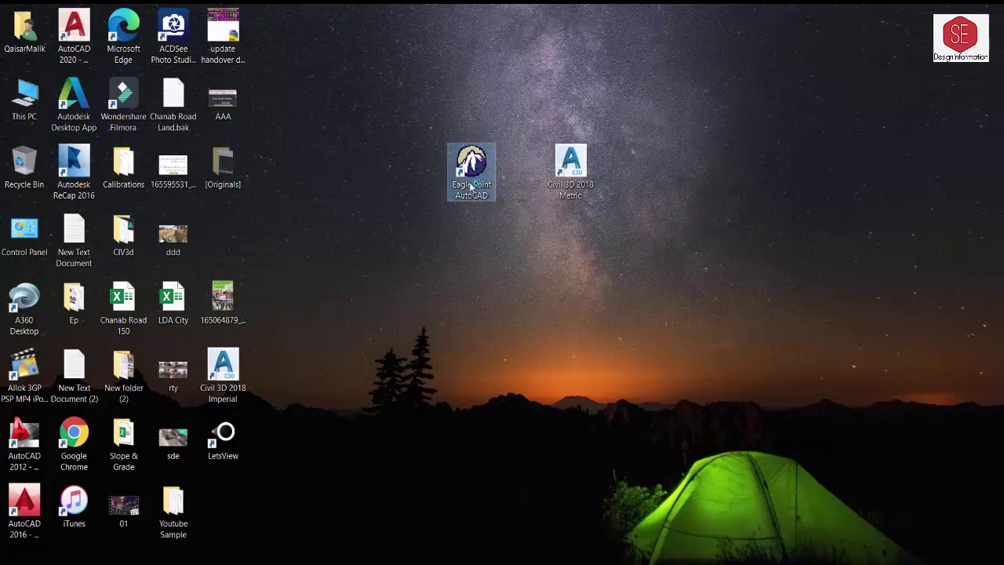
Open the Youtube Sample project's Sample.dwg drawing in Eagle Point AutoCAD
left_click(446, 232)
double_click(445, 232)
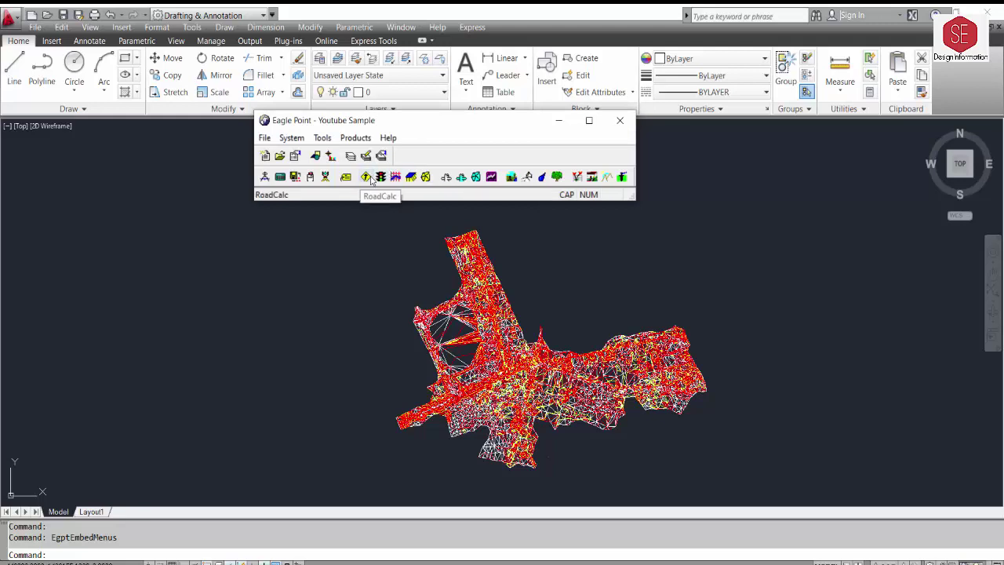
Start a RoadCalc sub-project from the toolbar, then cancel it before giving it a description
left_click(368, 178)
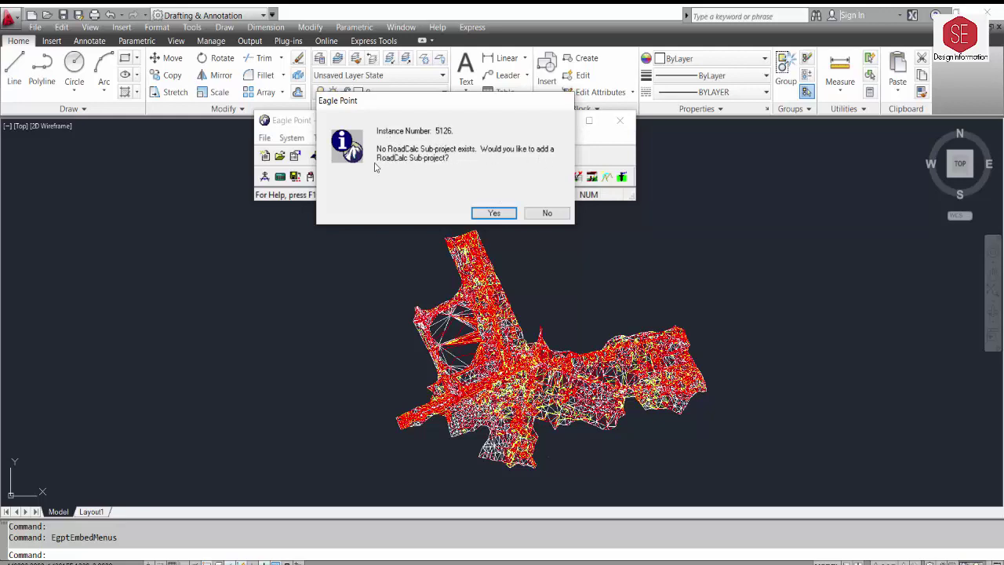
left_click(492, 214)
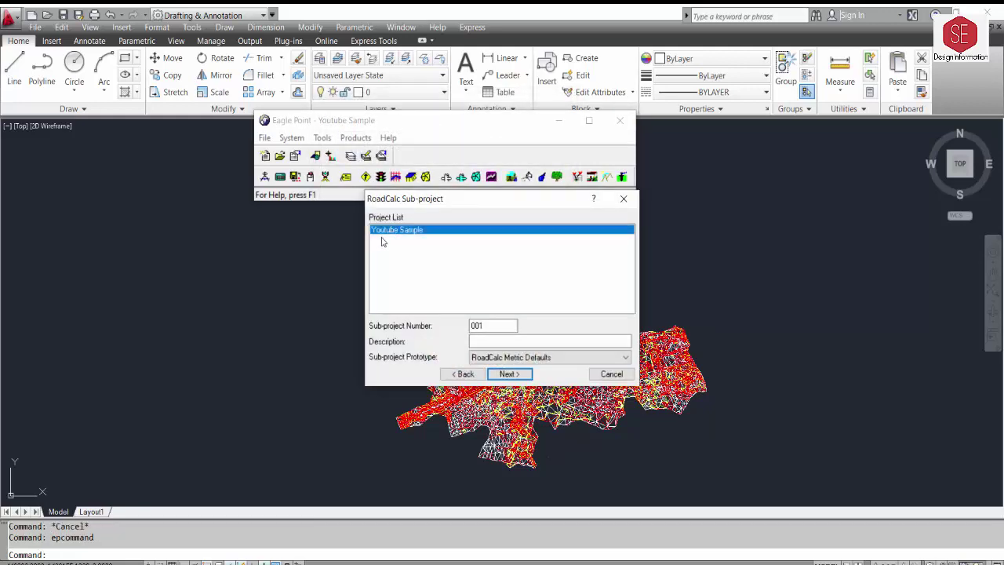
left_click(472, 340)
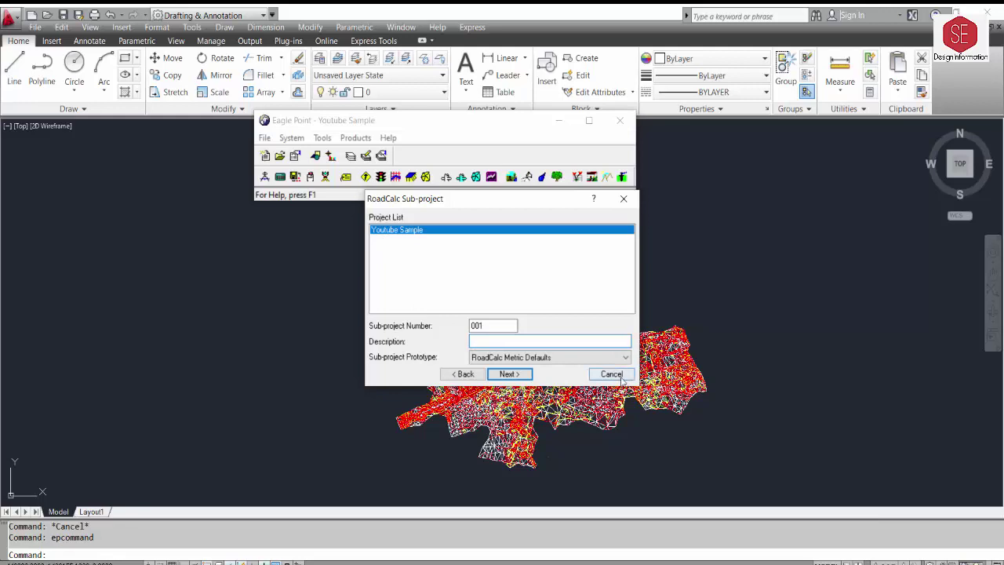
left_click(611, 374)
left_click(265, 137)
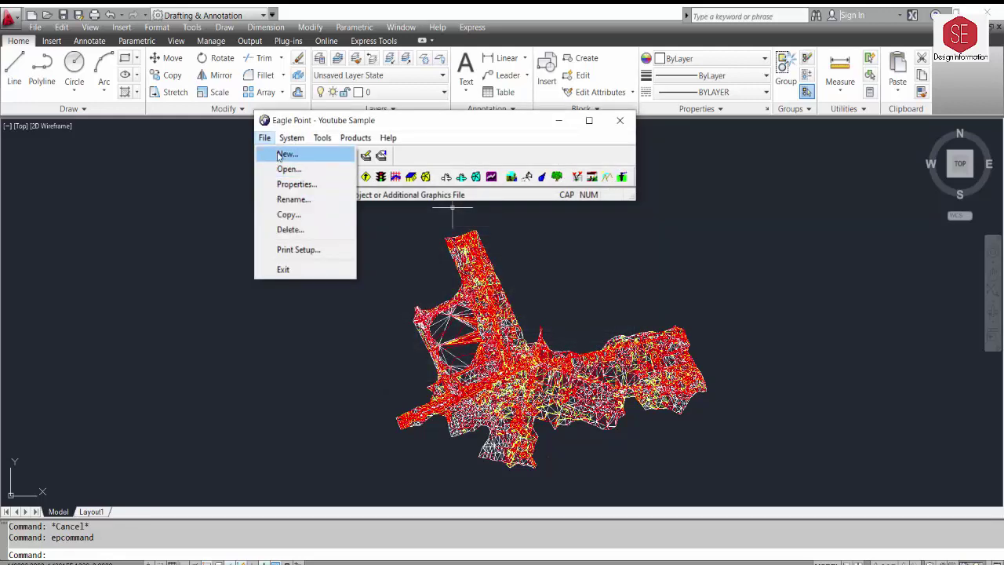
Begin a new RoadCalc Sub-project described 'Main Road' with the RoadCalc Metric Defaults prototype
left_click(279, 156)
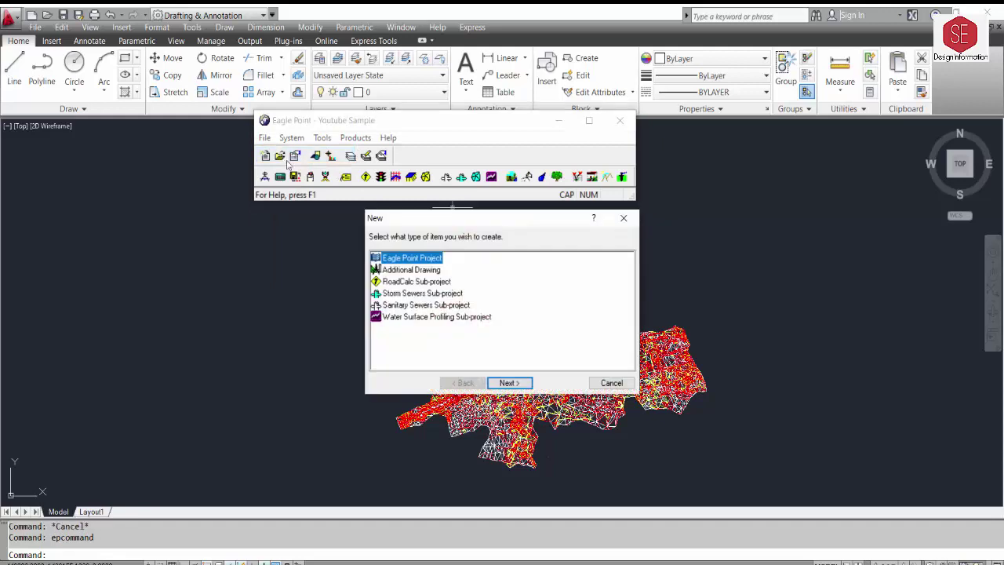
left_click(417, 272)
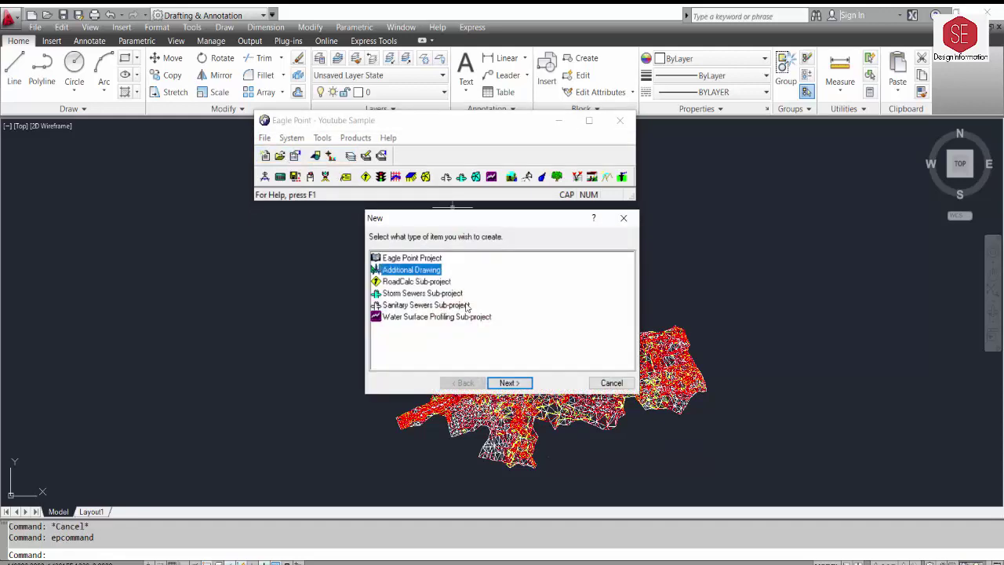
left_click(396, 283)
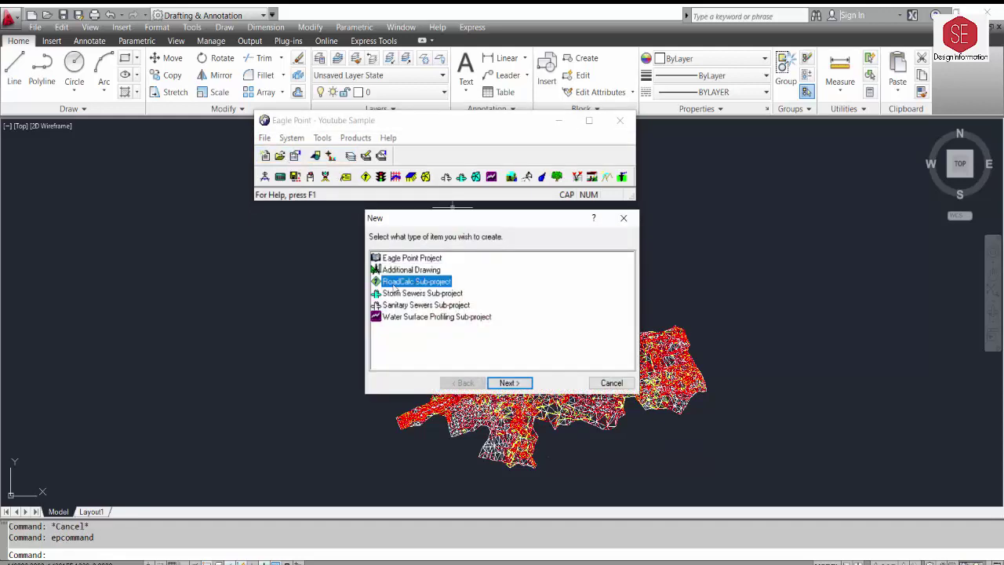
left_click(509, 383)
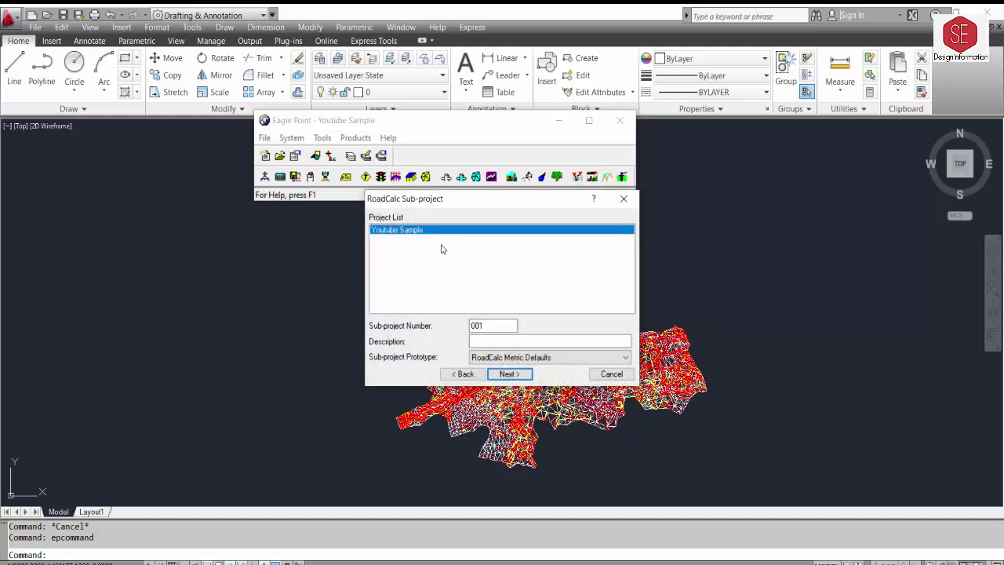
left_click(471, 343)
type("Main Road")
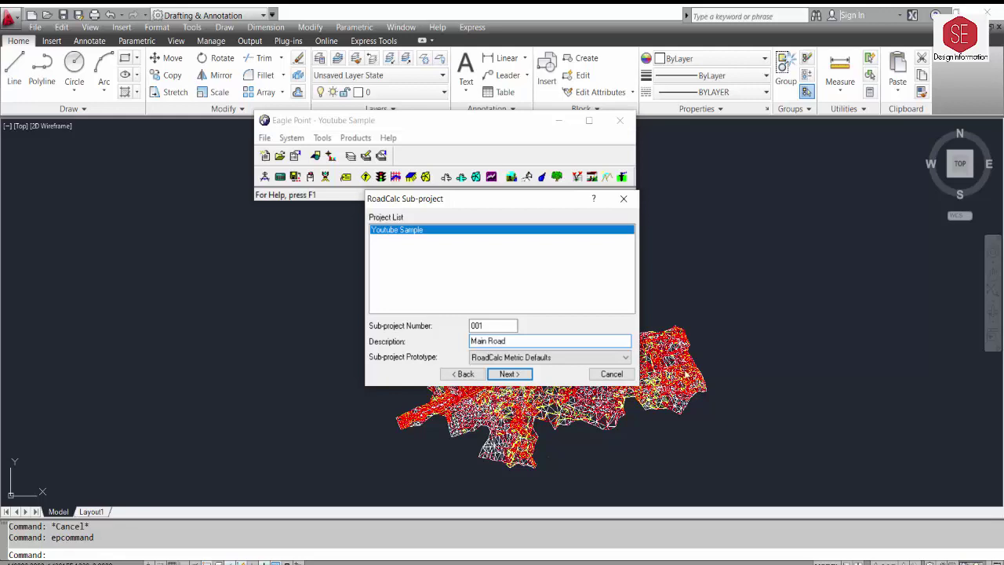
left_click(518, 357)
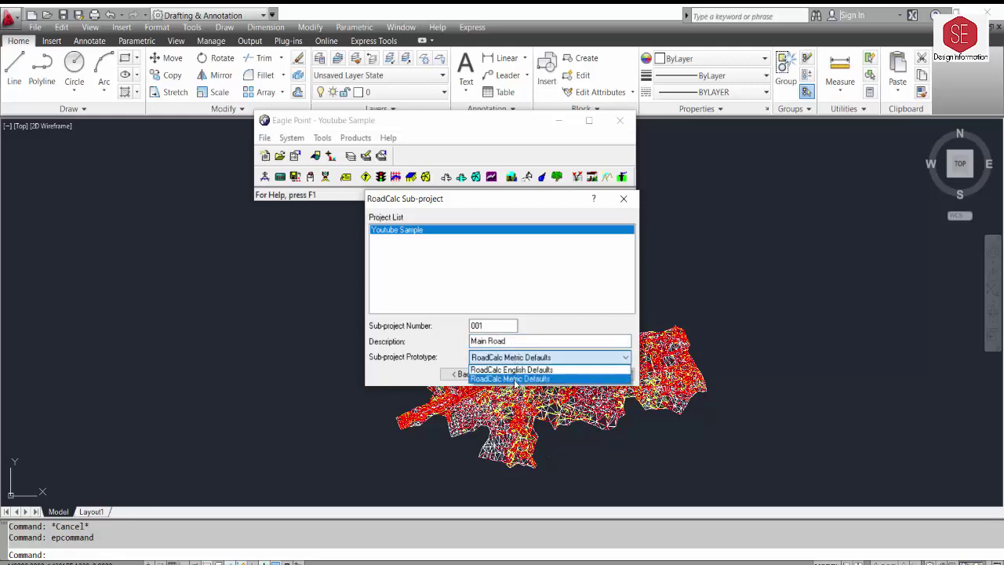
left_click(515, 378)
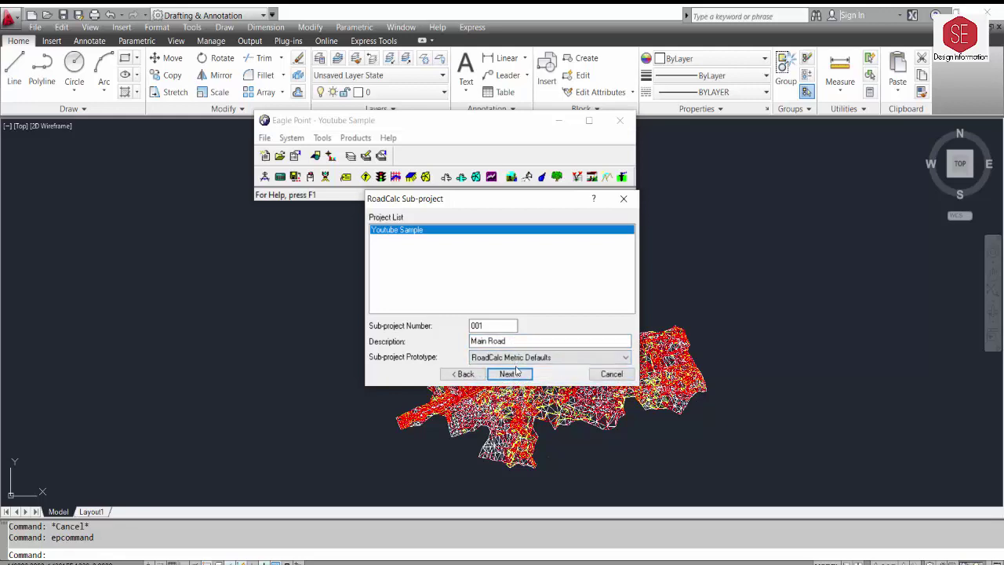
Attach the project drawing Sample.dwg and finish creating sub-project 001 - Main Road
left_click(516, 371)
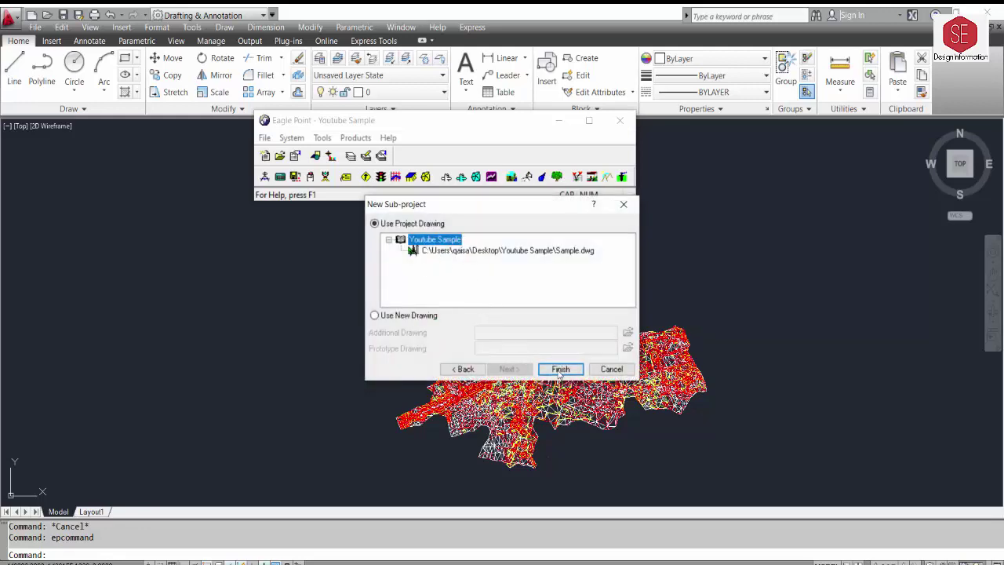
left_click(560, 371)
left_click(465, 251)
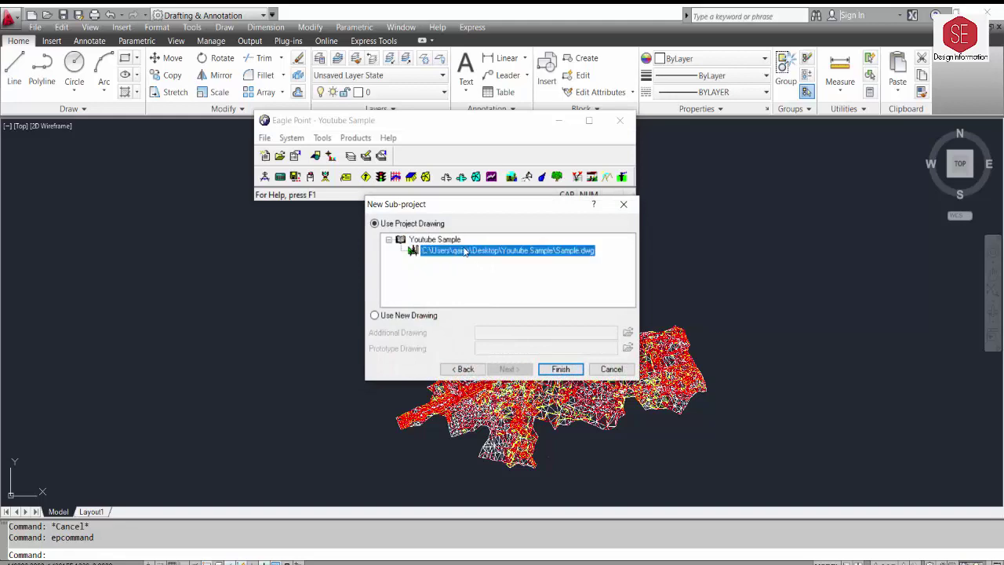
left_click(374, 316)
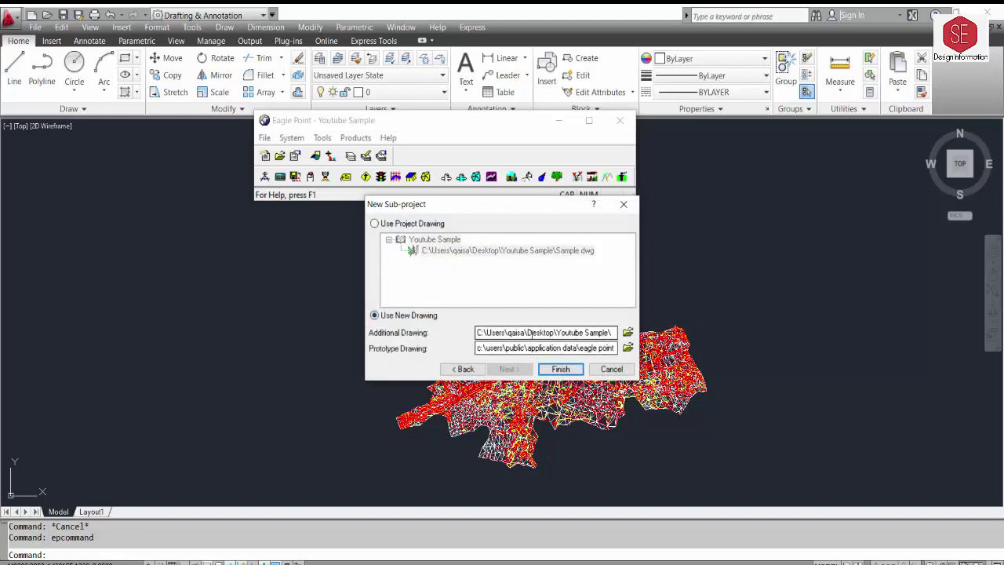
left_click(375, 223)
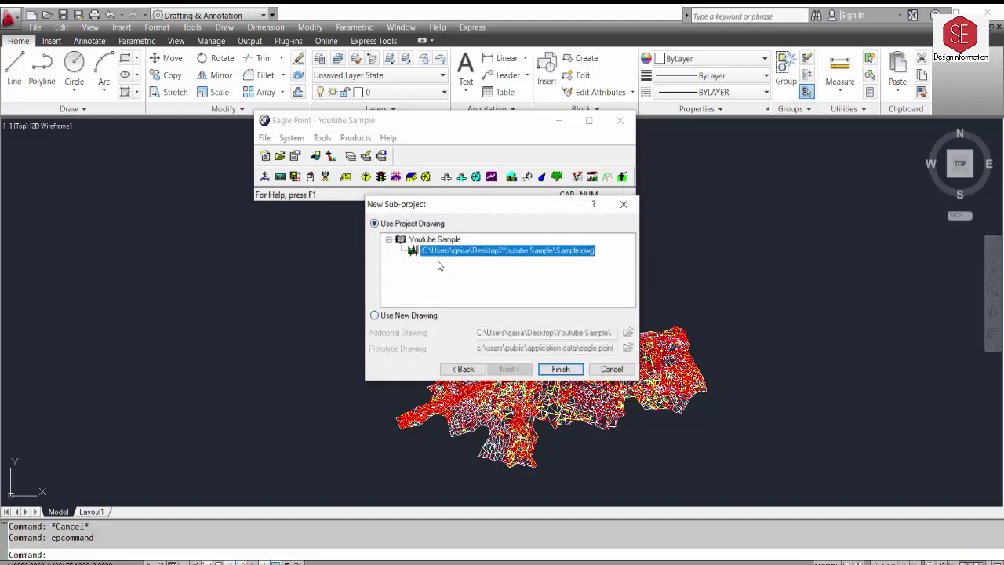
left_click(572, 370)
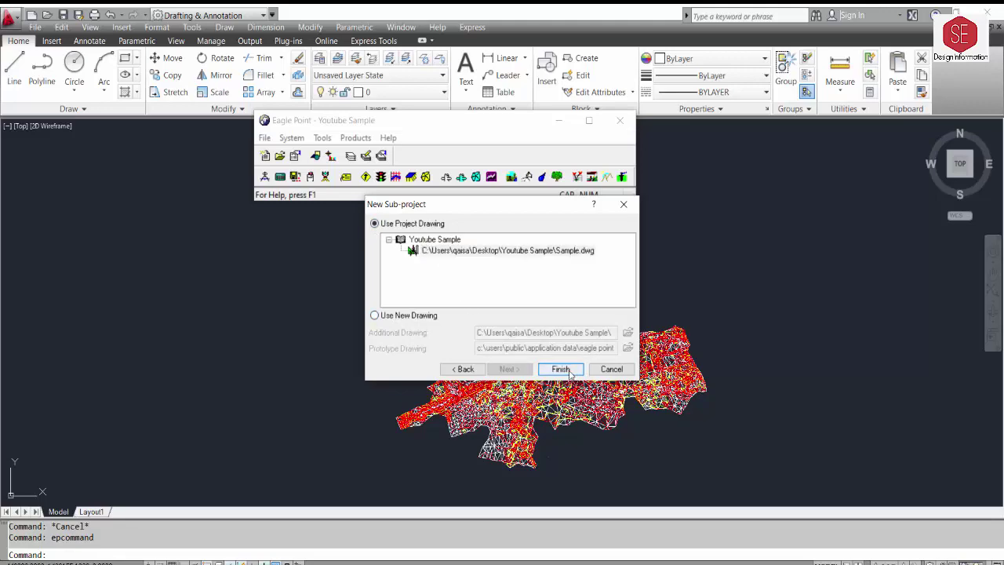
double_click(371, 241)
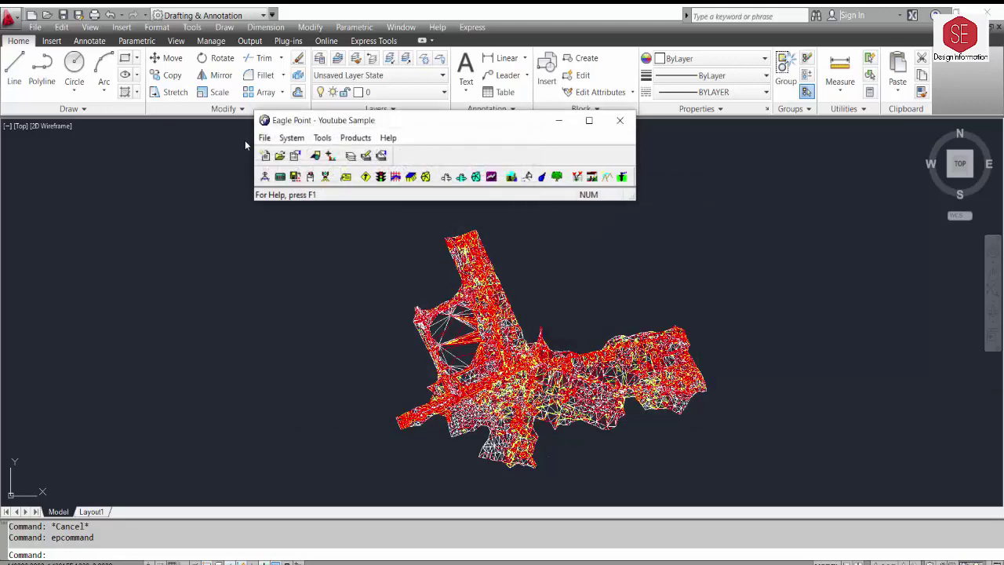
left_click(264, 137)
Open sub-project 001 - Main Road in RoadCalc and move the Eagle Point windows out of view
left_click(282, 166)
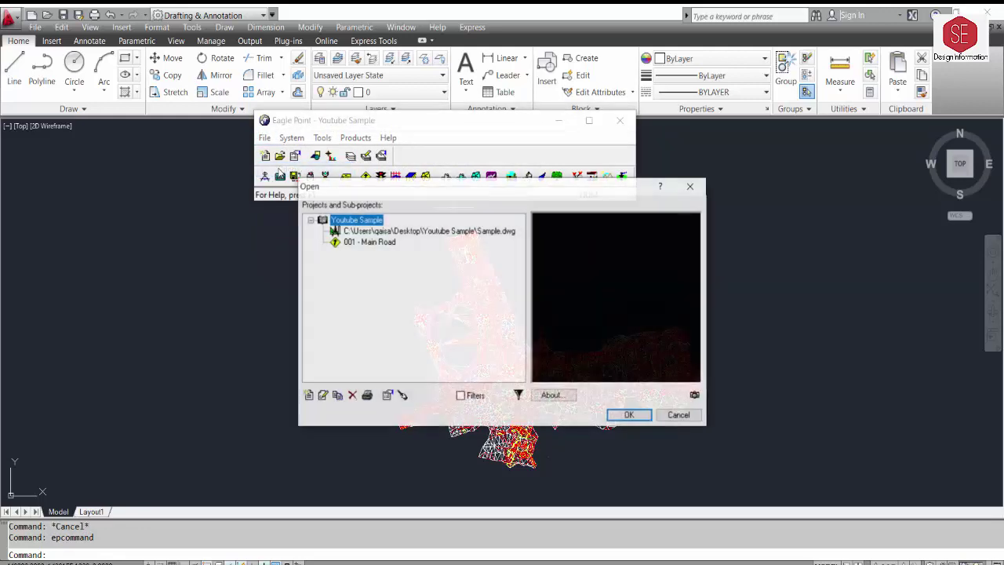
left_click(361, 245)
left_click(375, 232)
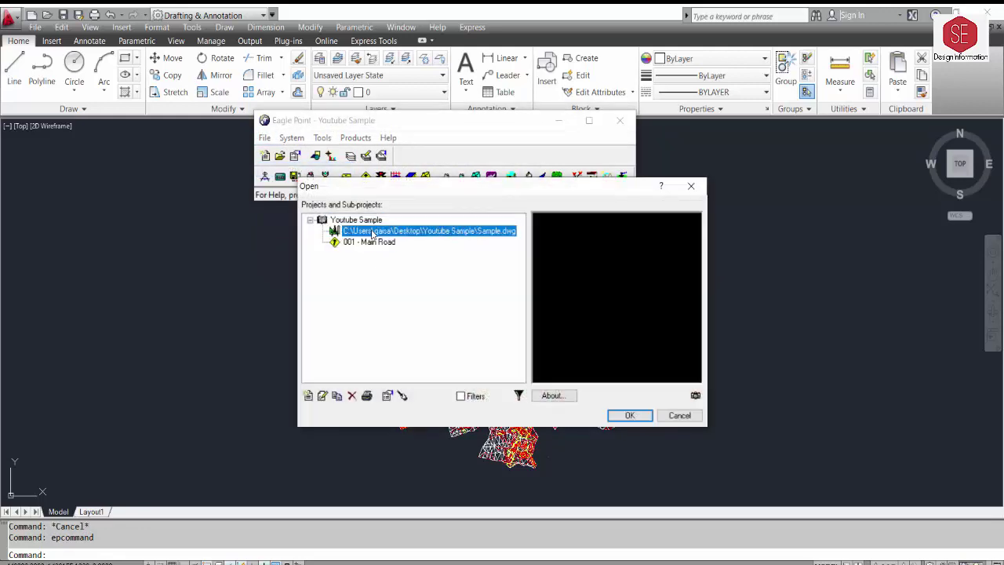
left_click(366, 243)
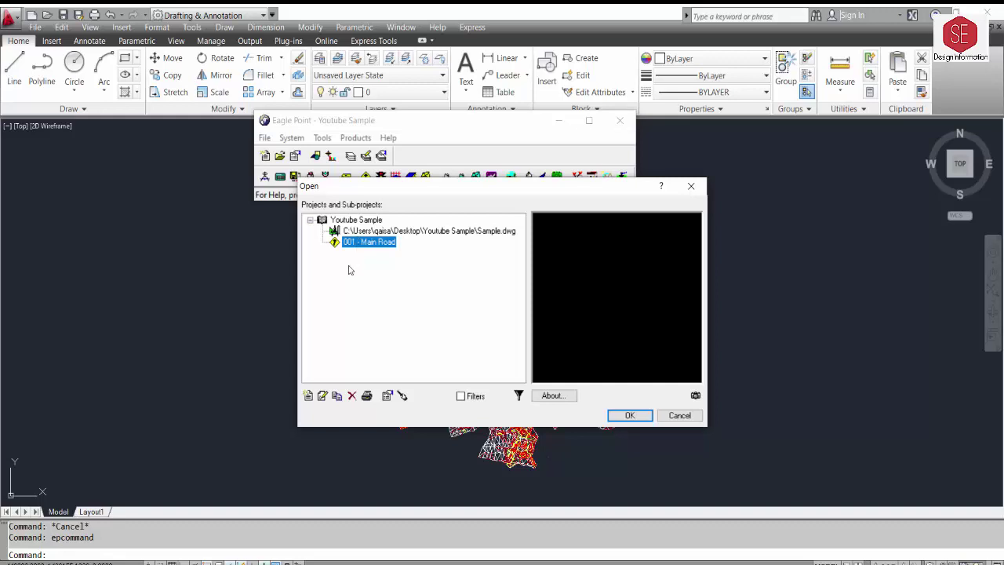
left_click(630, 417)
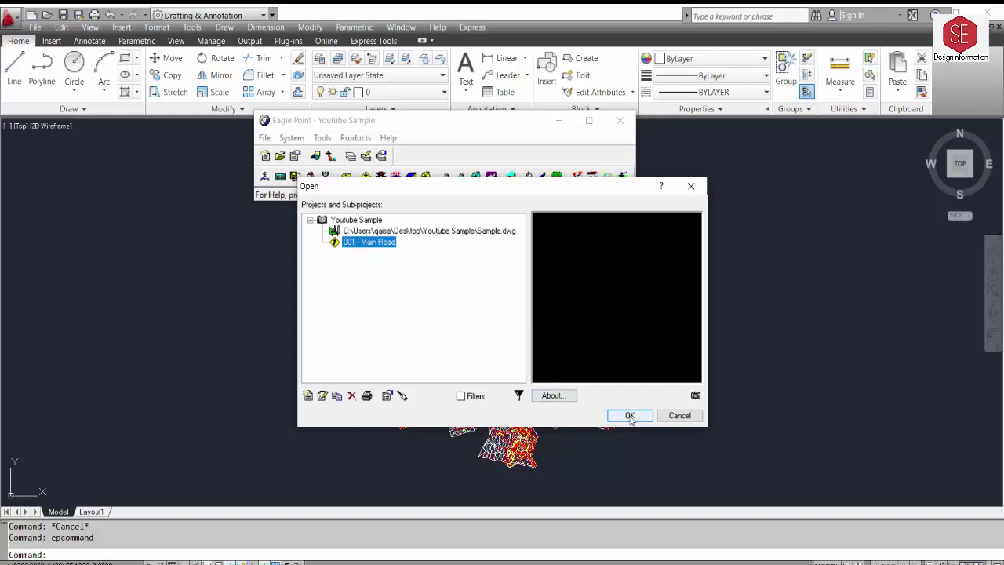
left_click_drag(405, 139, 493, 228)
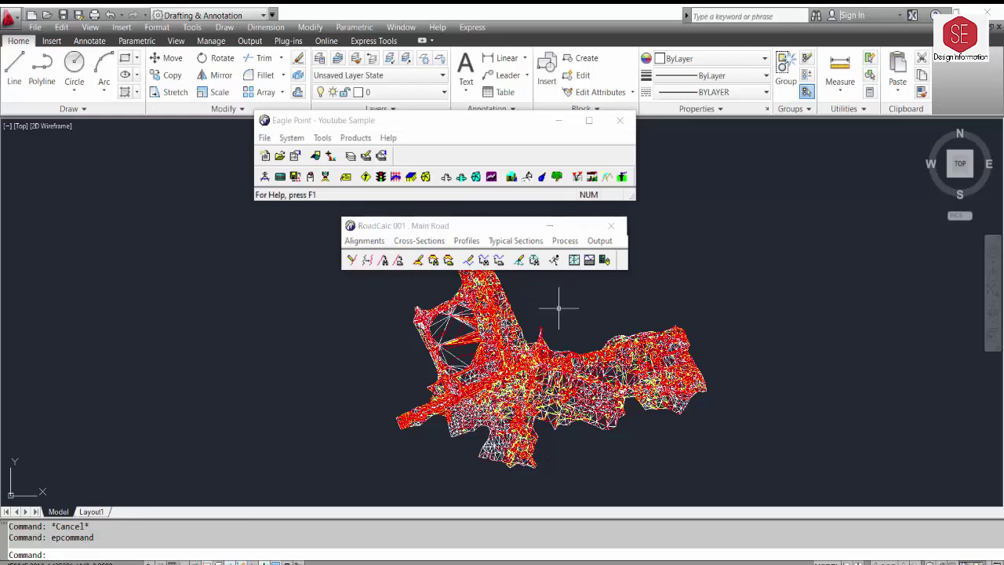
left_click(557, 120)
scroll(495, 294, "up", 3)
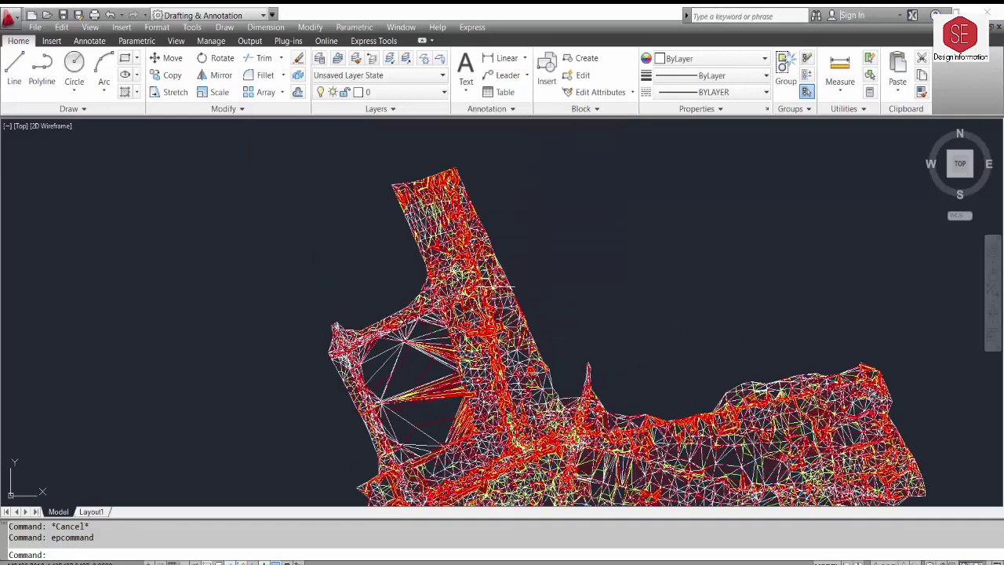
scroll(541, 349, "down", 1)
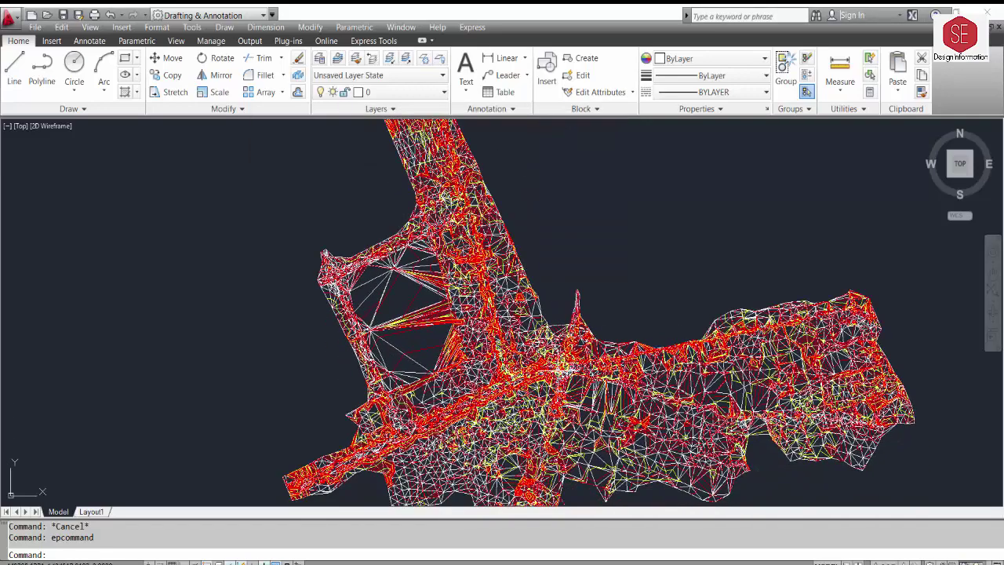
left_click(390, 92)
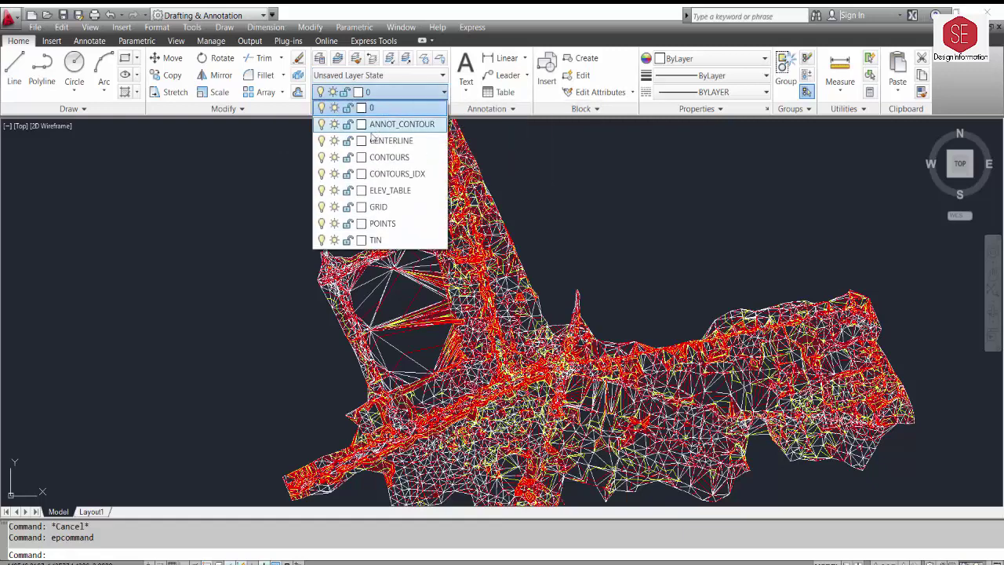
left_click(320, 126)
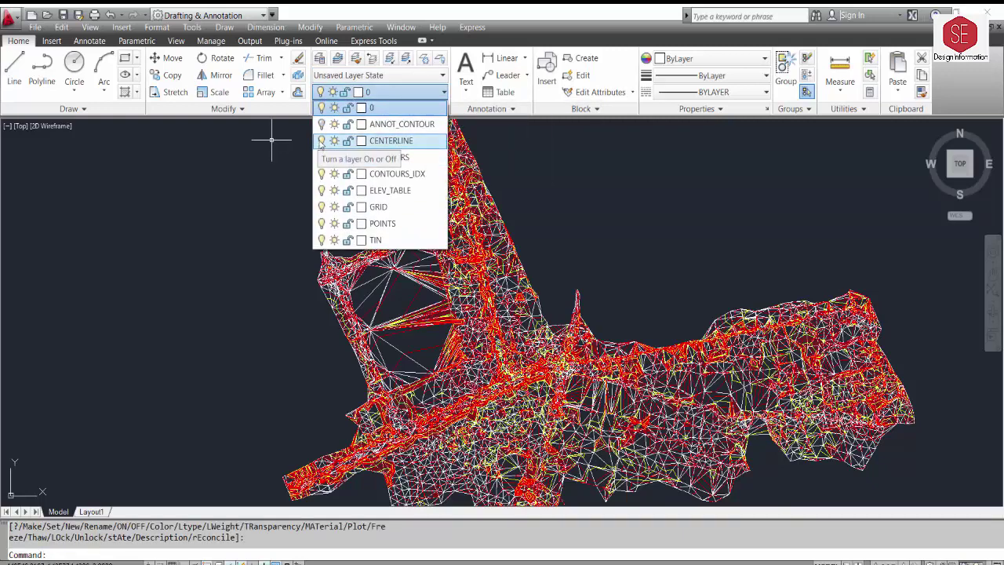
left_click(320, 157)
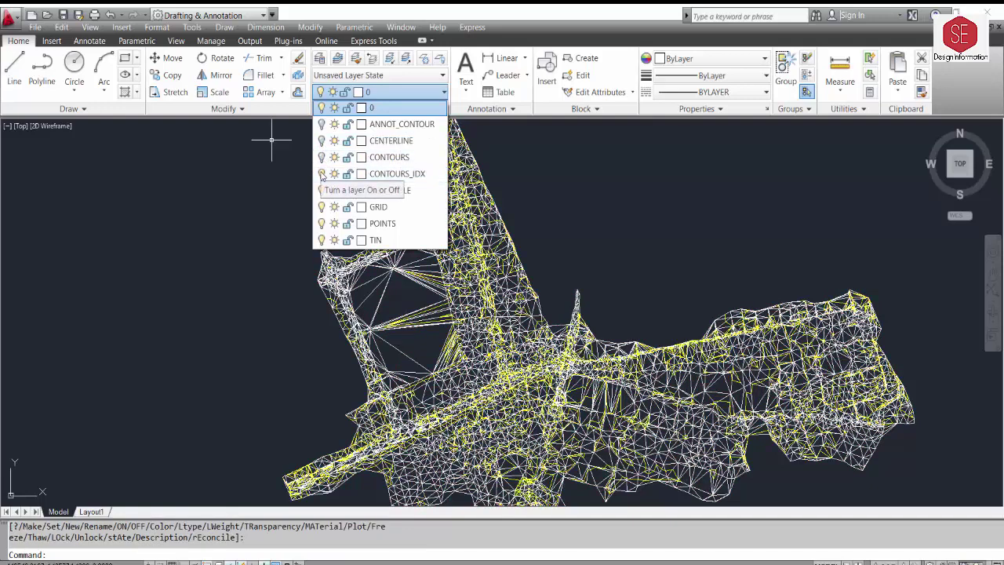
left_click(320, 173)
left_click(320, 190)
left_click(320, 207)
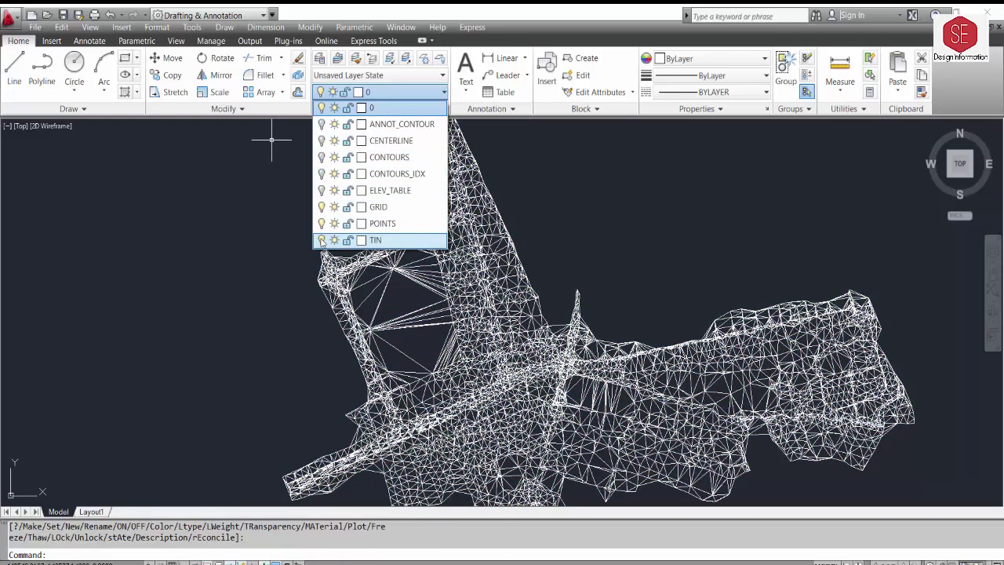
left_click(320, 240)
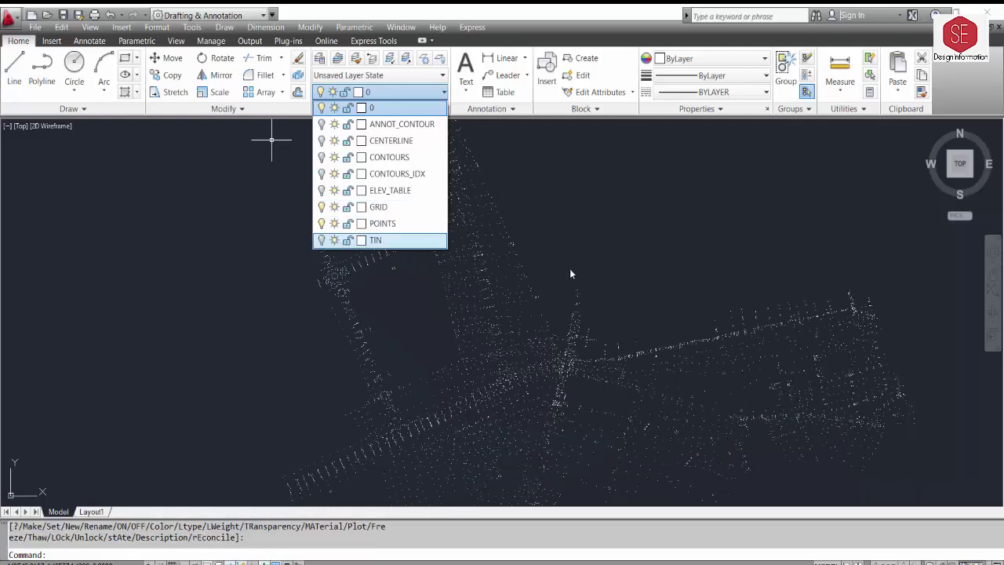
scroll(575, 228, "down", 1)
scroll(549, 236, "down", 1)
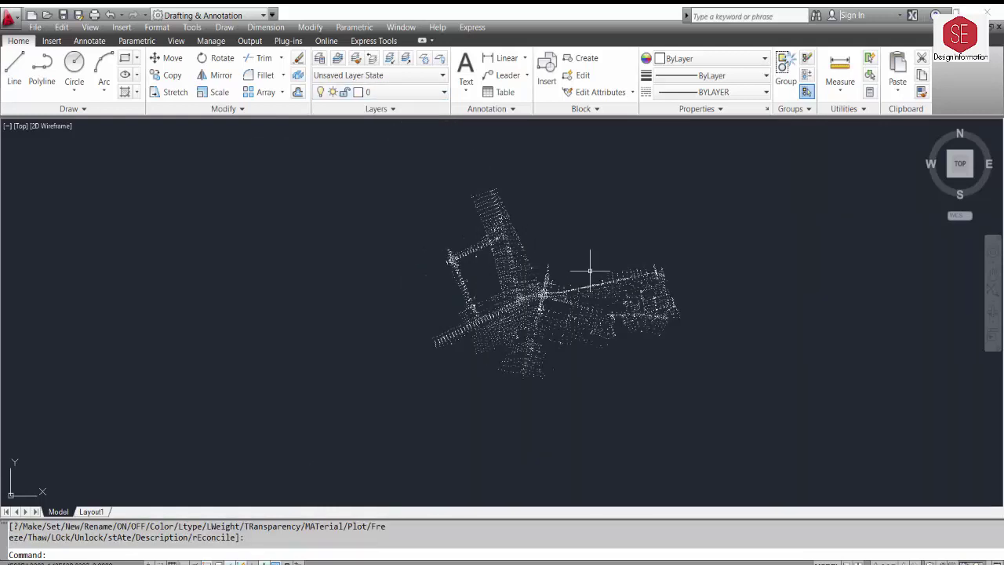
scroll(505, 246, "up", 2)
scroll(447, 231, "down", 1)
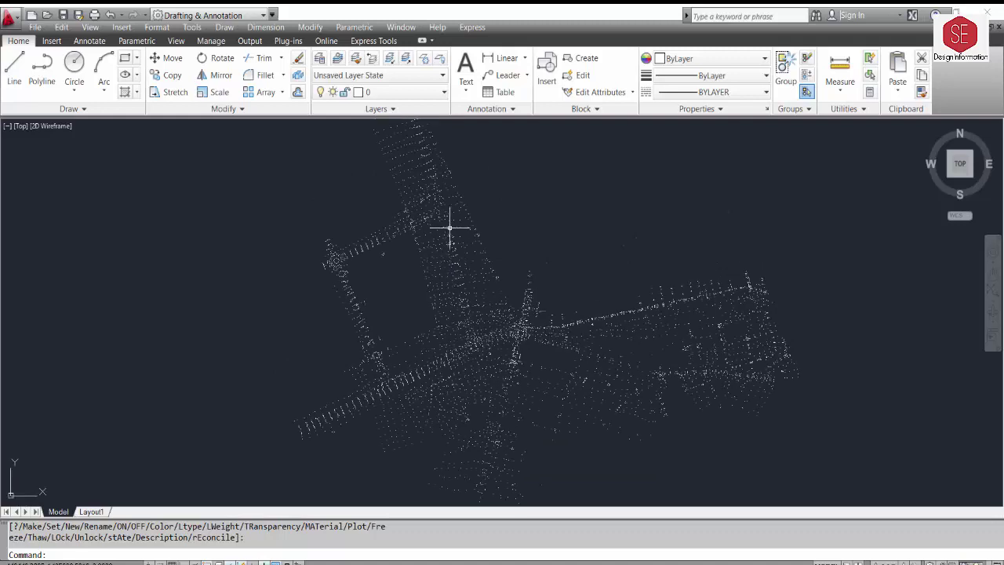
scroll(446, 219, "down", 1)
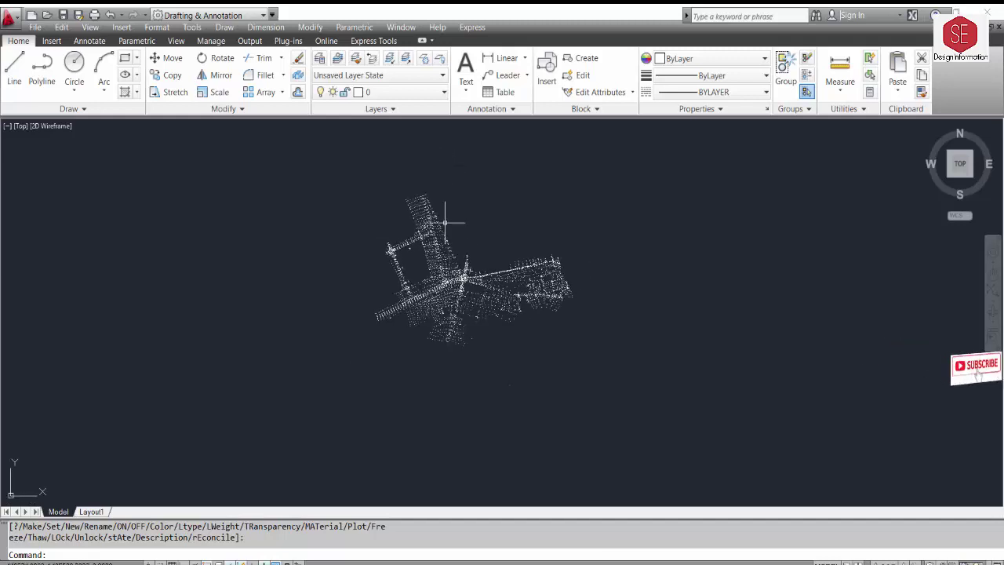
scroll(390, 219, "up", 2)
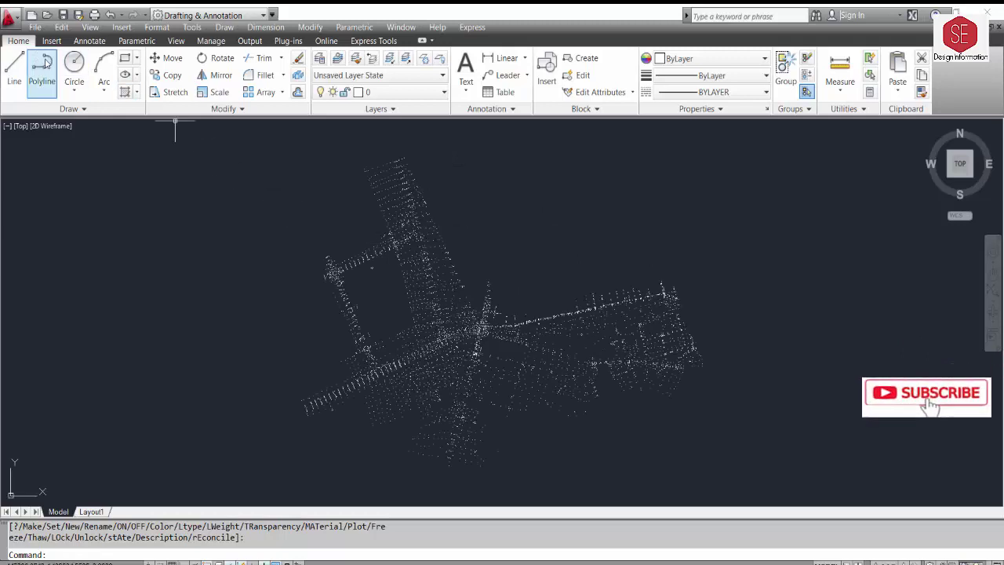
Trace a polyline from the north–south road's north end, bending east to the eastern road's end
left_click(45, 64)
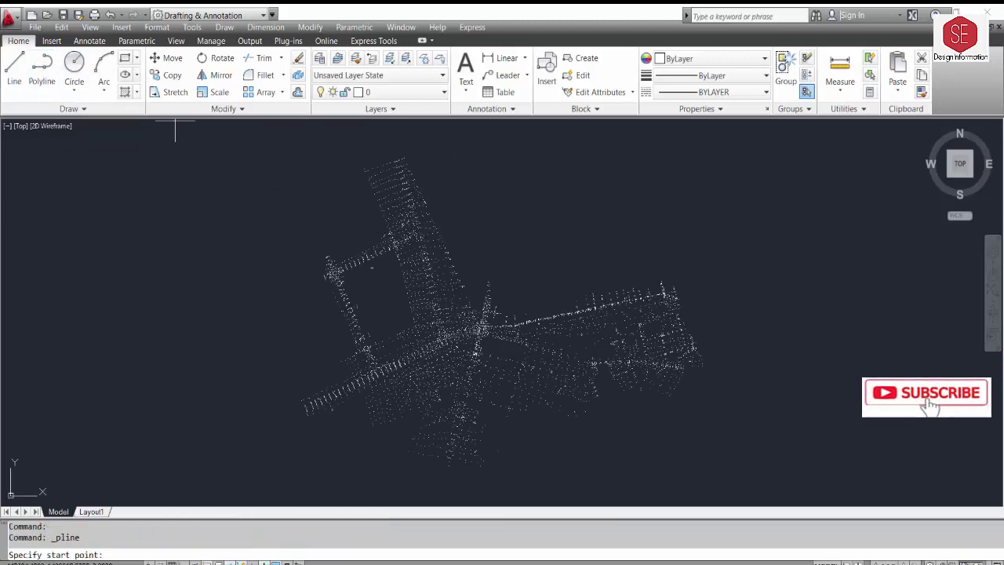
left_click(387, 163)
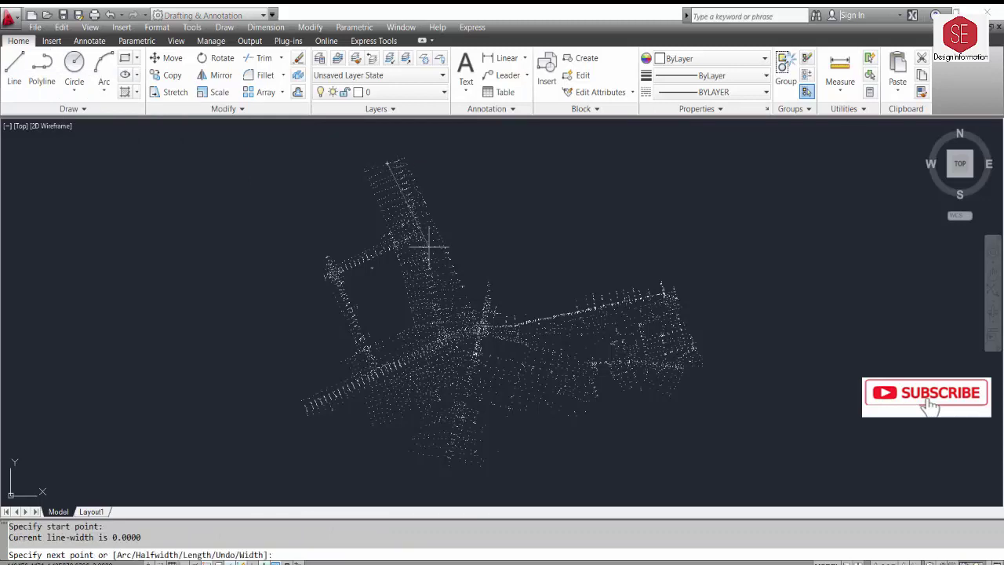
scroll(436, 279, "up", 2)
left_click(436, 279)
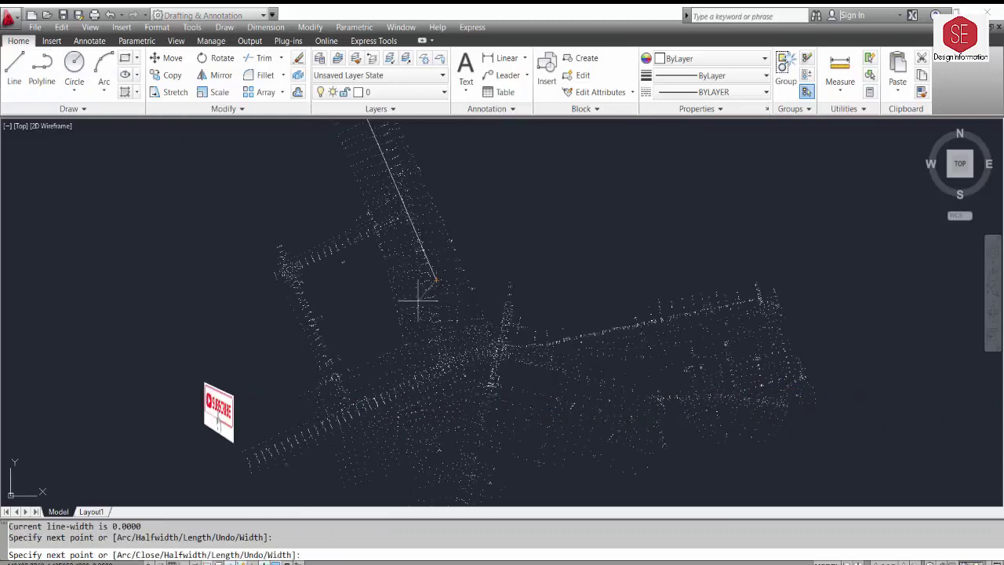
left_click(427, 401)
scroll(436, 376, "up", 2)
middle_click_drag(412, 331, 403, 303)
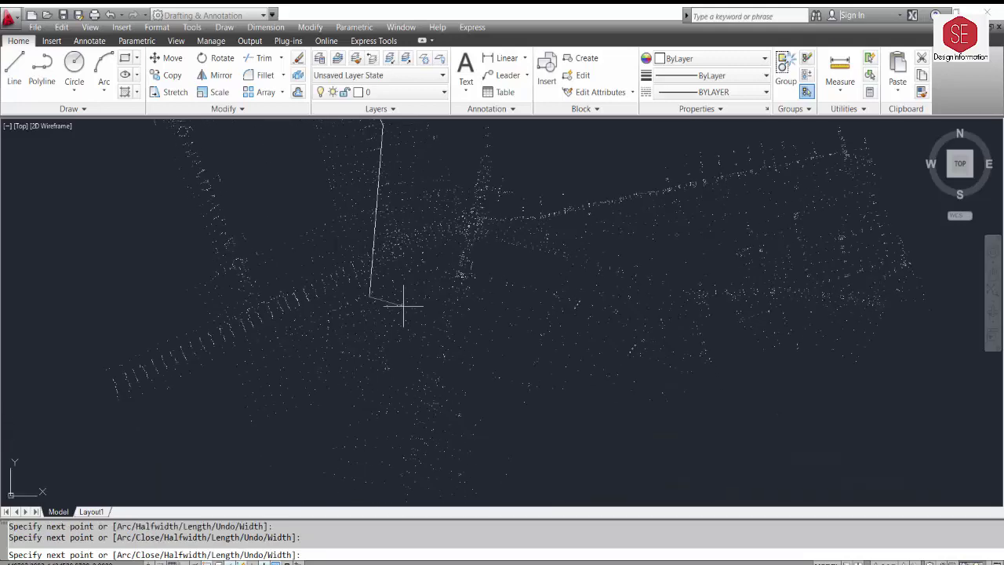
left_click(433, 379)
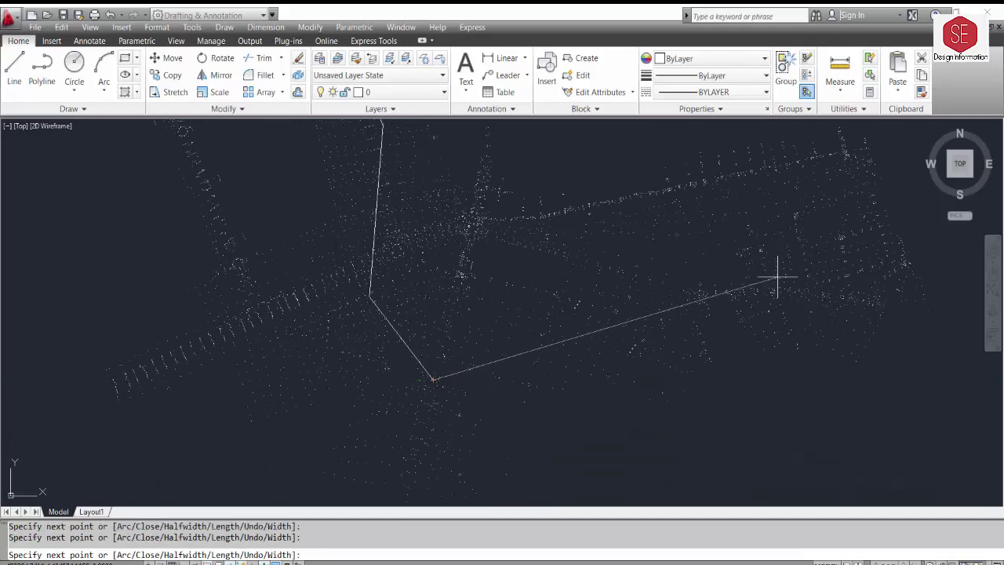
left_click(882, 262)
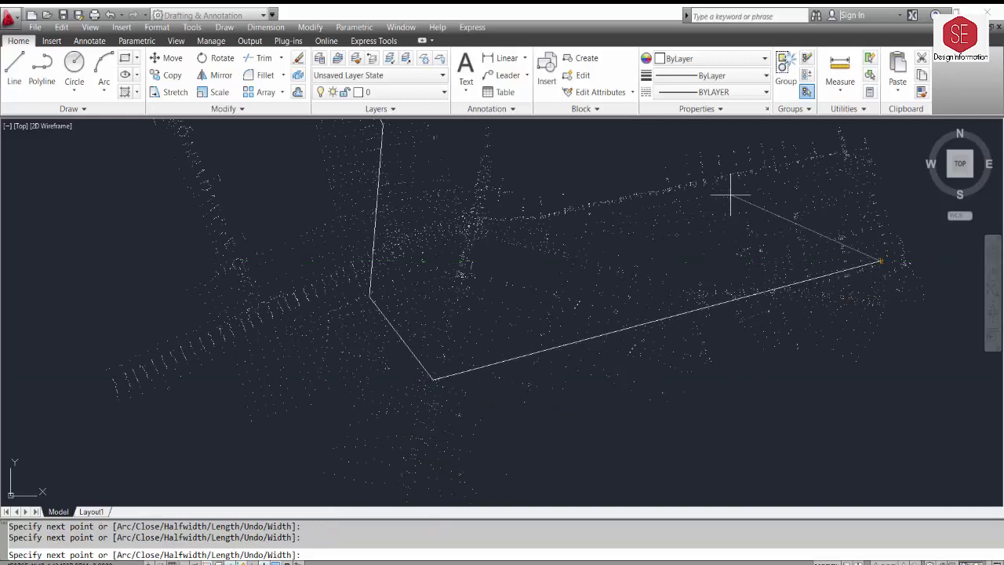
scroll(727, 197, "down", 2)
key("Escape")
Grip-stretch the polyline's upper and lower bend vertices onto the road, with Osnap turned off
middle_click_drag(573, 230, 583, 325)
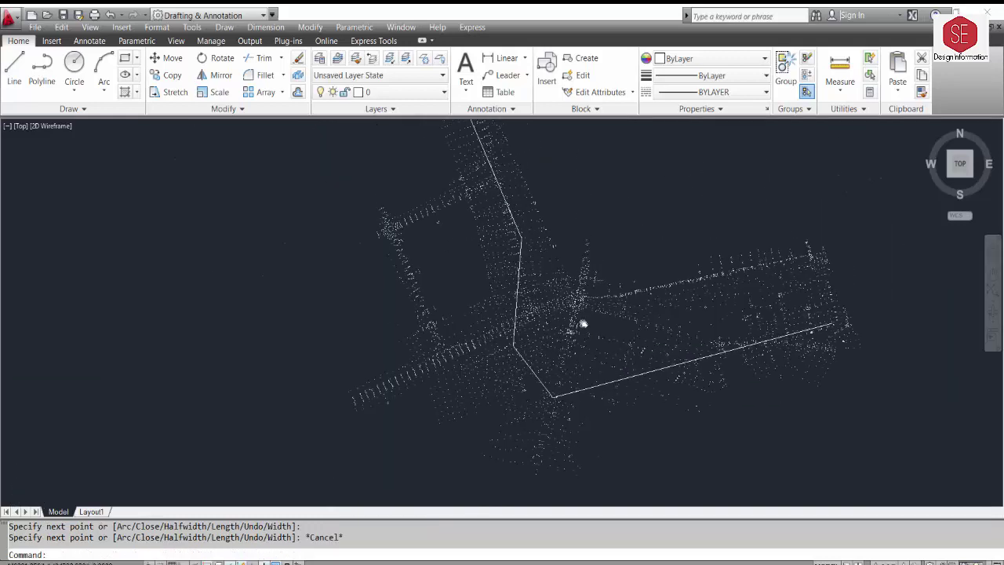
scroll(519, 243, "up", 1)
scroll(522, 246, "up", 2)
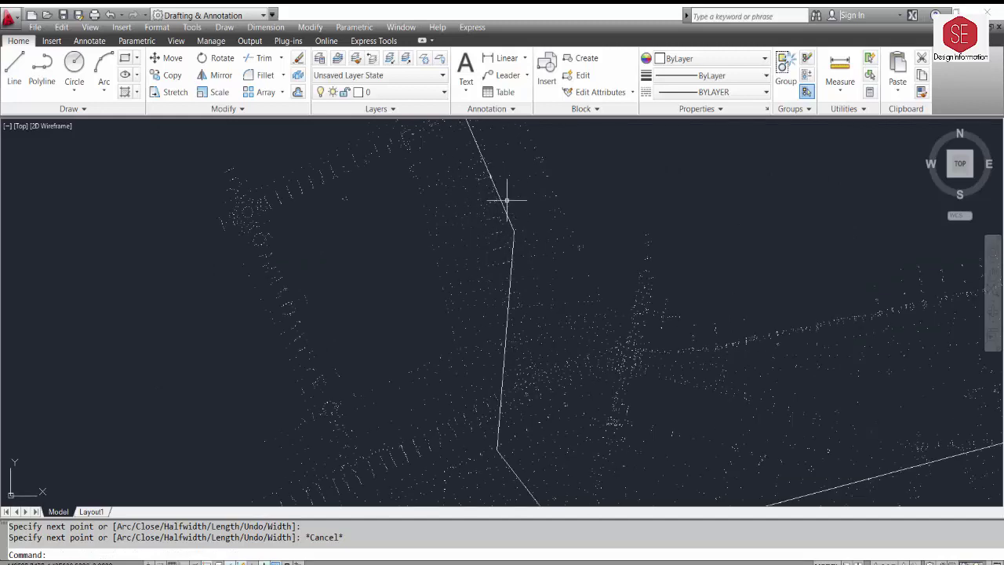
left_click(510, 218)
left_click(512, 231)
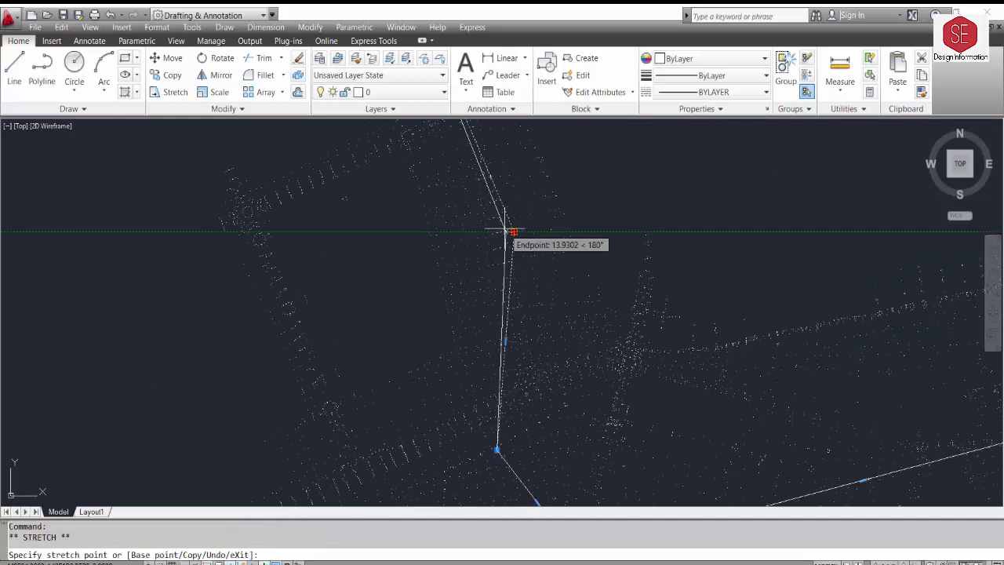
left_click(513, 232)
middle_click_drag(522, 440, 486, 336)
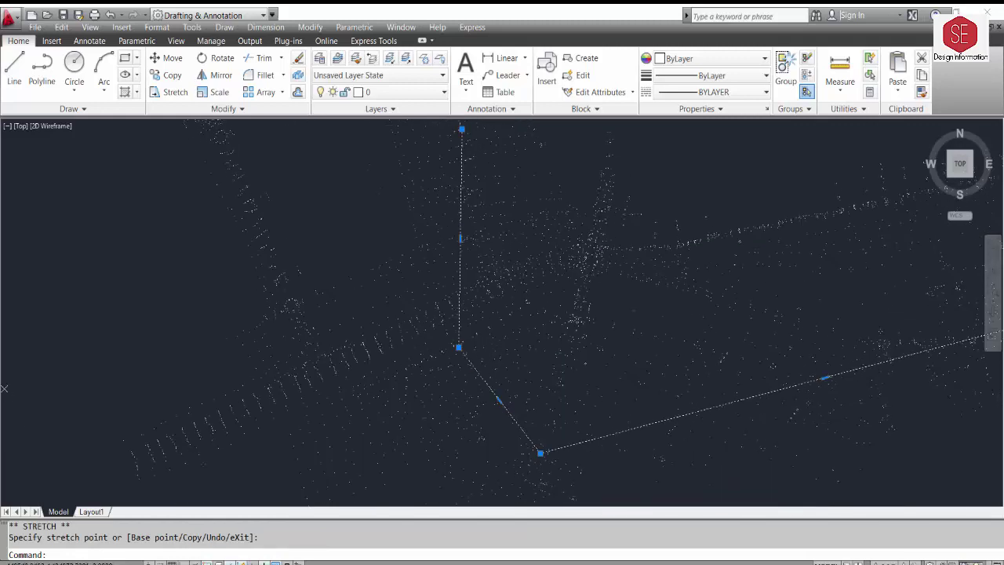
scroll(539, 449, "down", 2)
left_click(542, 441)
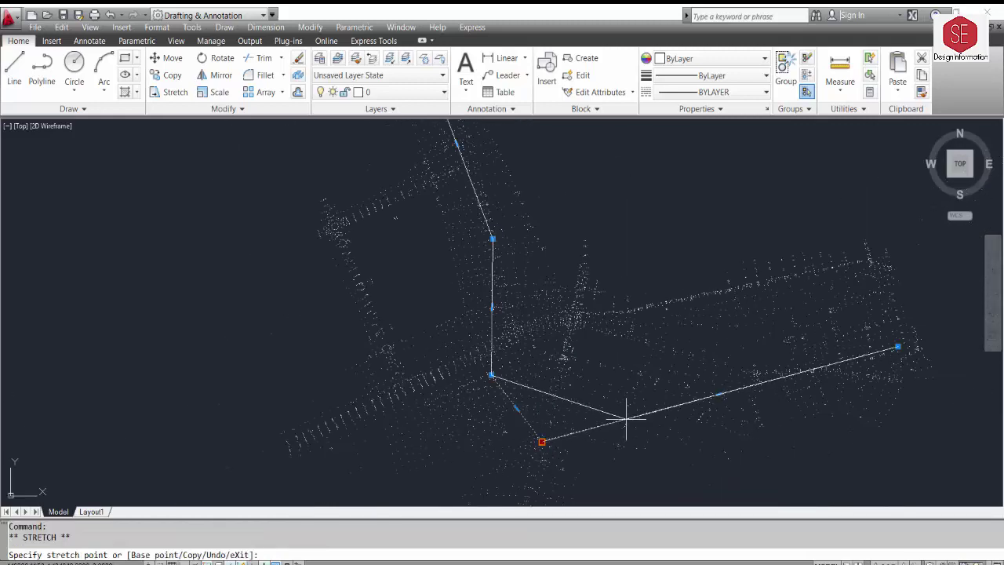
key("F3")
left_click(632, 403)
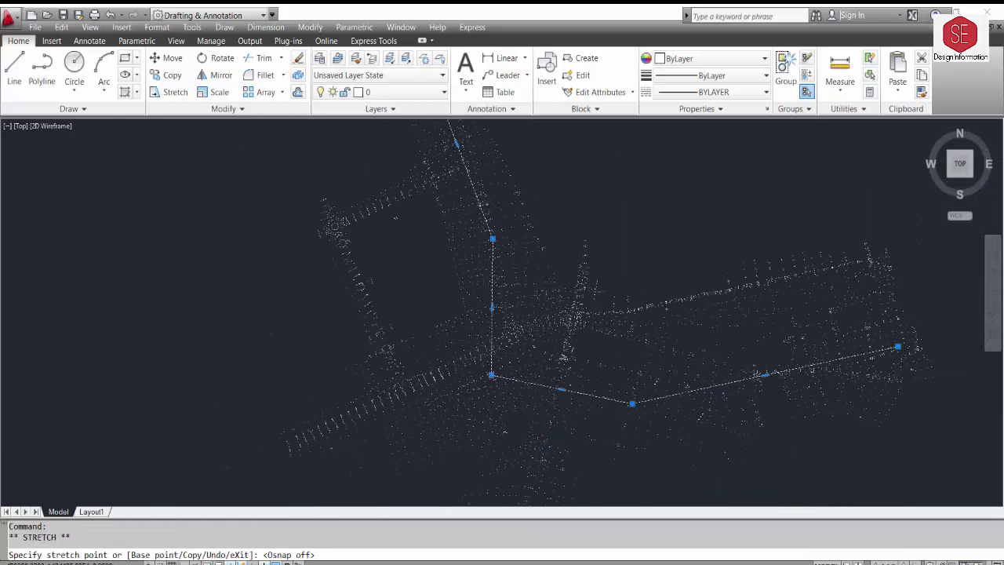
scroll(567, 380, "down", 4)
scroll(596, 384, "up", 3)
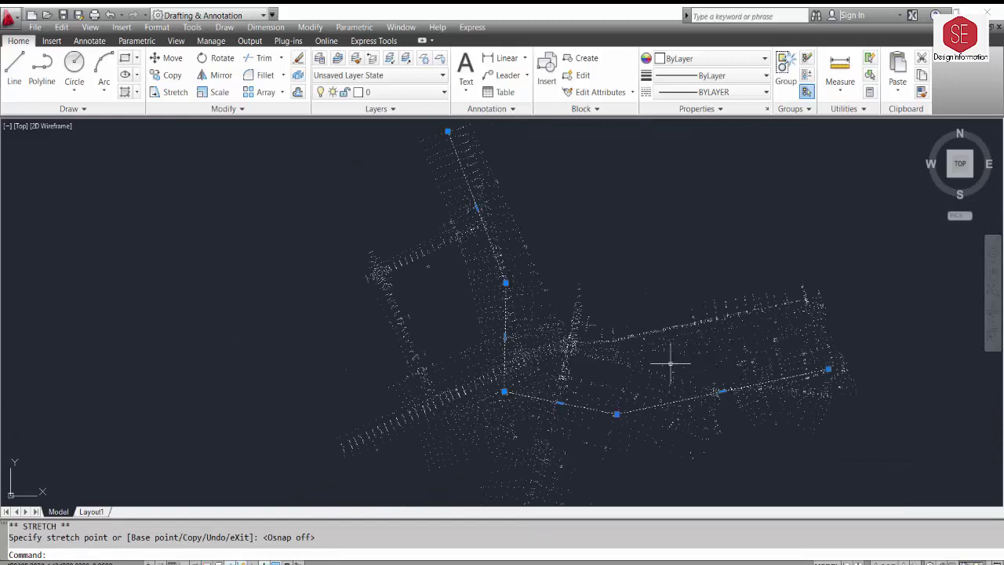
key("Escape")
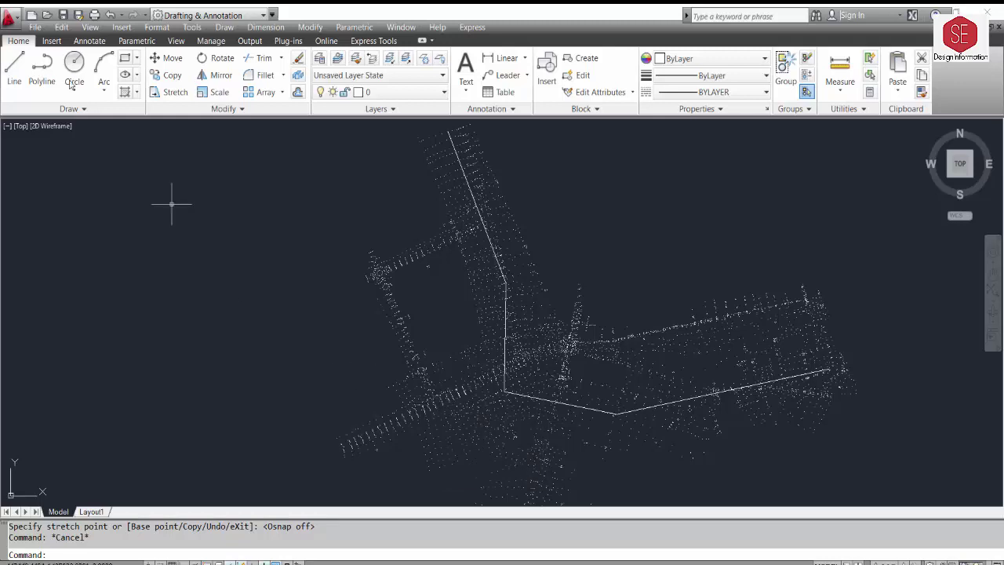
Trace a polyline along the diagonal road from its southwest end through the junction eastward
left_click(42, 71)
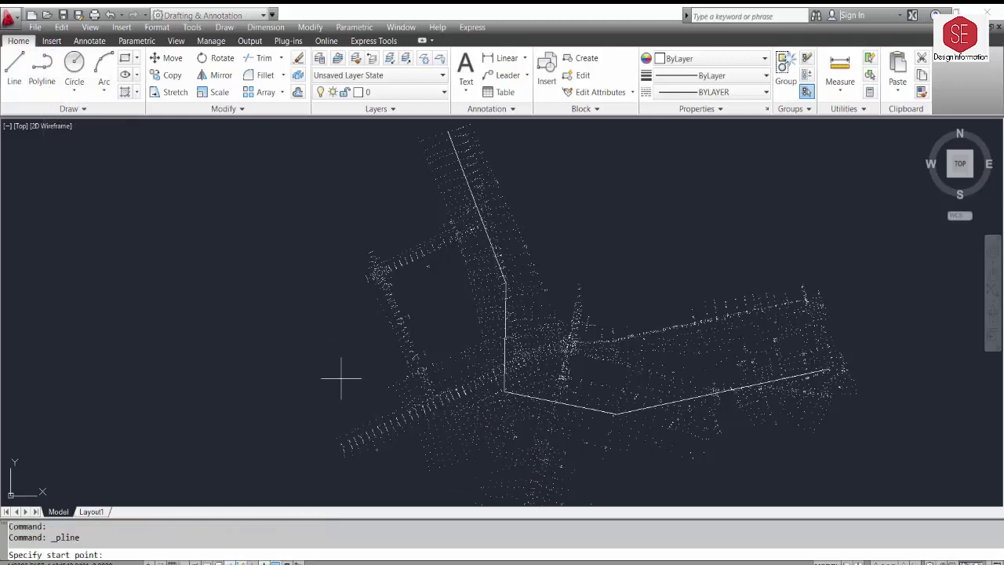
left_click(343, 447)
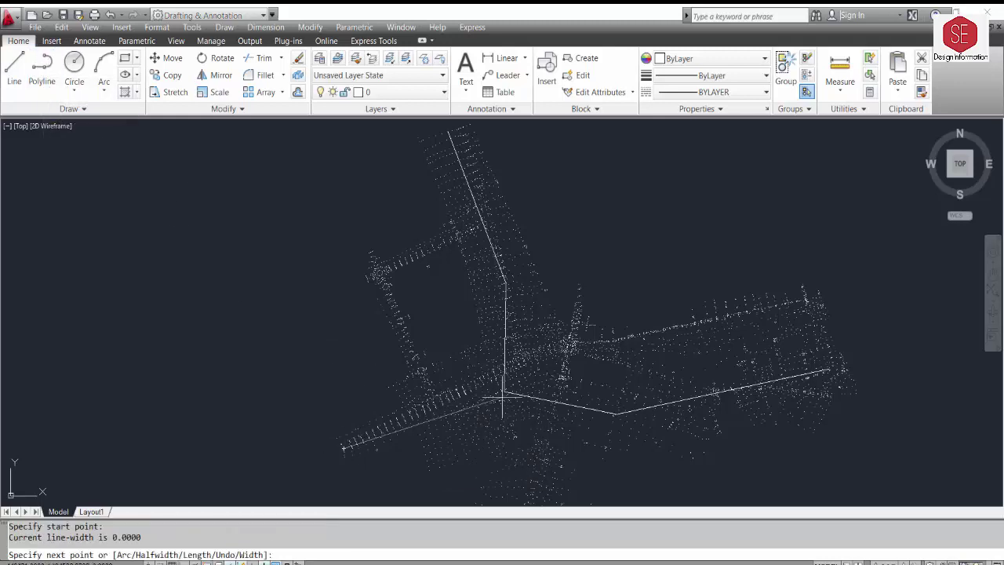
left_click(571, 343)
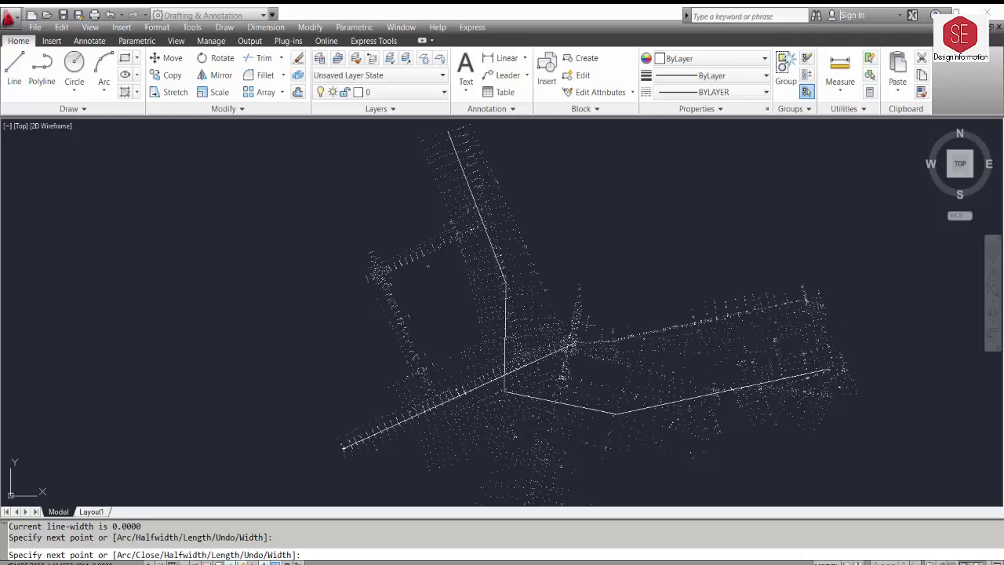
left_click(818, 322)
key("Escape")
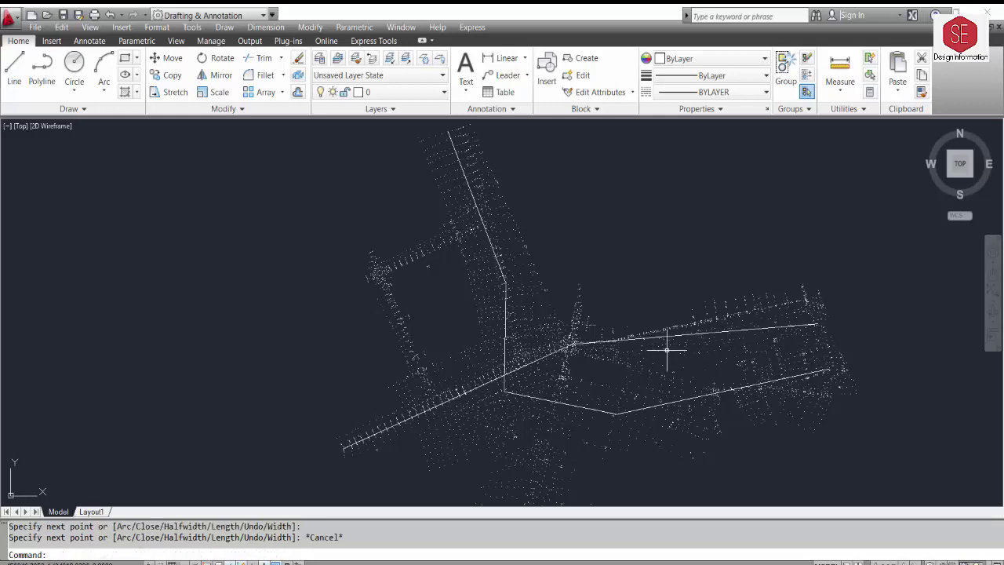
scroll(664, 349, "up", 2)
left_click(647, 332)
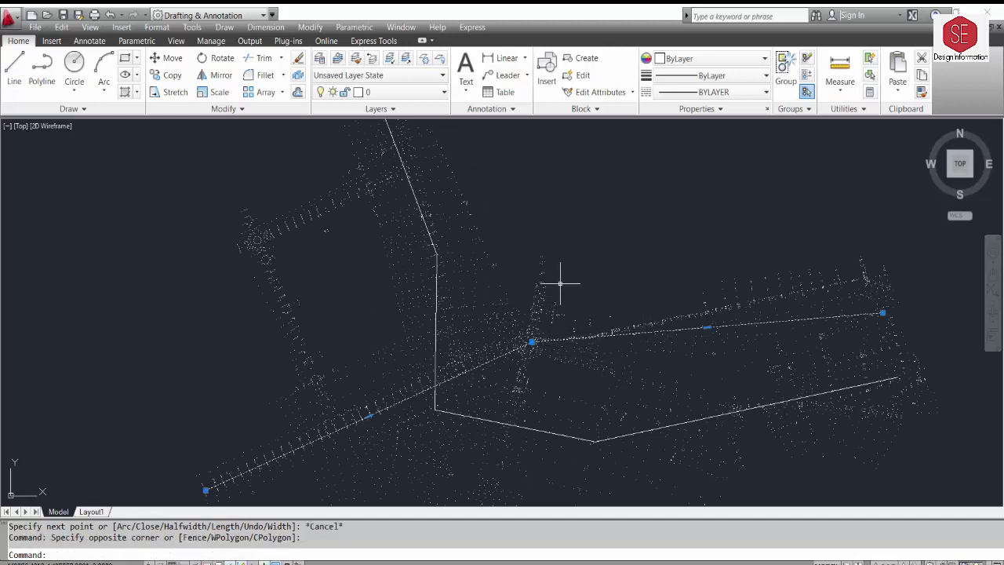
scroll(560, 280, "down", 2)
key("Escape")
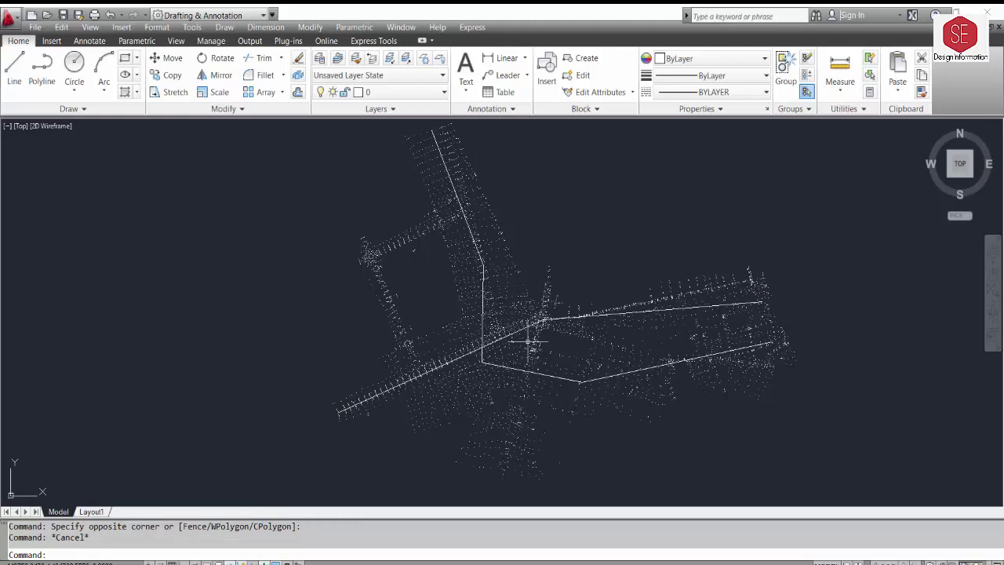
Trace a polyline down the crossing road from north of the junction to its south end
left_click(42, 67)
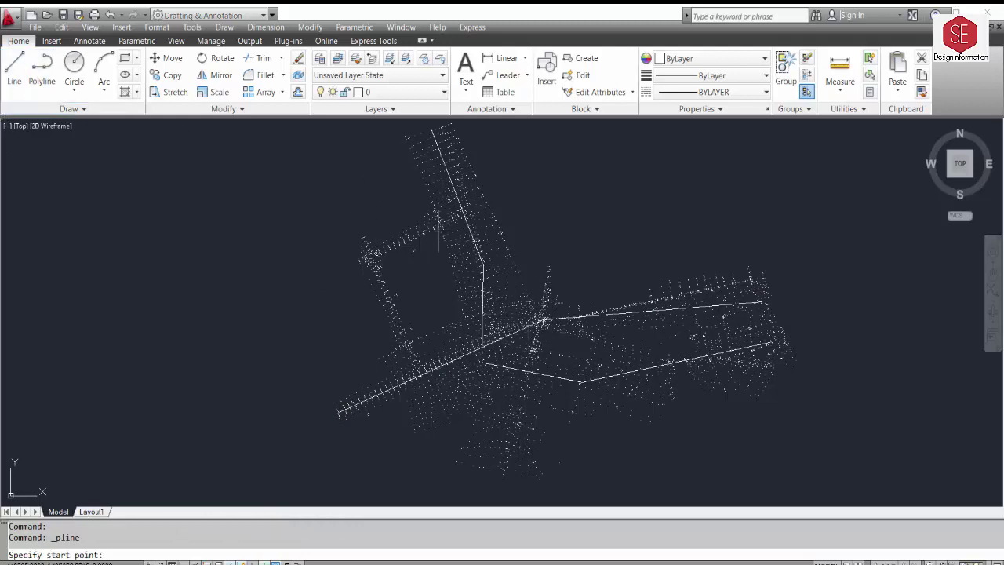
left_click(549, 265)
scroll(549, 357, "up", 3)
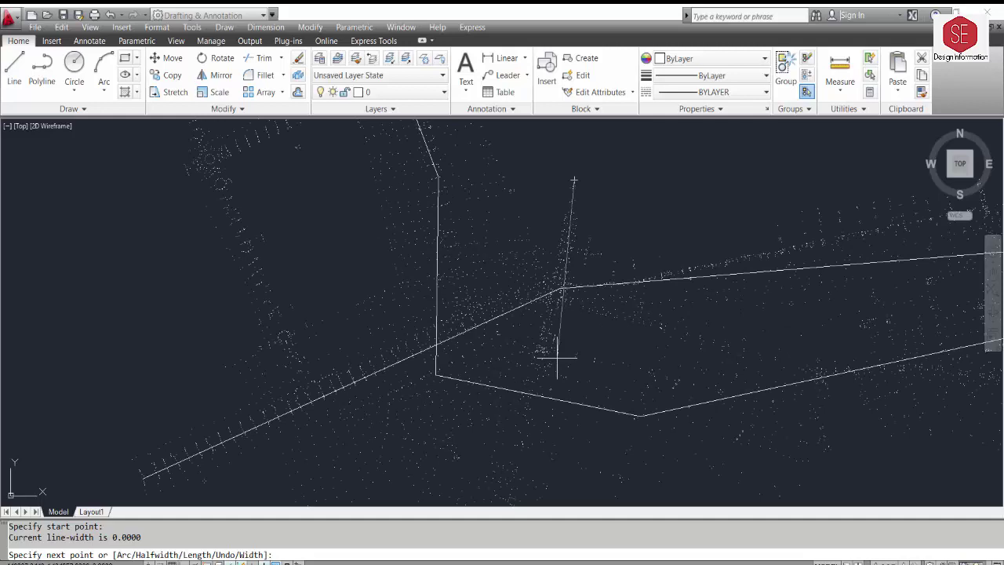
left_click(547, 354)
middle_click_drag(544, 354, 556, 270)
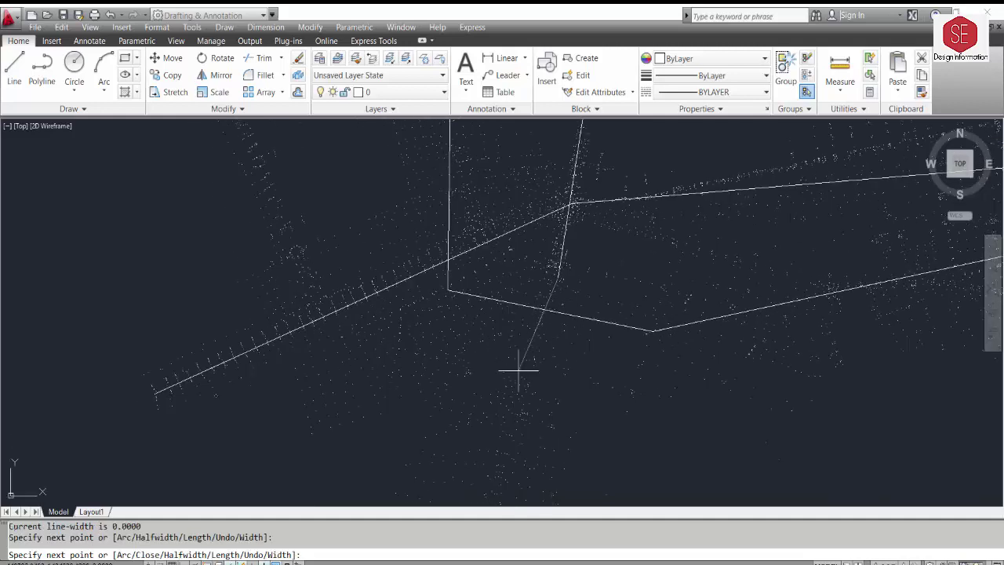
middle_click_drag(517, 370, 527, 294)
left_click(494, 440)
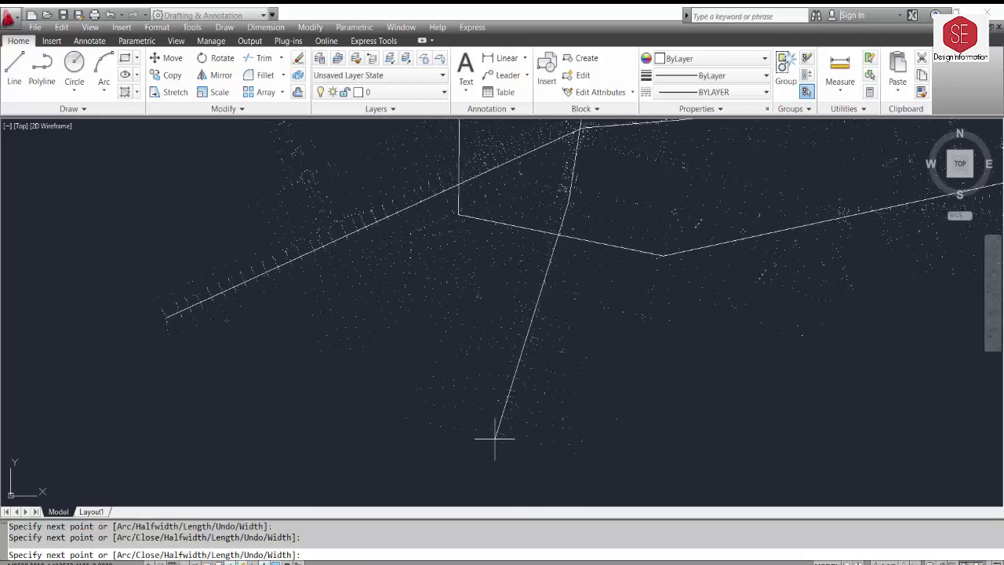
scroll(493, 441, "down", 5)
key("Escape")
scroll(478, 249, "up", 2)
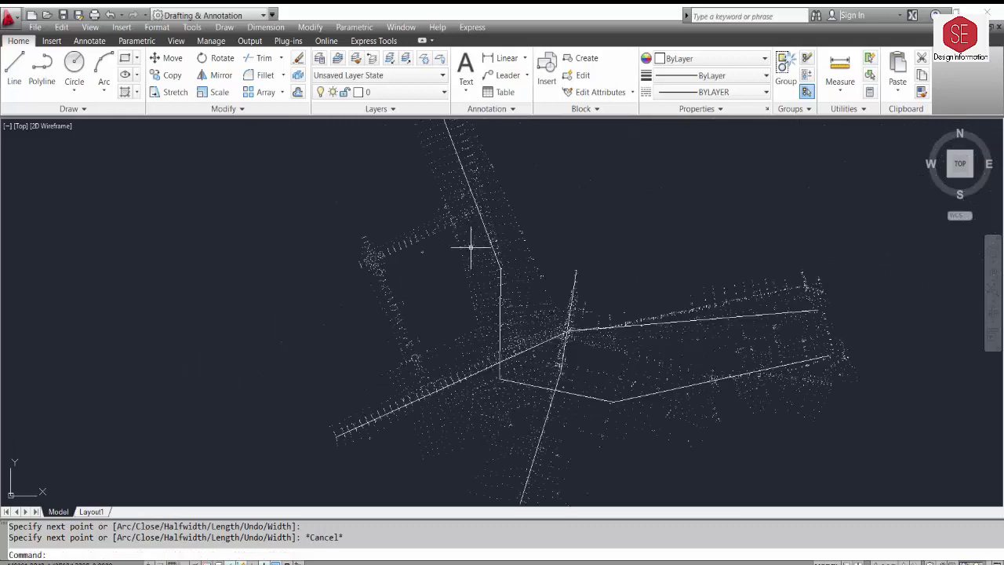
scroll(430, 388, "up", 2)
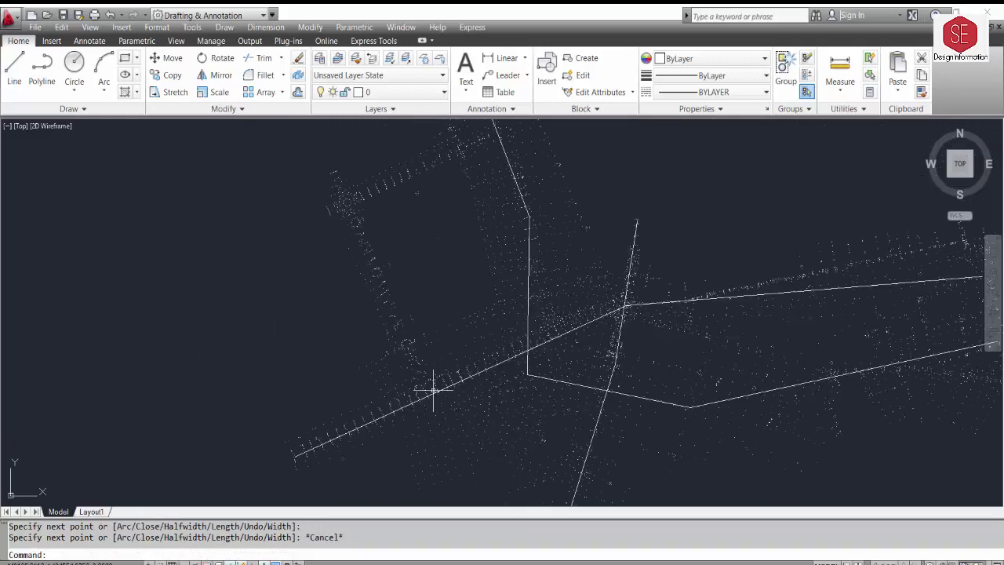
Trace a polyline from the diagonal road up the western loop road to its corner
key("Return")
left_click(429, 396)
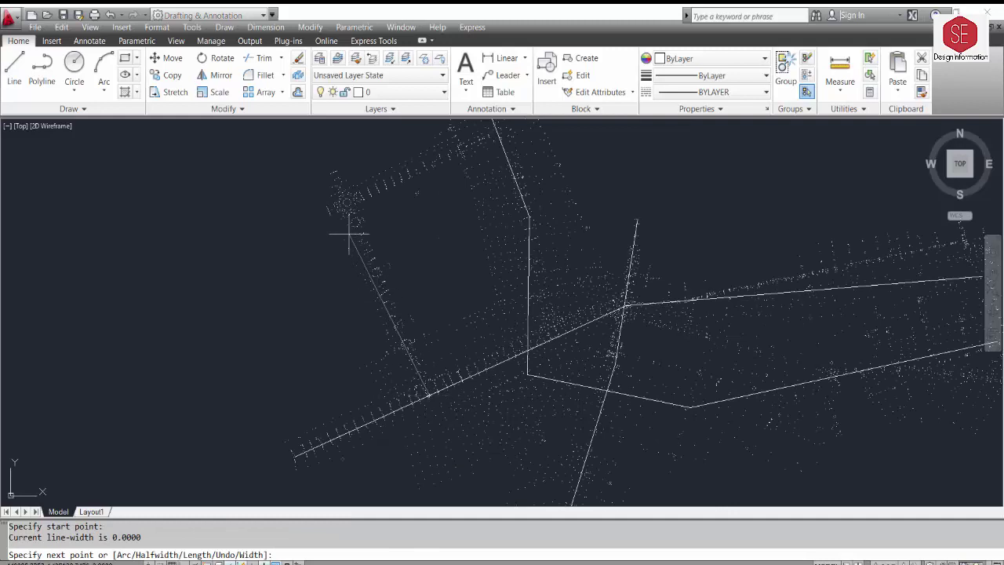
left_click(344, 201)
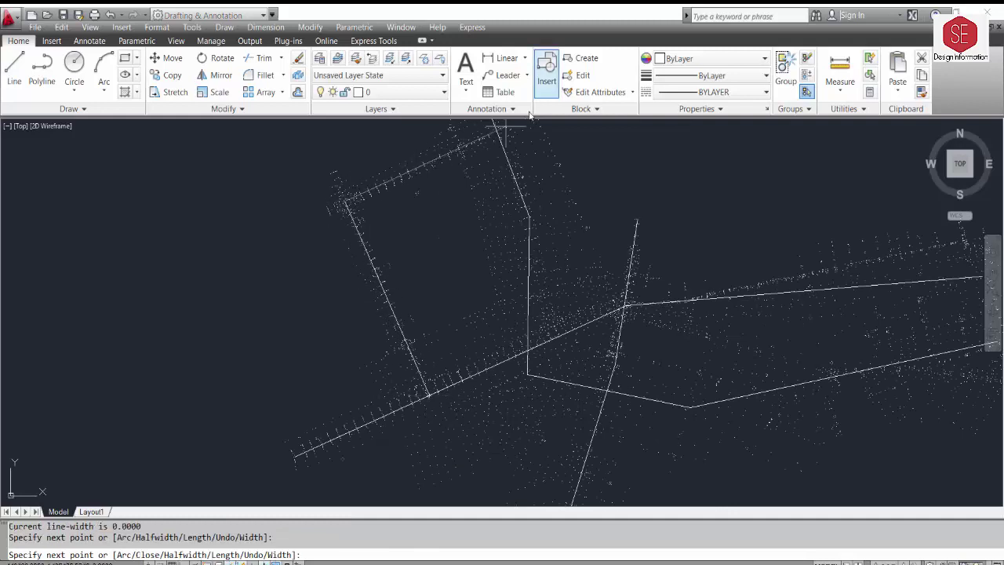
middle_click_drag(476, 138, 468, 258)
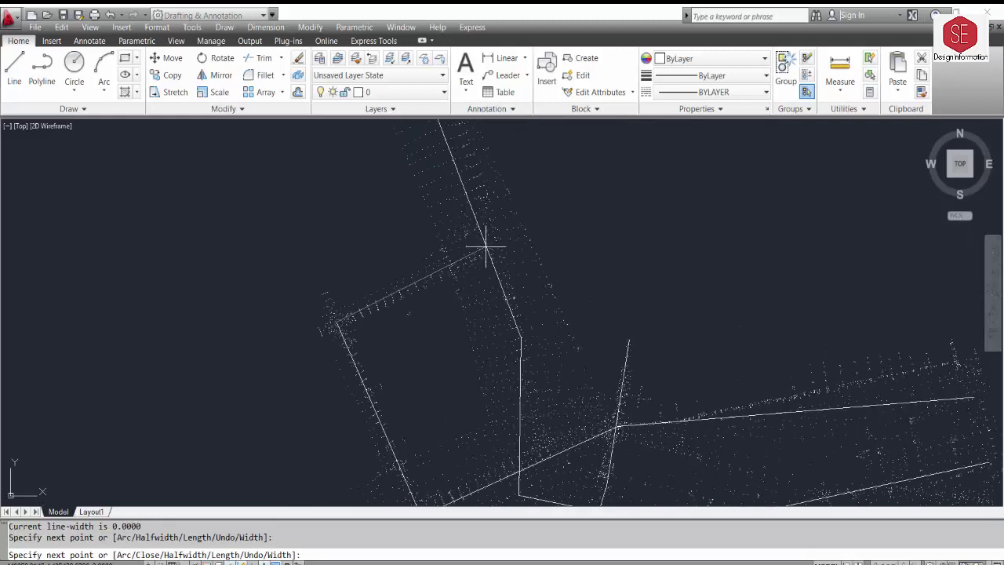
key("Escape")
scroll(509, 229, "down", 2)
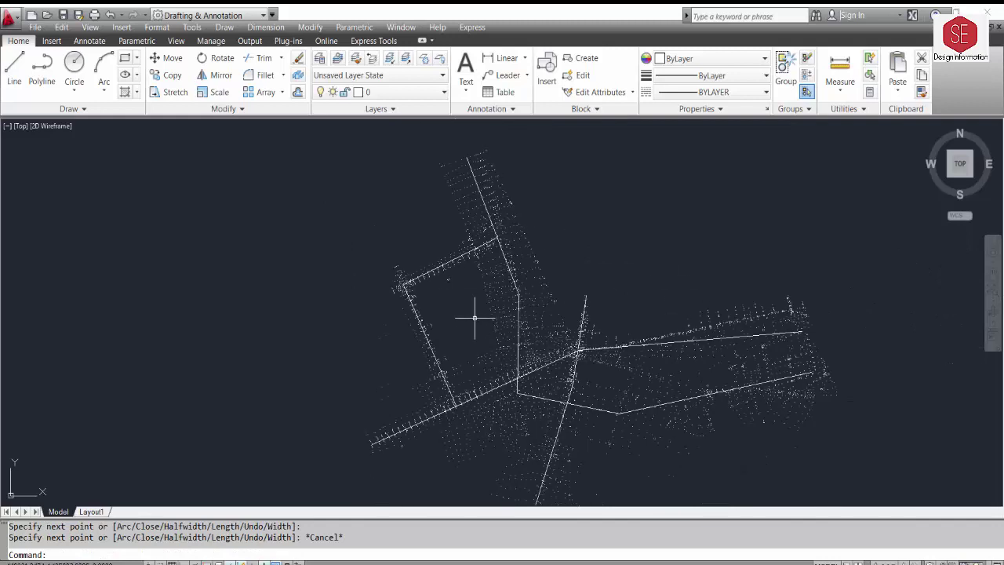
Select the main road, vertical and diagonal polylines in turn to check their vertices against the points
left_click(493, 222)
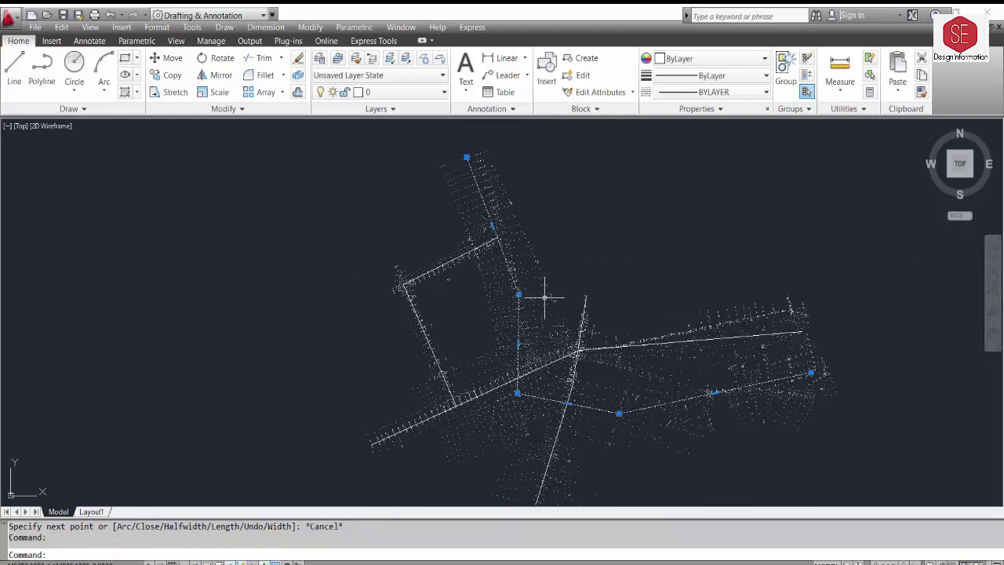
middle_click_drag(763, 377, 718, 313)
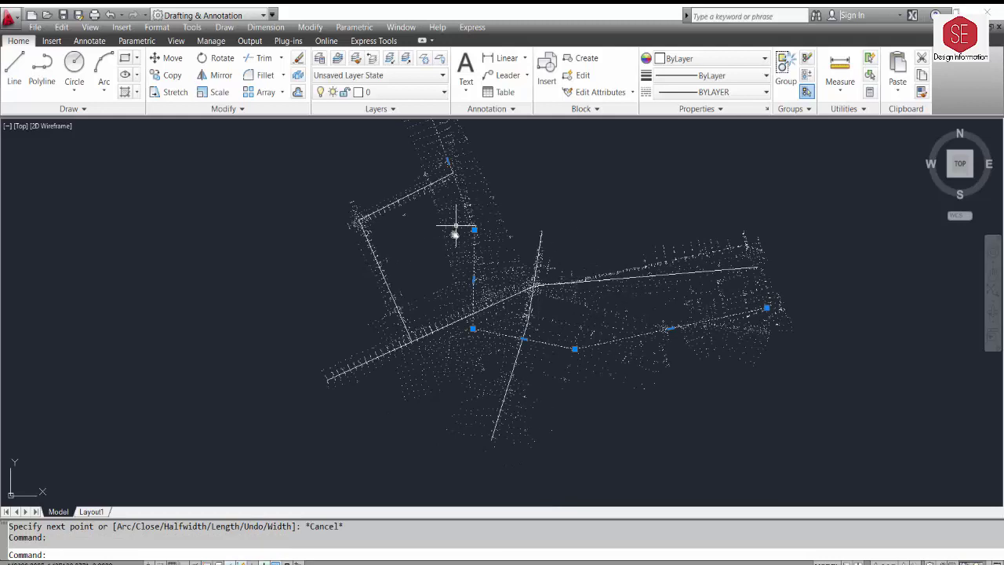
middle_click_drag(460, 224, 458, 302)
key("Escape")
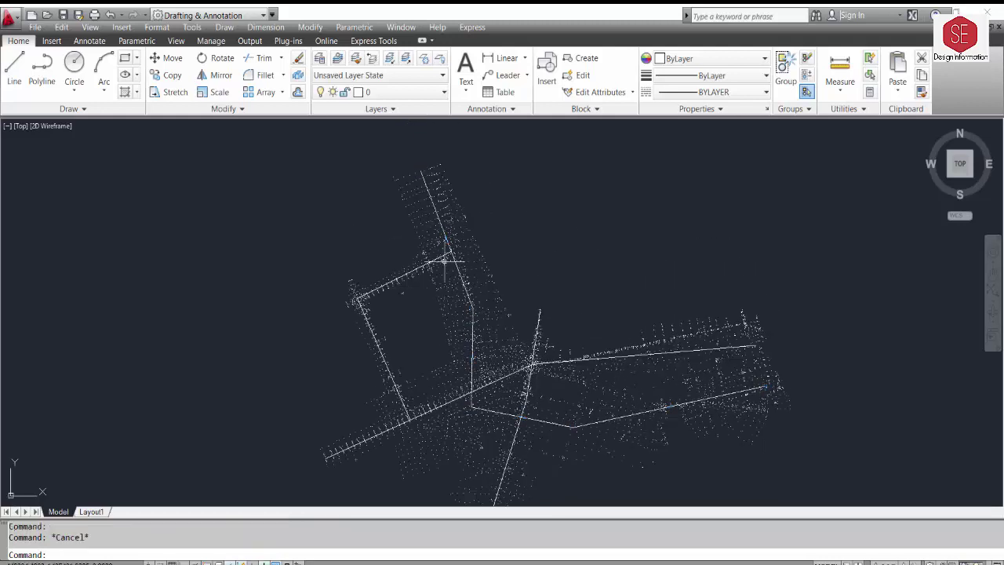
left_click(433, 201)
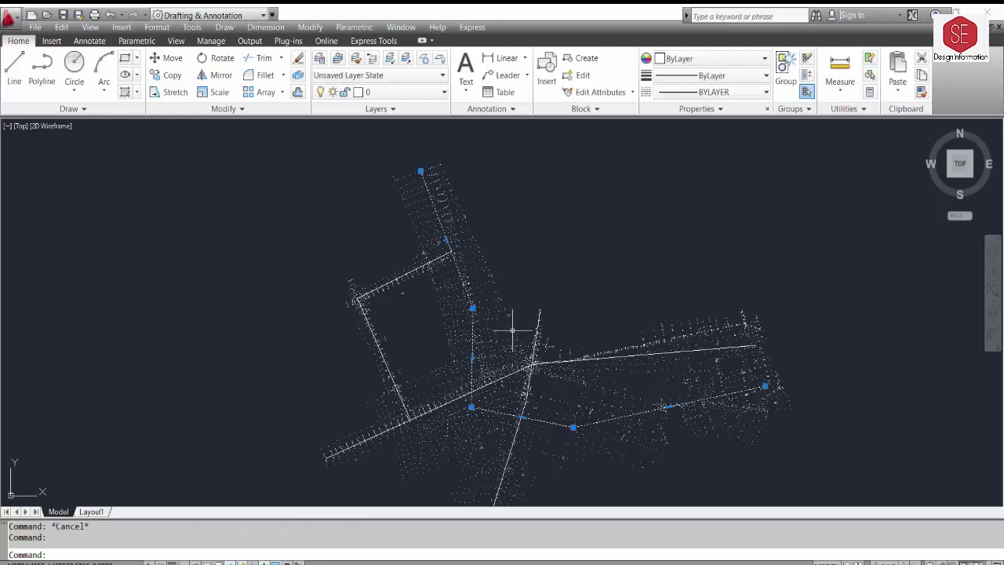
key("Escape")
left_click(540, 310)
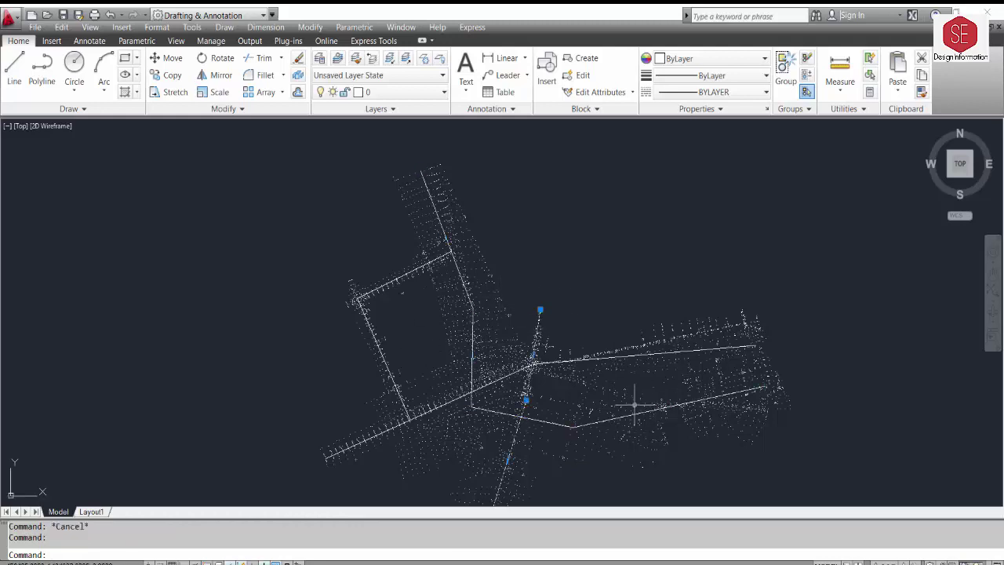
key("Escape")
left_click(619, 355)
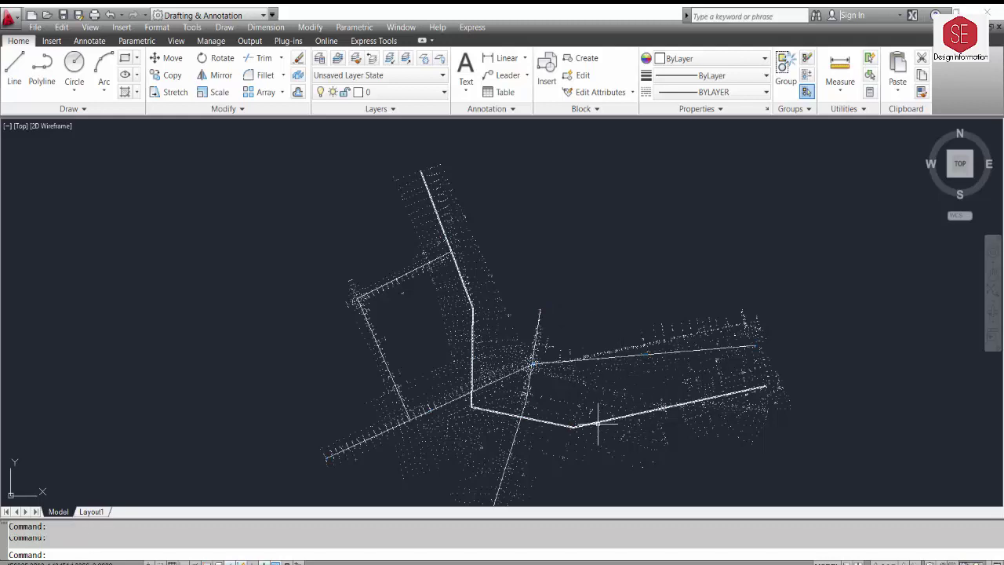
key("Escape")
middle_click_drag(532, 359, 538, 307)
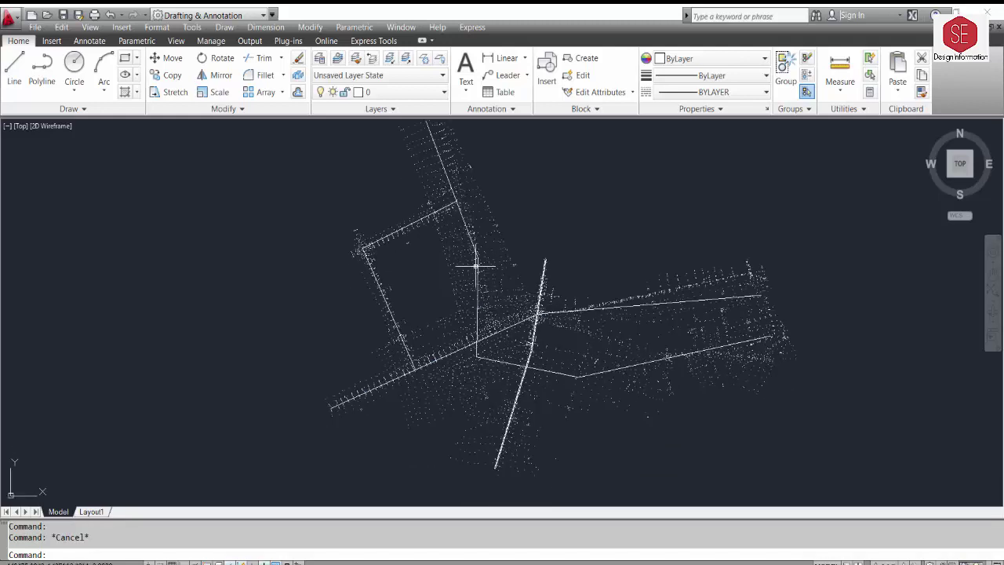
middle_click_drag(494, 215, 508, 261)
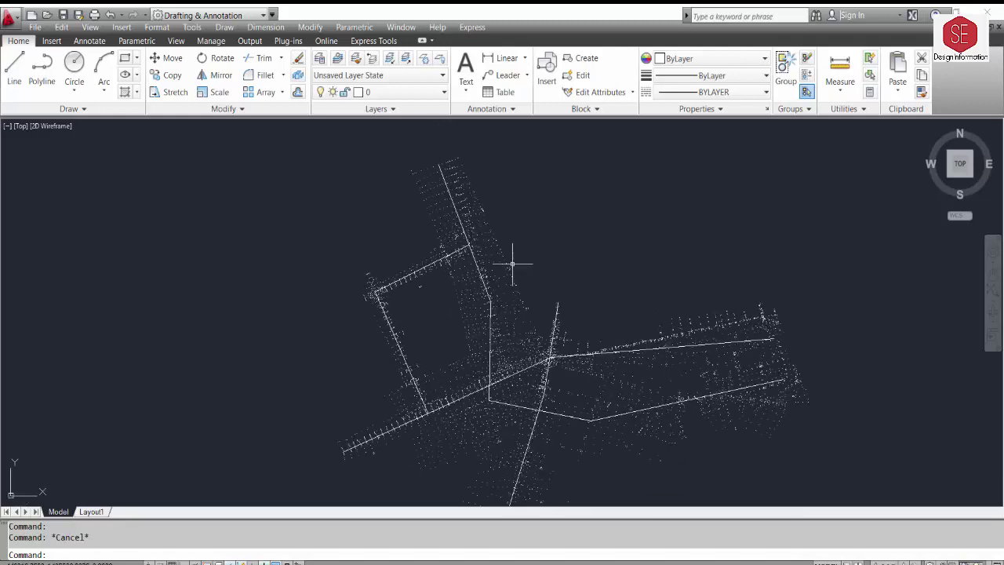
Restore the Eagle Point windows, shift the RoadCalc window left, and select the main road polyline
left_click(563, 560)
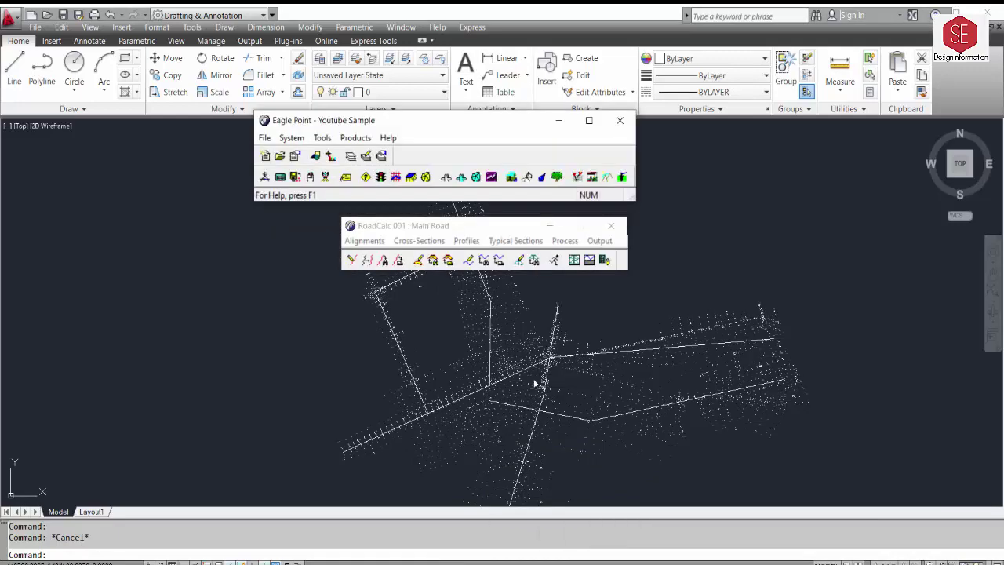
scroll(687, 403, "down", 1)
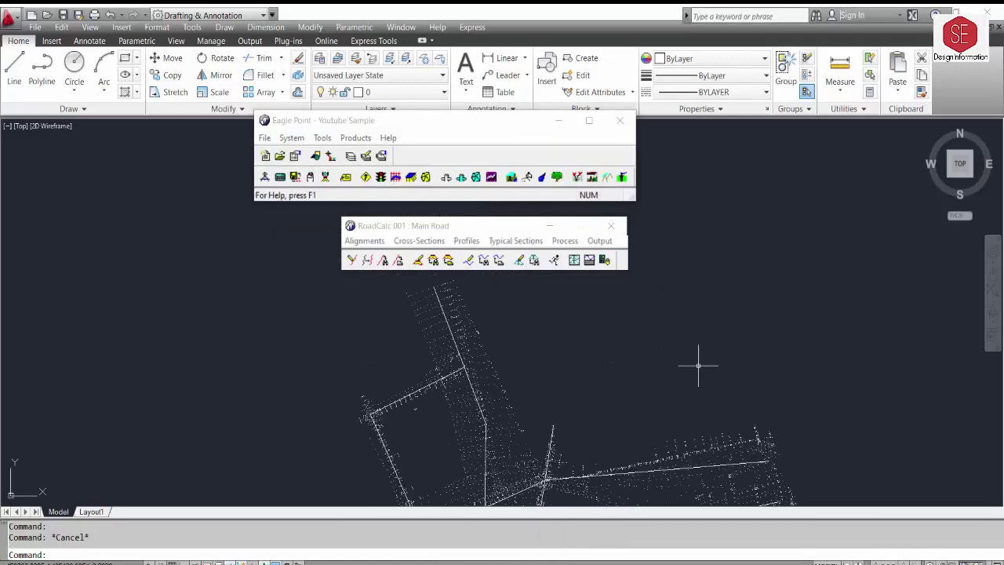
scroll(717, 336, "down", 1)
scroll(736, 316, "down", 1)
middle_click_drag(736, 316, 760, 243)
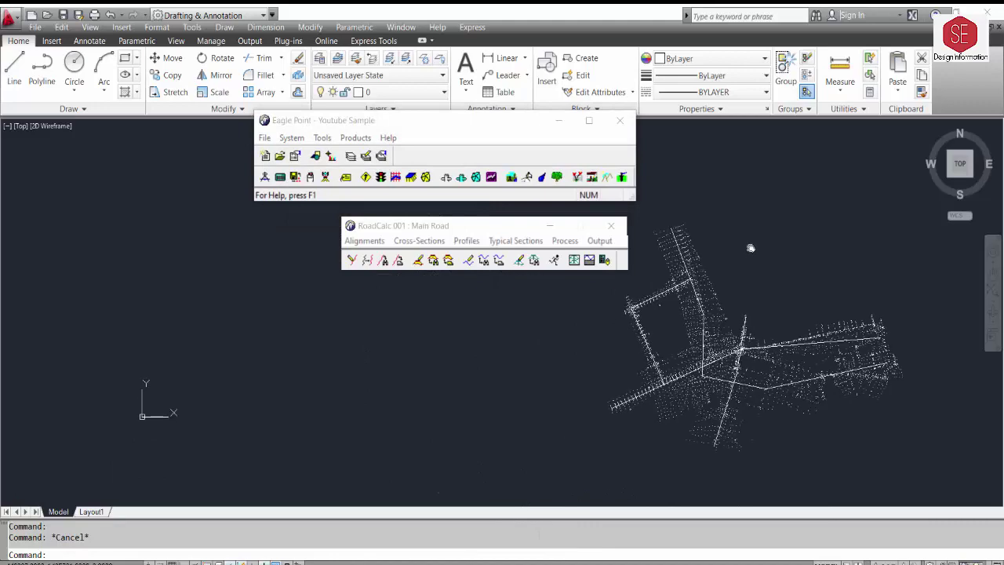
left_click_drag(510, 226, 407, 235)
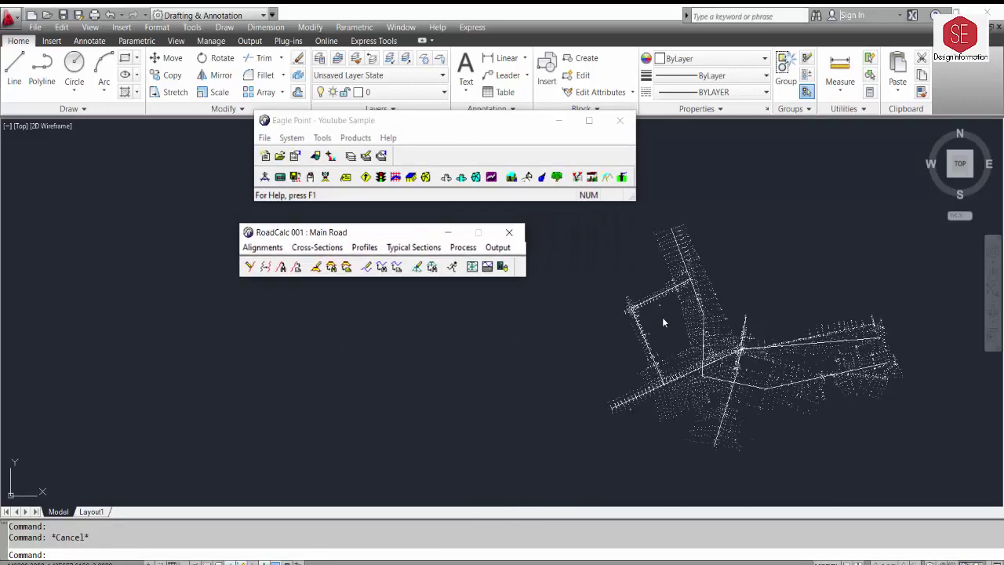
scroll(702, 349, "up", 1)
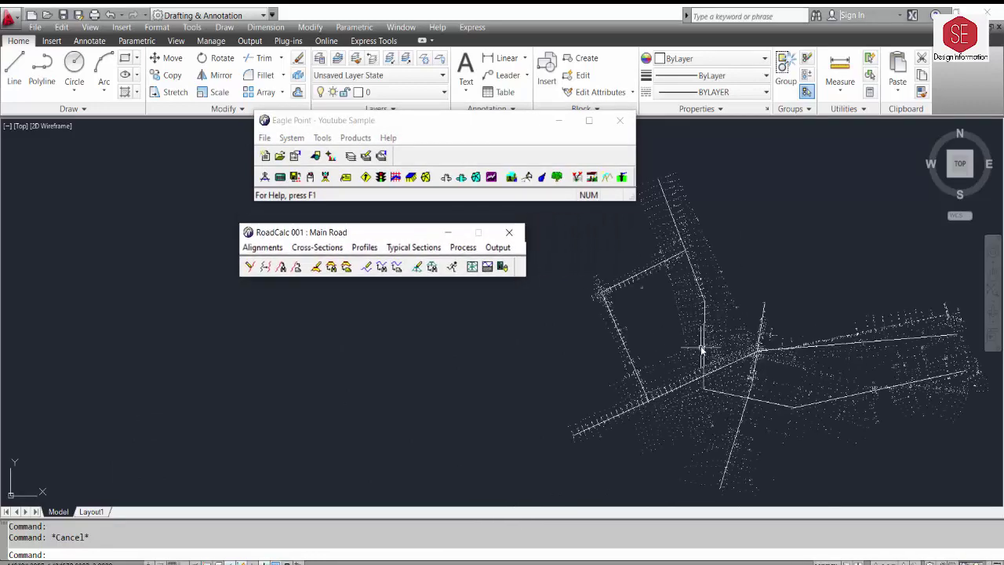
left_click(667, 207)
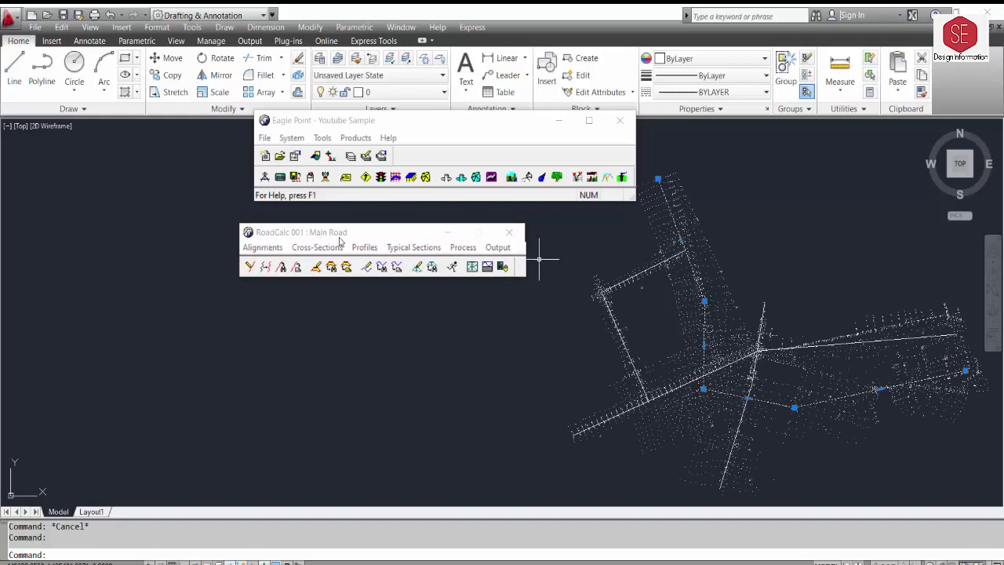
Review the Main Road Centerline alignment data, confirming it holds no PI points
left_click(264, 247)
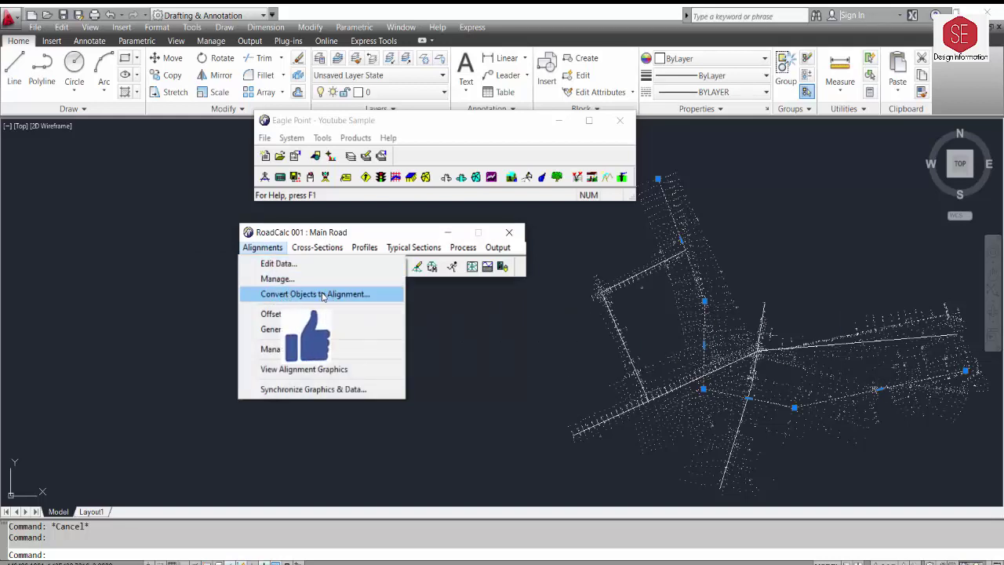
left_click(278, 264)
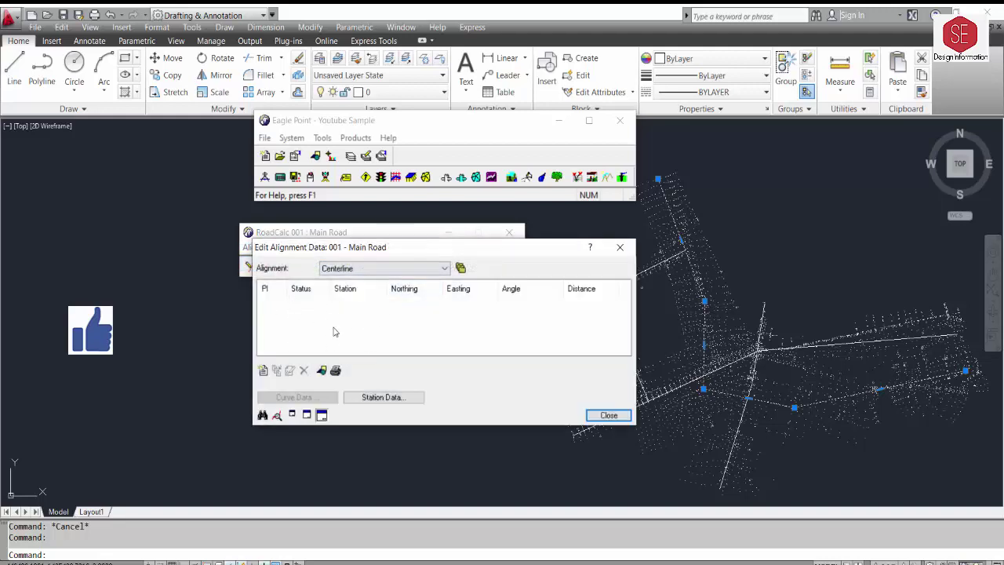
left_click(605, 414)
left_click(262, 247)
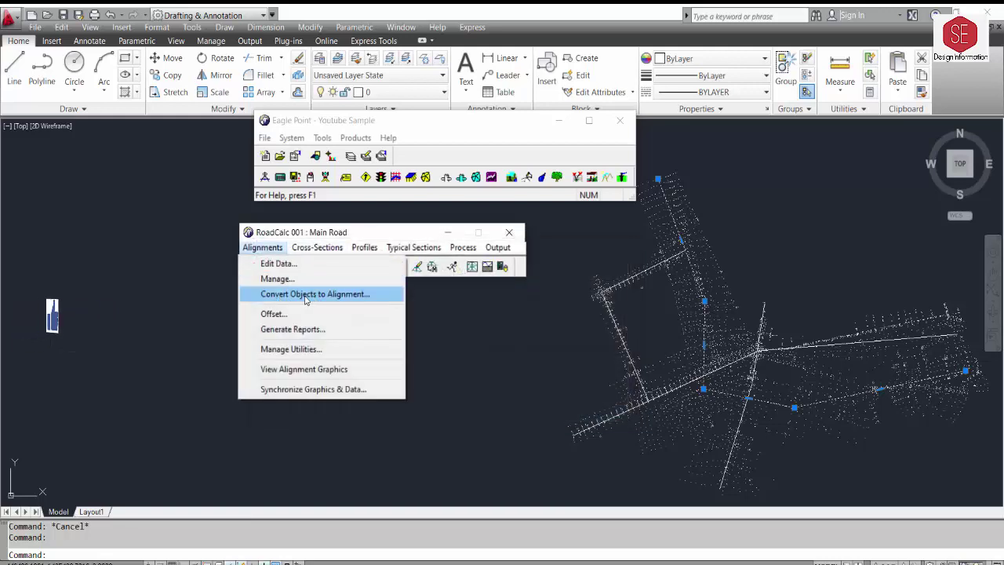
Pick the traced main road polyline for Convert Objects to Alignment
left_click(319, 295)
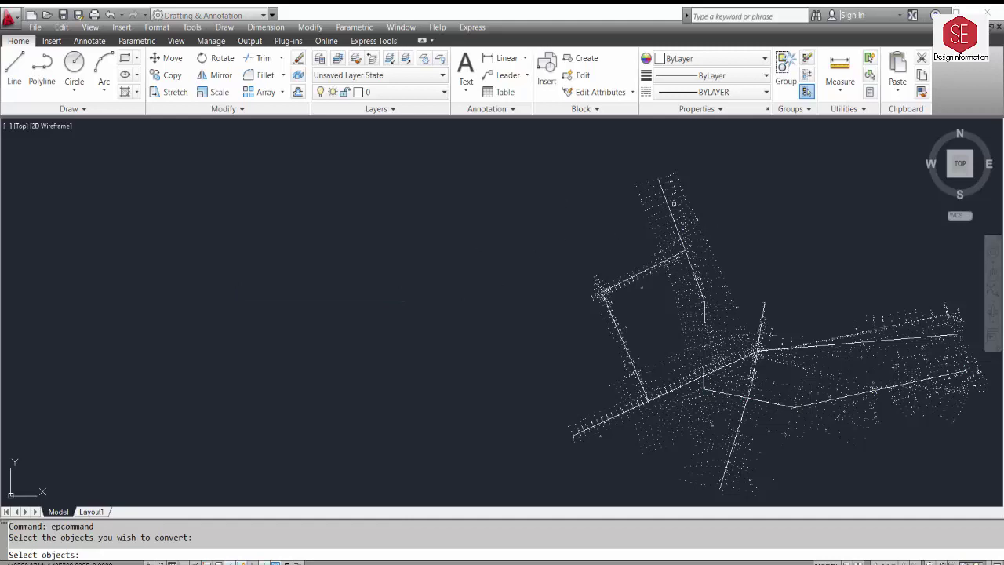
left_click(667, 202)
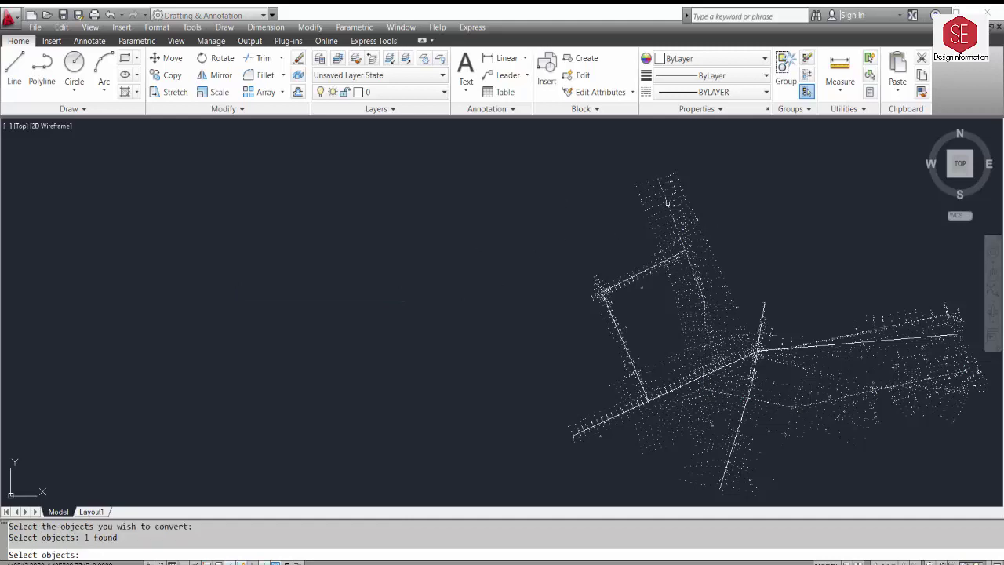
key("Return")
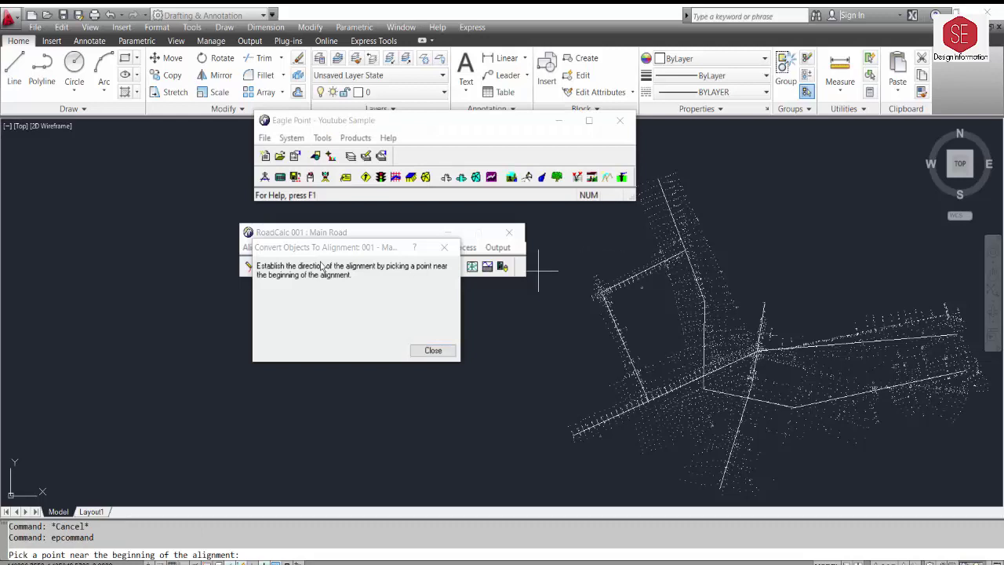
left_click_drag(352, 245, 374, 237)
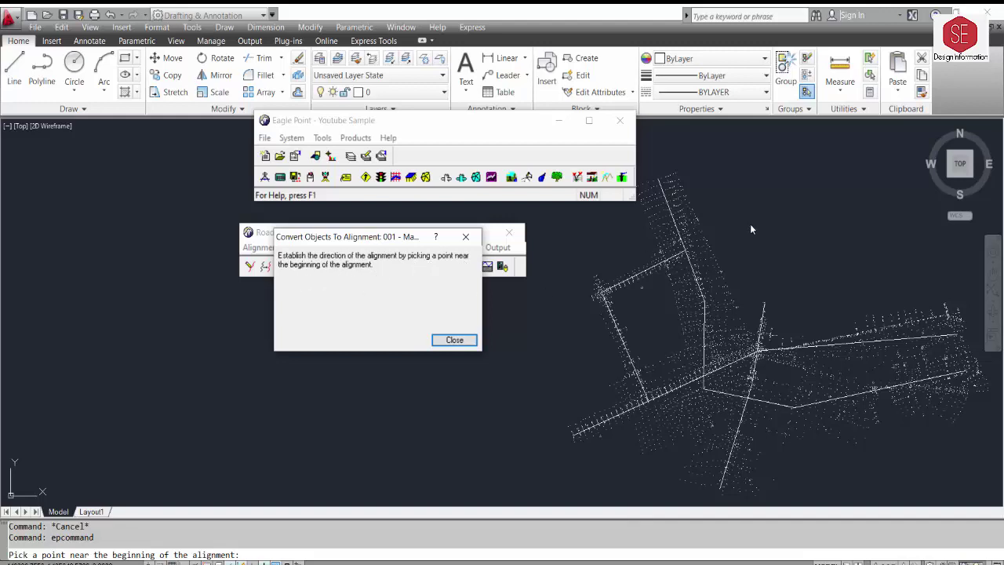
Set the alignment's start at the polyline's northern endpoint with Osnap on
middle_click_drag(659, 178, 694, 199)
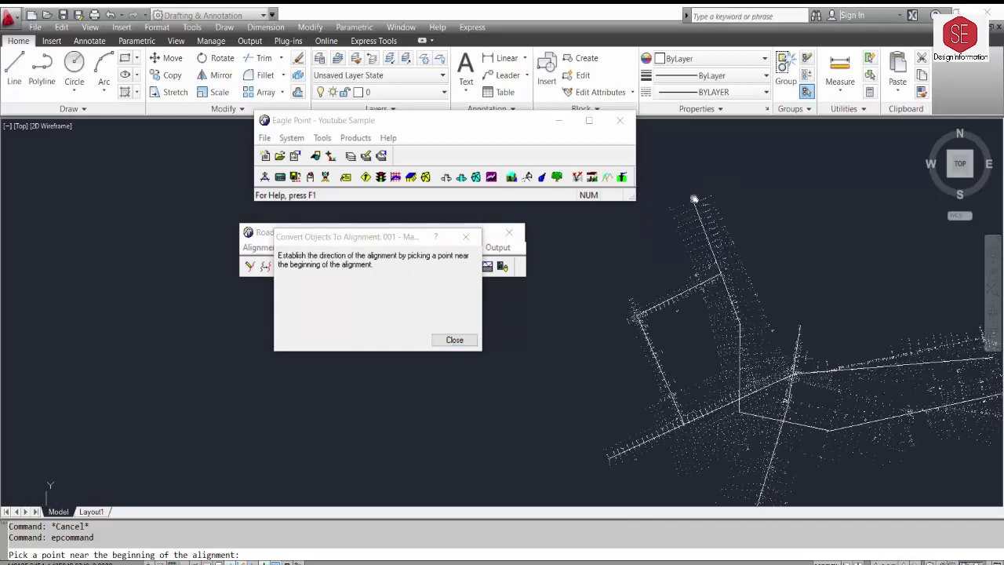
key("F3")
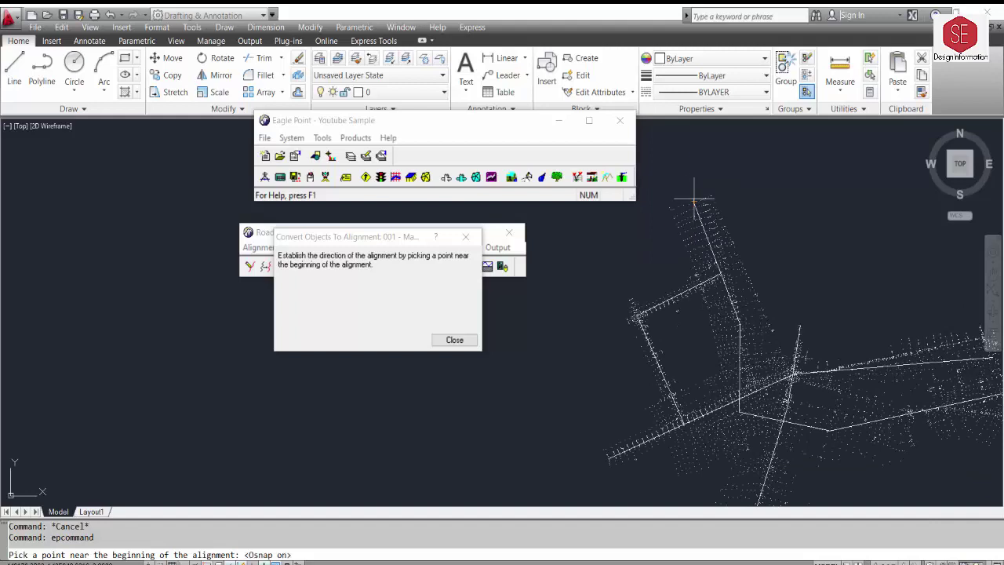
scroll(694, 199, "down", 2)
scroll(934, 334, "up", 2)
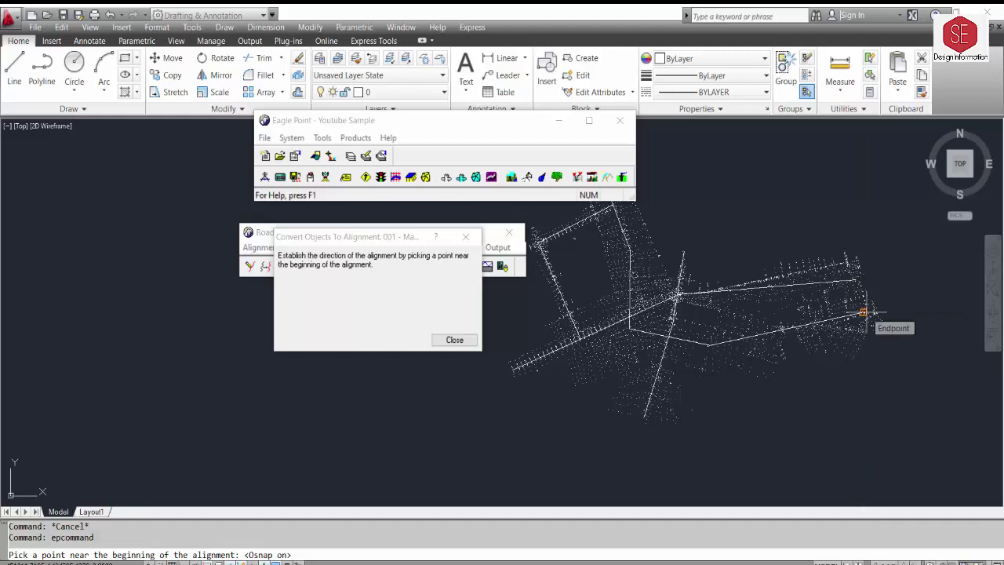
scroll(862, 312, "down", 2)
scroll(700, 206, "up", 3)
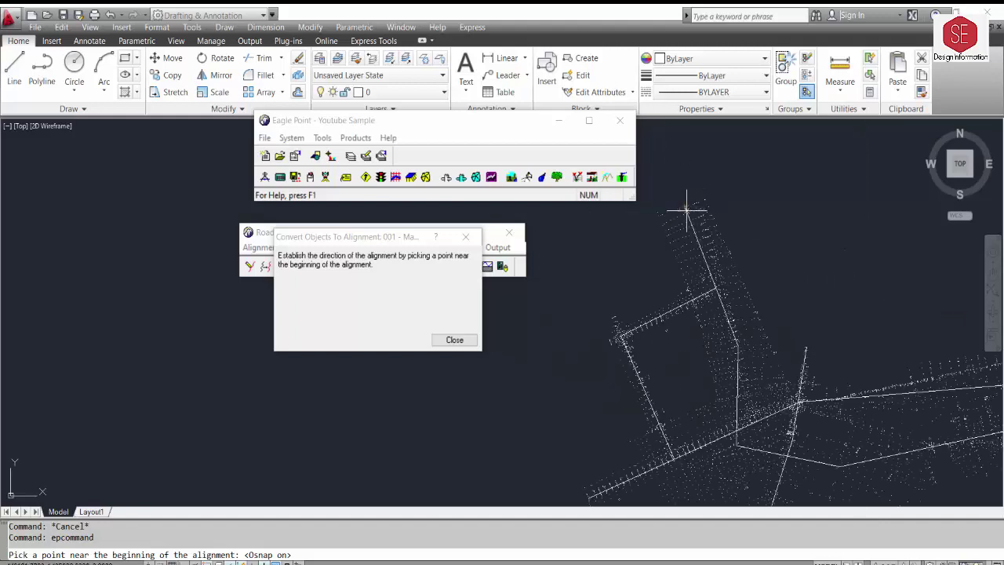
left_click(686, 207)
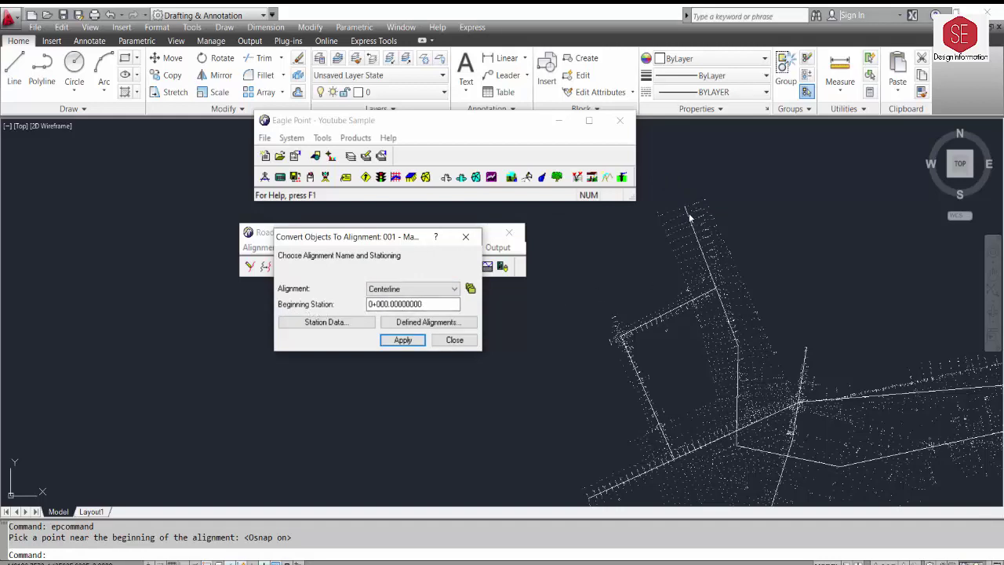
Keep the Main Road alignment as Centerline at beginning station 0+000 and apply the conversion
left_click(411, 290)
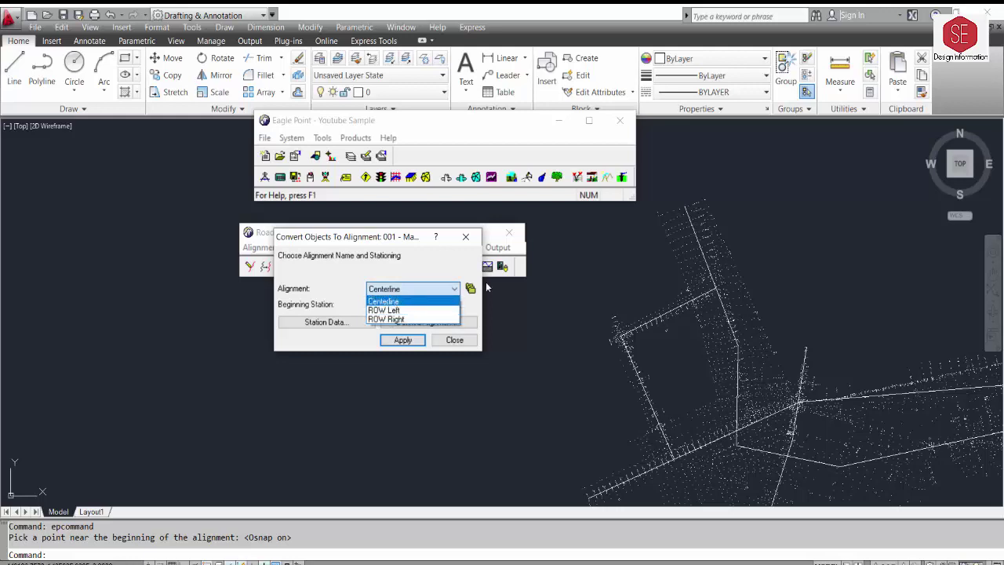
left_click(470, 290)
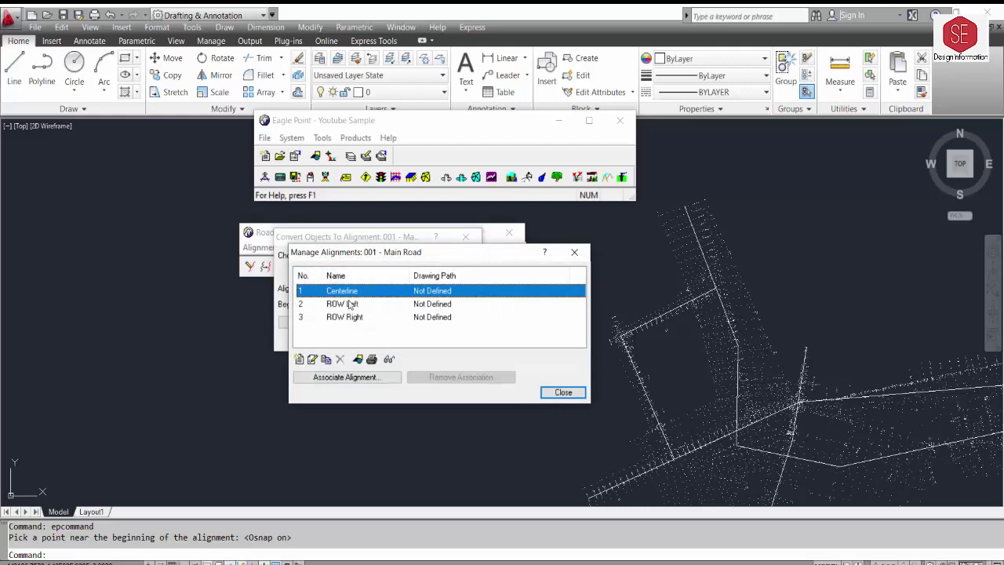
left_click(299, 359)
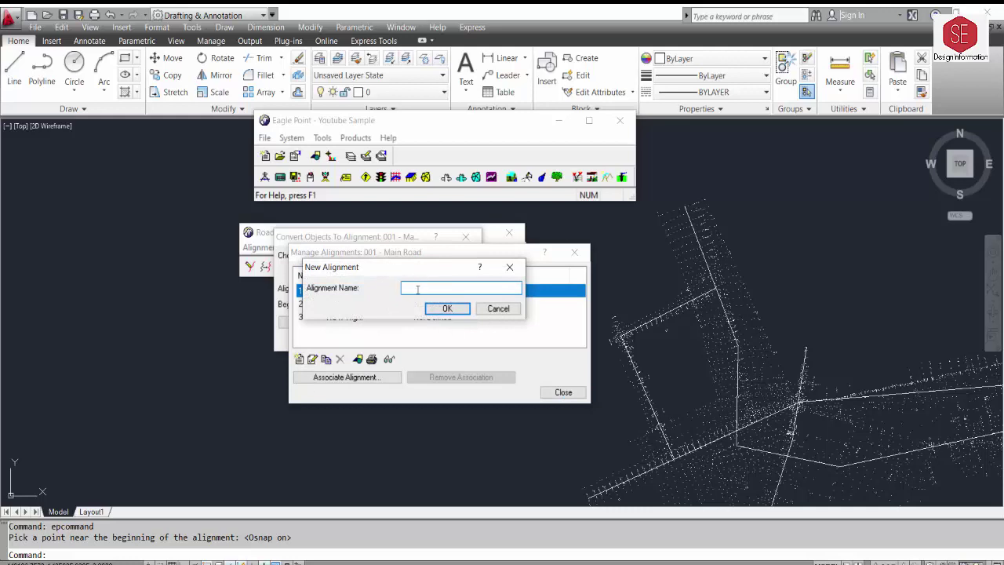
left_click(494, 309)
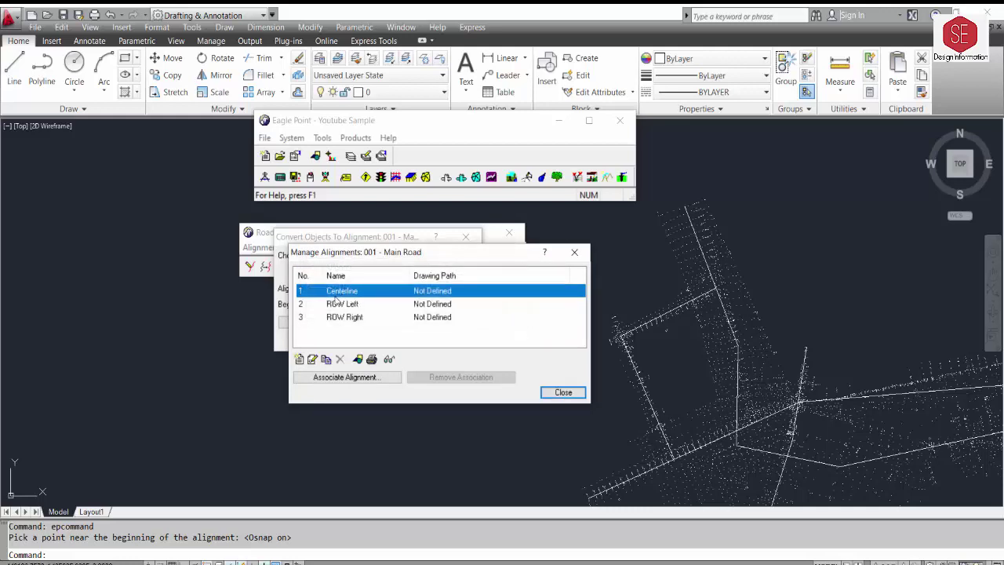
left_click(563, 392)
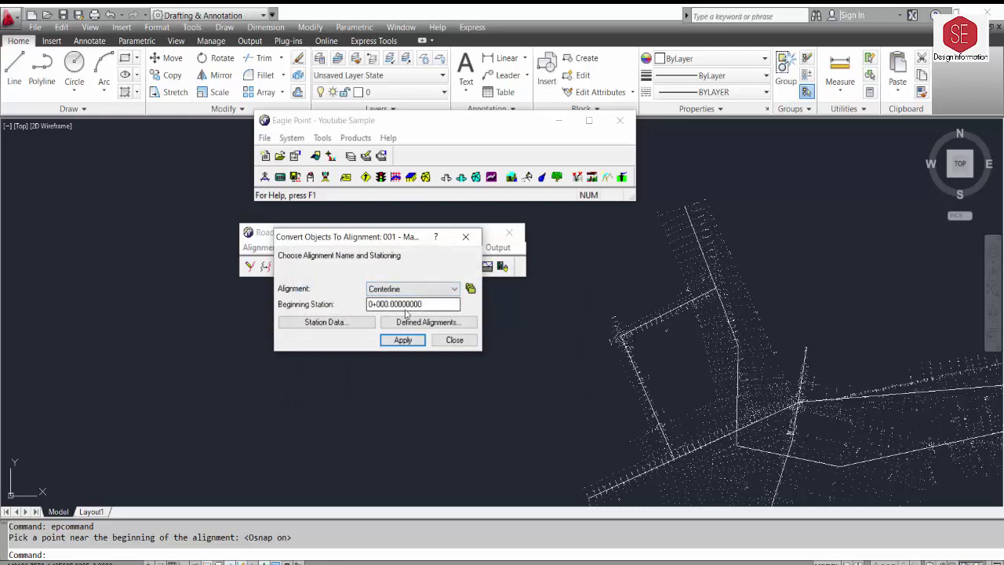
left_click_drag(423, 304, 348, 304)
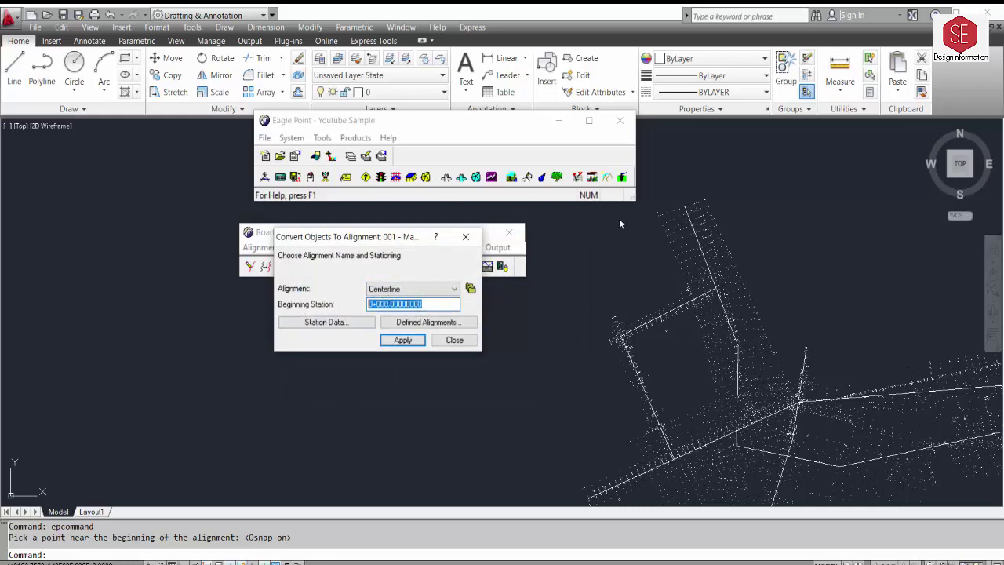
left_click(447, 304)
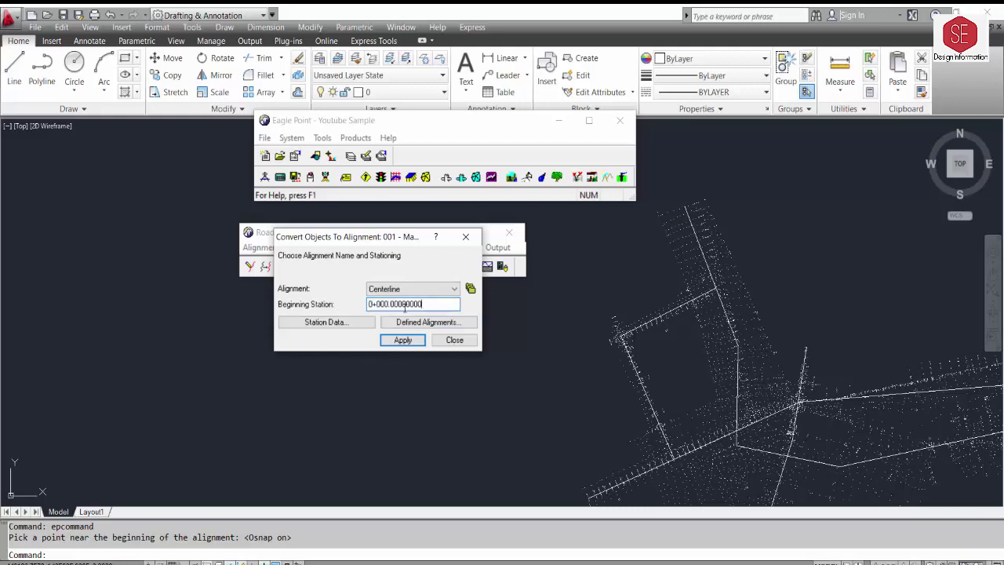
left_click(397, 348)
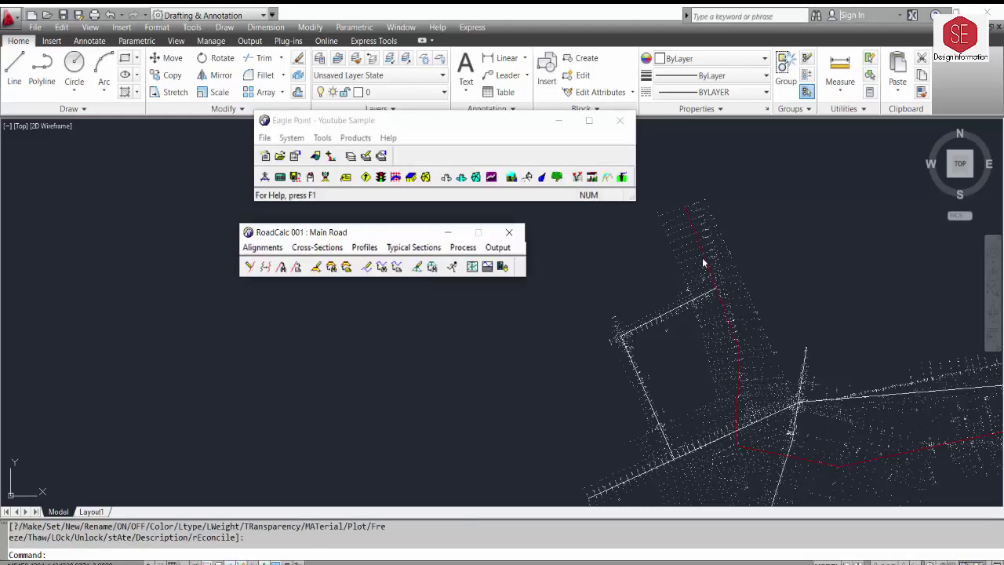
left_click(737, 329)
scroll(741, 331, "down", 3)
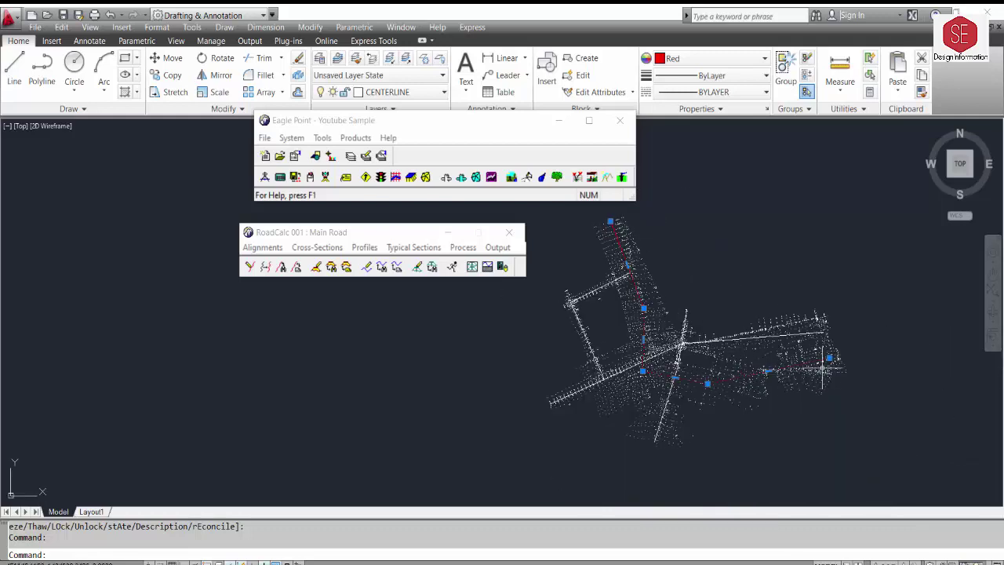
left_click(265, 251)
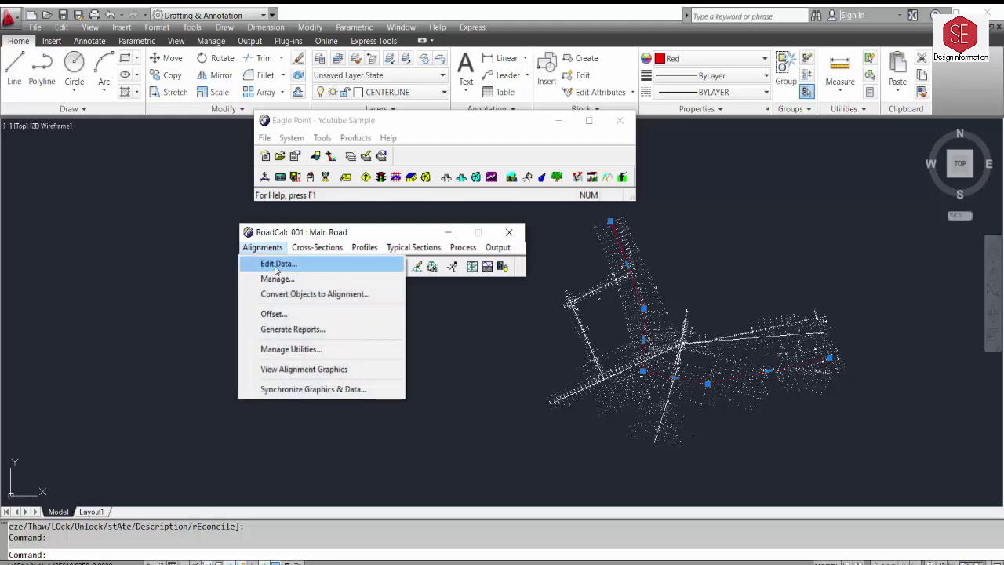
left_click(272, 267)
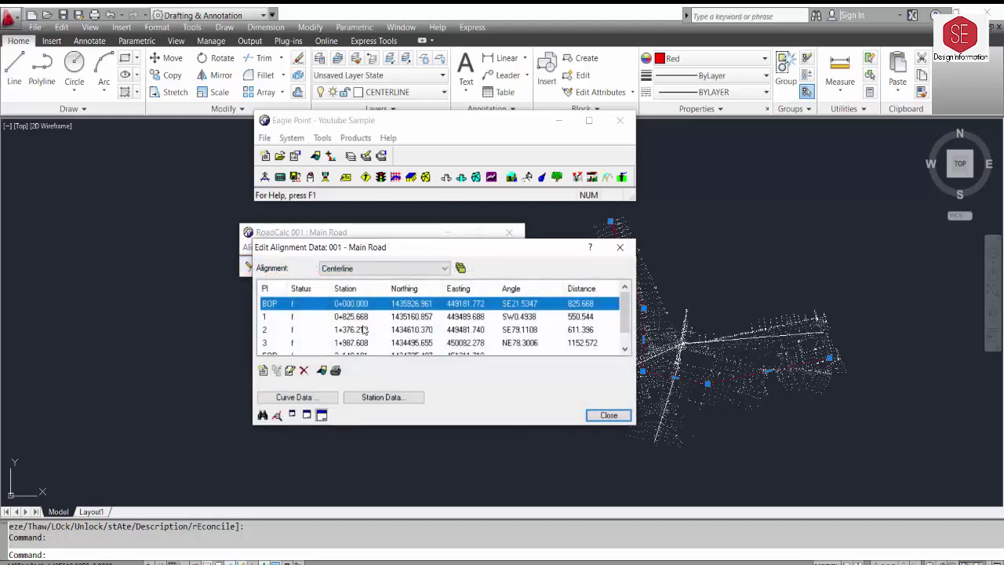
left_click(359, 319)
left_click(359, 332)
left_click(354, 343)
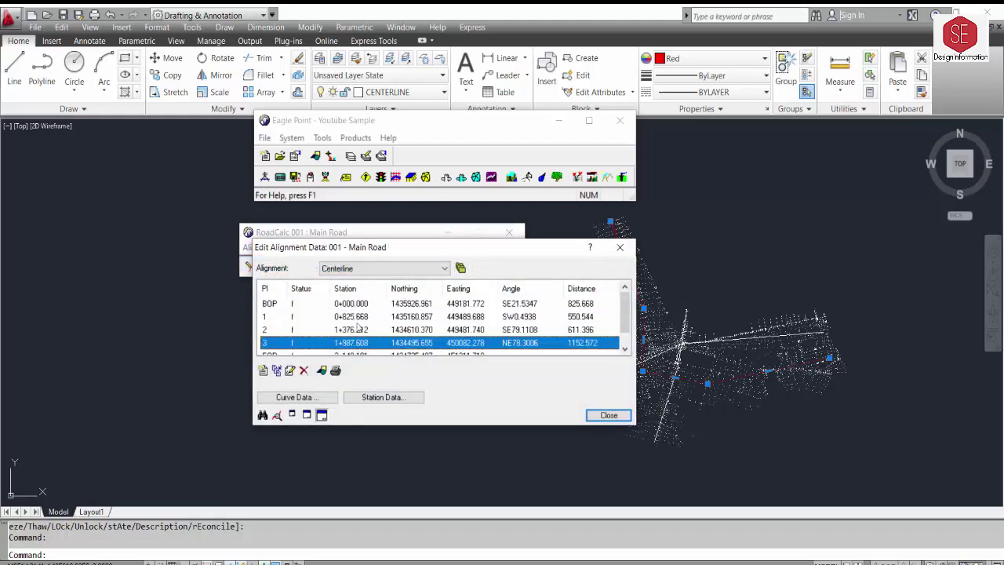
scroll(357, 325, "down", 1)
key("Down")
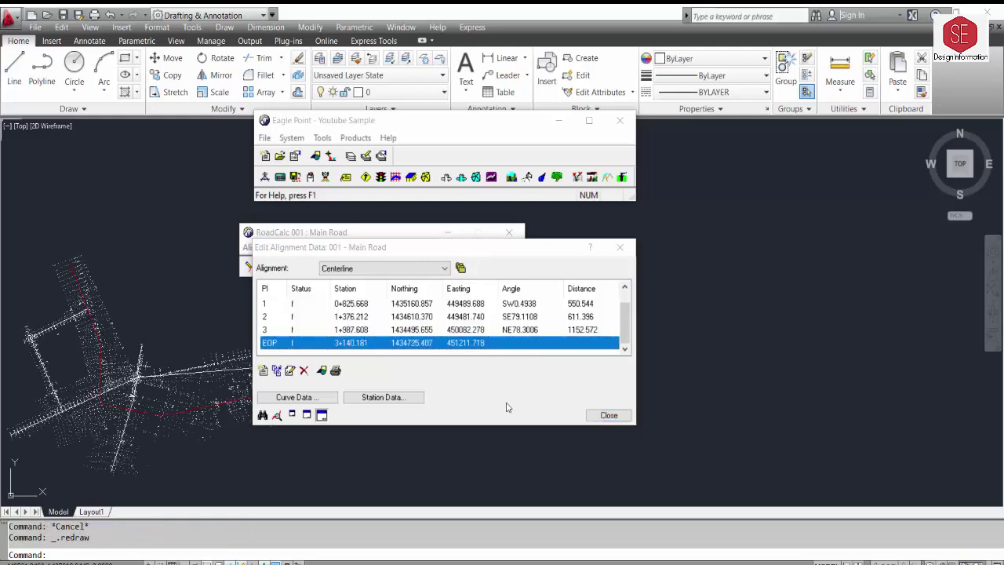
left_click(608, 415)
scroll(694, 370, "down", 3)
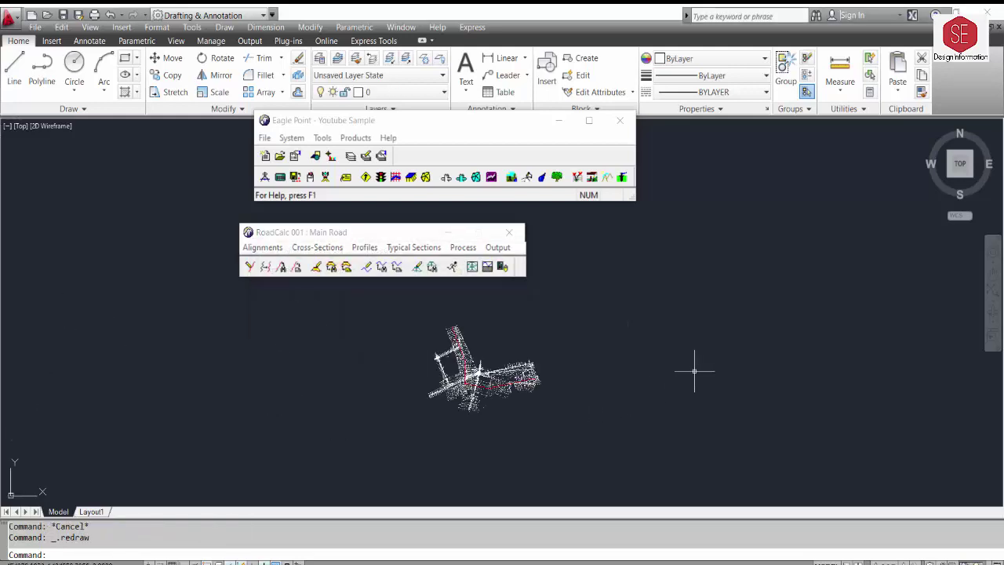
scroll(502, 376, "up", 3)
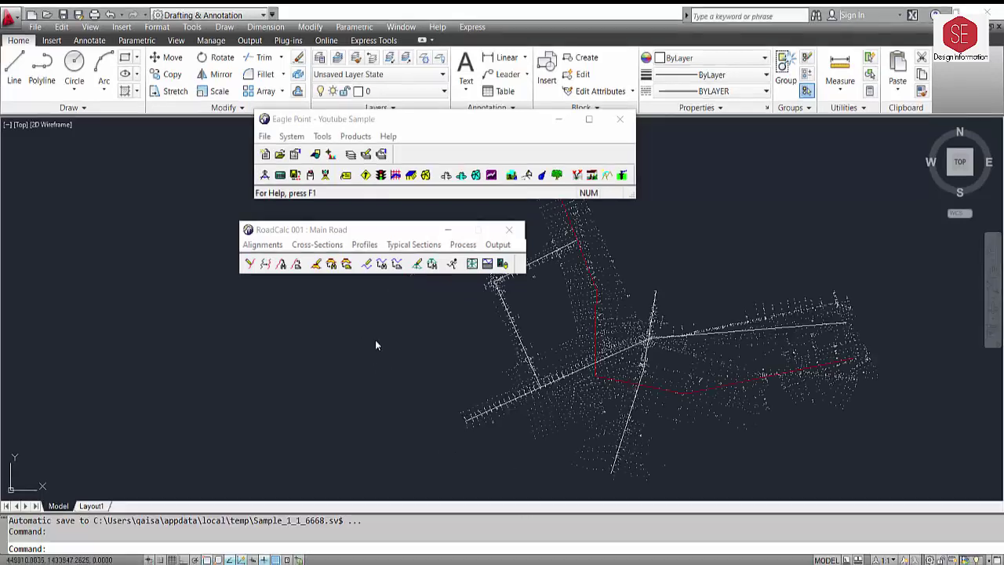
left_click(595, 299)
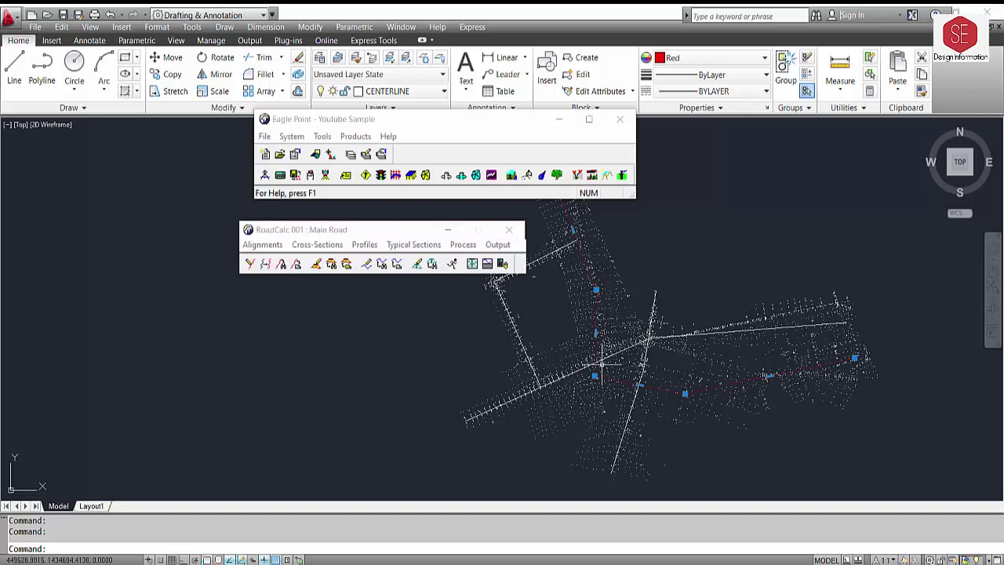
key("Escape")
left_click(574, 369)
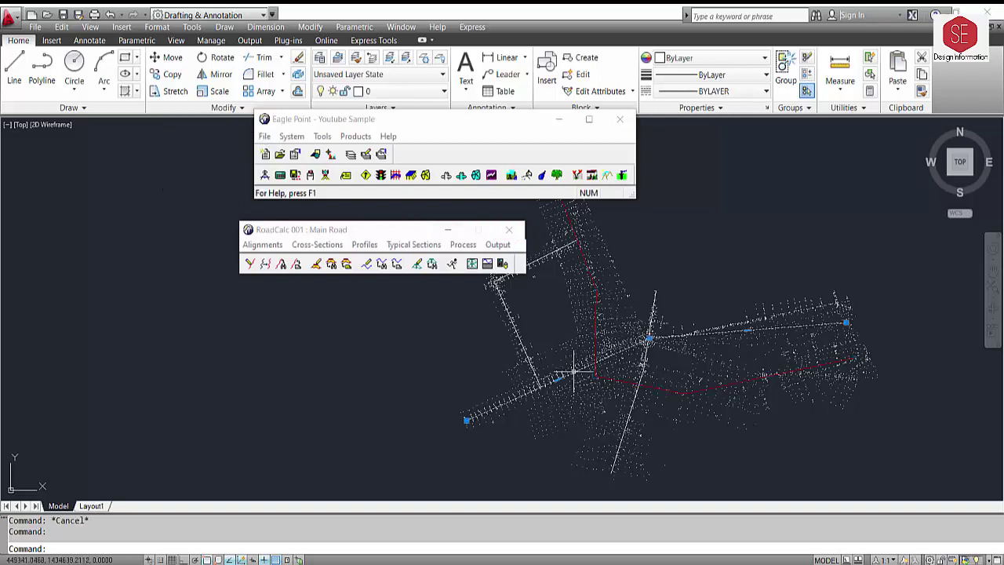
left_click(625, 426)
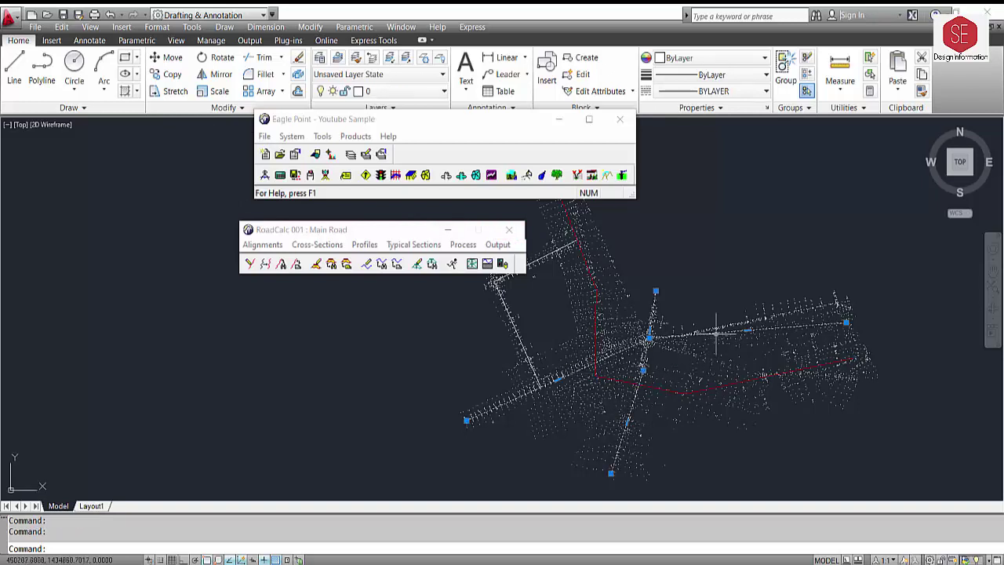
key("Escape")
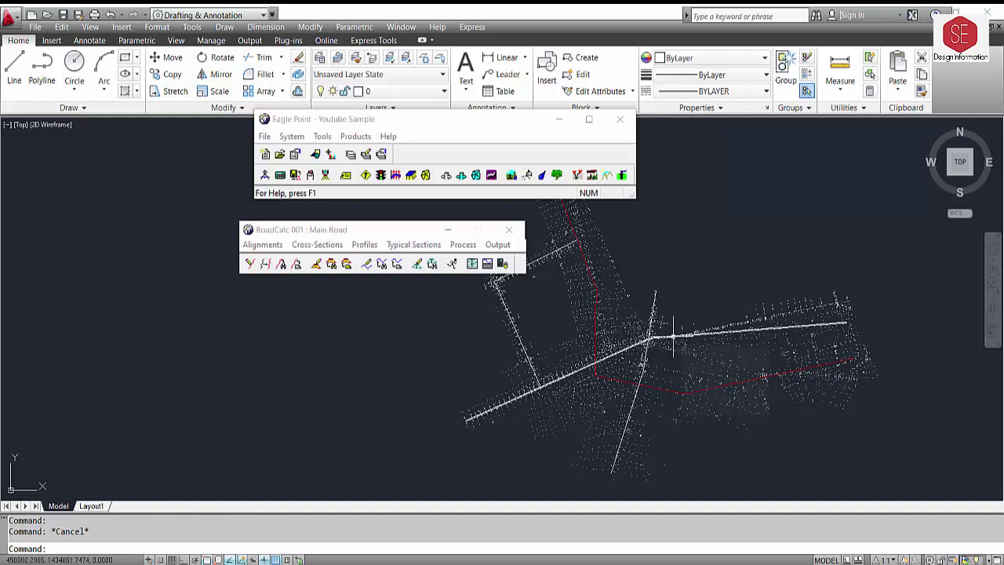
Create RoadCalc sub-project 002 with the description Link Road
left_click(271, 136)
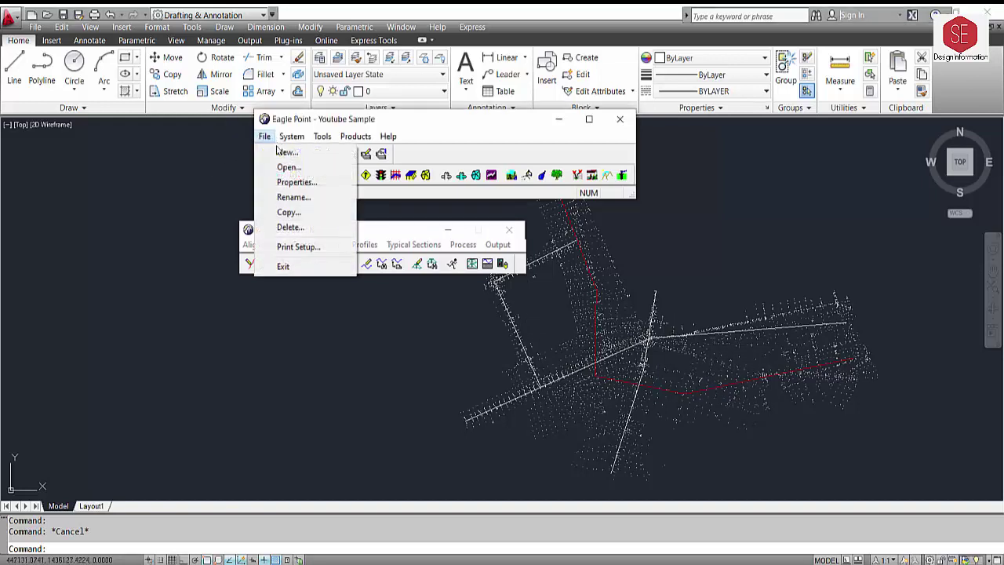
left_click(287, 149)
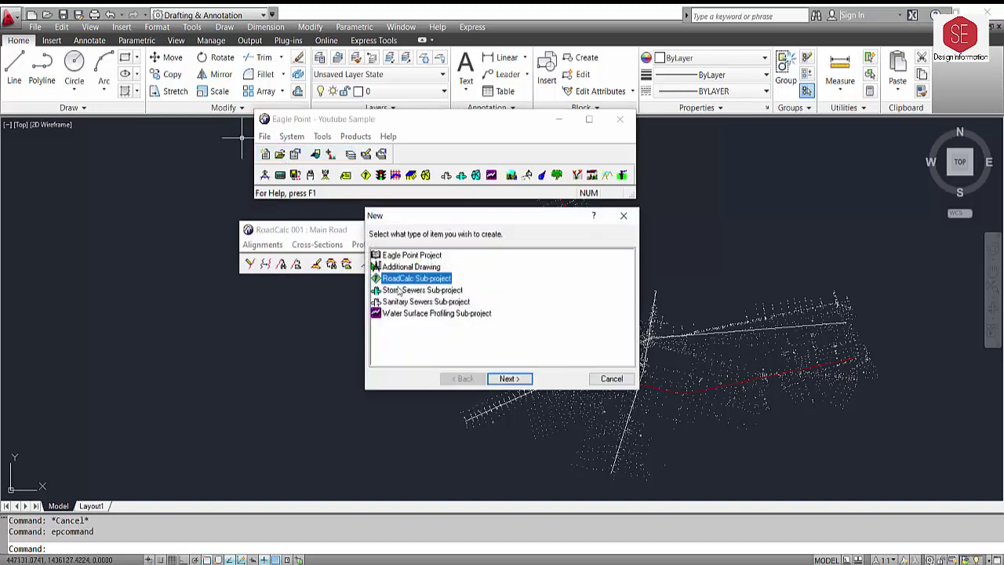
left_click(509, 378)
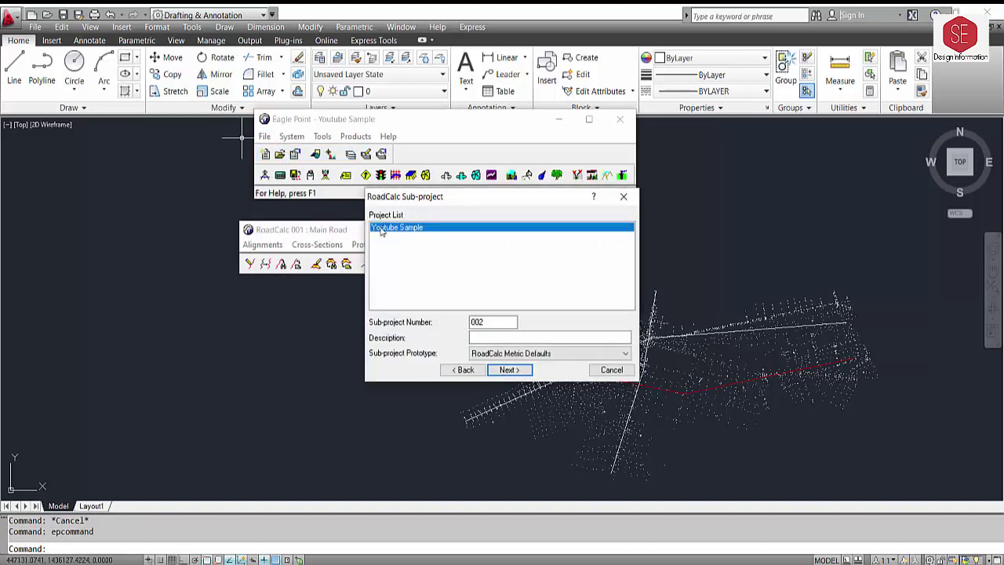
left_click(482, 337)
type("Link Road")
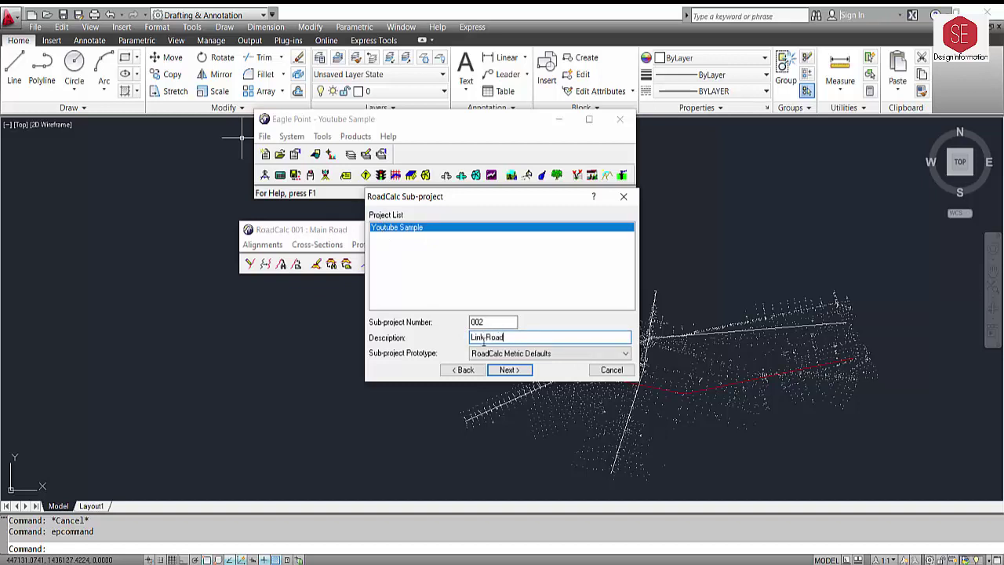
left_click(484, 322)
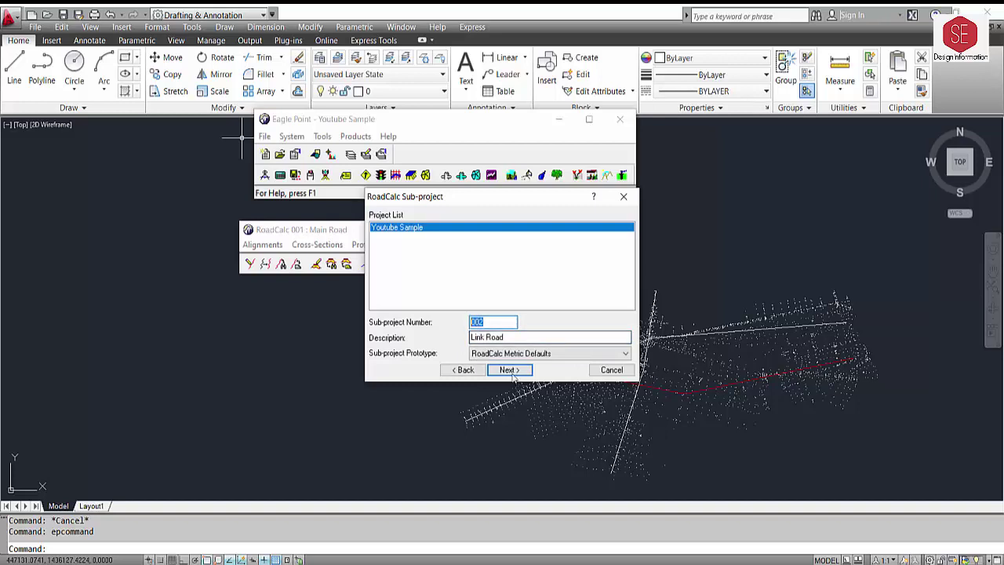
left_click(500, 339)
left_click(510, 369)
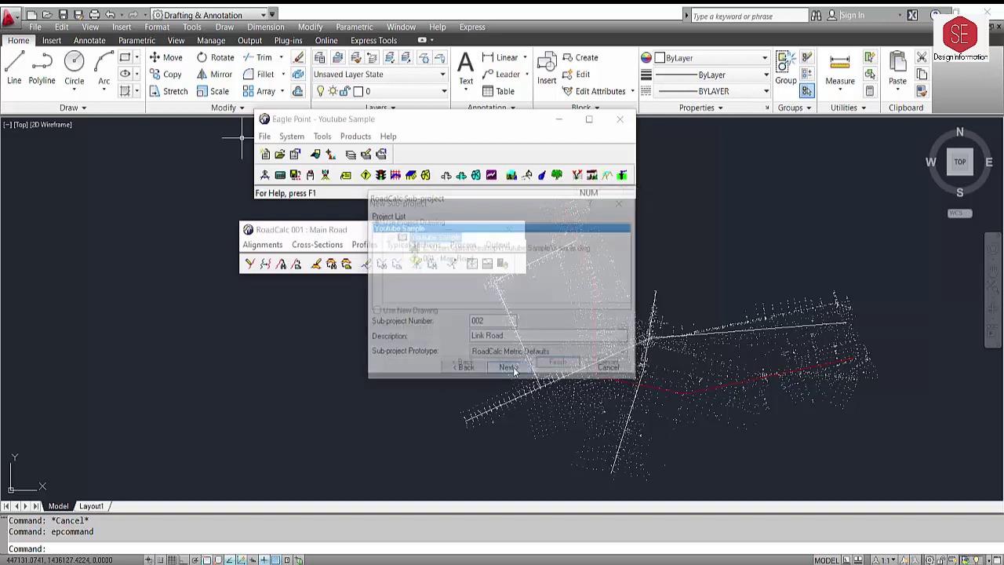
left_click(552, 365)
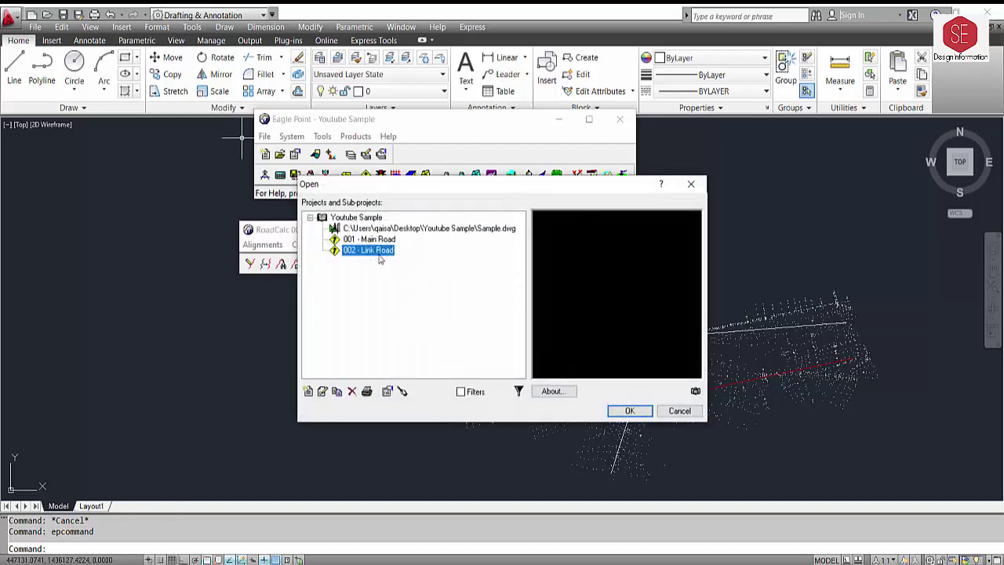
Select 002 - Link Road from the sub-project list and open it
left_click(372, 240)
left_click(377, 251)
left_click(389, 242)
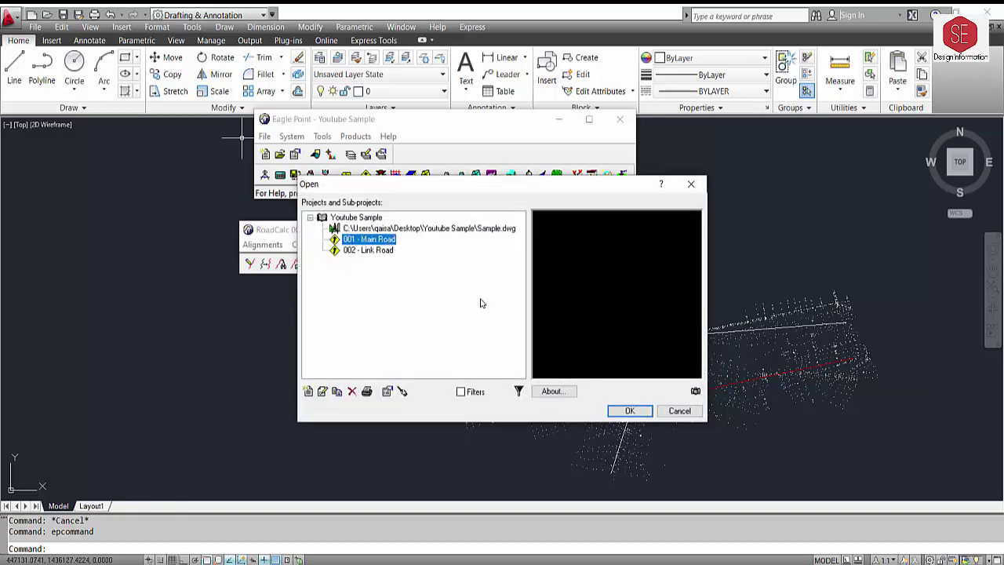
left_click(370, 252)
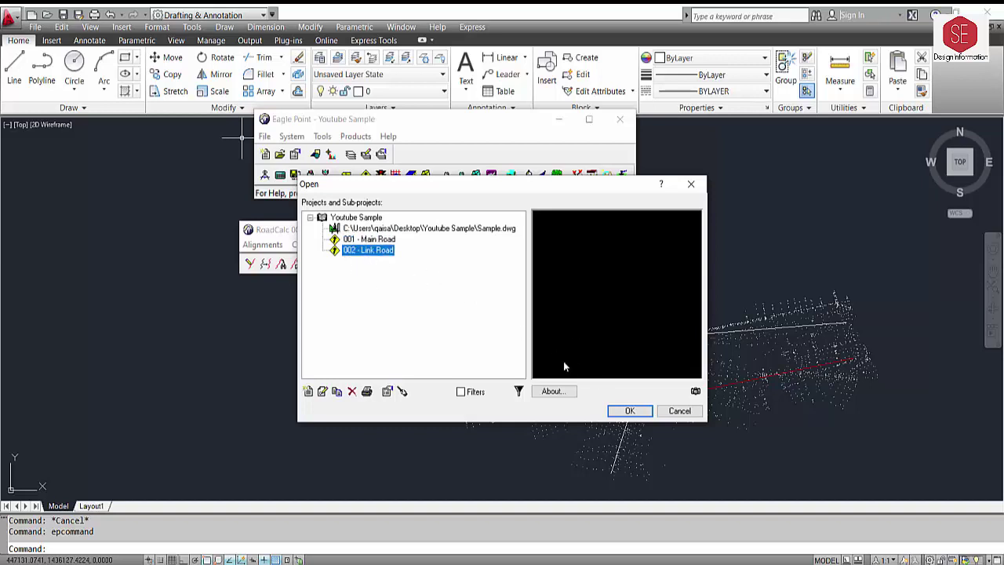
left_click(629, 411)
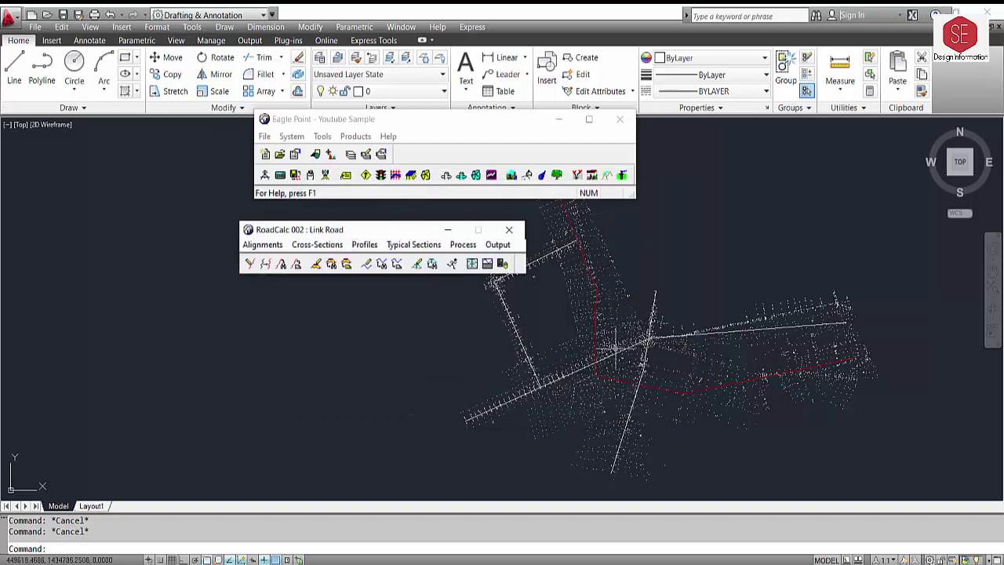
left_click_drag(267, 229, 363, 227)
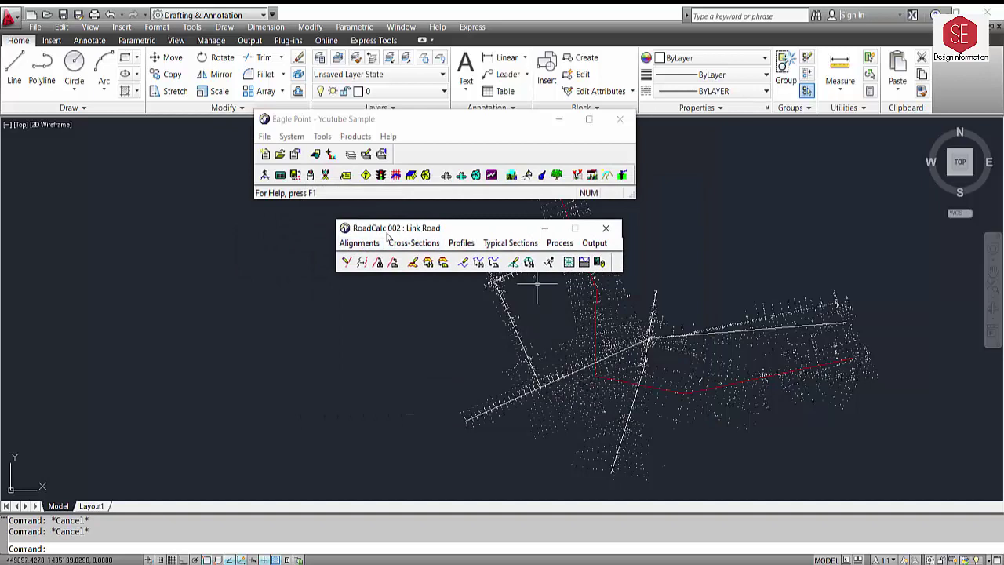
Check the Link Road alignment data, which is still empty
left_click(357, 248)
left_click(451, 320)
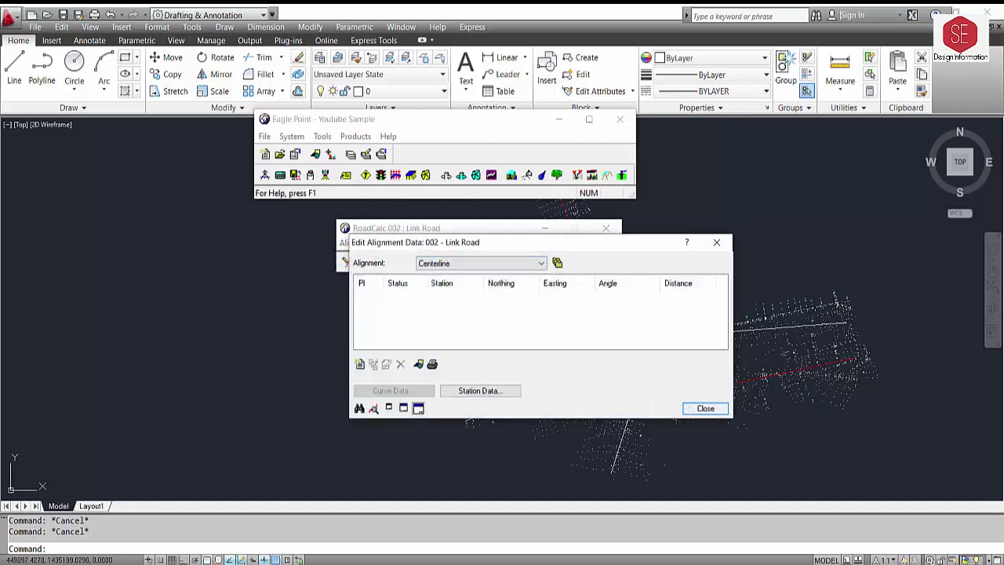
left_click(691, 408)
Start Convert Objects to Alignment and select the long white diagonal road polyline
left_click(359, 243)
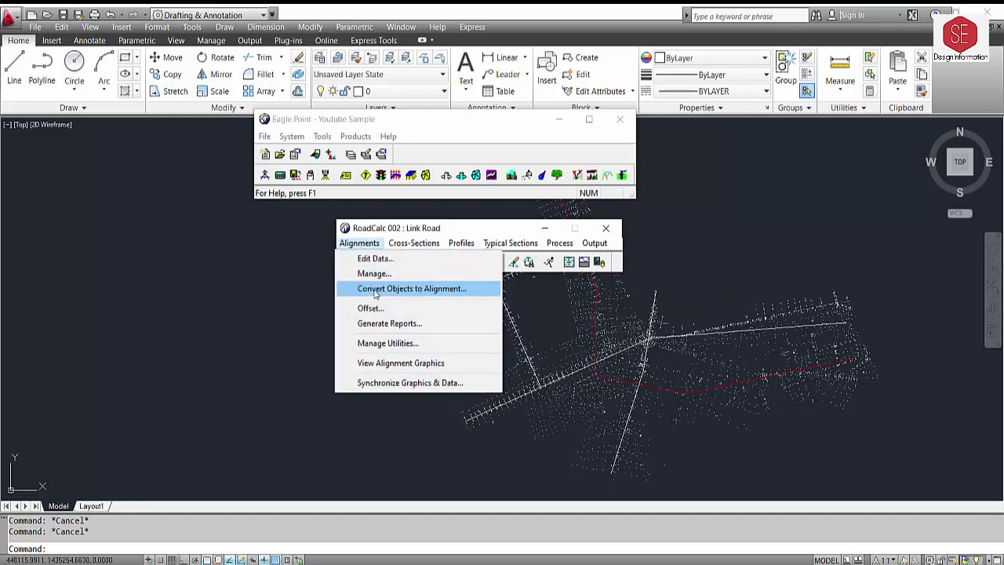
left_click(375, 290)
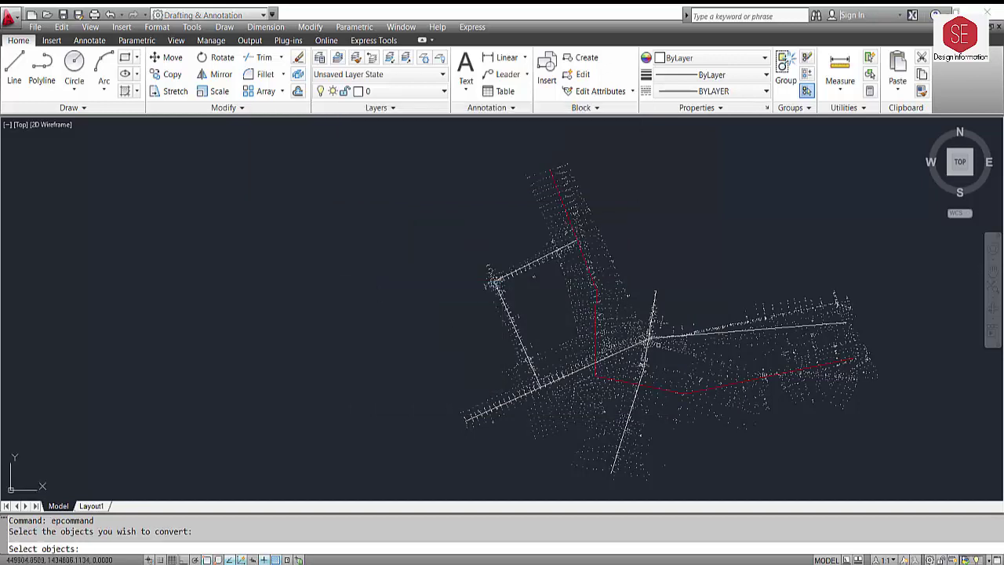
left_click(549, 382)
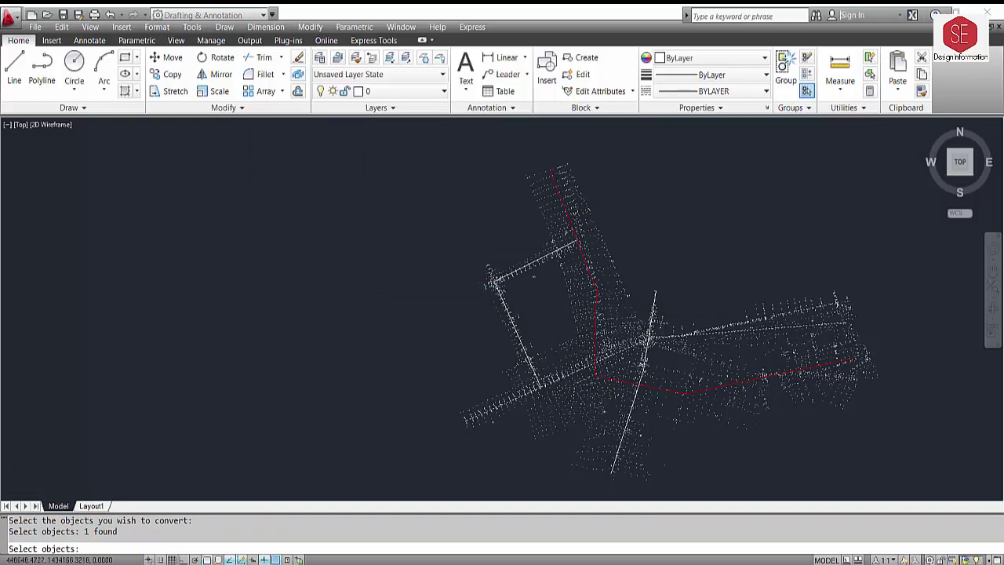
scroll(464, 448, "up", 2)
key("Return")
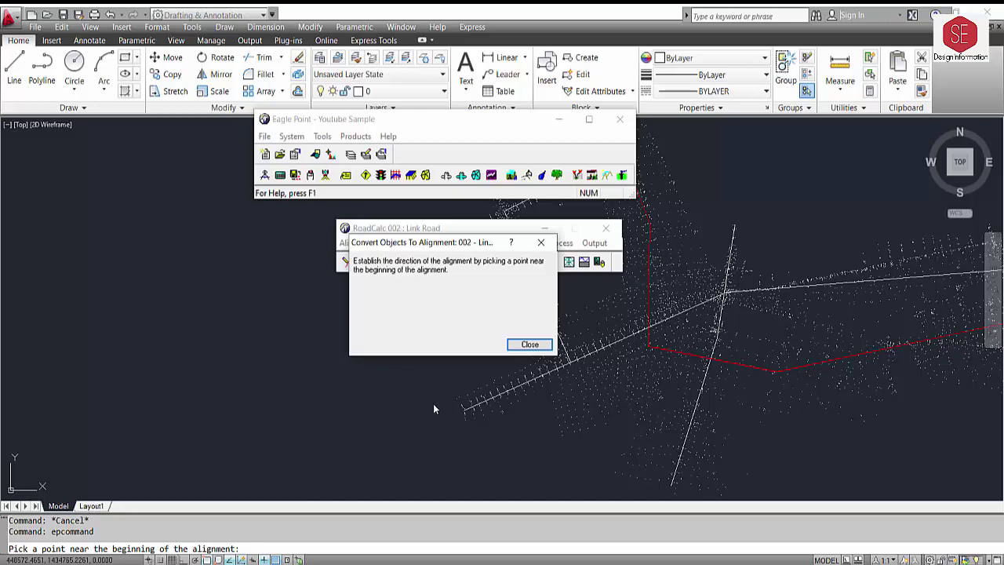
Pick the line's starting end and apply the Centerline alignment at beginning station 50+000.000
scroll(436, 403, "down", 2)
scroll(806, 319, "up", 3)
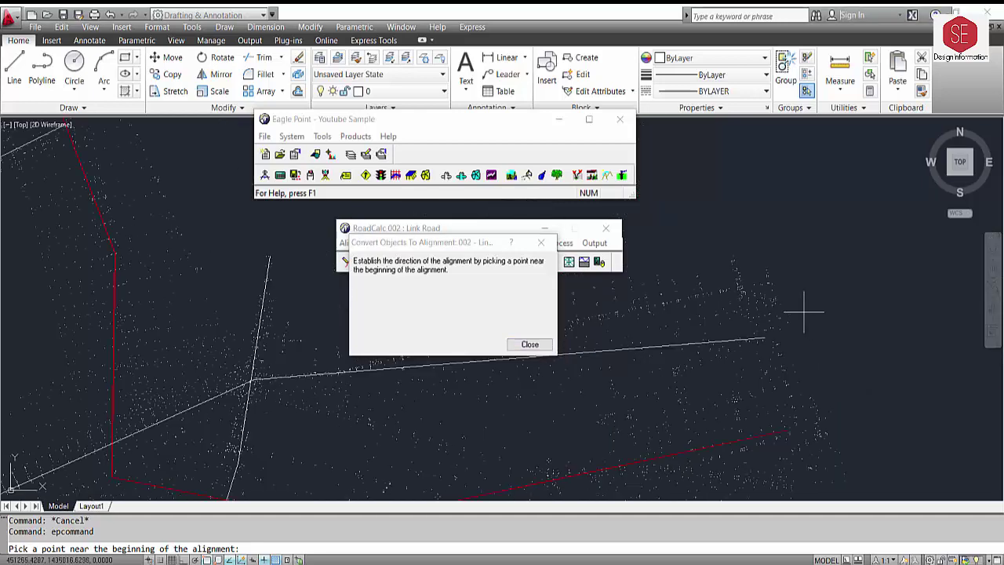
left_click(765, 338)
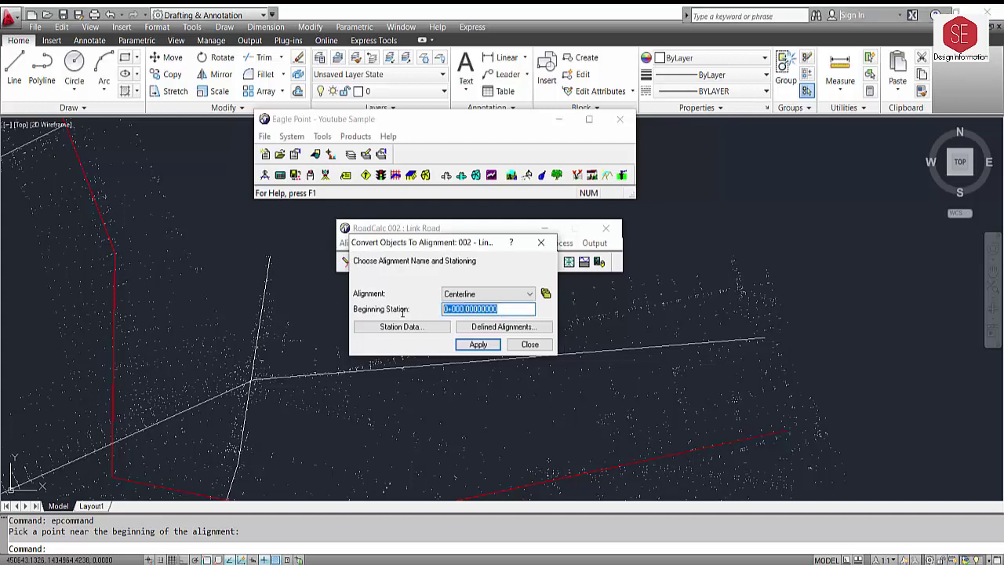
type("4")
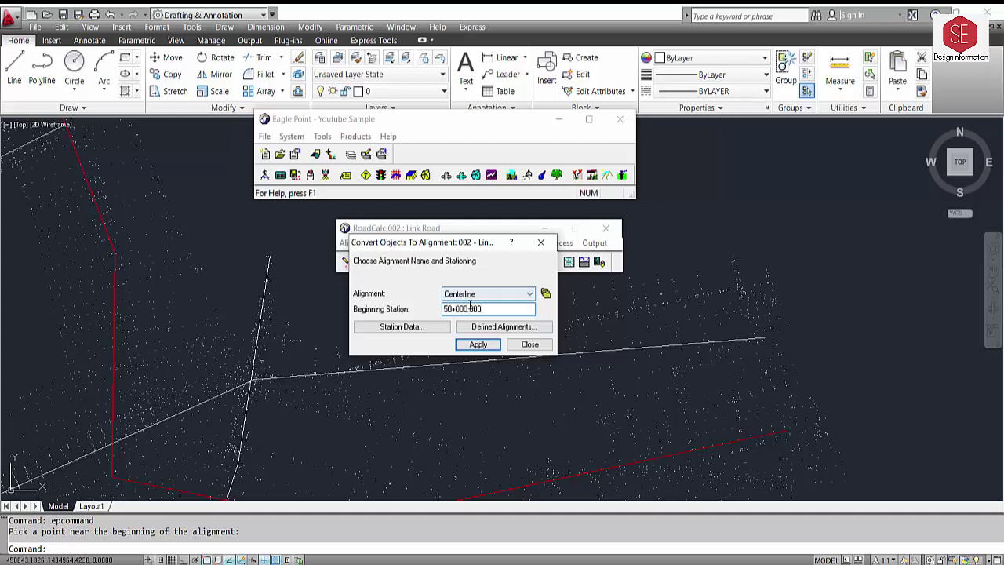
left_click(480, 345)
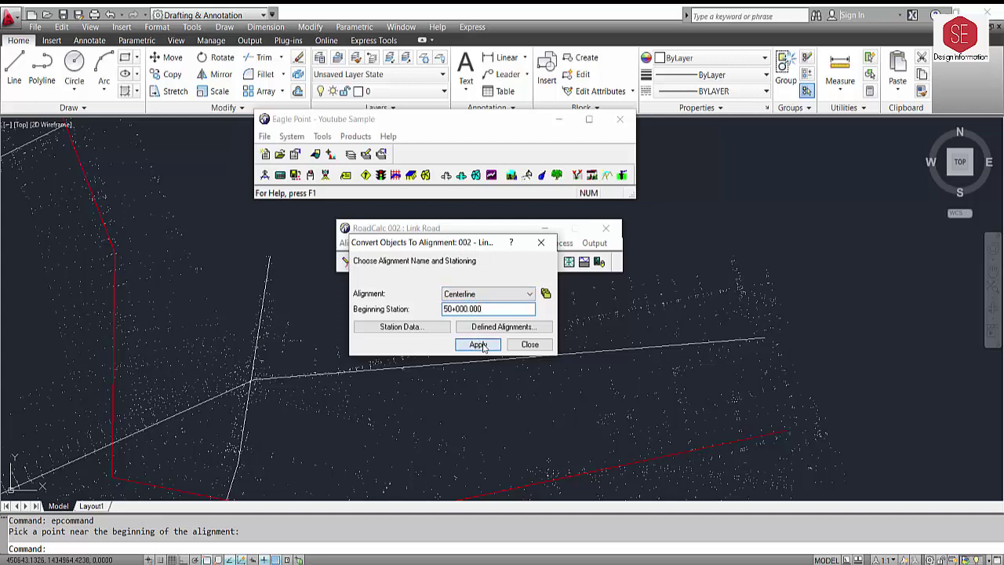
left_click(480, 345)
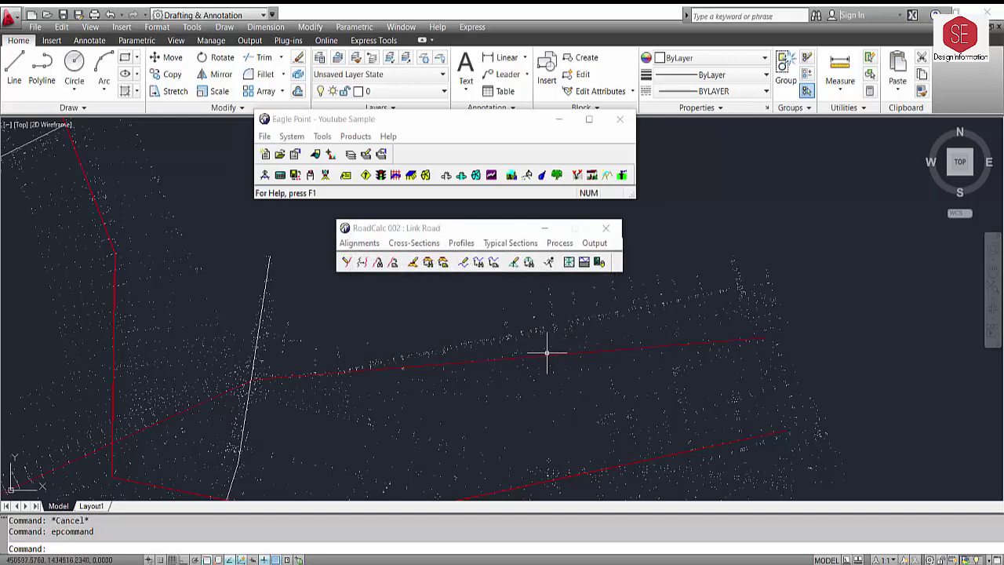
Inspect the red polyline and review the Link Road alignment's beginning, PI 1 and end points
left_click(296, 357)
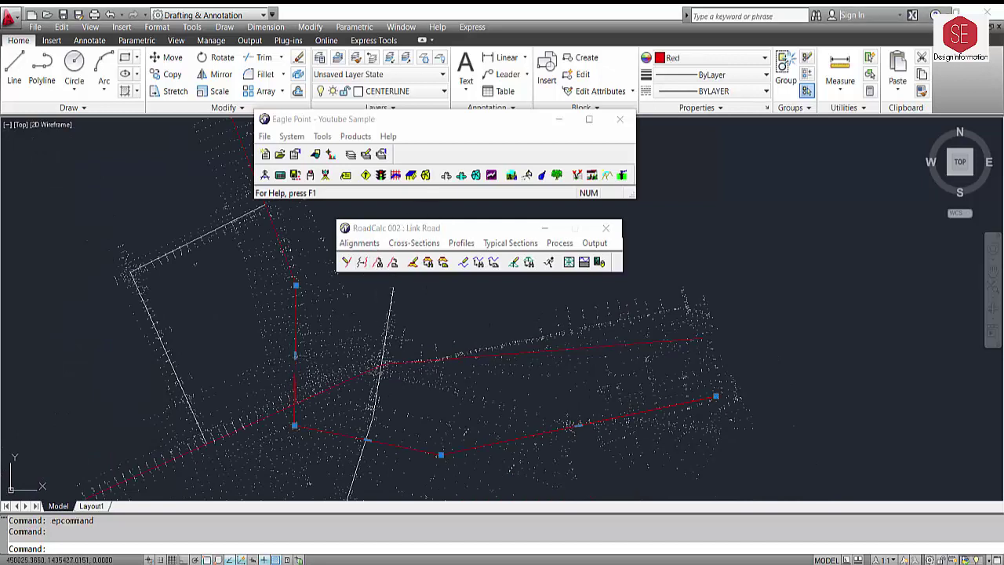
key("Escape")
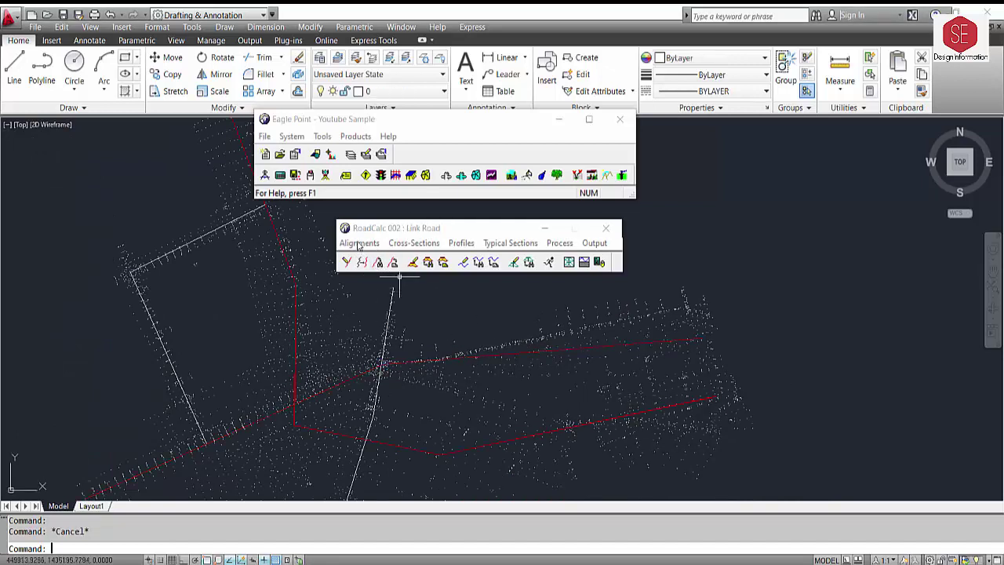
left_click(359, 245)
left_click(365, 259)
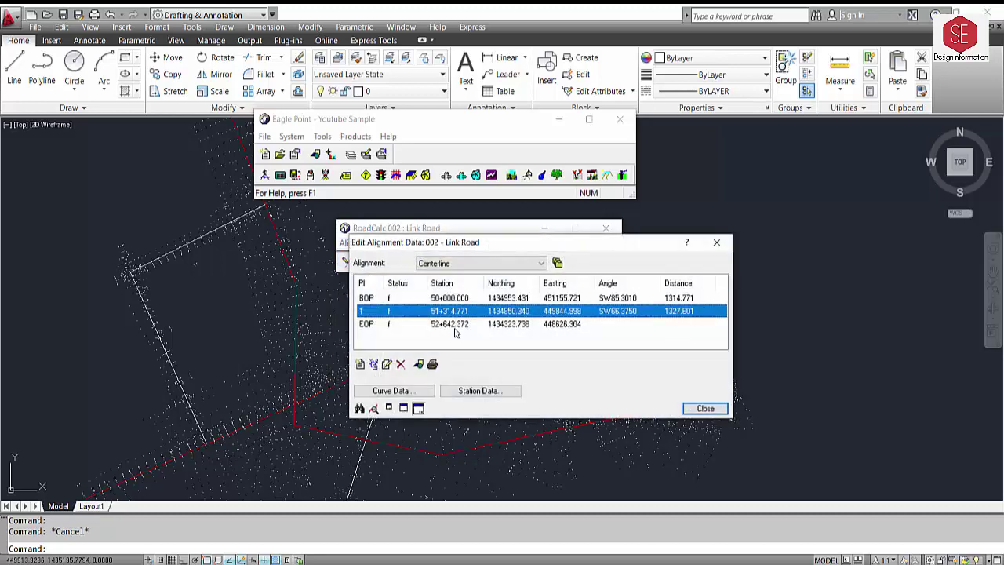
left_click(455, 325)
left_click(452, 298)
left_click(455, 310)
double_click(455, 323)
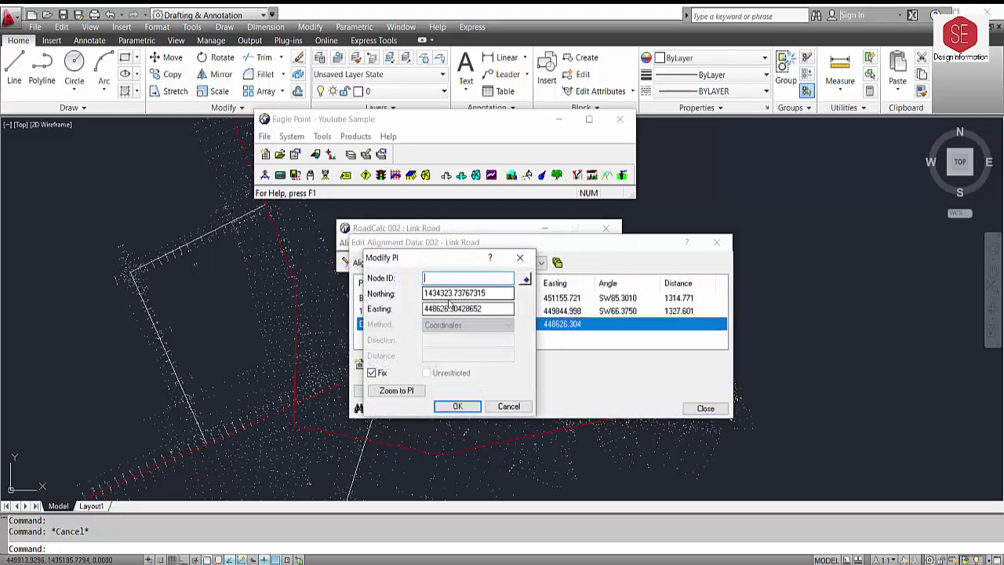
left_click(508, 405)
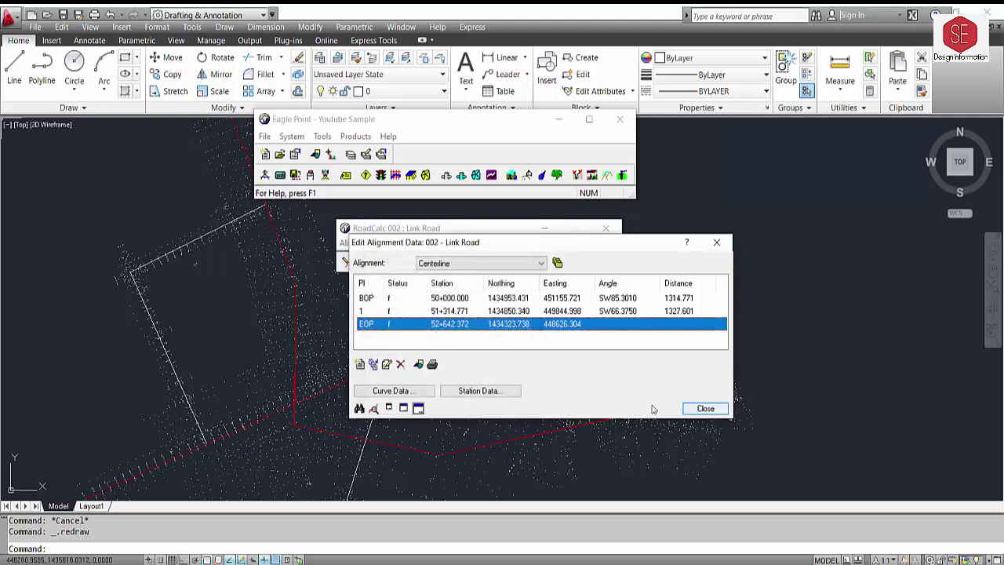
Change the alignment's CAD colour from 1 - Red to 6 - Magenta
left_click(419, 365)
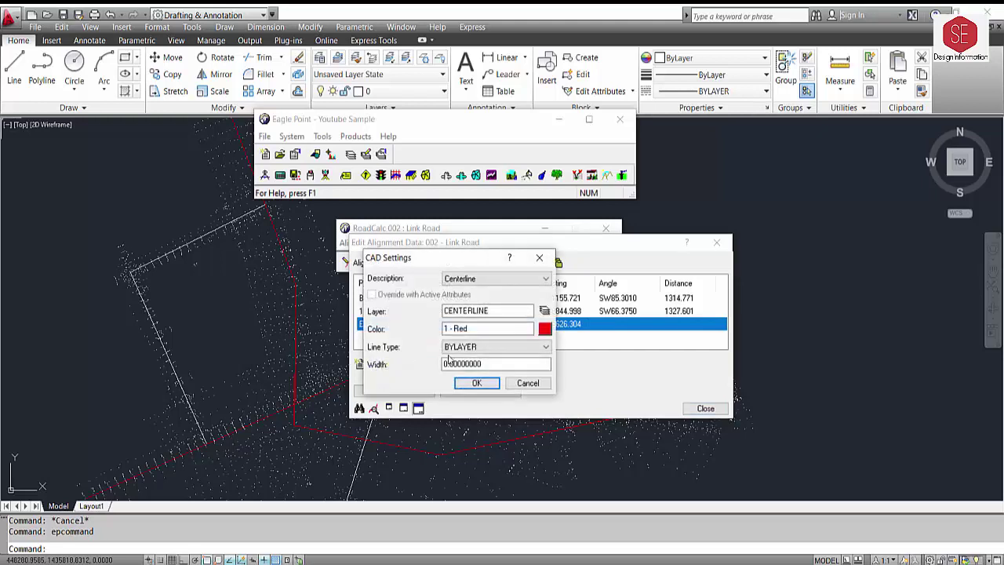
left_click(544, 328)
left_click(591, 326)
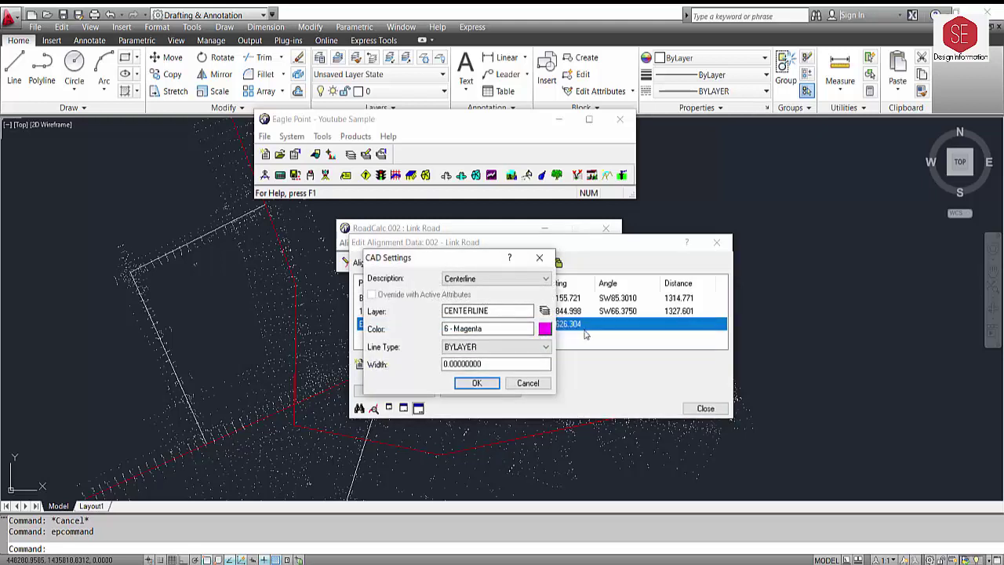
left_click(476, 383)
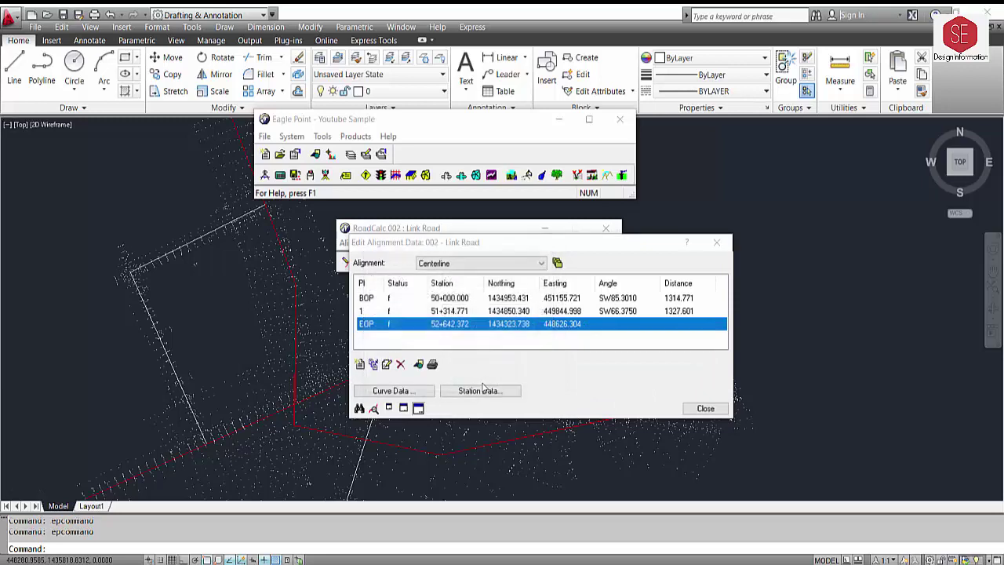
left_click(690, 411)
scroll(799, 343, "down", 3)
scroll(766, 342, "up", 6)
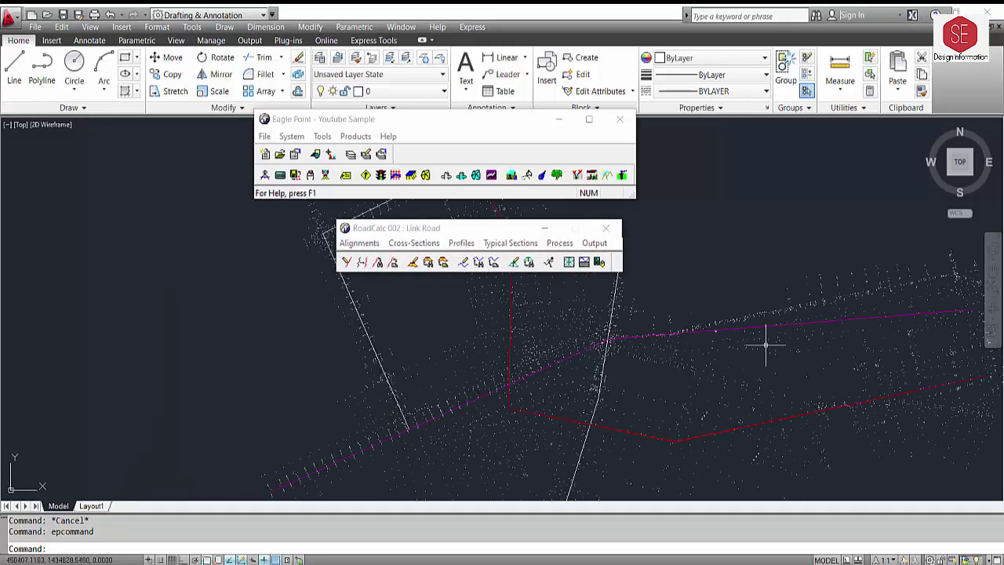
scroll(541, 361, "down", 3)
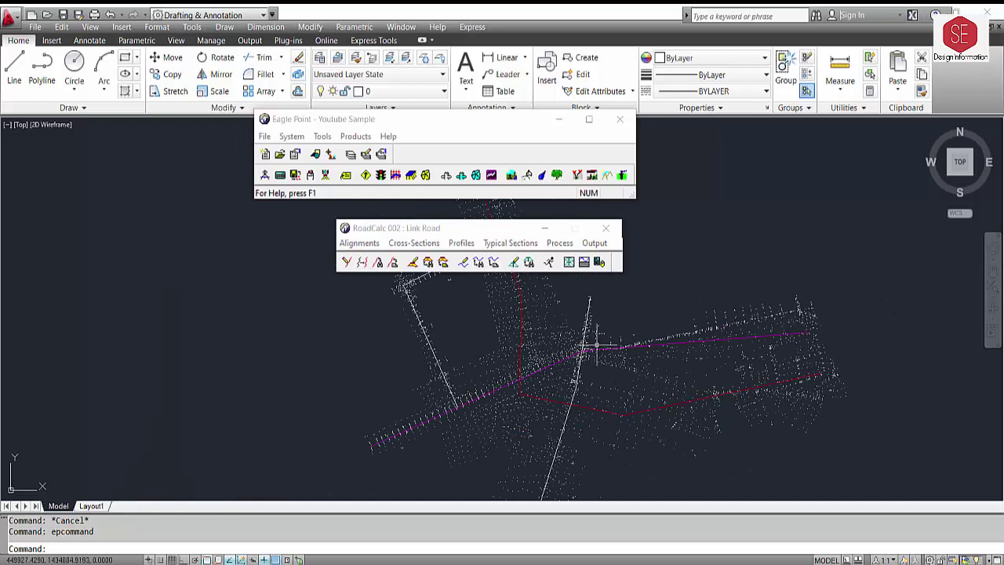
scroll(594, 334, "down", 2)
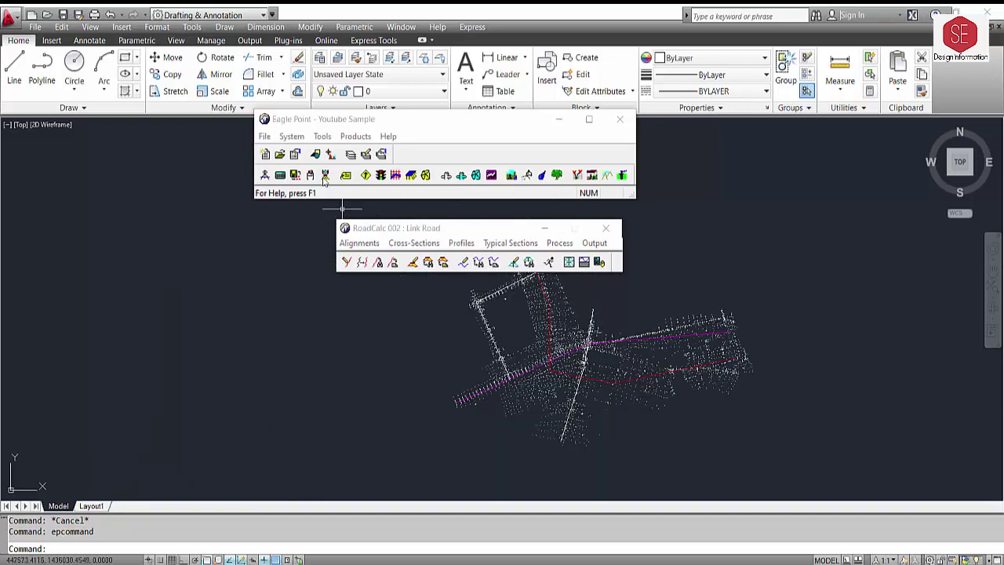
Create RoadCalc sub-project 003, Mian Road To Link Road, in the project drawing
left_click(264, 136)
left_click(264, 151)
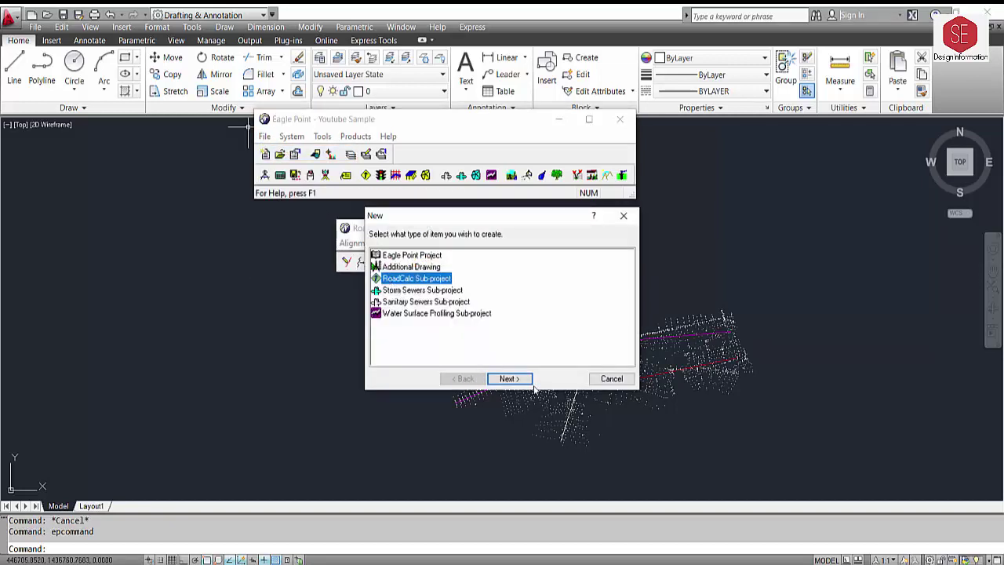
left_click(513, 379)
type("Mian Road To Link Road")
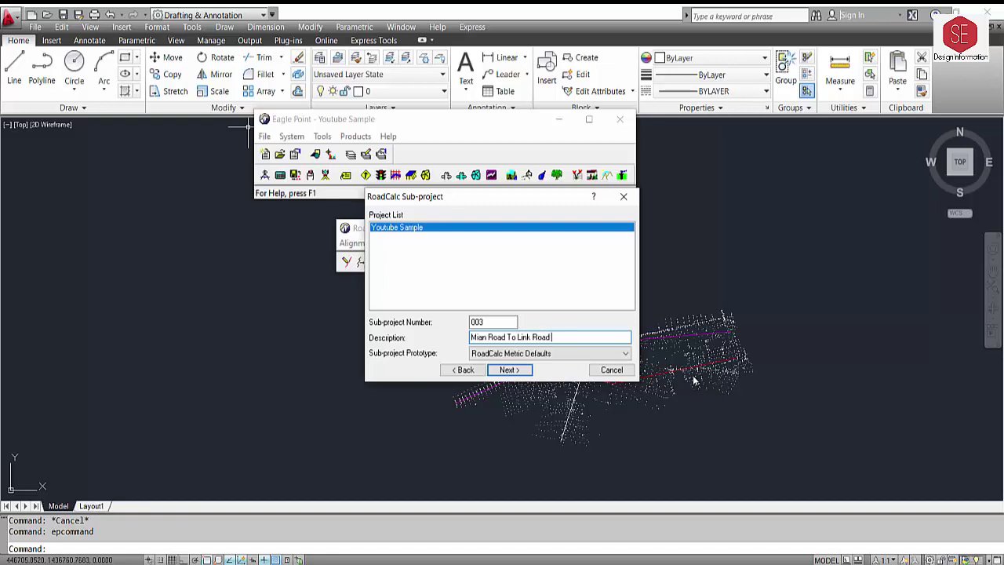
left_click(511, 370)
left_click(445, 270)
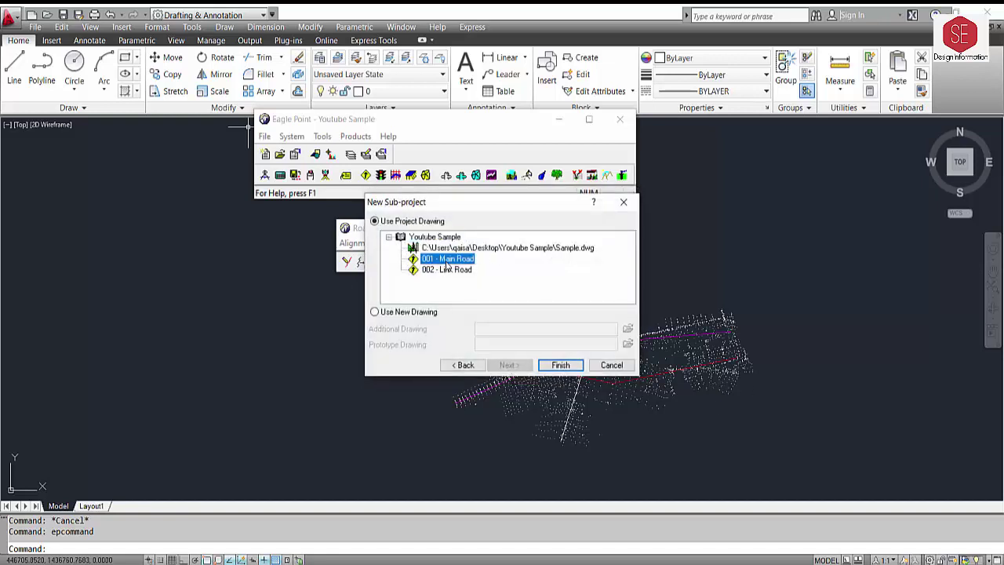
left_click(563, 364)
Select 003 - Mian Road To Link Road from the sub-project list and open it
left_click(364, 250)
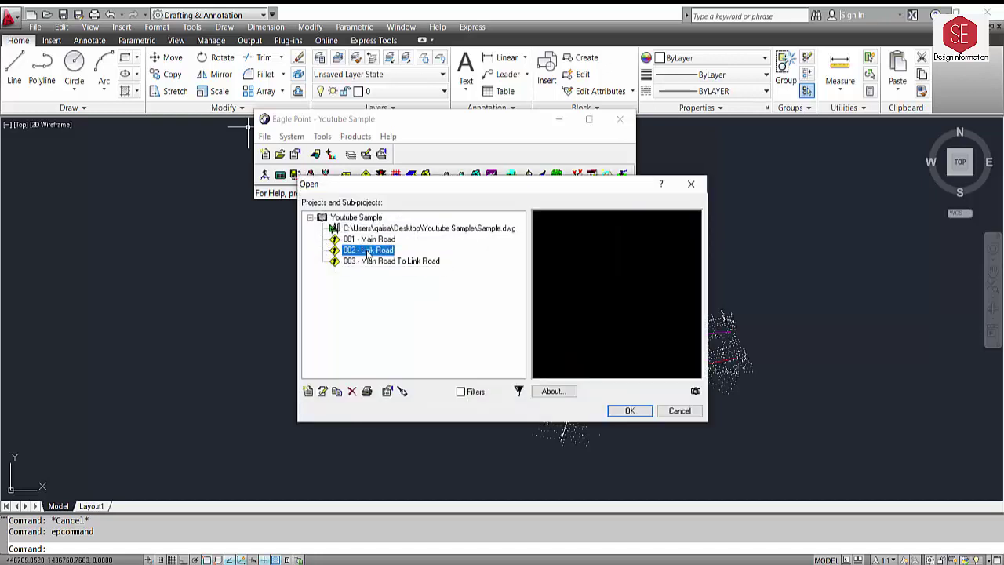
left_click(370, 239)
left_click(370, 250)
left_click(404, 262)
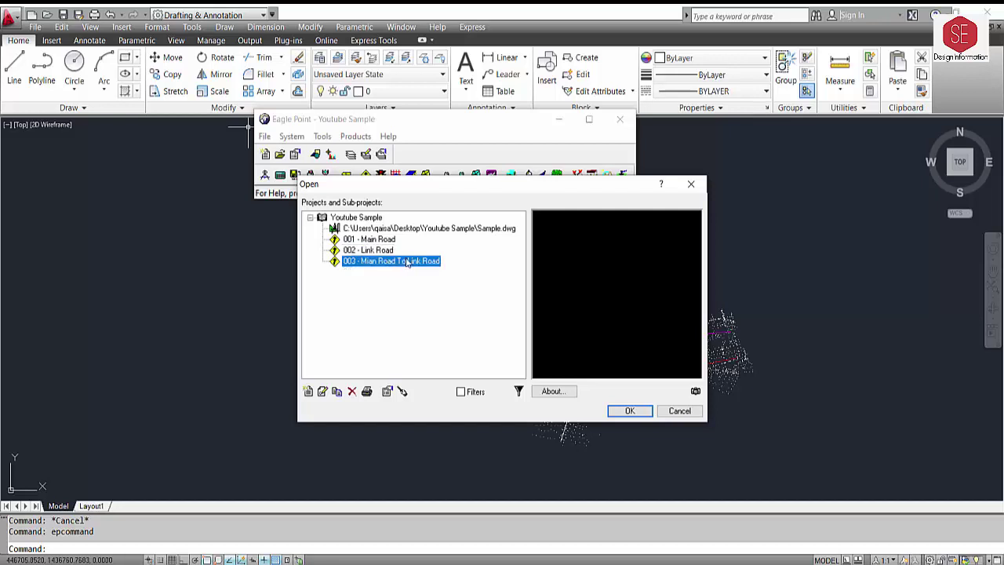
left_click(616, 411)
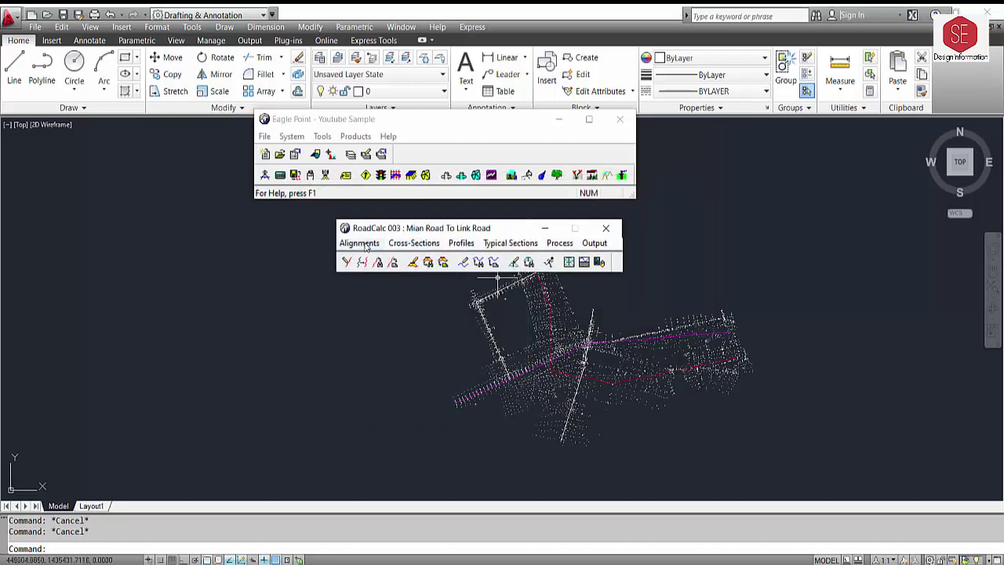
Start converting objects to an alignment and select the near-vertical white road line
left_click(366, 246)
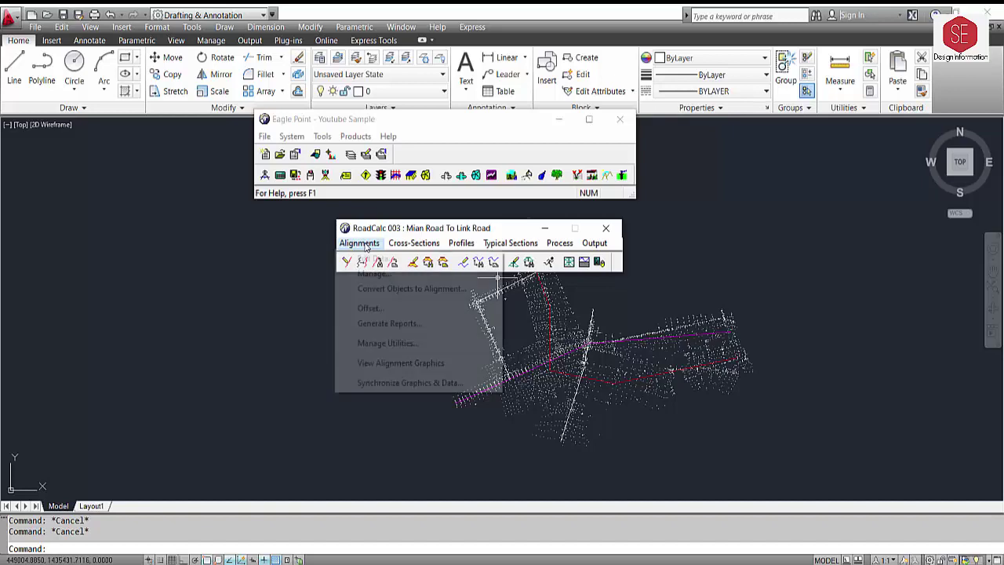
left_click(380, 289)
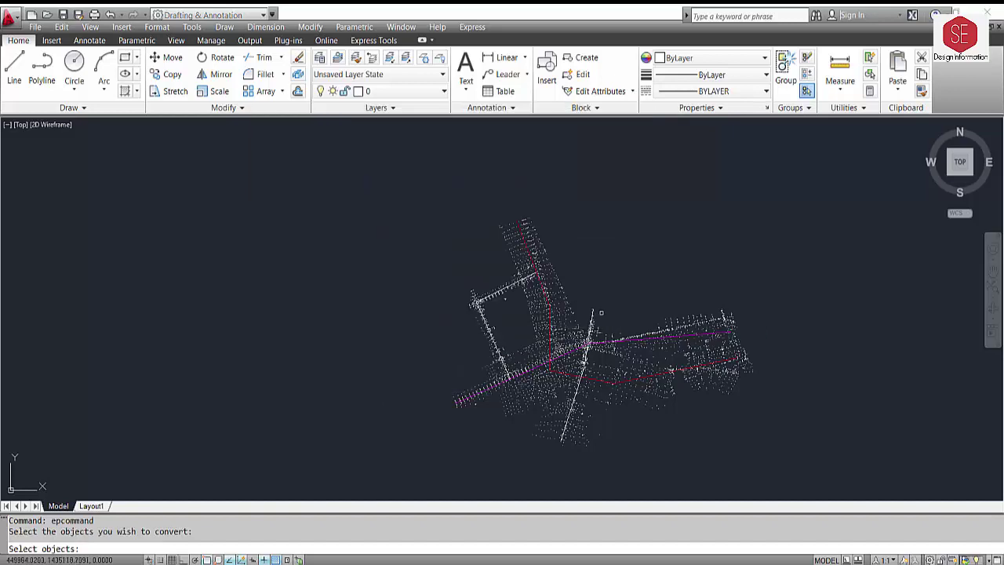
scroll(601, 313, "up", 3)
scroll(574, 304, "up", 4)
left_click(574, 305)
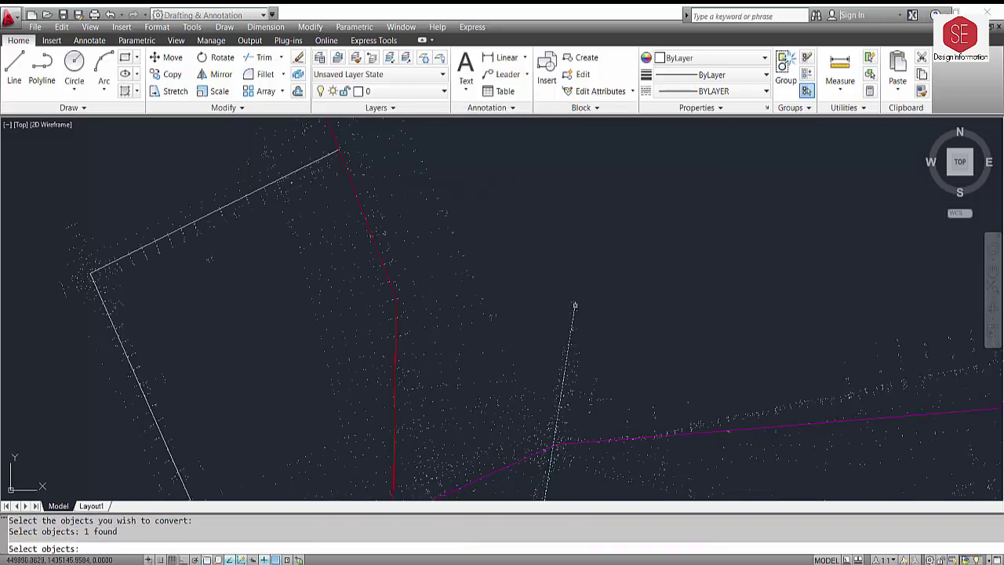
scroll(586, 301, "down", 2)
scroll(606, 278, "down", 2)
scroll(632, 258, "up", 1)
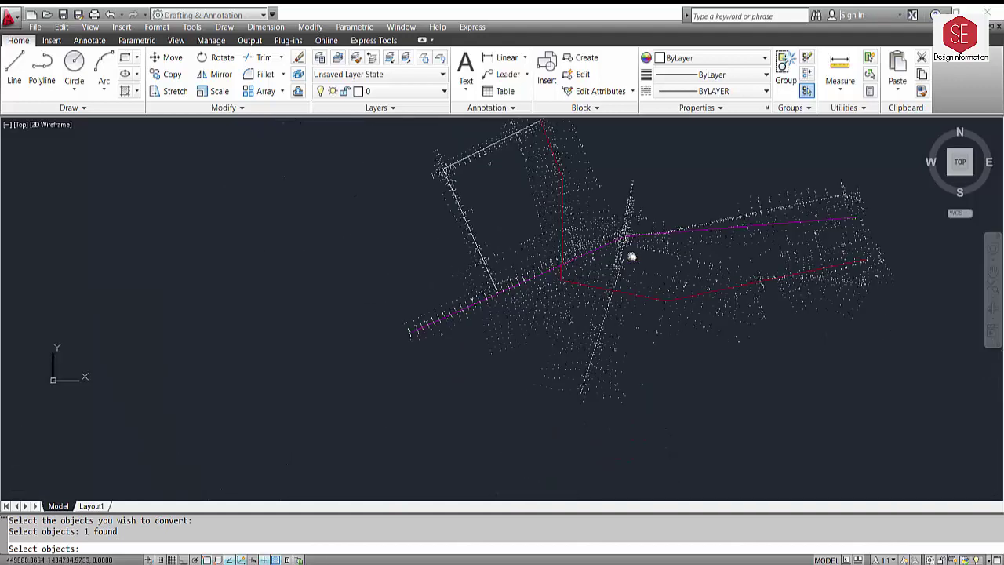
scroll(615, 276, "up", 1)
scroll(604, 274, "down", 1)
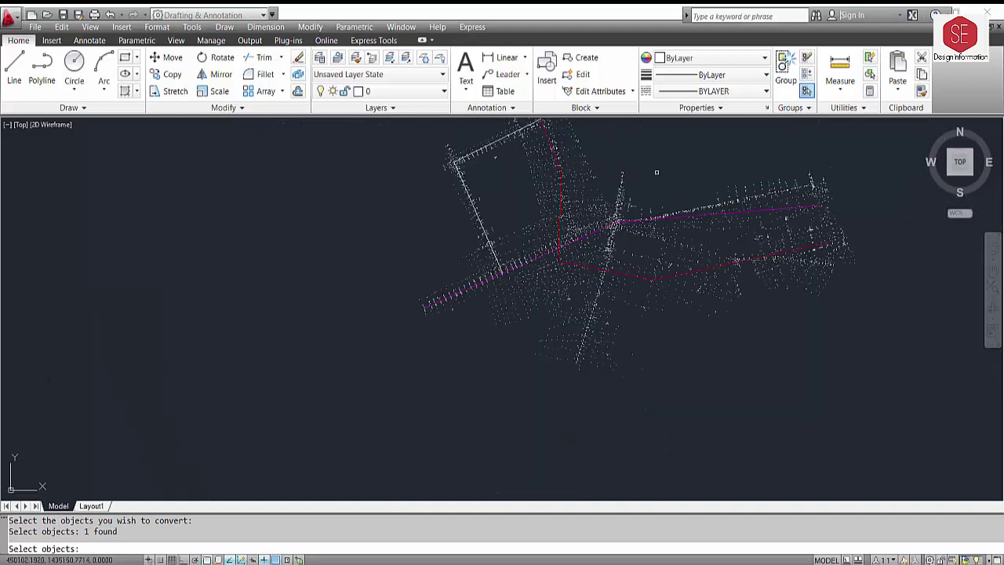
key("Return")
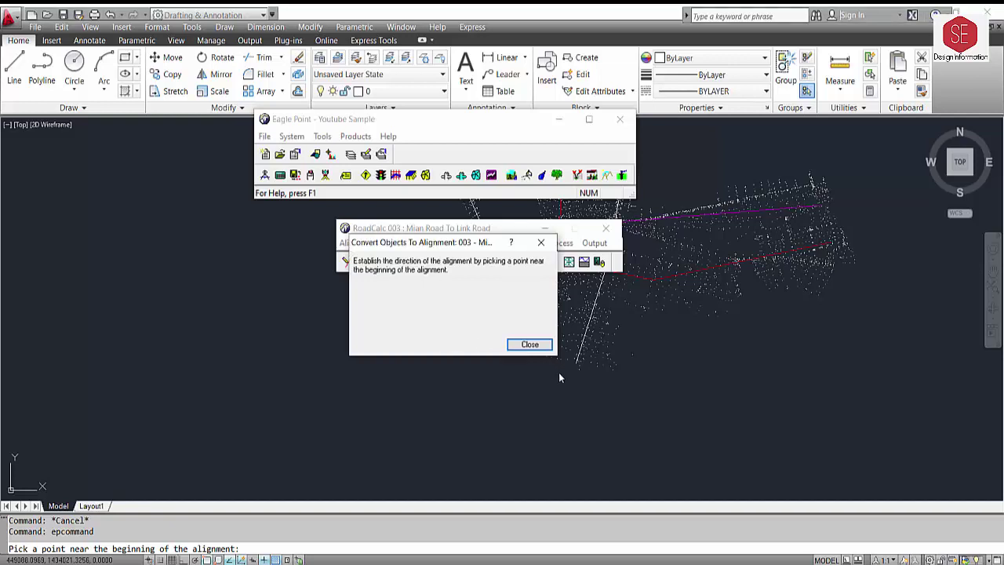
Start the alignment at the line's lower end, station 0+000, and apply
scroll(588, 393, "up", 3)
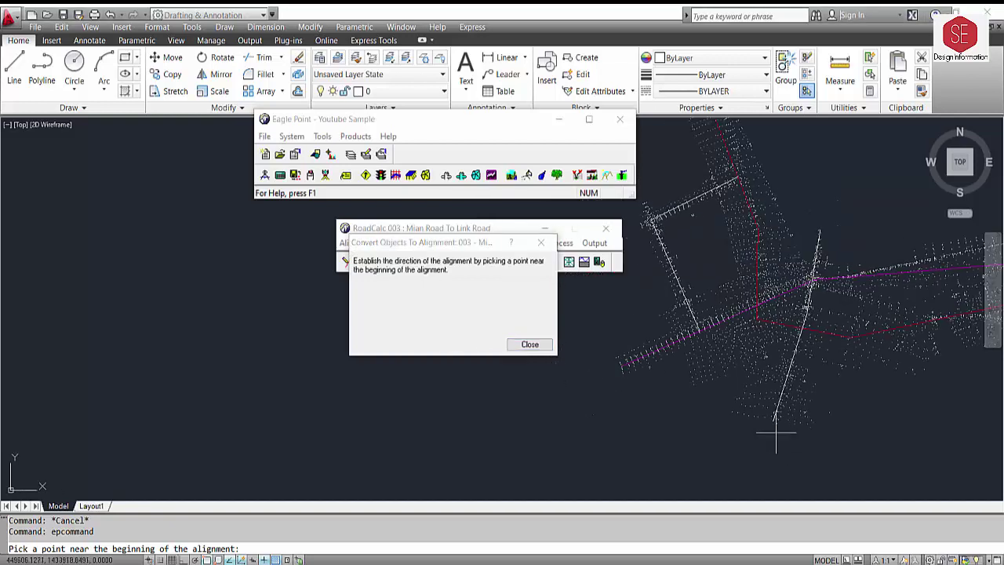
scroll(774, 418, "up", 2)
left_click(774, 418)
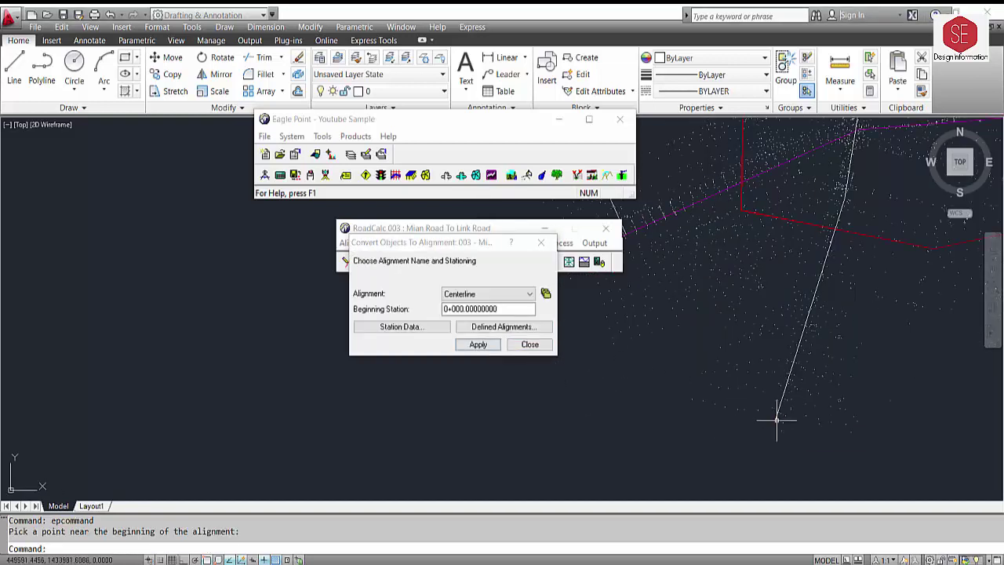
left_click(496, 311)
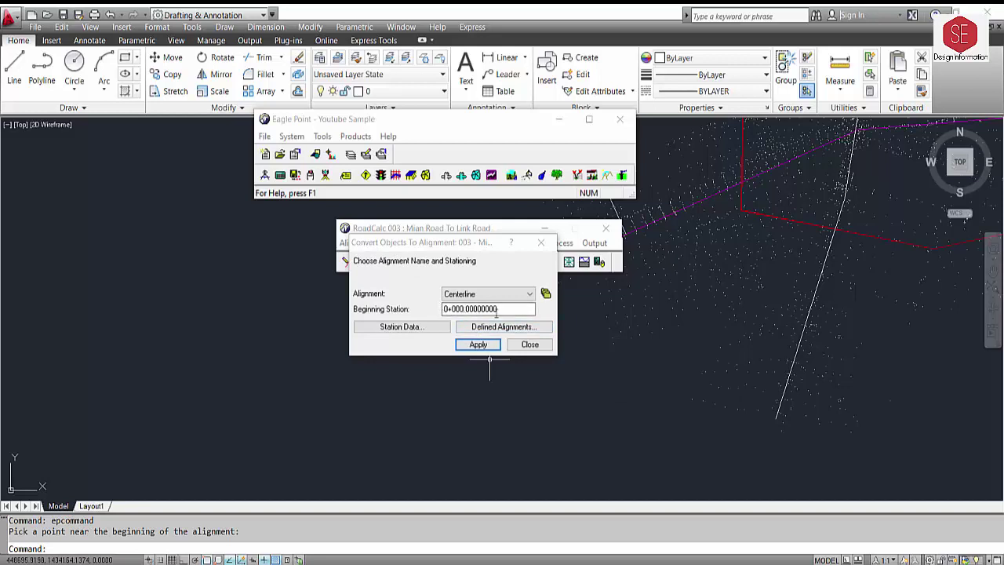
left_click(493, 344)
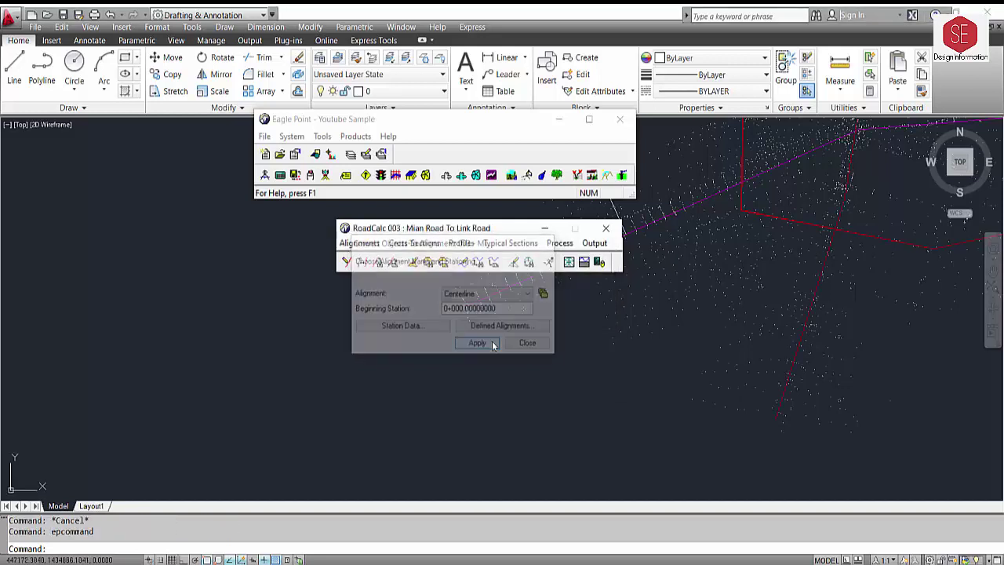
Review the new alignment's PI data without making changes
left_click(359, 243)
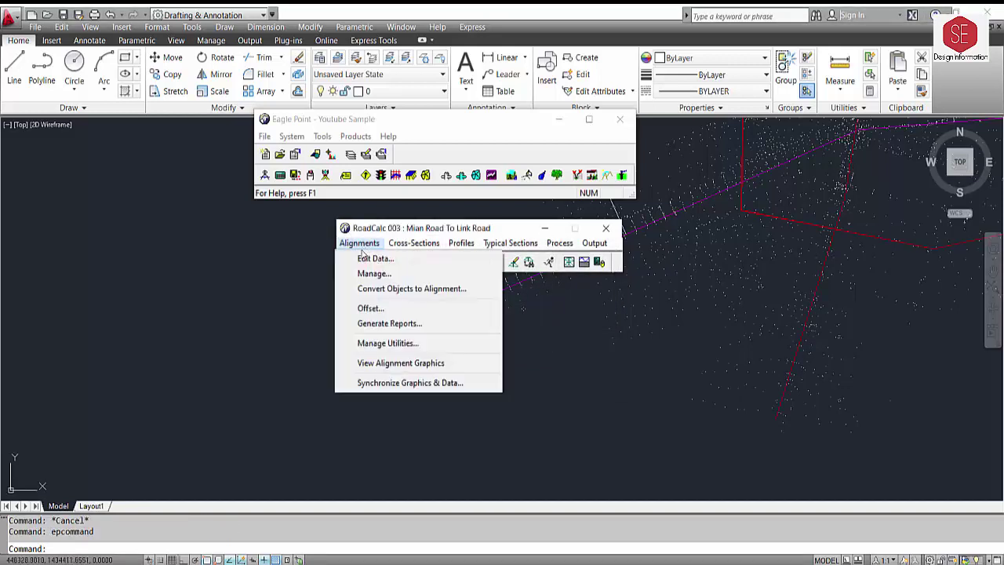
left_click(366, 262)
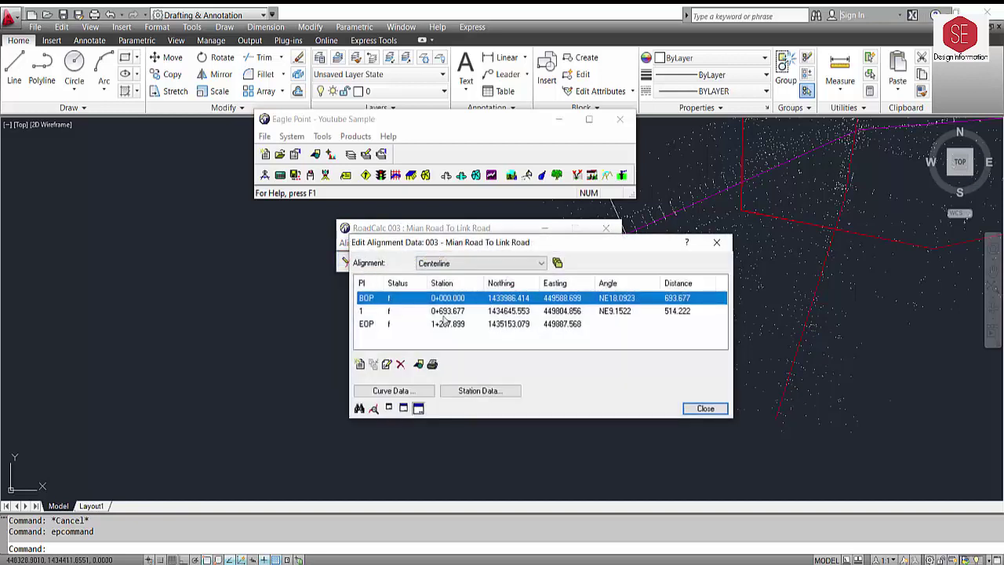
left_click(444, 311)
double_click(445, 299)
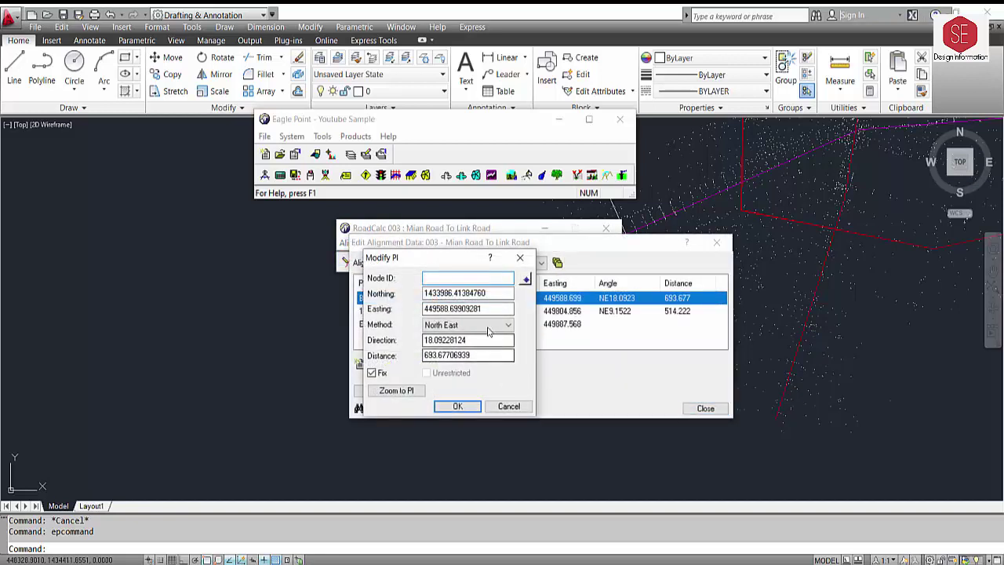
left_click(506, 407)
Set the alignment's CAD colour to 3 - Green and pan to centre the roads
left_click(418, 365)
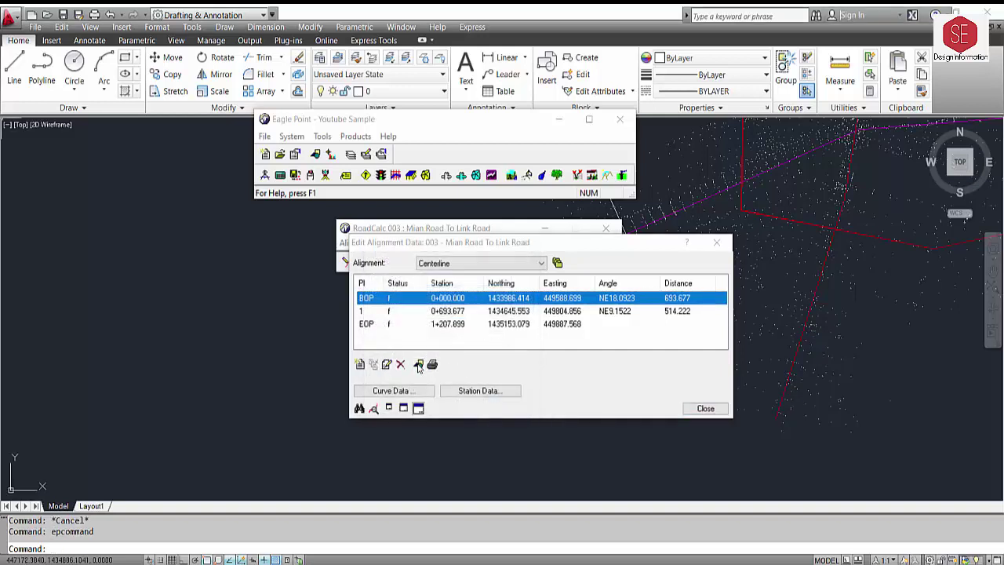
left_click(542, 331)
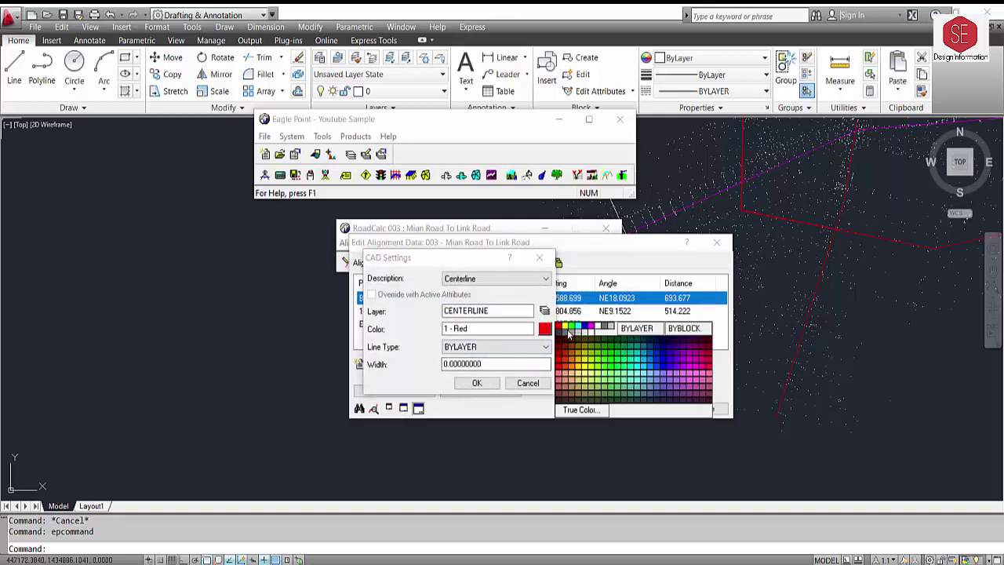
left_click(569, 328)
left_click(475, 383)
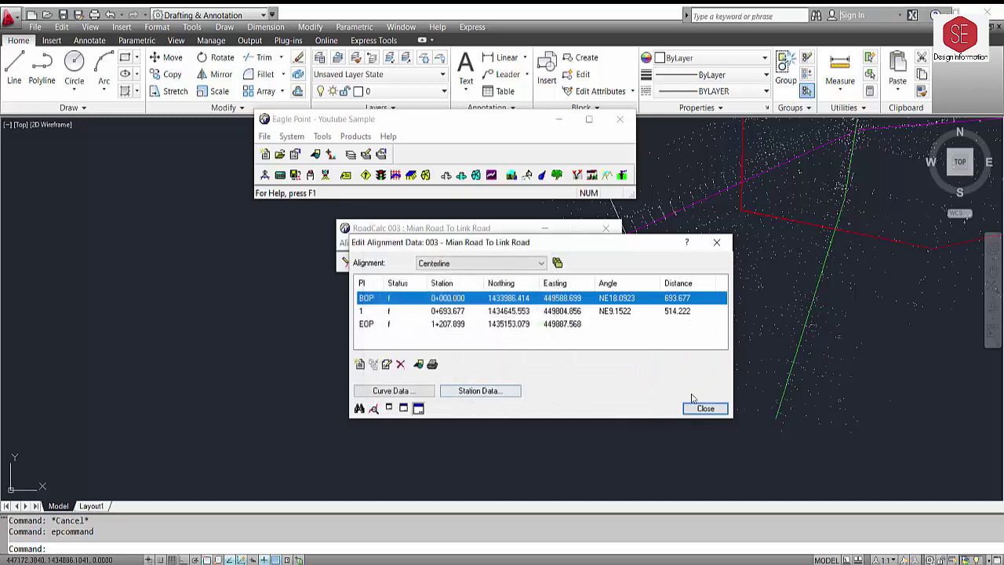
left_click(704, 408)
scroll(623, 405, "down", 3)
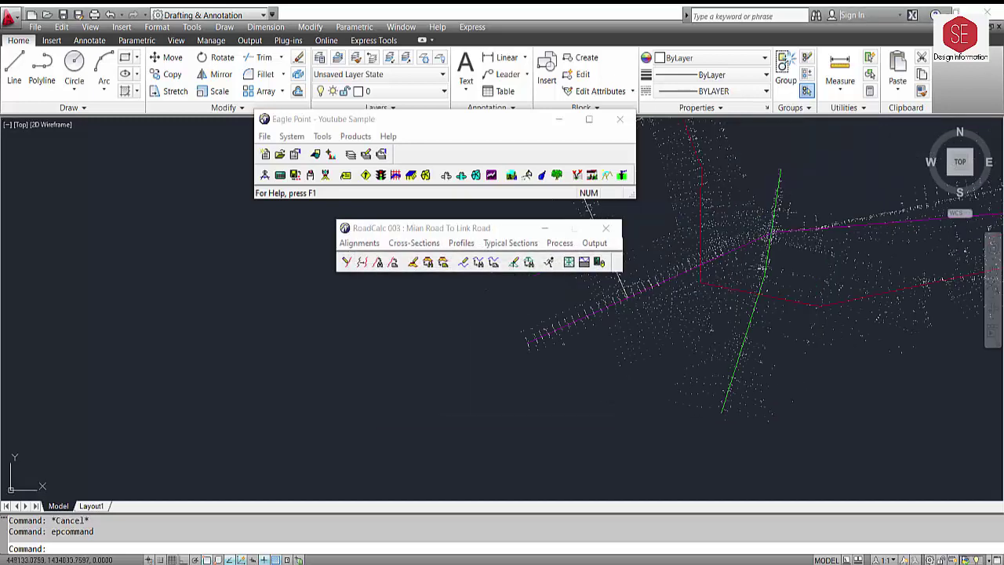
middle_click_drag(746, 335, 786, 388)
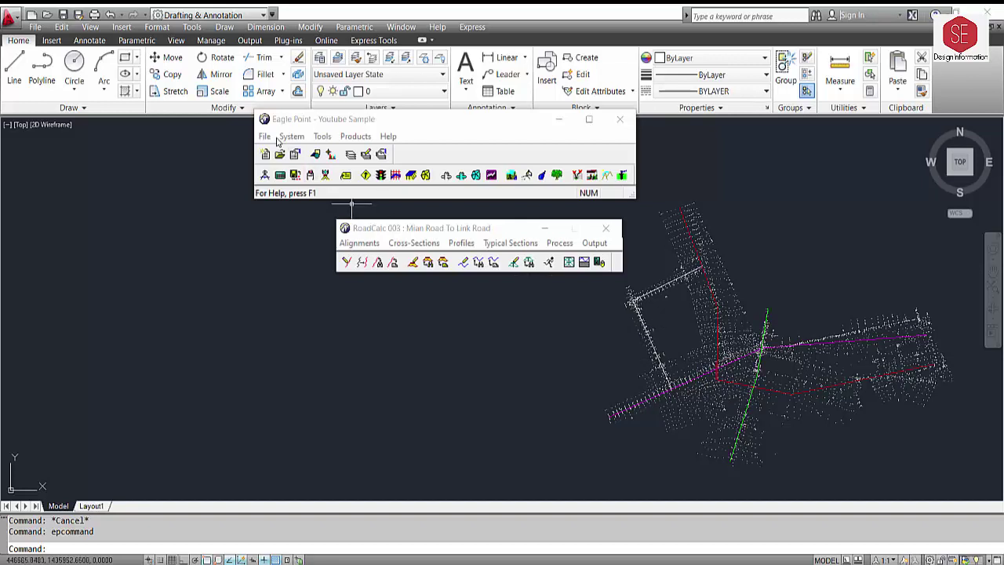
Create RoadCalc sub-project 004, Service Road, in the project drawing
left_click(265, 138)
left_click(286, 151)
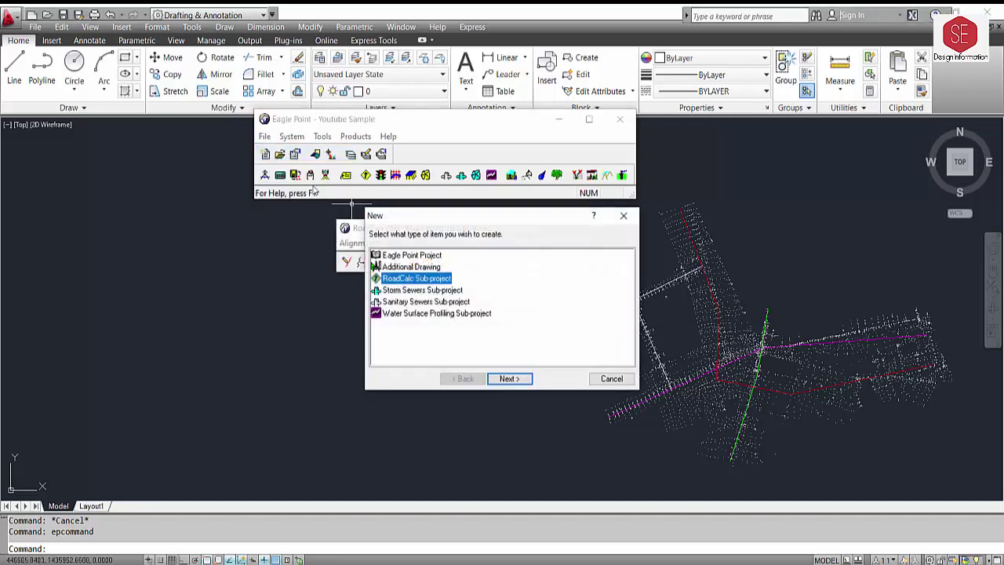
left_click(517, 379)
type("Service Road")
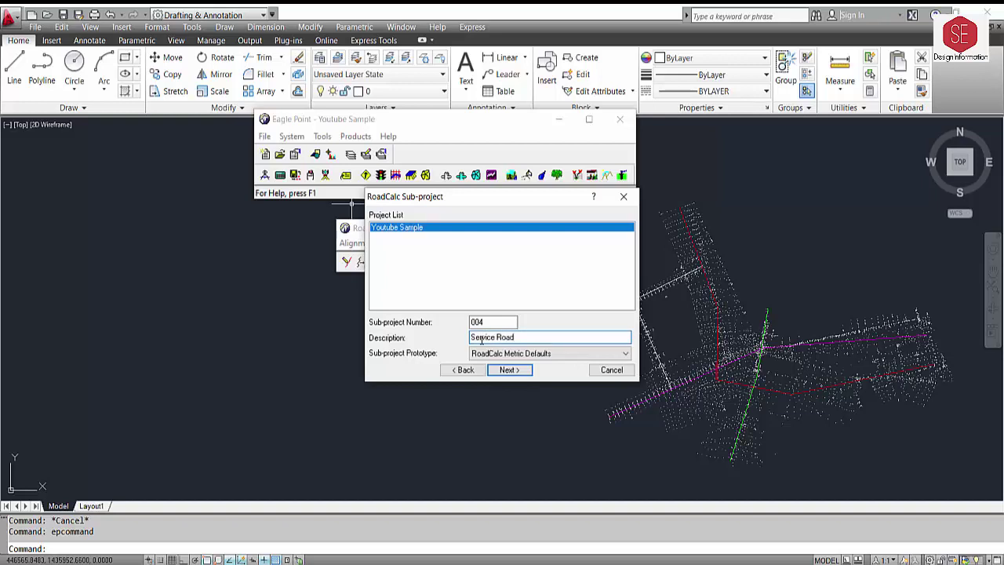
left_click(508, 369)
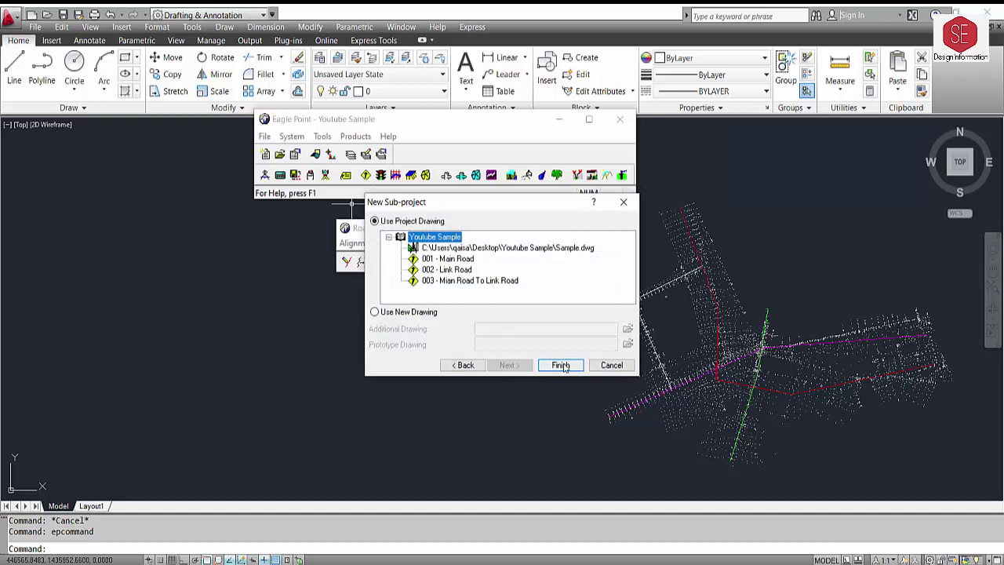
left_click(560, 364)
Select 004 - Service Road from the sub-project list and open it
left_click(350, 239)
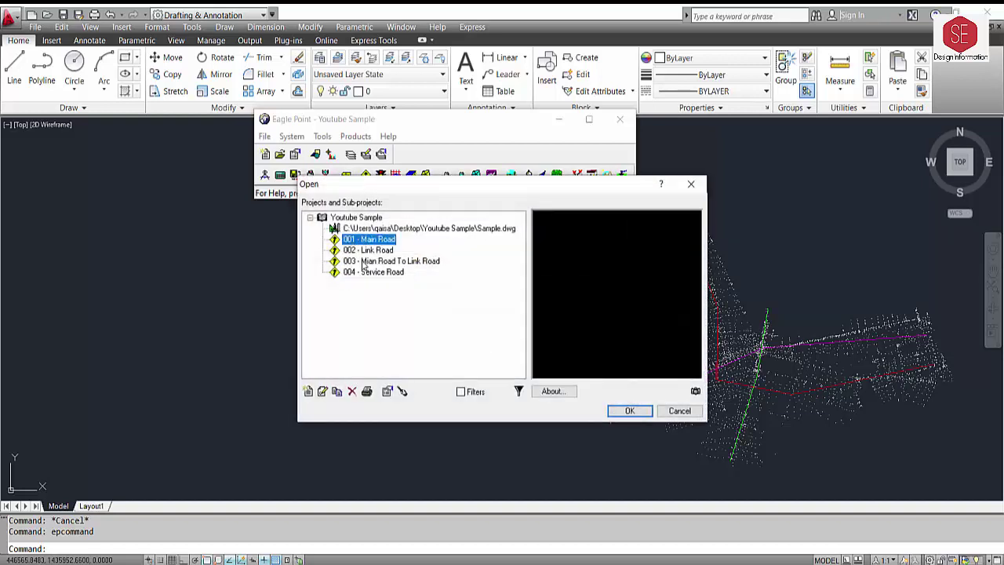
left_click(352, 250)
left_click(357, 261)
left_click(359, 271)
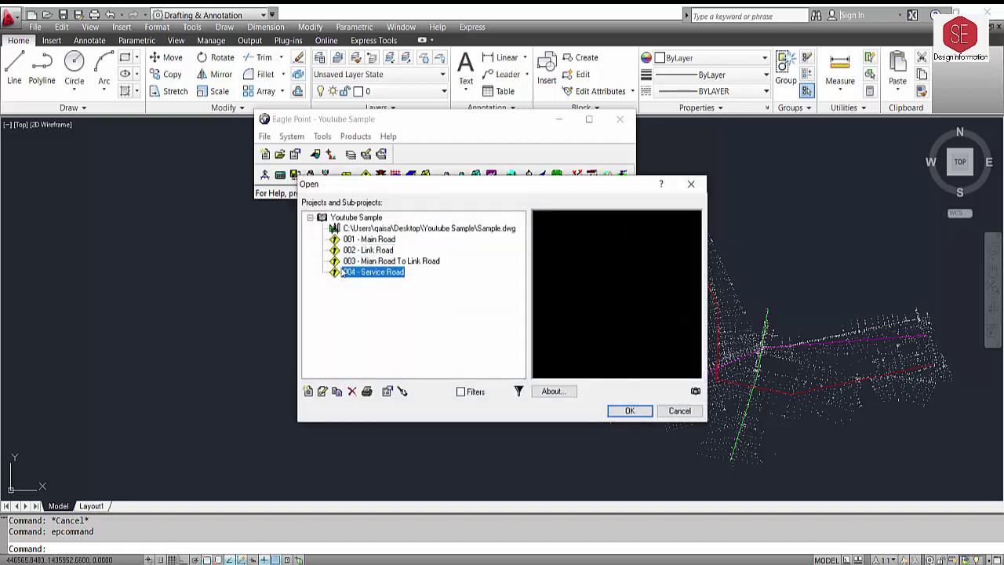
left_click(628, 411)
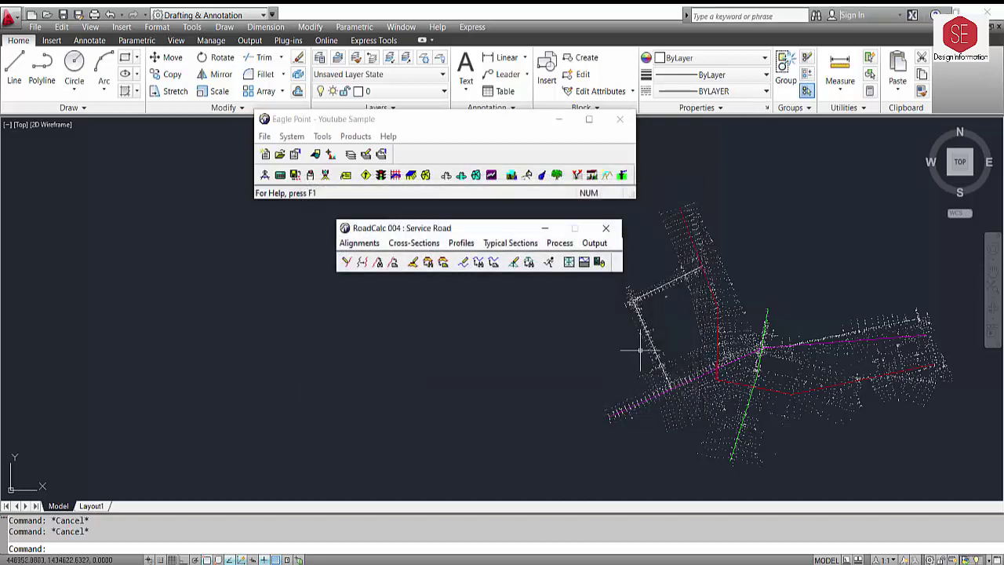
Convert the white western polyline into a Centerline alignment starting at 0+000
left_click(363, 243)
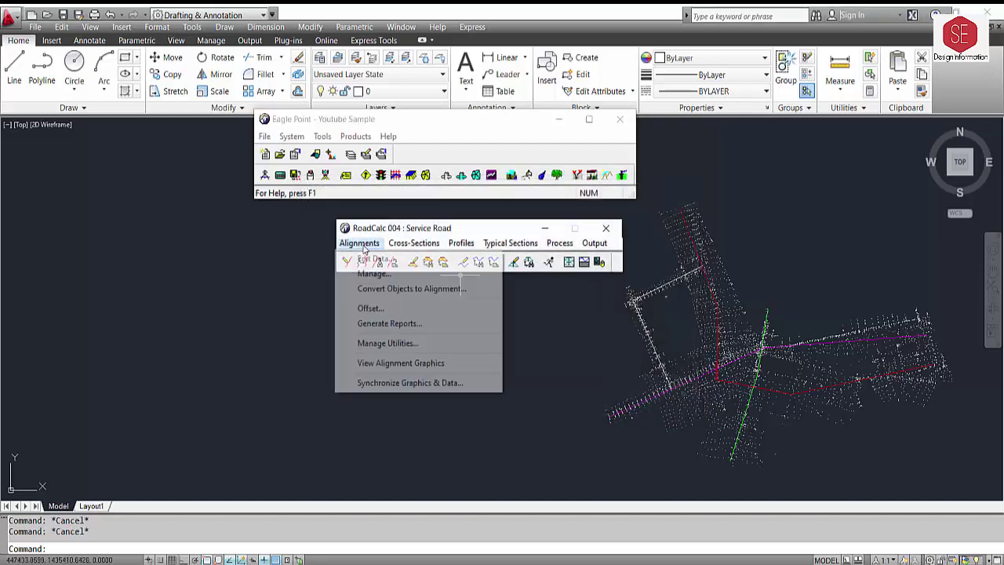
left_click(366, 290)
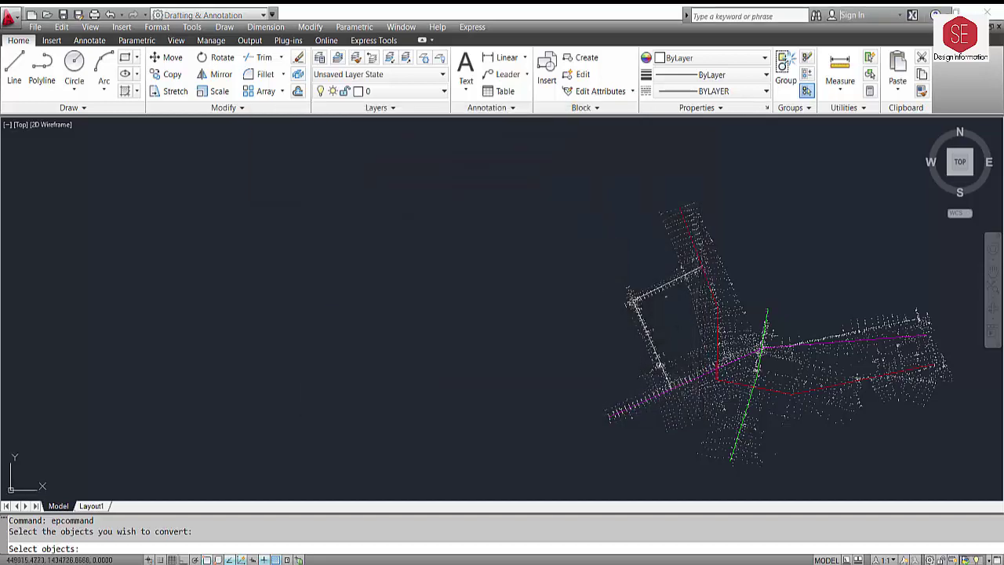
scroll(656, 363, "up", 3)
left_click(659, 353)
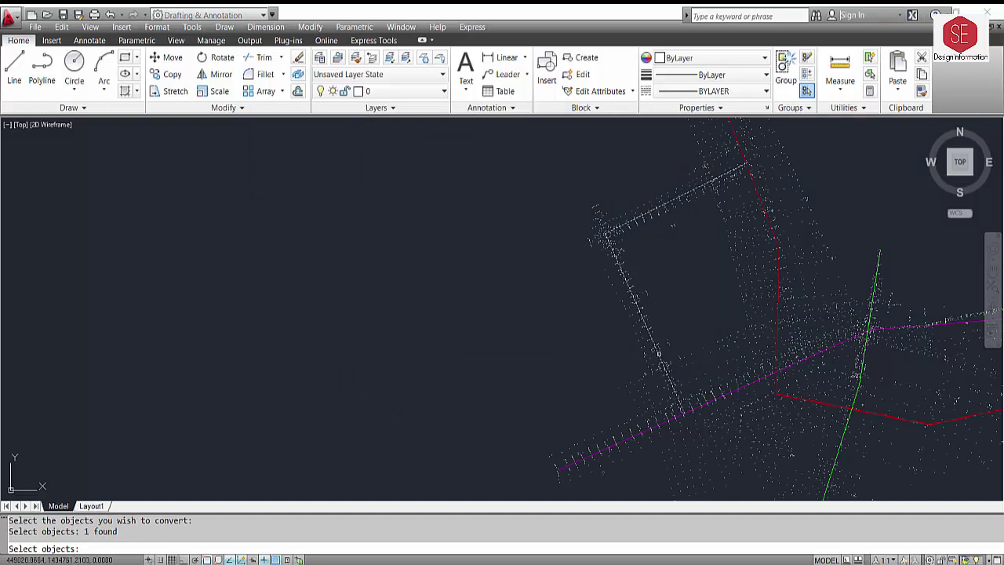
key("Return")
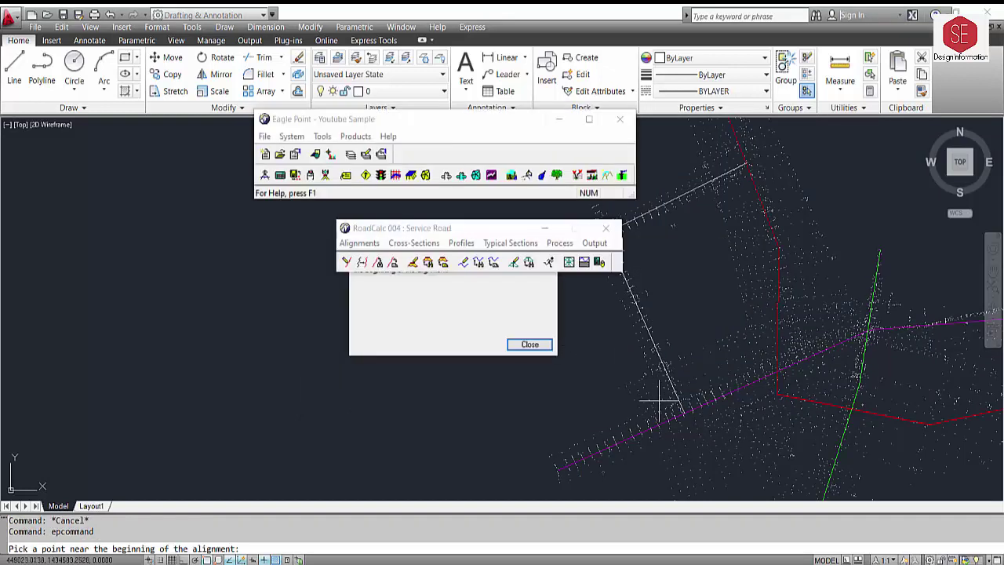
left_click(684, 413)
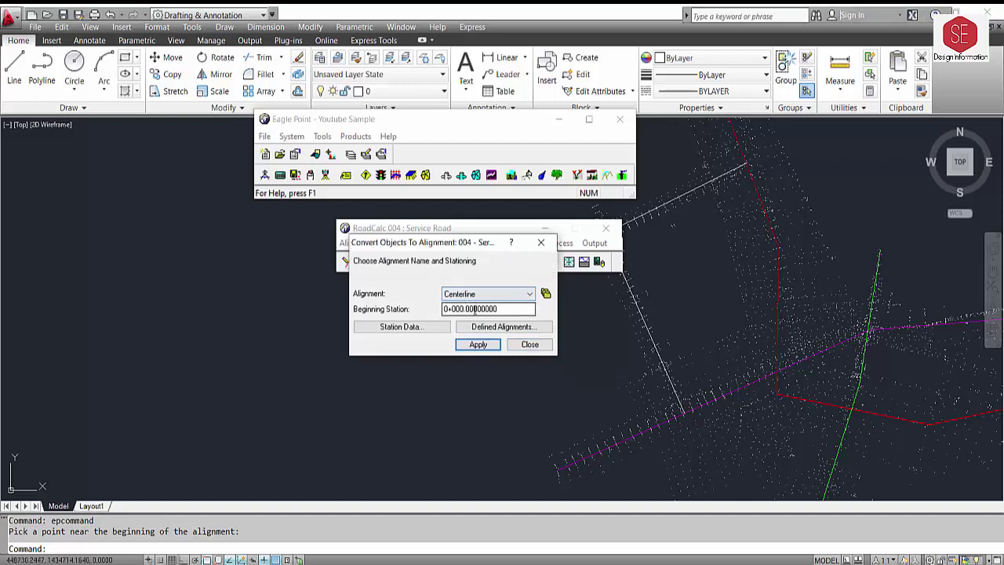
left_click(478, 347)
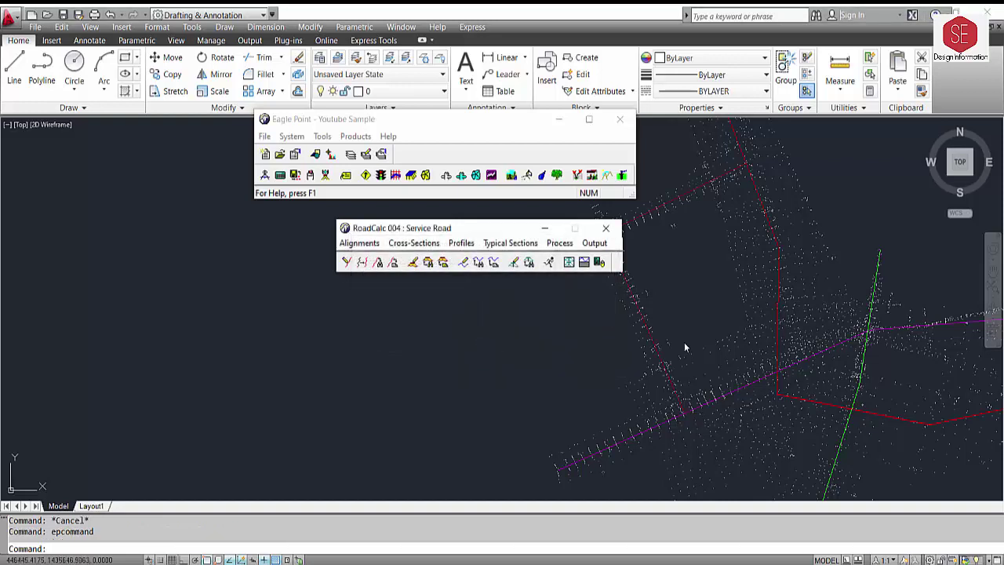
Set the Service Road alignment's CAD colour to 5 - Blue
left_click(378, 243)
left_click(364, 258)
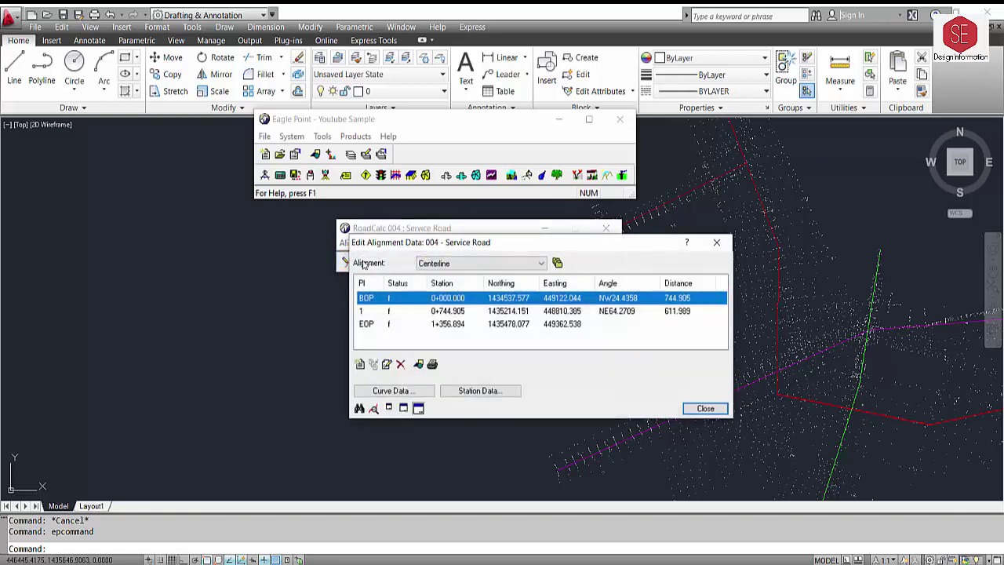
left_click(419, 364)
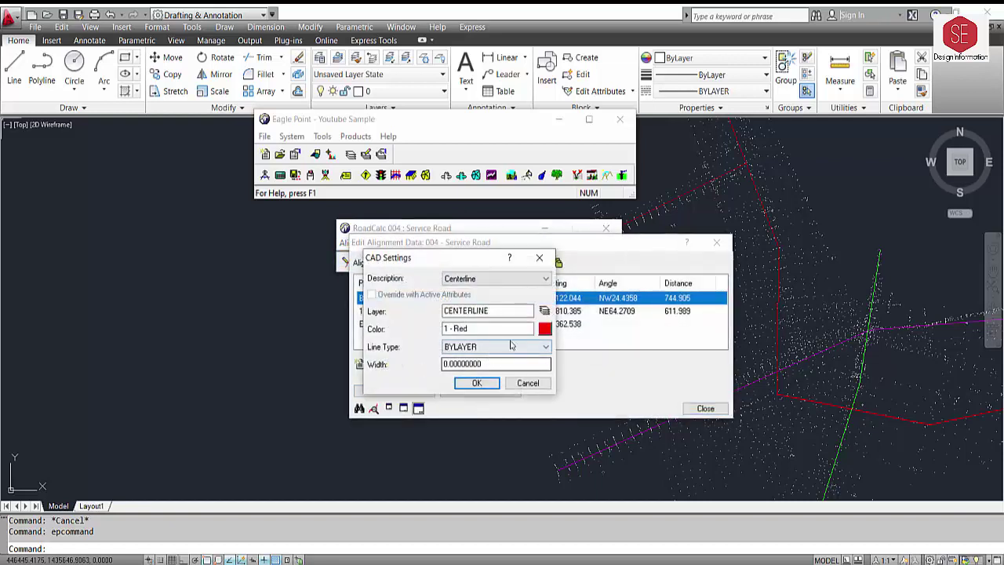
left_click(543, 329)
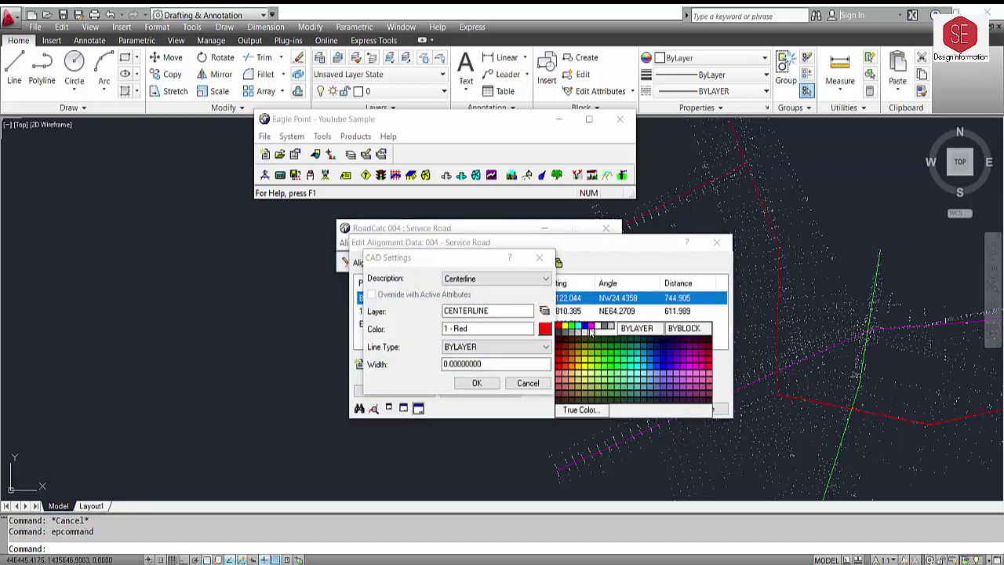
left_click(583, 328)
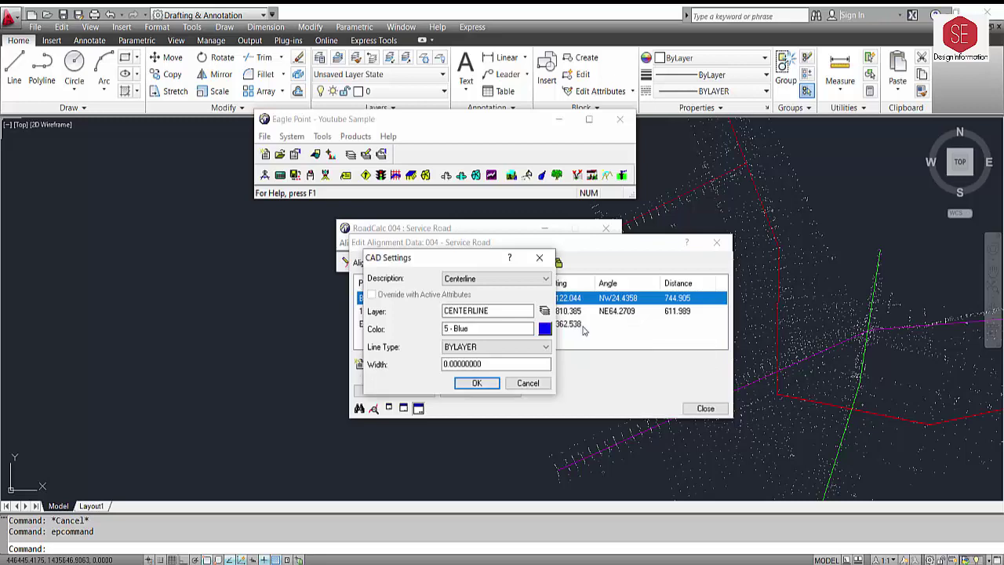
left_click(476, 383)
left_click(704, 409)
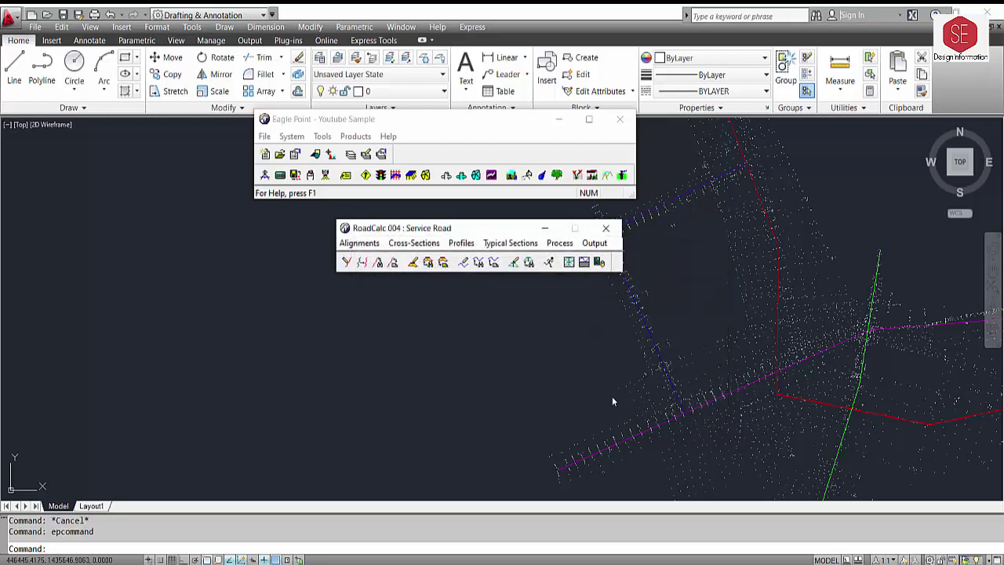
scroll(757, 377, "down", 3)
Select the blue Service Road alignment and zoom around the road junction
scroll(766, 375, "up", 2)
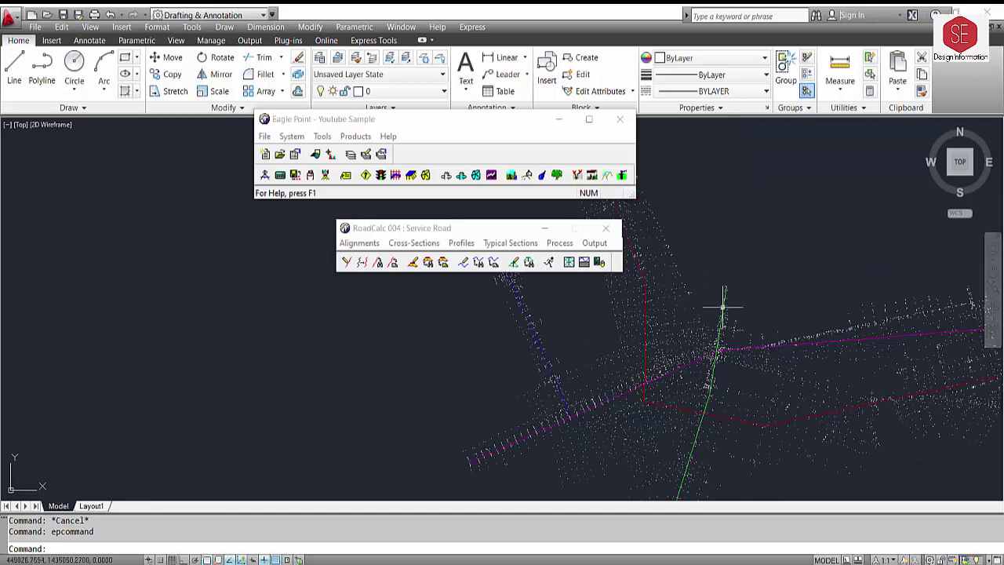
scroll(856, 359, "down", 1)
left_click(650, 332)
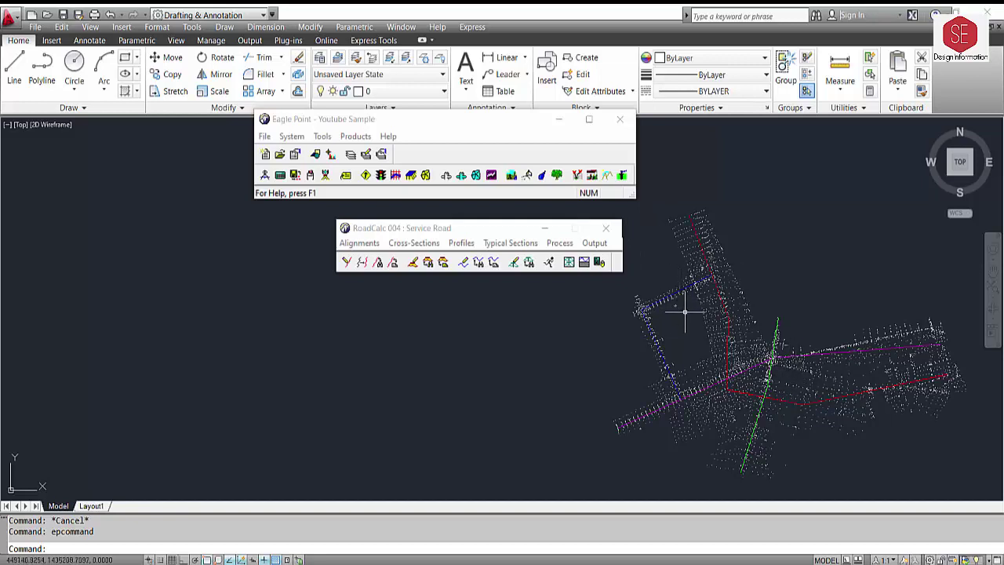
scroll(742, 370, "up", 1)
scroll(785, 305, "down", 1)
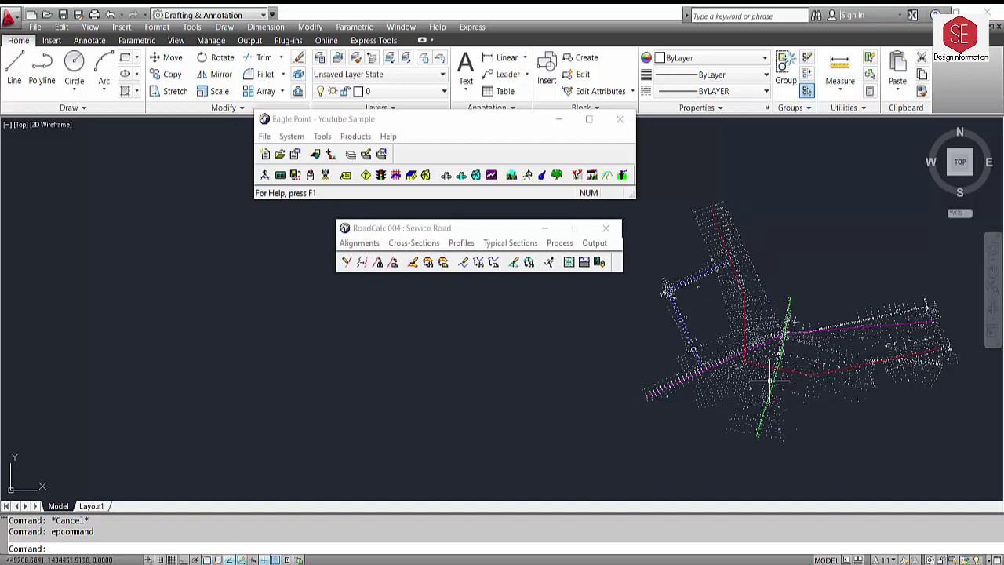
scroll(493, 385, "up", 2)
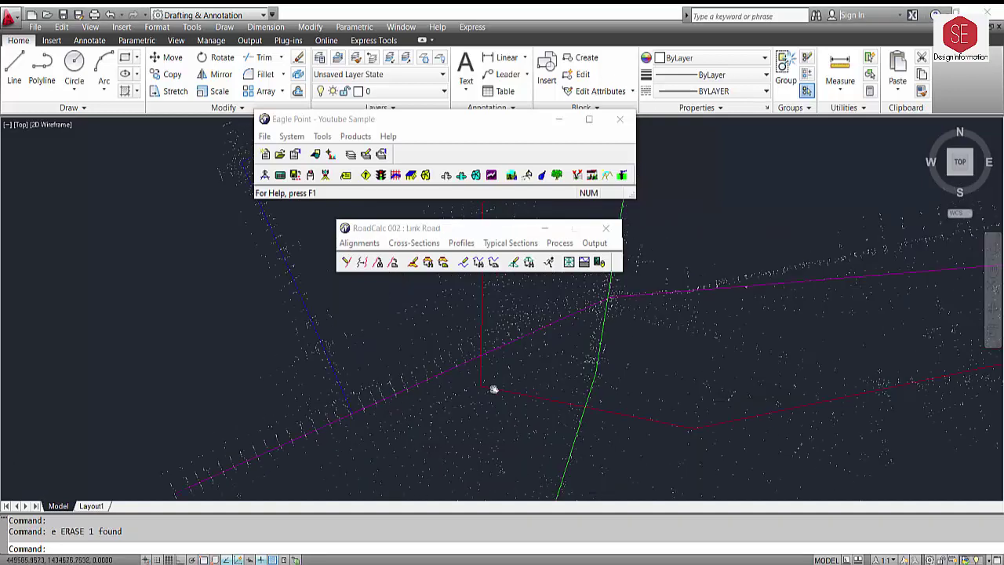
scroll(486, 385, "up", 1)
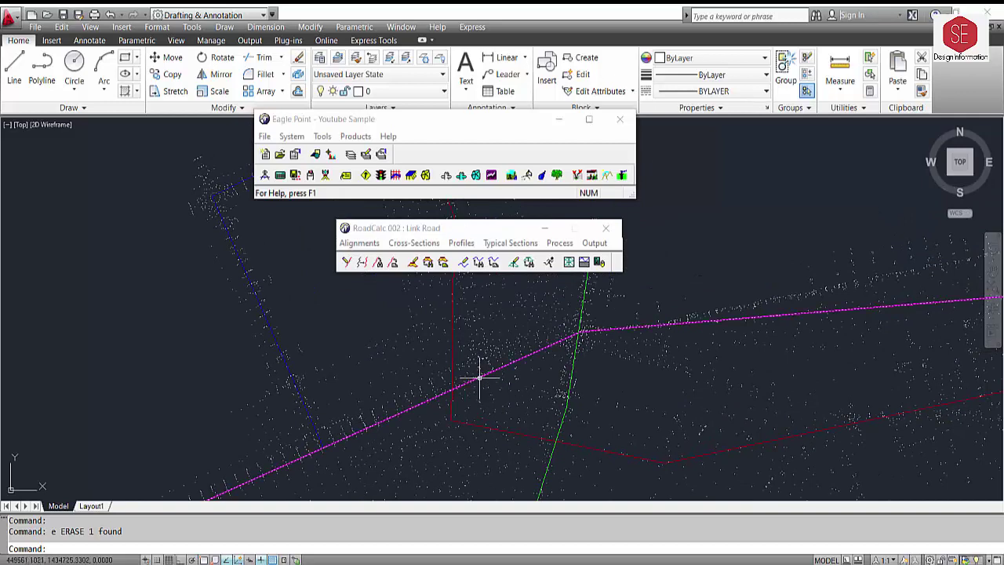
scroll(482, 376, "up", 2)
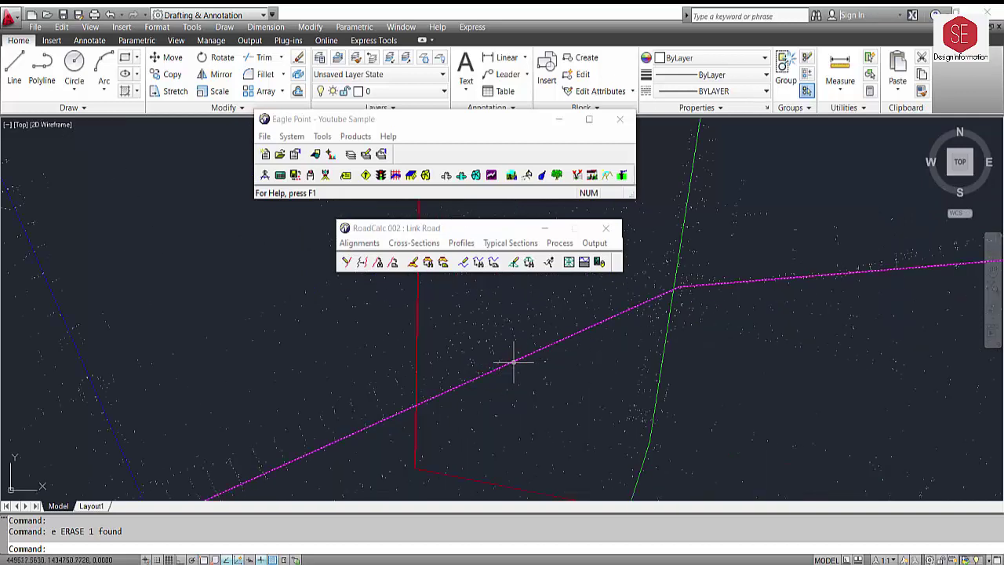
Select the magenta and red alignment polylines to inspect where they meet
left_click(514, 362)
scroll(515, 359, "down", 1)
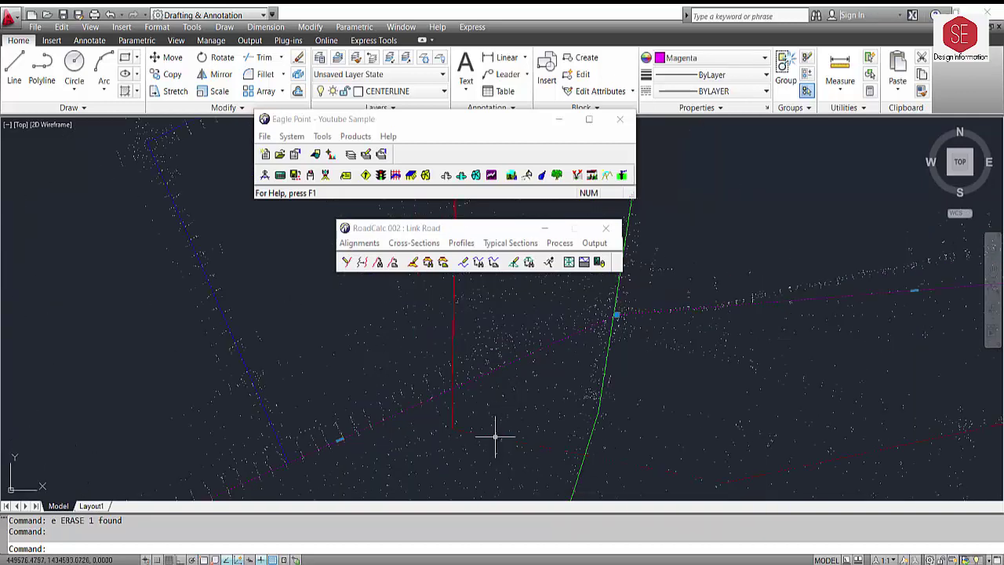
left_click(495, 435)
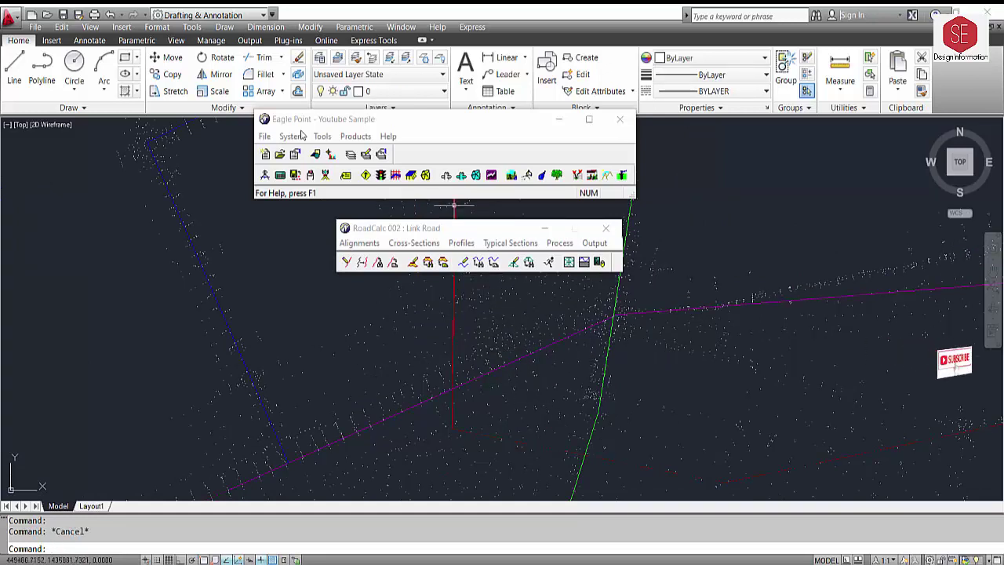
Create RoadCalc sub-project 005 with the description Loop-1 in the Youtube Sample project
left_click(265, 137)
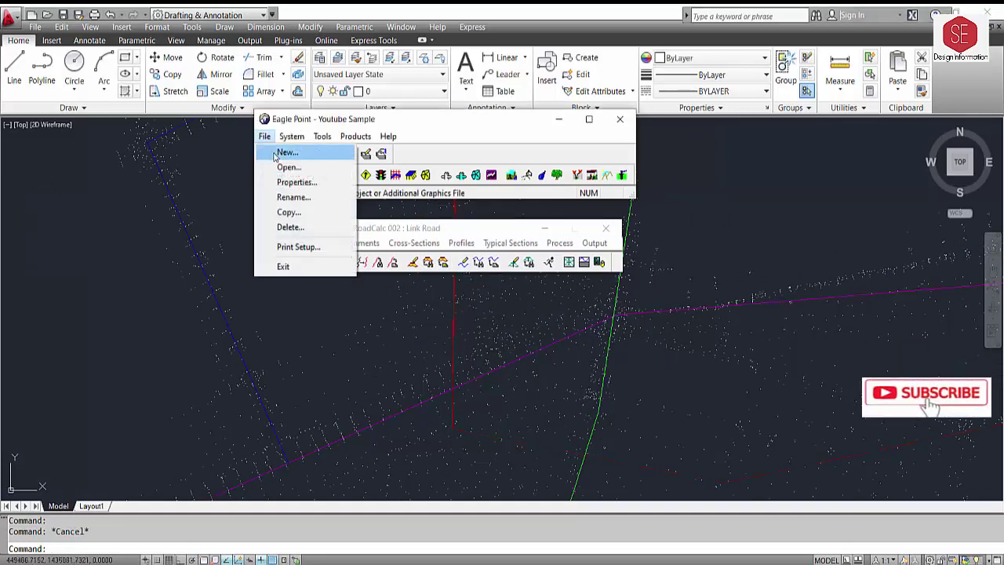
left_click(284, 152)
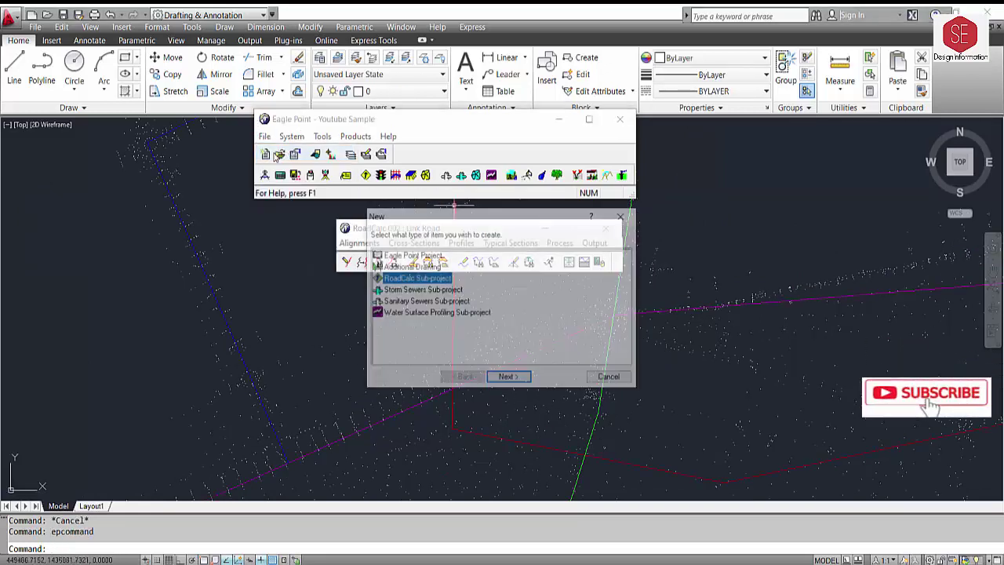
left_click(508, 379)
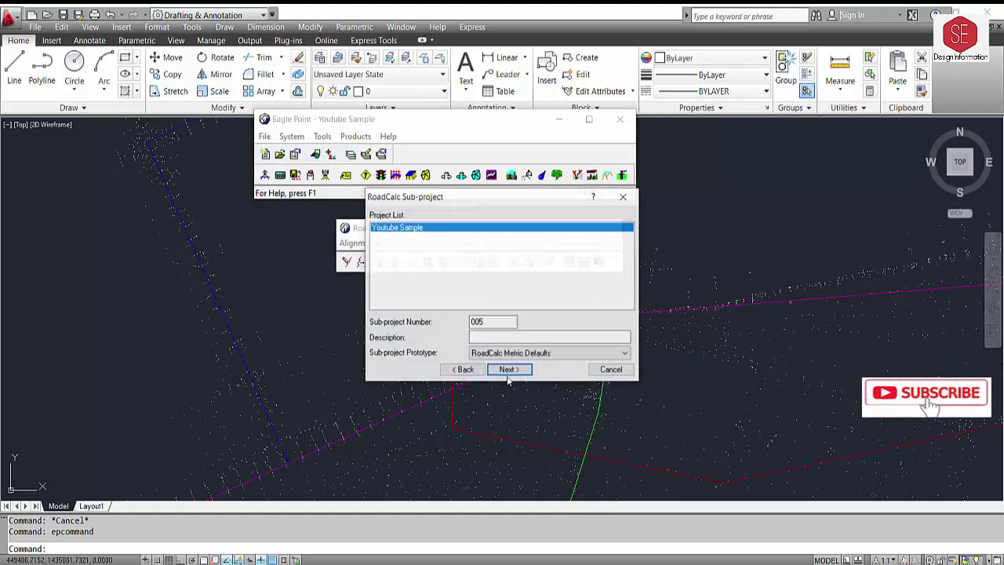
left_click(486, 337)
type("Loop-1")
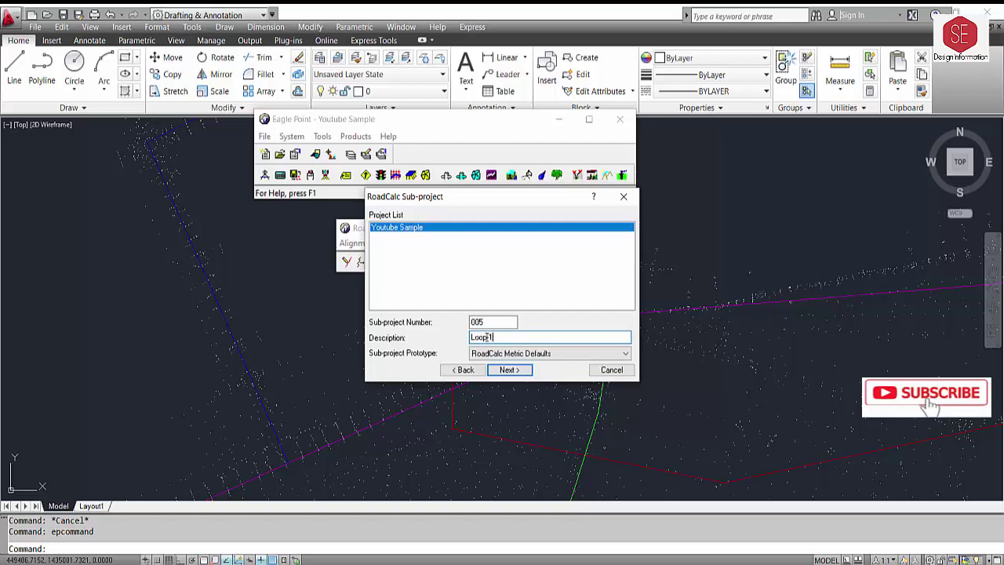
left_click(509, 370)
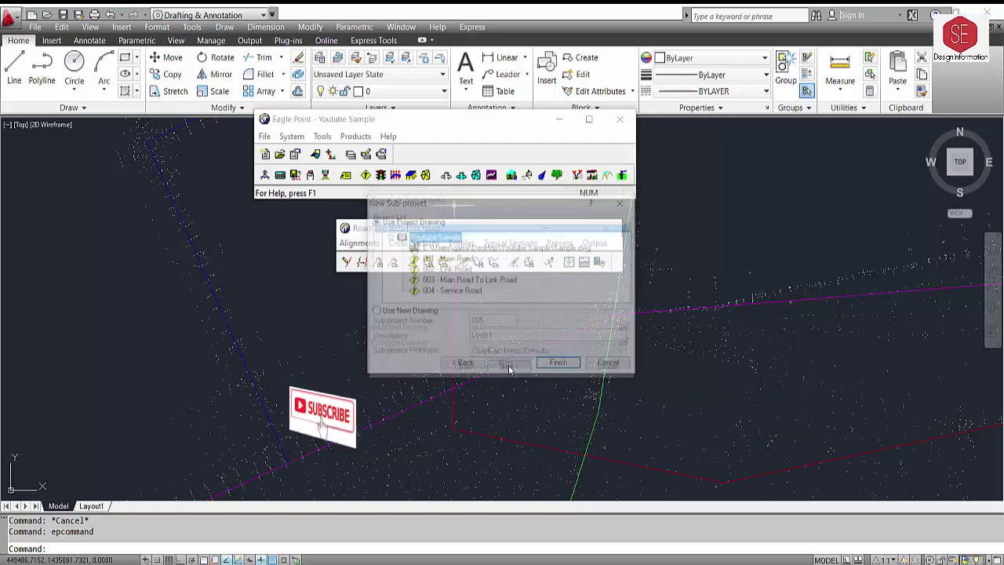
left_click(558, 366)
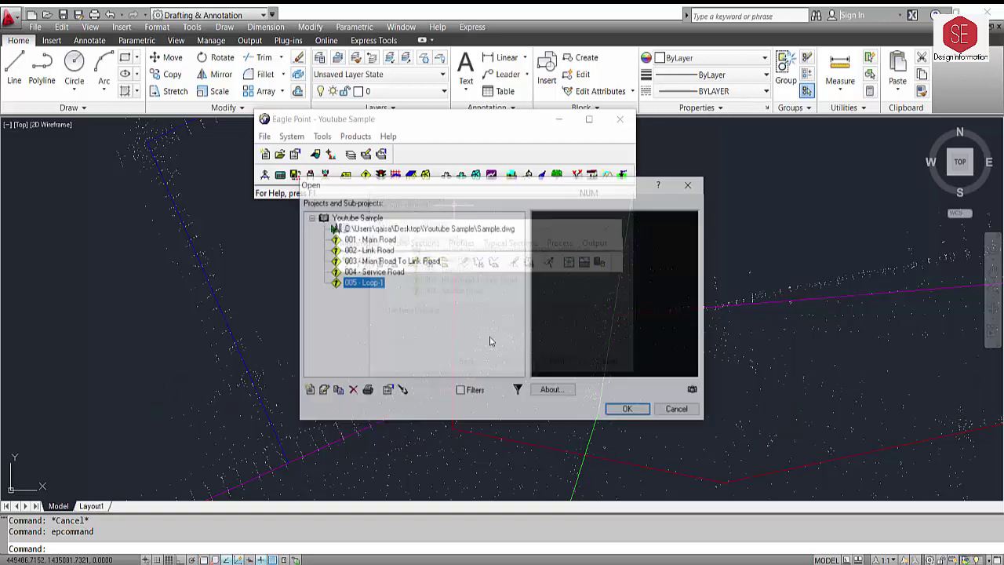
double_click(366, 284)
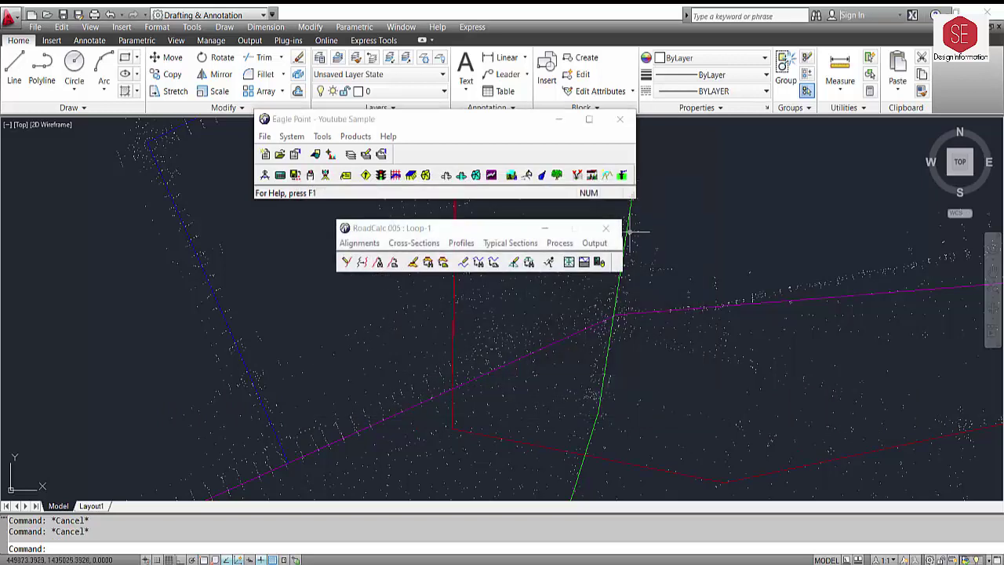
left_click(608, 228)
Open the 005 - Loop-1 sub-project and tuck its window beneath the main window
left_click(264, 136)
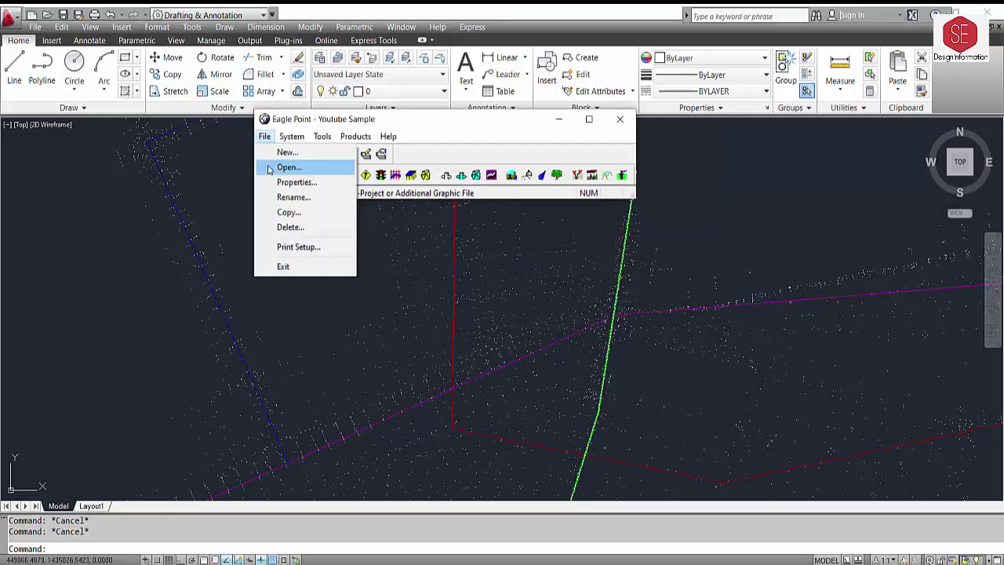
left_click(285, 165)
left_click(360, 287)
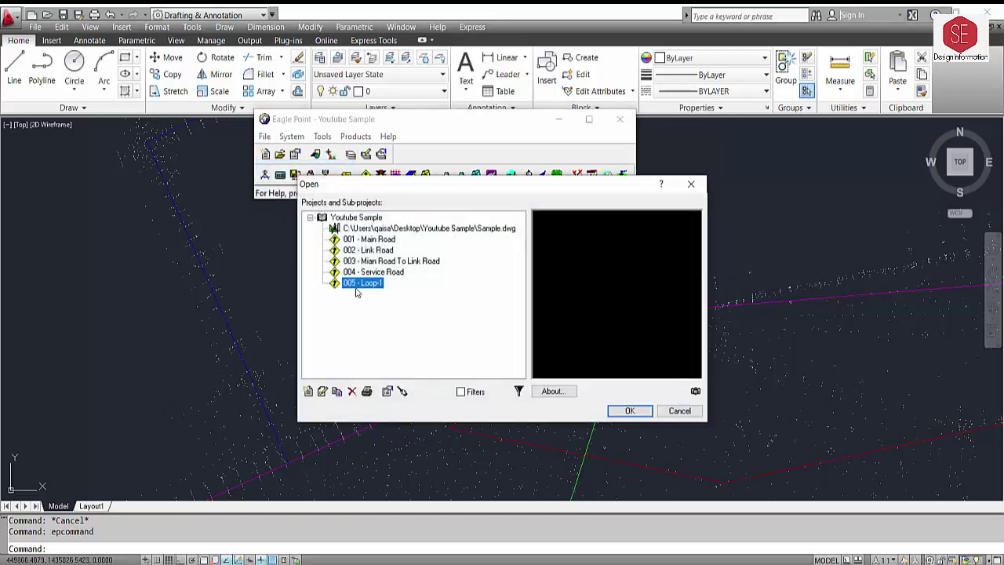
left_click(627, 411)
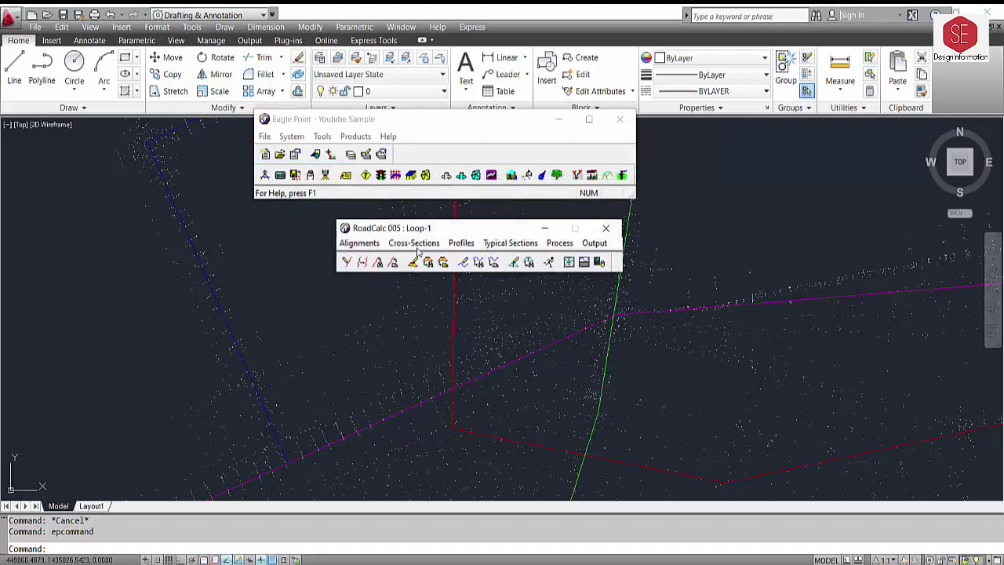
left_click_drag(410, 228, 405, 189)
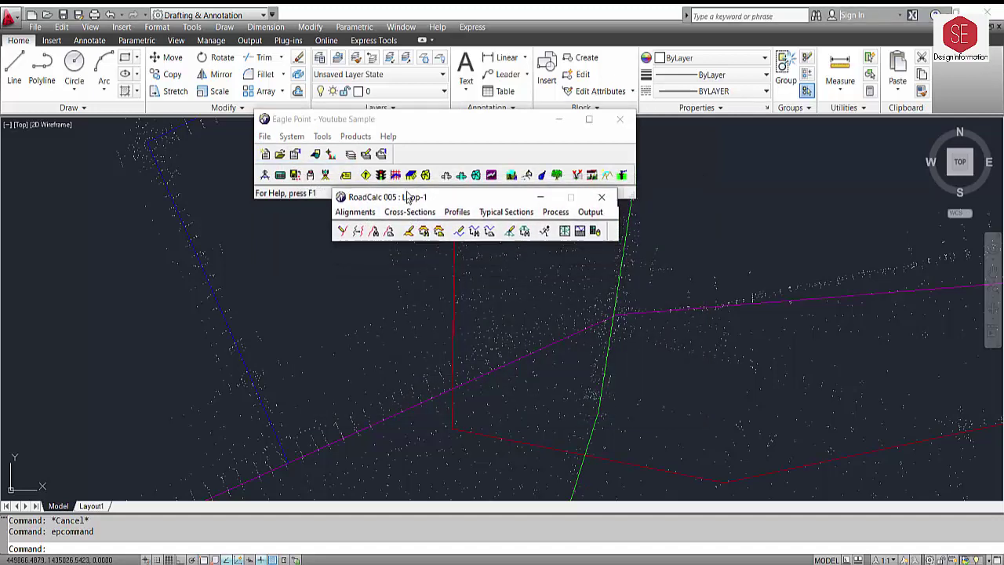
scroll(561, 359, "up", 2)
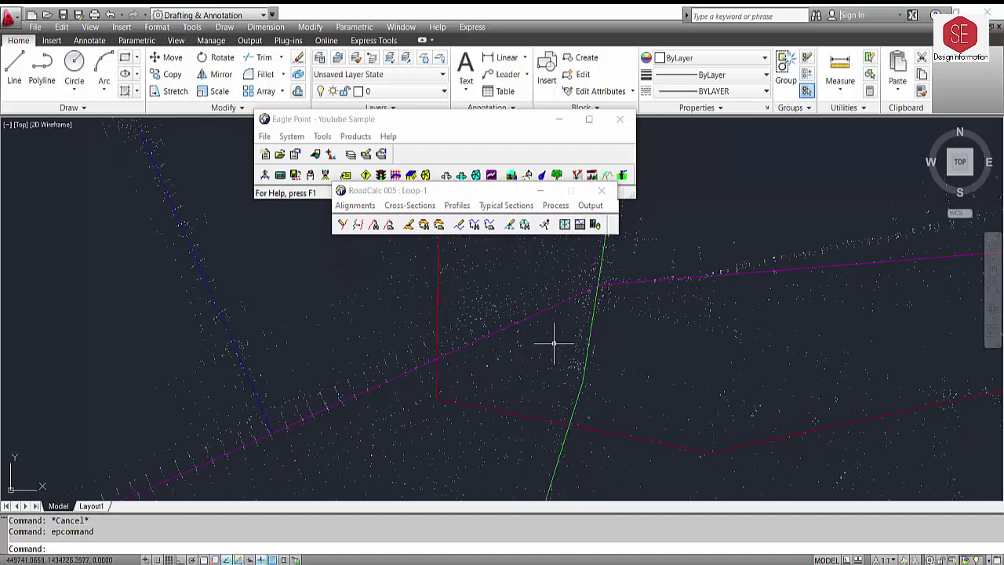
Add Loop-1's first PI at northing 1434765.6865, station 0+000.000
left_click(357, 206)
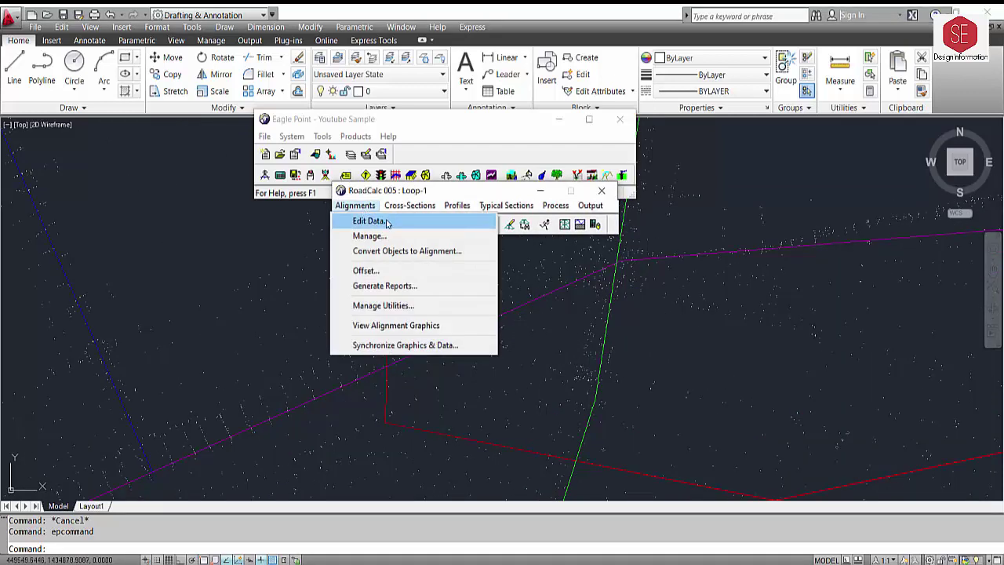
left_click(387, 222)
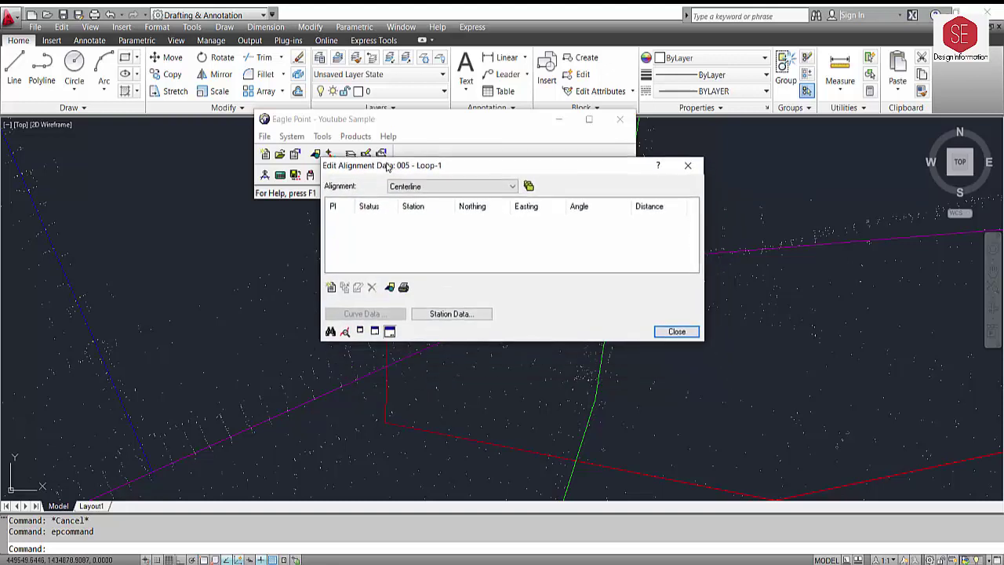
left_click(330, 288)
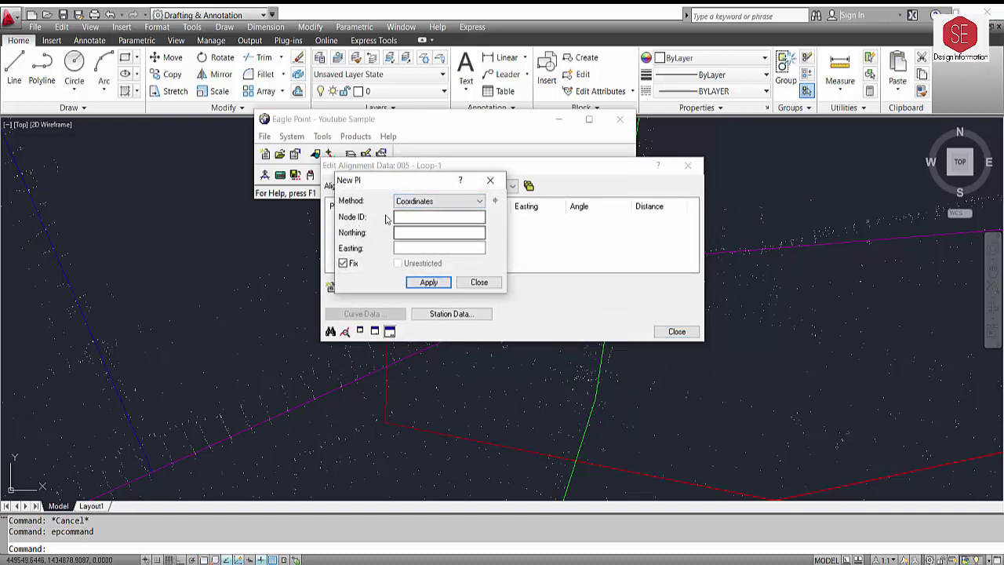
left_click(432, 232)
type("143")
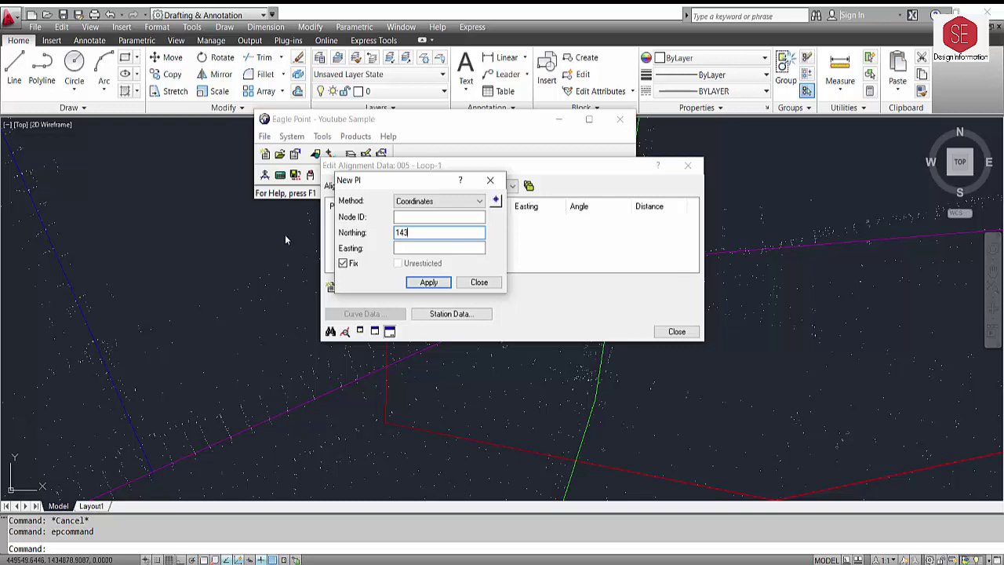
type("4765.6")
type("865")
left_click(414, 247)
type("449651.3")
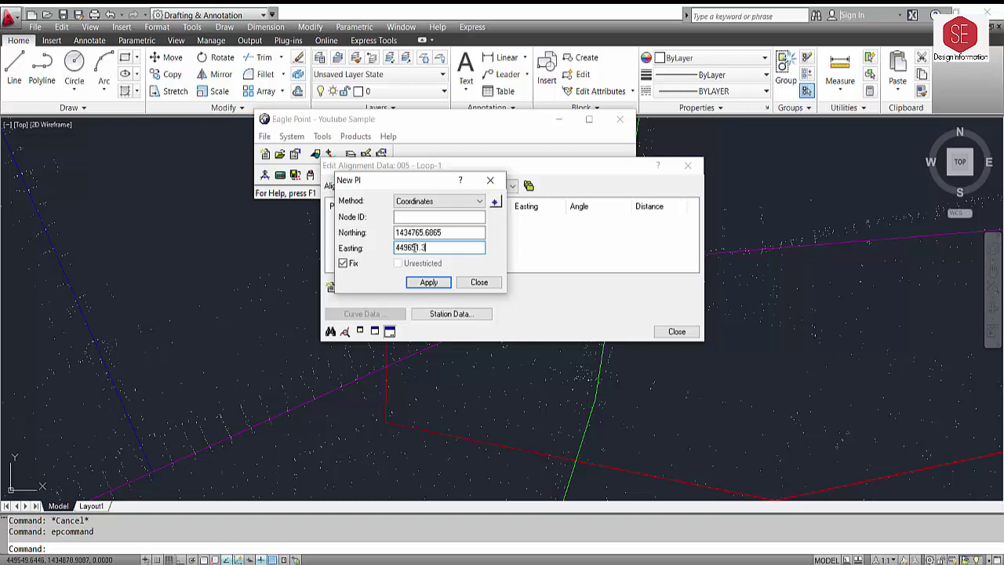
type("116")
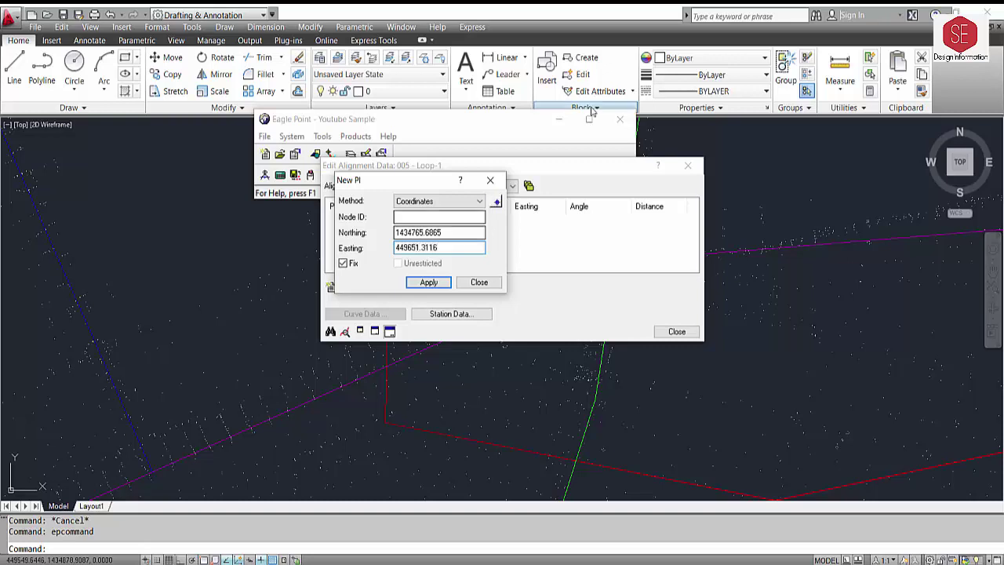
left_click(428, 282)
Add the second PI at N 1434797.9277, E 449785.2296, station 0+137.744
left_click_drag(436, 180, 291, 137)
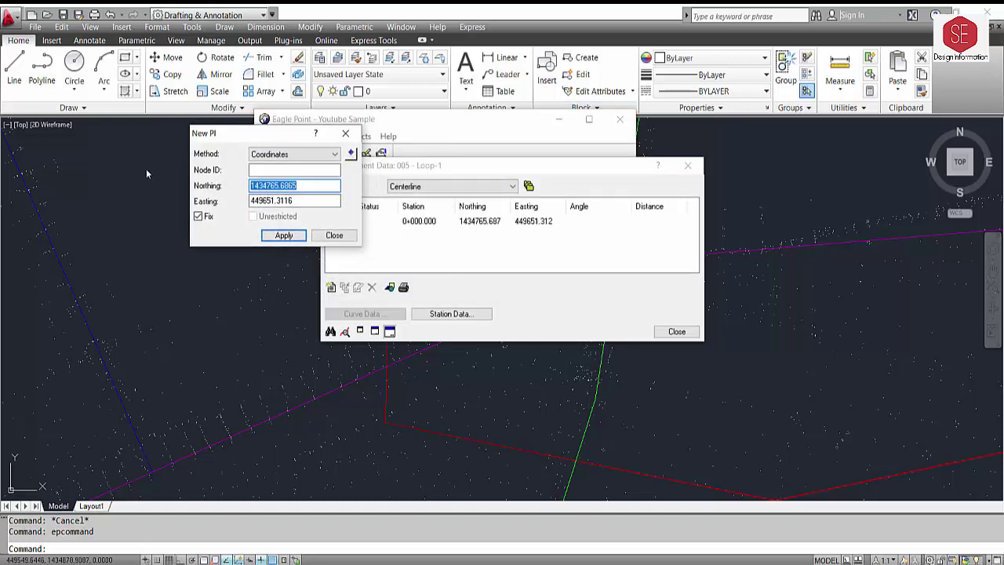
type("1434797")
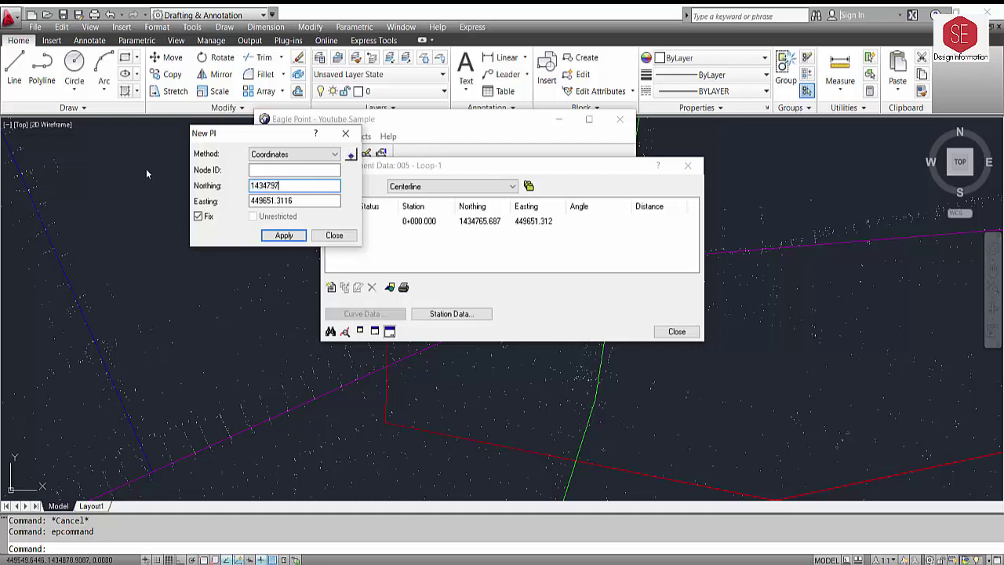
type(".9277")
key("Tab")
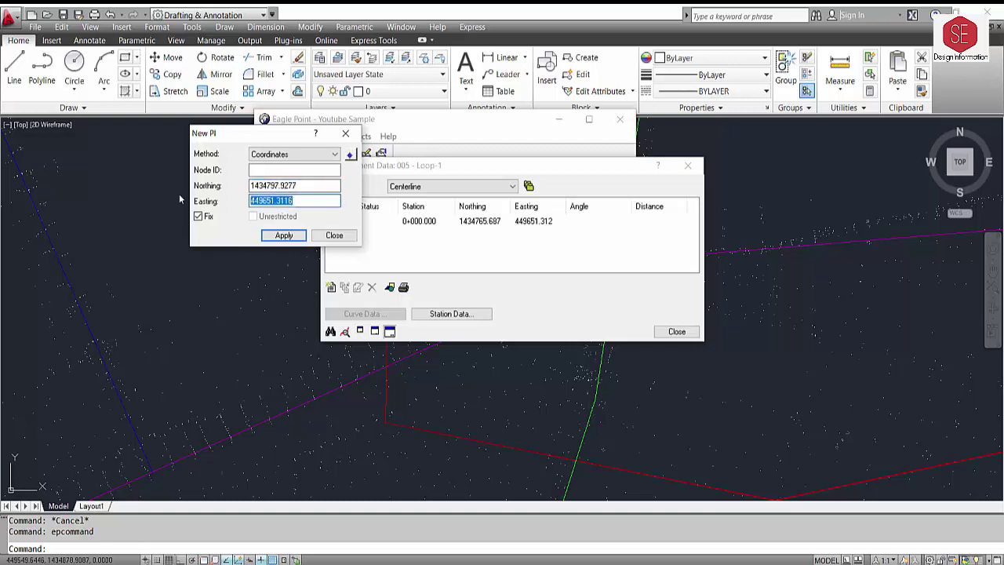
type("449785.2")
type("296")
left_click(285, 236)
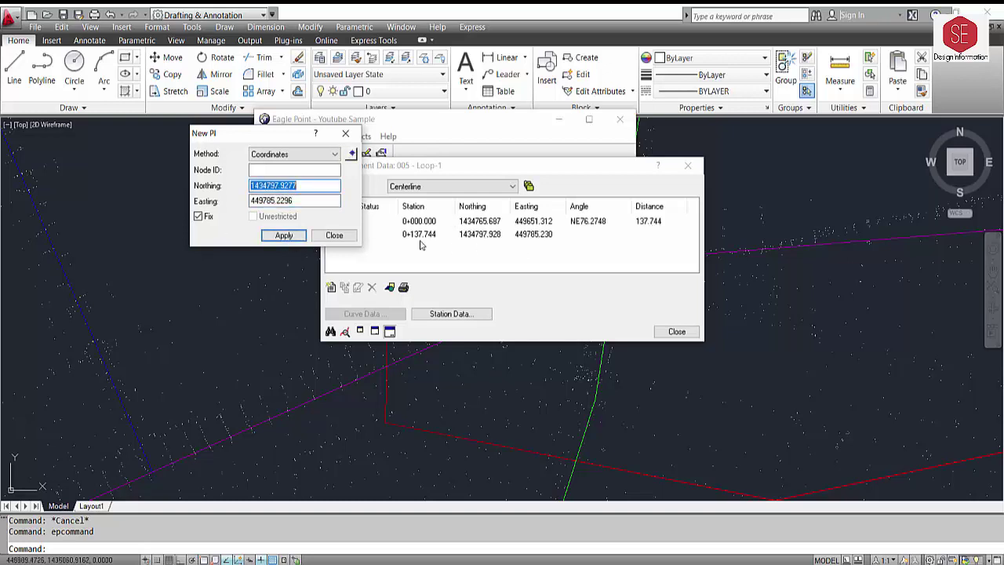
Add the third PI at station 0+358.714, checking the new centerline segment
scroll(548, 396, "up", 3)
left_click(470, 411)
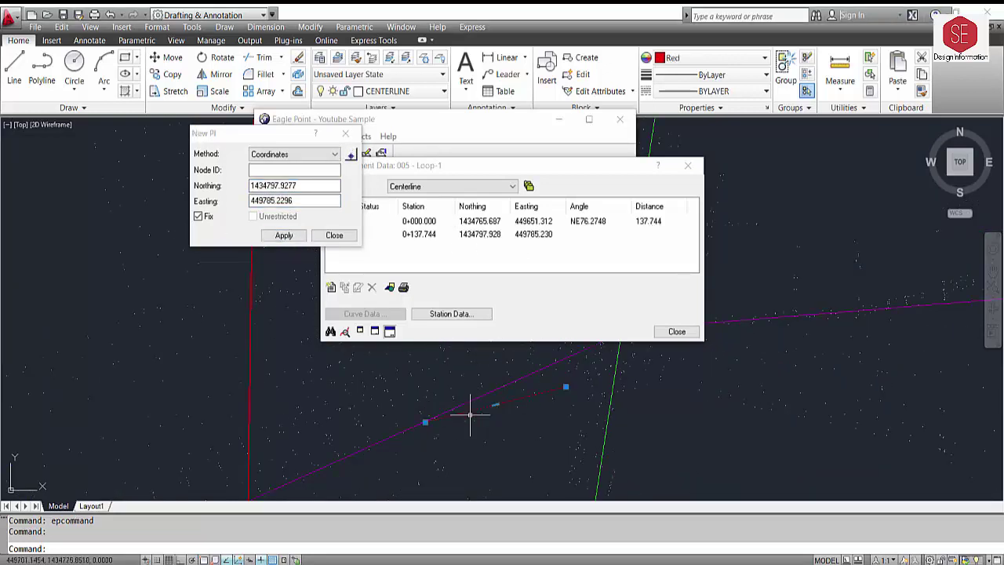
middle_click_drag(579, 423, 760, 396)
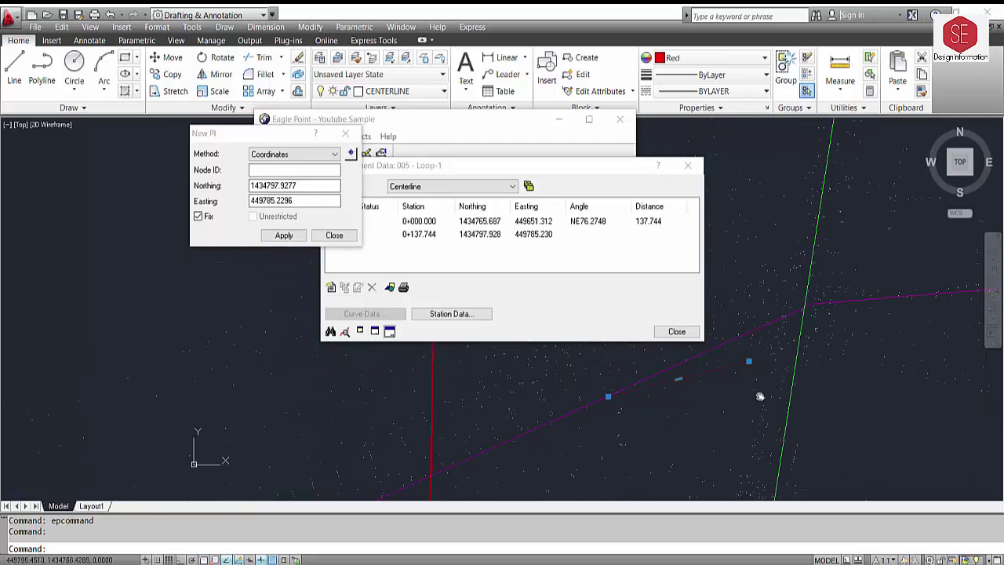
left_click(227, 235)
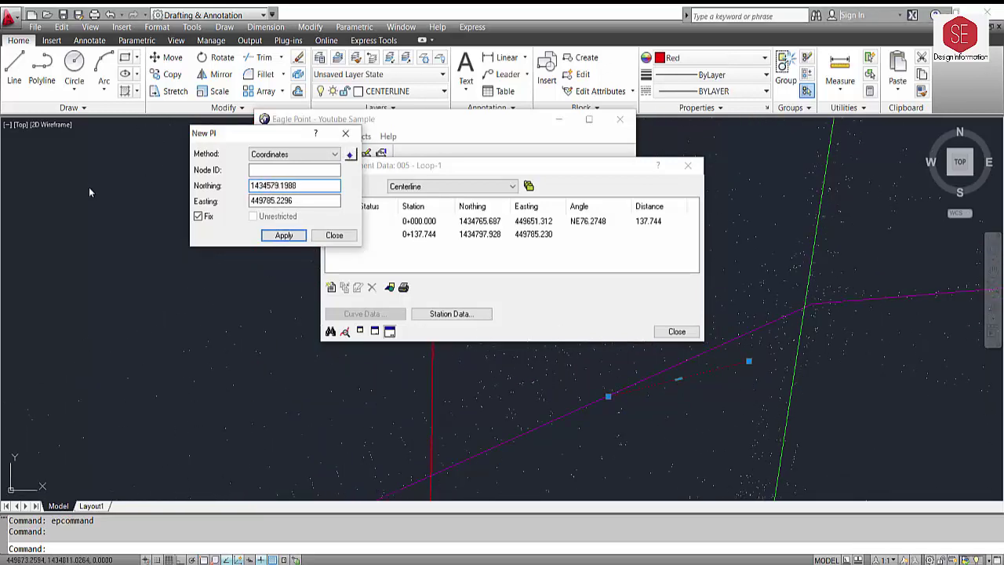
key("Tab")
left_click(279, 235)
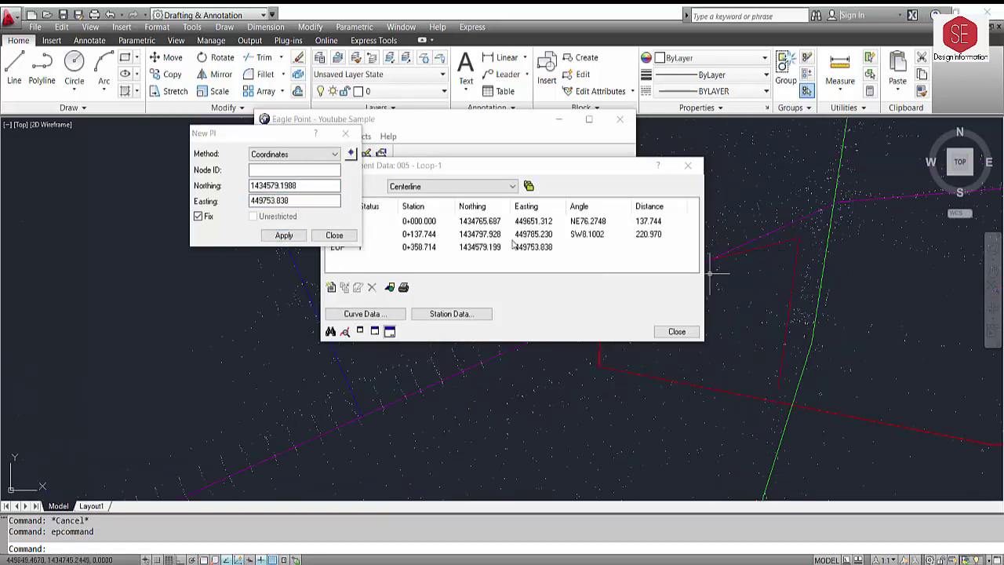
Add the end point at station 0+551.468 and review the PI table
left_click(192, 196)
type("1434")
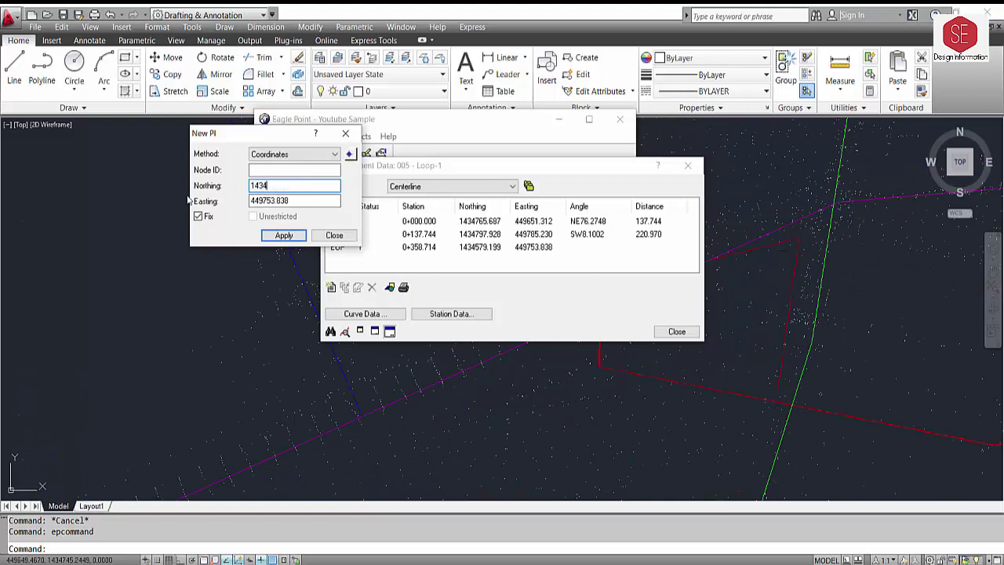
key("Tab")
type("449561.5809")
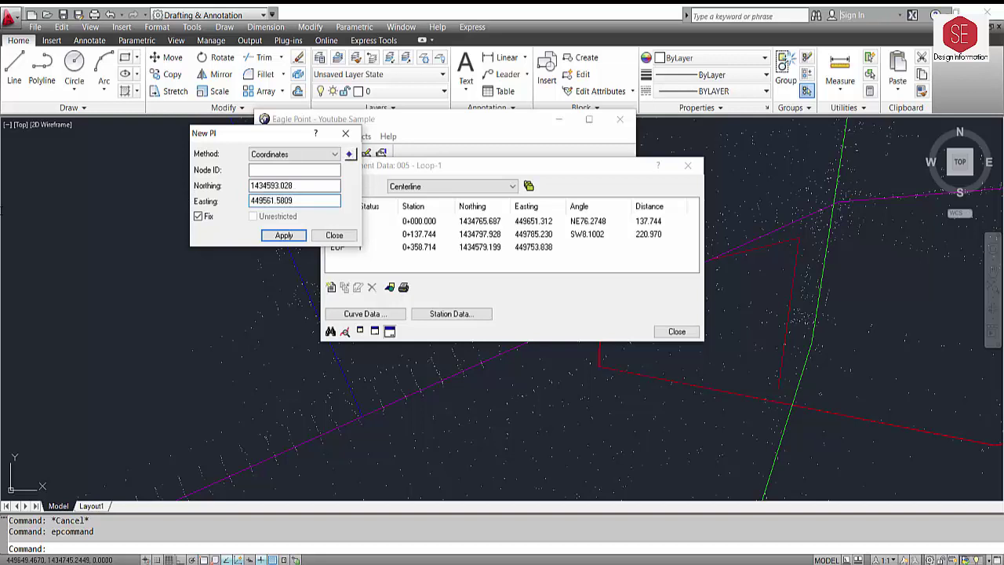
key("Return")
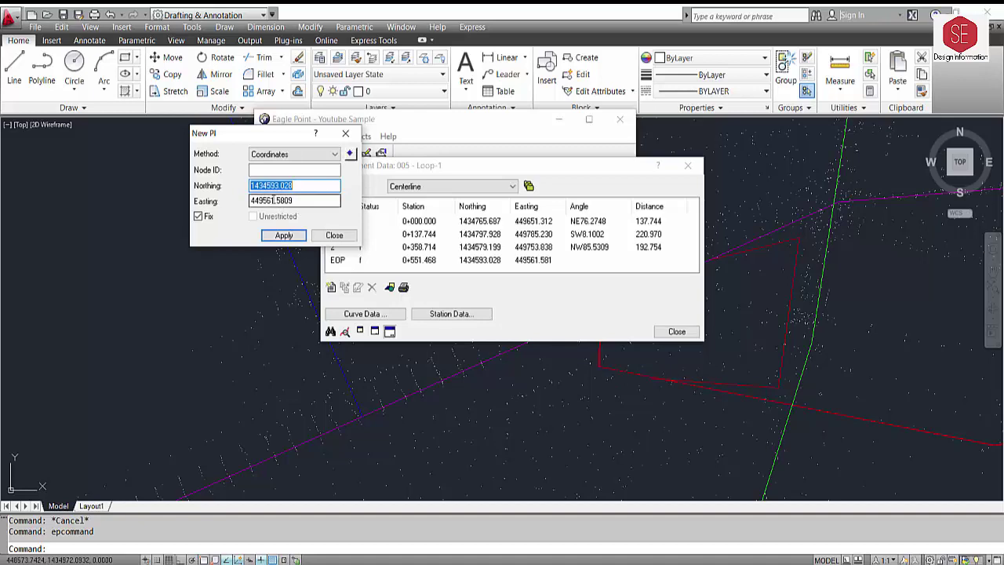
left_click(334, 234)
left_click(415, 233)
Set the Loop-1 centerline colour to 4 - Cyan and close the alignment editors
left_click(415, 260)
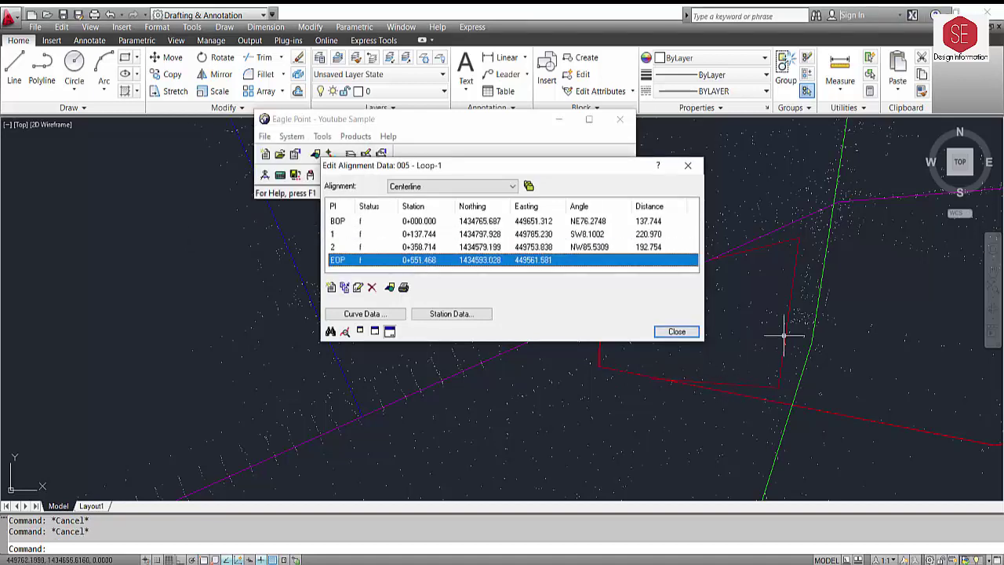
left_click(676, 331)
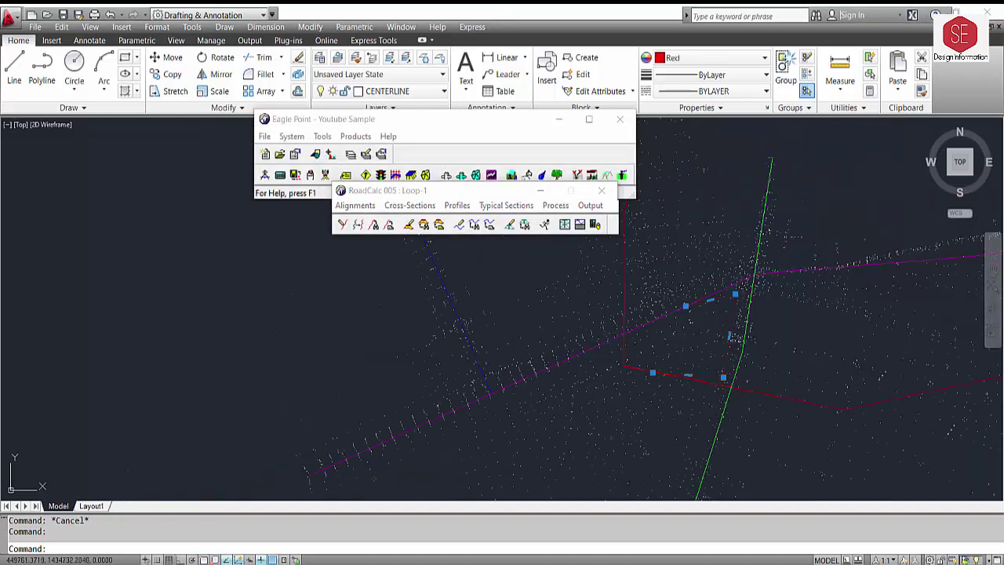
left_click(355, 205)
left_click(361, 218)
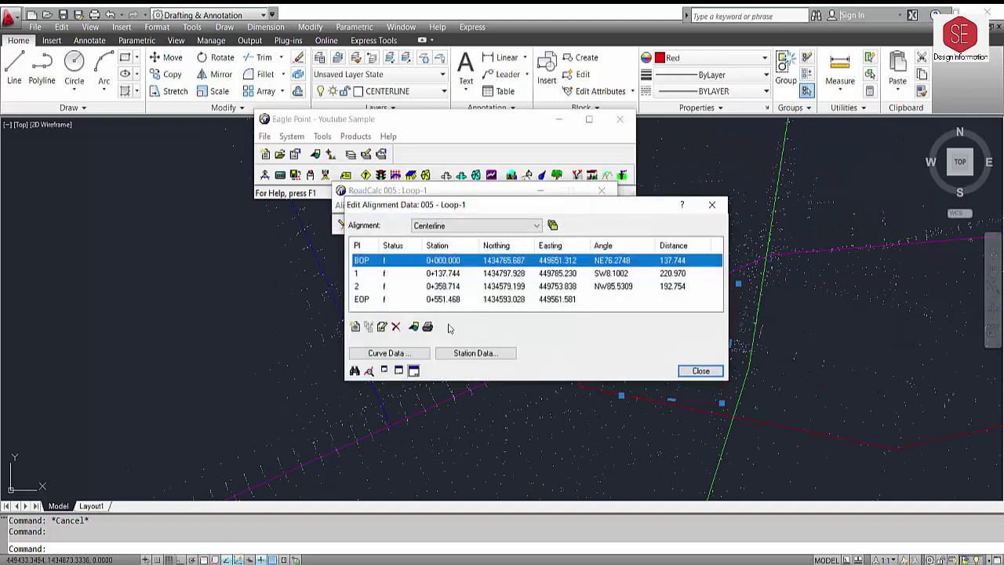
left_click(414, 326)
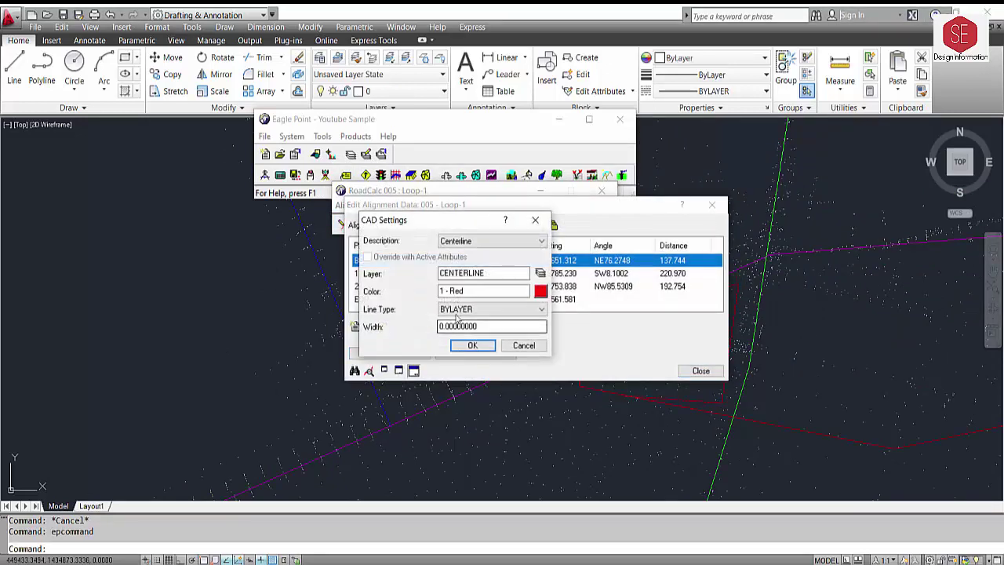
left_click(540, 291)
left_click(574, 289)
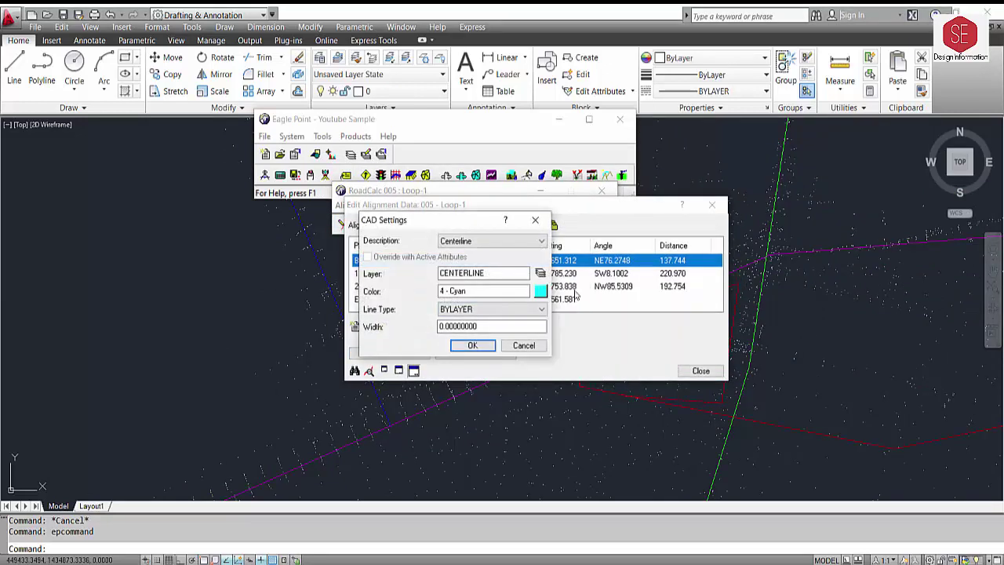
left_click(473, 346)
left_click(700, 370)
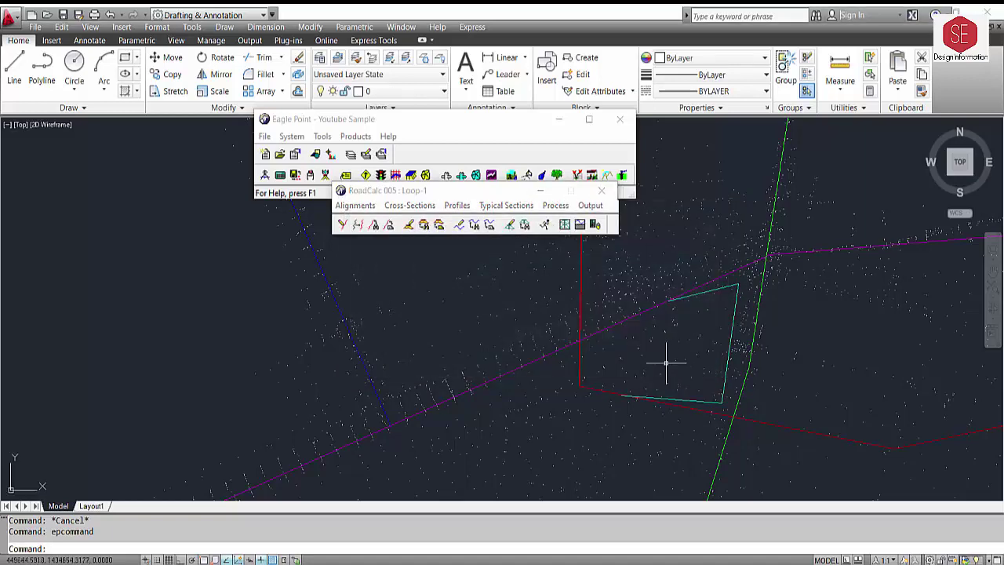
Zoom and pan the drawing to centre the cyan Loop-1 among the roads
scroll(674, 345, "down", 1)
scroll(672, 347, "down", 1)
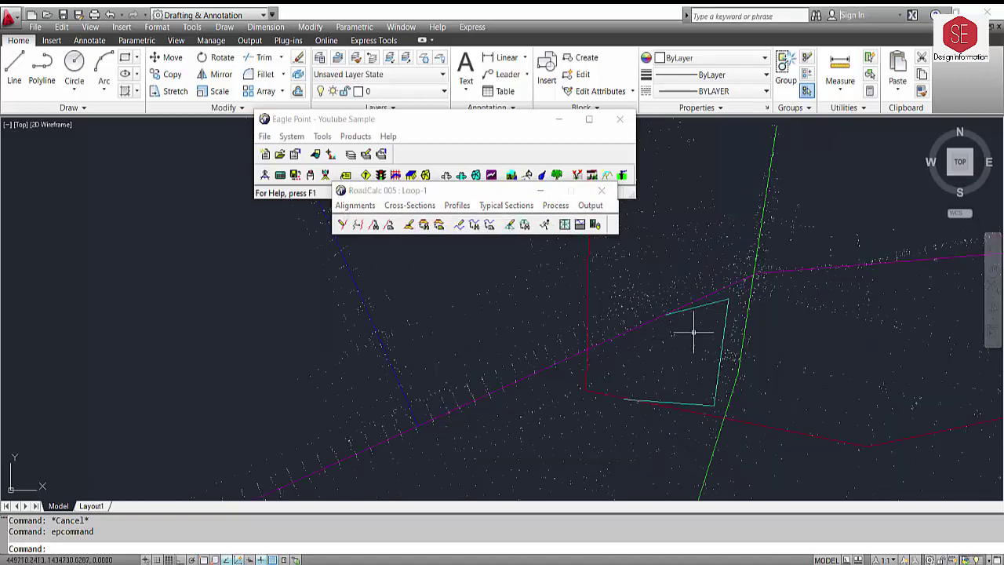
mouse_move(672, 320)
middle_mouse_down()
mouse_move(652, 361)
mouse_move(694, 387)
middle_mouse_up()
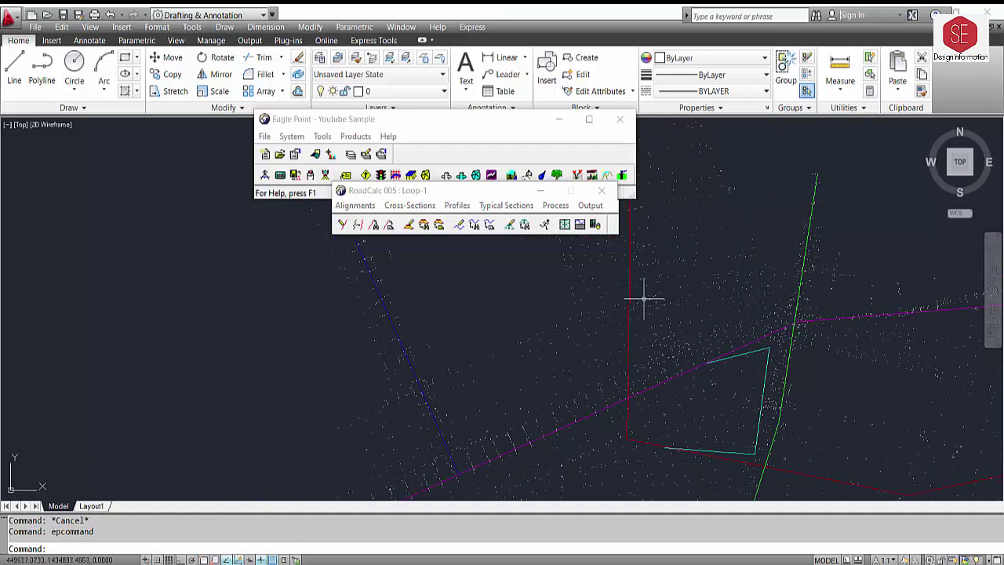
scroll(650, 320, "up", 1)
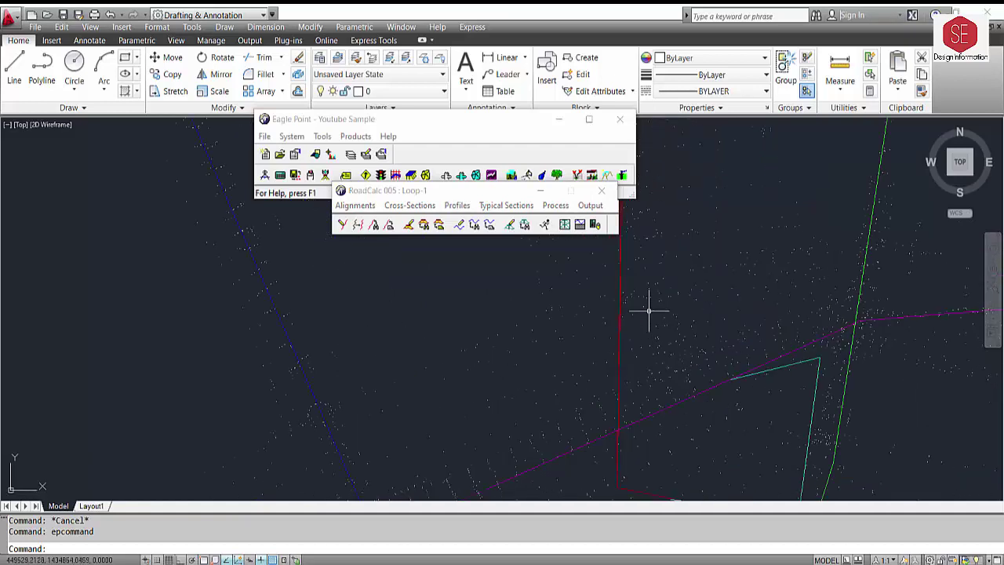
middle_click_drag(677, 329, 560, 271)
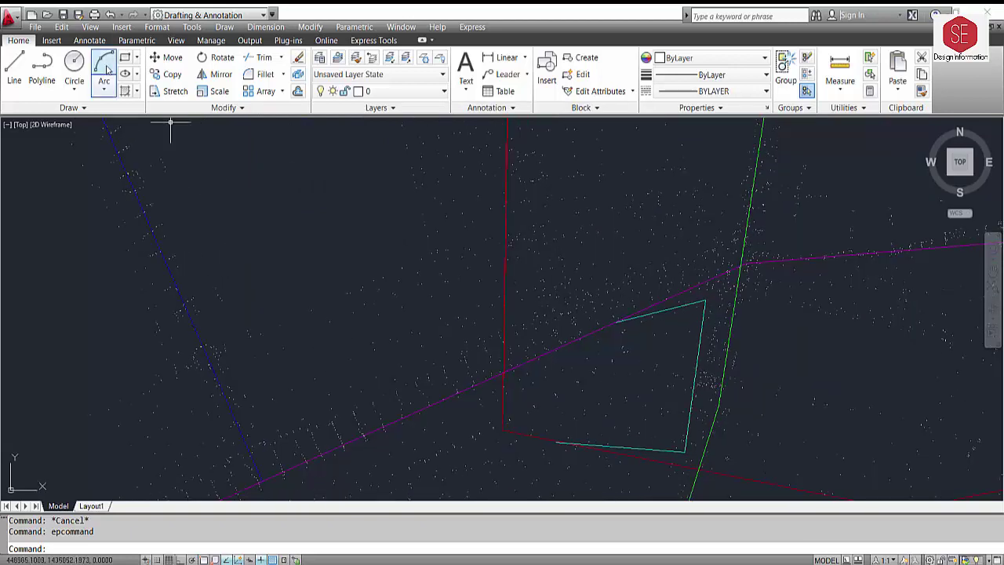
Draw a four-vertex white polyline from the red line to the magenta road, grabbing its east corner grip
left_click(42, 69)
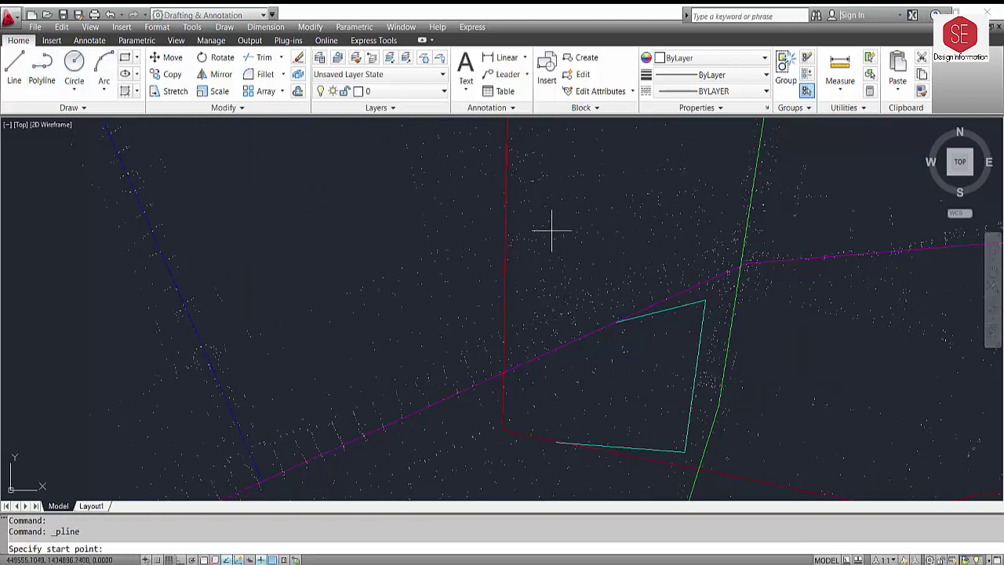
left_click(504, 294)
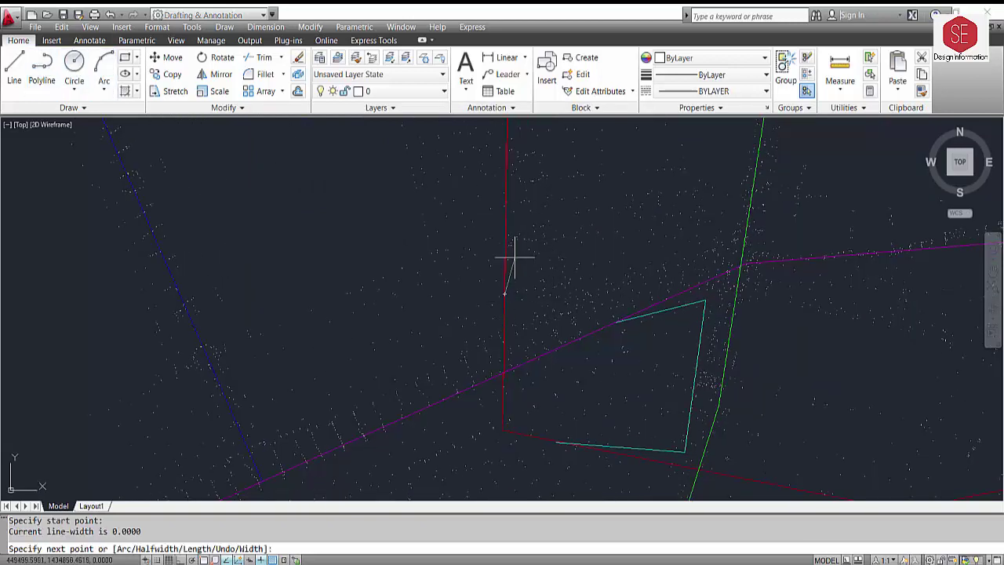
left_click(537, 208)
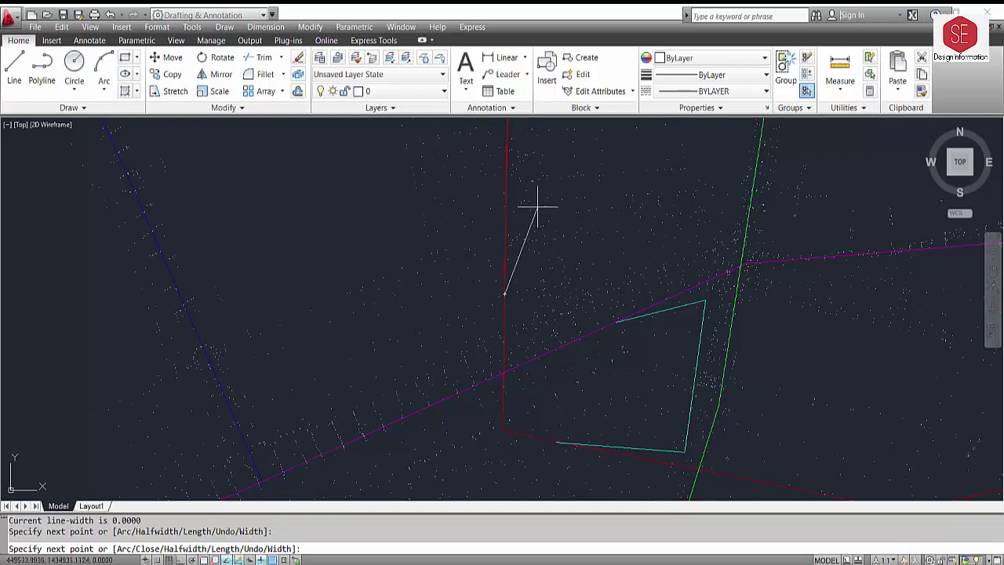
left_click(640, 254)
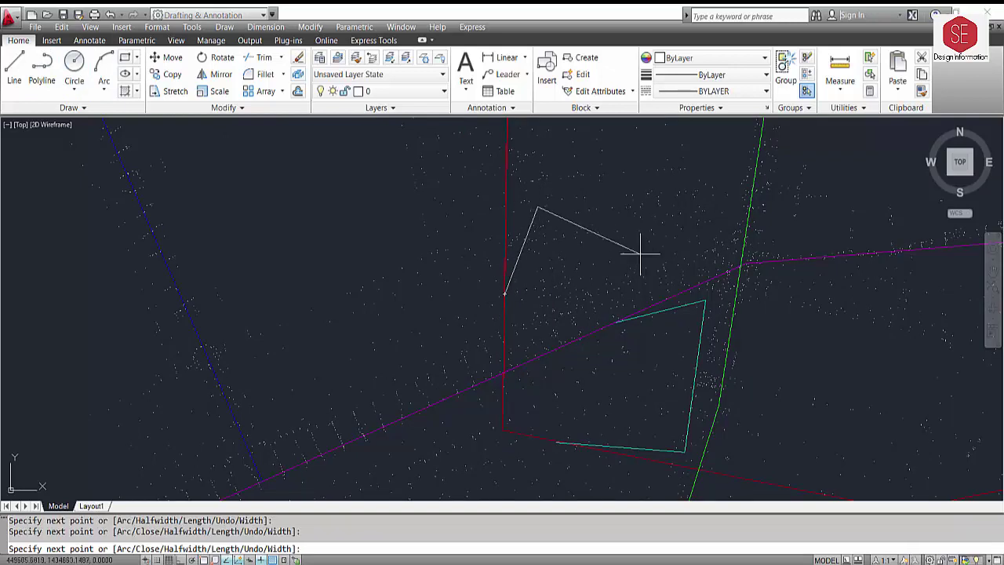
left_click(594, 332)
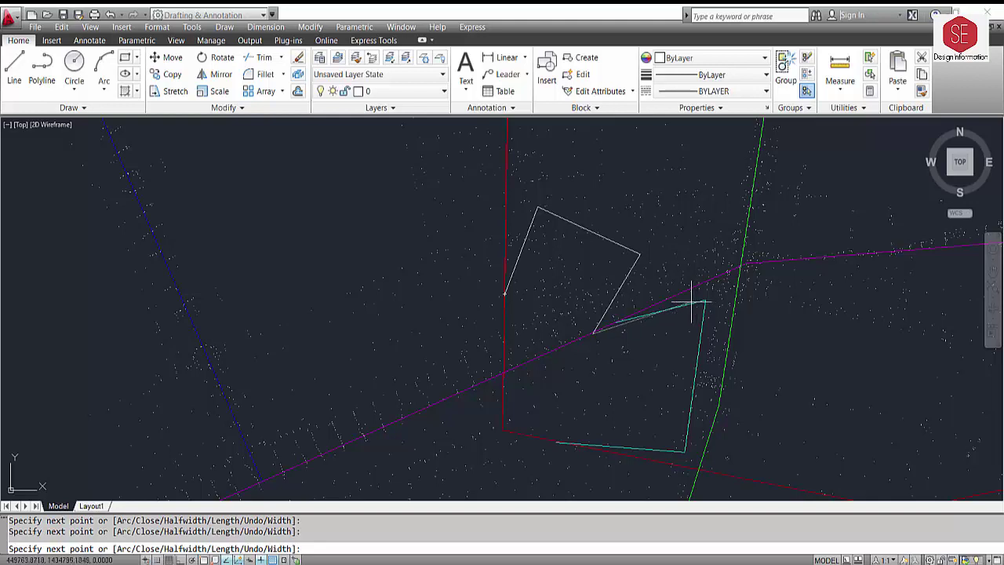
key("Escape")
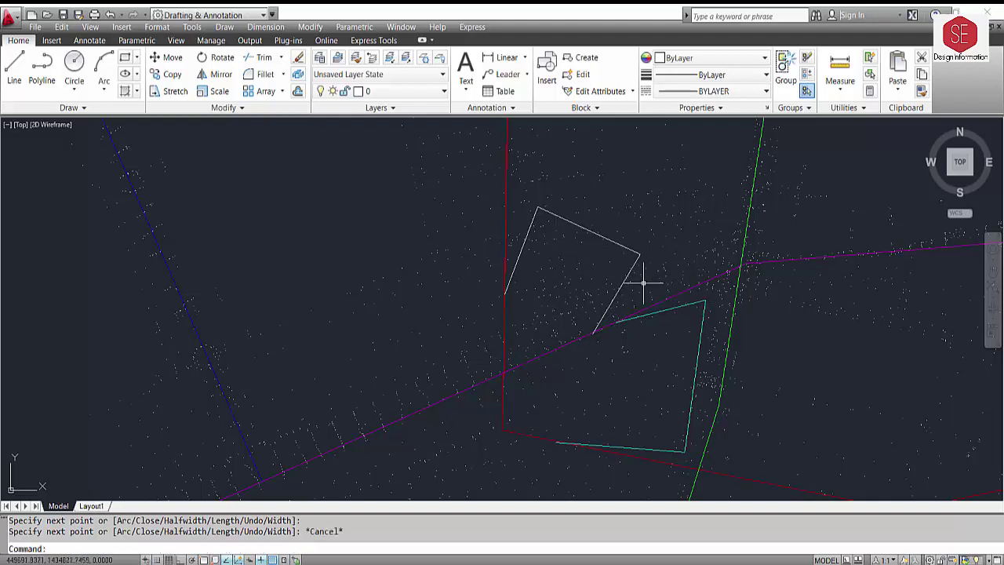
left_click(632, 250)
left_click(640, 254)
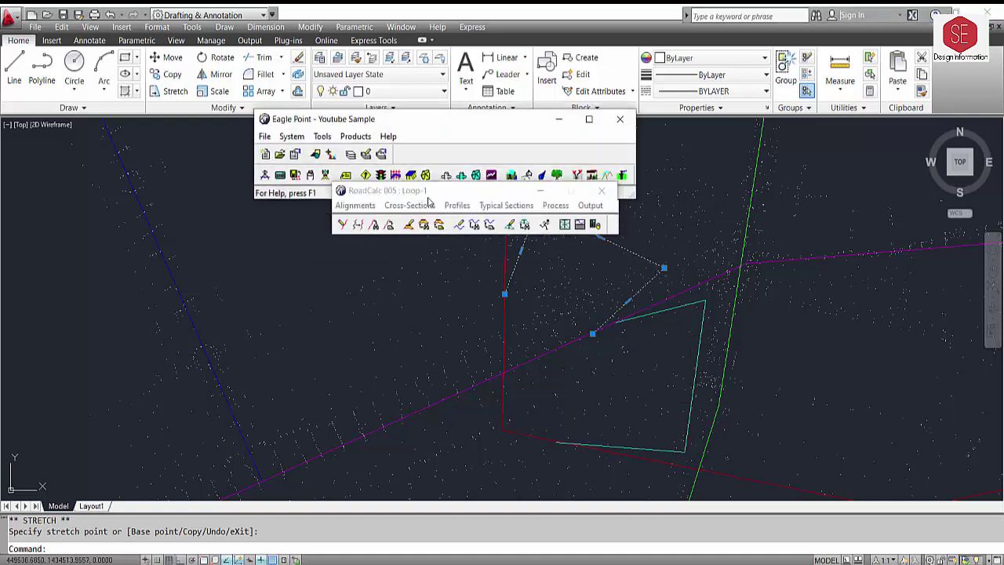
Place the corner grip, then create and open sub-project 006 Loop-02 in the project drawing
left_click(413, 196)
left_click(265, 136)
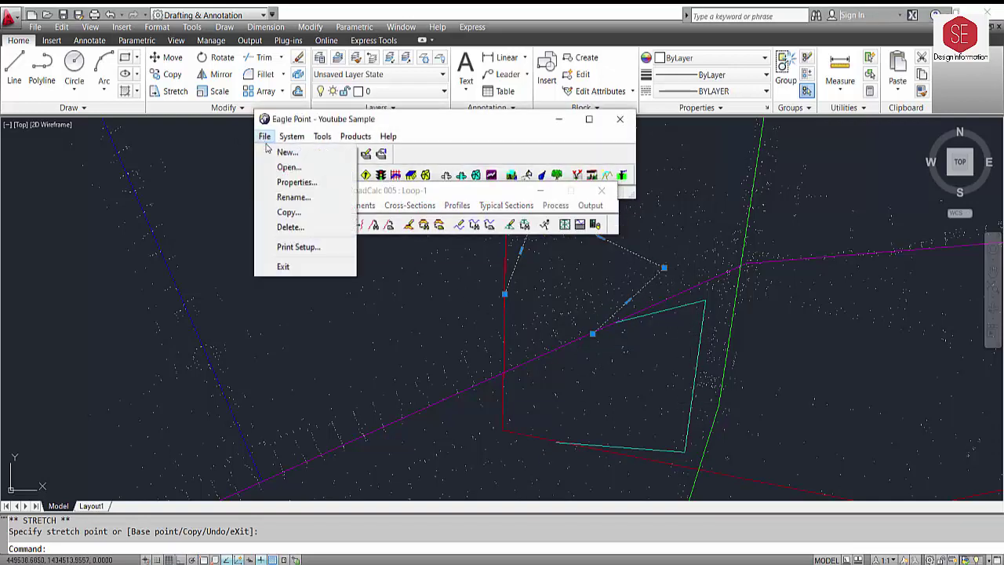
left_click(276, 150)
left_click(506, 378)
type("Loop-02")
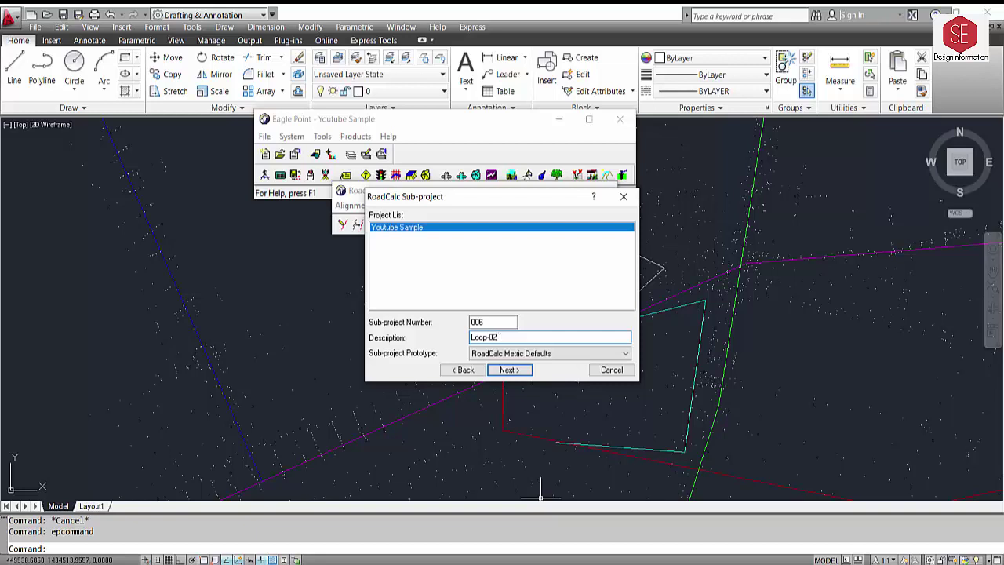
left_click(510, 370)
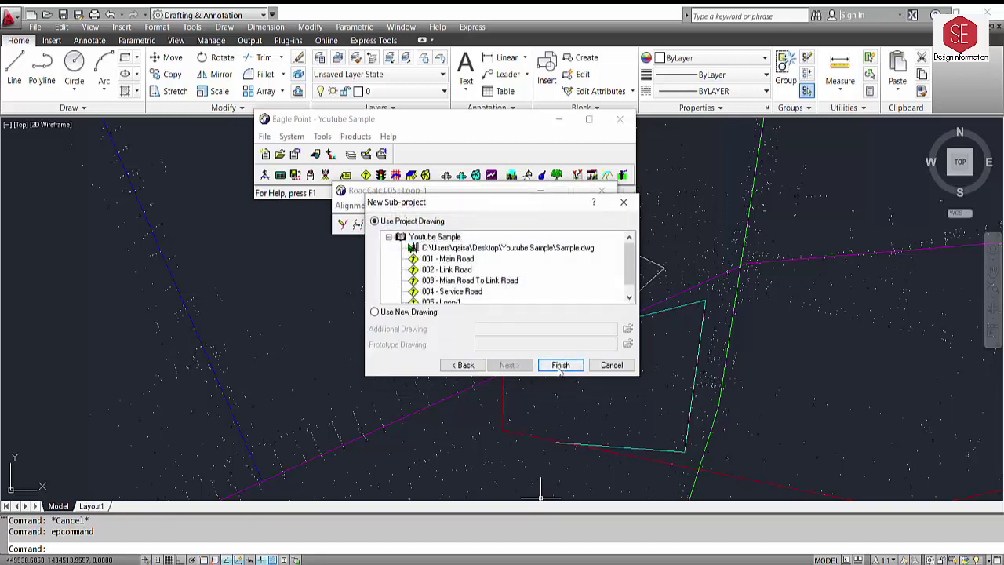
left_click(553, 366)
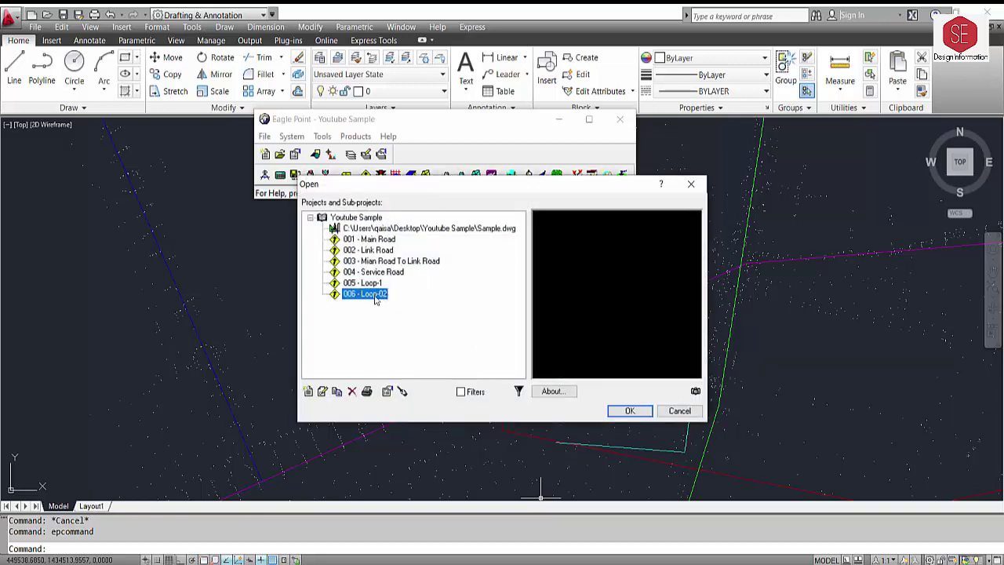
left_click(629, 410)
left_click(355, 205)
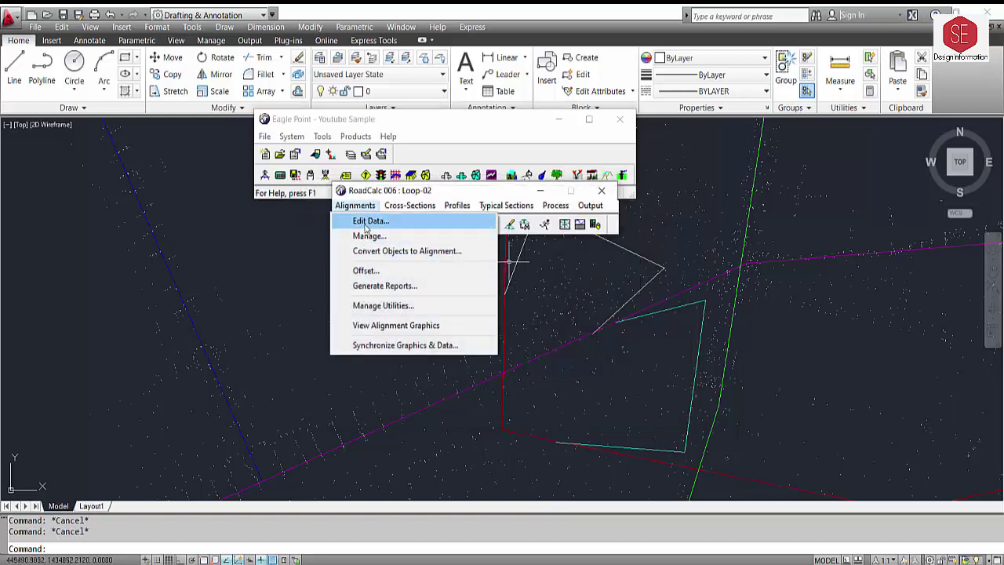
Add Loop-02's first PI by snapping to the polyline's start vertex on the red line
left_click(366, 226)
left_click_drag(427, 204, 161, 161)
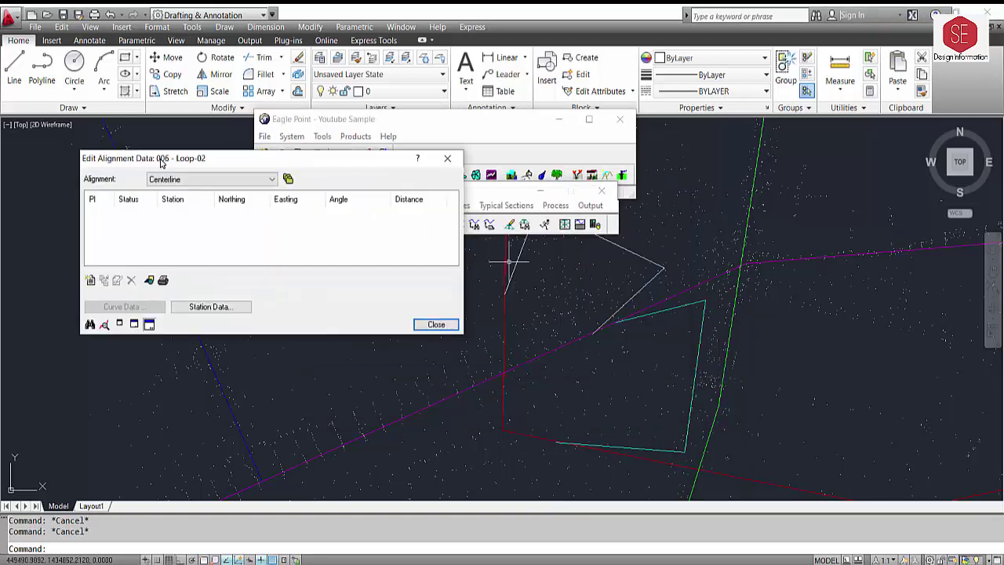
middle_click_drag(622, 302, 816, 316)
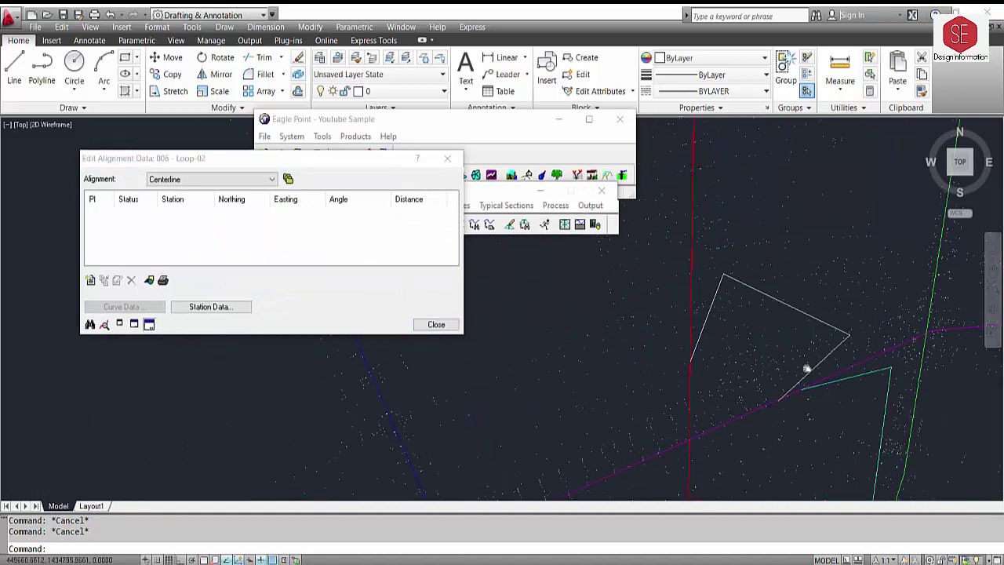
left_click(94, 281)
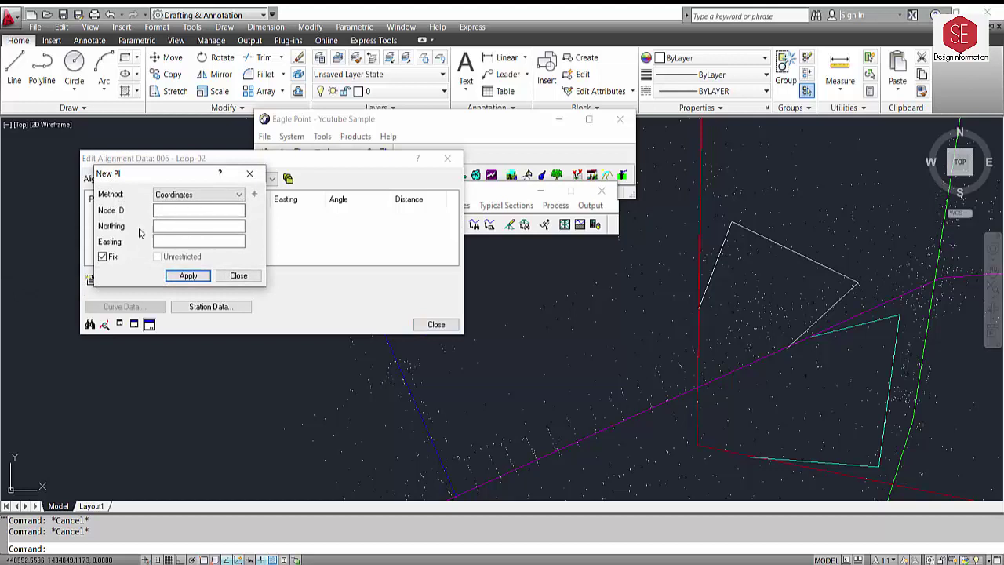
left_click(167, 225)
left_click(256, 196)
scroll(698, 309, "up", 2)
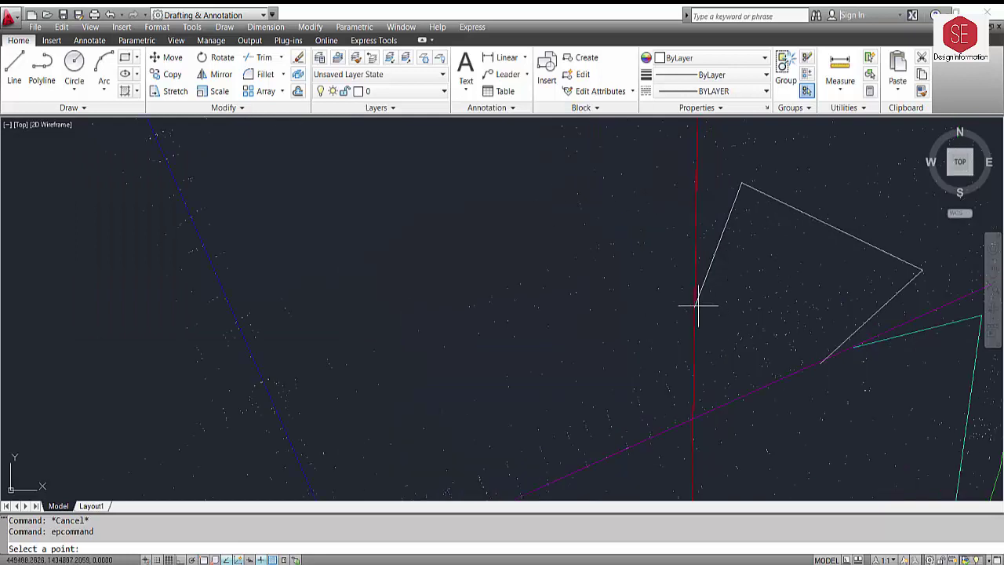
key("F3")
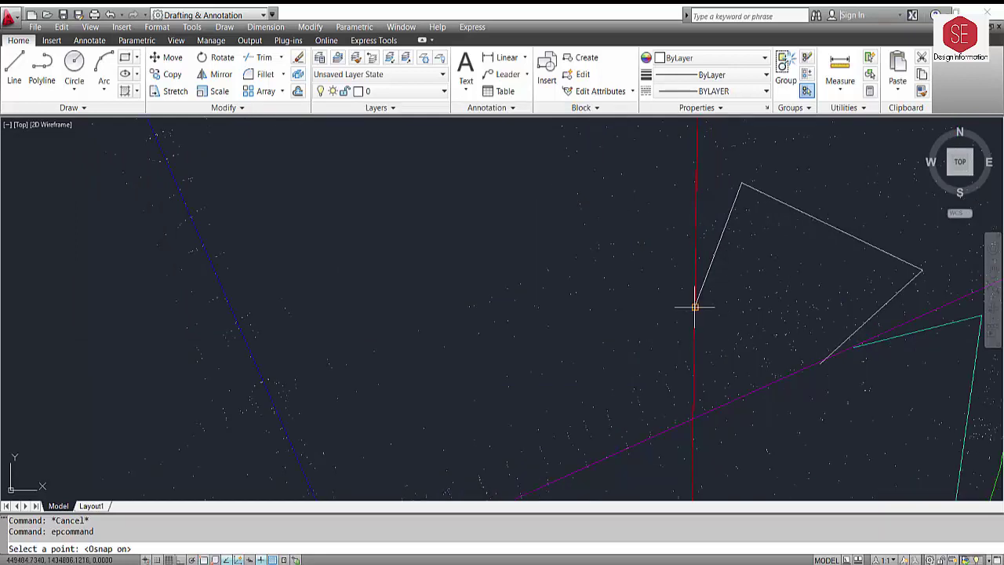
left_click(695, 305)
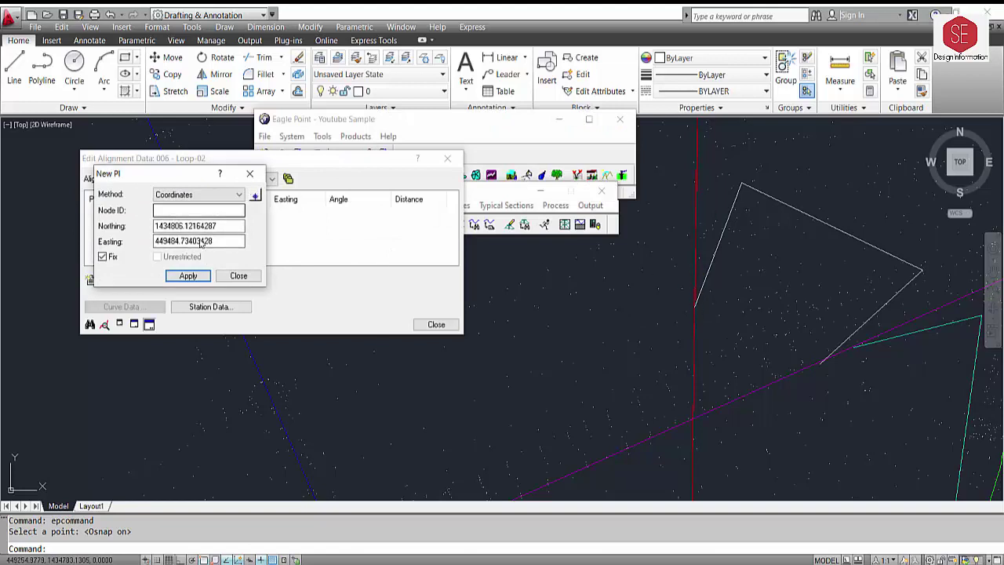
left_click(200, 277)
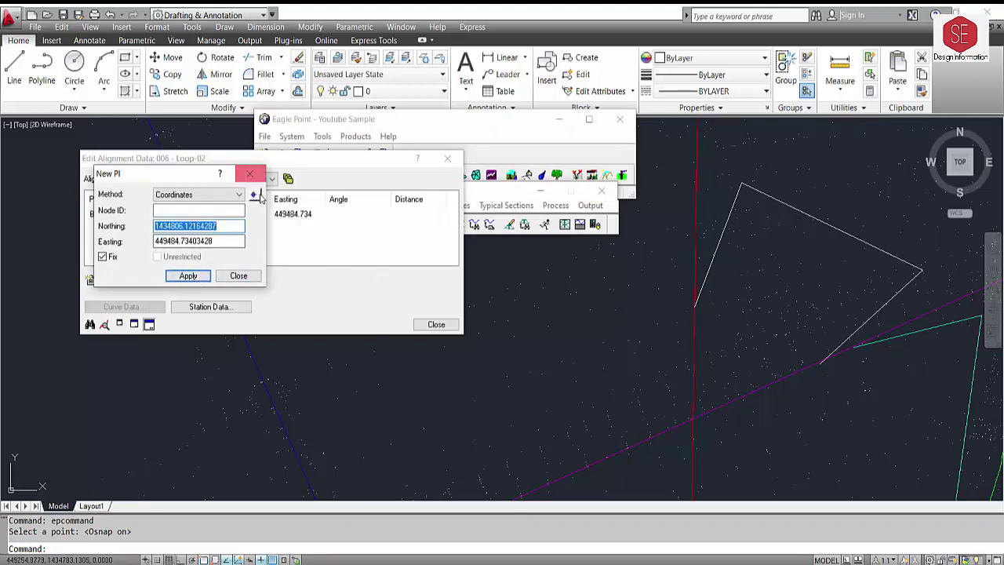
Add PIs at the polyline's top, eastern and end vertices, ending at station 0+485.678
left_click(249, 173)
left_click(741, 183)
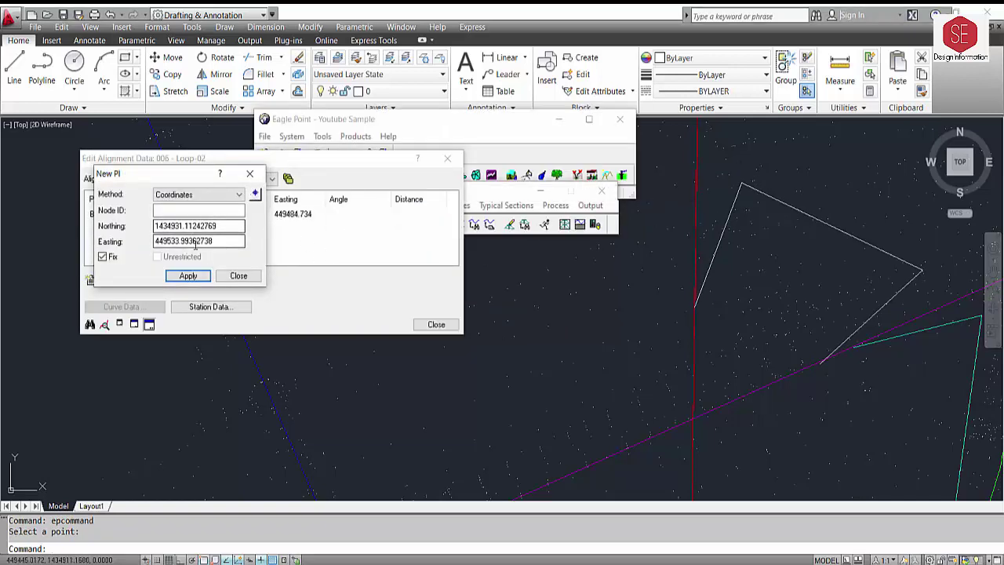
left_click(188, 275)
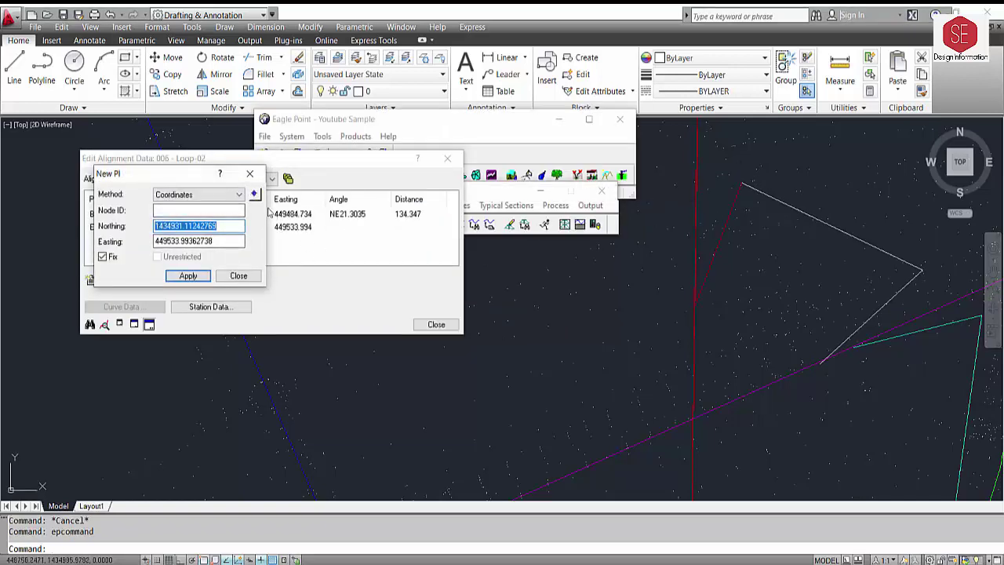
left_click(255, 193)
left_click(921, 269)
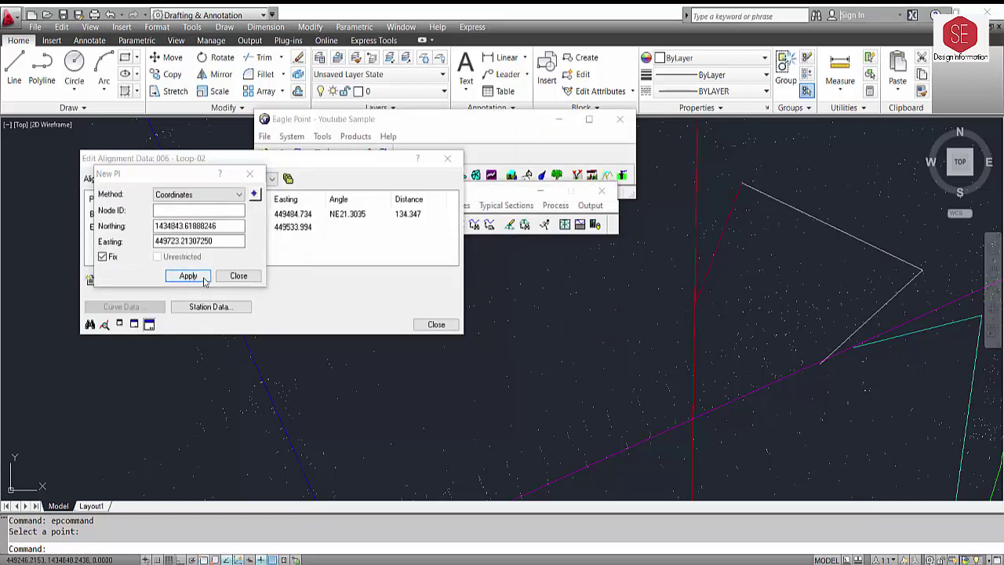
left_click(188, 276)
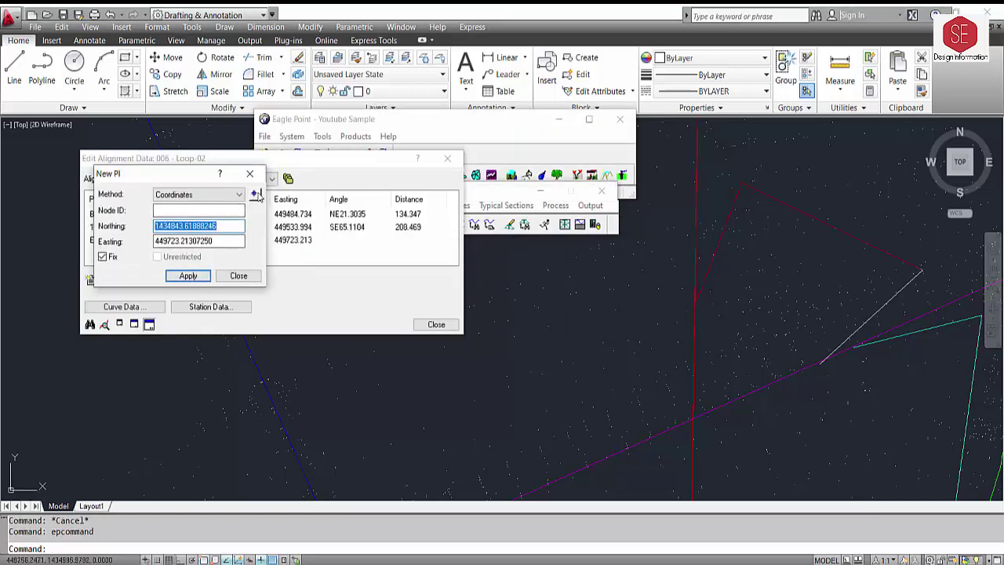
left_click(255, 192)
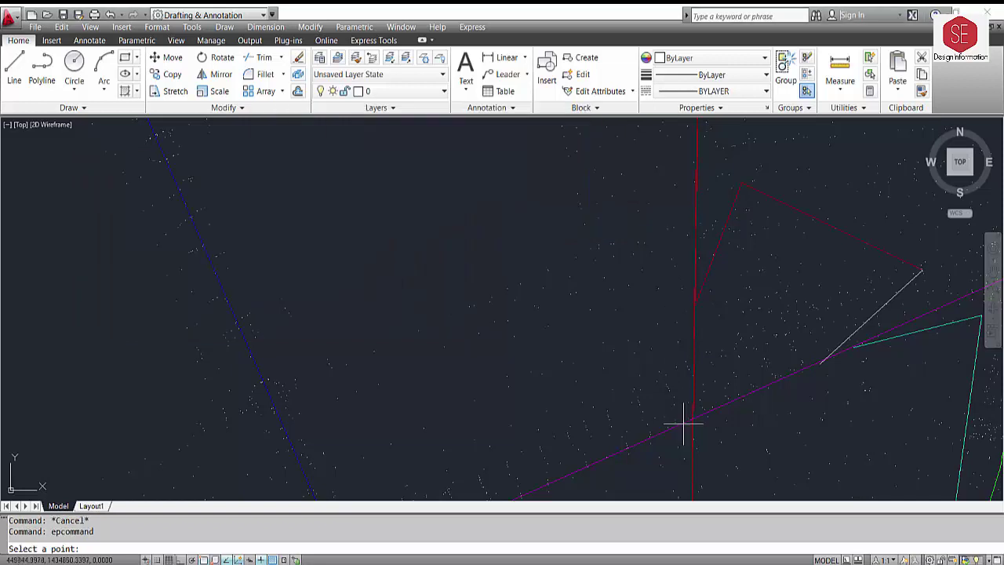
left_click(819, 363)
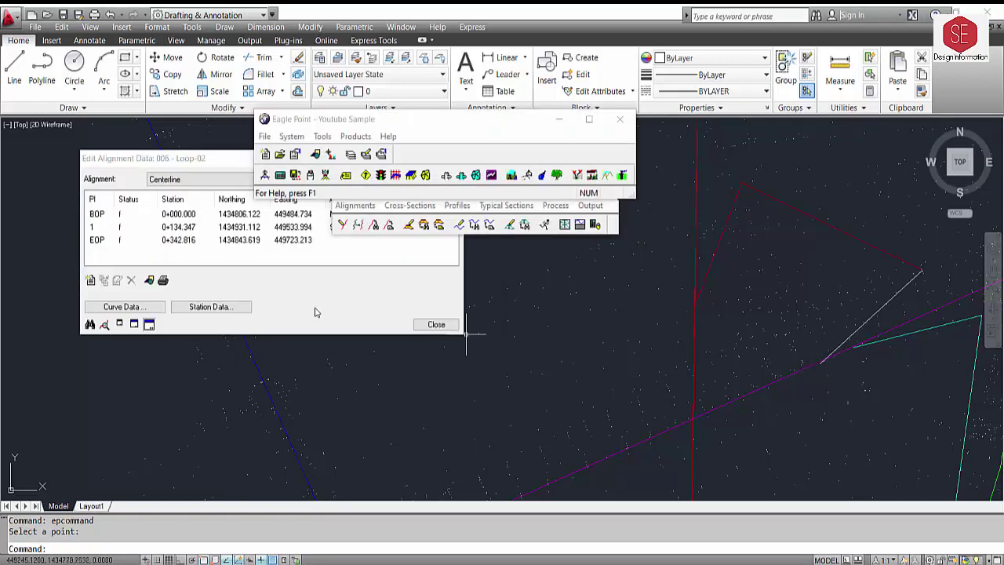
left_click(188, 276)
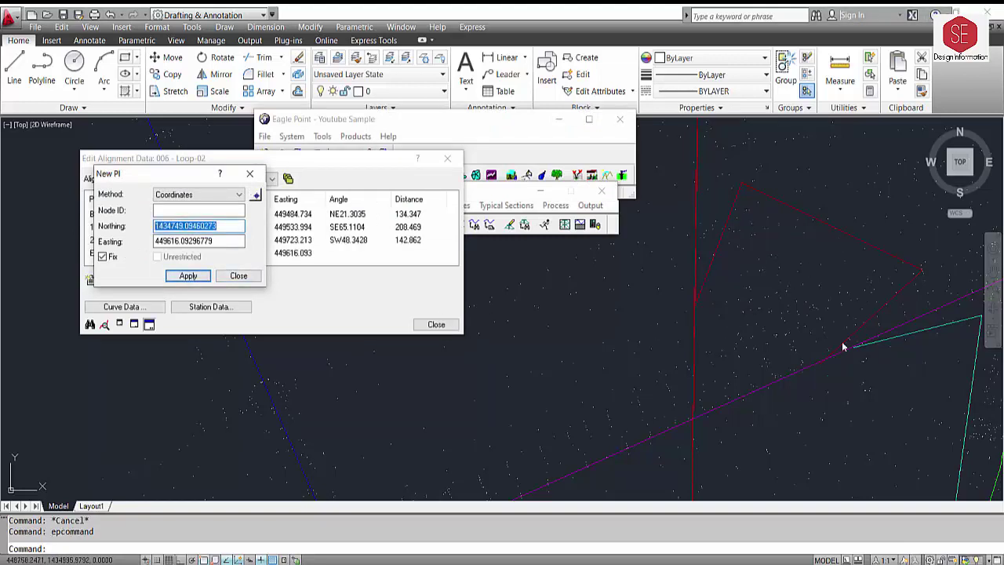
left_click(238, 276)
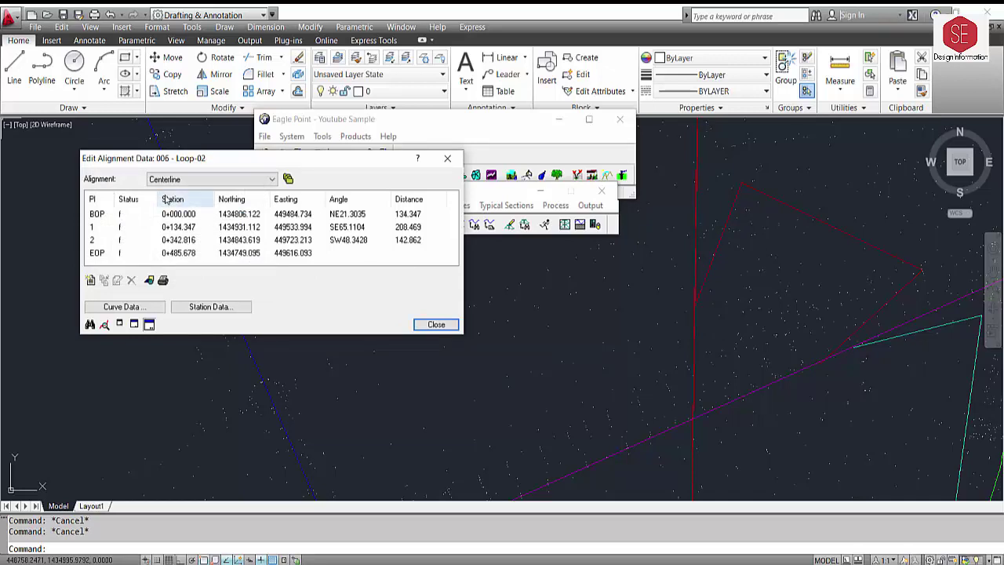
Set the Loop-02 alignment line colour to 4 - Cyan and close its data editor
left_click(149, 280)
left_click(275, 243)
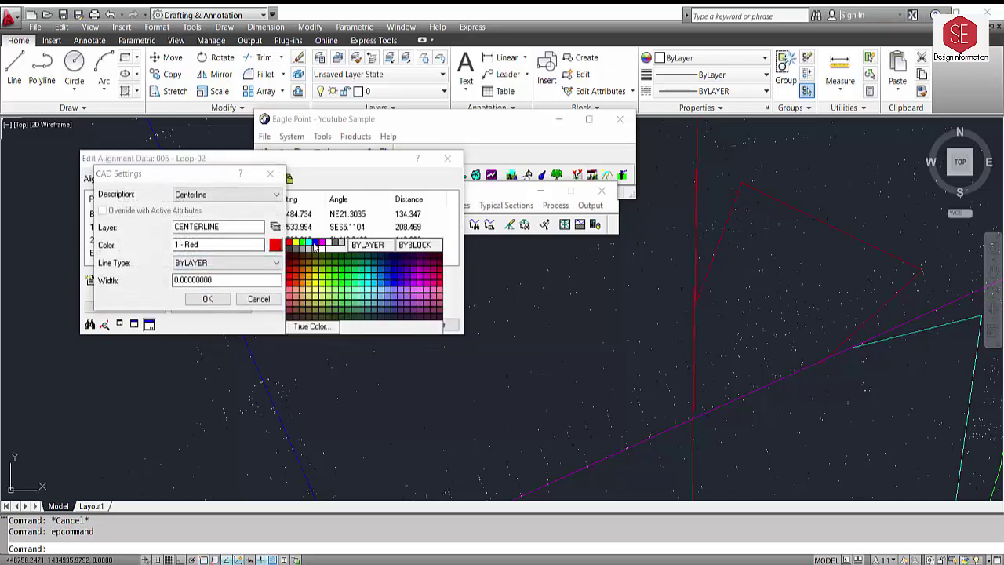
left_click(312, 243)
left_click(207, 299)
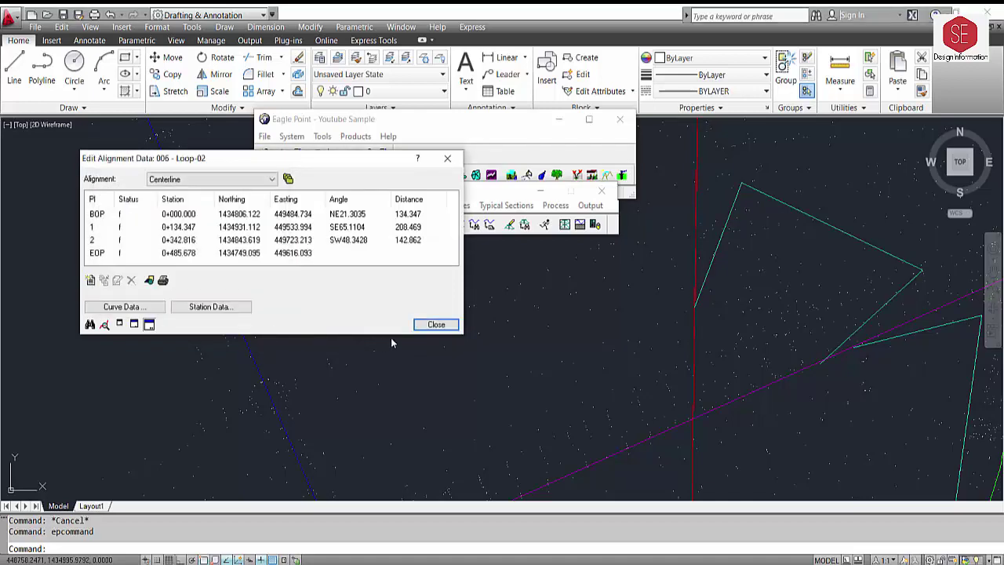
left_click(434, 325)
Orbit and pan the view to show both cyan loop centerlines beside the road junction
scroll(502, 338, "down", 4)
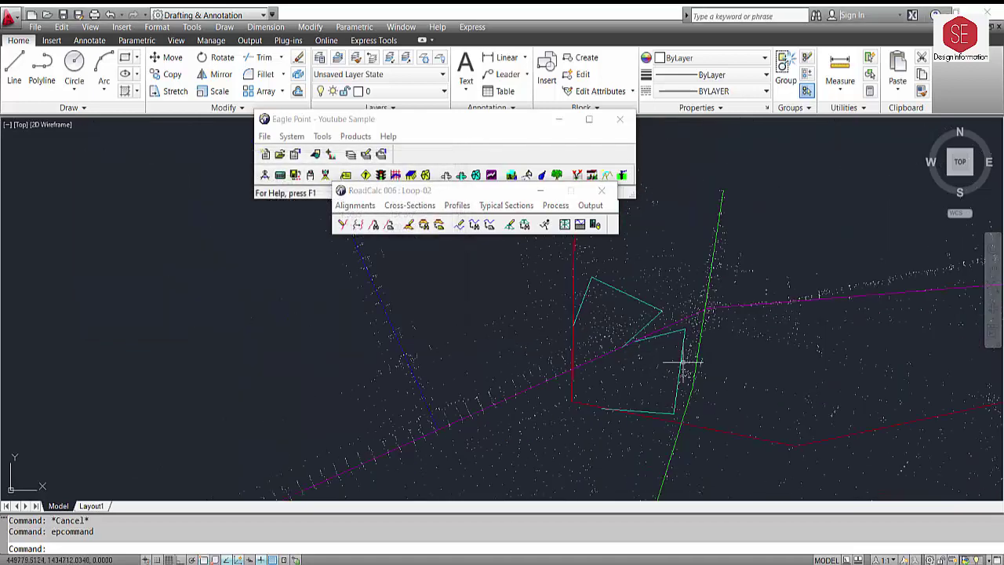
mouse_move(682, 363)
middle_mouse_down("shift")
mouse_move(721, 343)
mouse_move(719, 366)
middle_mouse_up("shift")
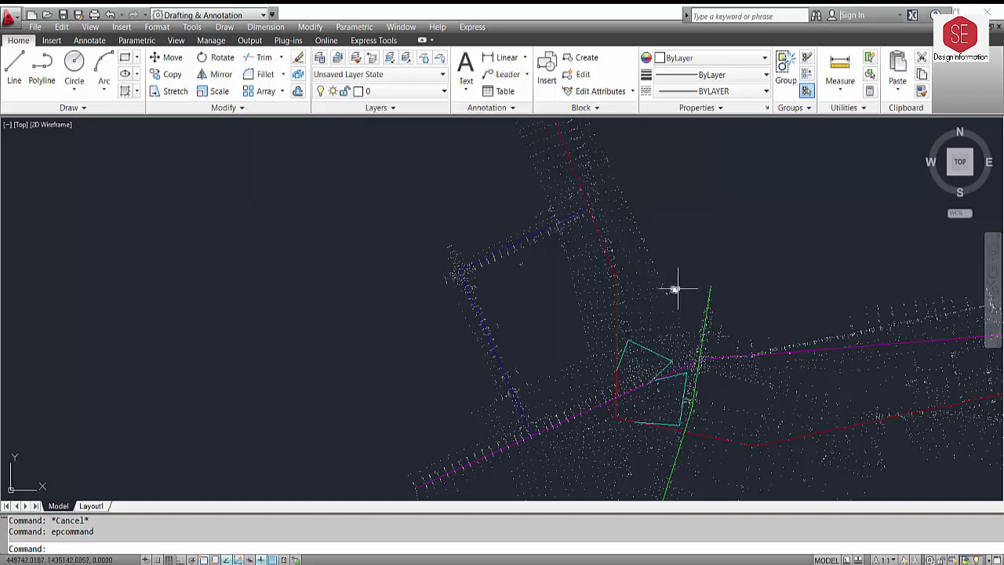
middle_click_drag(672, 286, 556, 251)
scroll(604, 410, "up", 2)
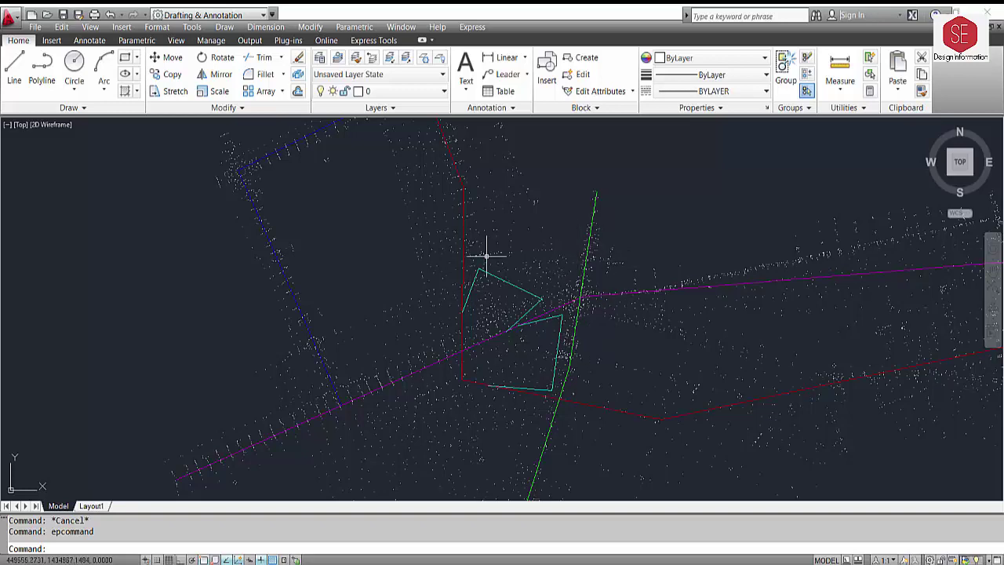
middle_click_drag(471, 235, 481, 269)
left_click(462, 249)
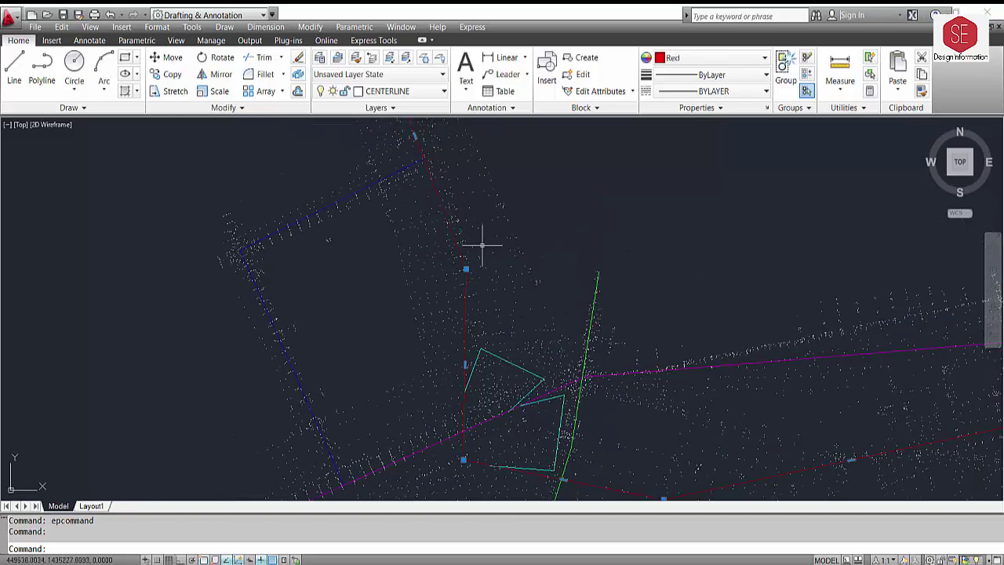
middle_click_drag(676, 447, 618, 327)
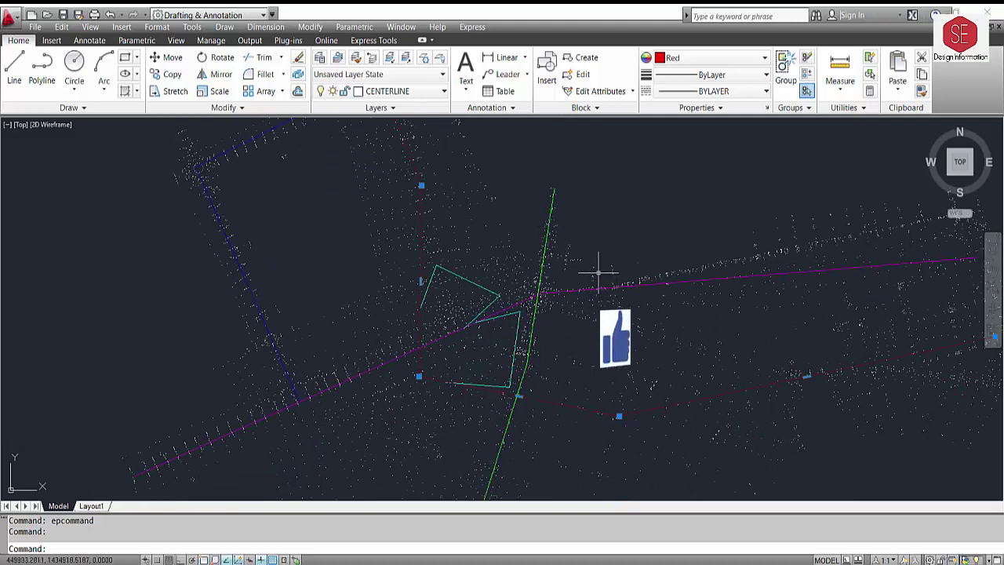
key("Escape")
middle_click_drag(448, 231, 466, 299)
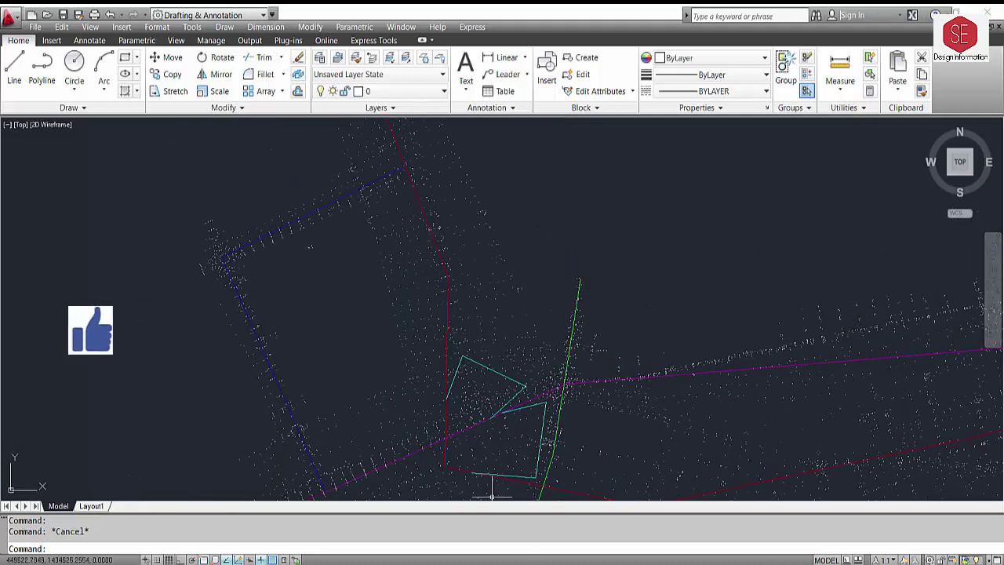
Close the Loop-02 window and open the 001 - Main Road sub-project
left_click(601, 191)
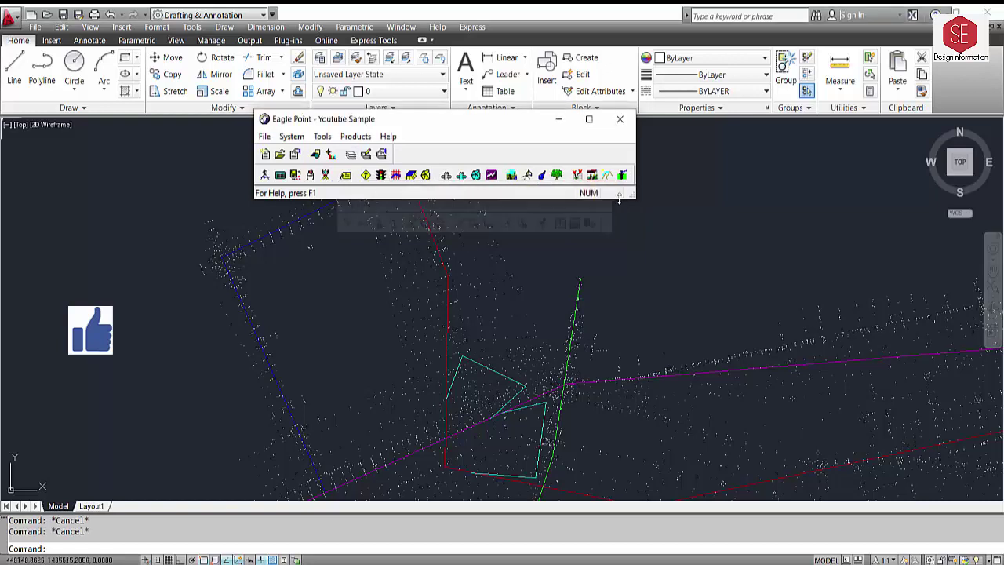
left_click(265, 137)
left_click(275, 164)
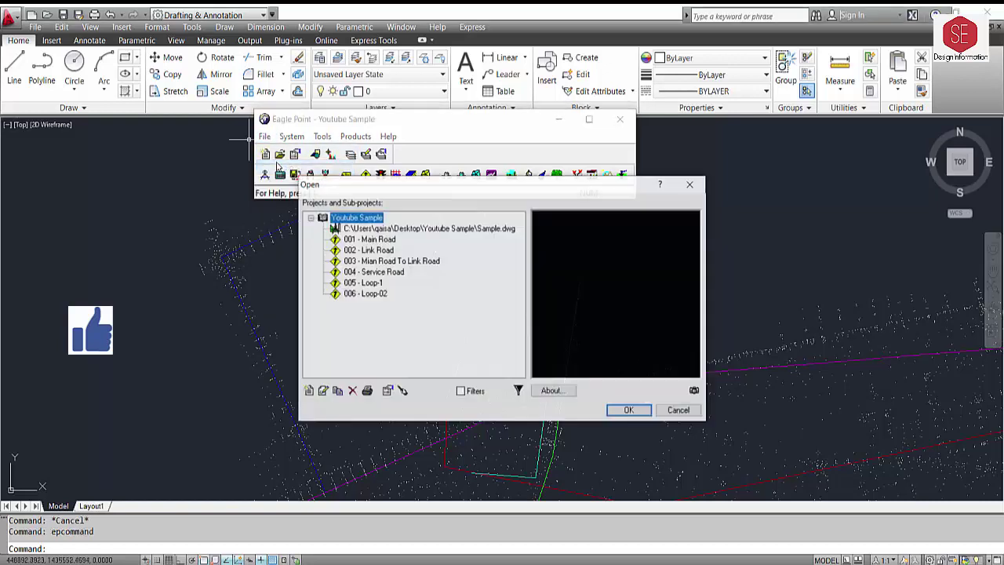
left_click(363, 242)
left_click(367, 251)
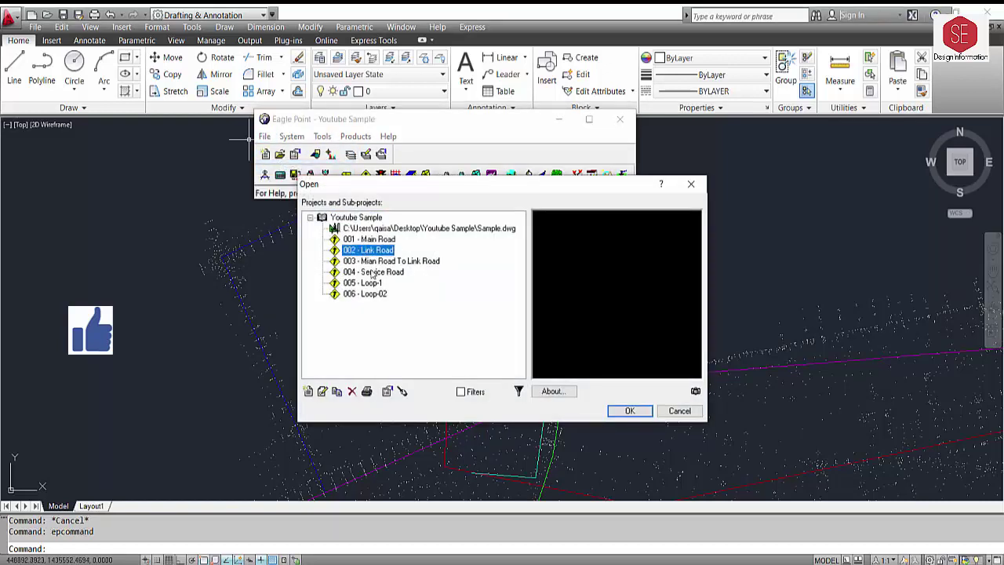
left_click(374, 264)
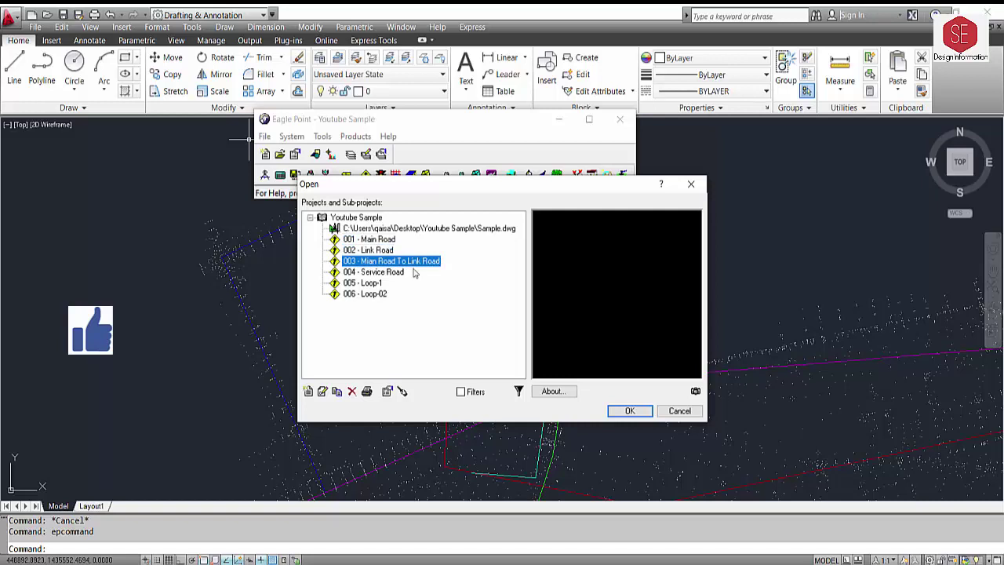
left_click(368, 283)
left_click(372, 296)
left_click(374, 240)
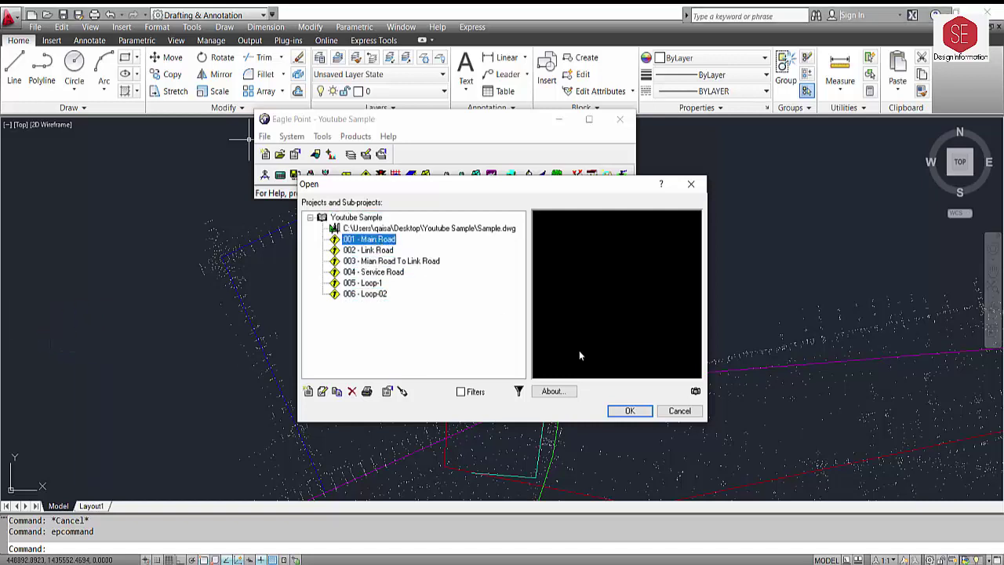
left_click(629, 410)
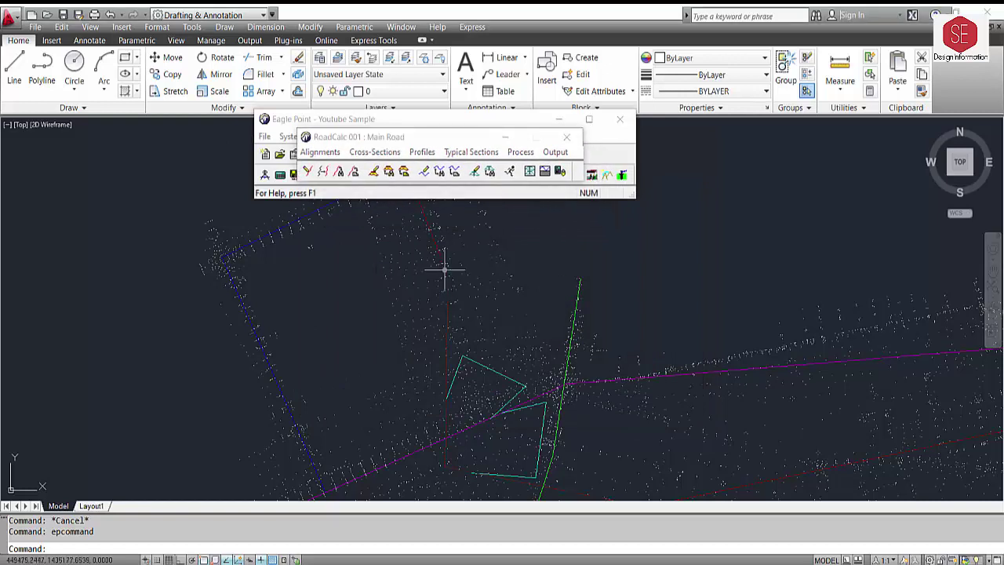
Bring up the Main Road centerline alignment PI data
left_click(320, 152)
left_click(336, 169)
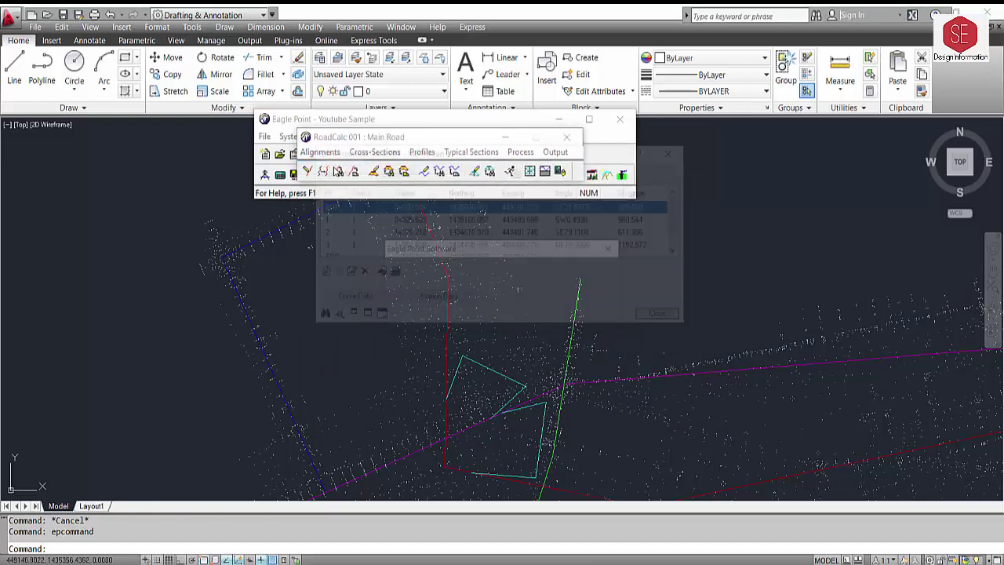
left_click(416, 222)
Review the Main Road PI rows and open horizontal curve data for PI 3
left_click(414, 234)
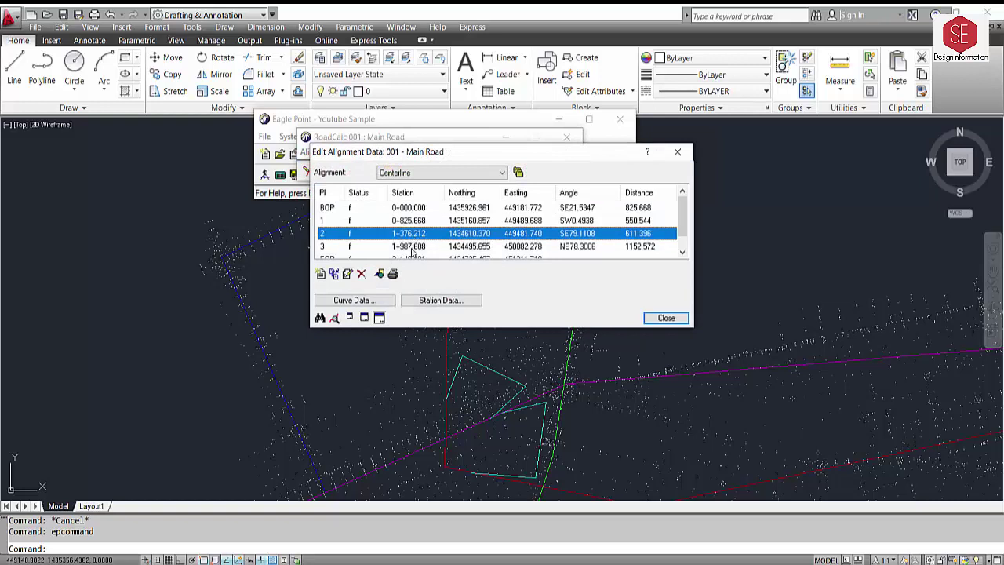
left_click(414, 247)
left_click(407, 223)
left_click(407, 233)
left_click(407, 247)
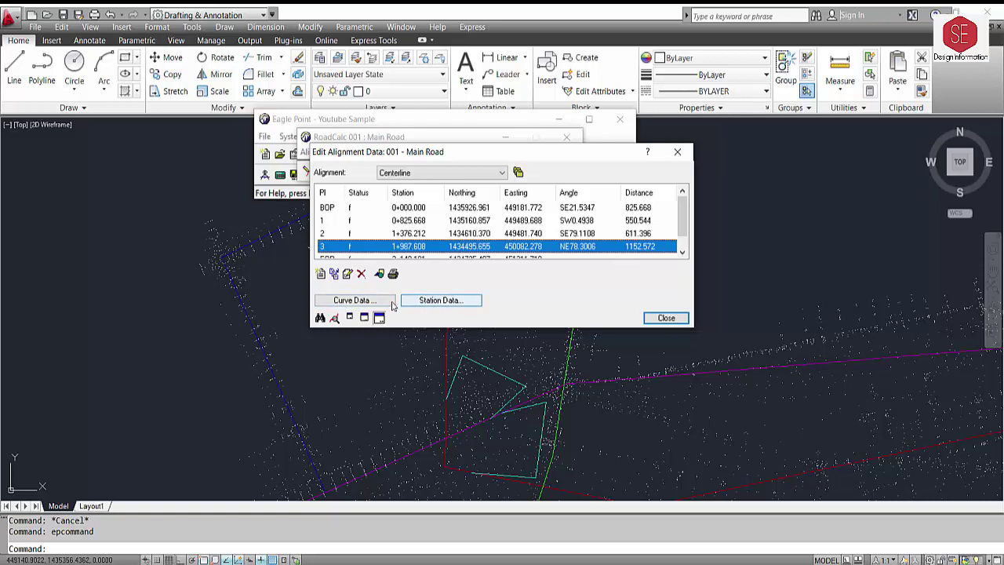
left_click(366, 301)
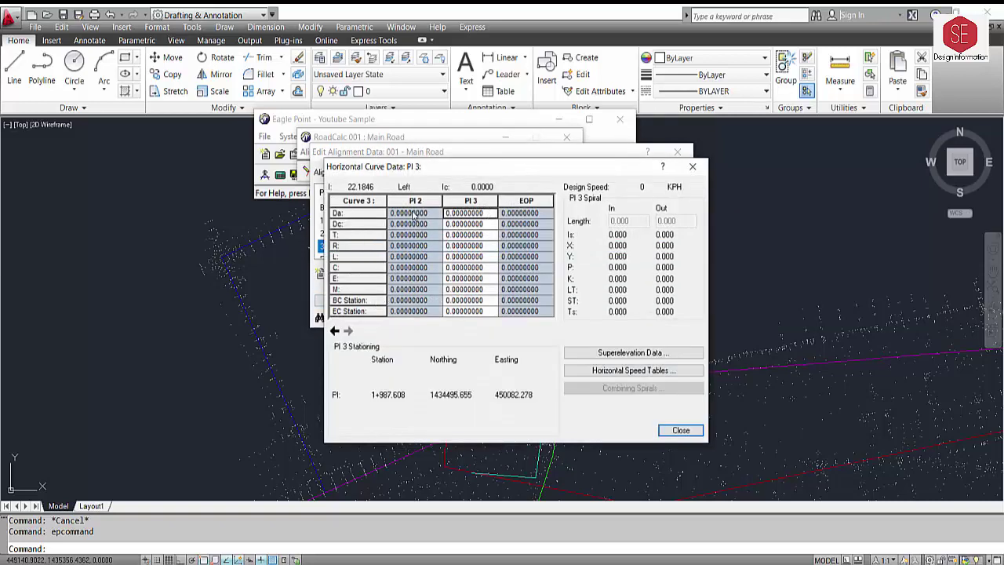
Step through the curve data for PIs 1–3, ending on PI 1
left_click(334, 331)
left_click(335, 331)
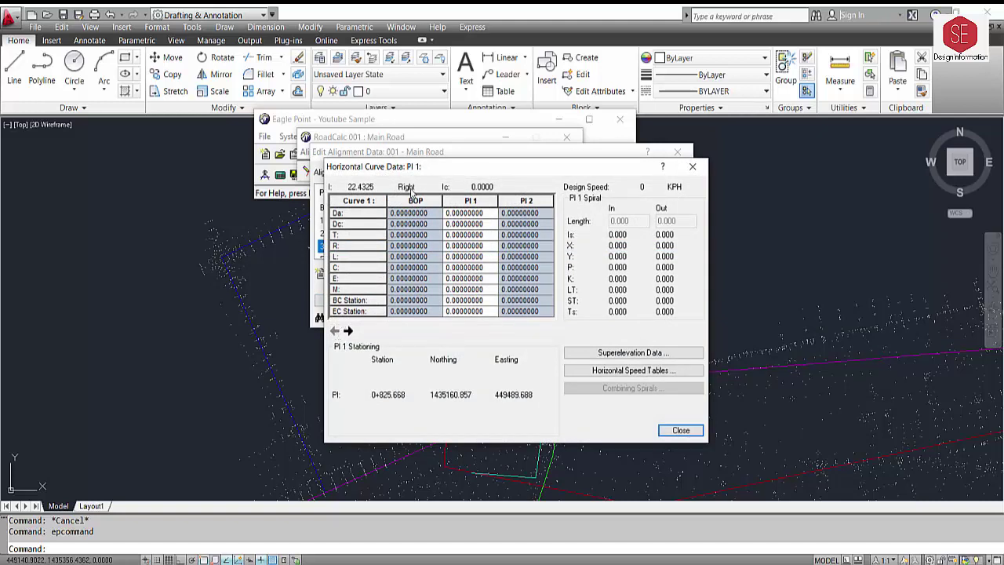
left_click(347, 330)
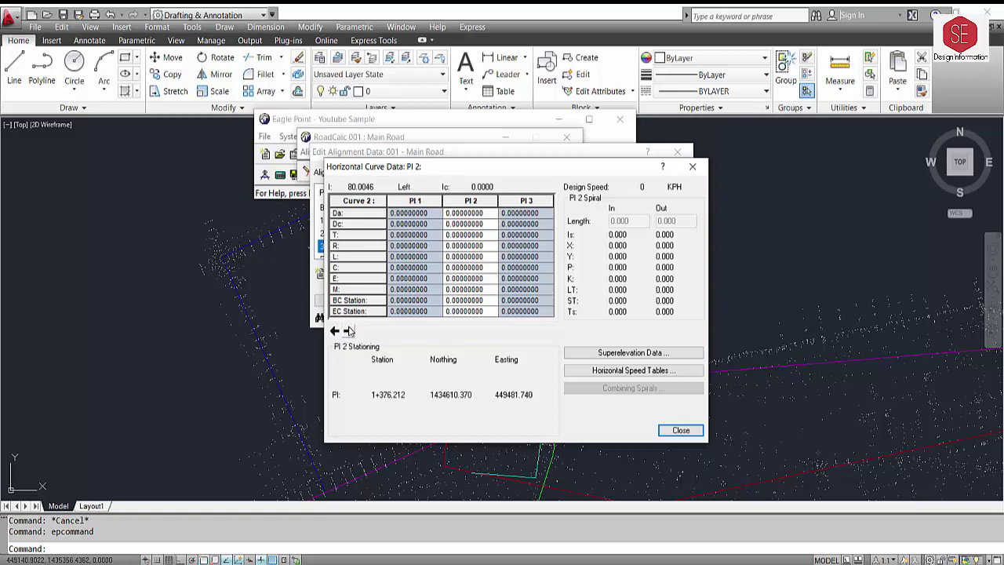
left_click(347, 330)
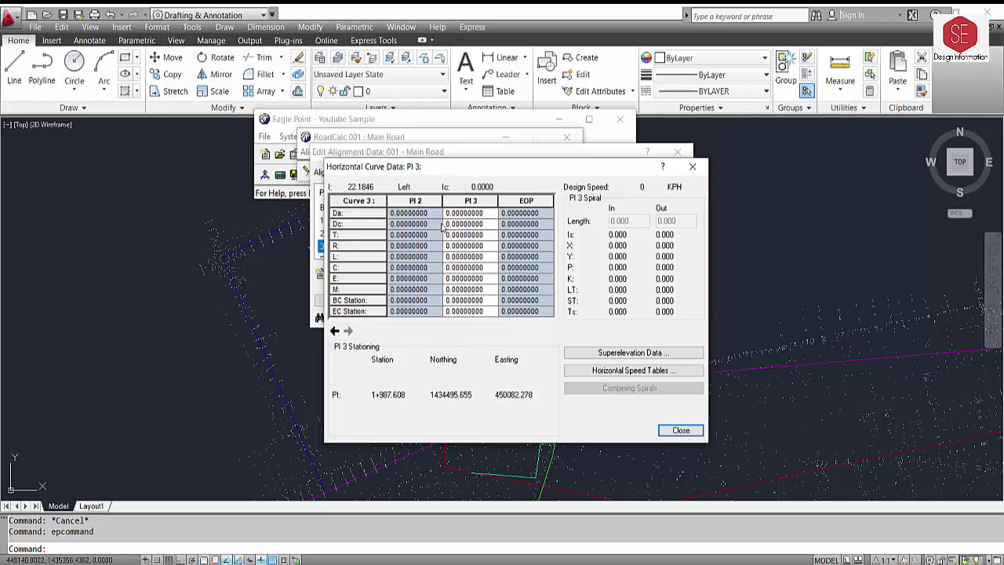
left_click(335, 331)
left_click(335, 331)
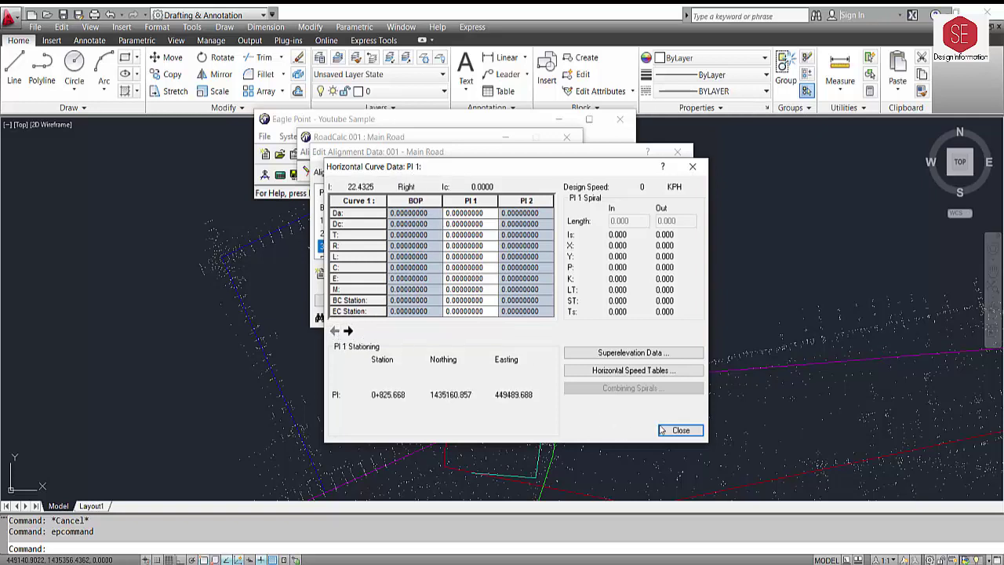
Move the curve data dialog aside and select the red Main Road centerline in the drawing
left_click_drag(575, 167, 414, 158)
scroll(855, 306, "down", 5)
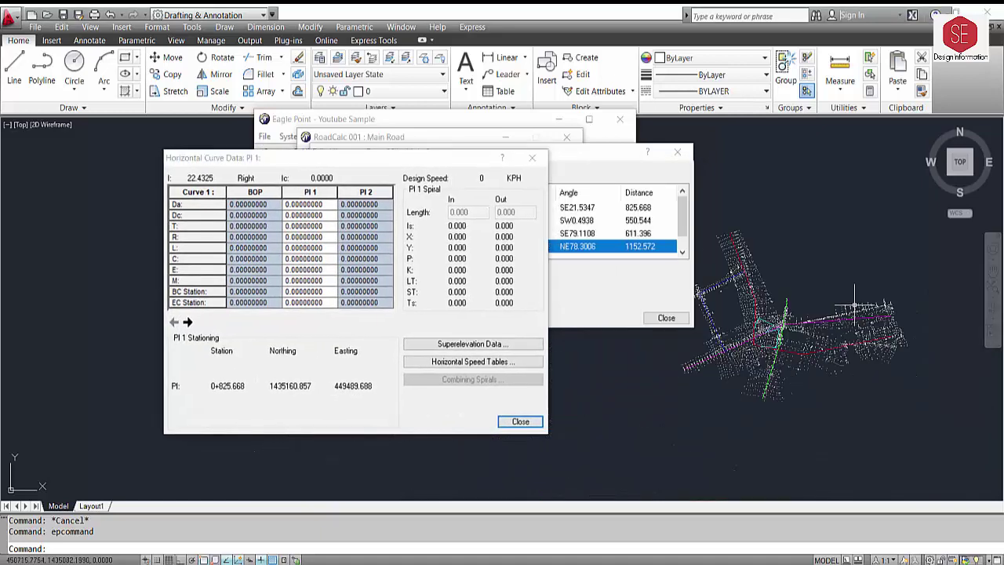
scroll(752, 287, "up", 3)
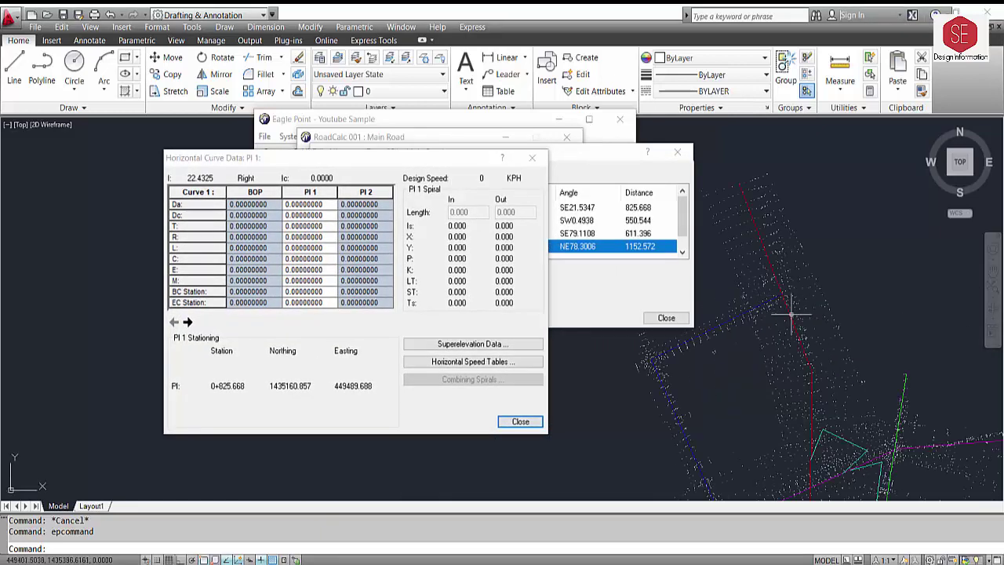
scroll(791, 314, "up", 1)
left_click(812, 367)
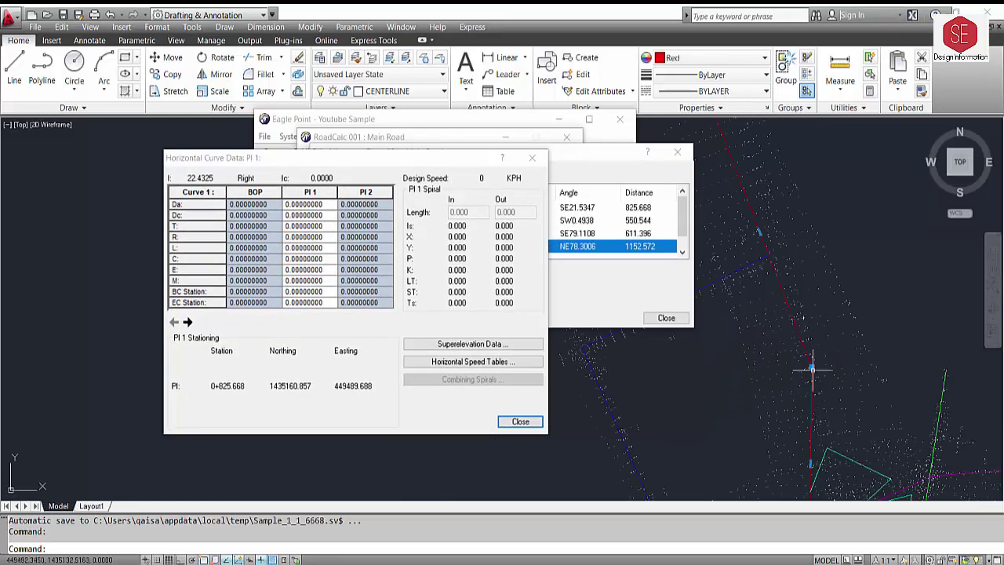
left_click(234, 162)
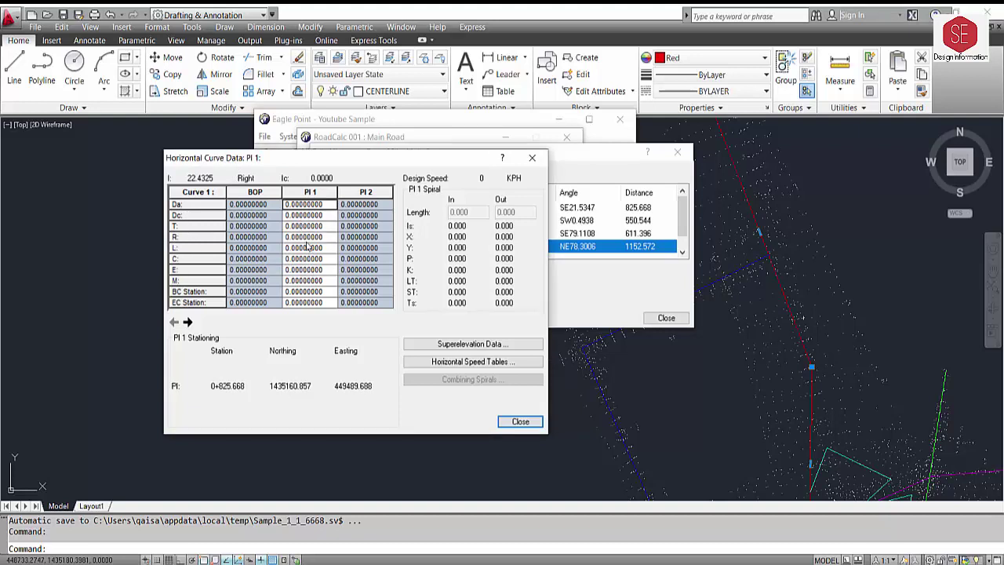
Try a 500 radius and then a 150 tangent length on PI 1's curve
left_click(303, 238)
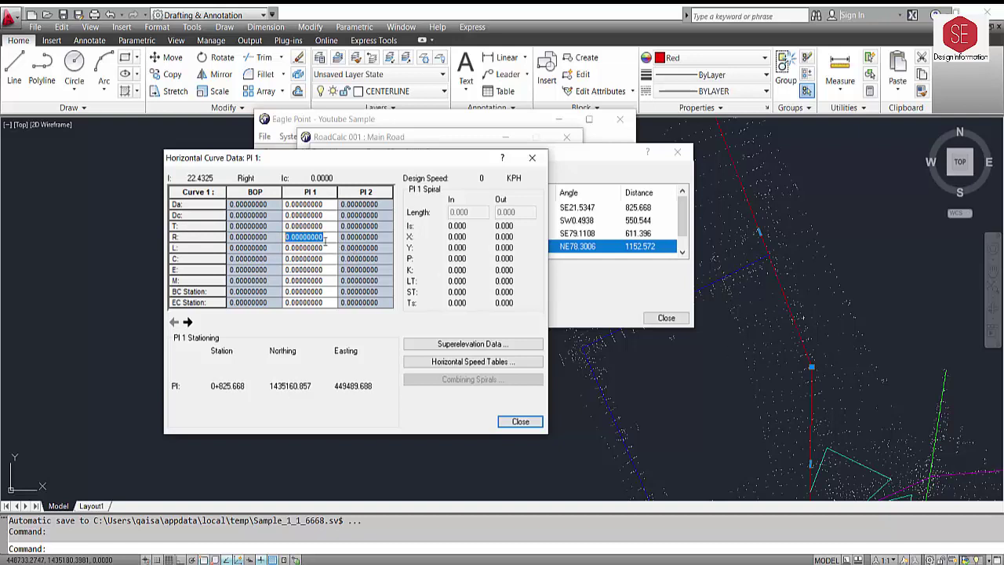
type("500")
key("Return")
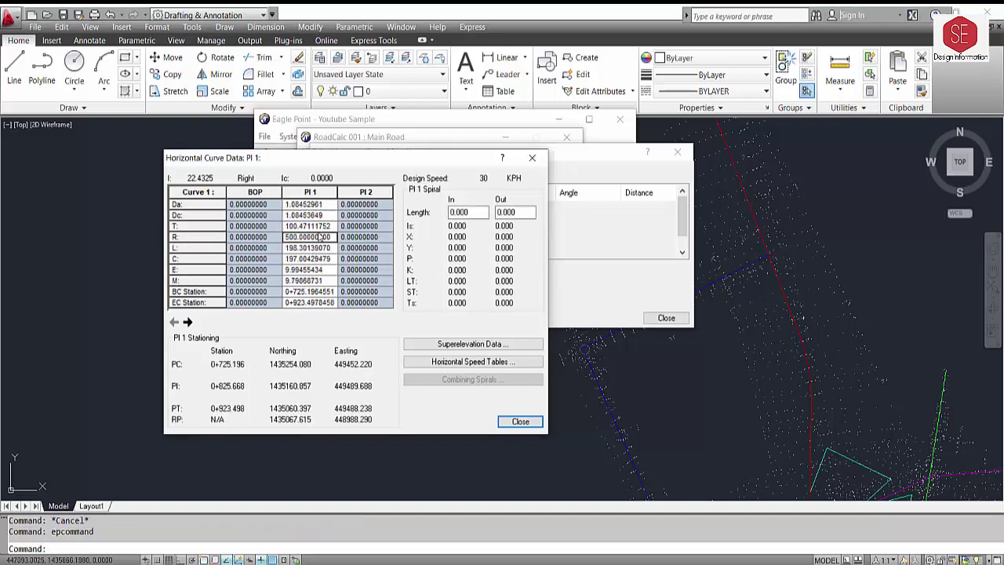
left_click(293, 225)
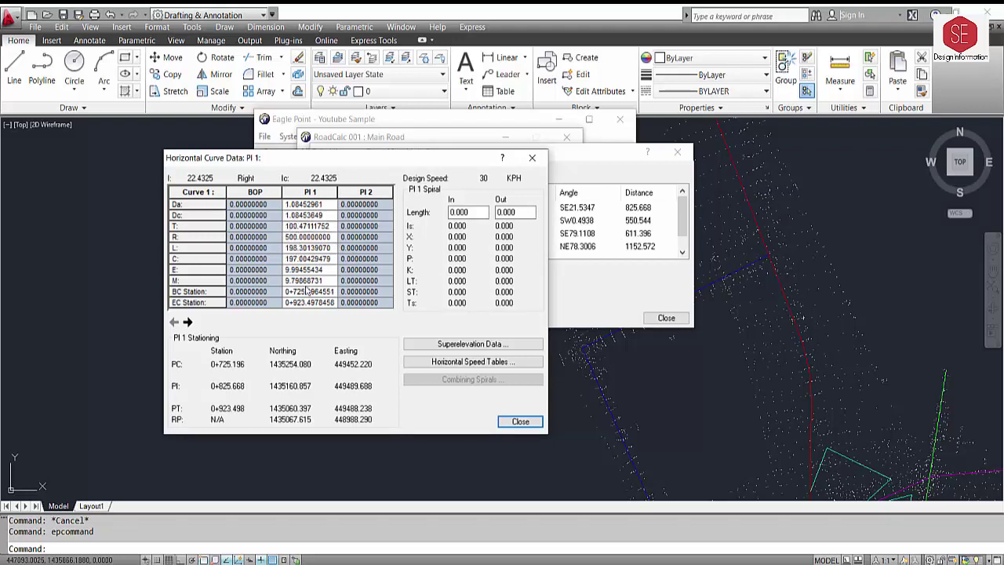
left_click(801, 345)
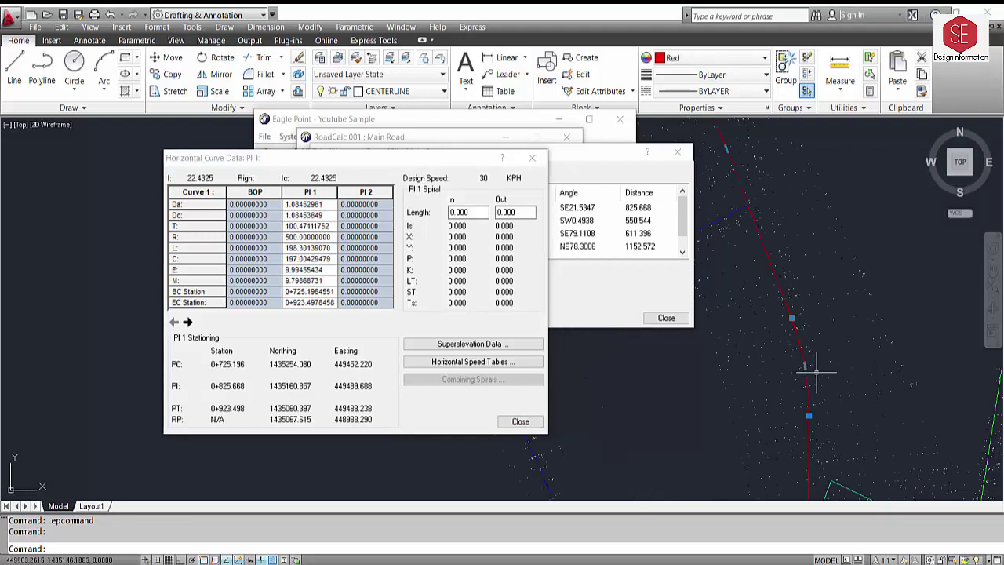
scroll(804, 352, "up", 1)
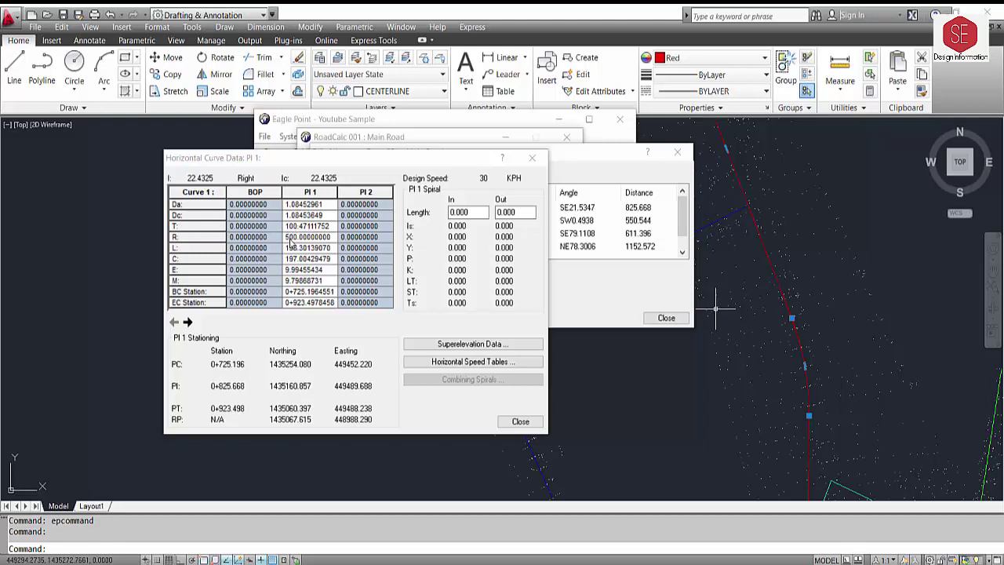
left_click(173, 221)
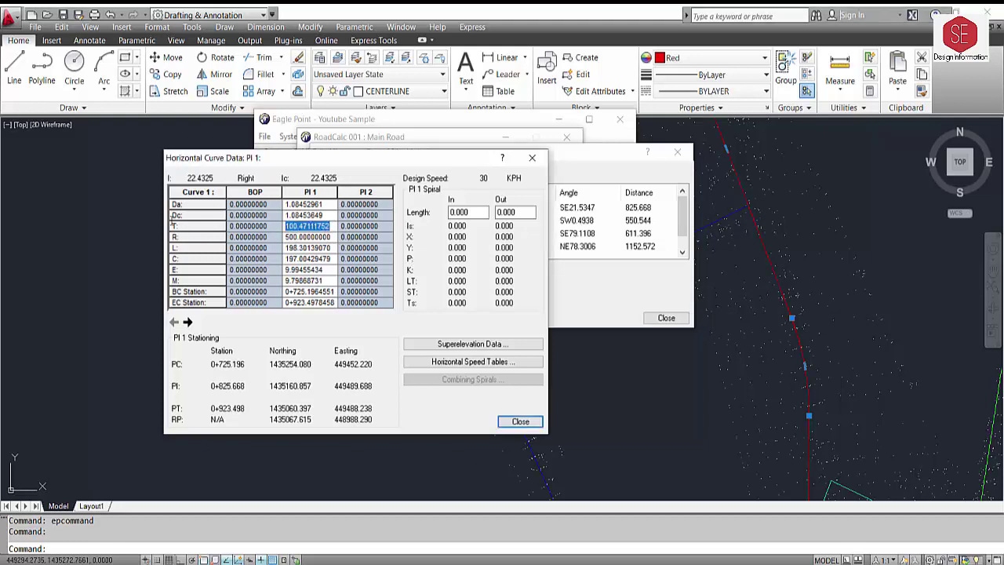
type("150")
key("Return")
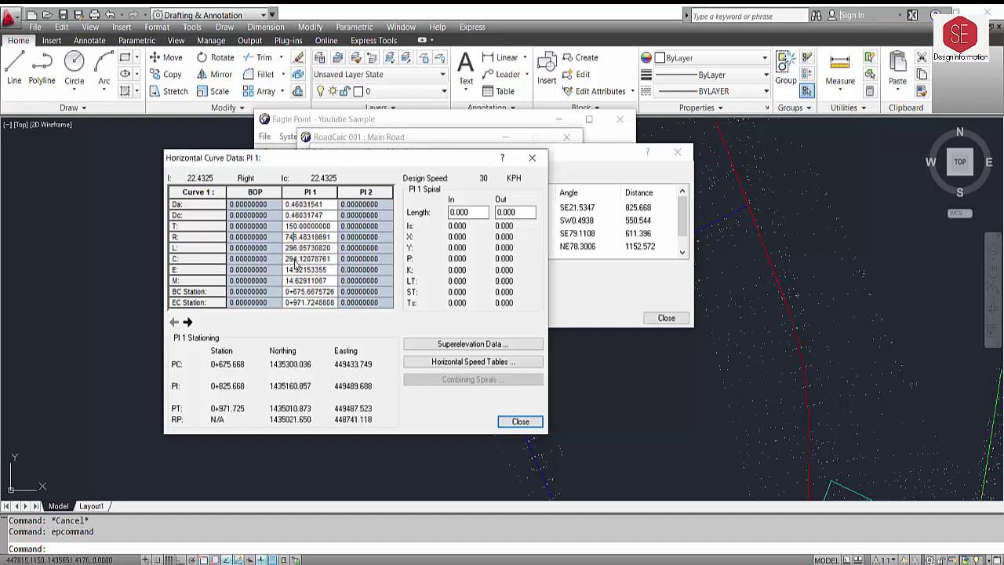
Set PI 1's curve radius to 1000, raising its design speed to 40 KPH
left_click(843, 357)
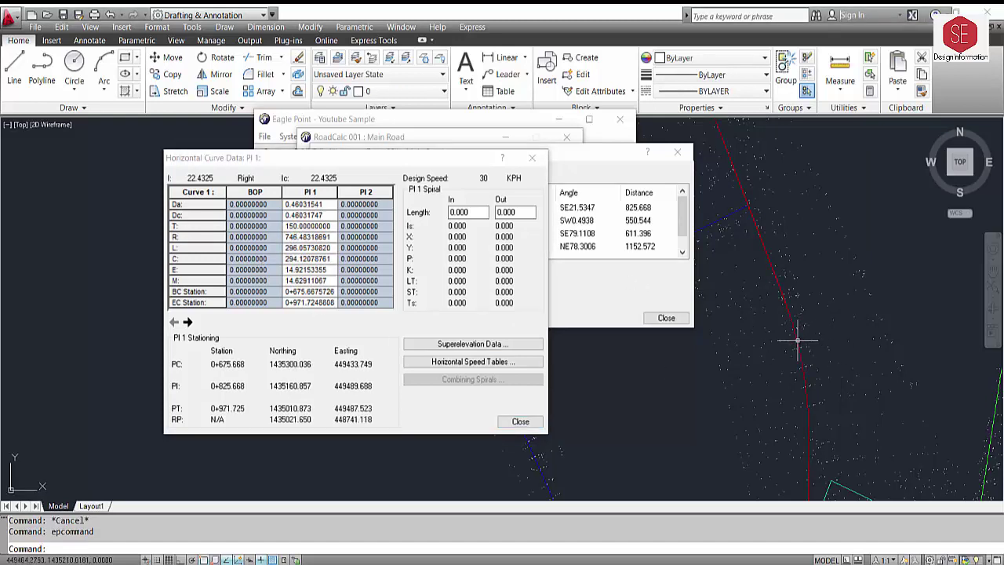
left_click(781, 255)
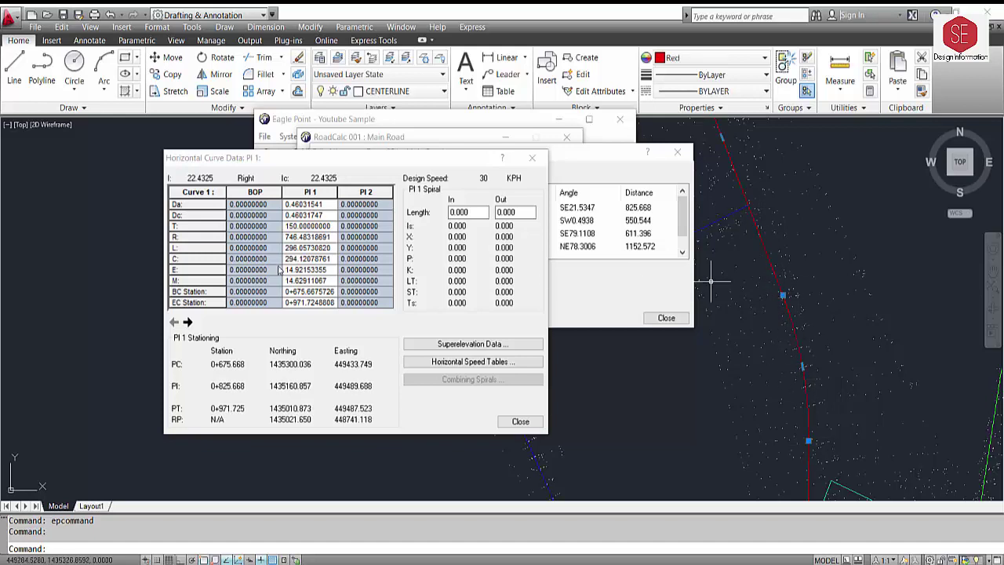
left_click(308, 236)
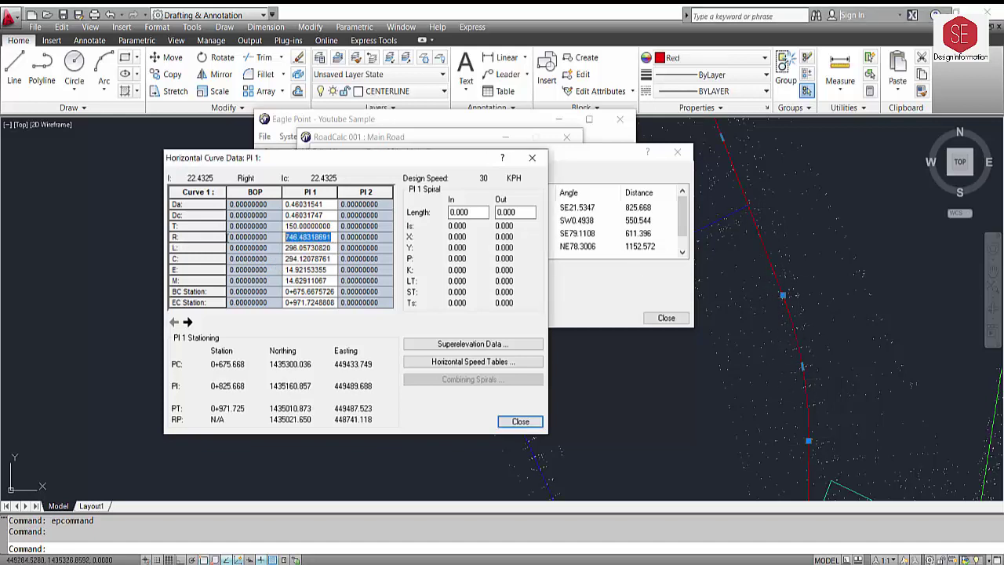
type("1000")
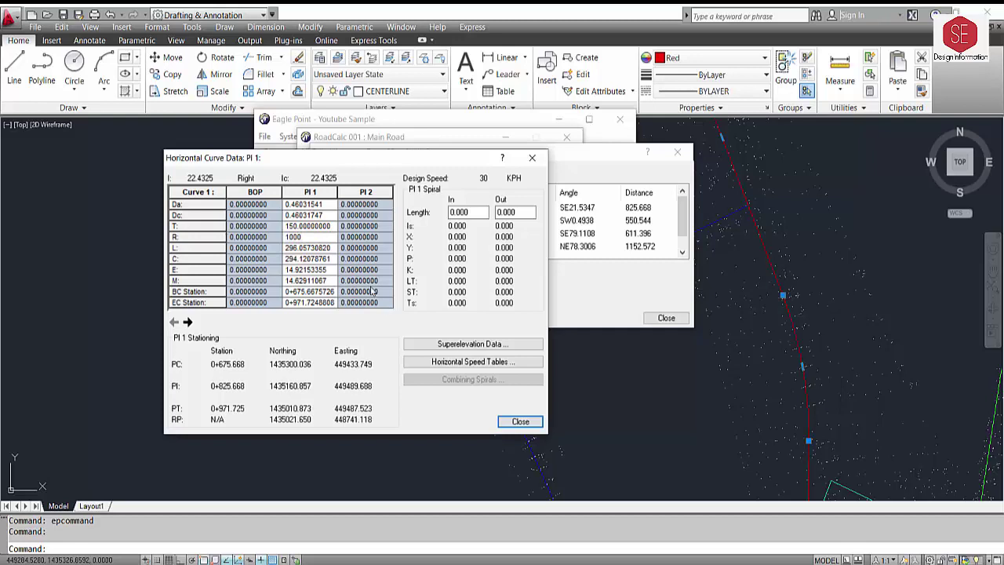
left_click(307, 262)
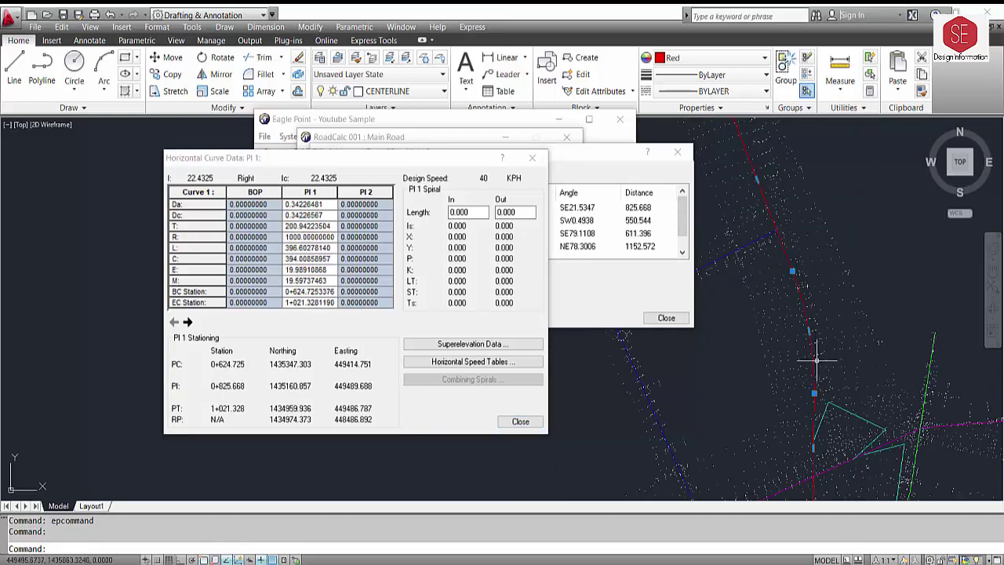
middle_click_drag(846, 394, 843, 263)
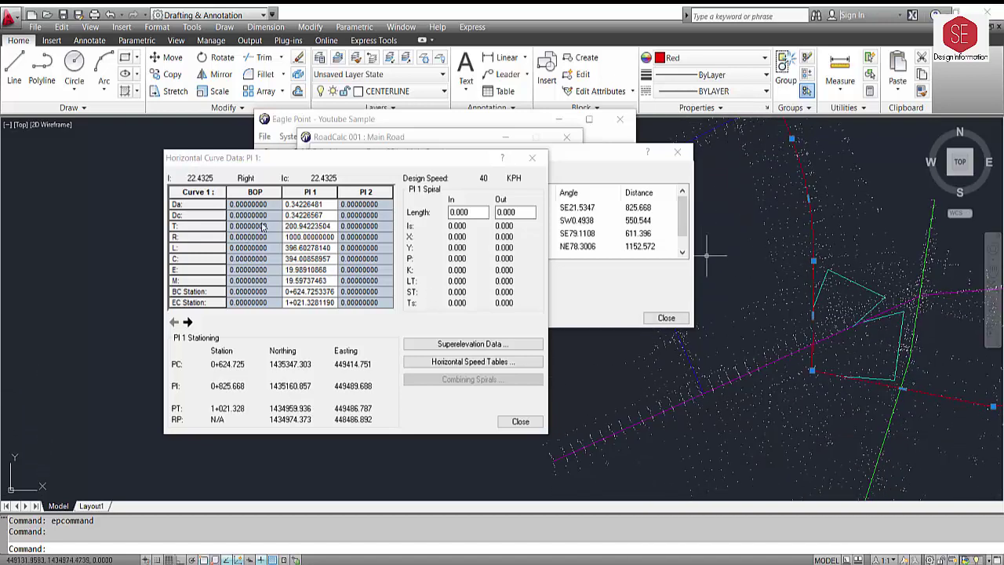
Try a 75 radius on PI 2's curve, then close the curve data window
left_click(187, 321)
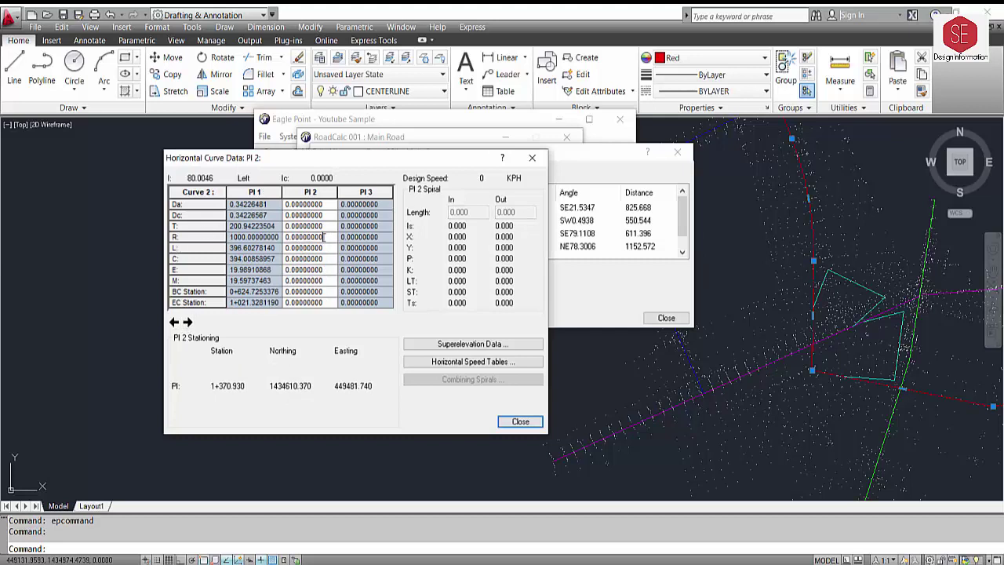
double_click(322, 236)
type("75")
left_click(322, 270)
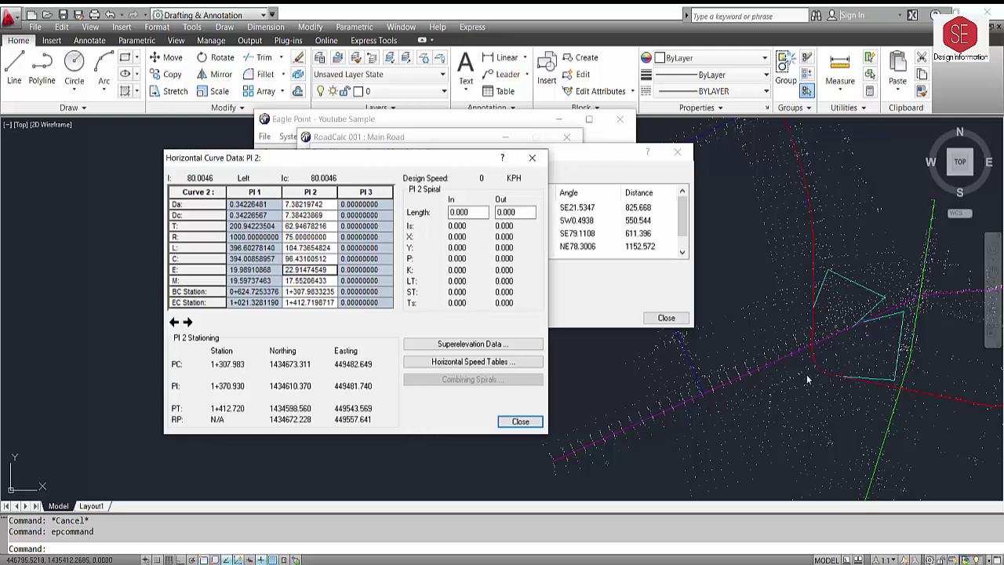
left_click(288, 237)
key("Escape")
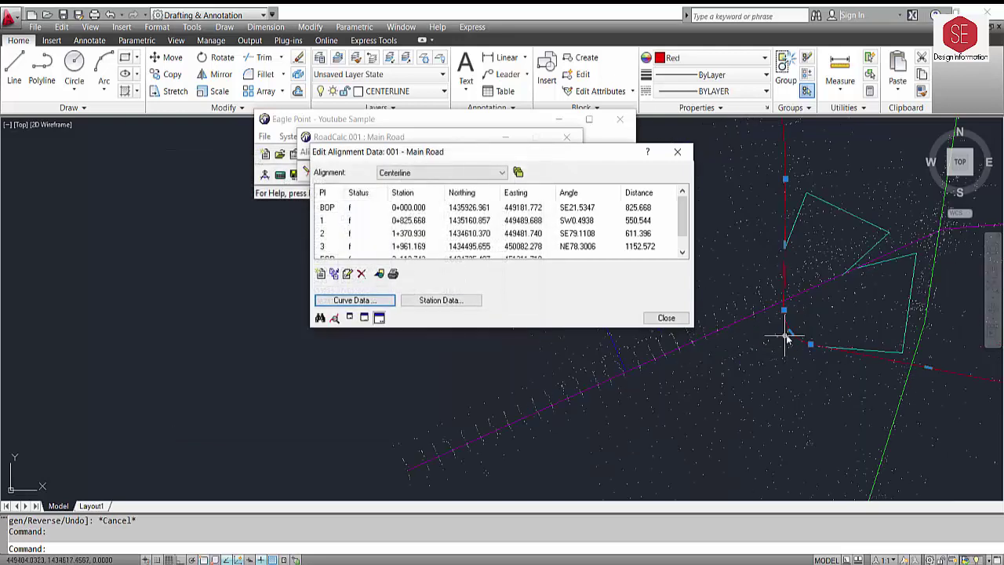
Reopen the curve data and try a 100 radius on PI 2
left_click(784, 325)
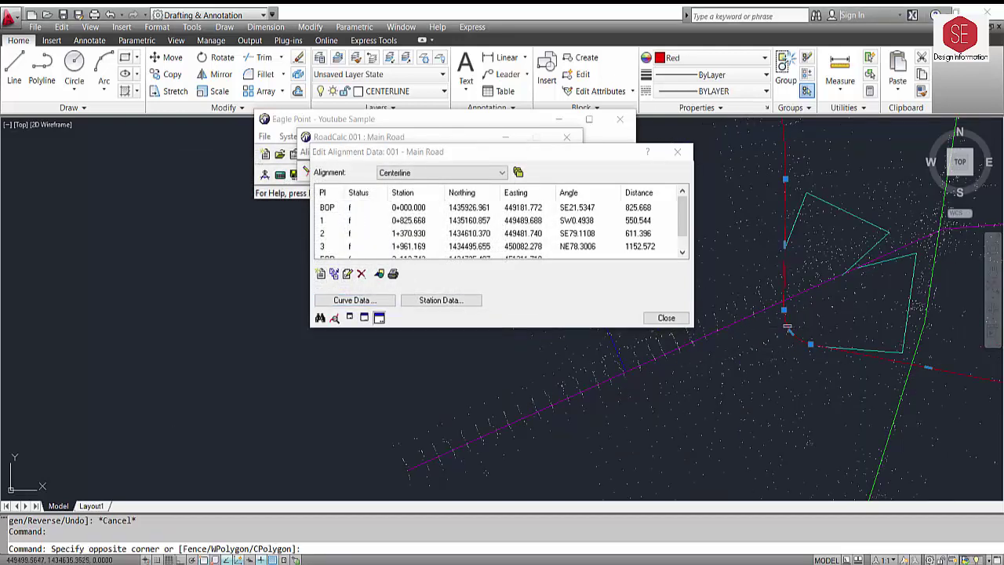
key("Escape")
left_click(355, 300)
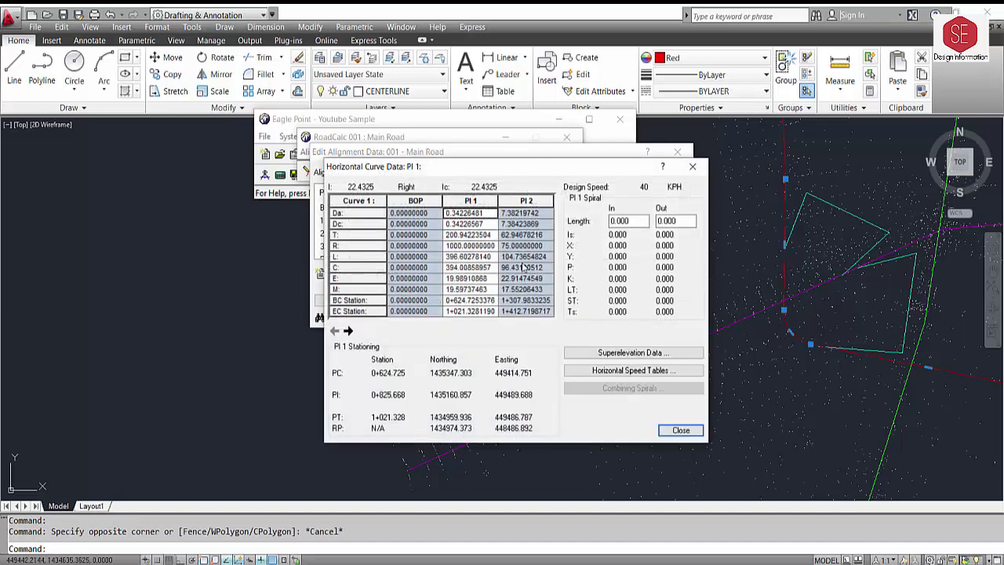
left_click(348, 330)
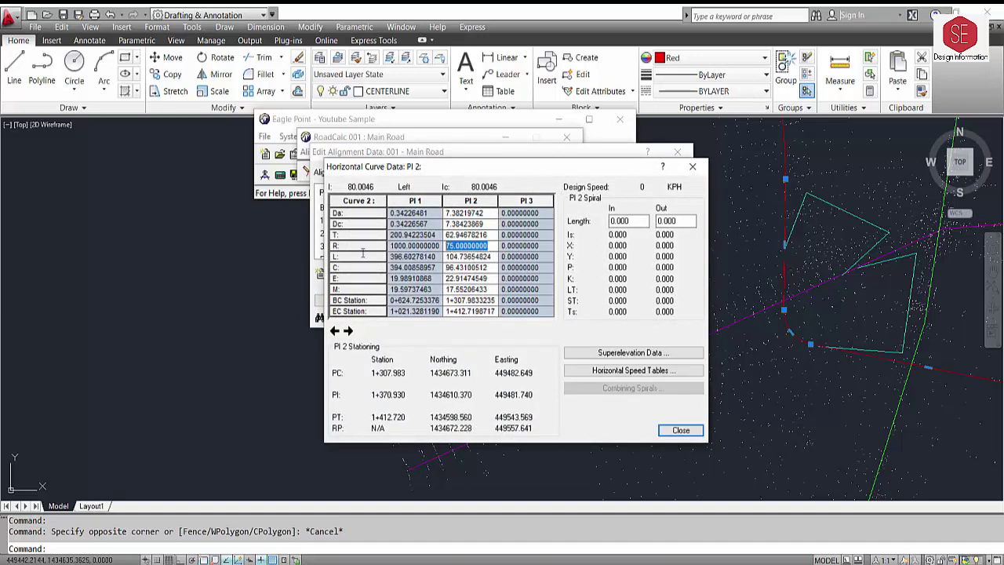
type("100")
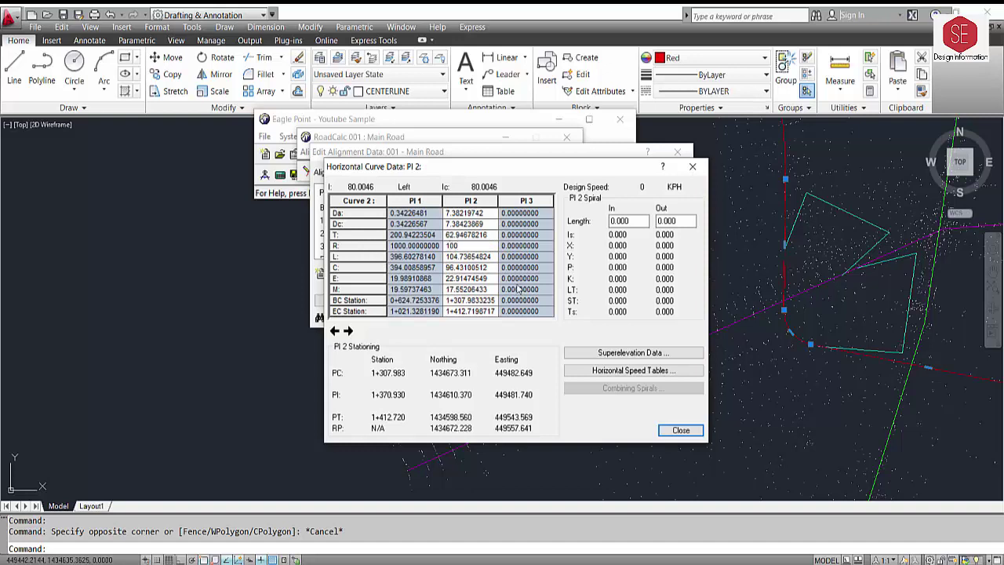
key("Return")
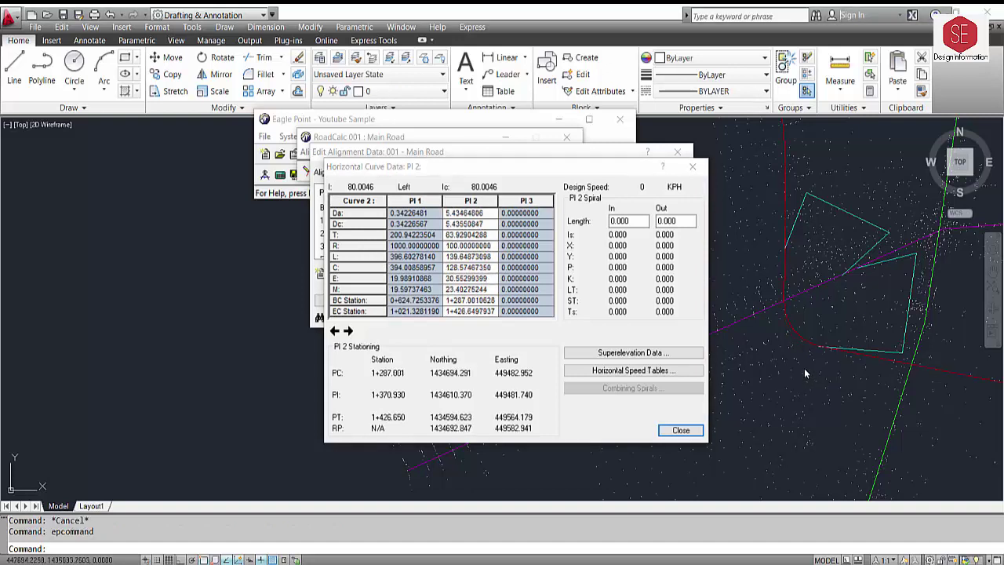
left_click(806, 355)
left_click(765, 306)
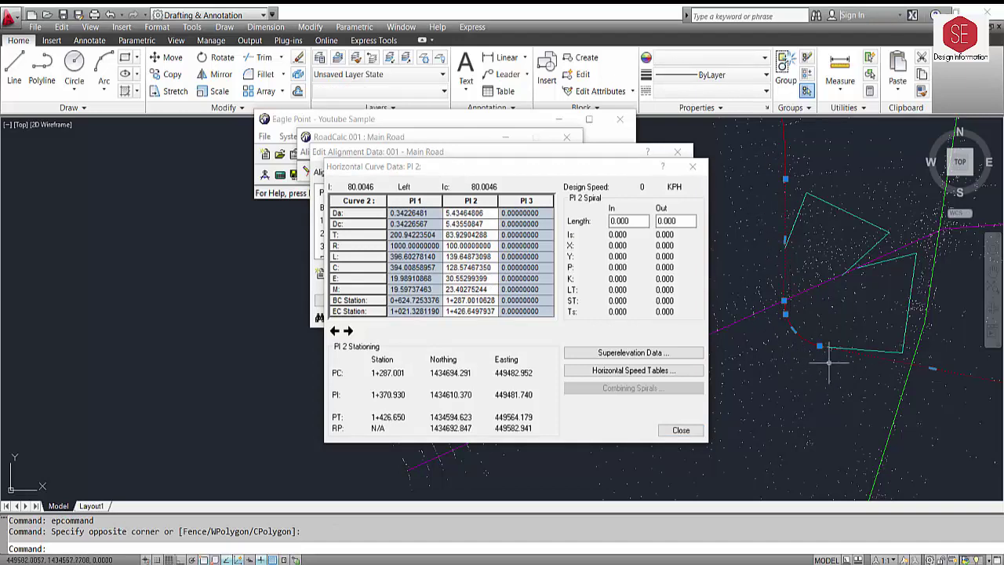
Set PI 2's radius to 150, giving curve length 209.473 (PC 1+245.037, PT 1+454.510)
scroll(828, 362, "down", 1)
scroll(802, 342, "down", 1)
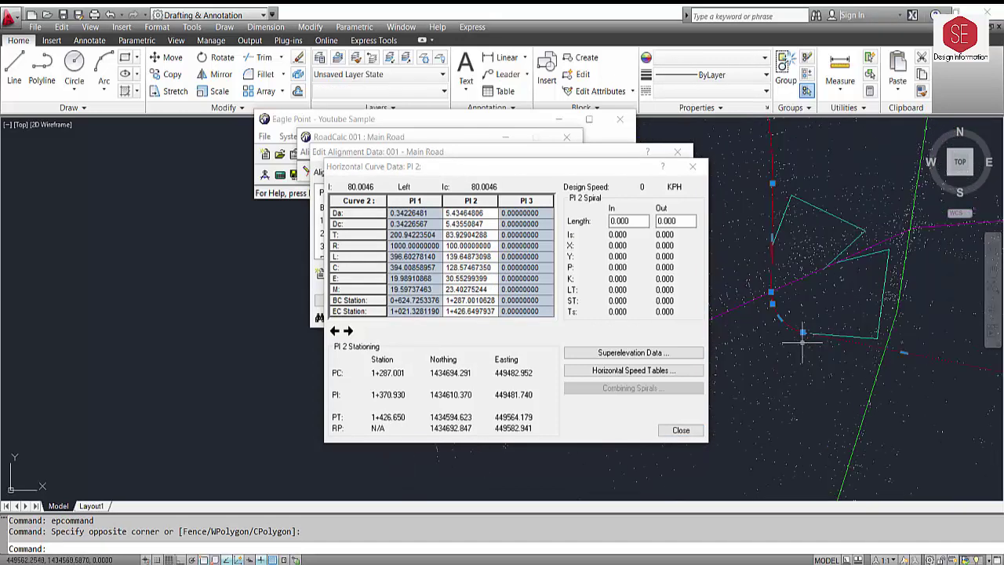
left_click(460, 244)
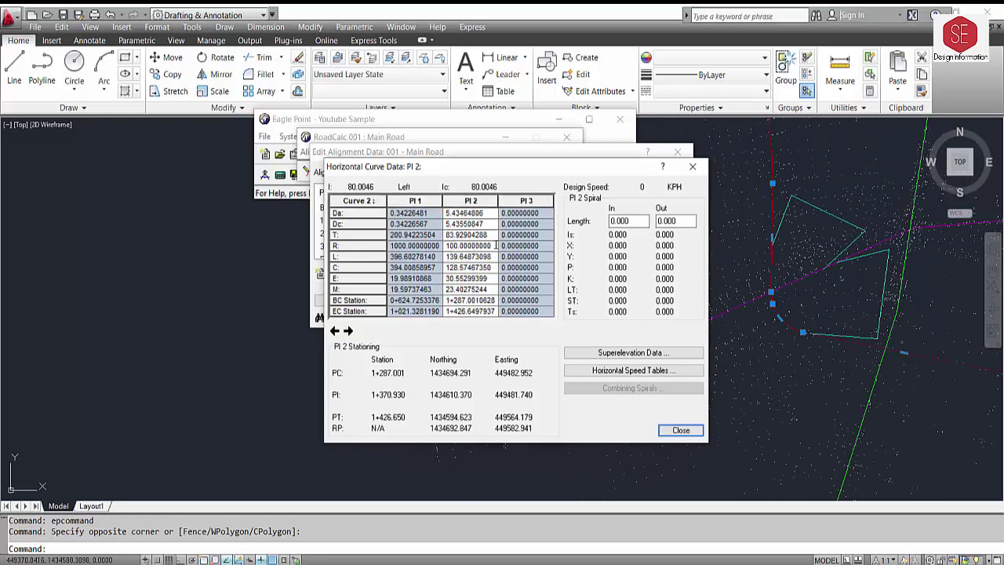
left_click_drag(496, 246, 426, 245)
type("150")
key("Return")
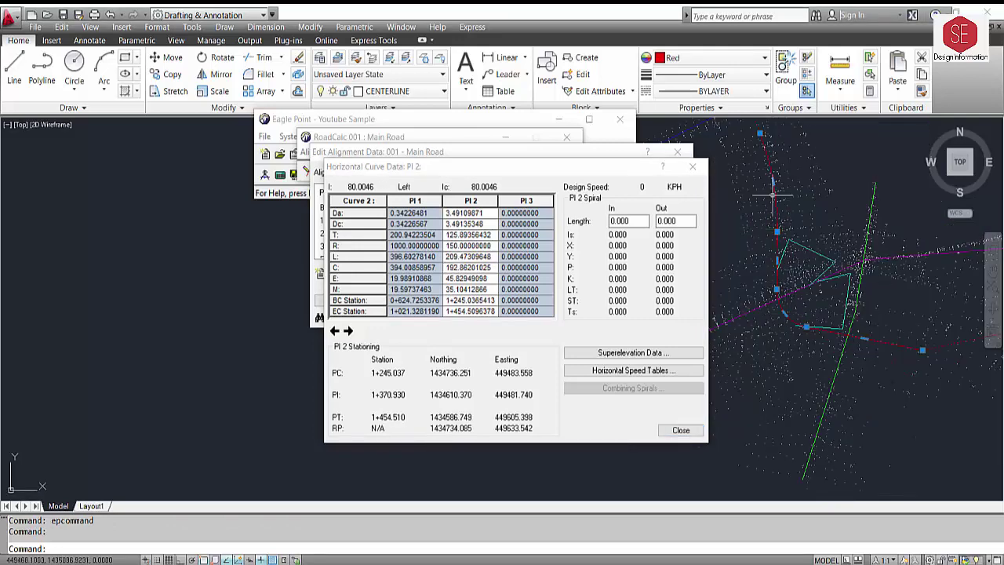
scroll(726, 324, "up", 3)
scroll(726, 324, "up", 2)
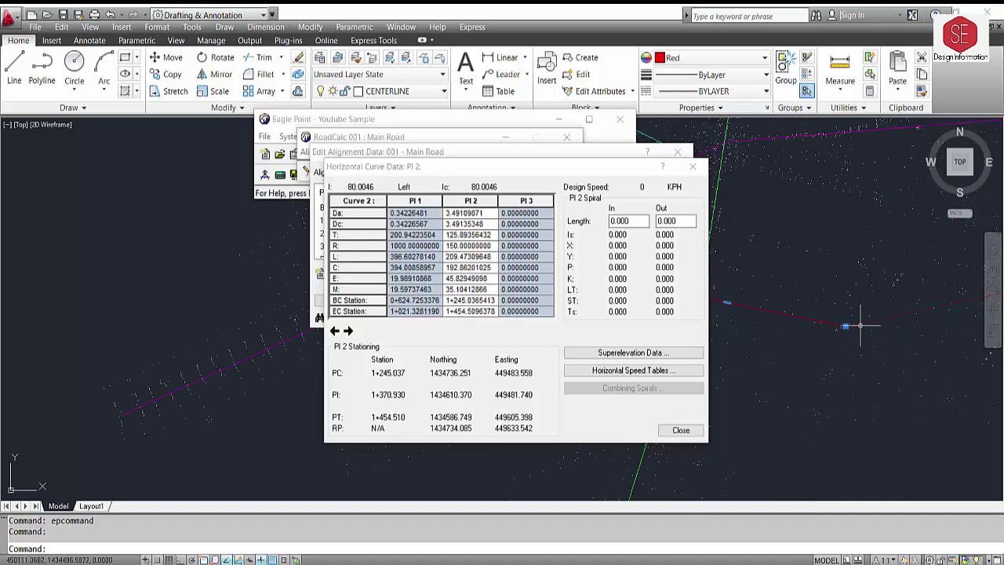
Try a 500 radius on PI 3's curve and check it in the drawing
left_click(348, 331)
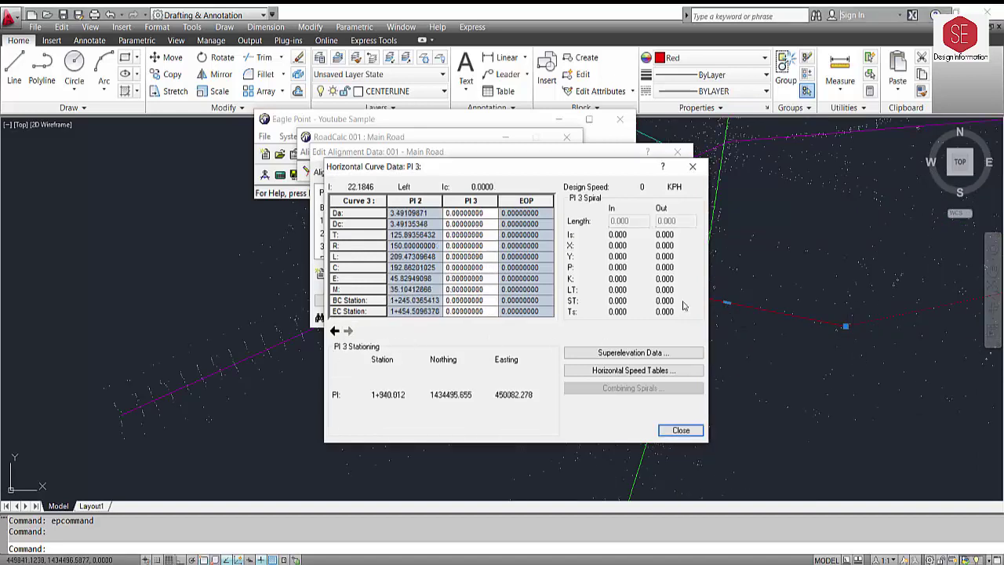
left_click(485, 246)
type("5")
left_click(496, 269)
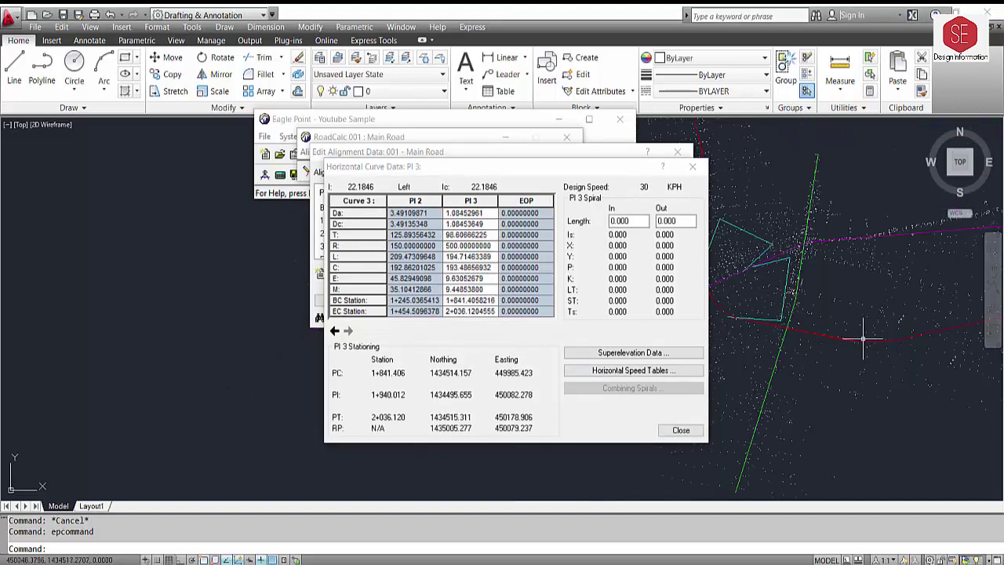
middle_click_drag(861, 342, 923, 385)
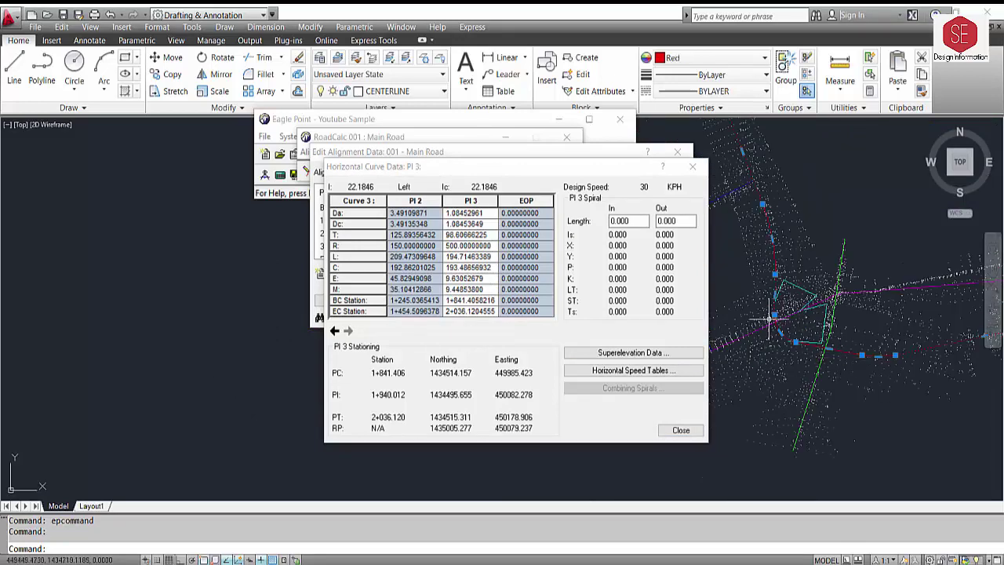
left_click(772, 197)
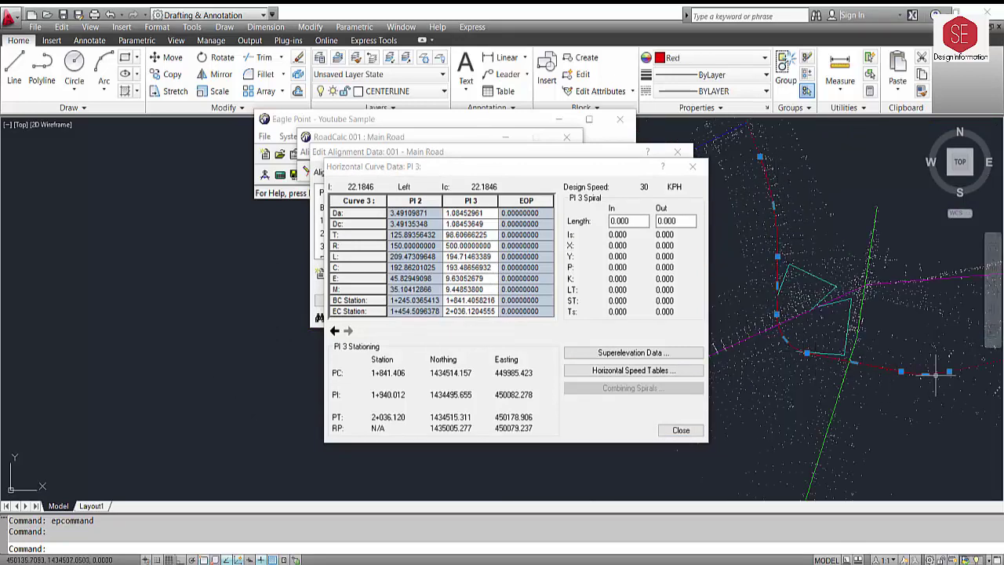
left_click(476, 251)
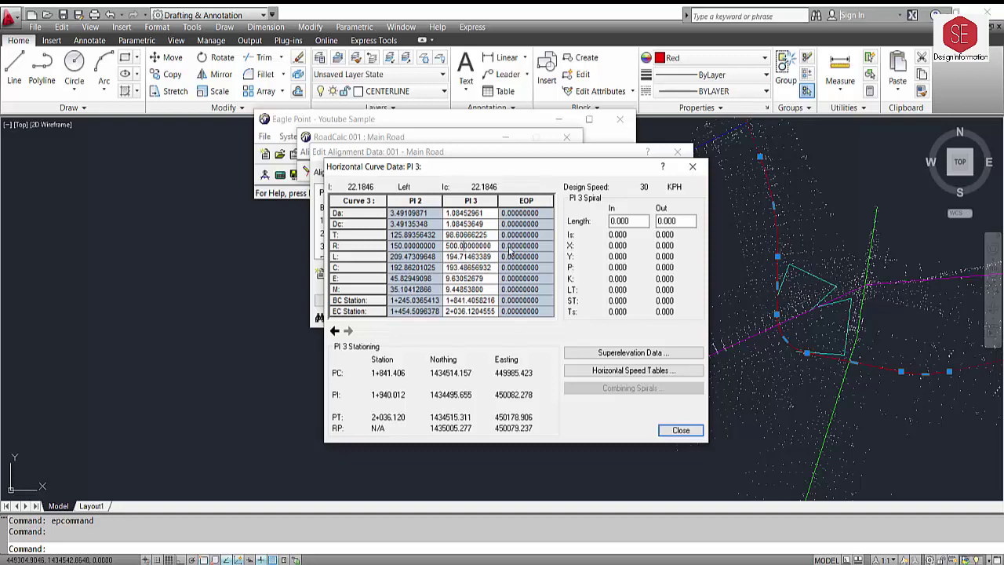
Set PI 3's radius to 1500 for 60 KPH and check the alignment at the intersection
double_click(492, 245)
type("1500")
key("Return")
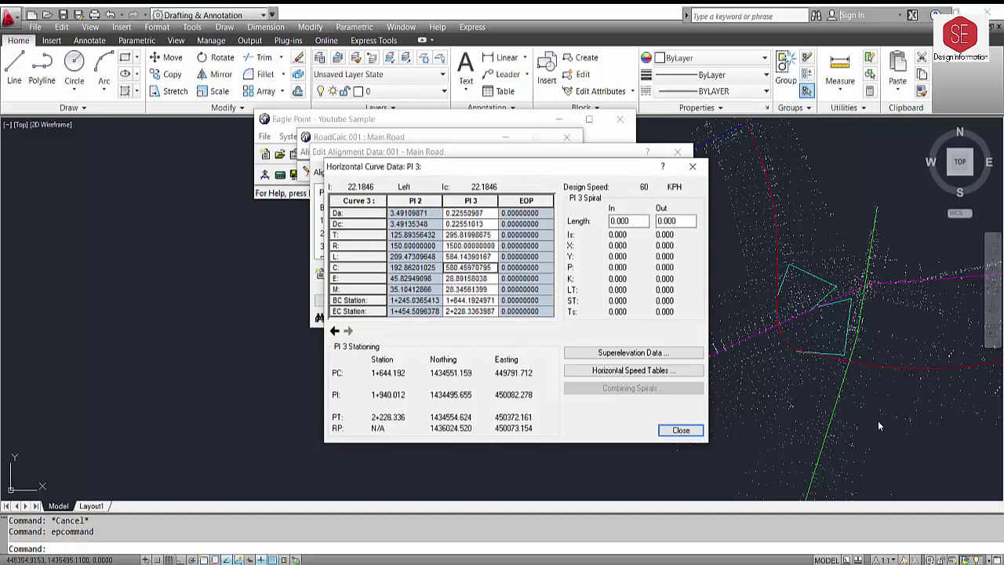
double_click(866, 363)
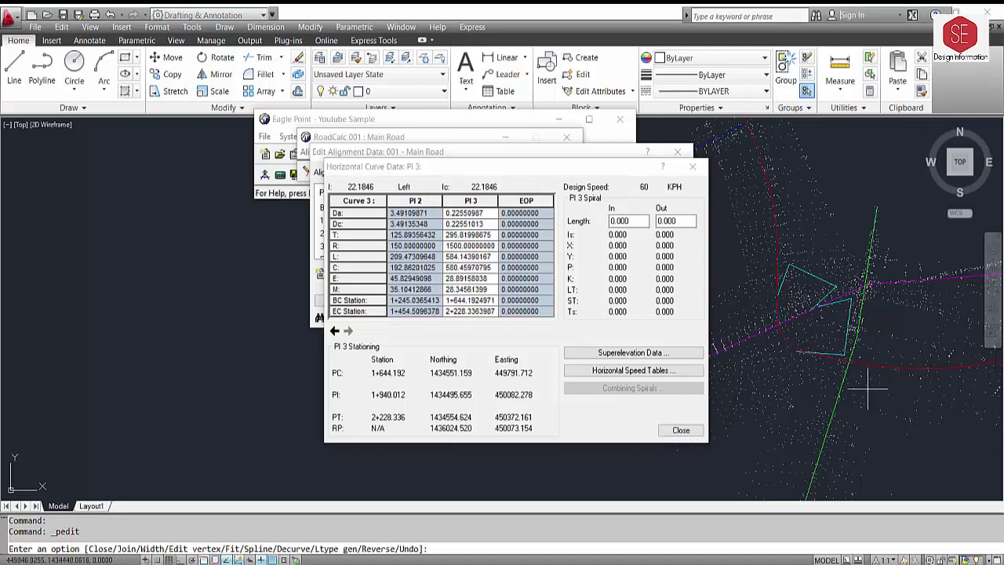
key("Escape")
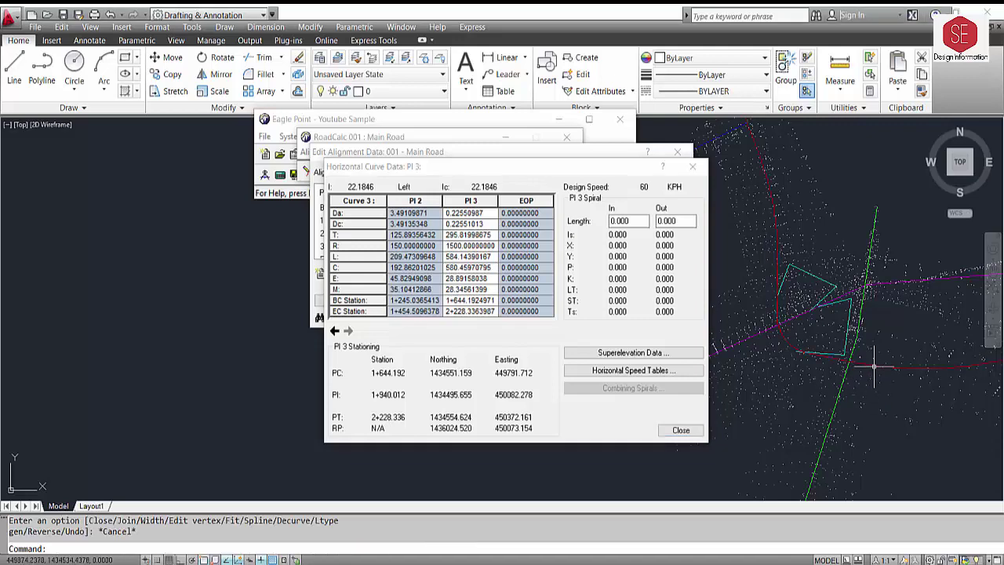
left_click(867, 363)
scroll(889, 383, "up", 3)
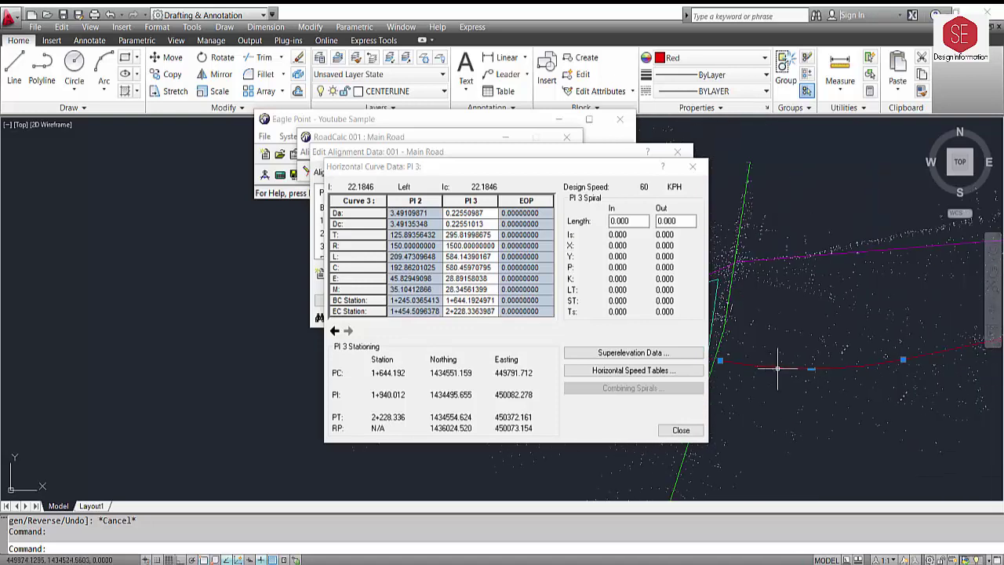
middle_click_drag(905, 372, 815, 386)
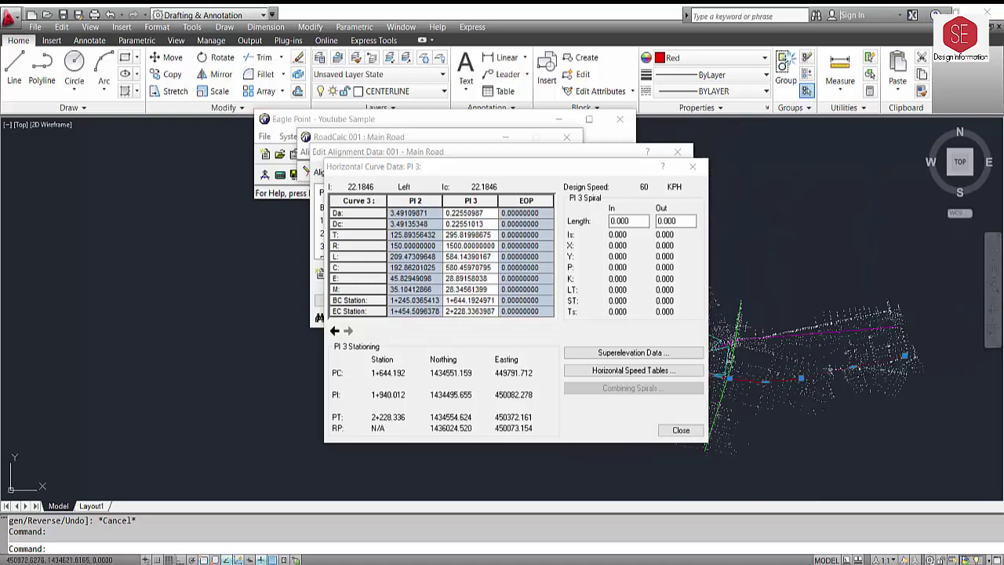
scroll(870, 369, "down", 2)
middle_click_drag(752, 293, 837, 295)
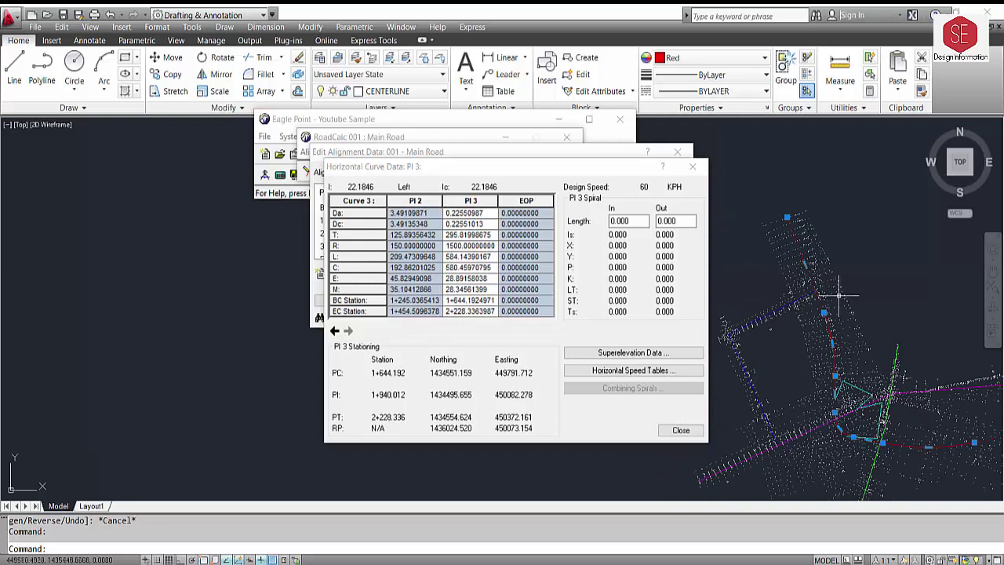
left_click(335, 331)
Step through the curve data for PI 1, PI 2 and PI 3, returning to PI 1
left_click(335, 331)
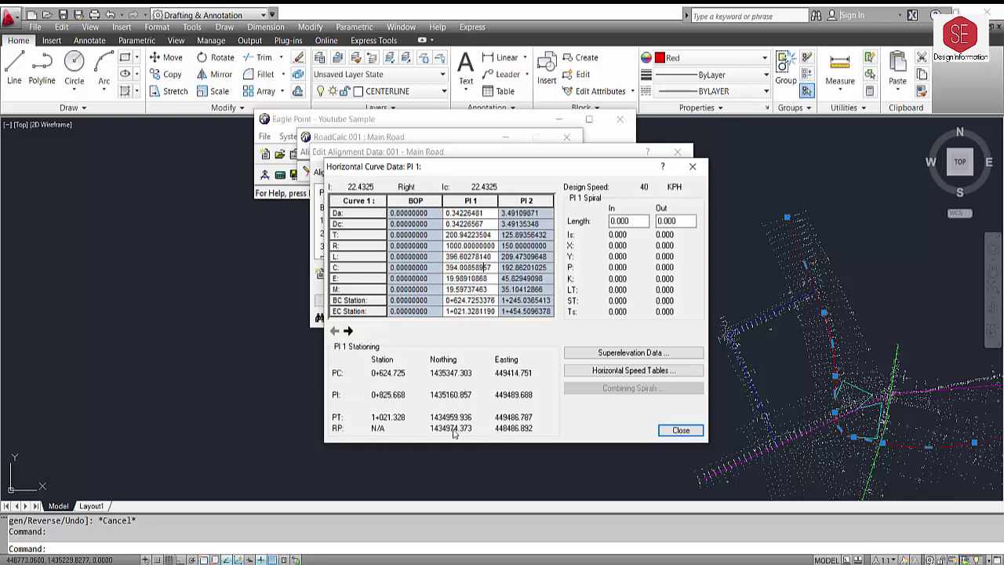
left_click(348, 330)
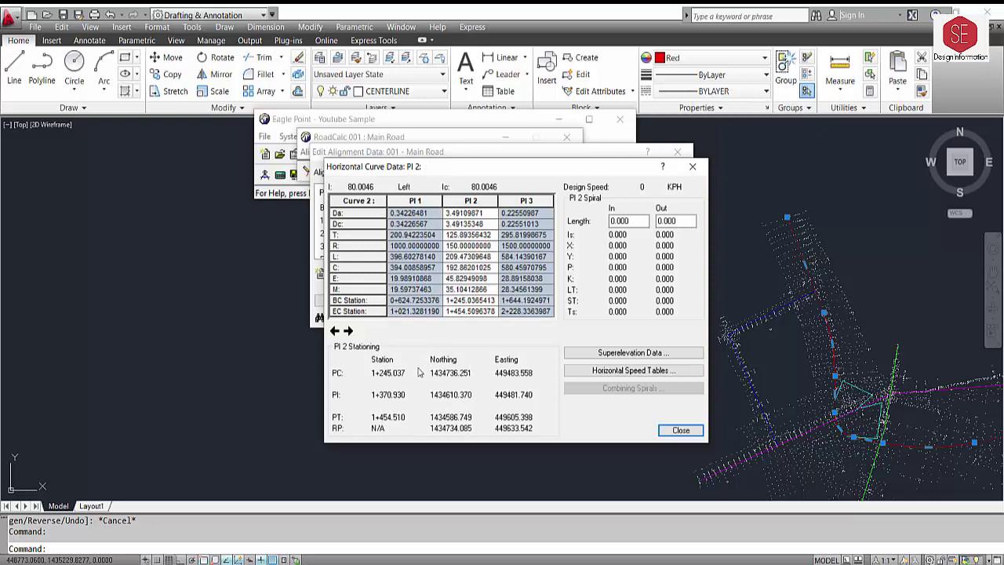
left_click(349, 330)
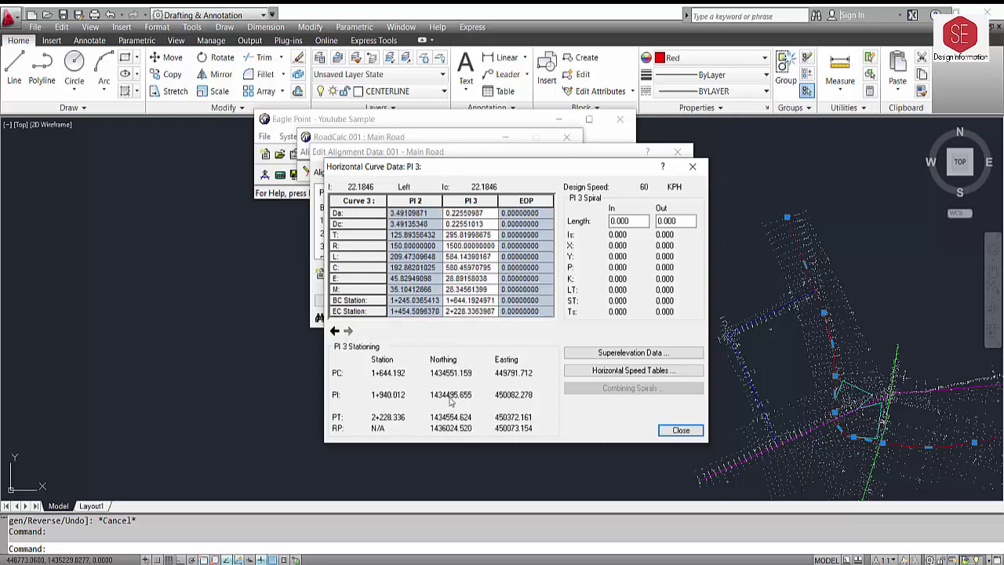
left_click(335, 331)
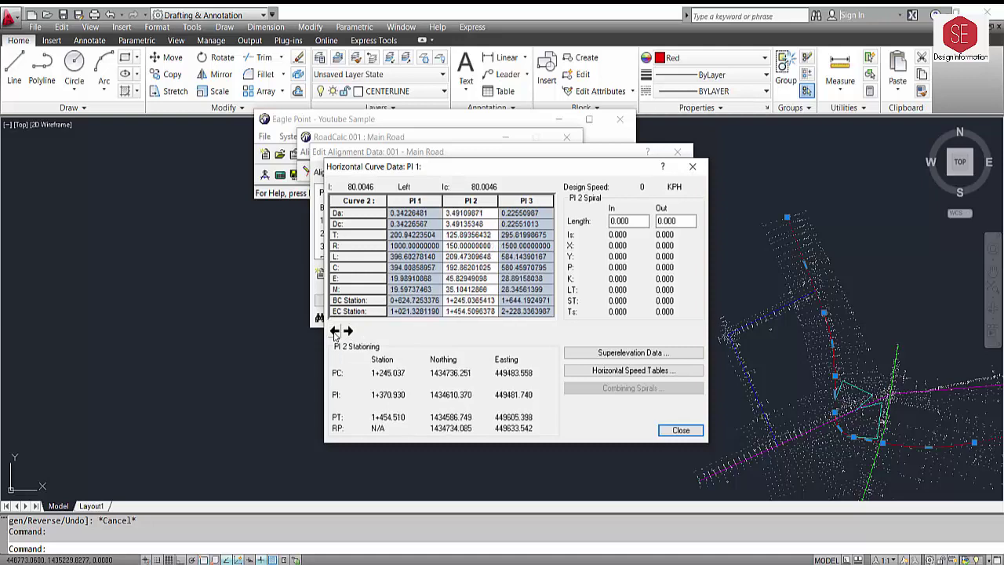
left_click(335, 331)
Close the Horizontal Curve Data and Edit Alignment Data windows
left_click(678, 430)
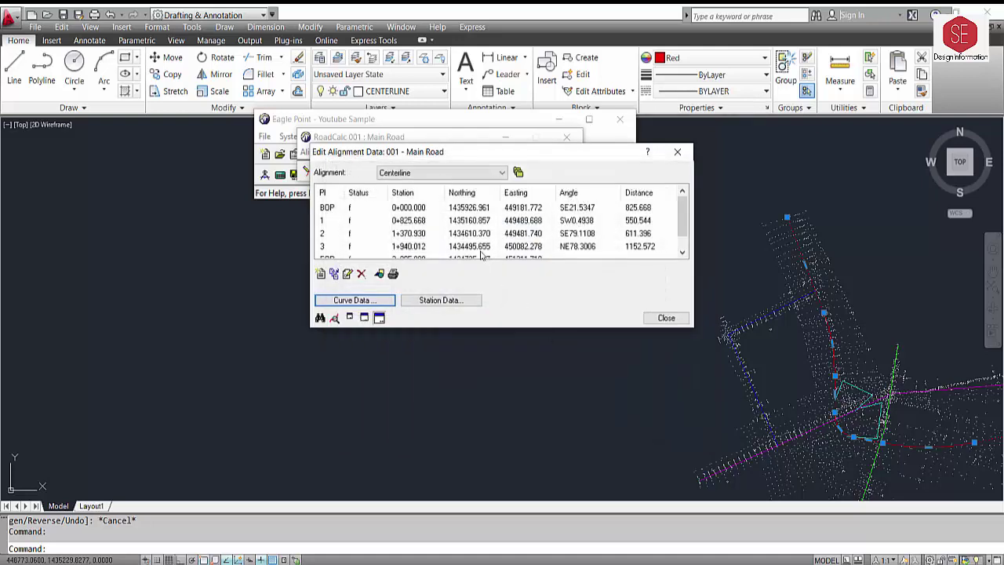
scroll(469, 228, "down", 1)
scroll(492, 229, "up", 1)
left_click(361, 301)
left_click(671, 318)
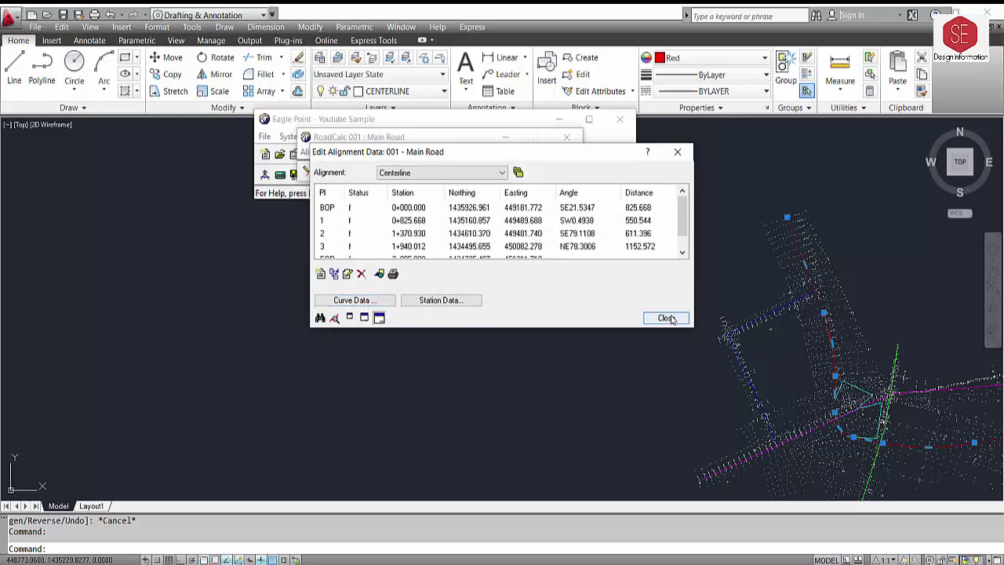
Window-select the red Main Road alignment to inspect its new curves, then clear the selection
scroll(862, 376, "up", 2)
scroll(882, 389, "up", 1)
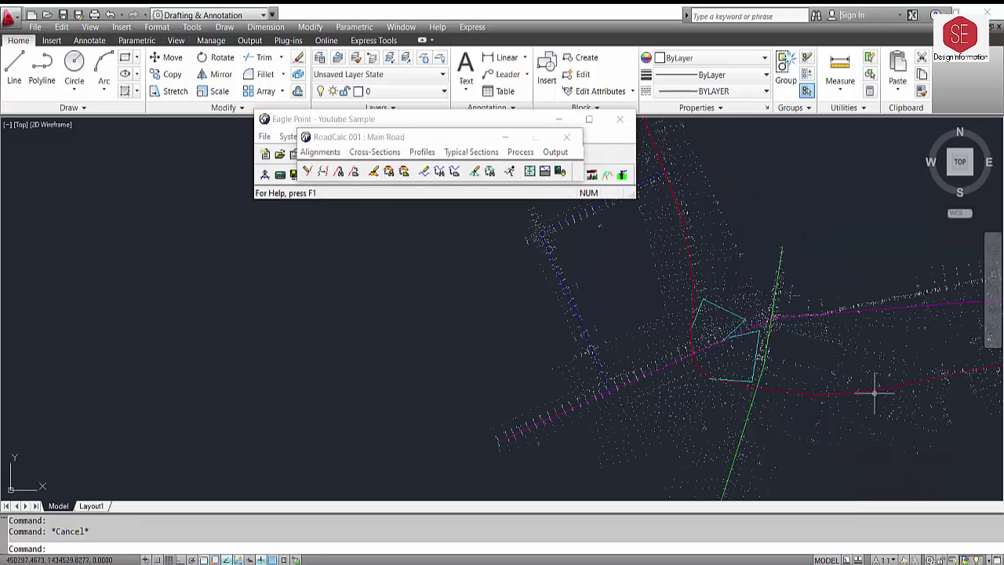
left_click(871, 393)
left_click(726, 239)
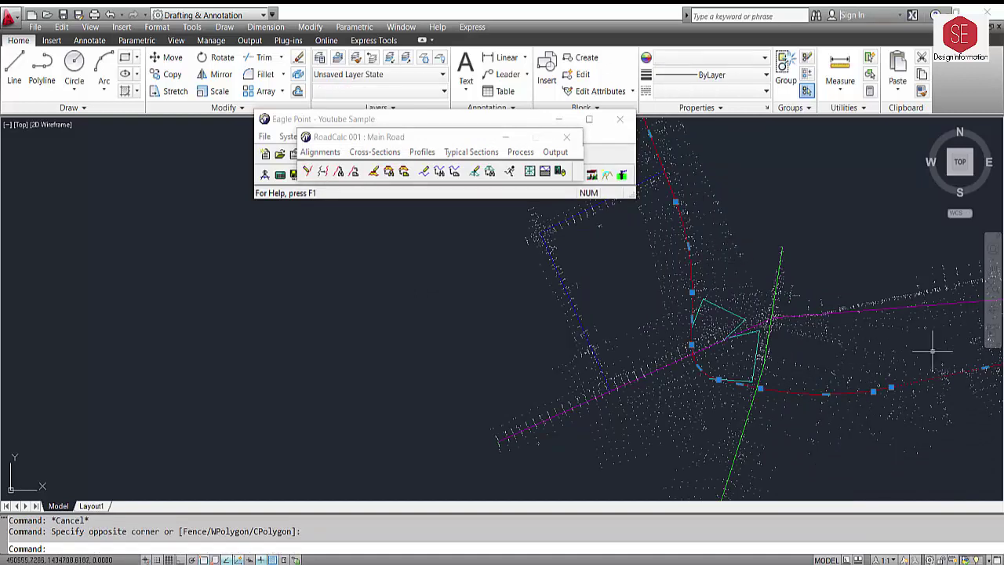
middle_click_drag(847, 396, 780, 390)
scroll(873, 379, "up", 1)
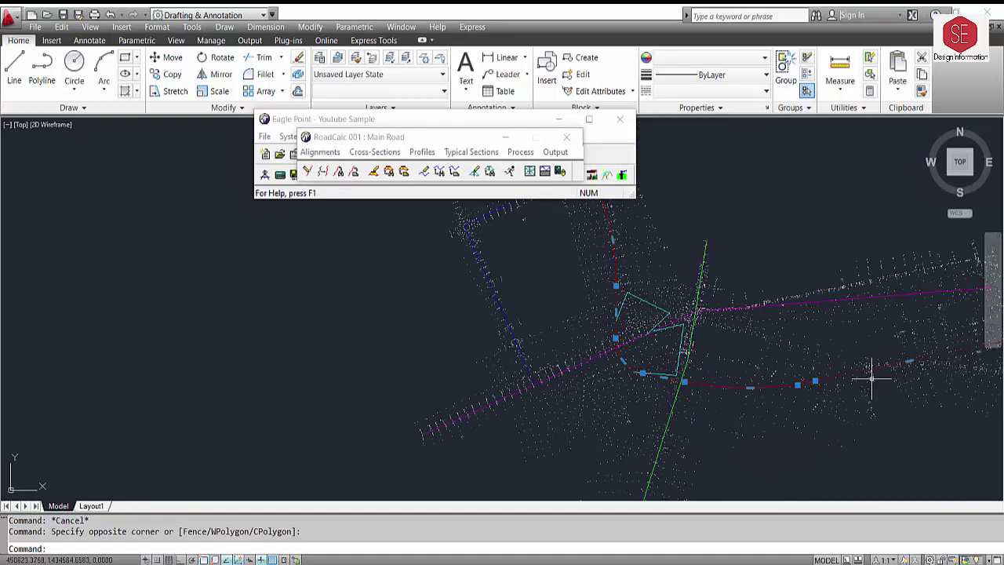
scroll(838, 390, "up", 1)
key("Escape")
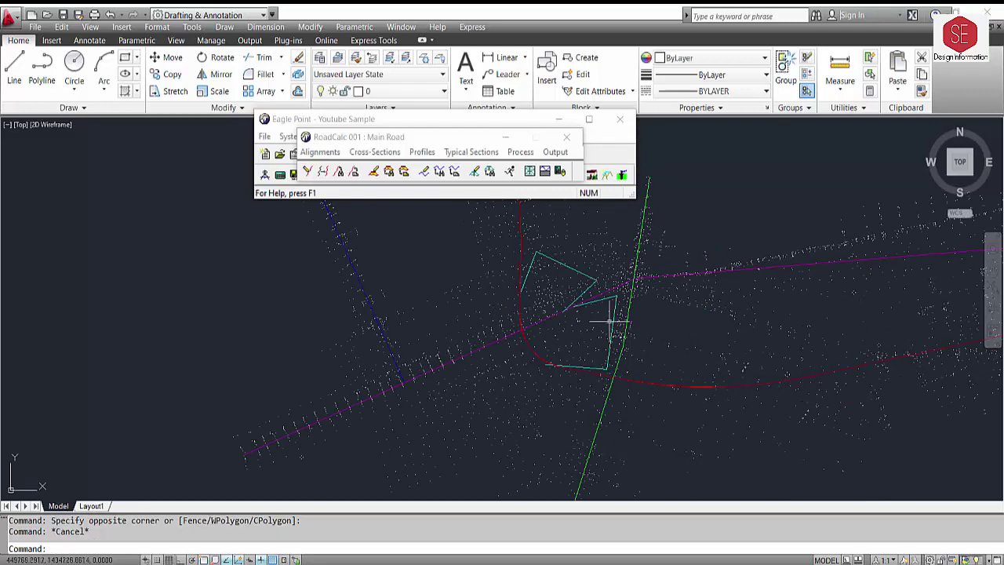
mouse_move(610, 320)
middle_mouse_down()
mouse_move(650, 352)
mouse_move(817, 426)
middle_mouse_up()
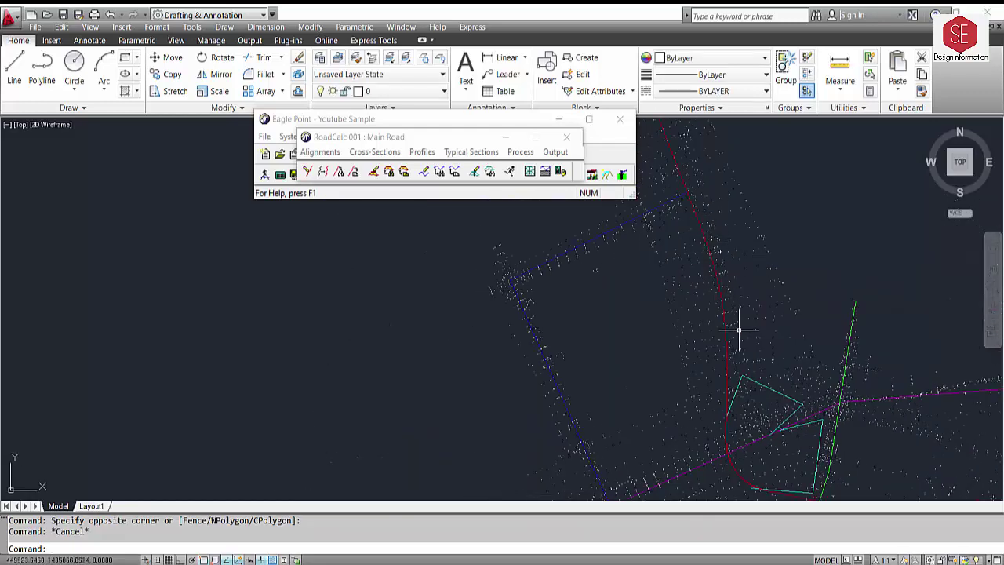
left_click(323, 155)
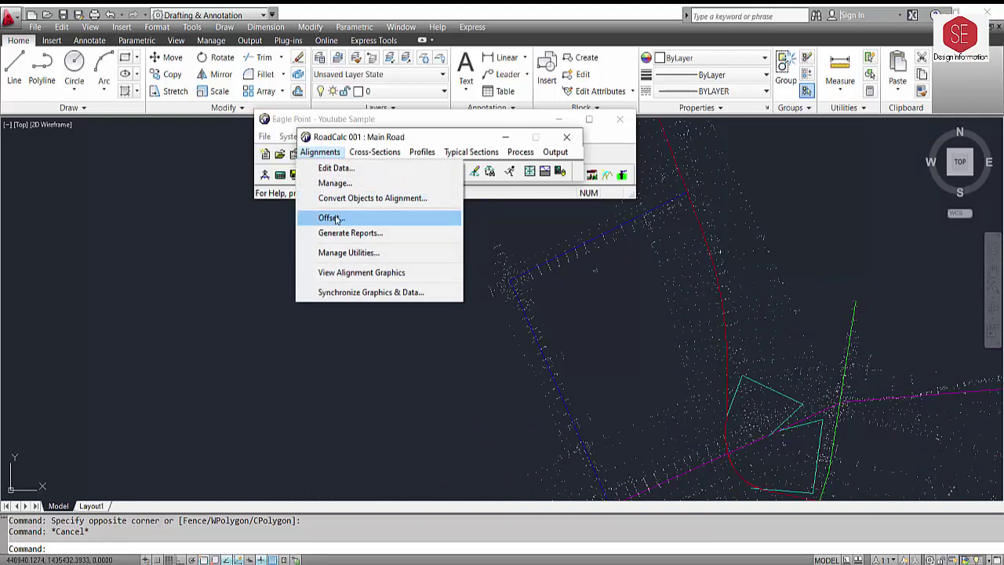
Offset the Centerline by 0.3 from 0+000 to 3+085.088 as a green line
left_click(338, 219)
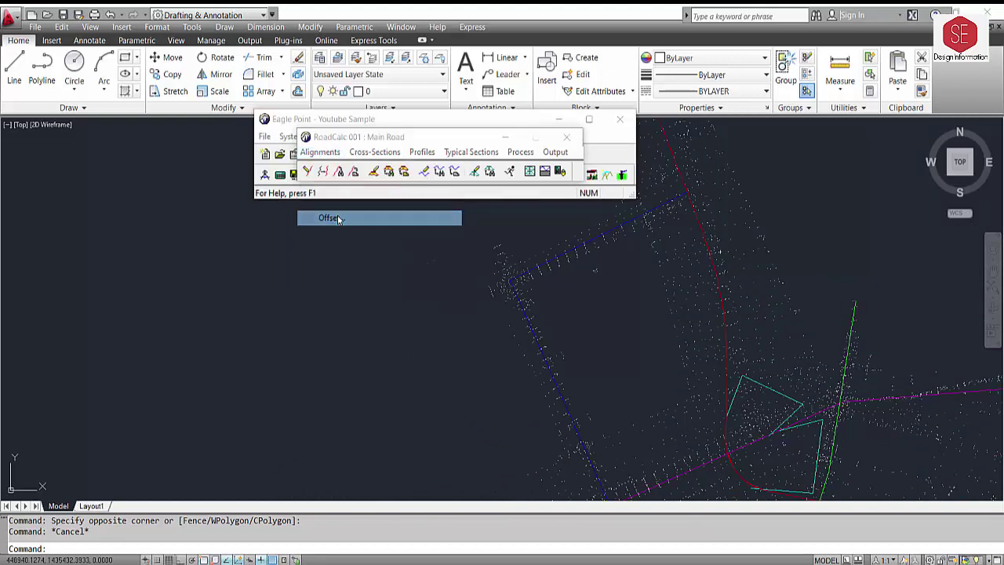
left_click(459, 177)
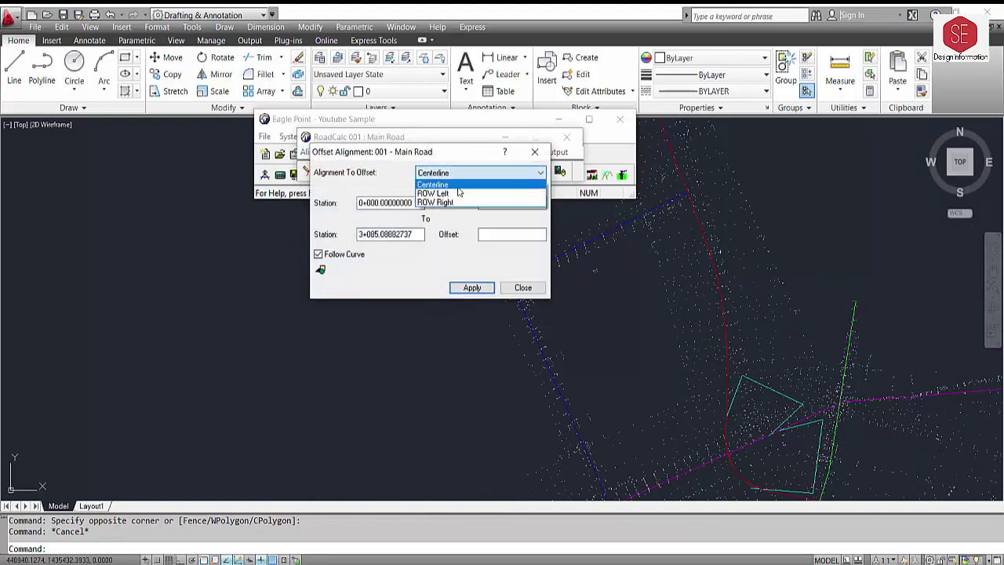
left_click(452, 189)
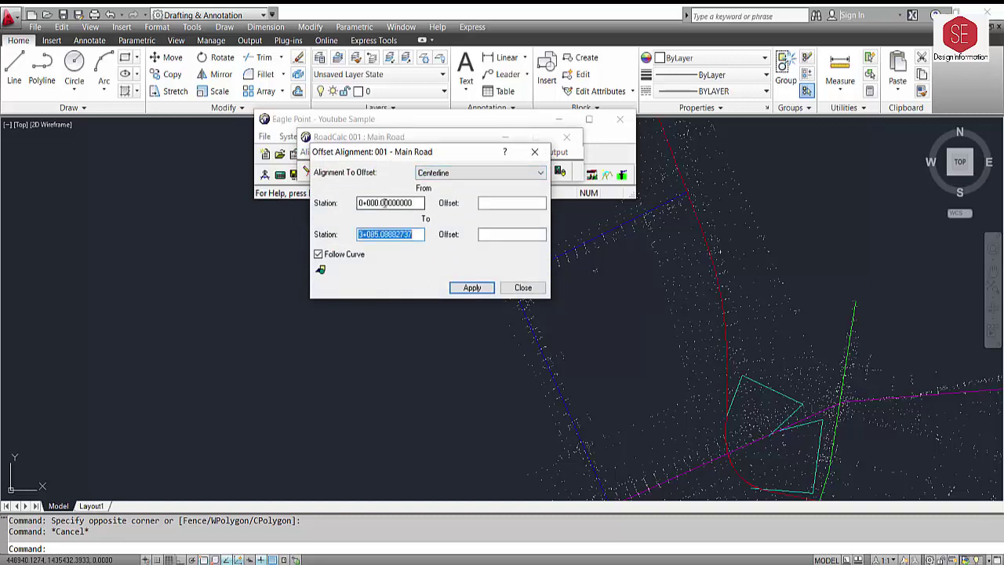
left_click(374, 234)
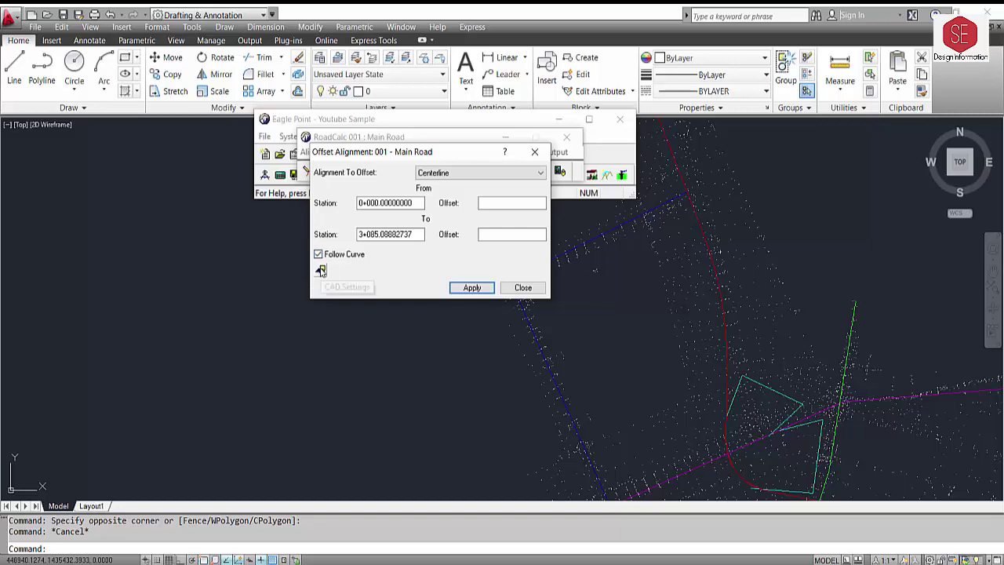
left_click(320, 269)
left_click(505, 220)
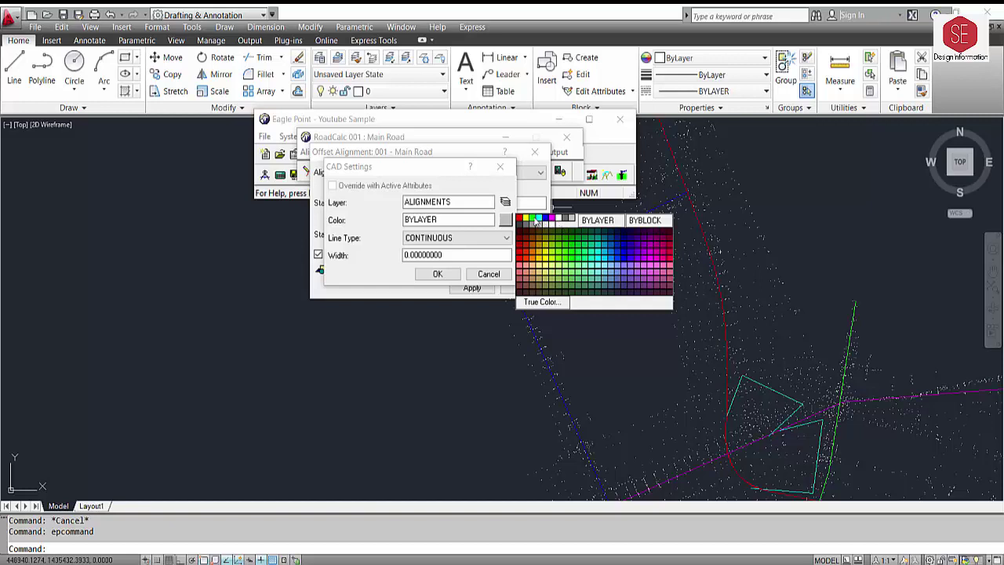
left_click(536, 221)
left_click(437, 274)
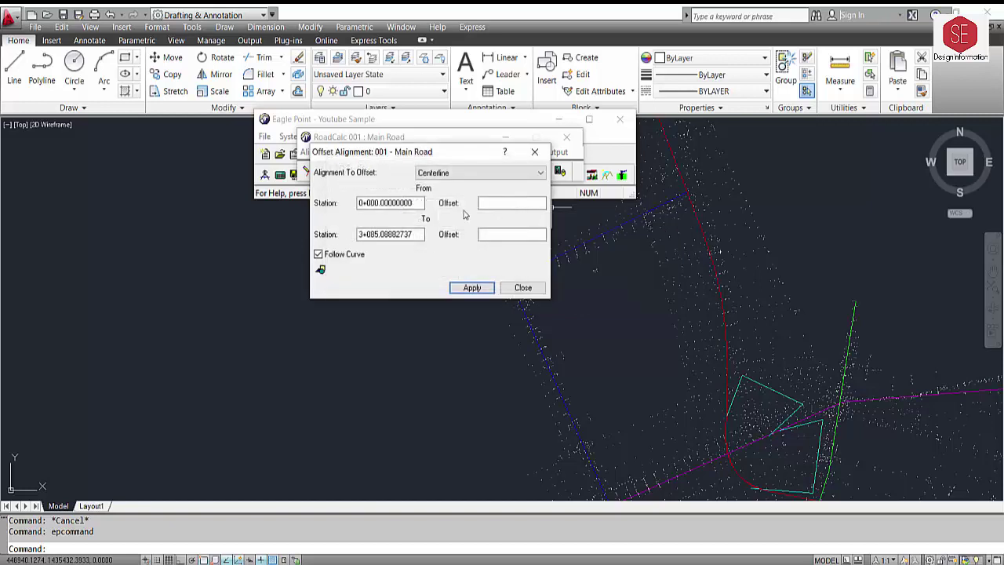
left_click(493, 204)
type("-3")
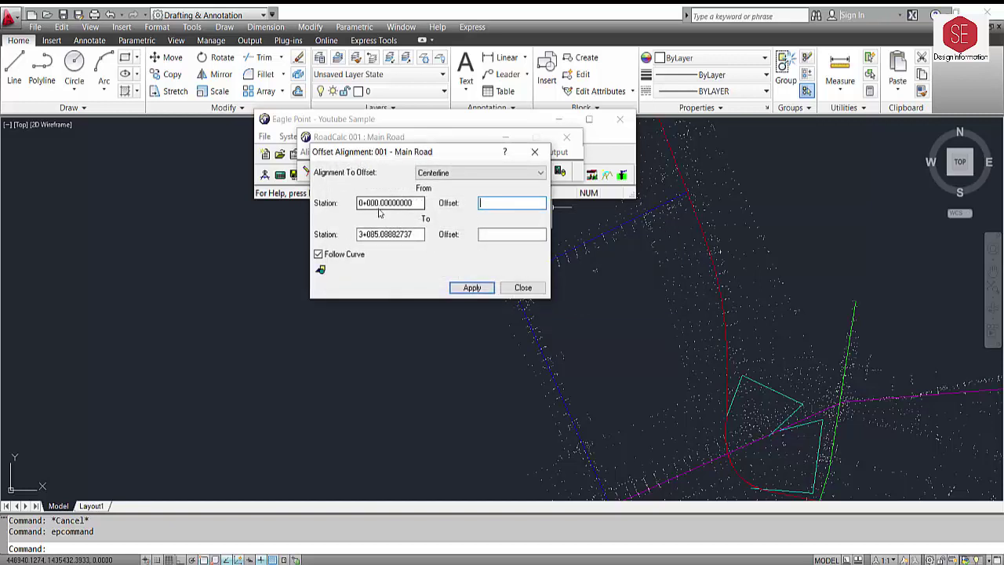
left_click(497, 235)
type("0.3")
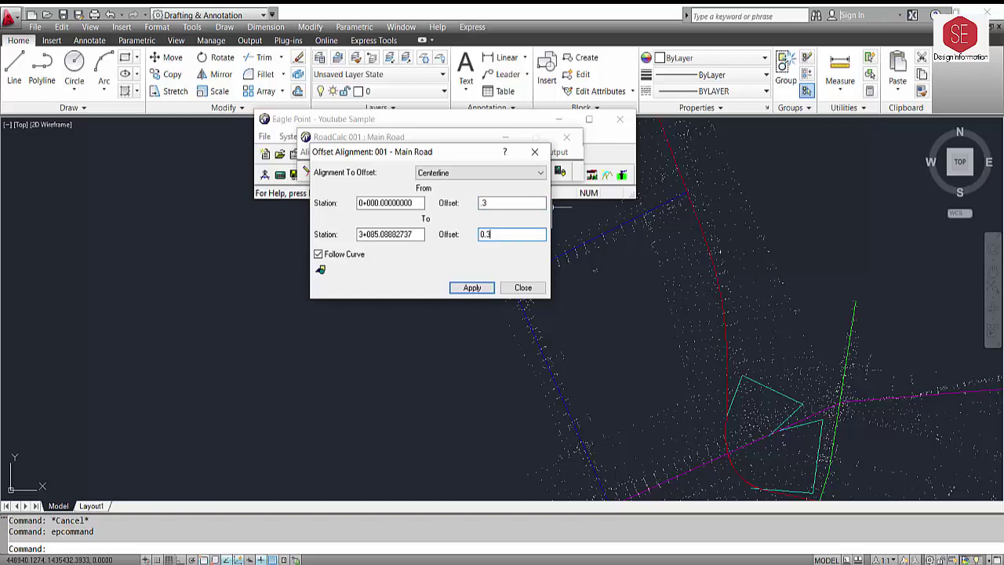
left_click(471, 287)
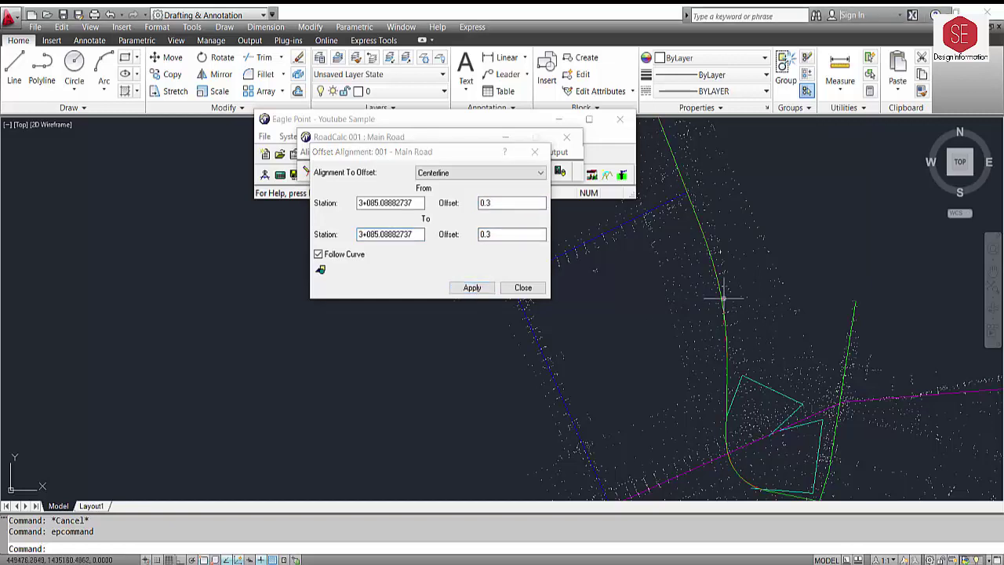
Regenerate the display, then offset the centerline by -0.3 from station 0 to its end
scroll(723, 298, "up", 2)
scroll(723, 298, "up", 2)
type("re")
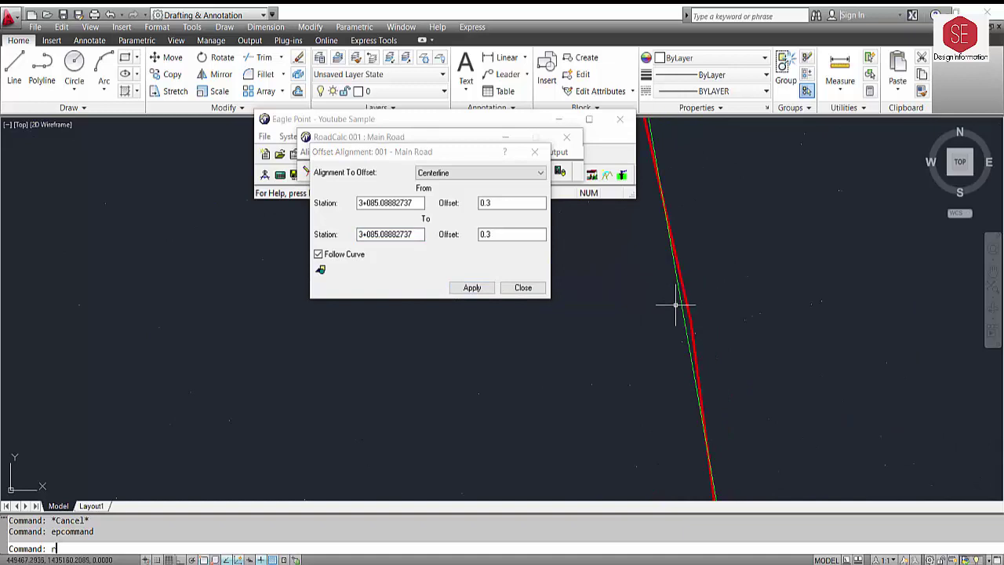
key("Return")
scroll(674, 302, "up", 1)
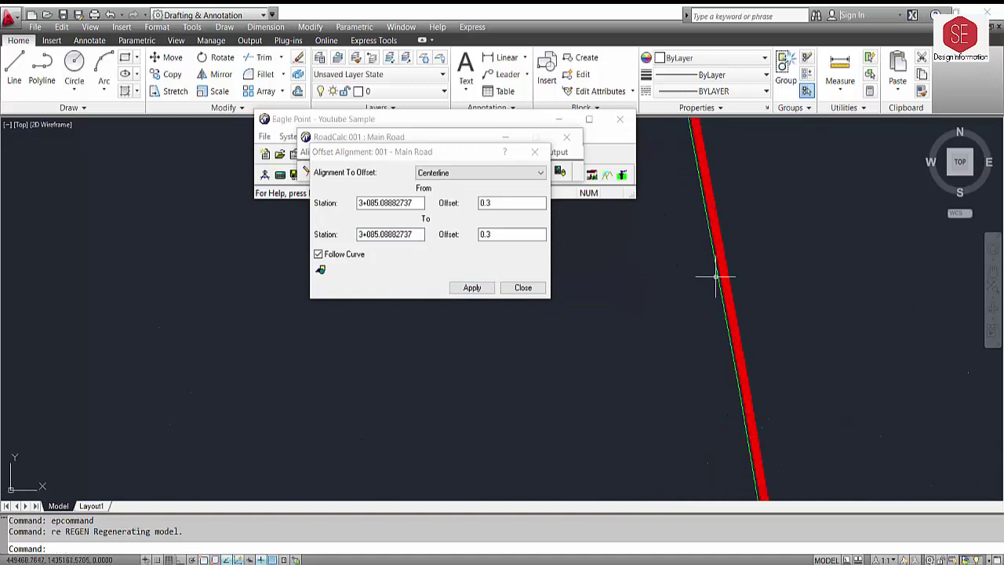
scroll(714, 276, "down", 2)
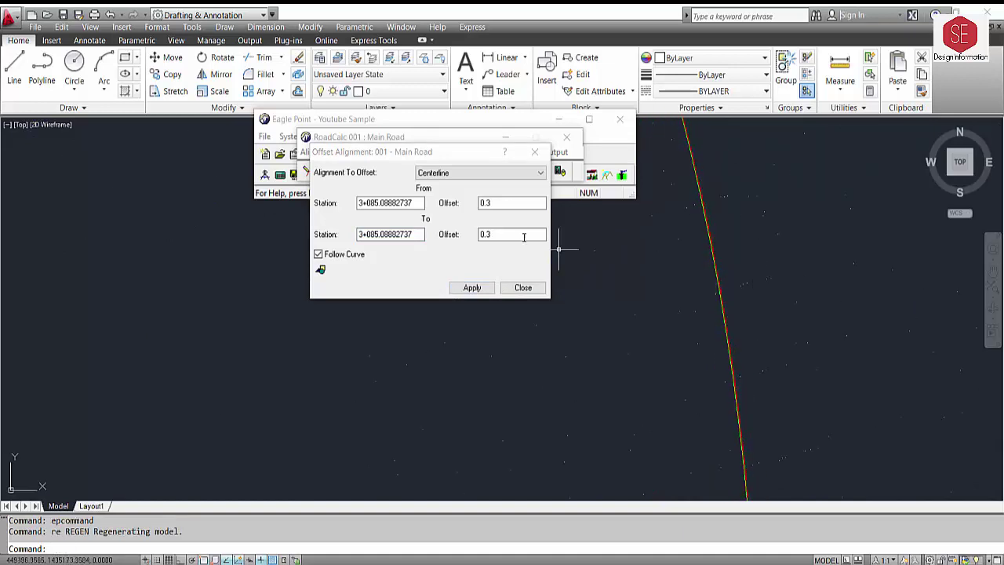
left_click(419, 202)
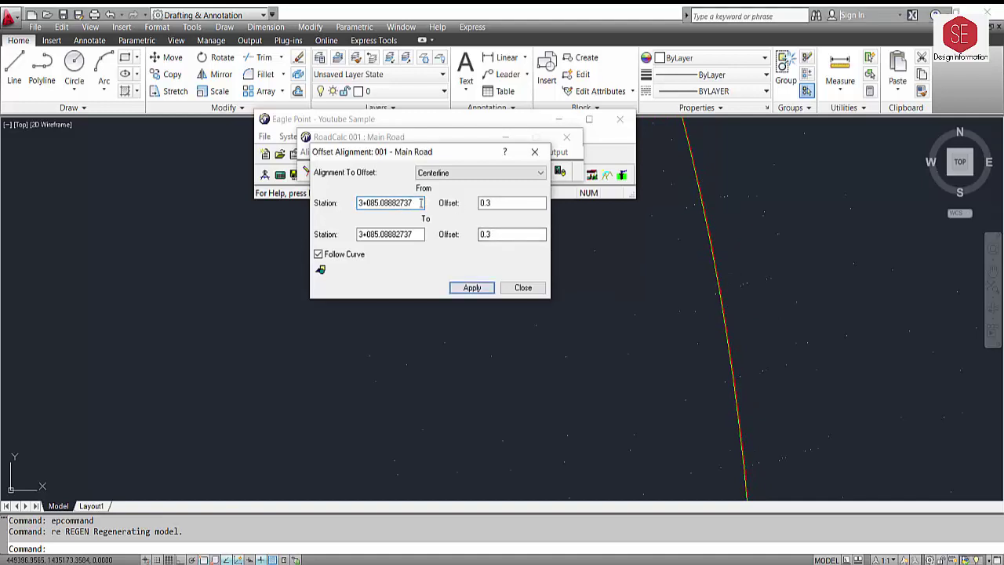
double_click(422, 202)
type("0")
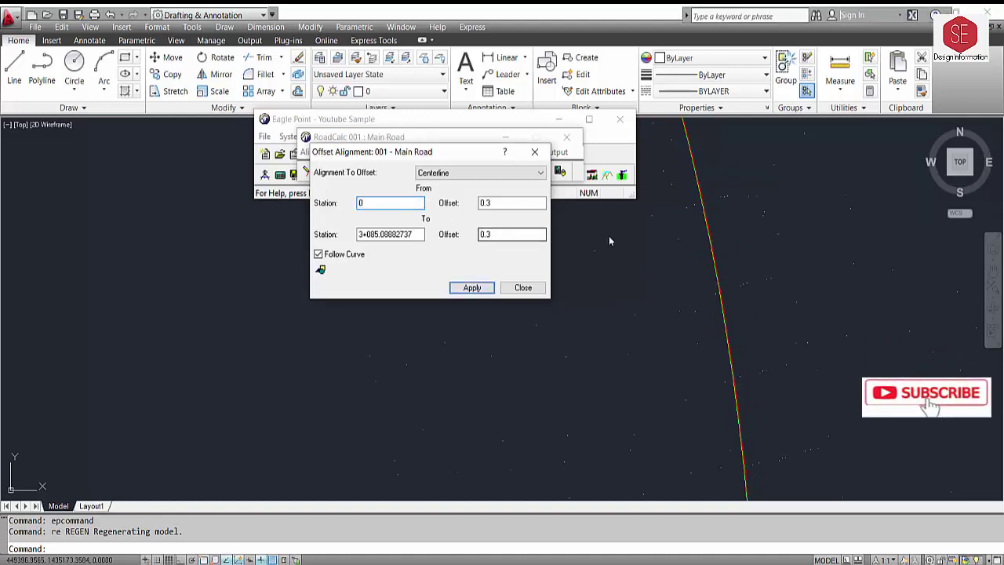
left_click(481, 203)
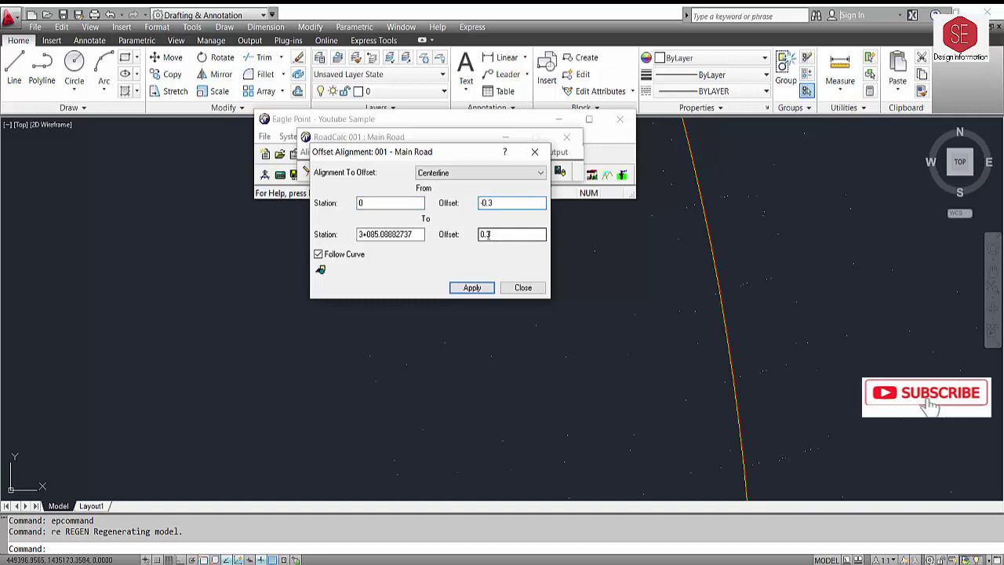
left_click(480, 235)
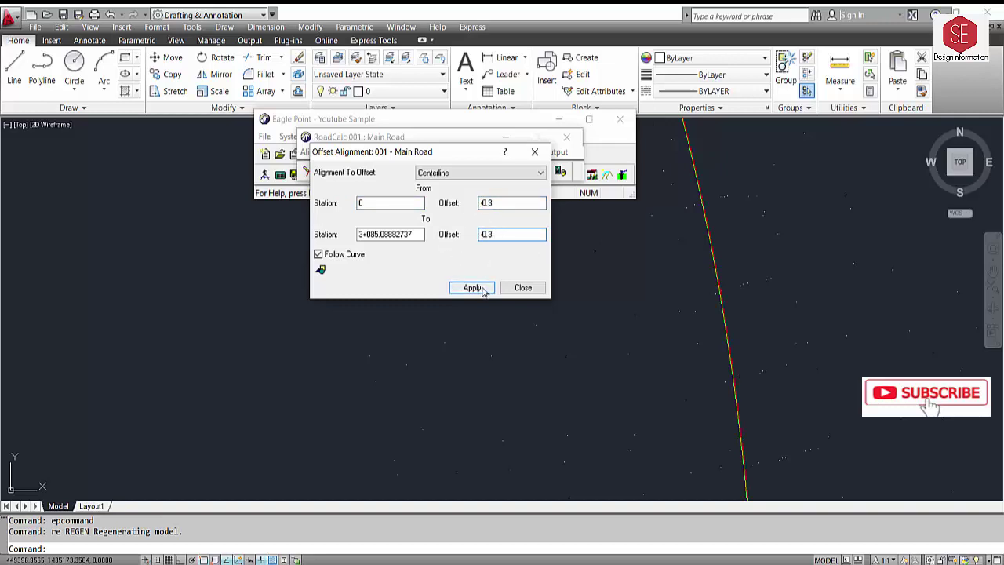
left_click(471, 288)
Check the new offset line, then set station 0 and offsets of 1.9 for the next one
scroll(743, 308, "up", 2)
scroll(744, 308, "up", 2)
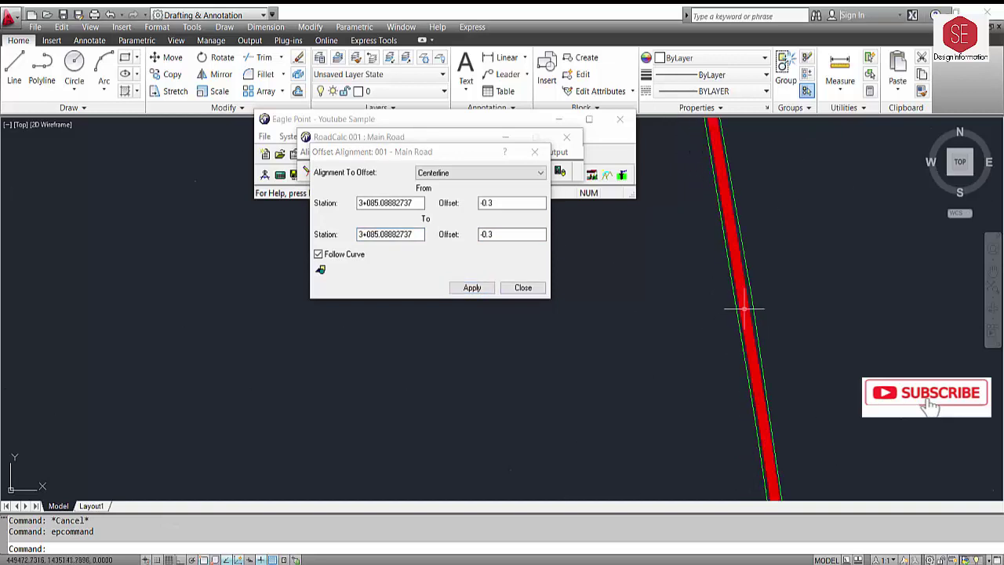
left_click(743, 310)
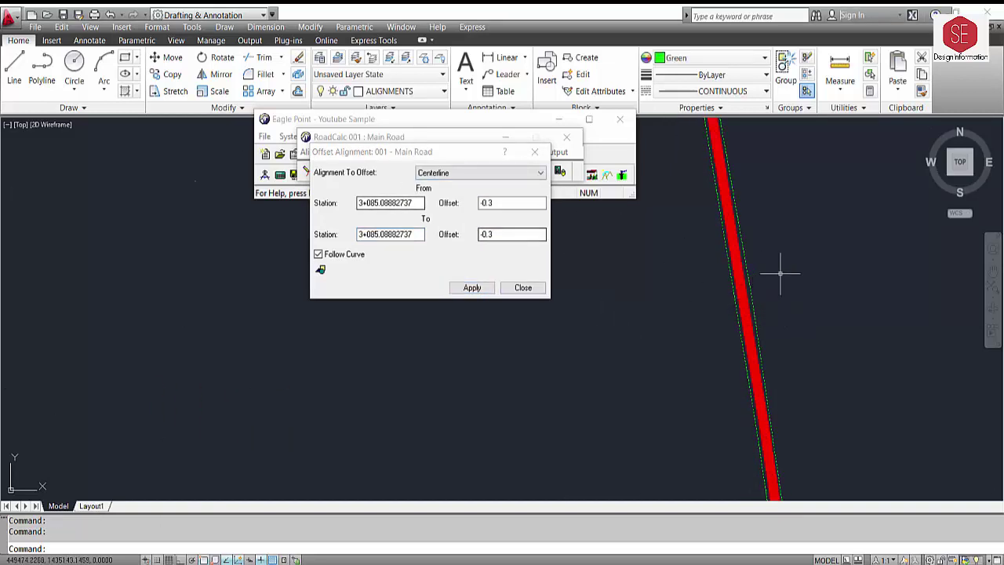
key("Escape")
left_click(420, 202)
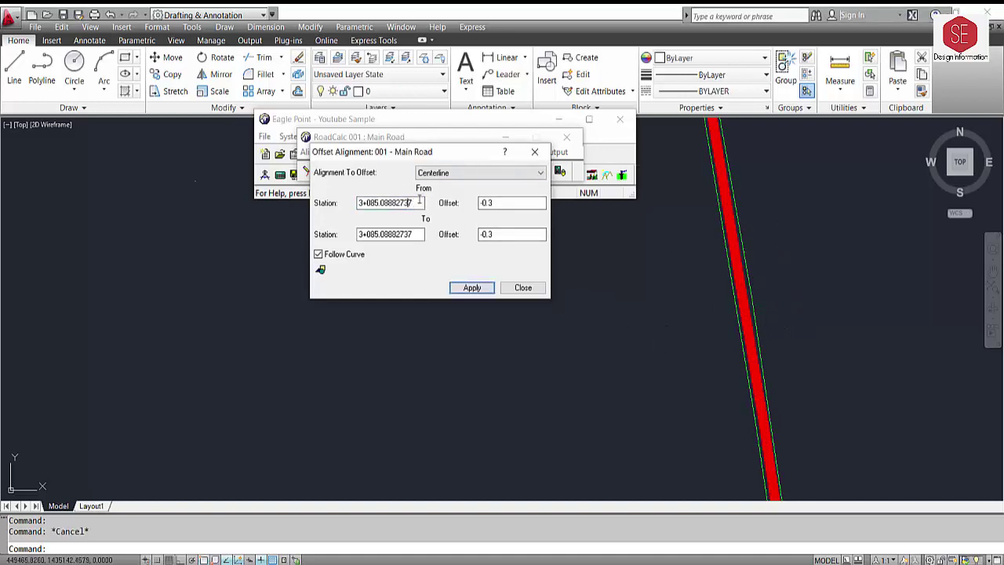
double_click(416, 202)
type("0")
left_click(489, 203)
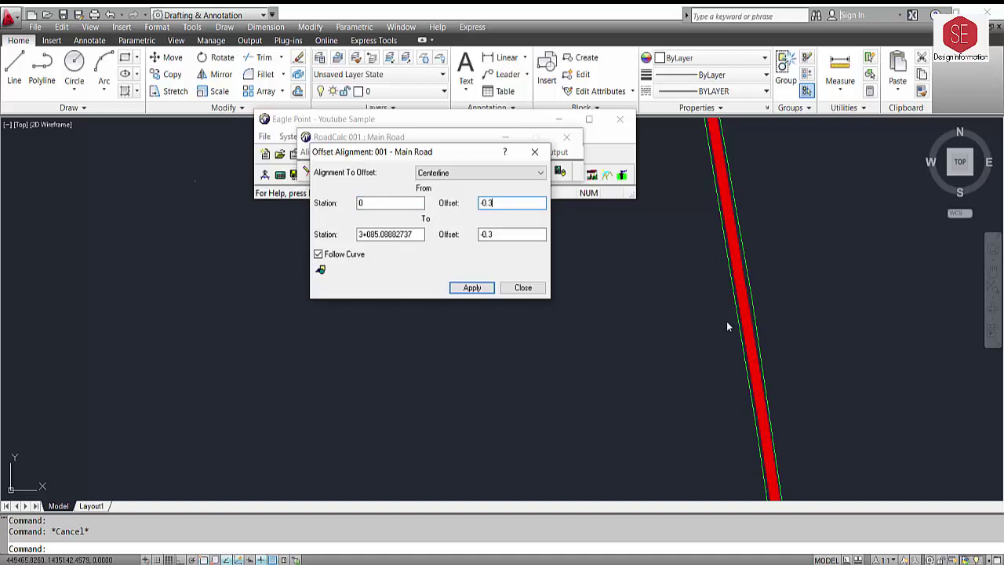
left_click_drag(497, 202, 466, 206)
left_click_drag(501, 234, 322, 243)
type("1.9")
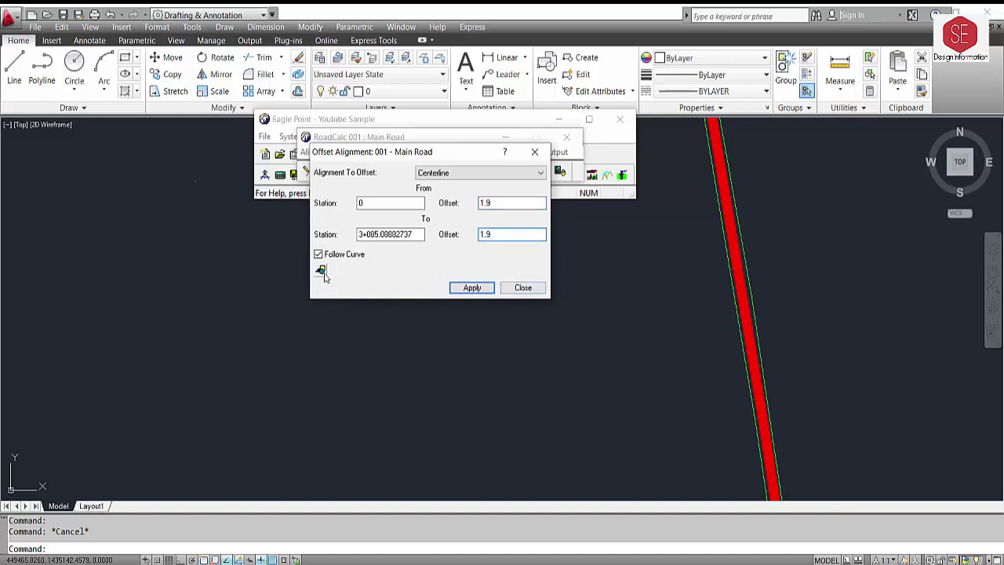
Draw the 1.9 offset of the centerline as a cyan line
left_click(320, 270)
left_click(505, 220)
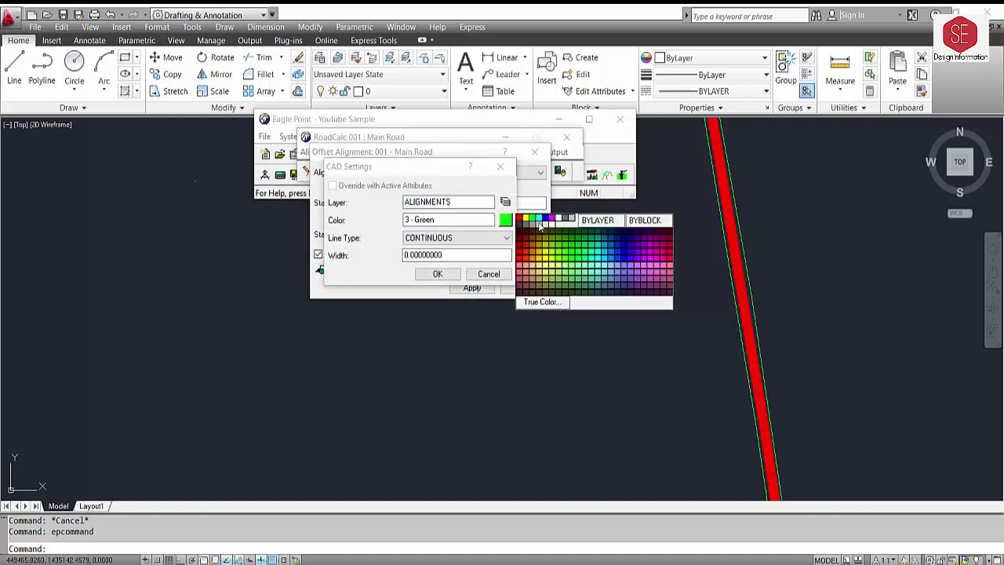
left_click(541, 223)
left_click(438, 274)
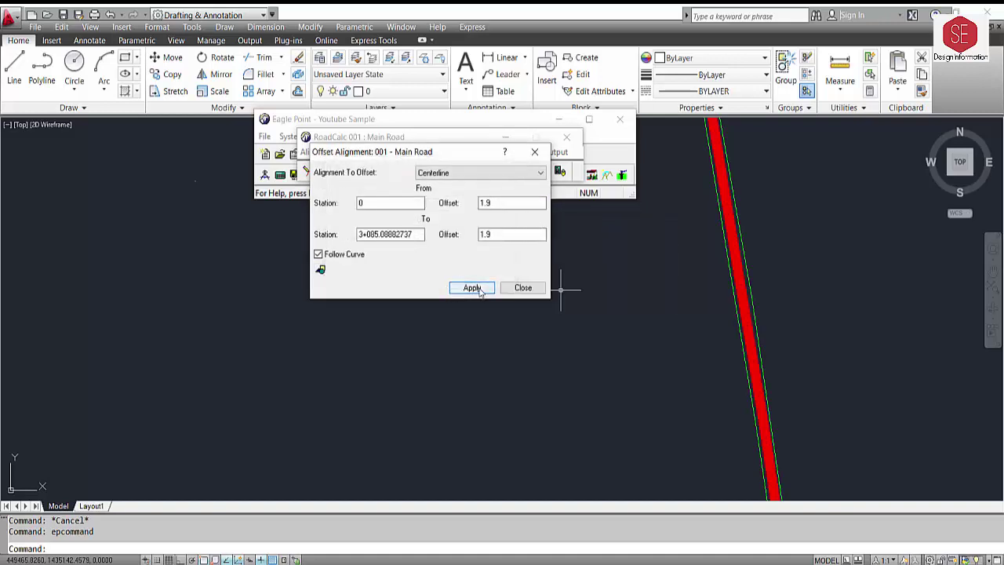
left_click(471, 287)
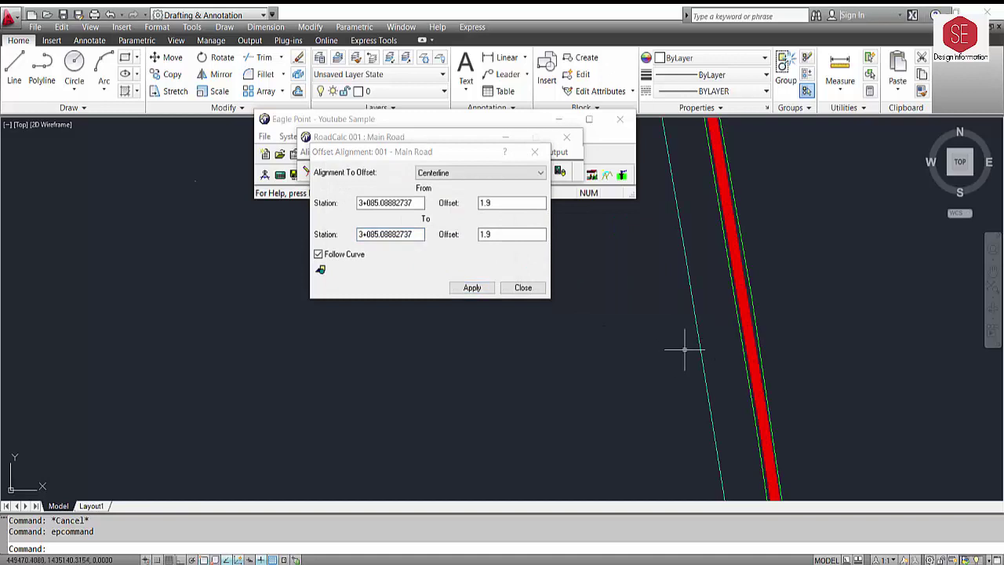
Draw the matching -1.9 offset from station 0 on the other side
scroll(705, 333, "down", 3)
scroll(722, 376, "down", 2)
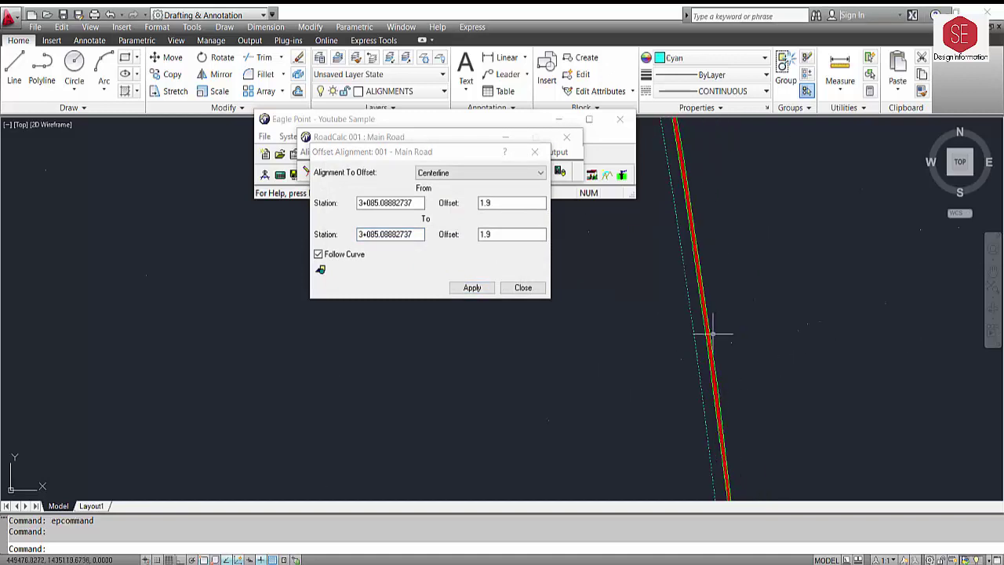
left_click_drag(424, 203, 359, 203)
type("0")
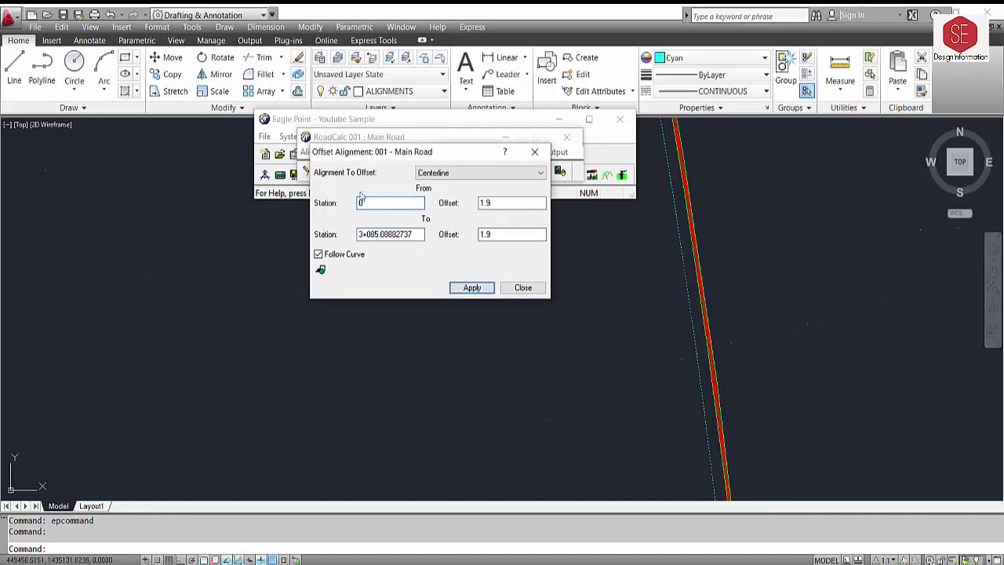
left_click(482, 202)
left_click(479, 234)
type("-")
left_click(471, 287)
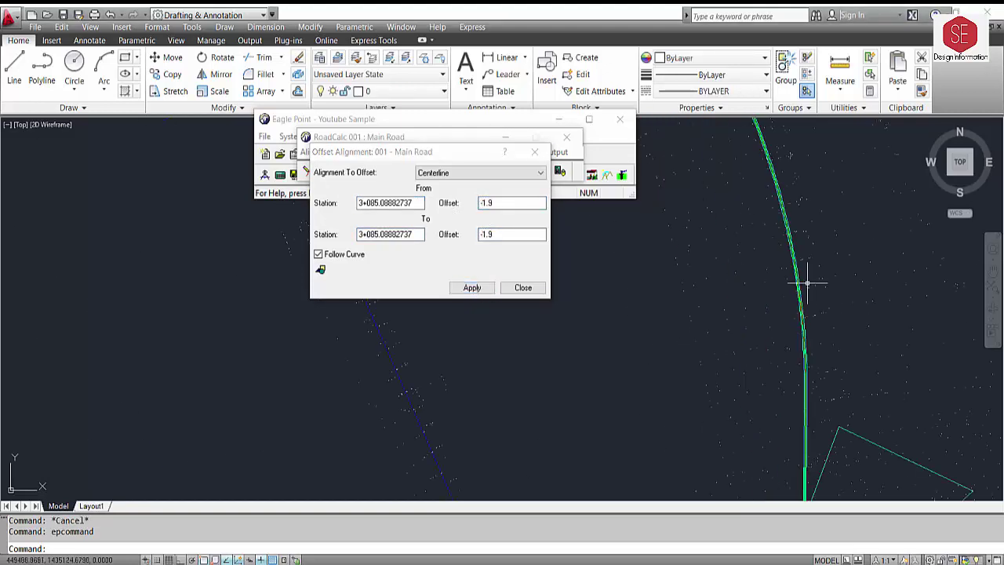
scroll(820, 337, "up", 2)
scroll(722, 319, "up", 2)
scroll(674, 306, "up", 2)
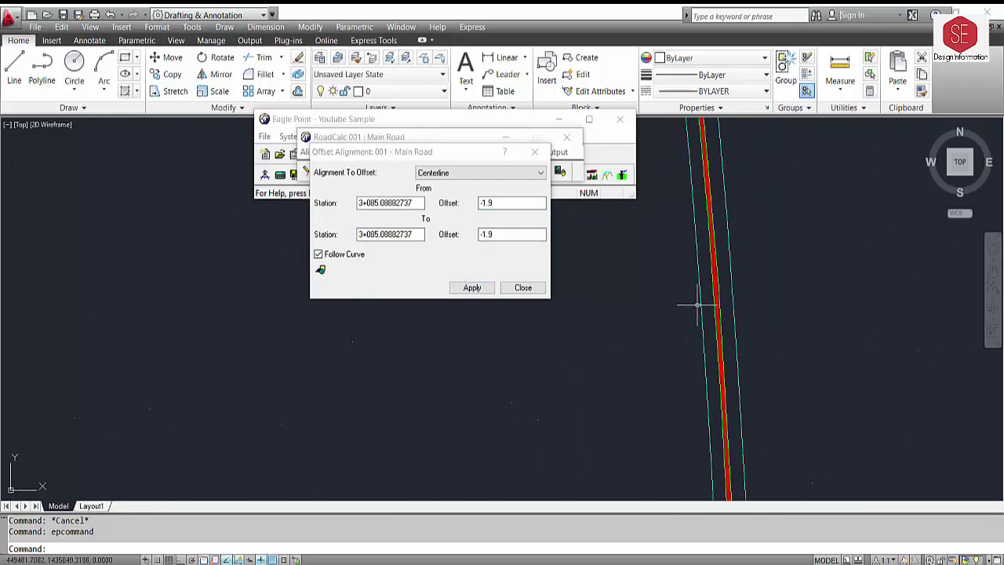
Apply a 5.55 offset from station 0 and delete the unwanted extra offset line
left_click_drag(424, 203, 357, 203)
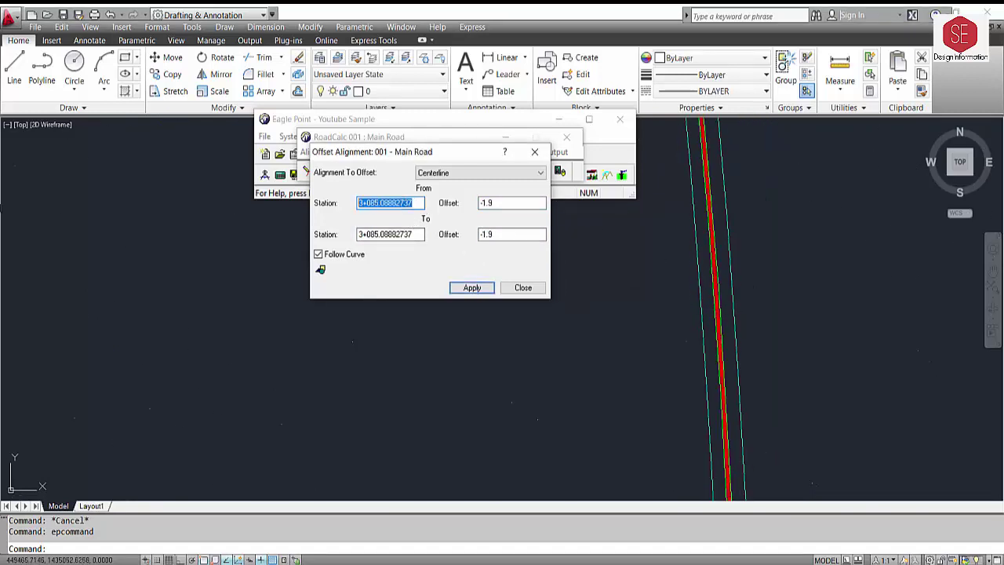
type("0")
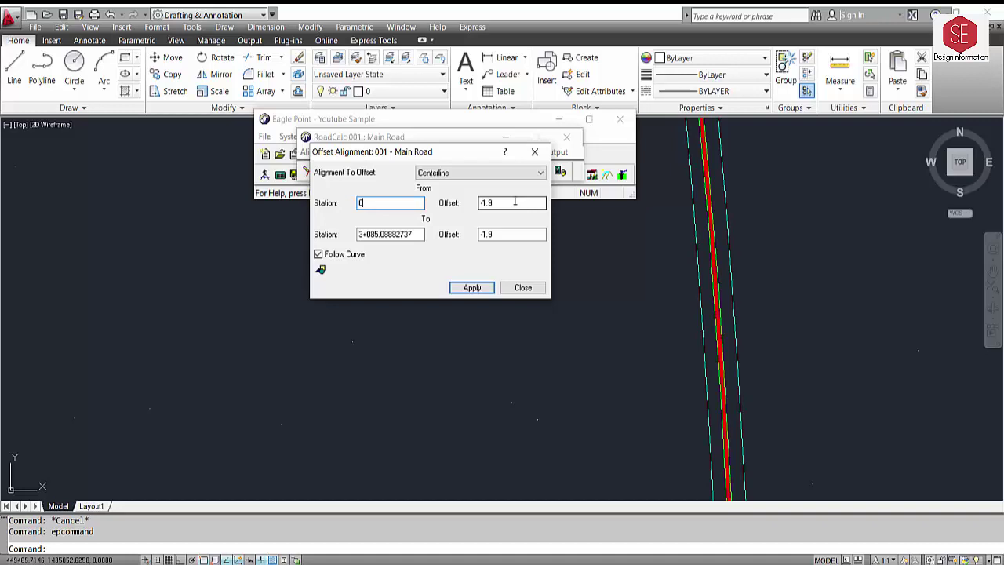
left_click_drag(515, 201, 456, 201)
type("5.55")
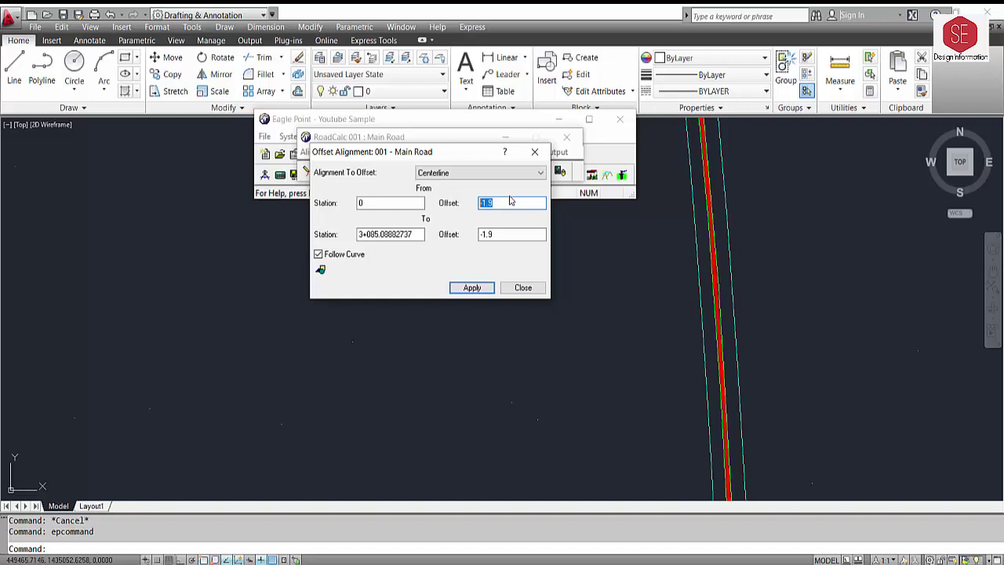
double_click(536, 233)
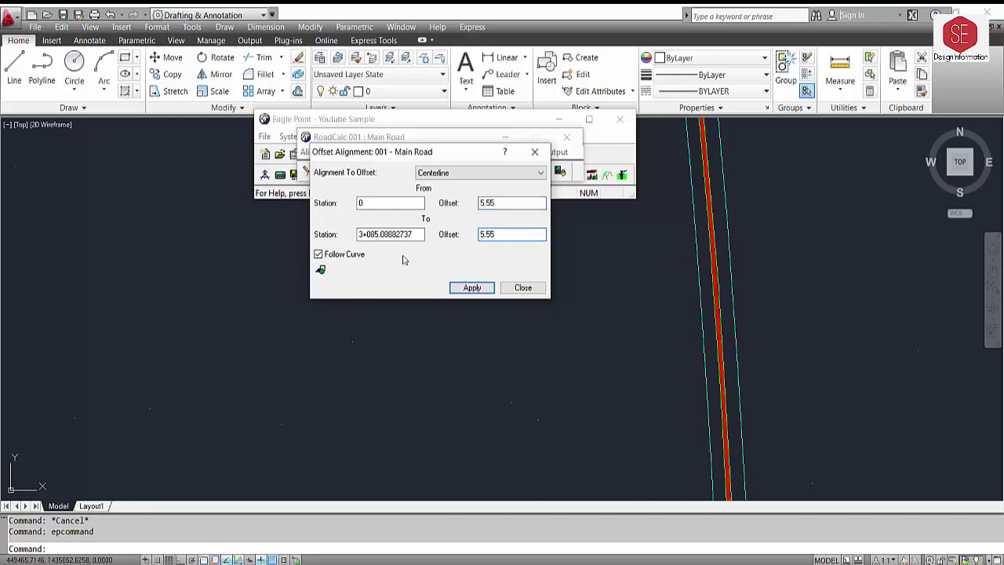
key("Return")
left_click(650, 294)
left_click(824, 287)
key("Delete")
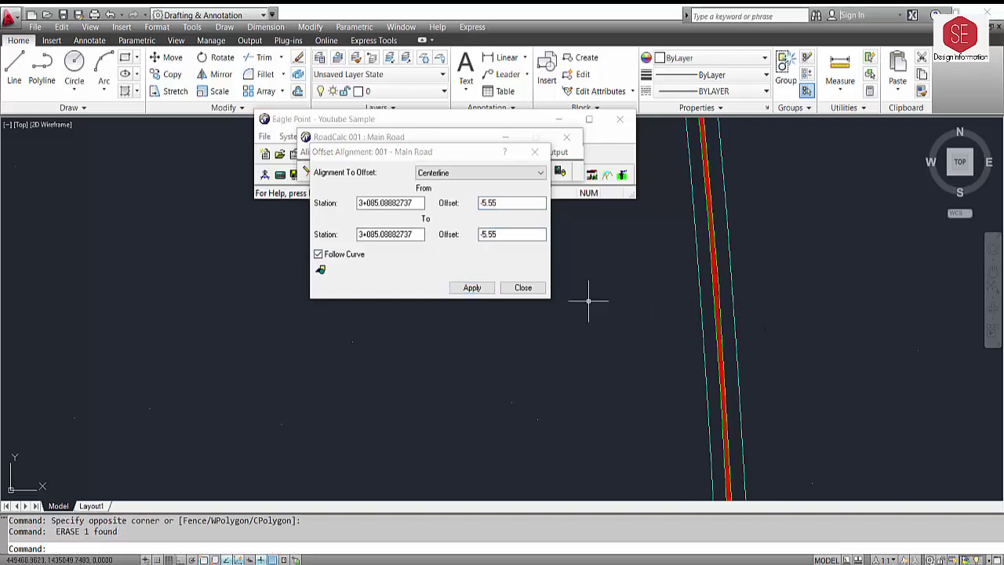
Re-enter 5.55 as both the starting and ending offset values
left_click(497, 203)
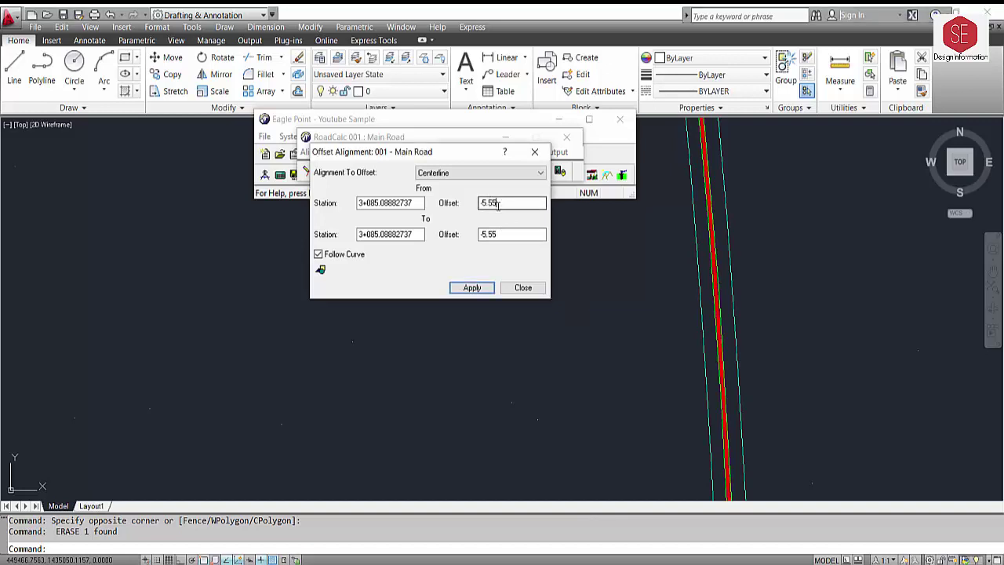
double_click(497, 204)
type("5")
left_click(497, 233)
double_click(497, 234)
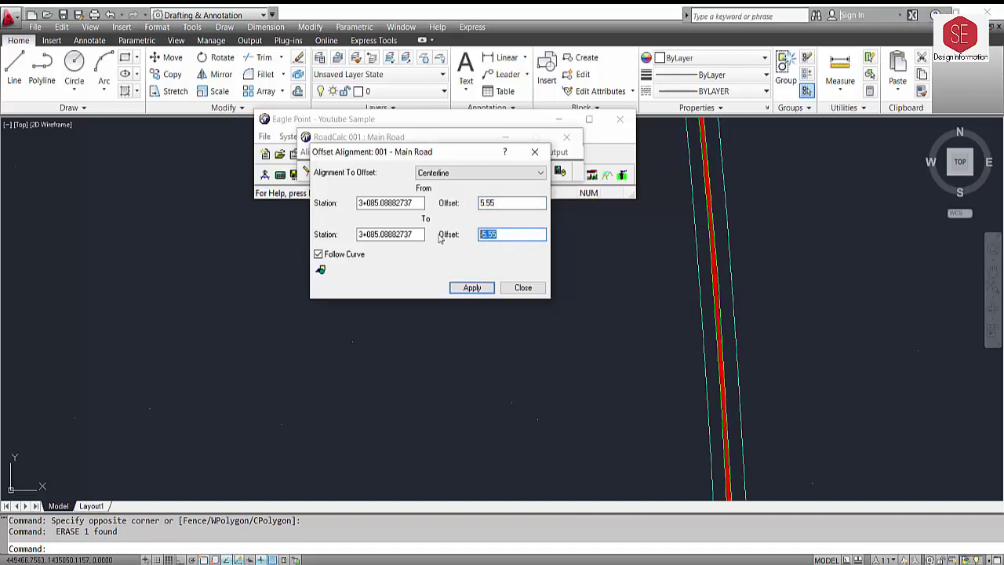
type("5")
Set the offset line's CAD settings to white colour and BYLAYER linetype
left_click(320, 269)
left_click(505, 219)
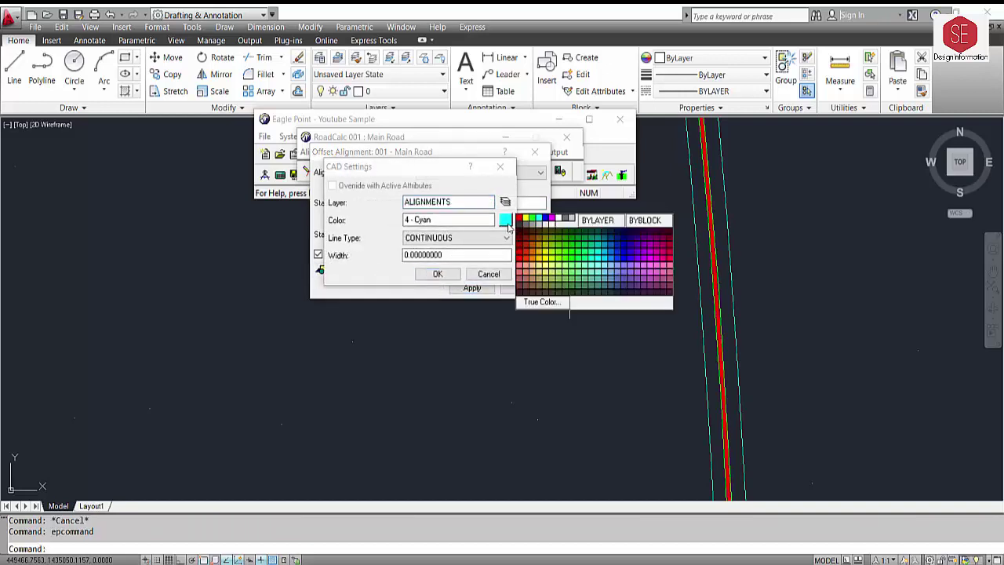
left_click(559, 220)
left_click(506, 237)
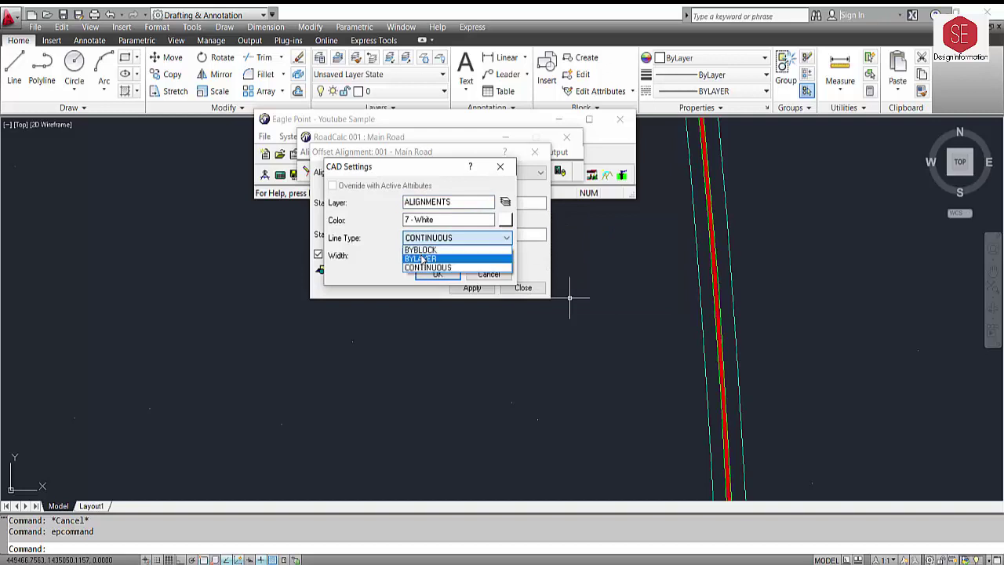
left_click(421, 258)
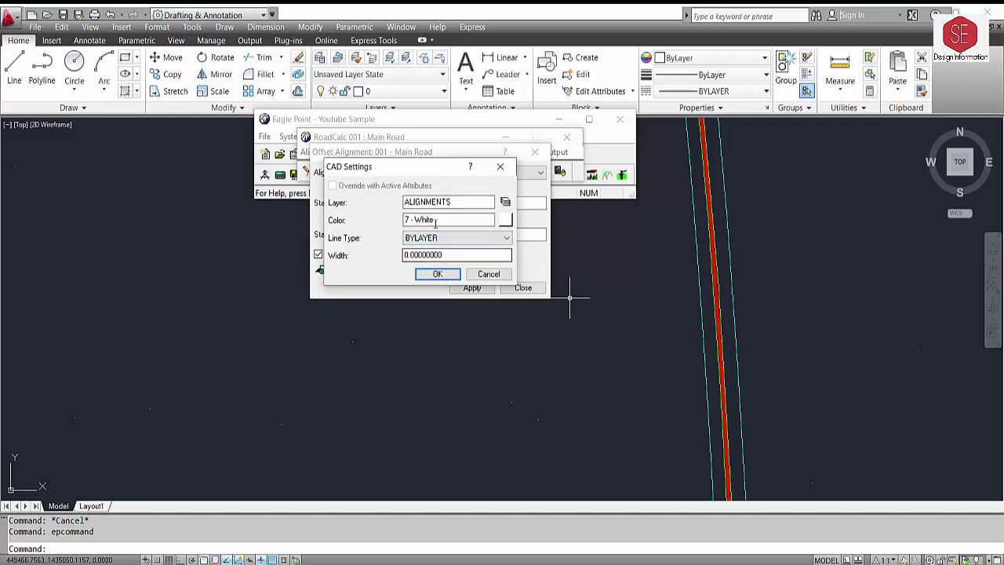
left_click(438, 273)
Draw the white 5.55 offset line after resetting the start station to 0
left_click(472, 288)
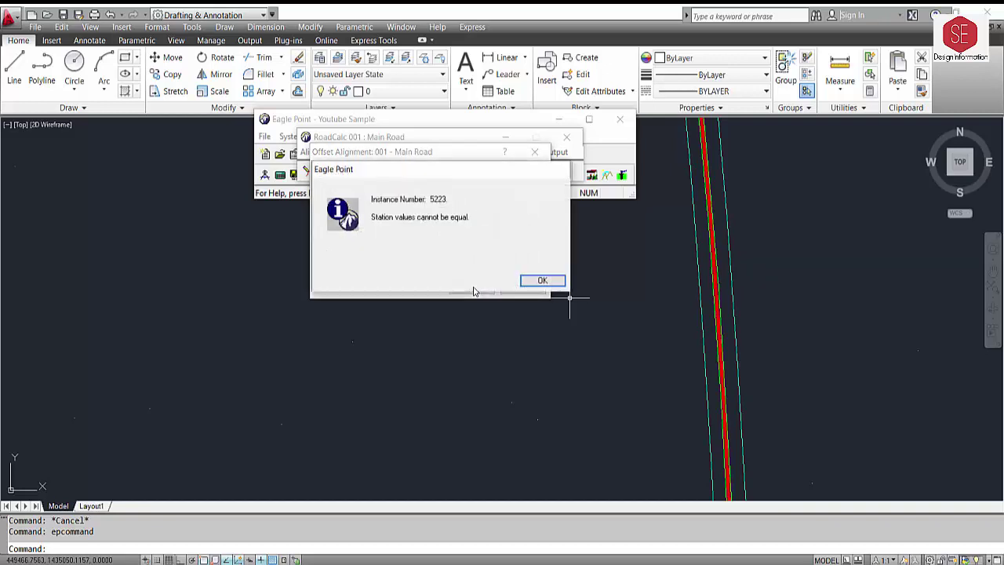
left_click(541, 281)
type("0")
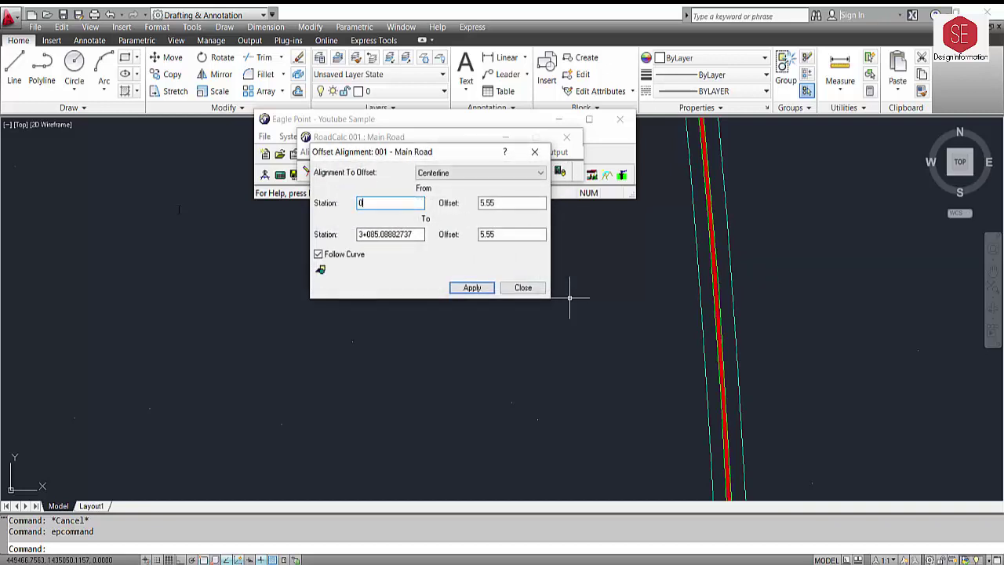
left_click(471, 288)
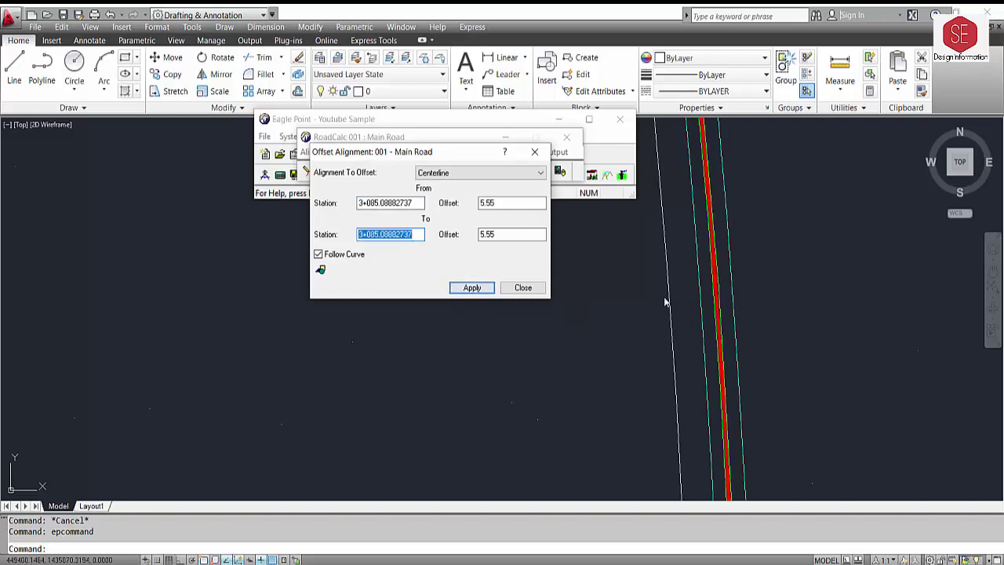
Reset the start station to 0 and draw the white -5.55 offset line
left_click(391, 202)
type("0")
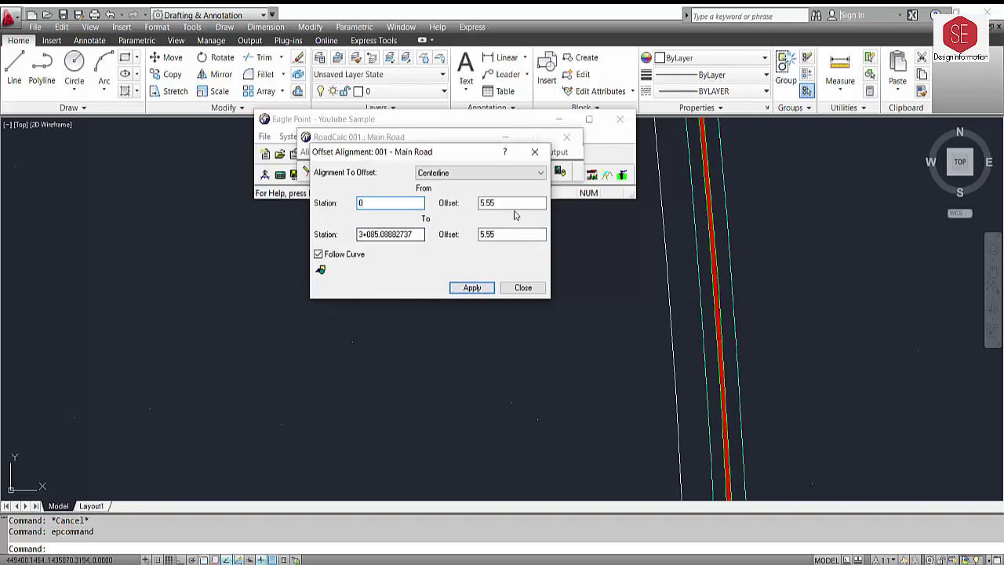
left_click(481, 202)
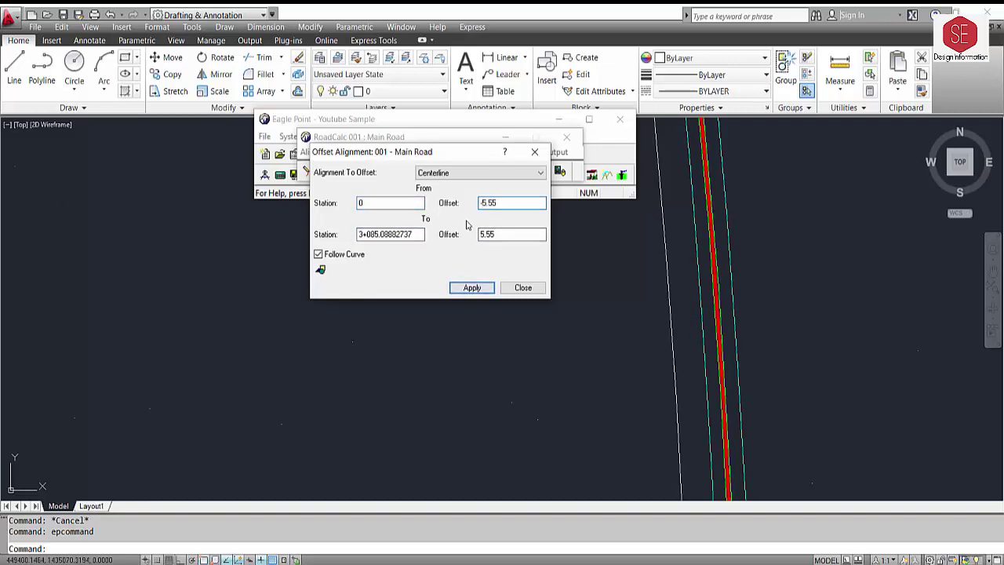
left_click(481, 235)
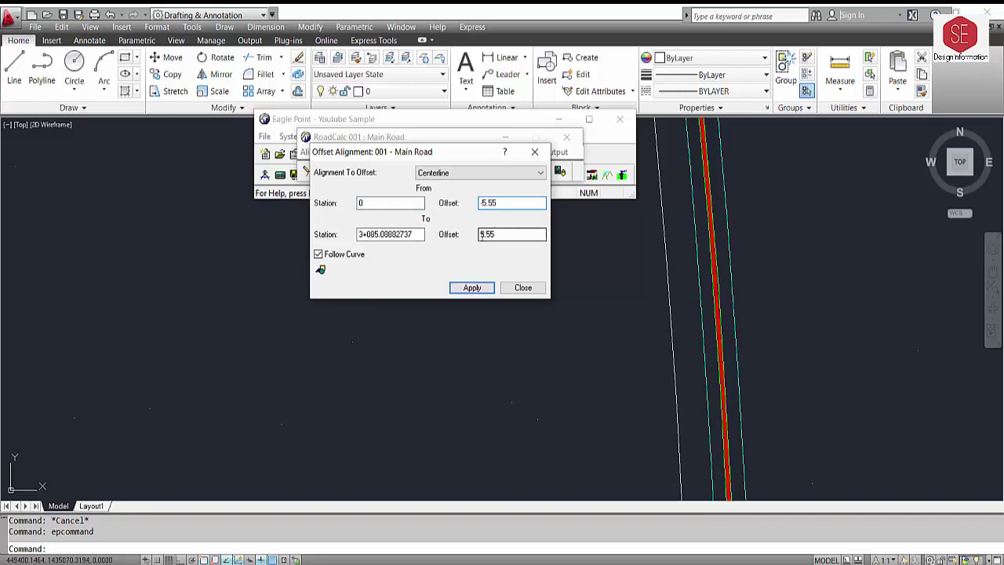
left_click(471, 287)
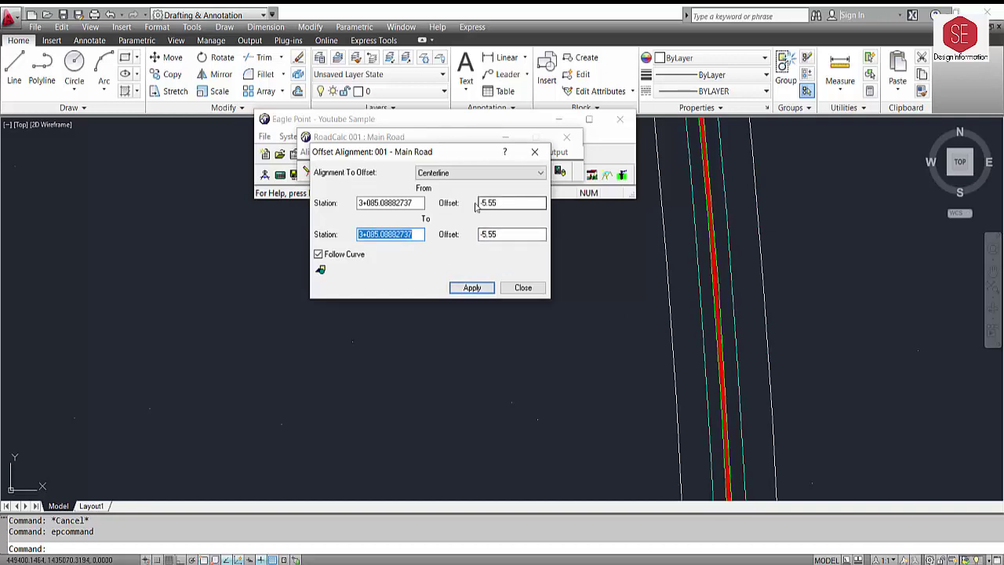
Create a 9.20 offset line starting at station 0
double_click(494, 203)
type("9.20")
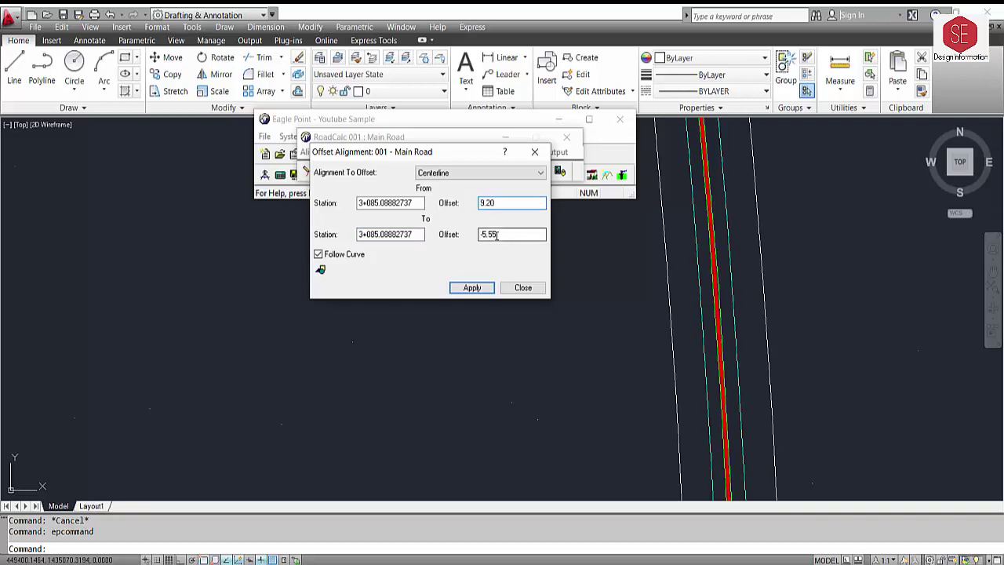
key("Tab")
type("9")
left_click_drag(417, 203, 259, 205)
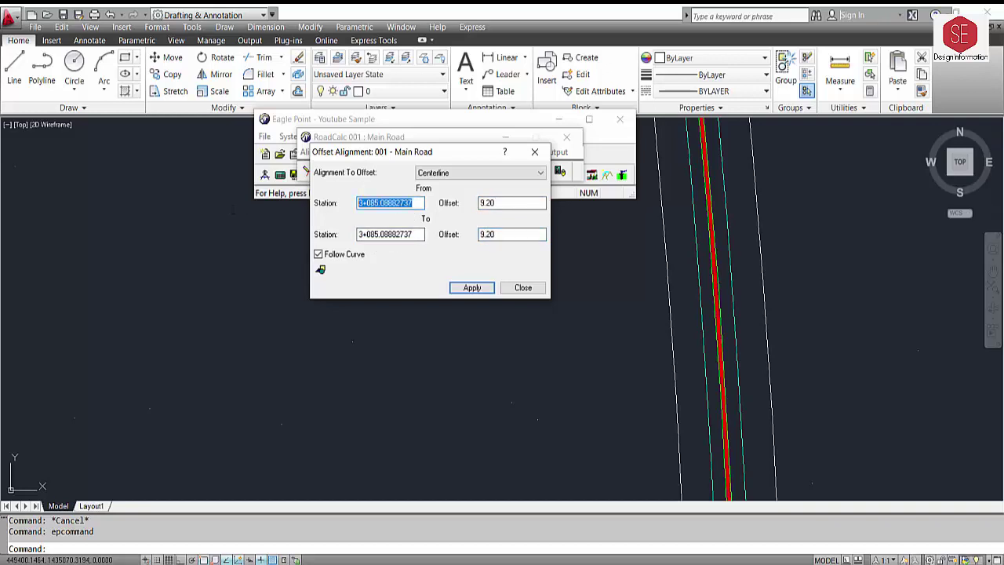
type("0")
left_click(472, 288)
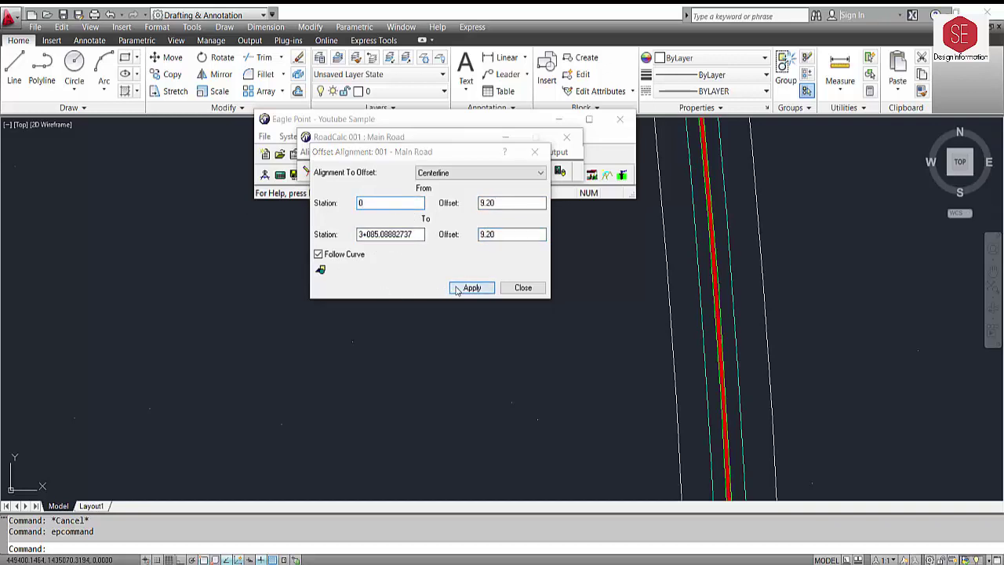
Change the offsets to -9.20, reset the station to 0, and create the opposite line
left_click(483, 202)
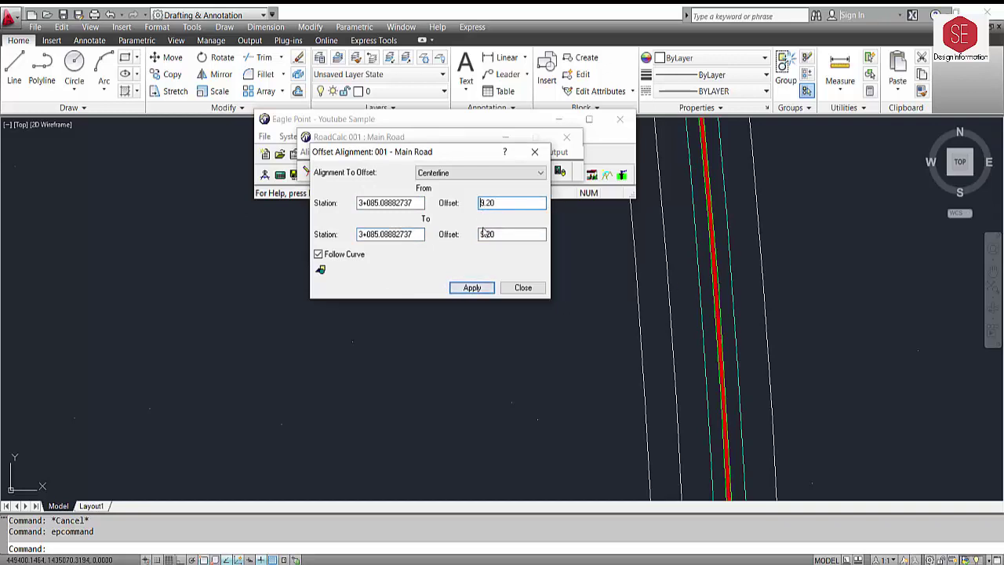
left_click(485, 234)
left_click(482, 234)
key("space")
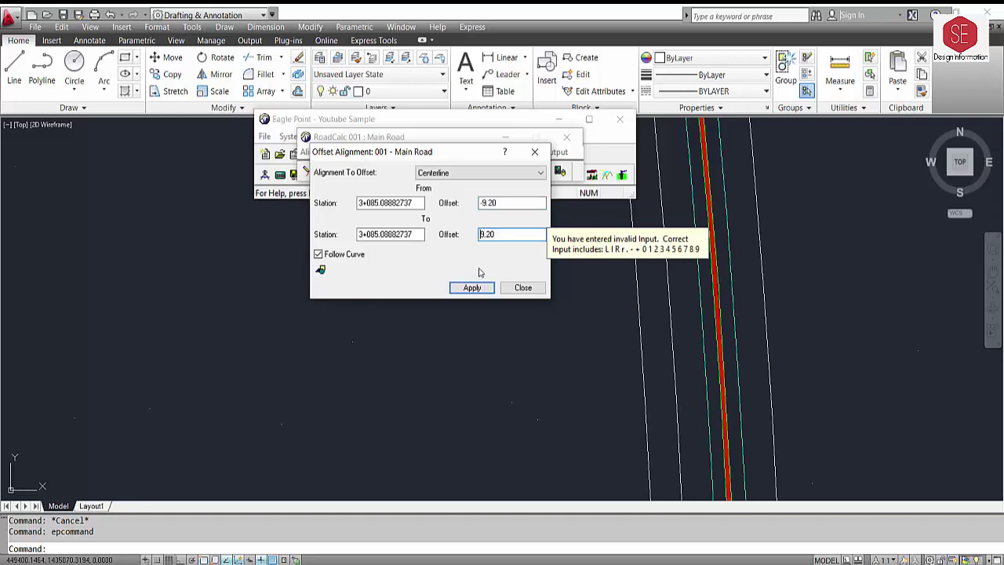
type("-")
left_click_drag(416, 203, 359, 202)
type("0")
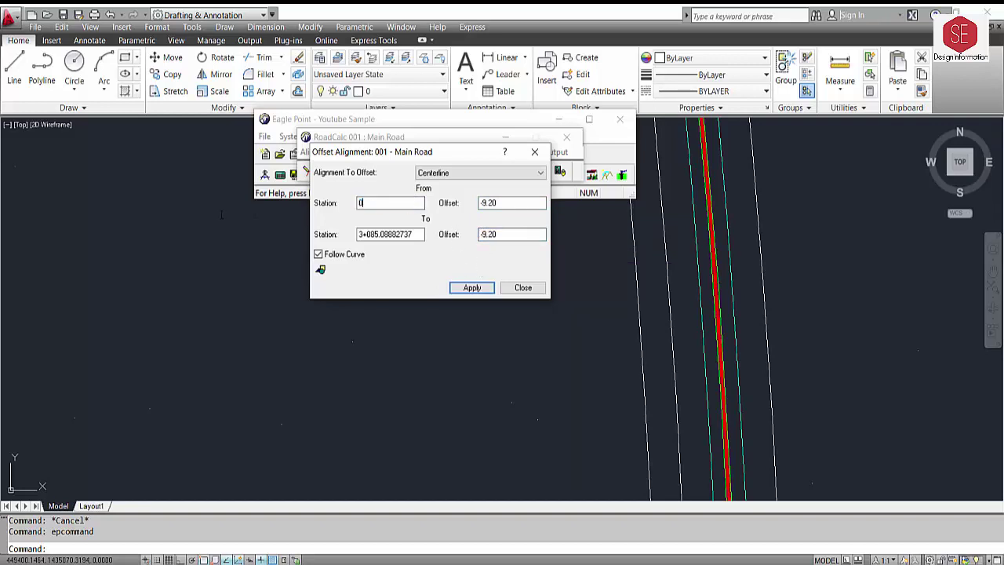
left_click(471, 287)
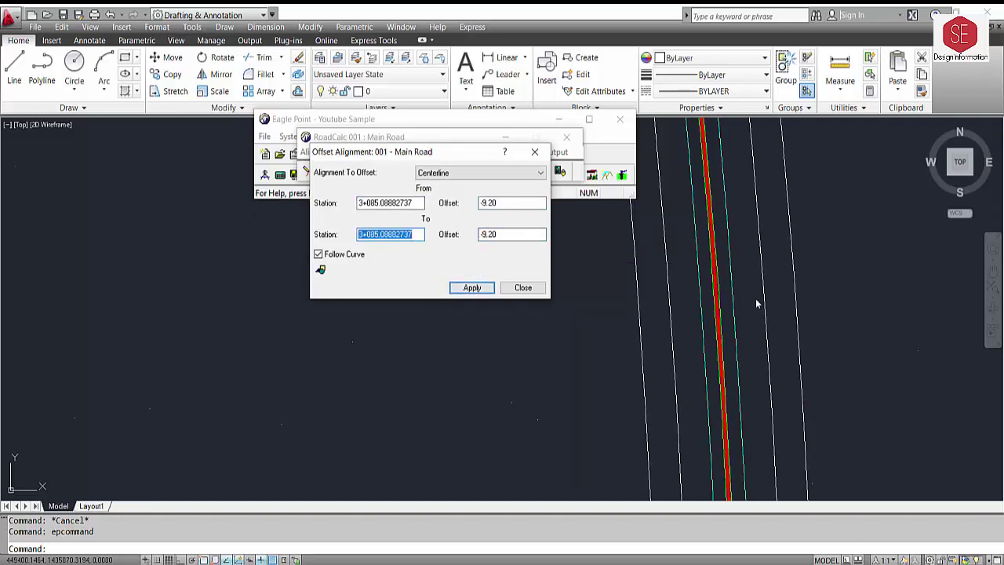
scroll(724, 302, "up", 3)
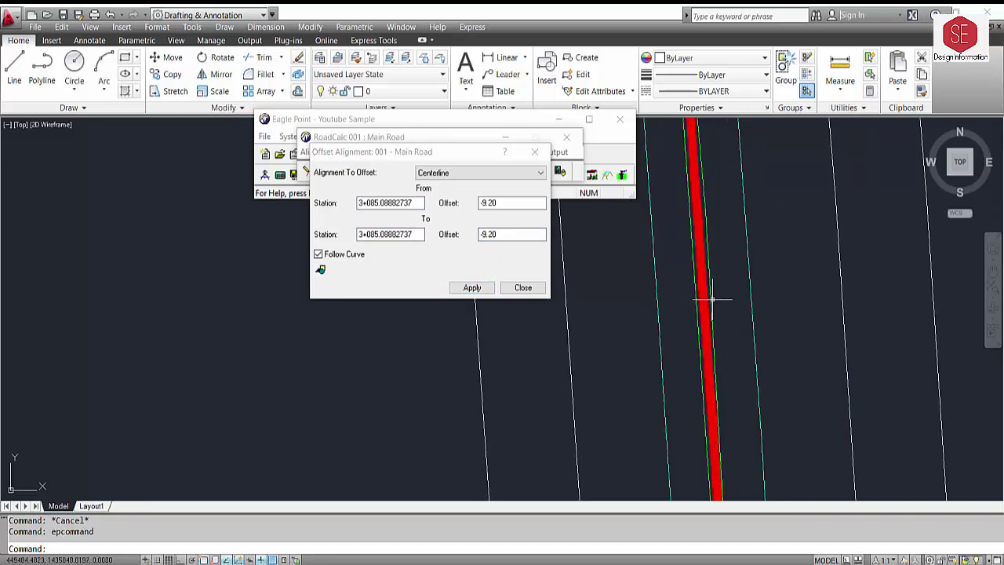
scroll(663, 300, "down", 2)
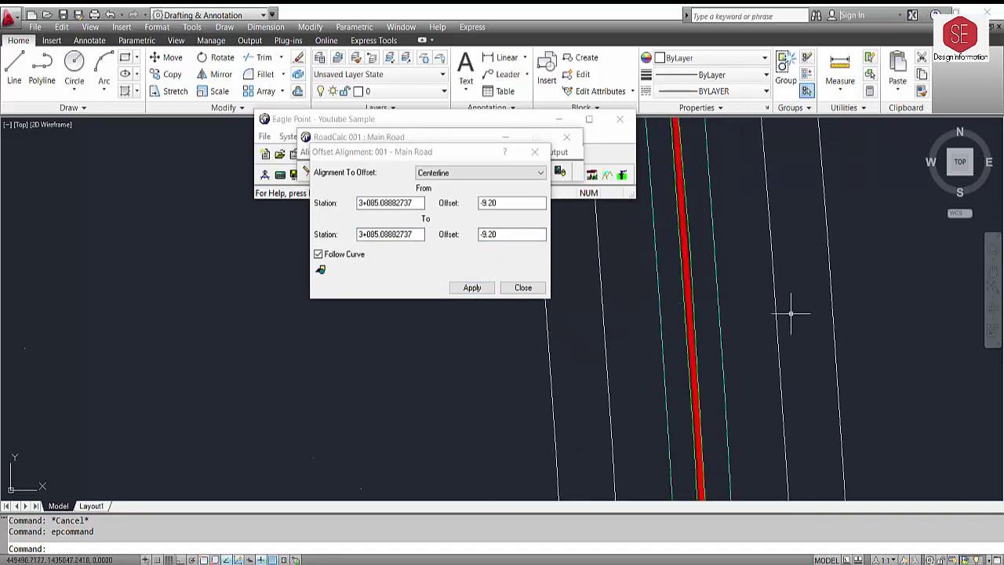
middle_click_drag(789, 309, 853, 304)
scroll(839, 306, "down", 1)
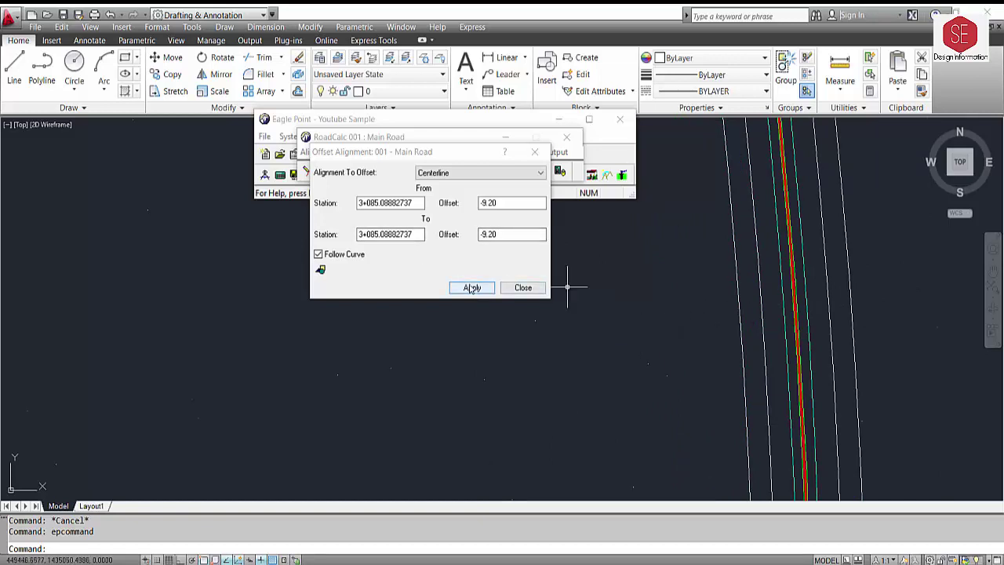
Create a yellow 11.6 offset line from station 0
left_click(385, 221)
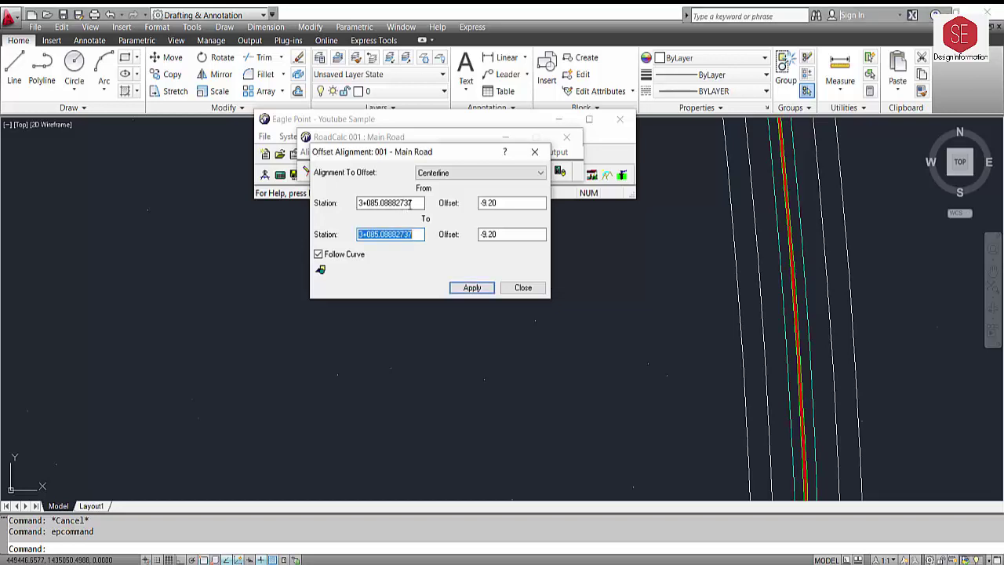
double_click(388, 203)
type("0")
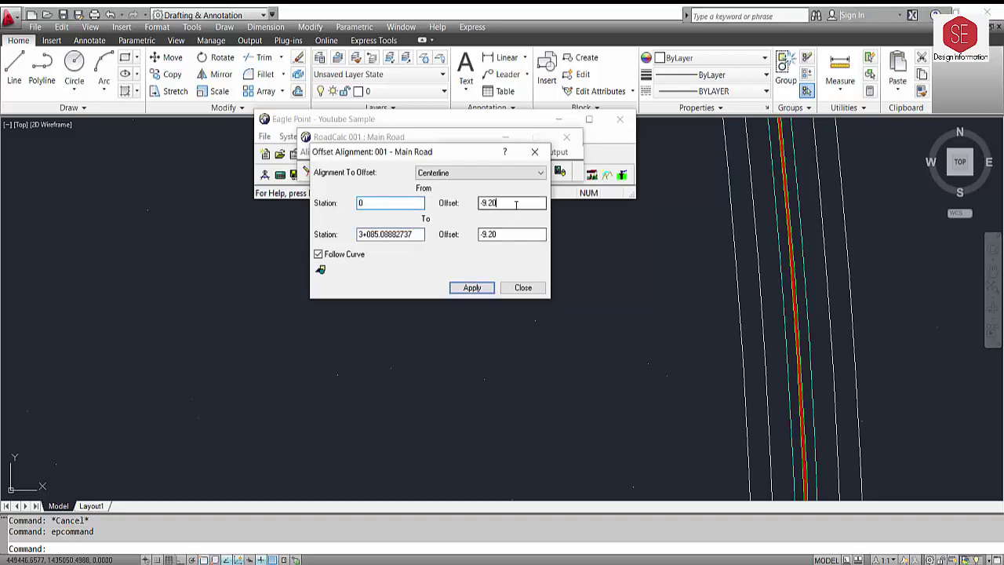
double_click(515, 202)
type("11.6")
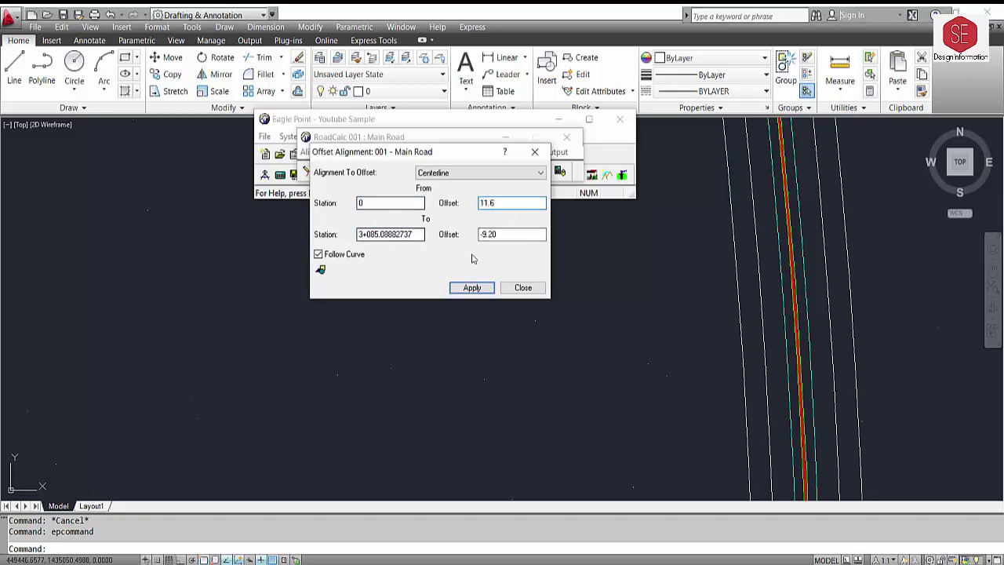
double_click(507, 233)
type("11.6")
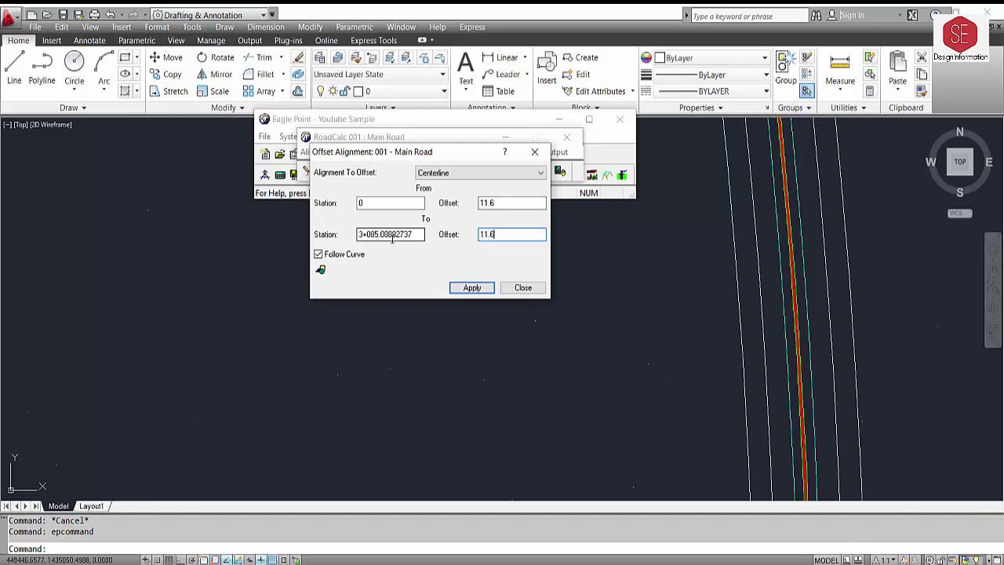
left_click(320, 270)
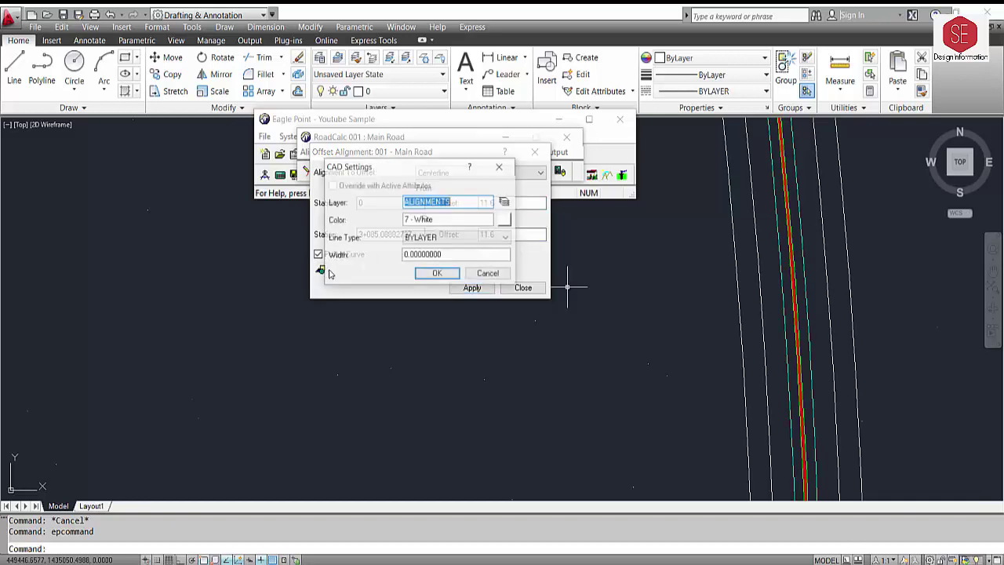
left_click(504, 222)
left_click(530, 219)
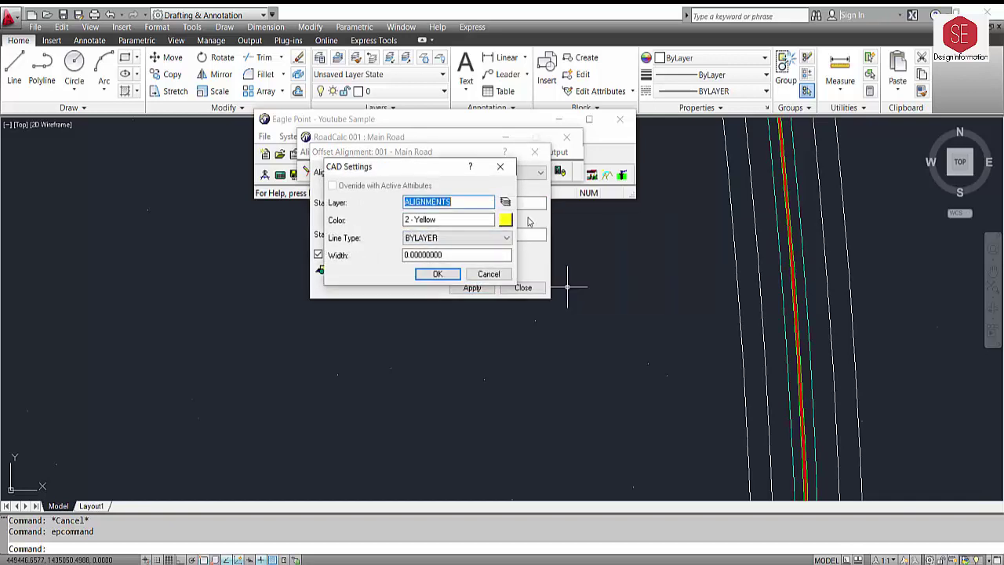
left_click(439, 274)
left_click(472, 288)
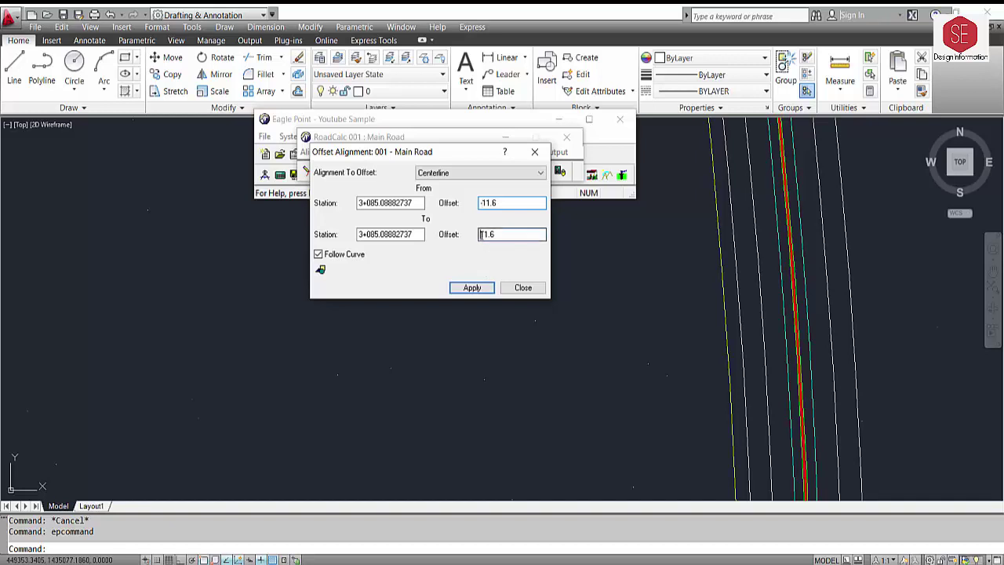
Reset the station to 0, create the -11.6 offset line, and close the dialog
double_click(422, 203)
type("0")
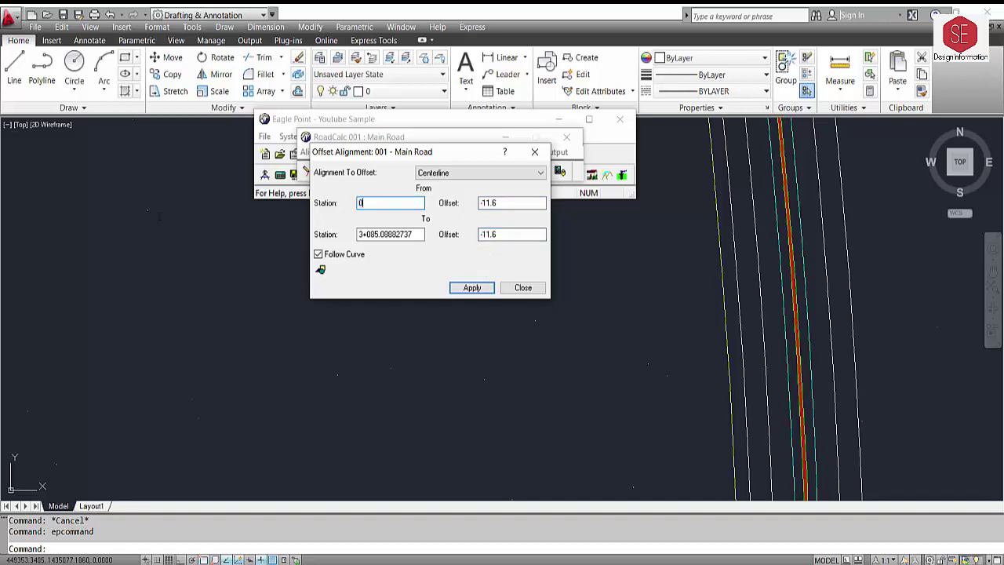
left_click(460, 290)
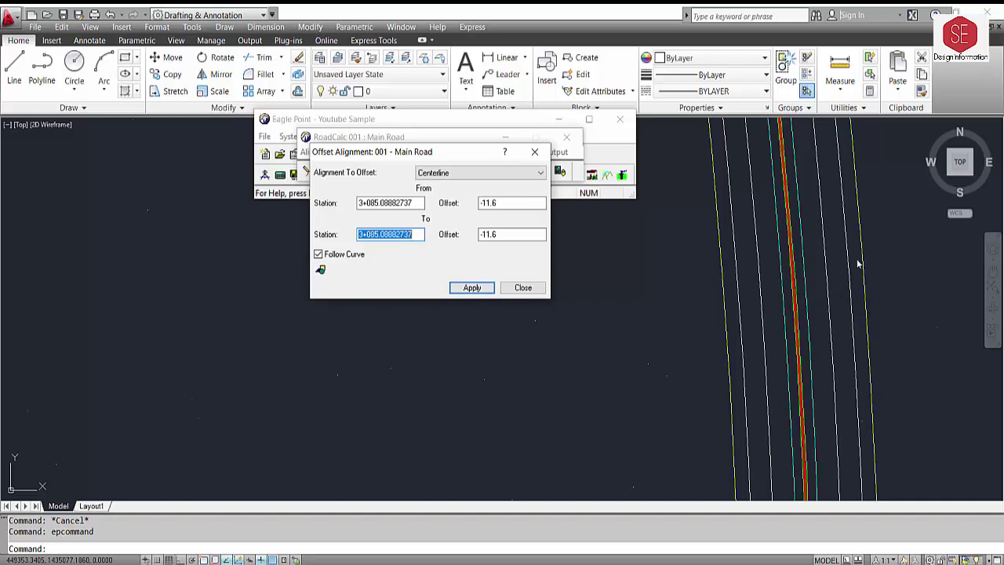
left_click(523, 288)
Zoom to the road, regenerate the drawing, and select one offset line
scroll(531, 320, "down", 2)
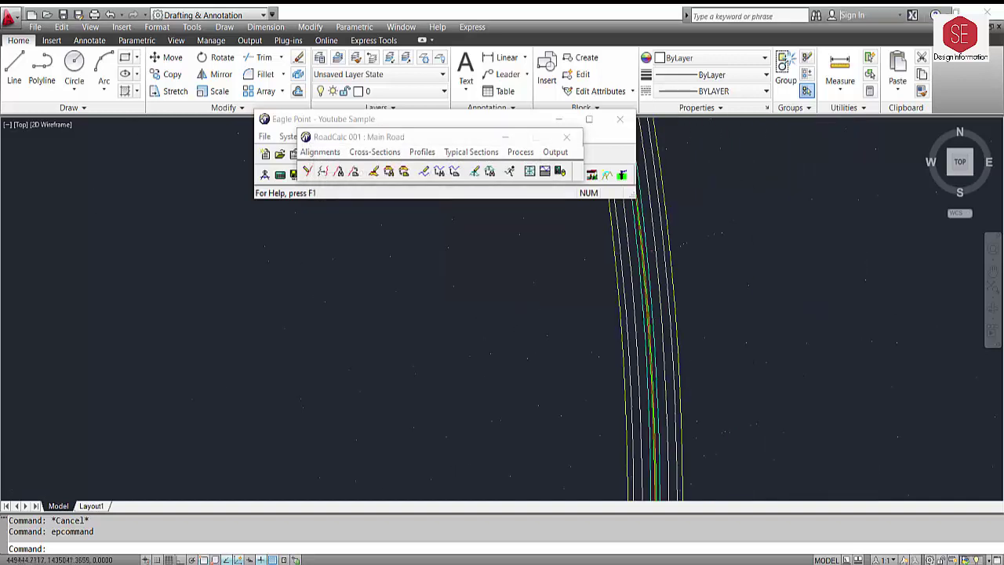
scroll(578, 335, "down", 3)
scroll(560, 403, "up", 2)
scroll(609, 403, "up", 2)
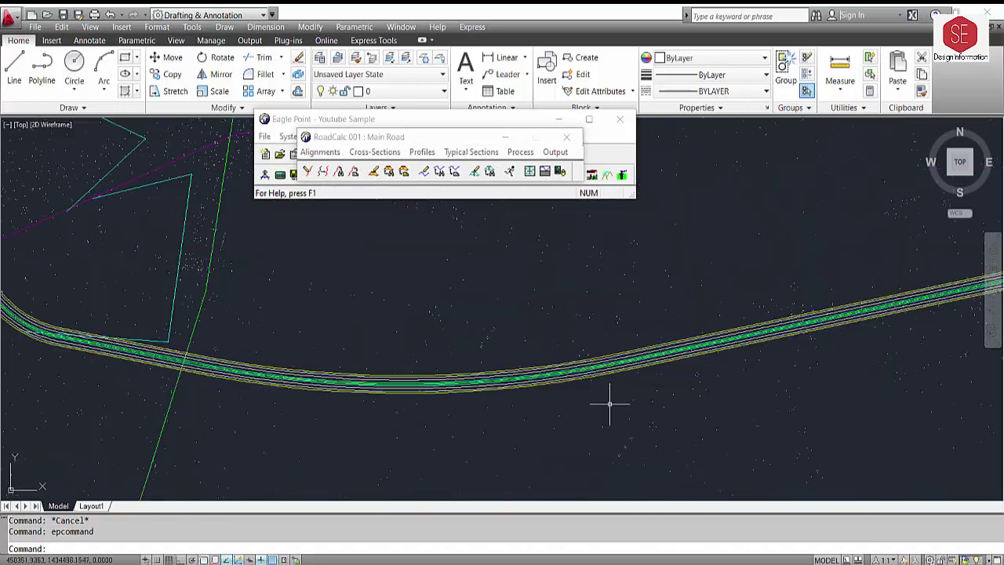
scroll(588, 374, "up", 2)
key("Return")
scroll(523, 349, "up", 2)
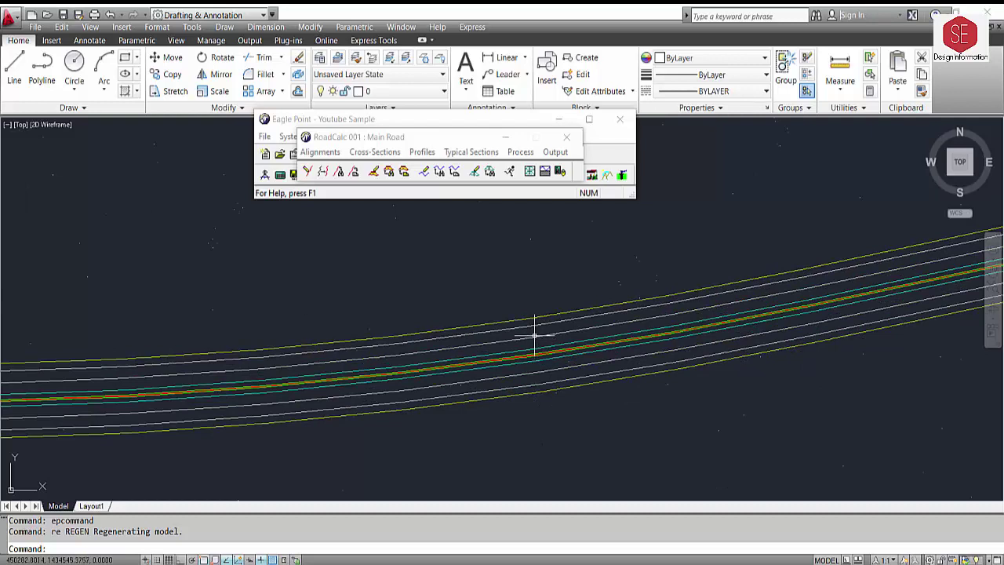
left_click(534, 336)
Open the ALIGNMENTS layer colour picker, then cancel it without changes
left_click(377, 91)
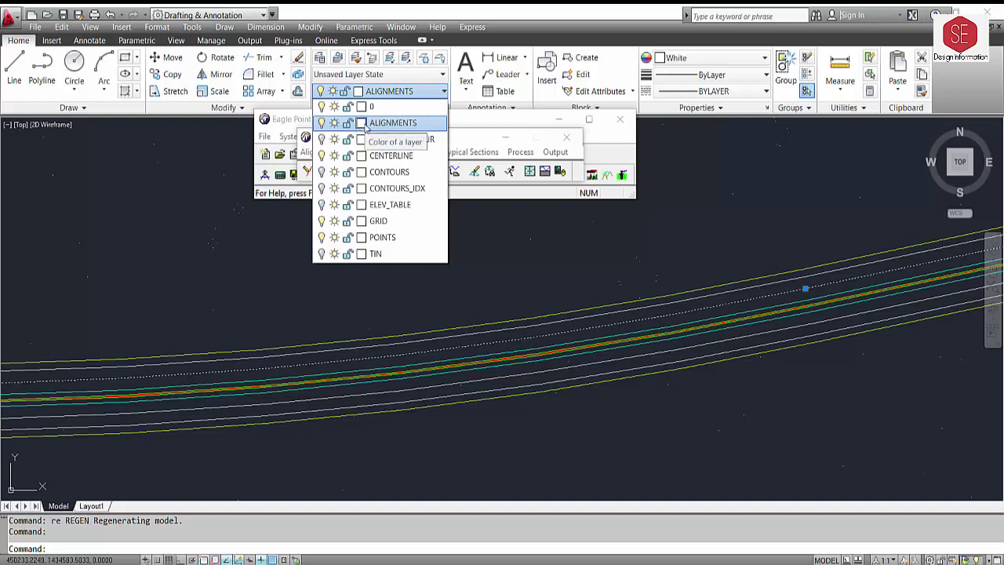
left_click(361, 123)
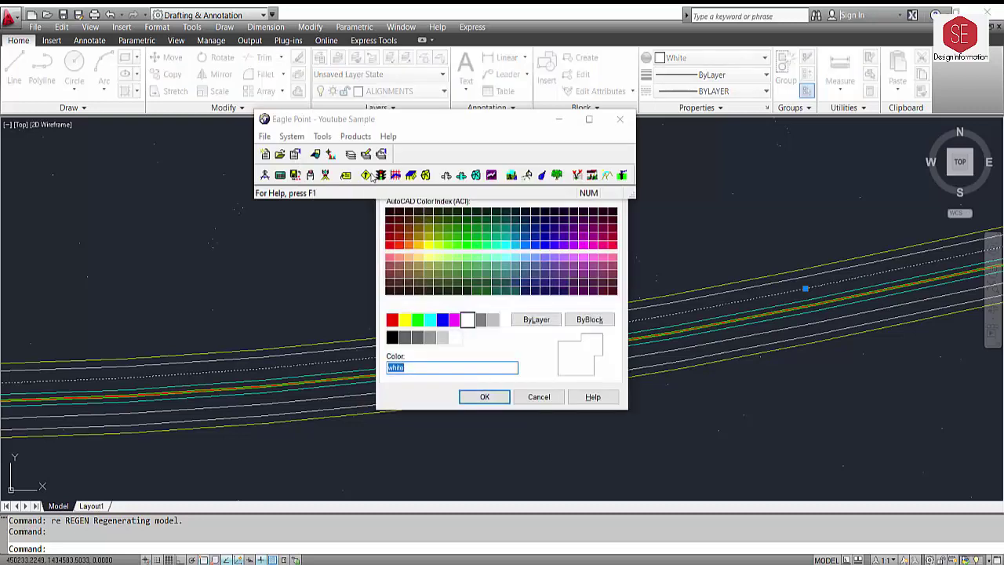
left_click_drag(522, 119, 554, 31)
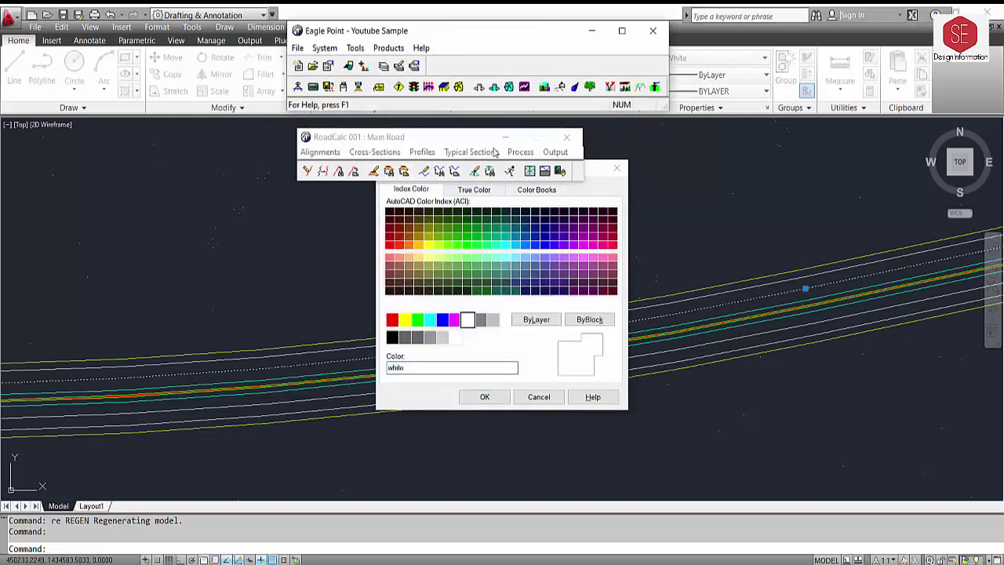
left_click_drag(478, 139, 494, 52)
left_click(534, 190)
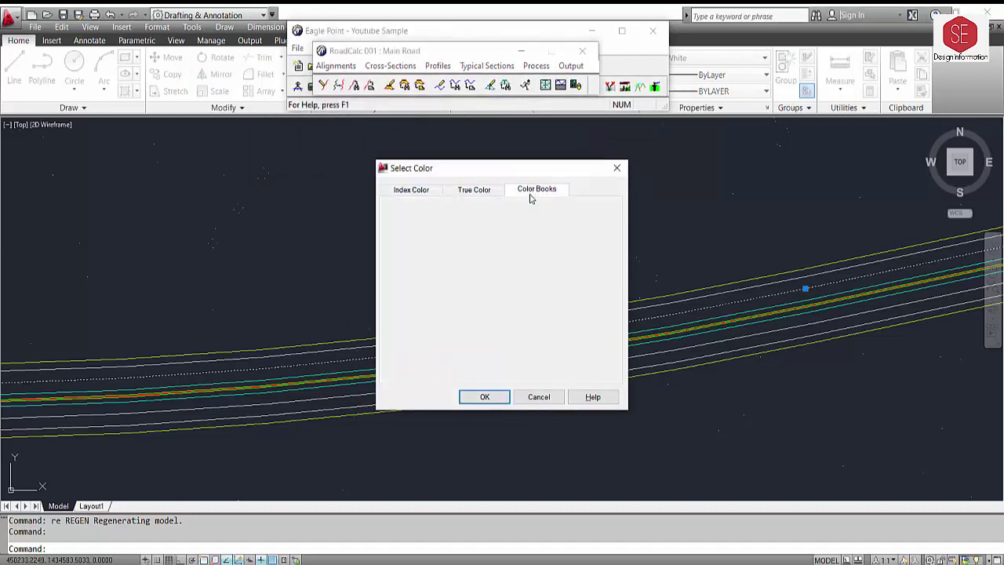
left_click(410, 192)
left_click(539, 397)
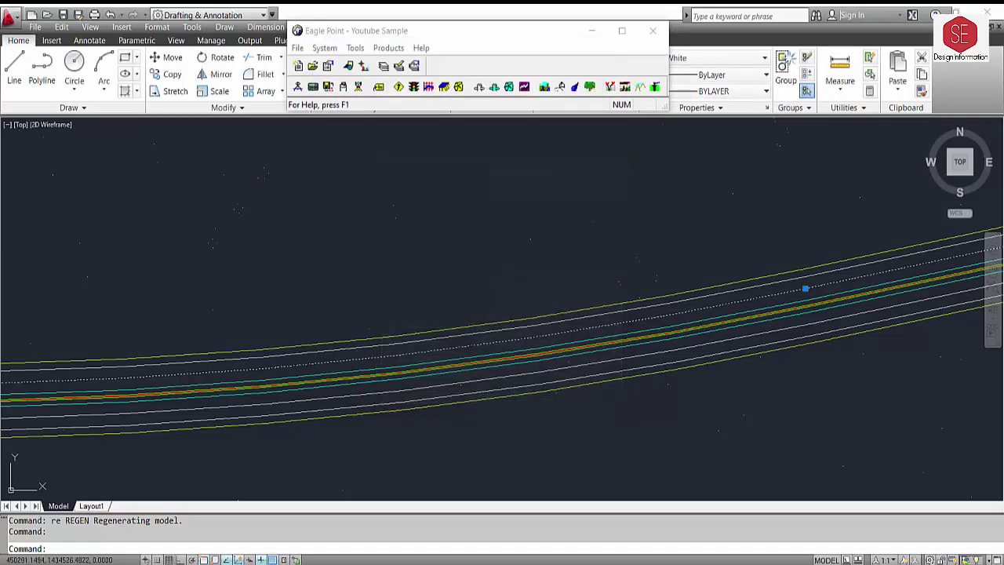
left_click(254, 548)
Copy another line's properties onto the cyan road line
type("ma")
key("Return")
left_click(547, 383)
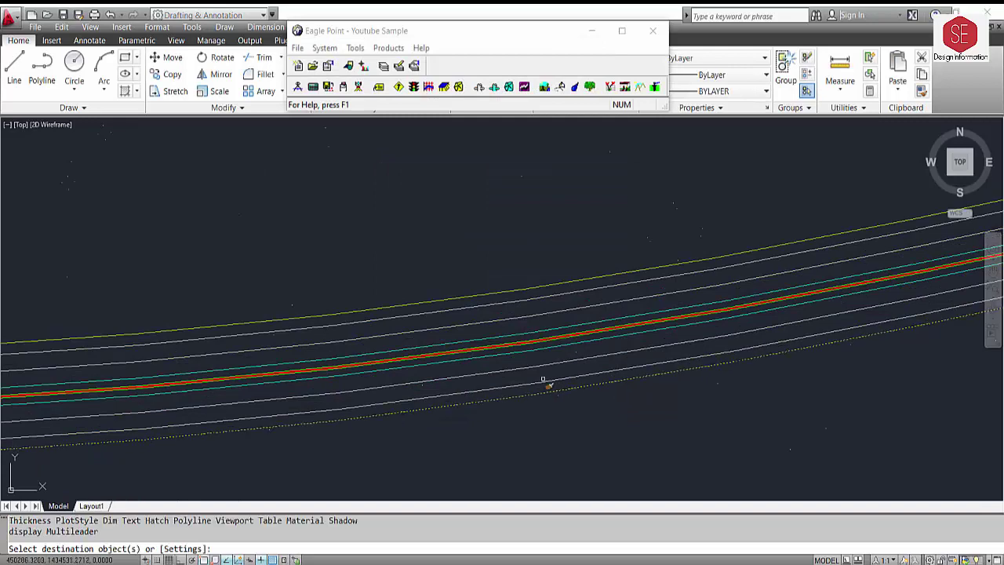
left_click(533, 333)
key("Escape")
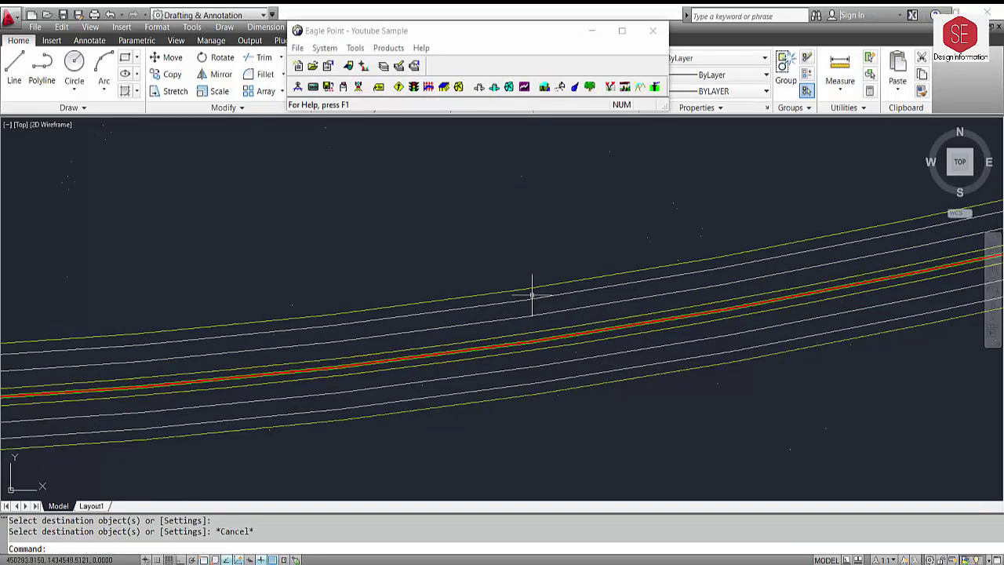
Bring the road curve into view and regenerate the drawing with RE
scroll(553, 330, "down", 5)
middle_click_drag(53, 316, 397, 381)
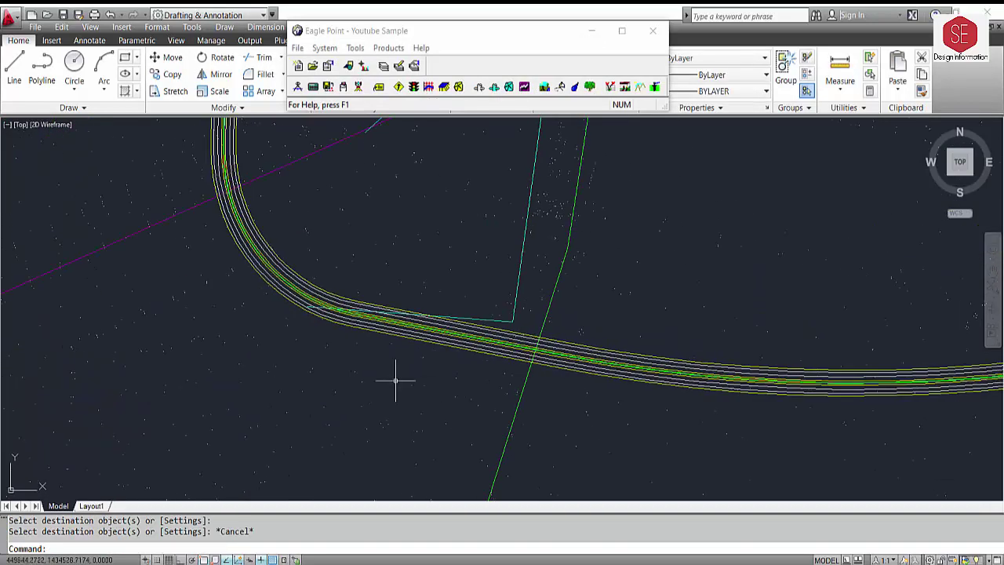
scroll(299, 226, "up", 3)
left_click(592, 31)
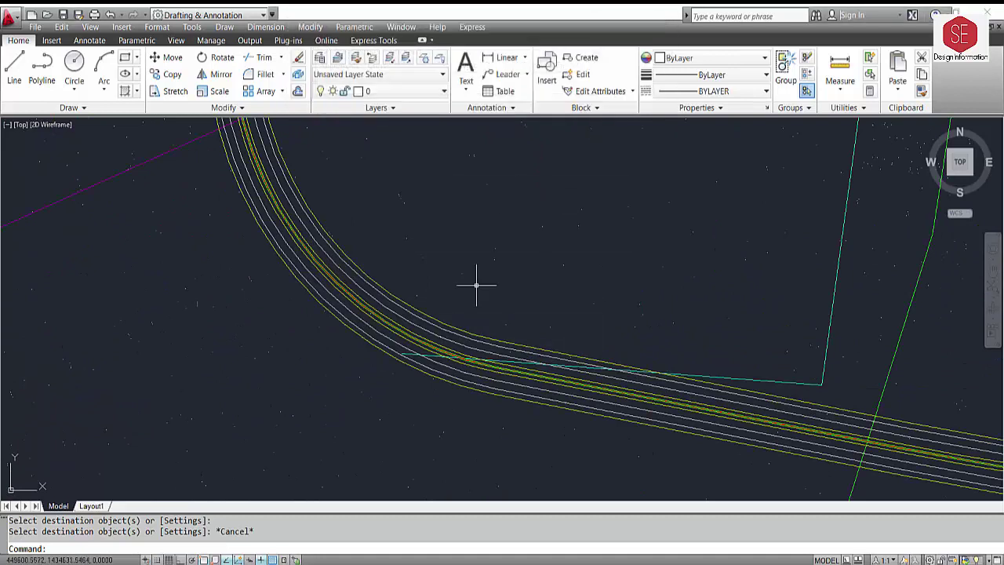
scroll(345, 302, "up", 1)
key("Escape")
type("re")
key("Return")
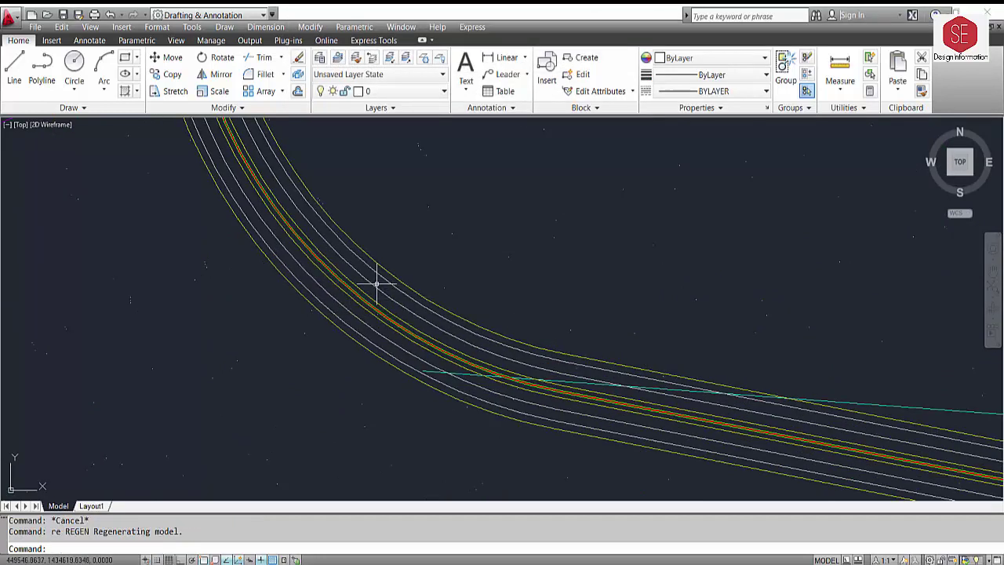
Load the ACAD_ISO02W100 dashed linetype into the drawing
left_click(727, 91)
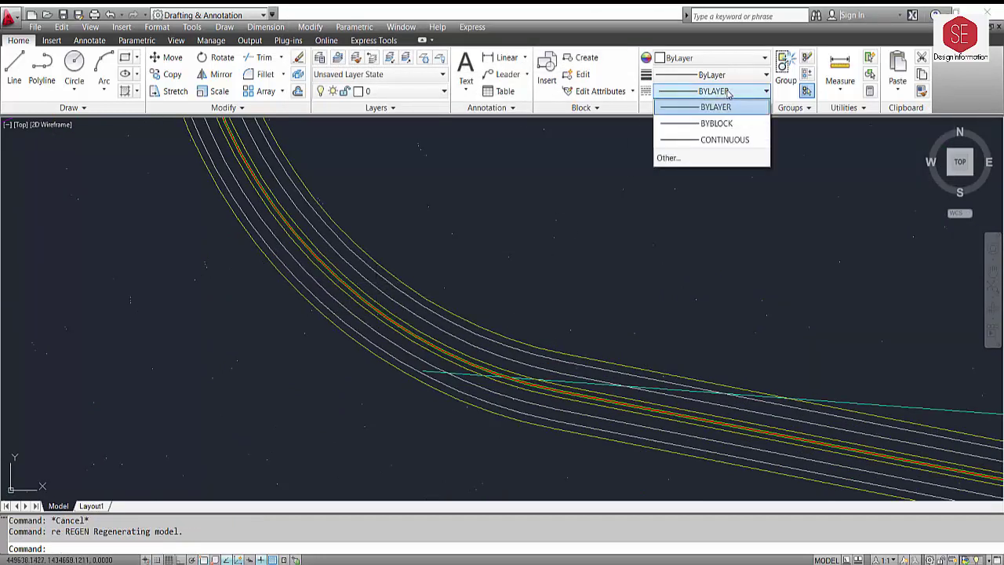
left_click(668, 157)
left_click(604, 186)
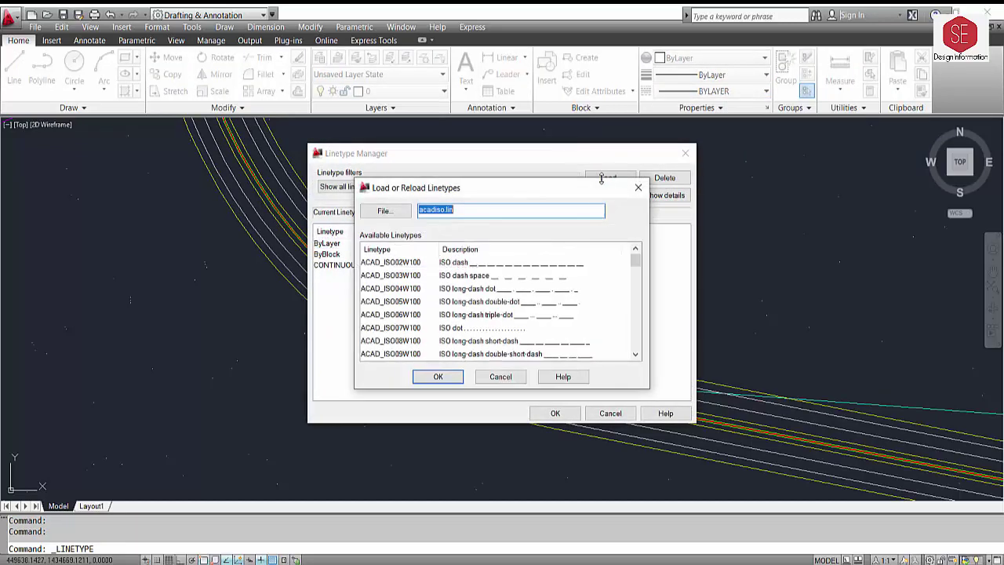
left_click(424, 264)
left_click(441, 376)
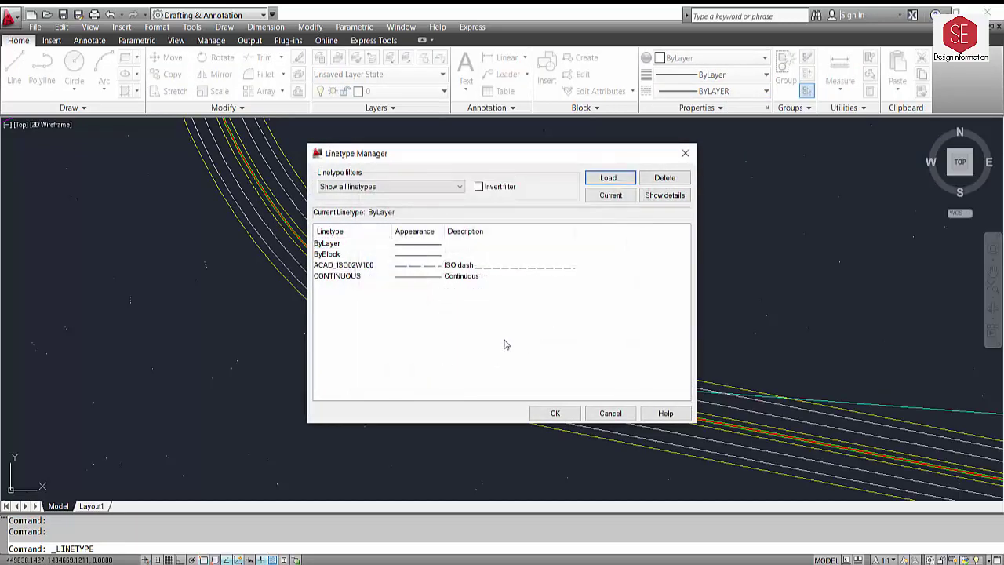
left_click(554, 413)
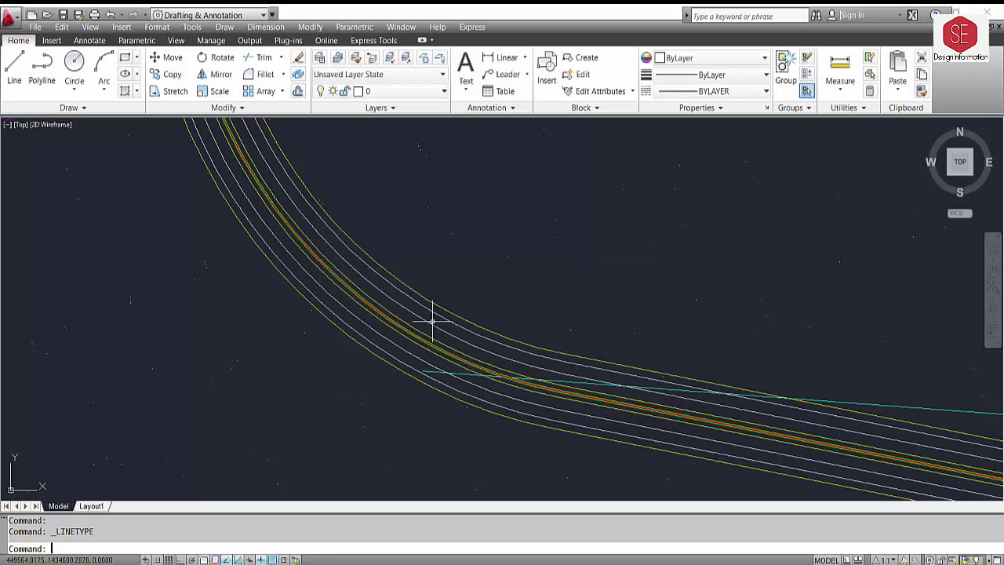
key("Escape")
Assign ACAD_ISO02W100 to the white offset lines and regenerate the drawing
scroll(510, 325, "down", 5)
scroll(487, 282, "up", 5)
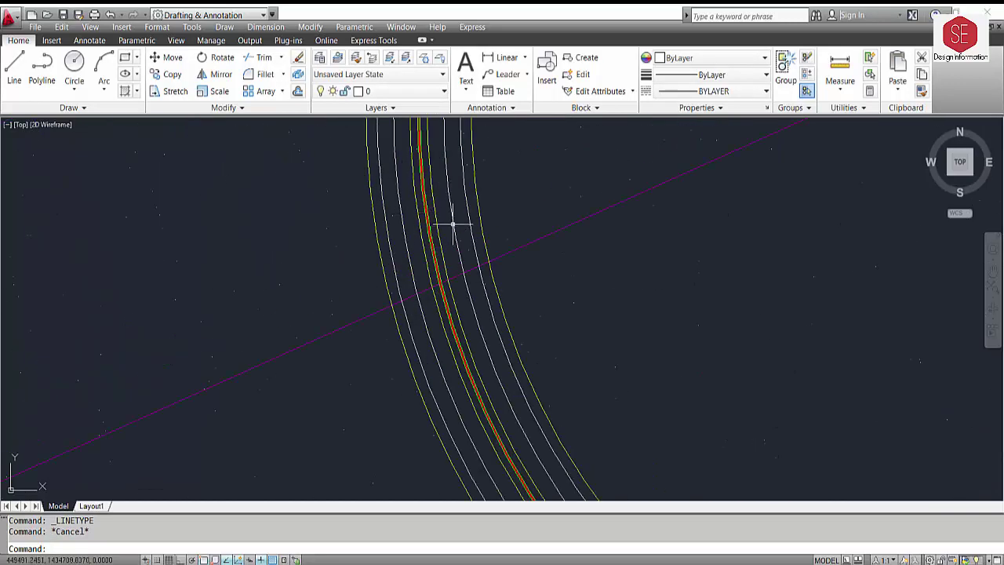
left_click(453, 224)
left_click(466, 211)
left_click(399, 238)
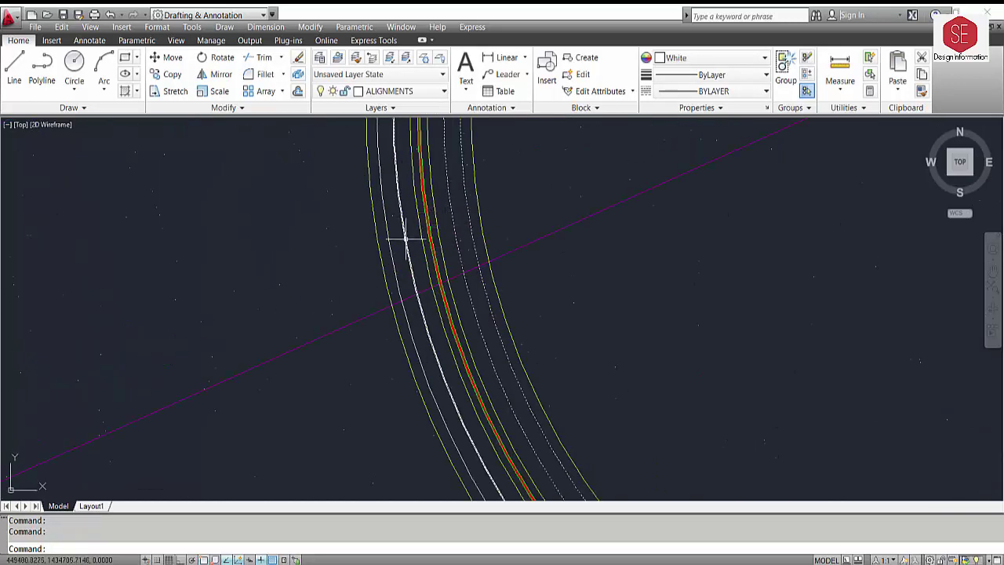
left_click(712, 91)
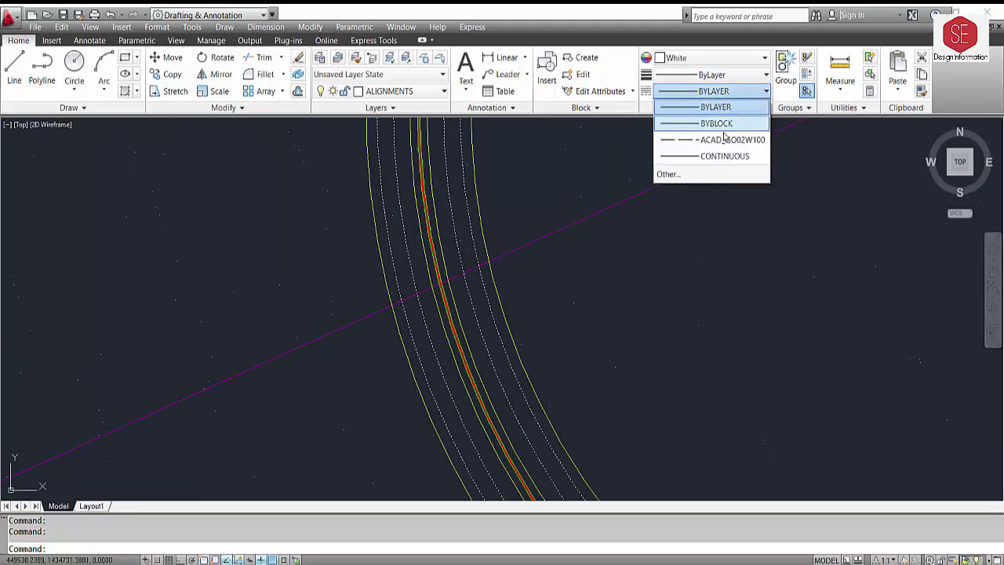
left_click(705, 137)
key("Escape")
type("re")
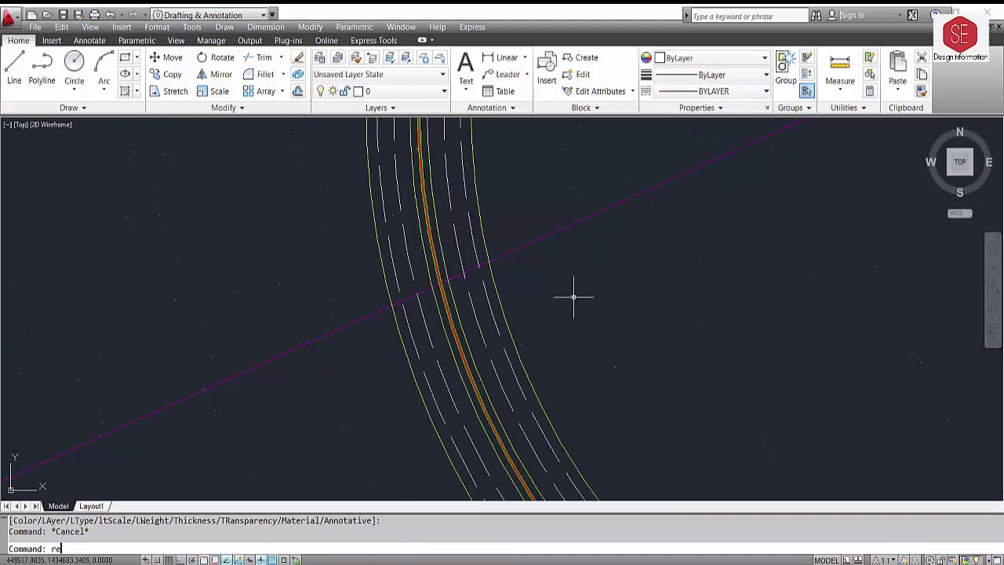
key("Return")
Pan and zoom along the road bend to check the dashed offset lines
scroll(573, 293, "down", 3)
scroll(666, 370, "up", 2)
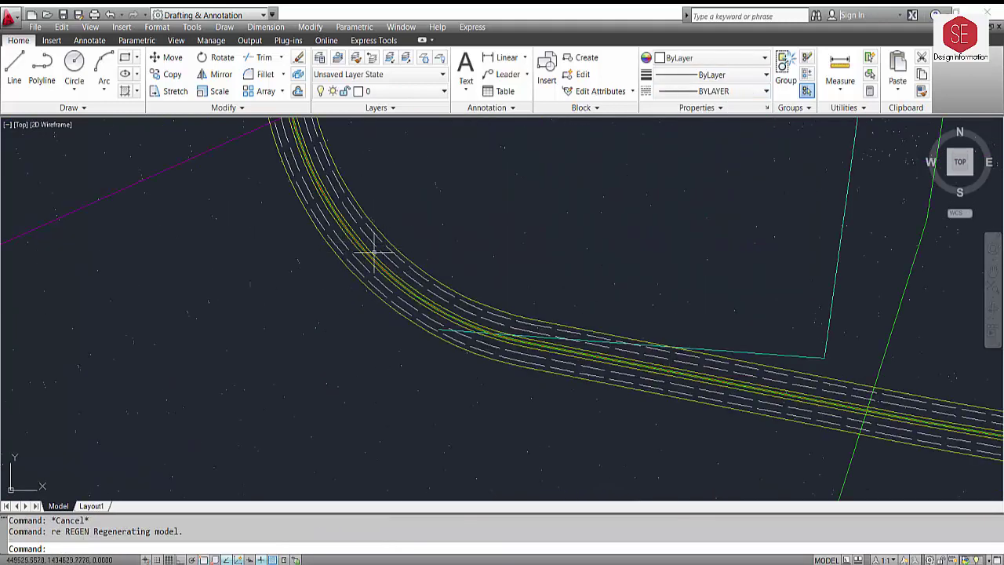
scroll(375, 251, "down", 2)
middle_click_drag(370, 217, 463, 370)
scroll(411, 197, "down", 2)
middle_click_drag(410, 196, 408, 328)
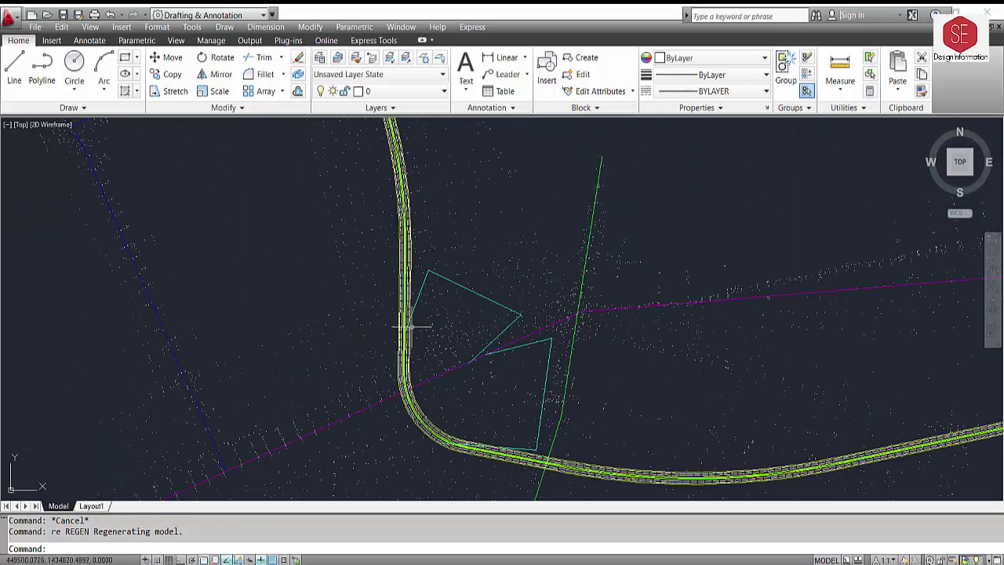
scroll(410, 354, "down", 3)
scroll(714, 329, "up", 2)
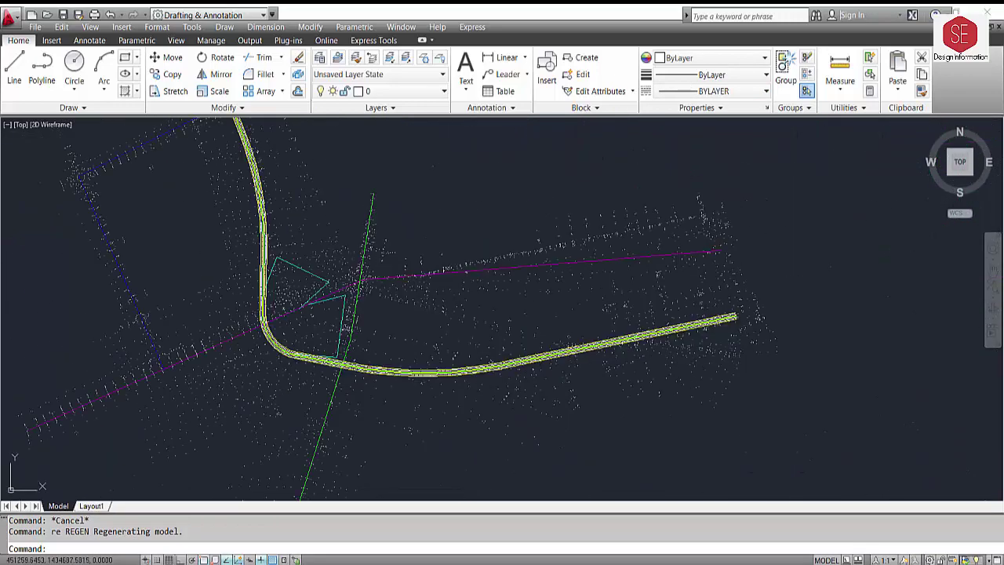
scroll(745, 317, "up", 2)
key("alt+Tab")
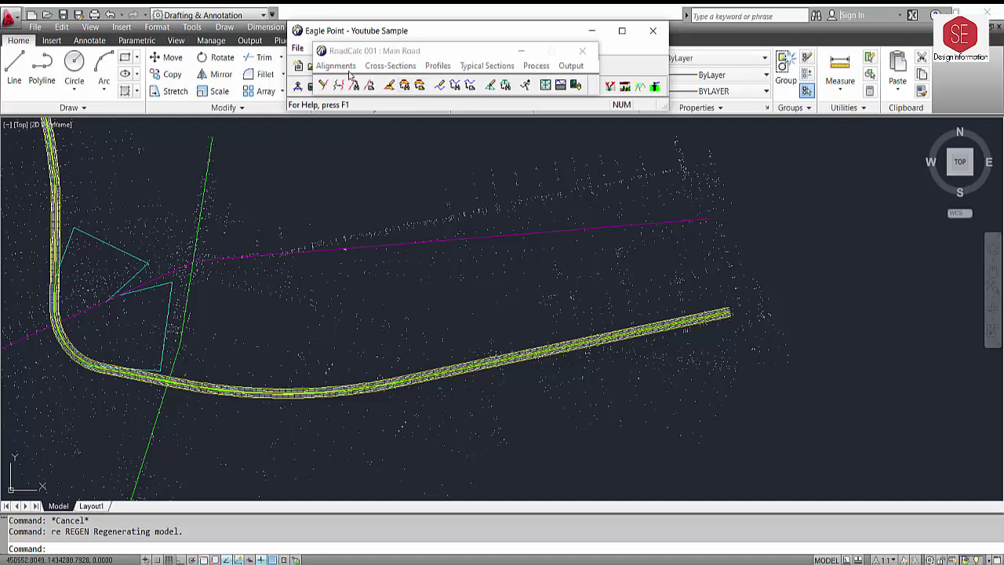
Browse the alignment commands and select the magenta connector line
left_click(348, 67)
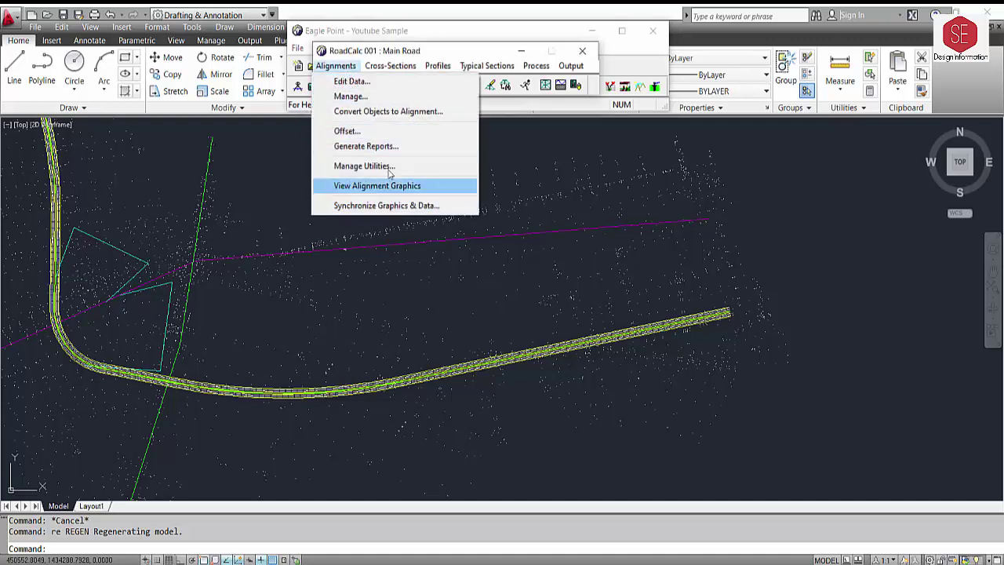
left_click(404, 82)
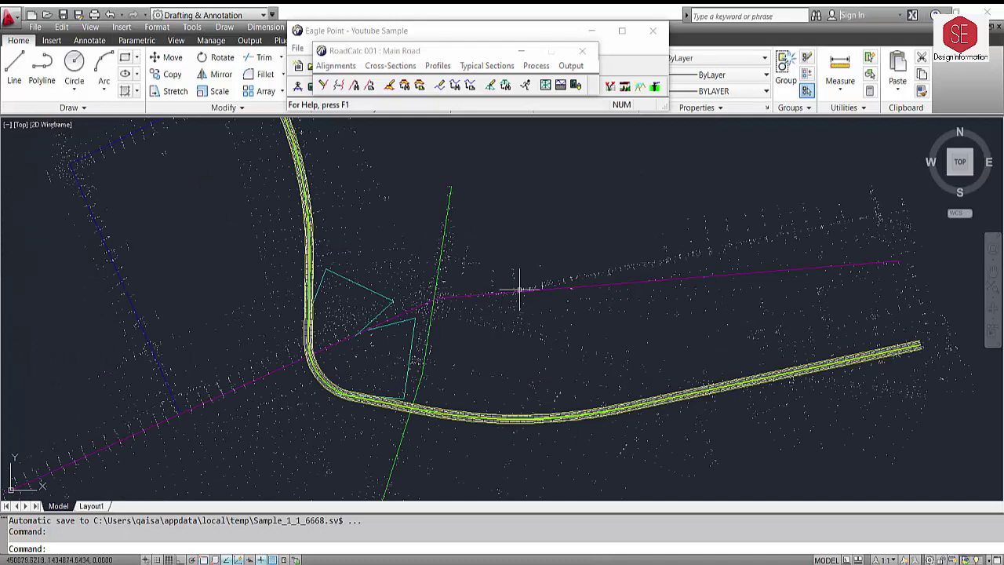
left_click(518, 290)
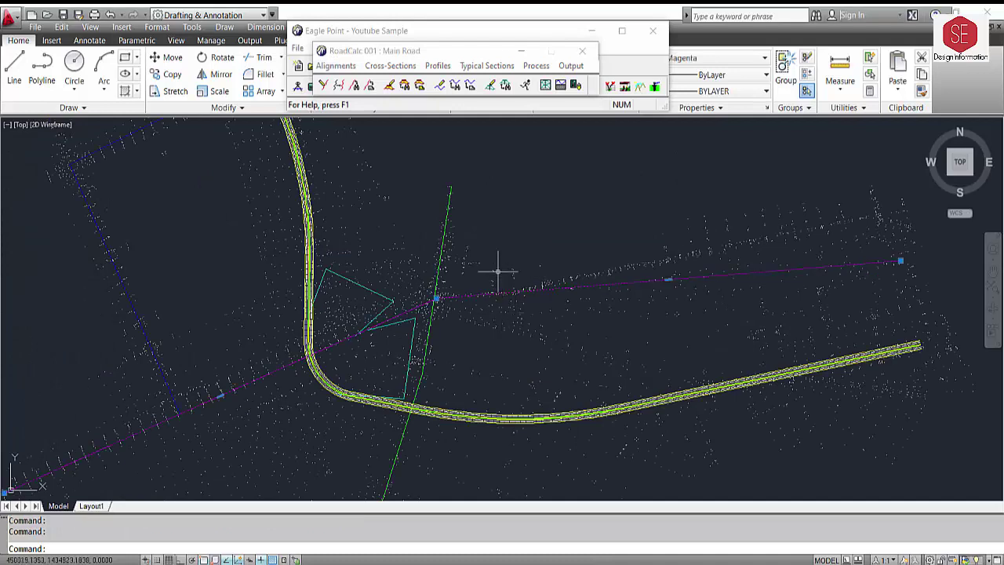
Open the 002 - Link Road sub-project from the project chooser
left_click(302, 50)
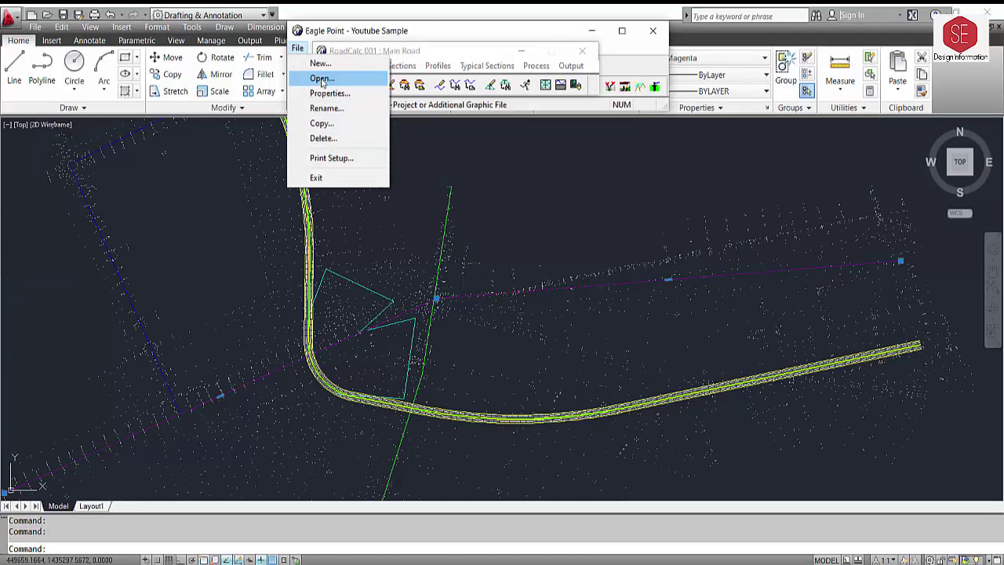
left_click(321, 79)
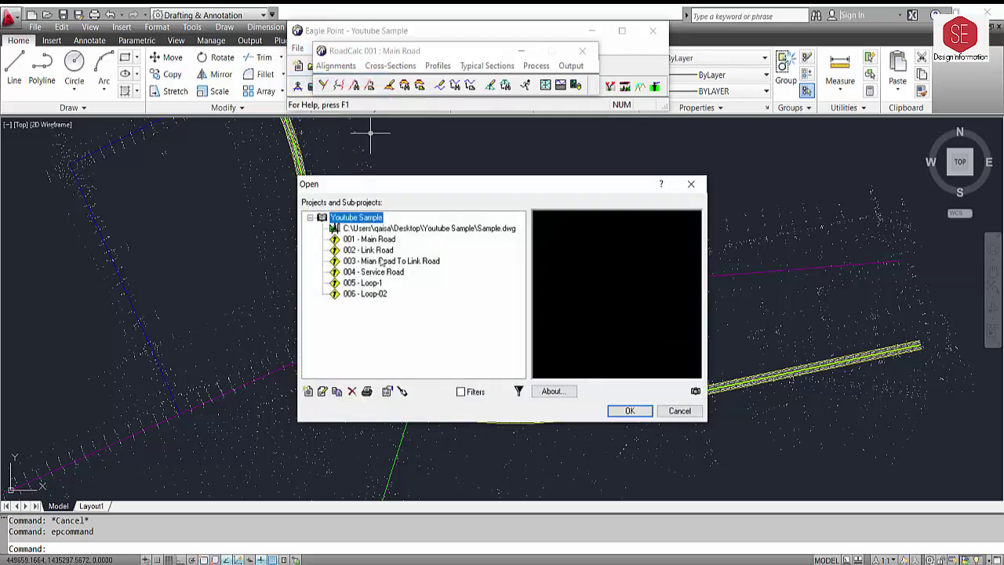
left_click(381, 251)
left_click(630, 411)
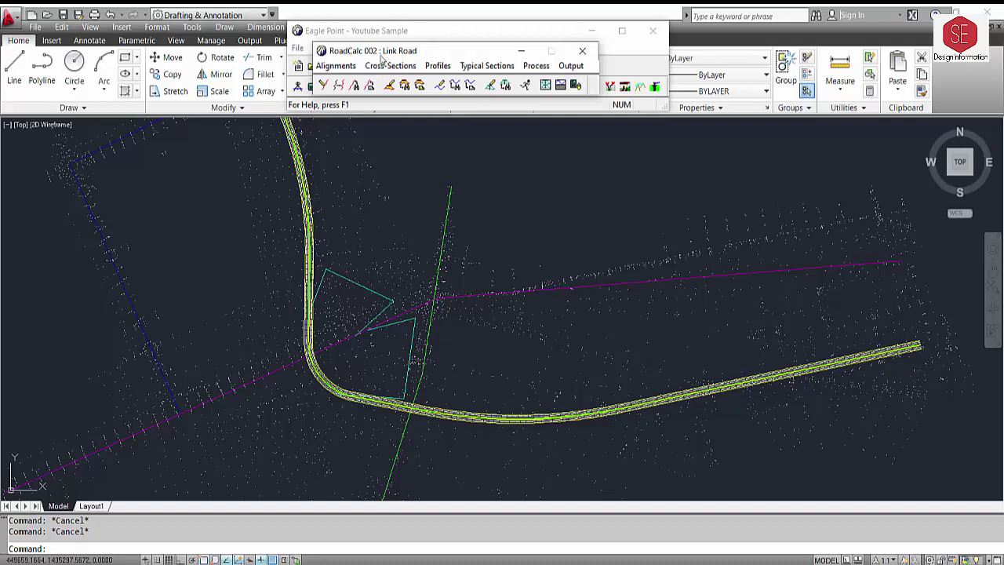
left_click(336, 65)
Open the curve data for the Link Road centerline's PI 1 and bring the curve into view
left_click(353, 76)
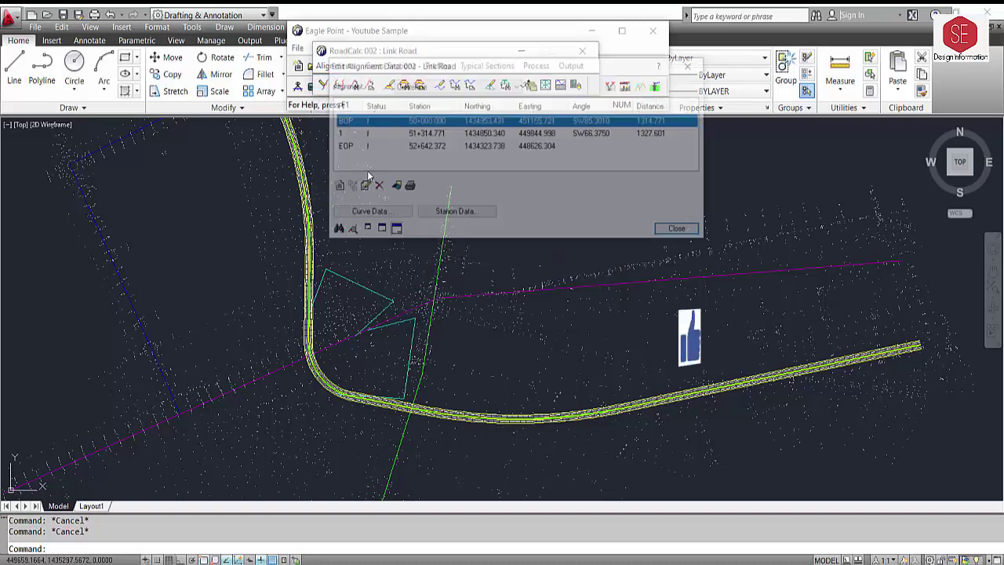
left_click(423, 133)
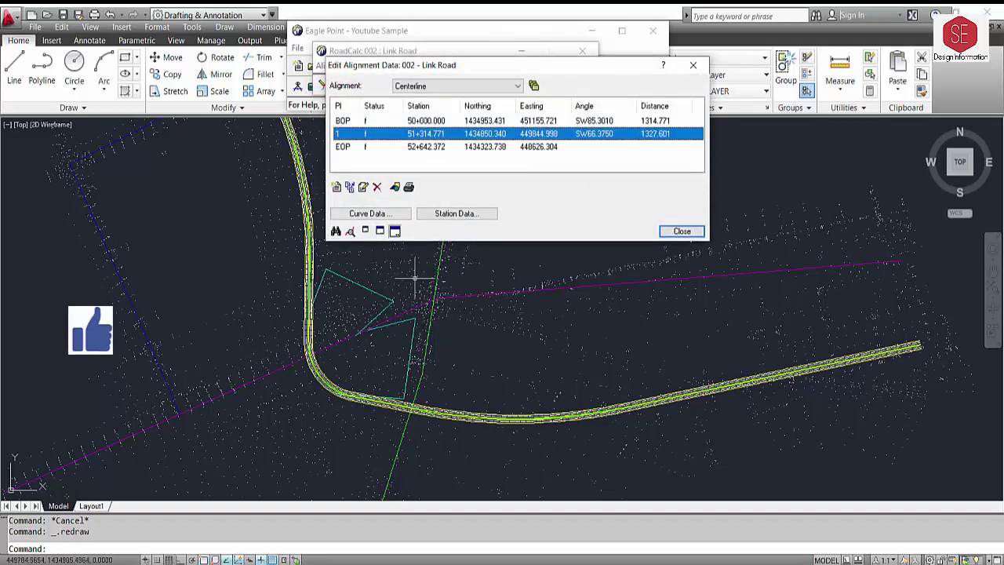
left_click(361, 214)
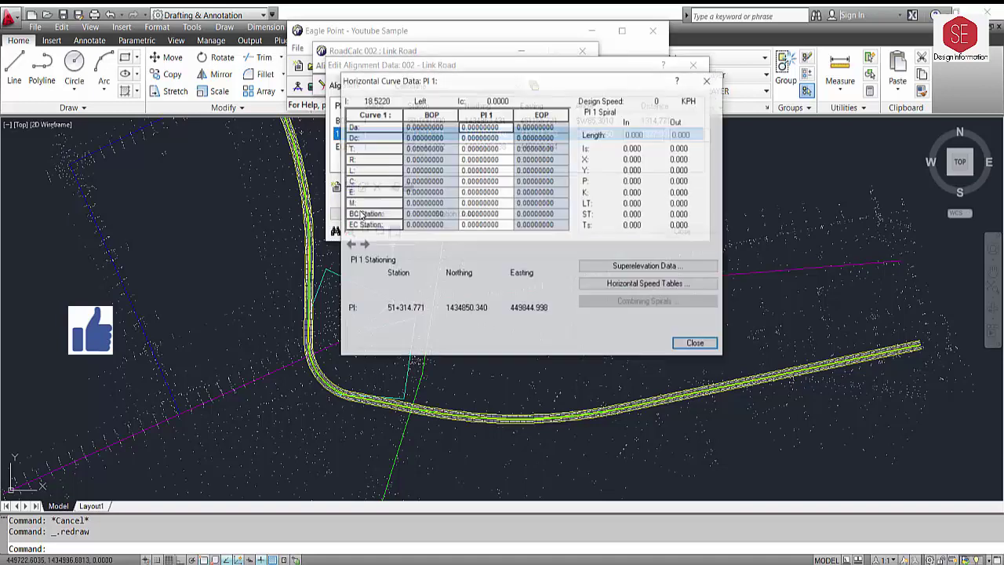
left_click(500, 160)
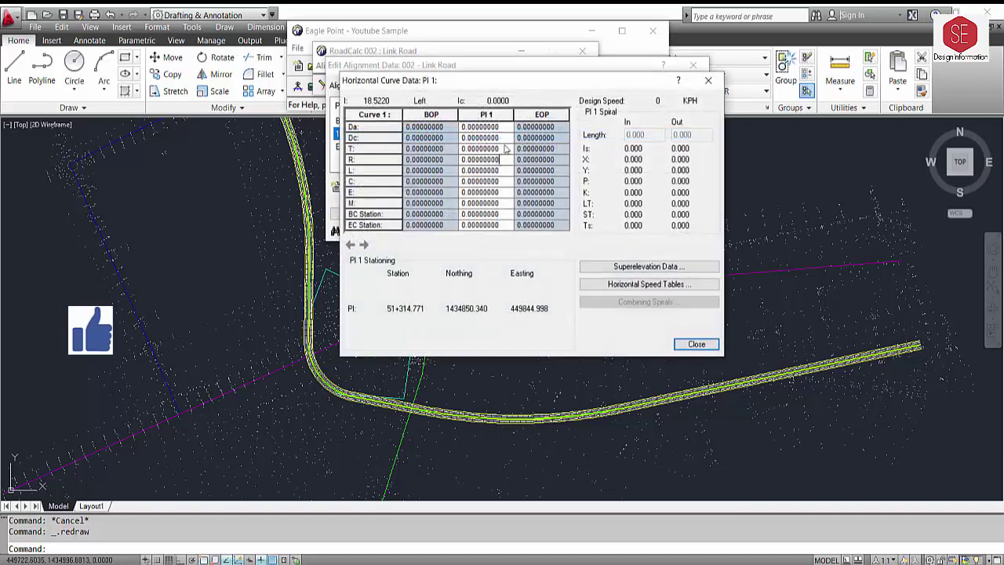
left_click_drag(514, 88, 193, 107)
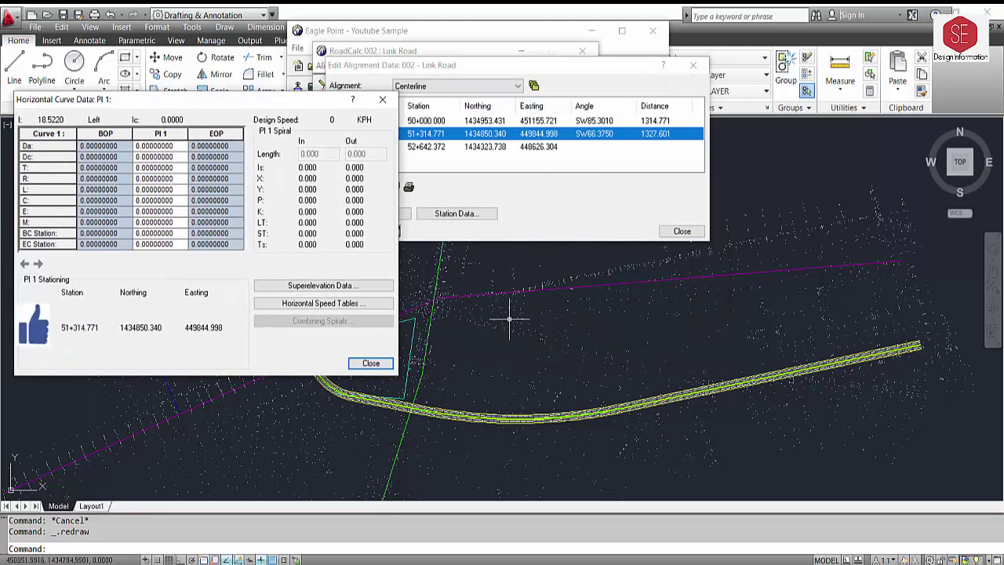
middle_click_drag(510, 316, 668, 326)
scroll(593, 296, "up", 3)
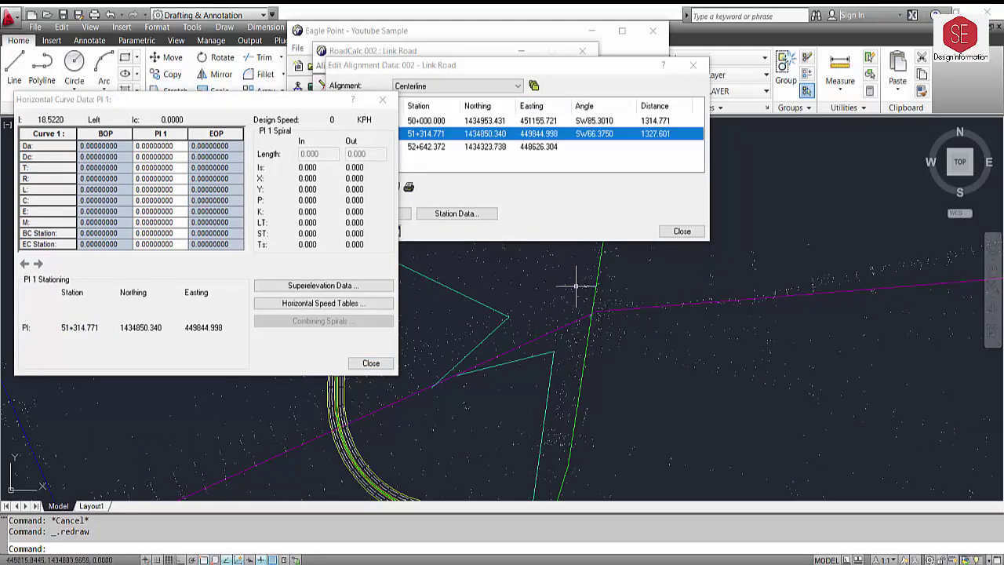
Replace PI 1's 5000 radius with 4000 and recalculate the curve
left_click(176, 179)
type("5000")
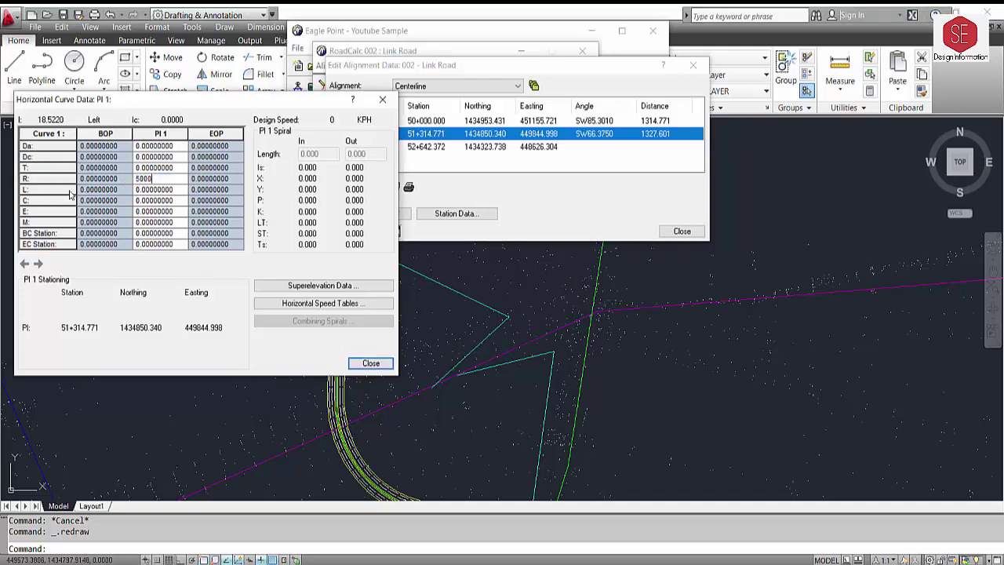
left_click(180, 201)
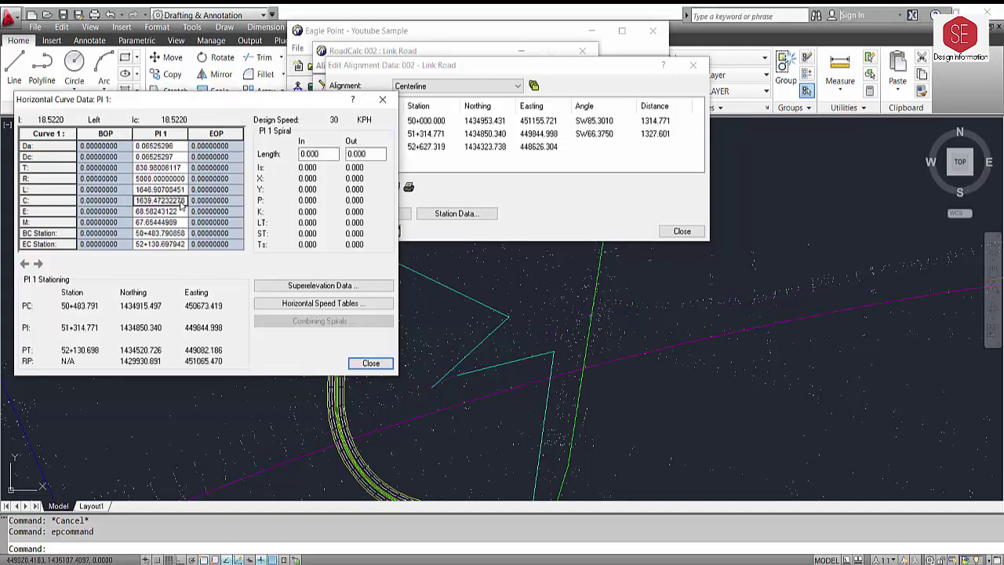
scroll(664, 325, "down", 4)
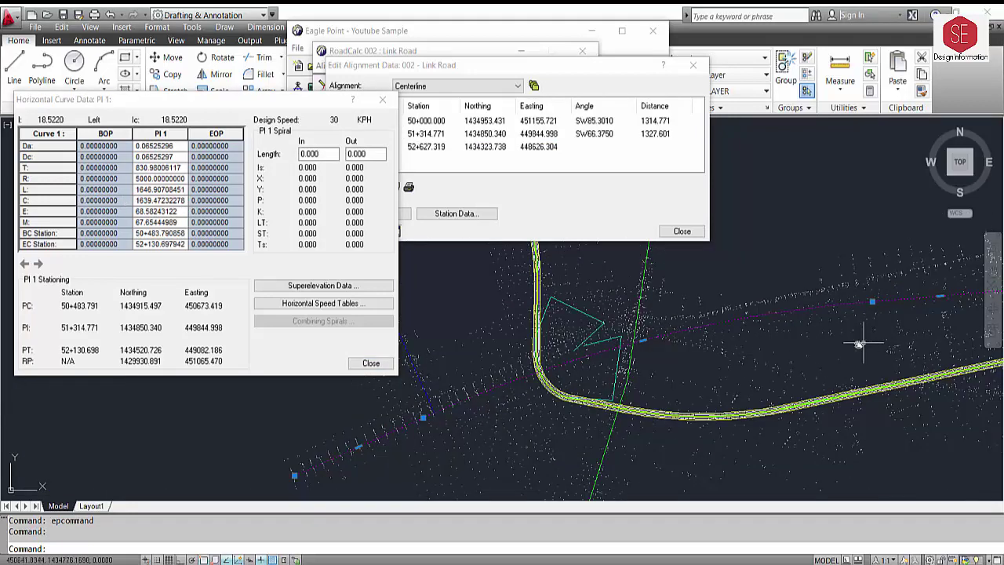
middle_click_drag(861, 344, 761, 333)
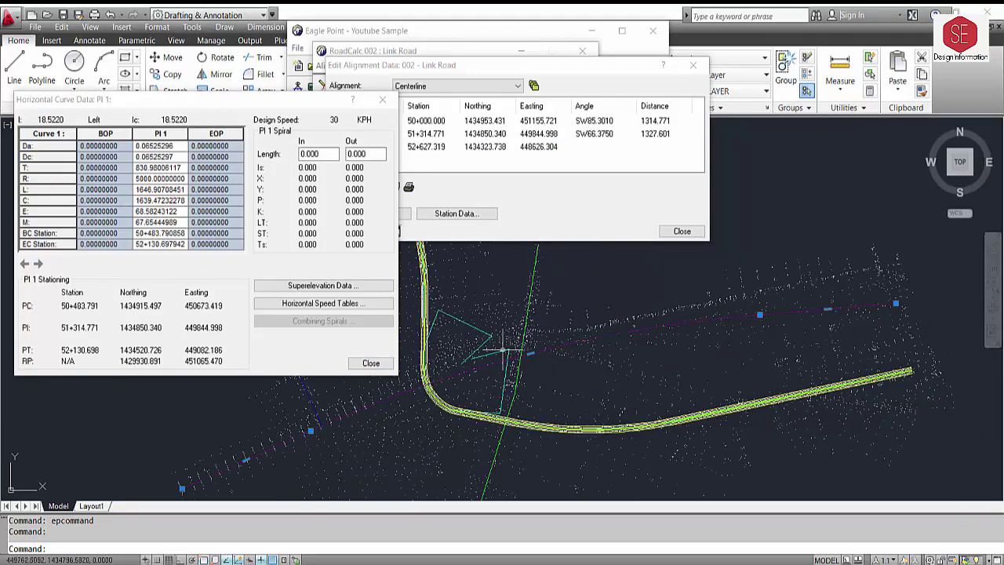
scroll(519, 362, "up", 2)
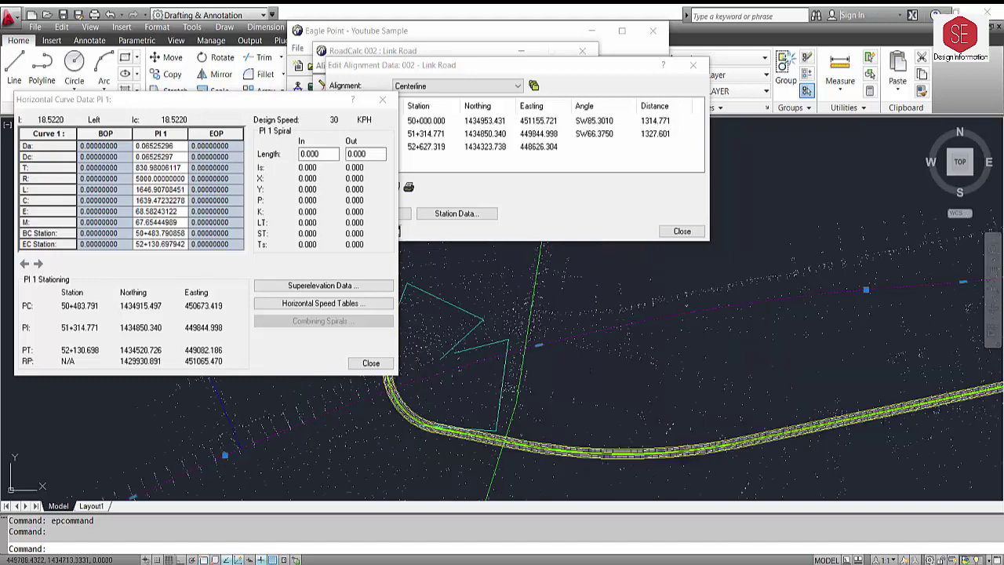
left_click(139, 179)
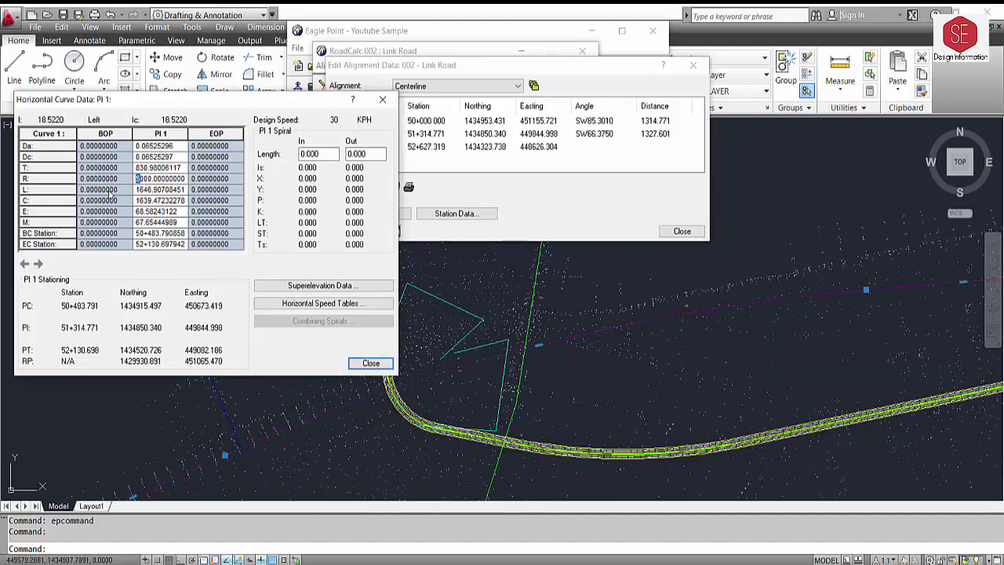
type("4000.00000000")
key("Return")
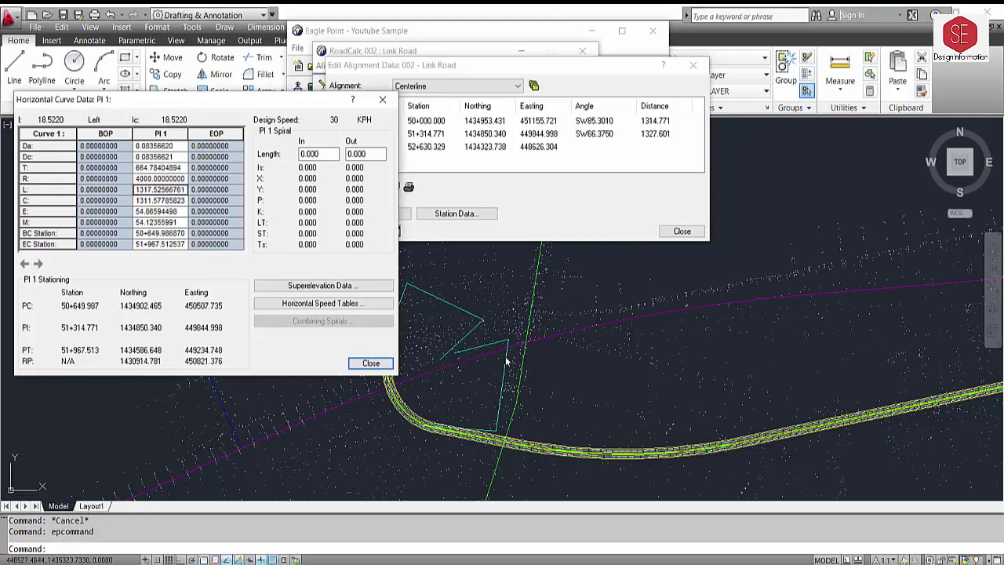
scroll(555, 336, "down", 1)
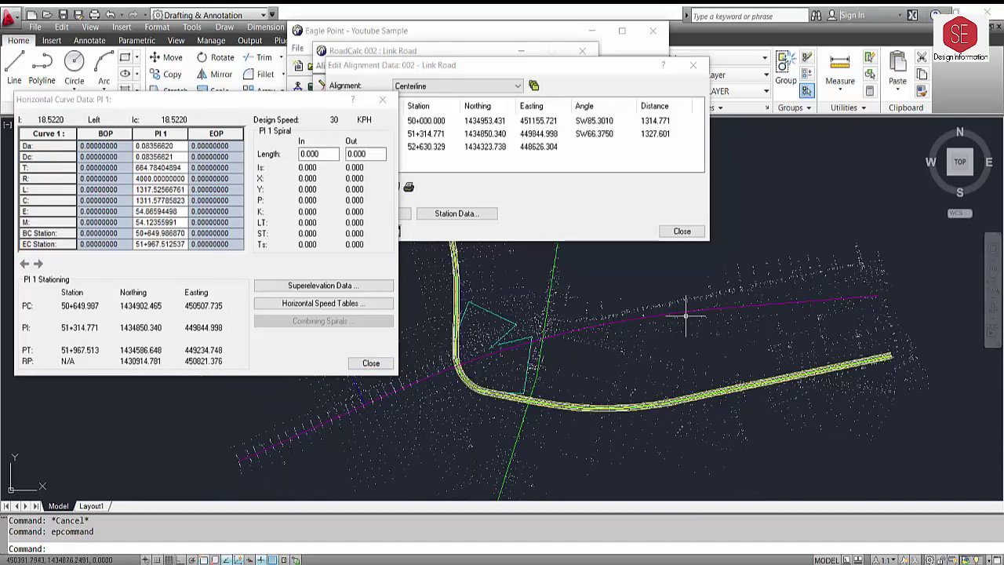
Check PI 1's tangent and curve lengths, then close the curve data window and clear the selection
left_click(645, 317)
left_click(639, 318)
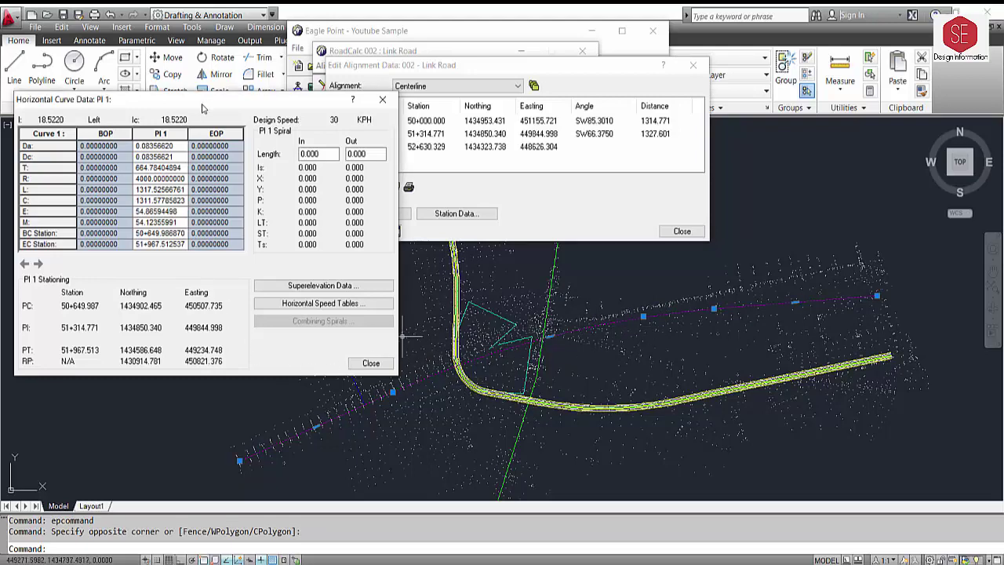
left_click_drag(190, 99, 245, 98)
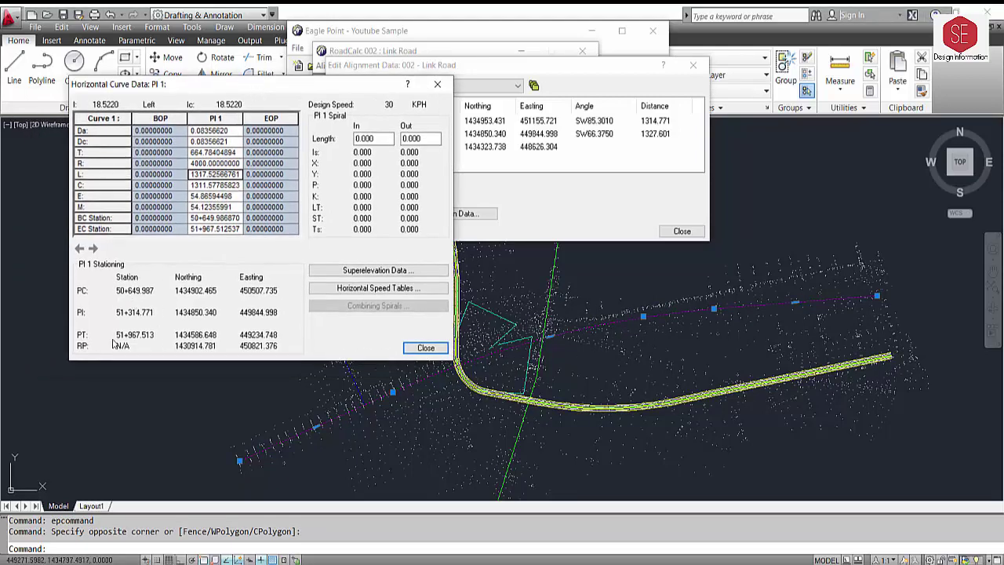
left_click(206, 153)
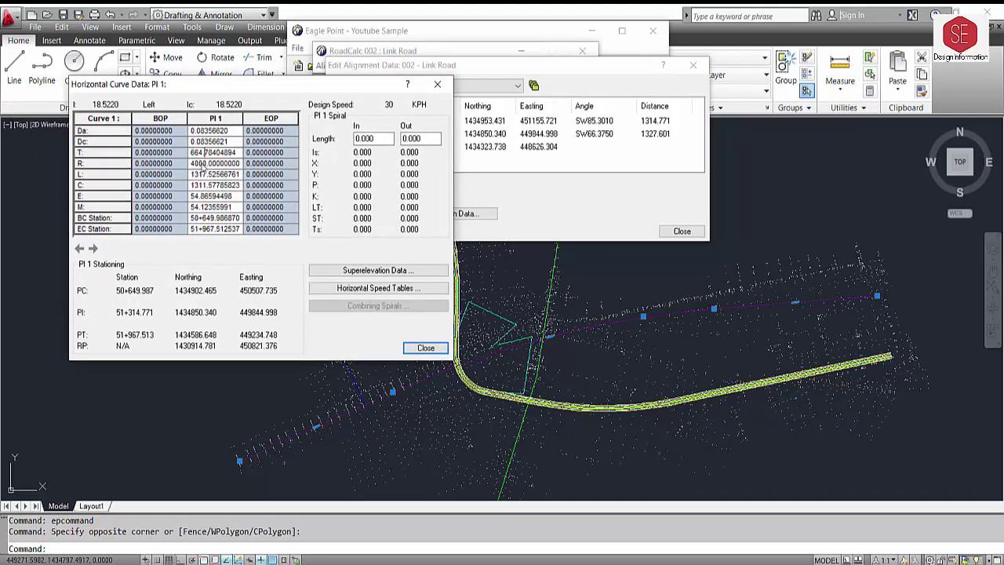
left_click(199, 174)
left_click(405, 349)
left_click(433, 354)
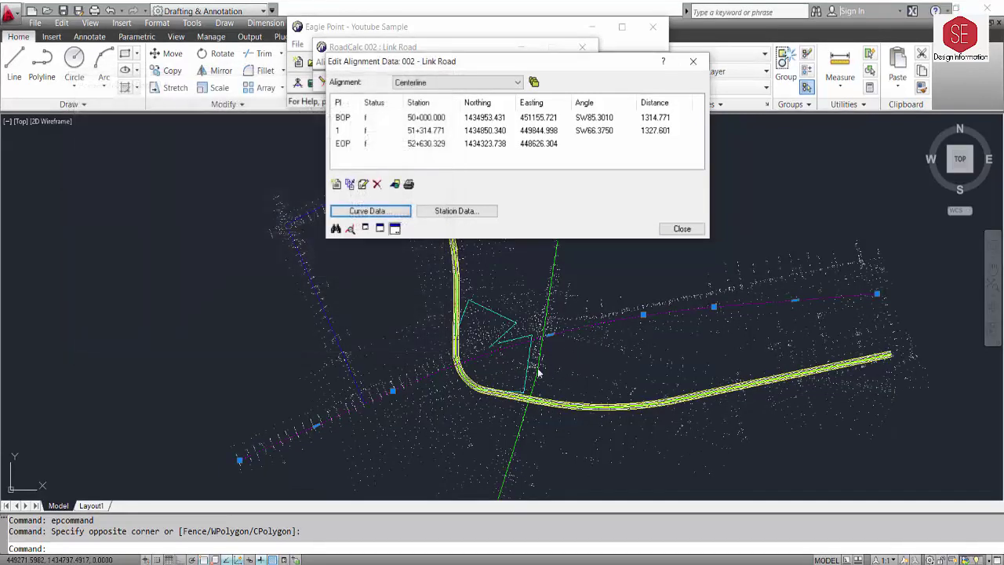
scroll(580, 331, "up", 3)
key("Escape")
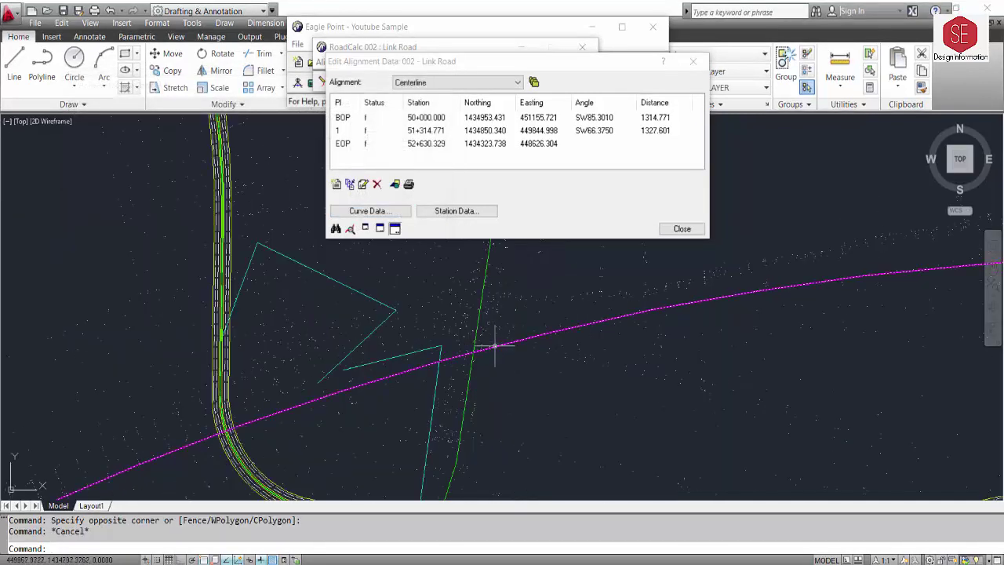
Offset the magenta Link Road alignment 0.3 to both sides, then regenerate the drawing
left_click(679, 228)
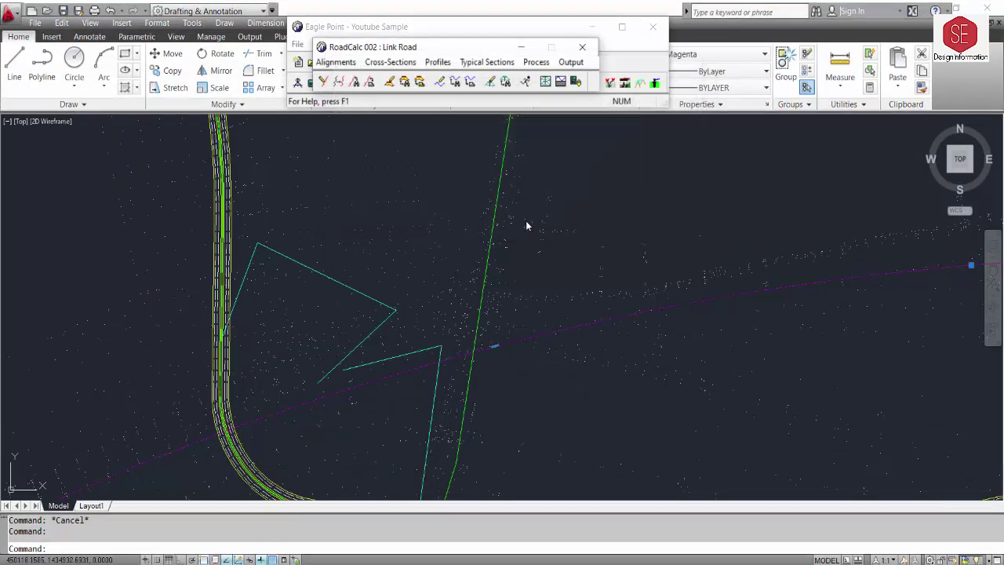
key("Escape")
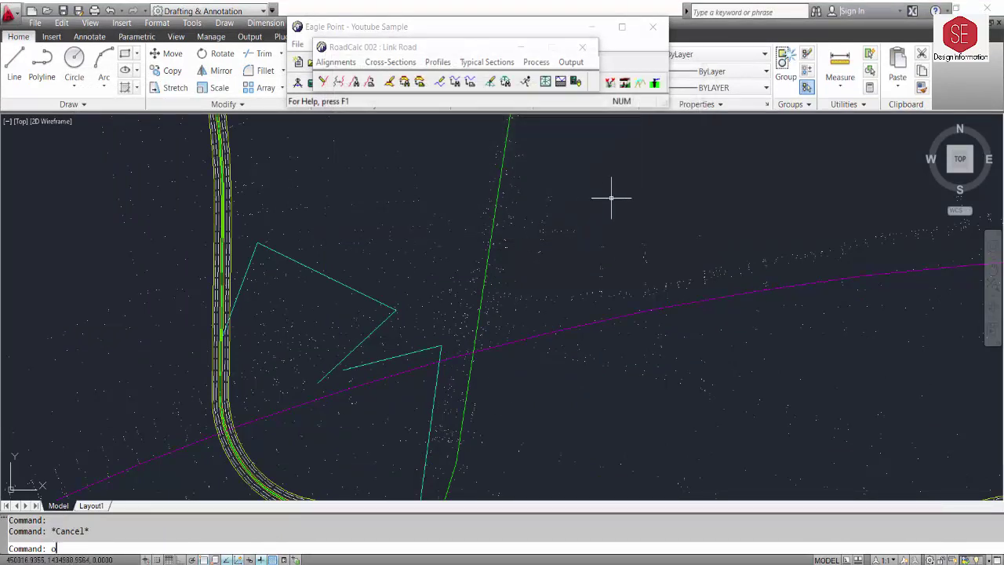
key("Return")
type(".3")
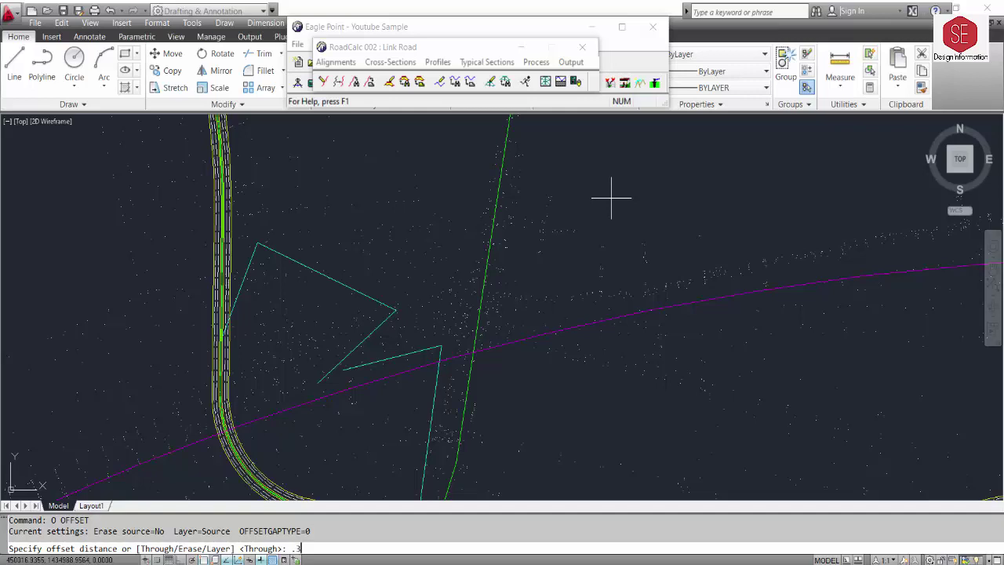
key("Return")
left_click(560, 330)
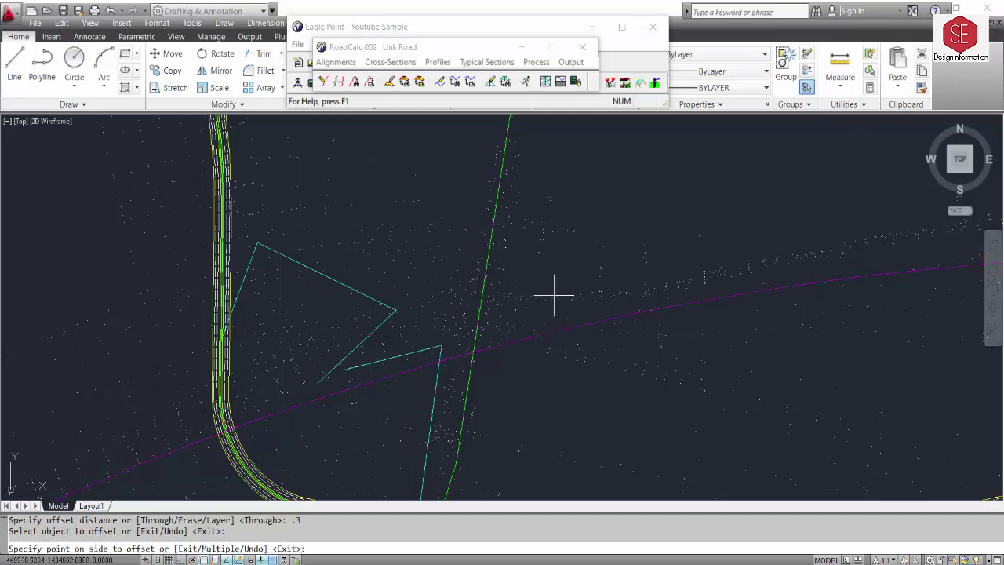
left_click(553, 293)
scroll(577, 333, "up", 3)
scroll(576, 333, "up", 4)
left_click(565, 327)
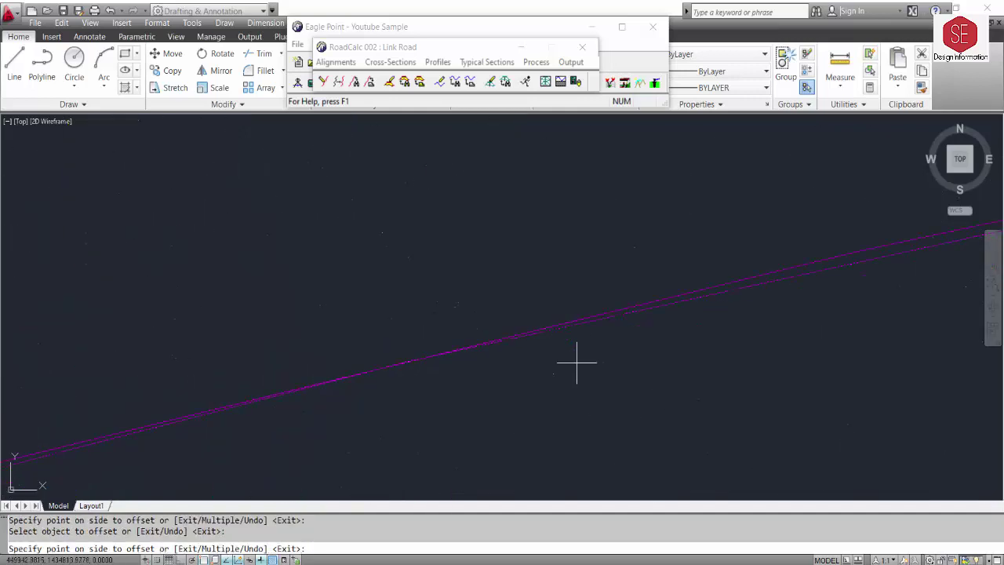
left_click(577, 359)
key("Return")
key("Escape")
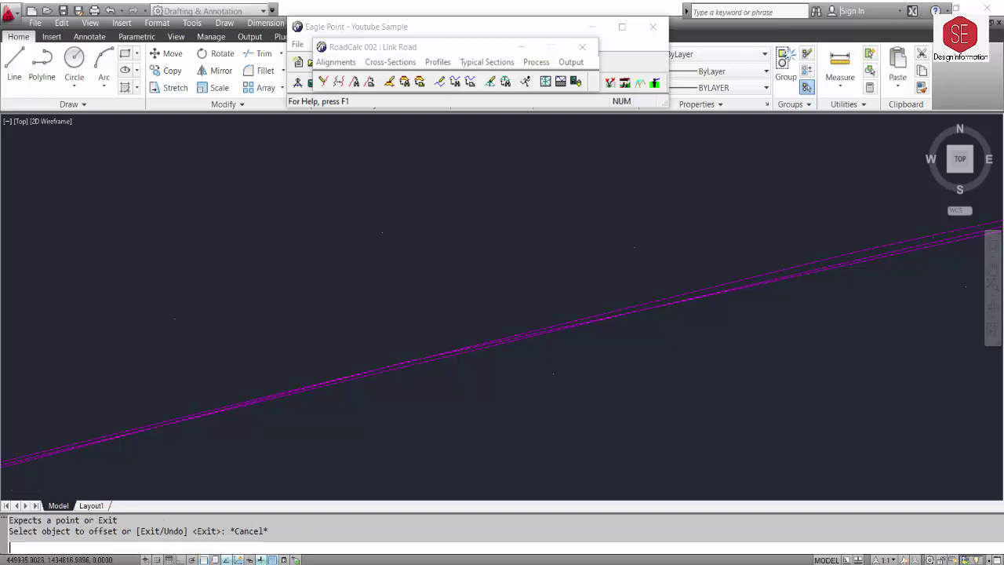
type("re")
key("Return")
type("re")
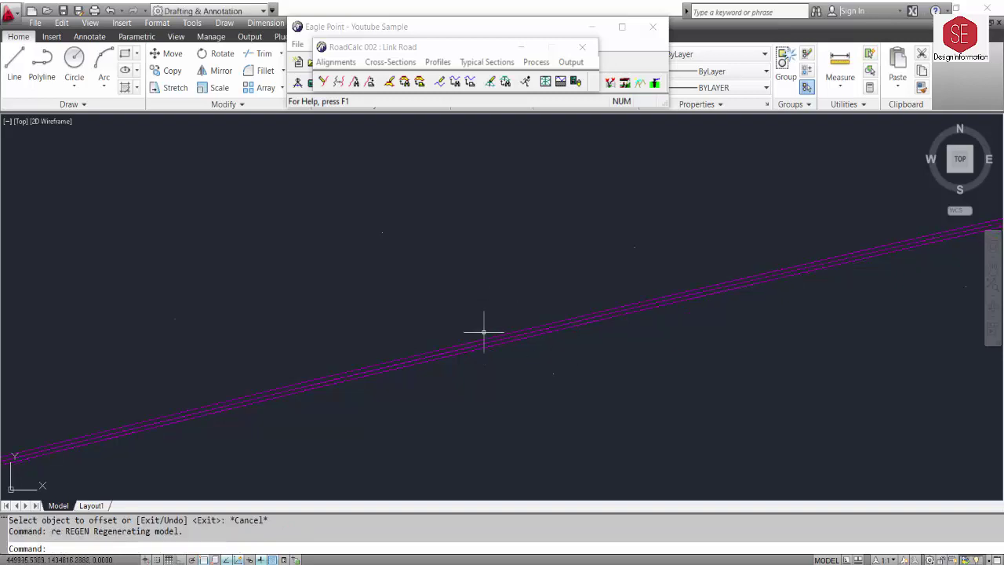
Offset the outer top and bottom lines 1.6 outward
key("Return")
type("1.6")
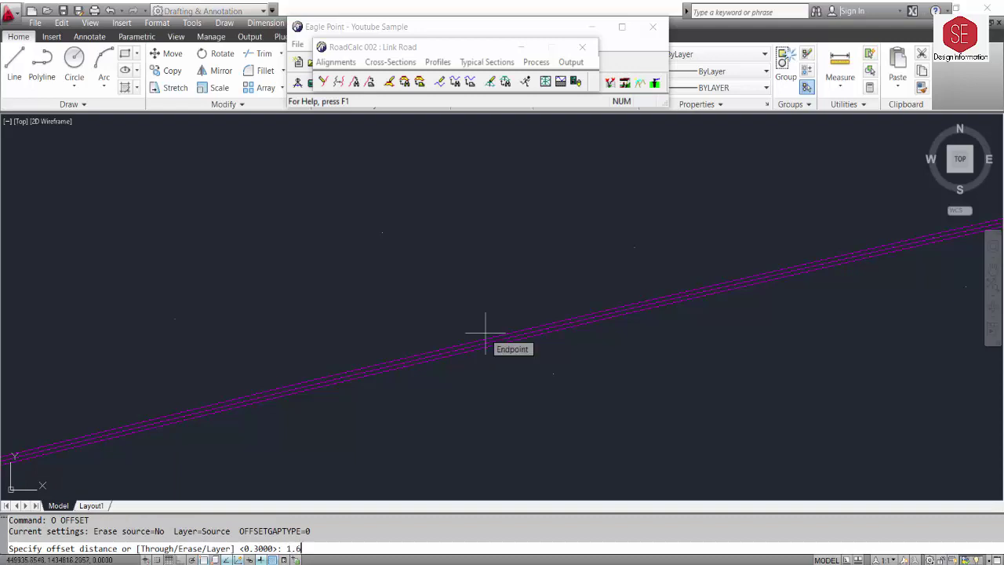
key("Return")
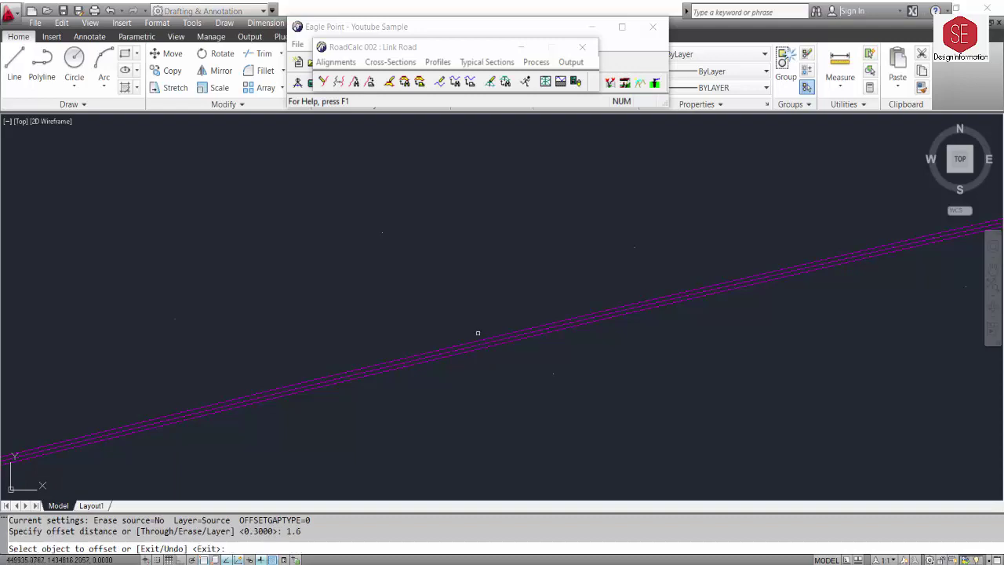
left_click(474, 340)
left_click(455, 311)
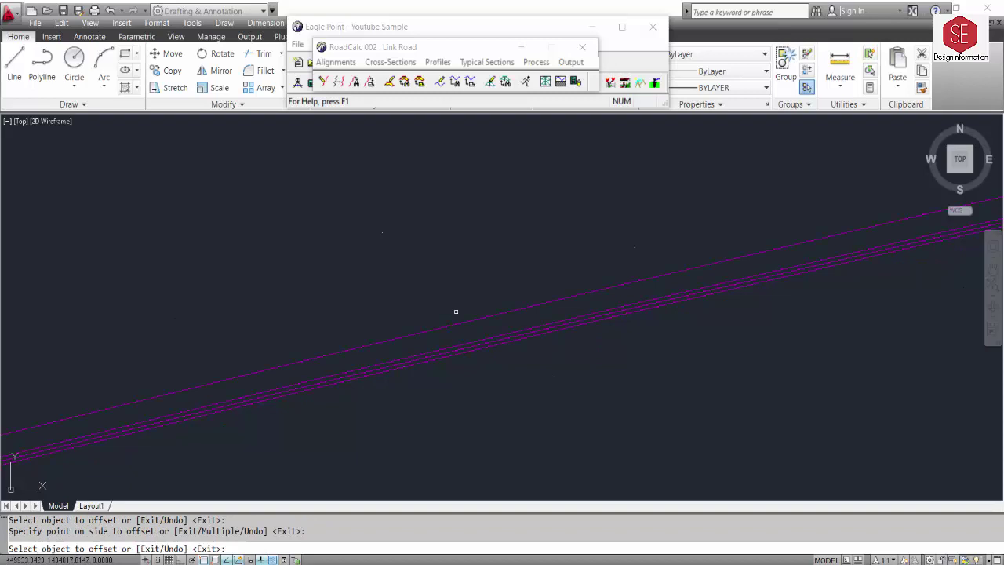
left_click(474, 351)
left_click(485, 383)
Add 3.65 offsets above and below, plus a second 3.65 offset on top
key("Return")
key("Return")
type("3.65")
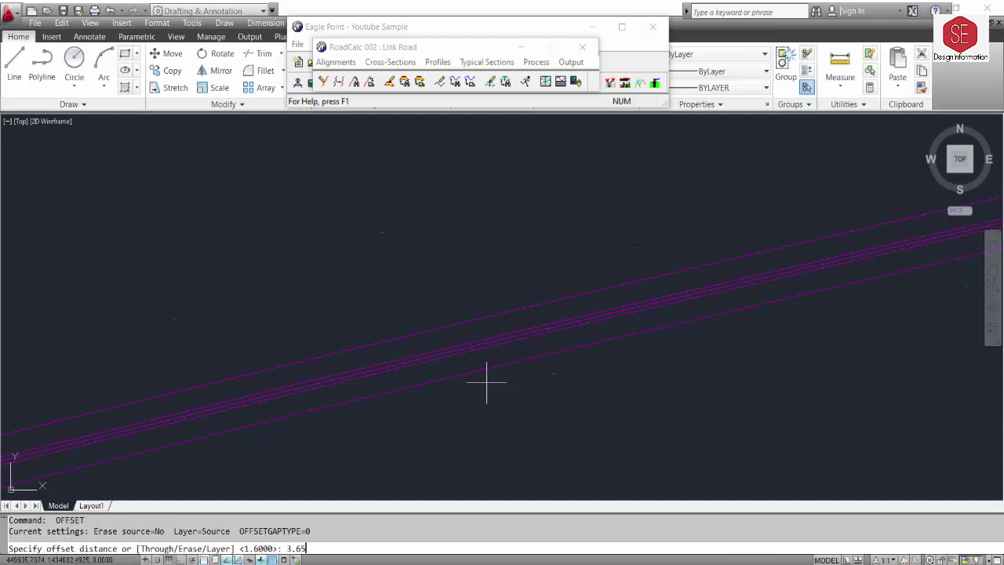
key("Return")
left_click(462, 321)
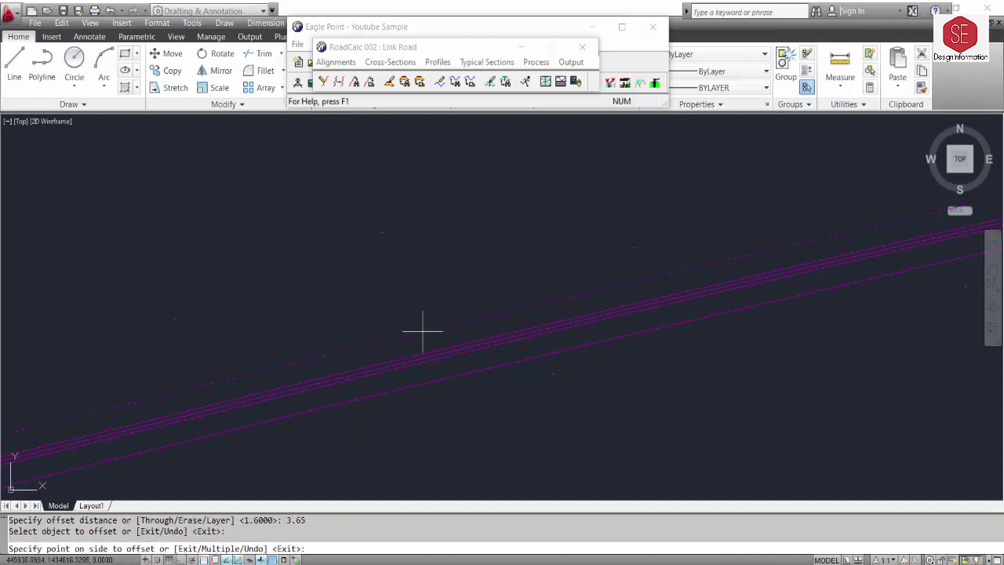
left_click(421, 318)
left_click(433, 383)
left_click(439, 399)
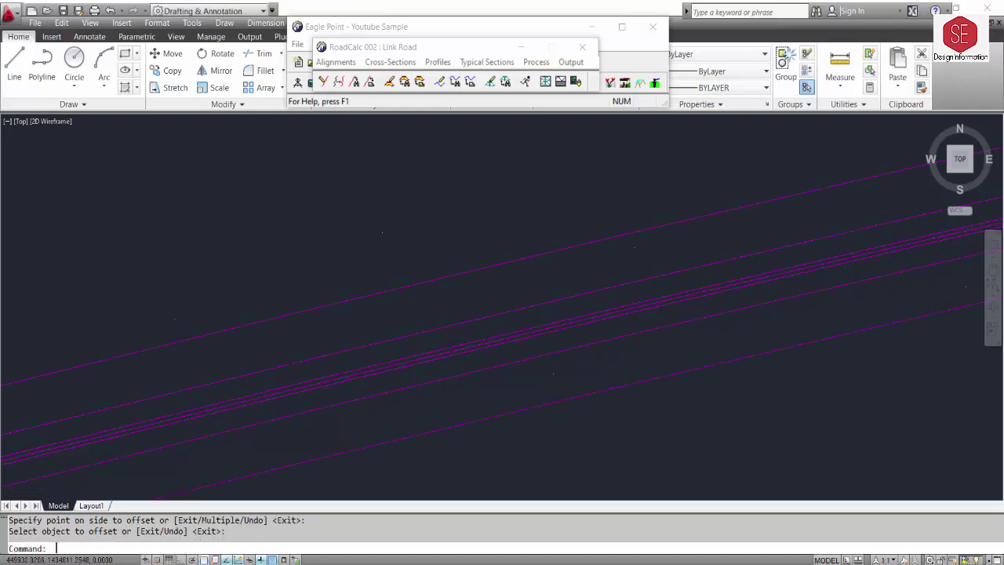
key("Return")
key("Return")
key("Return")
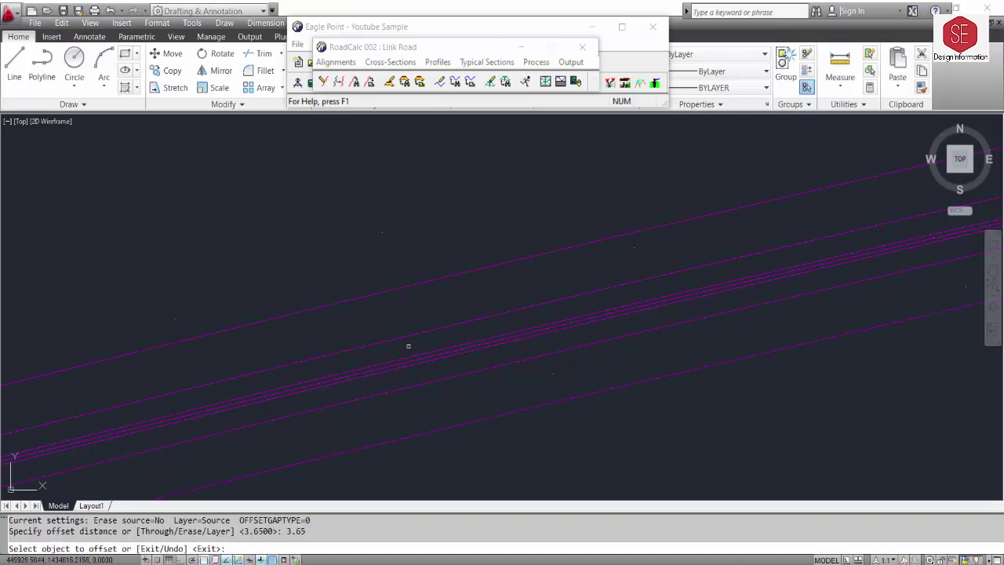
left_click(404, 287)
left_click(396, 267)
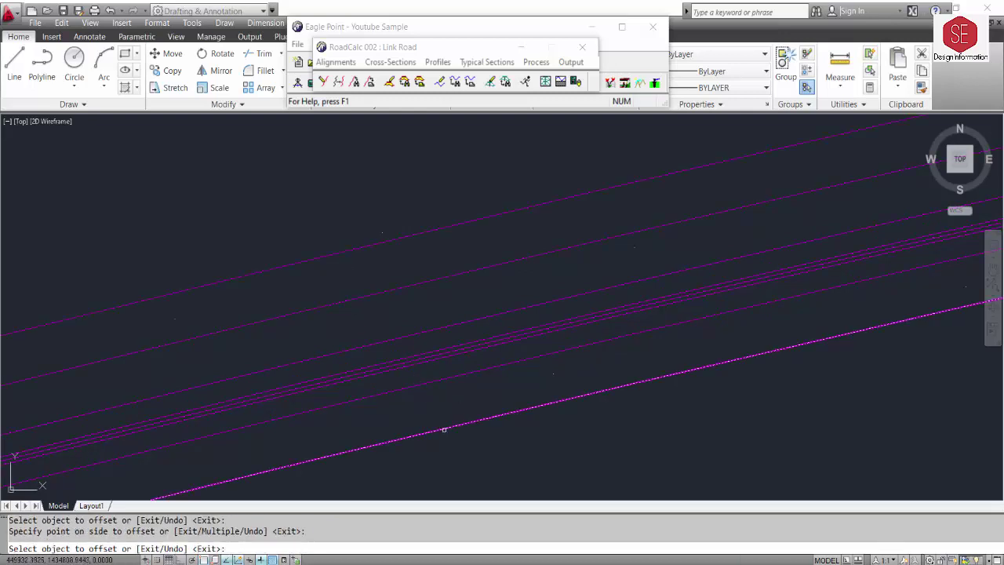
key("Return")
scroll(486, 376, "down", 3)
Add the outermost 2.4 offset lines along the Link Road
key("Return")
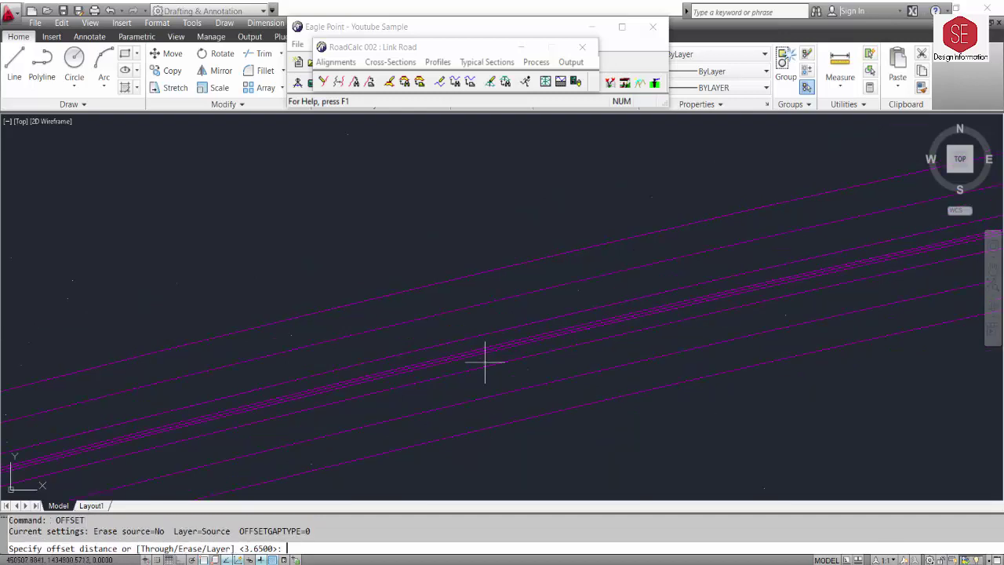
type("2.4")
key("Return")
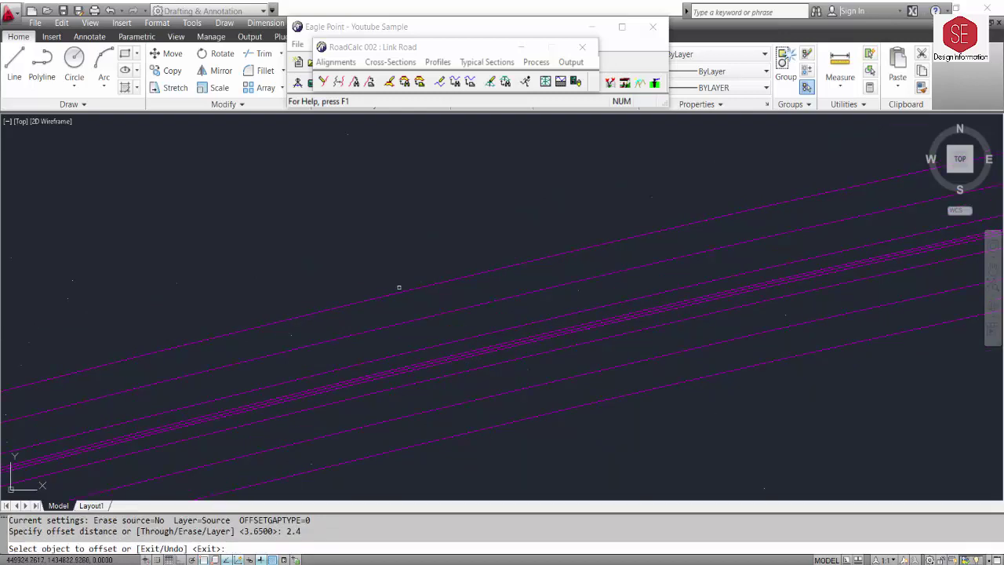
left_click(399, 288)
left_click(394, 280)
left_click(451, 441)
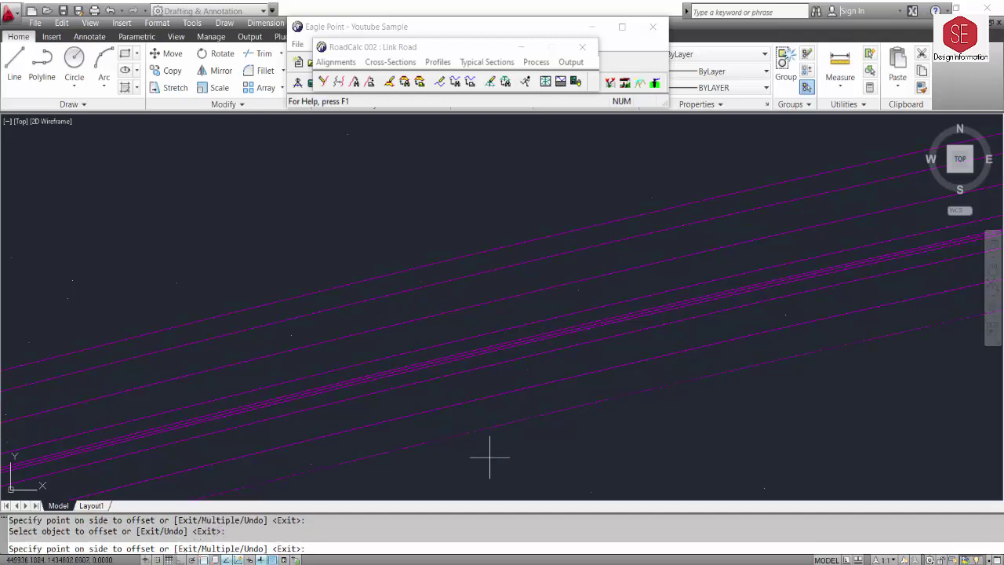
left_click(531, 291)
scroll(533, 275, "down", 3)
scroll(535, 258, "down", 3)
scroll(535, 257, "down", 2)
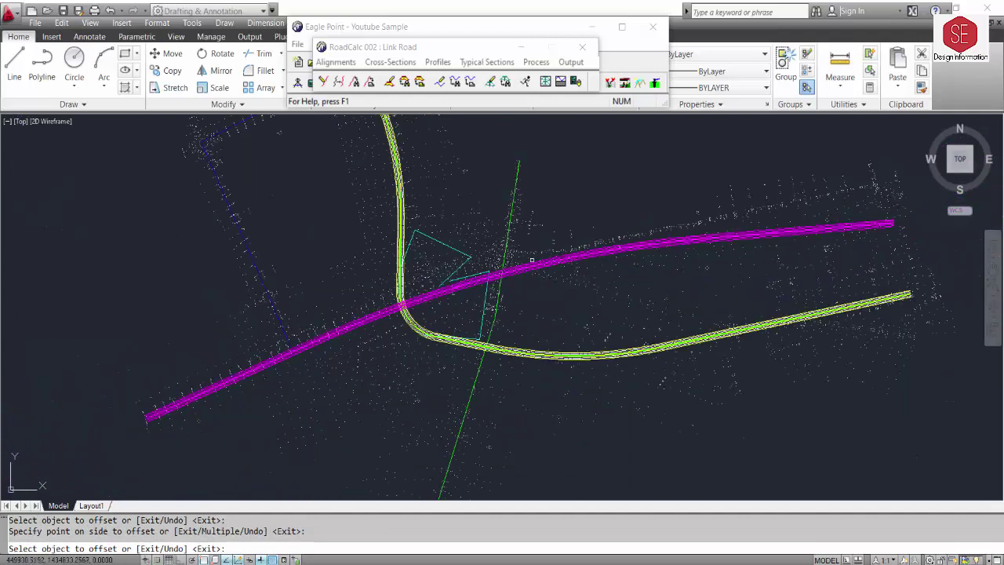
scroll(518, 279, "up", 5)
Match the Main Road's yellow edge line style onto the Link Road's outer offset lines
key("Escape")
key("Return")
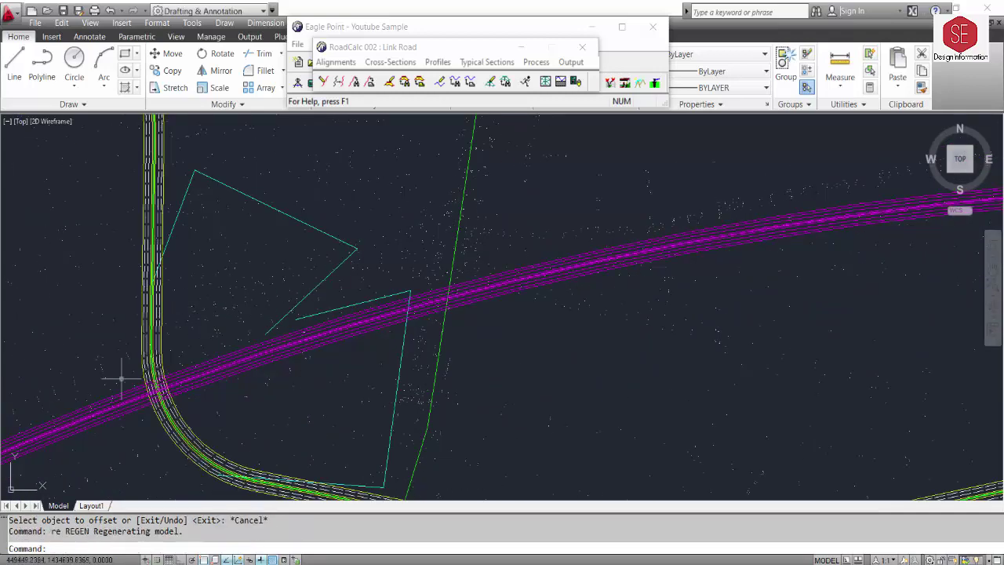
scroll(144, 374, "up", 2)
type("Ma")
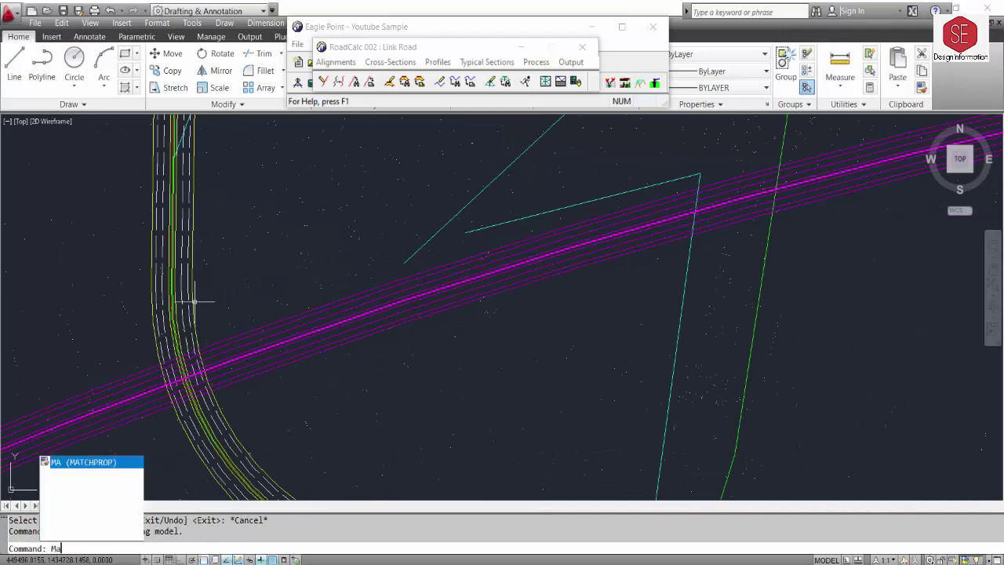
key("Return")
scroll(193, 301, "up", 2)
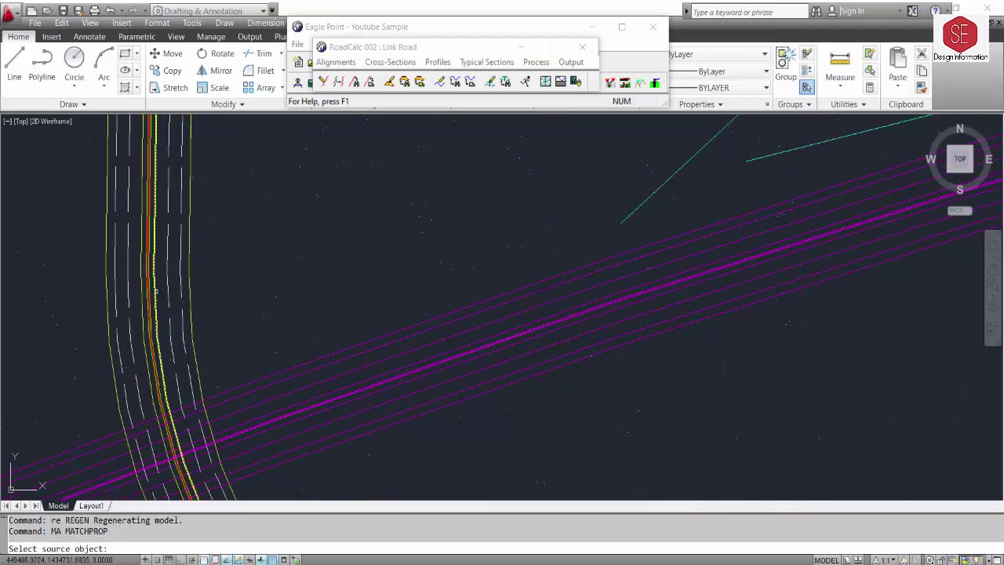
left_click(153, 289)
scroll(348, 407, "up", 2)
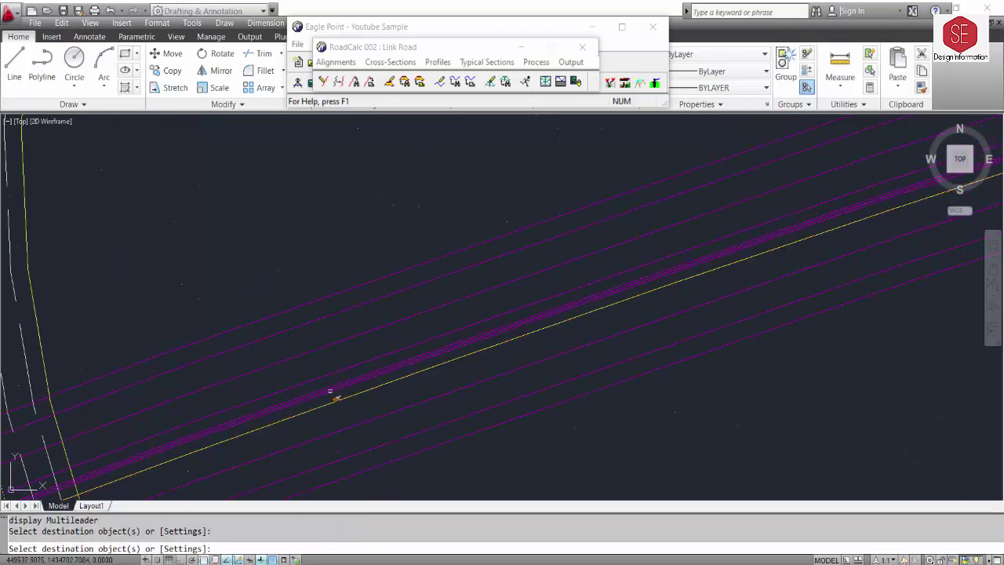
left_click(330, 392)
left_click(319, 375)
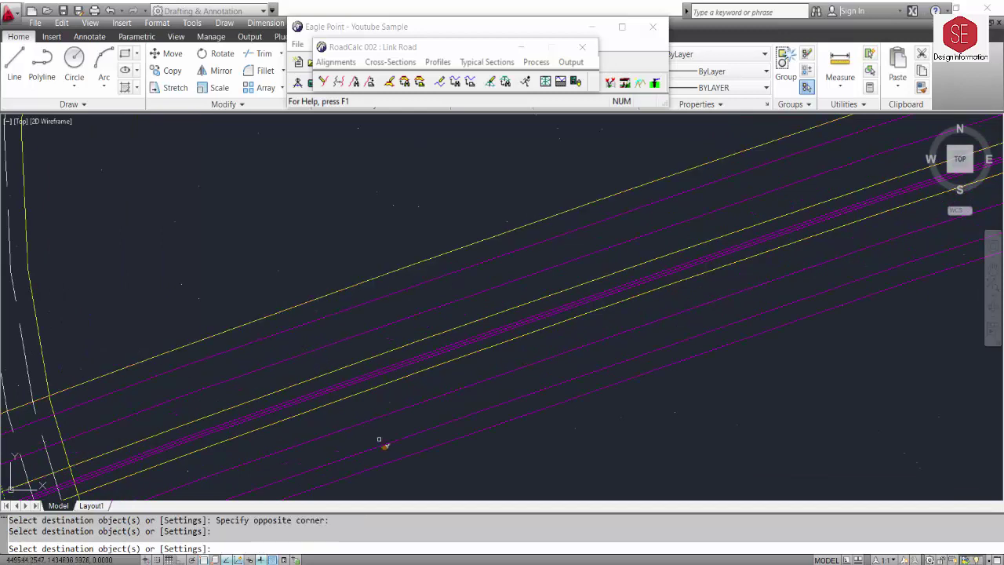
left_click(399, 461)
scroll(357, 268, "down", 2)
key("Escape")
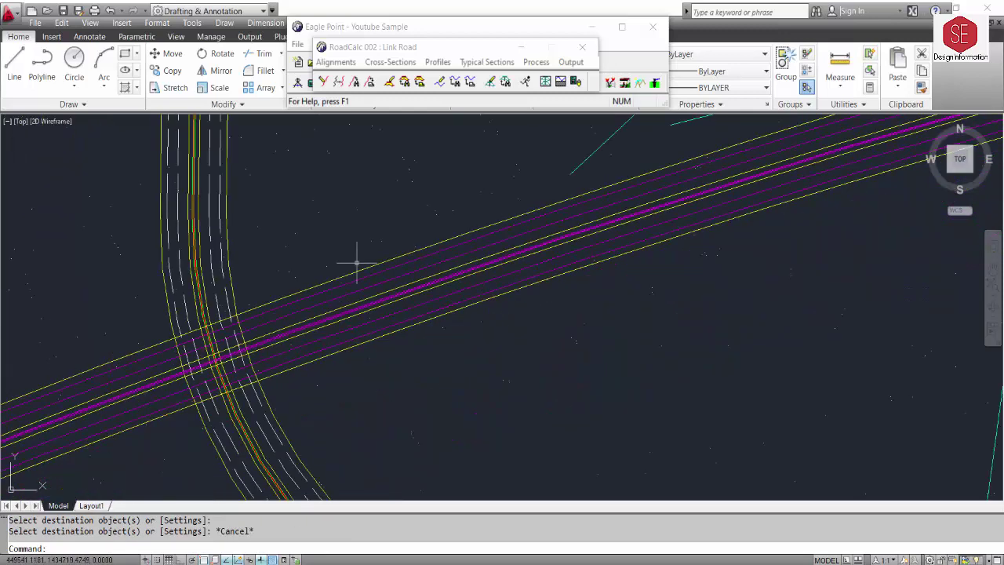
Match the white dashed lane style onto the Link Road's thin magenta lines, then zoom out
type("ma")
key("Return")
left_click(212, 307)
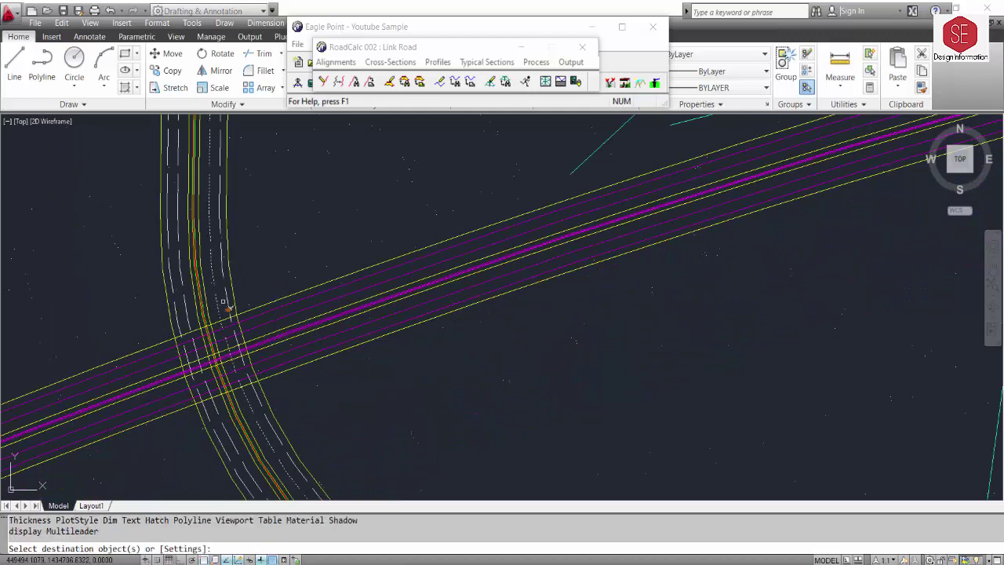
scroll(326, 317, "up", 1)
left_click(302, 307)
left_click(303, 308)
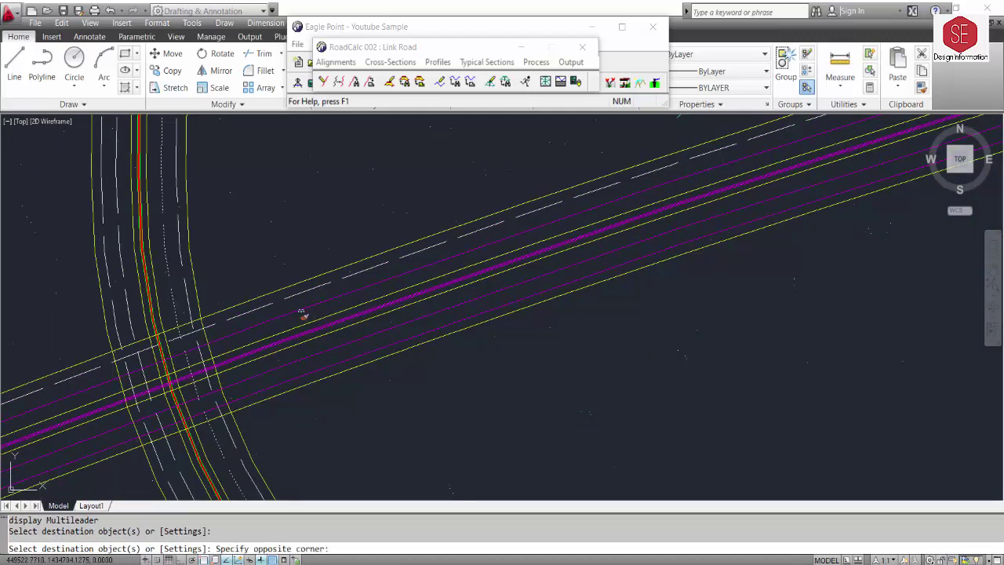
left_click(317, 336)
left_click(310, 358)
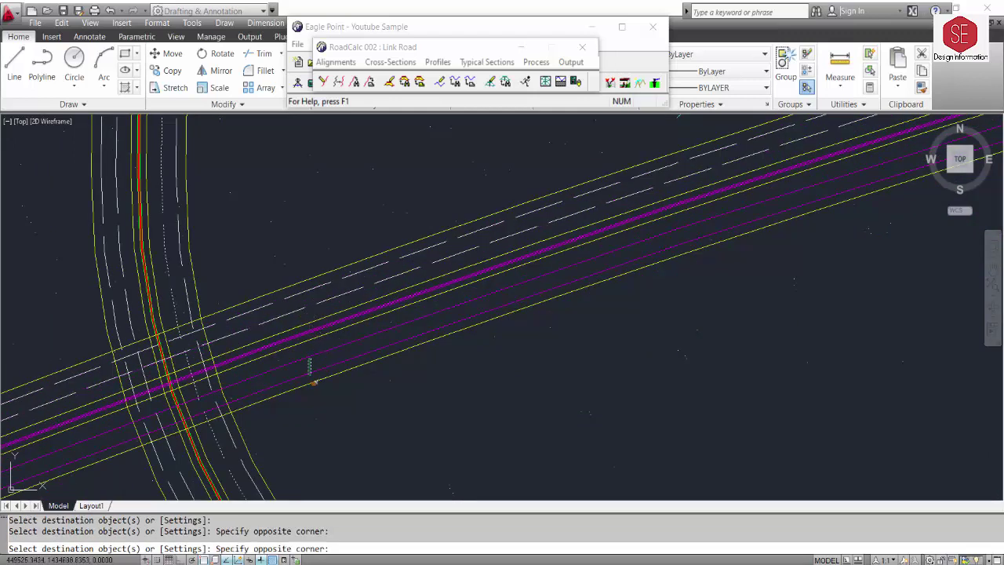
left_click(305, 369)
left_click(335, 368)
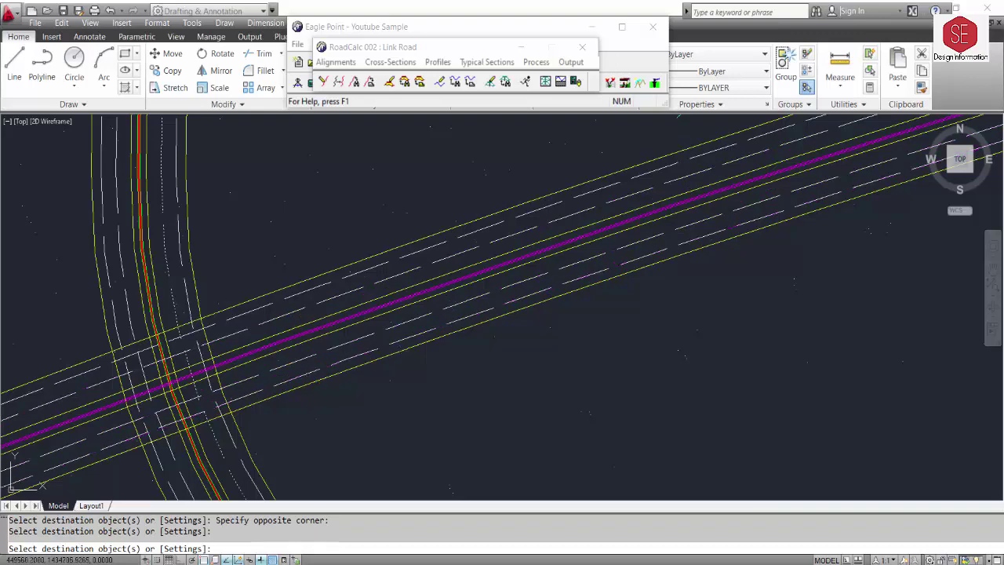
key("Escape")
scroll(552, 313, "down", 3)
scroll(650, 302, "down", 2)
scroll(493, 322, "up", 1)
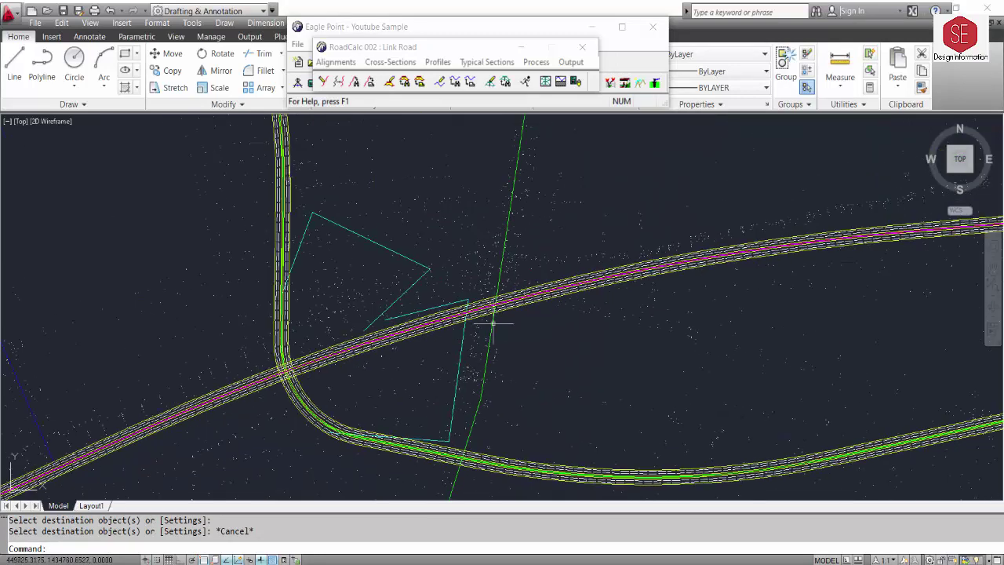
scroll(492, 322, "down", 2)
Open '003 - Mian Road To Link Road' from the project list and bring up Alignments
scroll(706, 282, "down", 2)
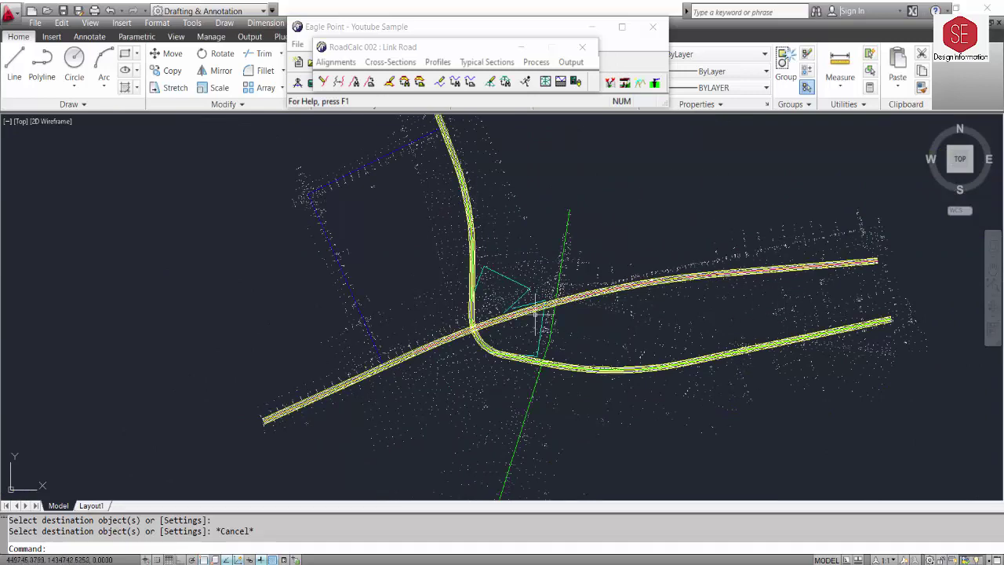
scroll(537, 305, "up", 4)
scroll(533, 314, "down", 3)
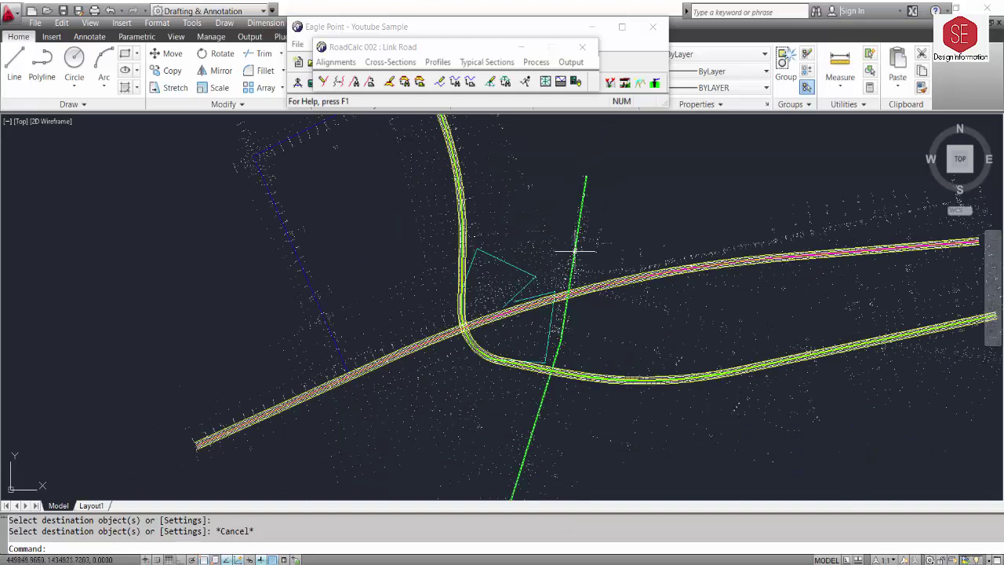
left_click(297, 44)
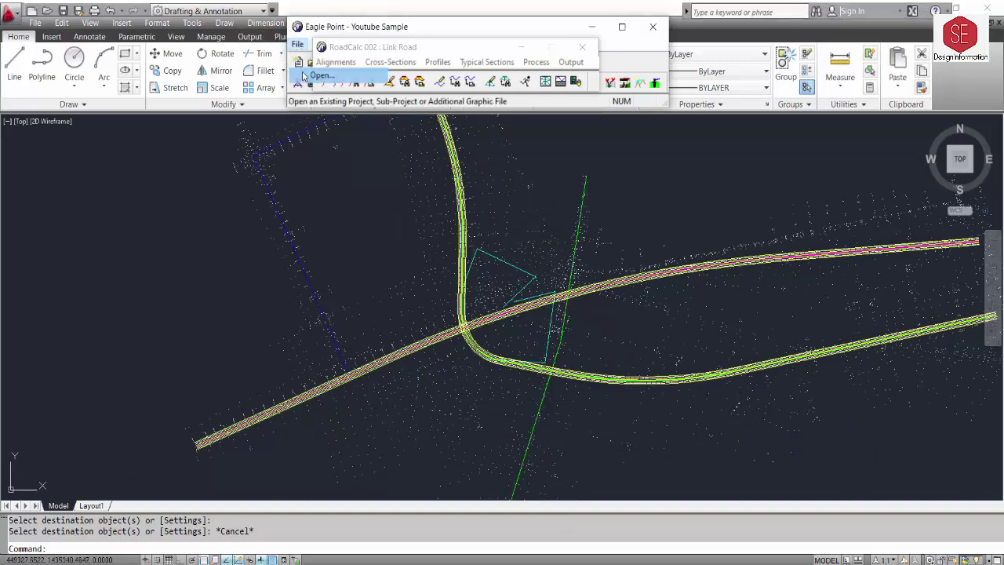
left_click(317, 75)
left_click(381, 260)
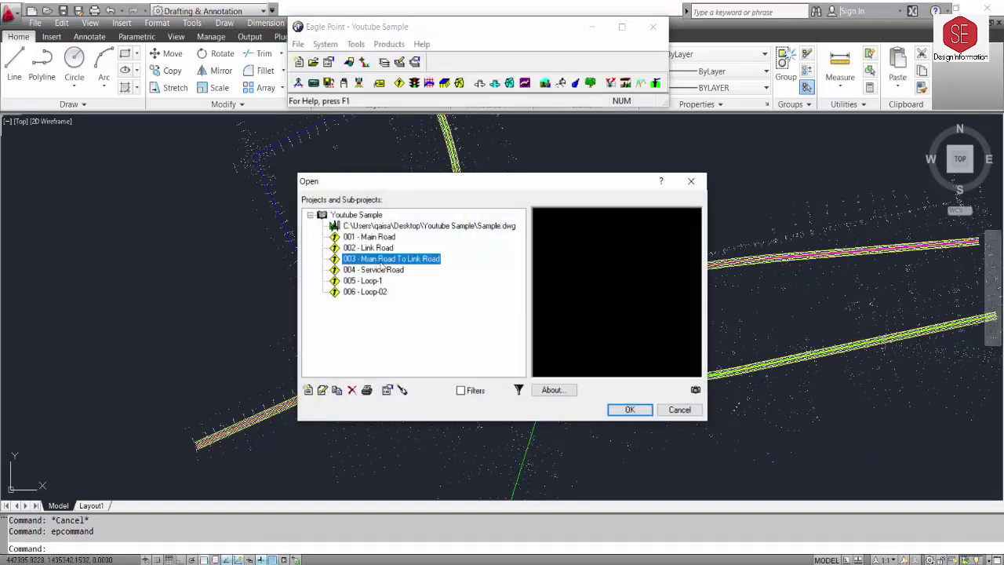
left_click(436, 260)
left_click(628, 410)
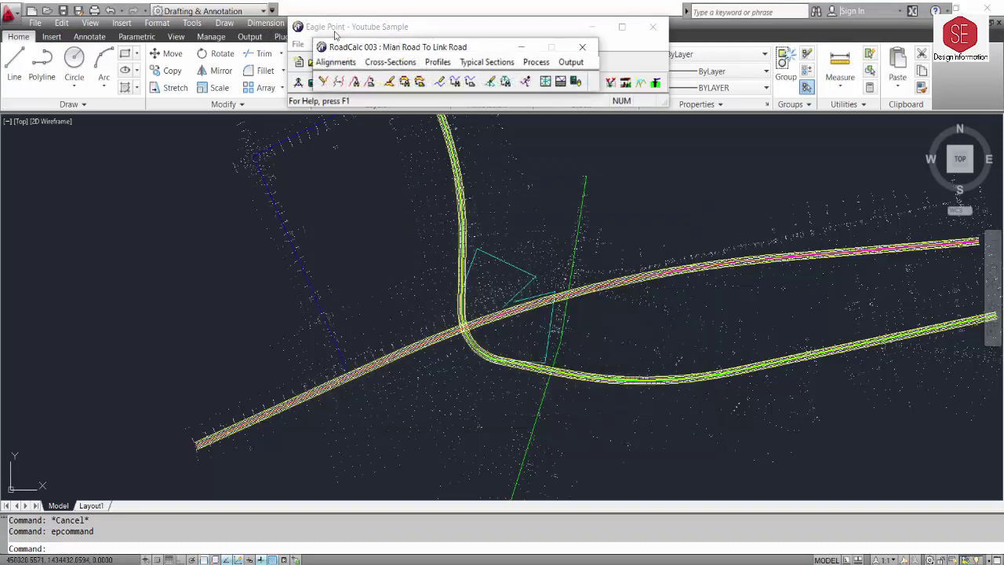
left_click(336, 62)
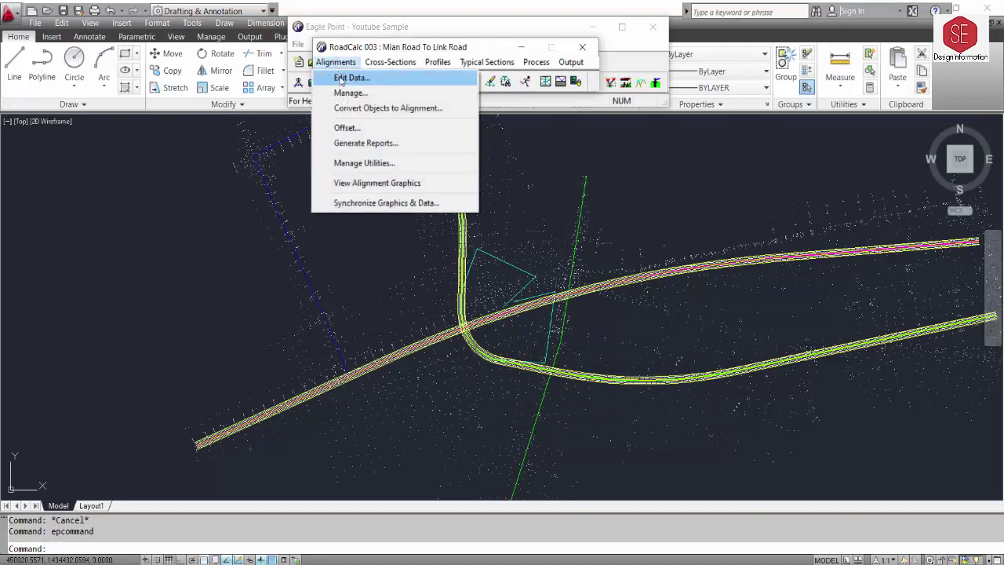
Open the connector alignment's PI 1 curve data and bring the connector curve into view
left_click(342, 78)
left_click(438, 132)
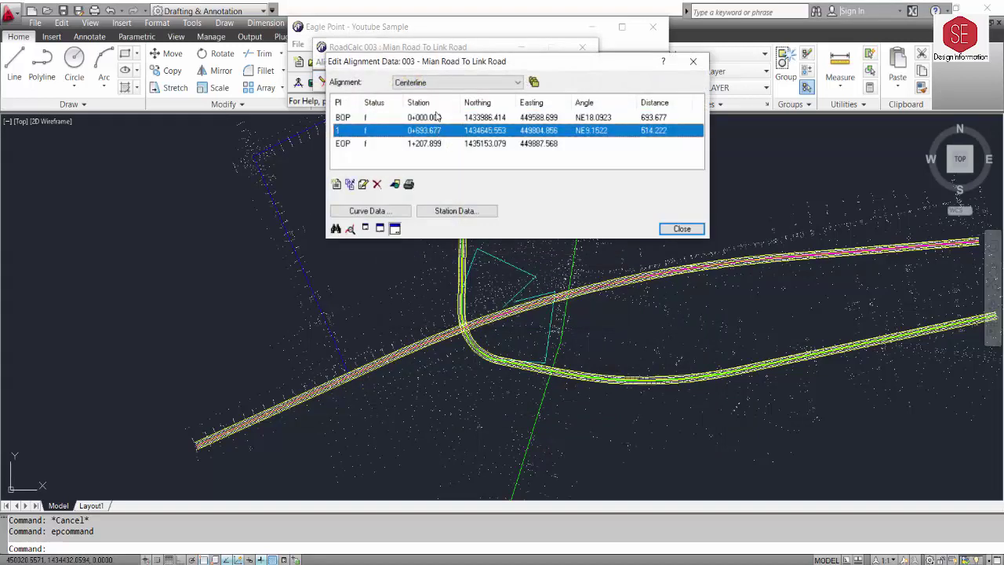
left_click(377, 210)
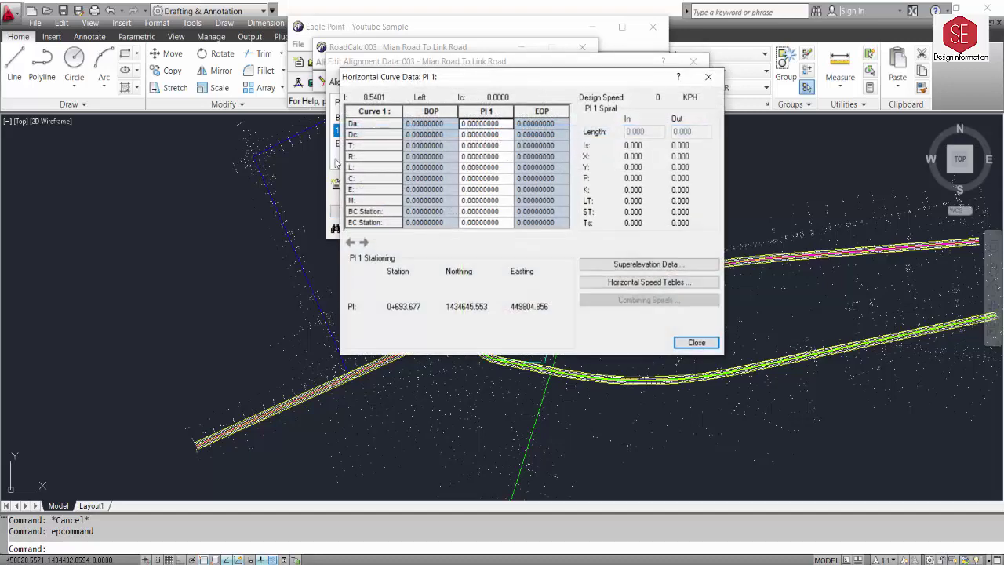
left_click(499, 158)
left_click_drag(562, 86, 391, 88)
middle_click_drag(637, 316, 801, 319)
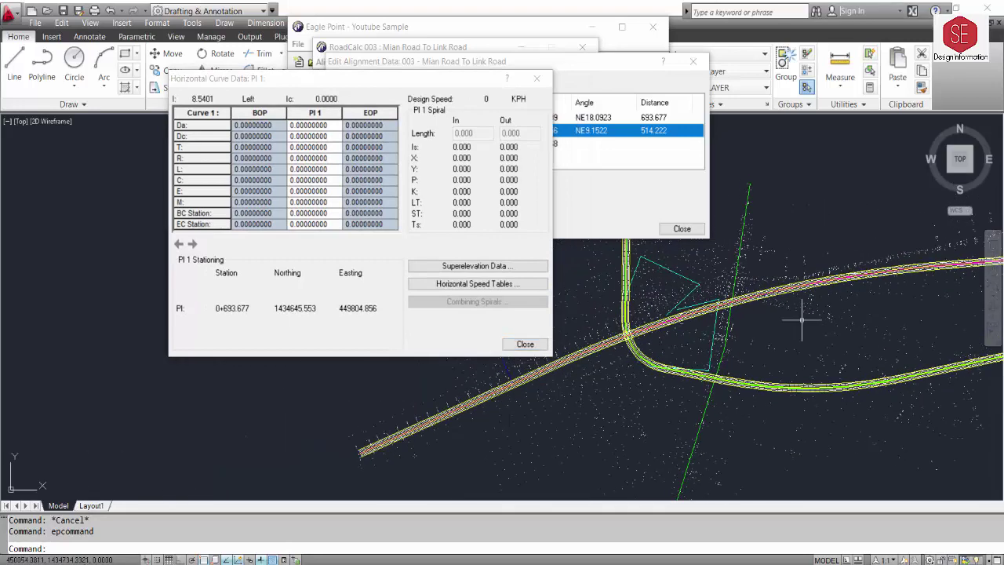
scroll(719, 356, "up", 2)
left_click(327, 162)
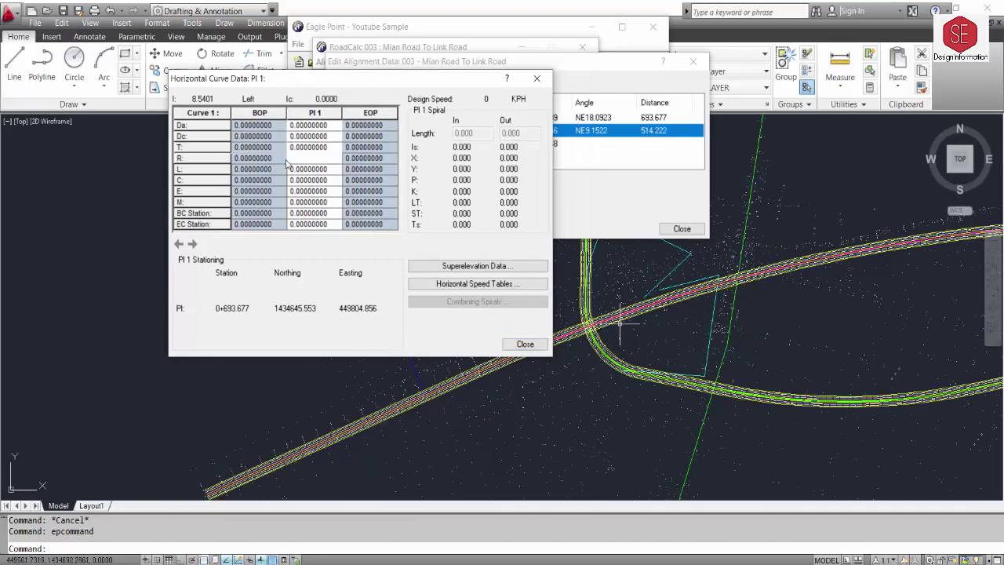
Set PI 1's radius to 3500, review the spiral lengths, and bring up horizontal speed tables
key("Down")
double_click(329, 161)
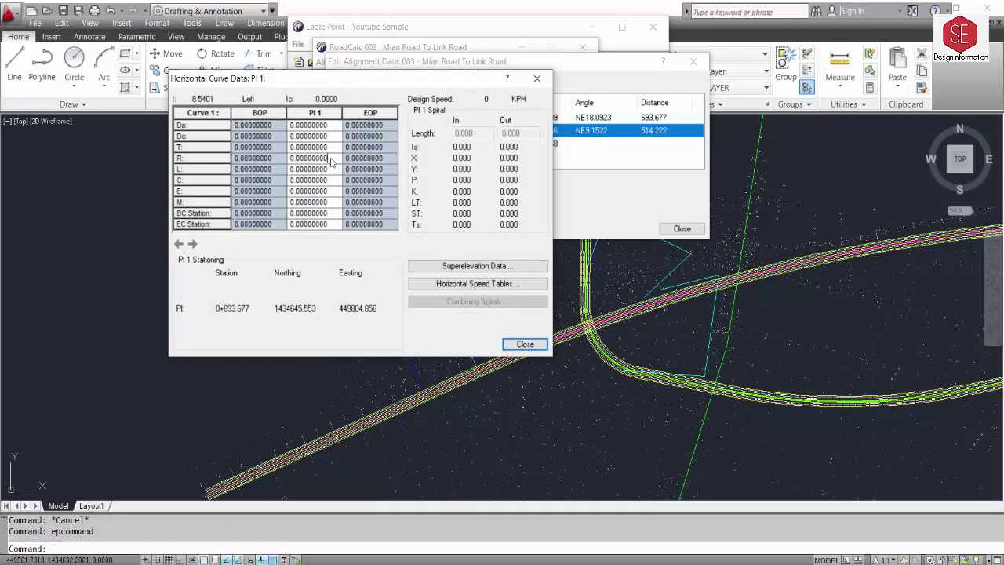
type("1")
key("Return")
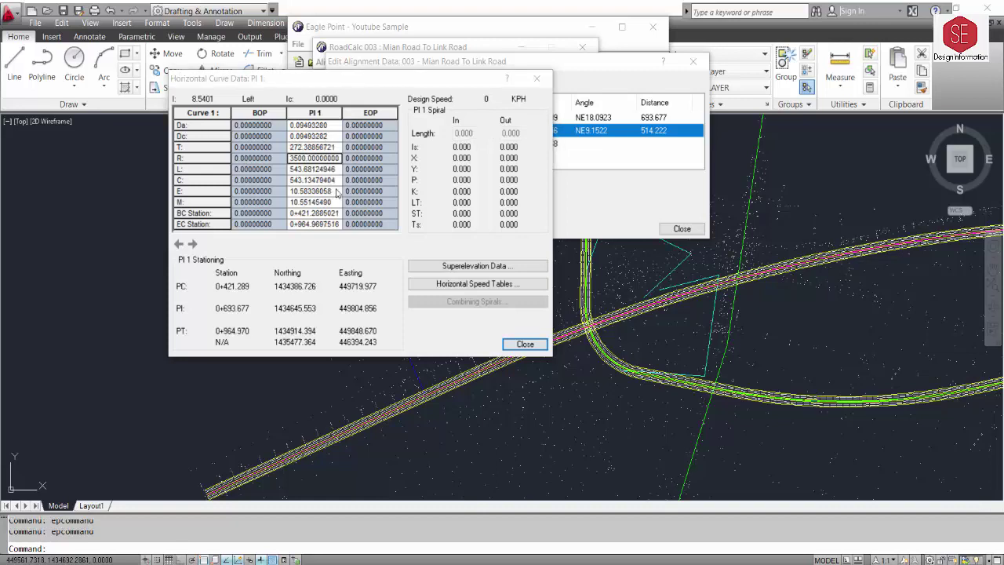
left_click(724, 343)
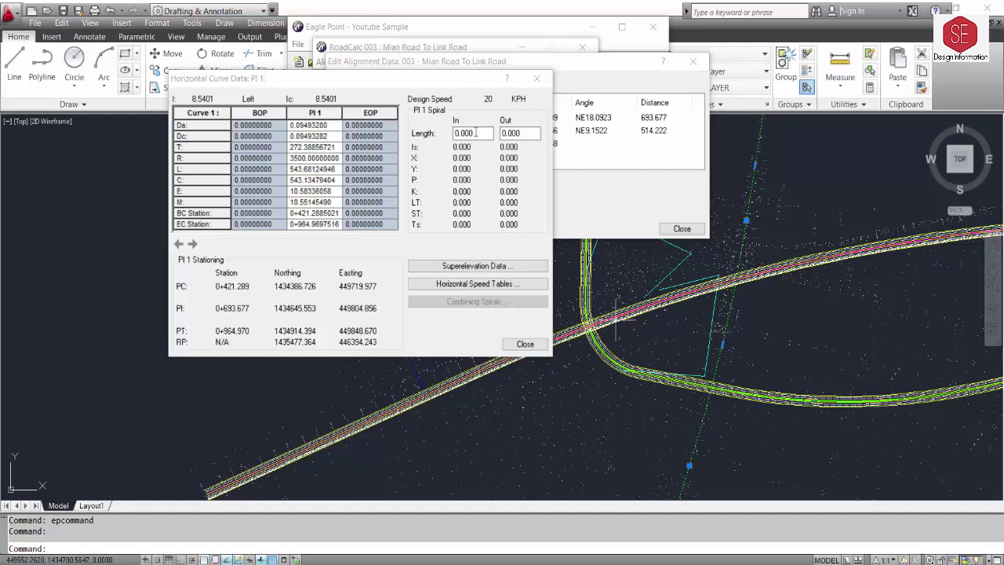
left_click(471, 133)
left_click(511, 133)
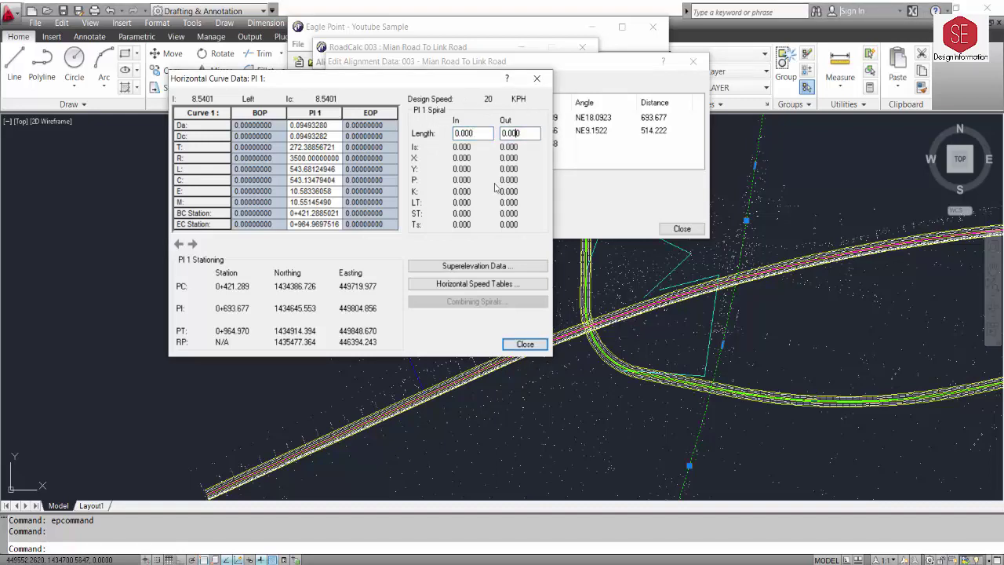
left_click(471, 287)
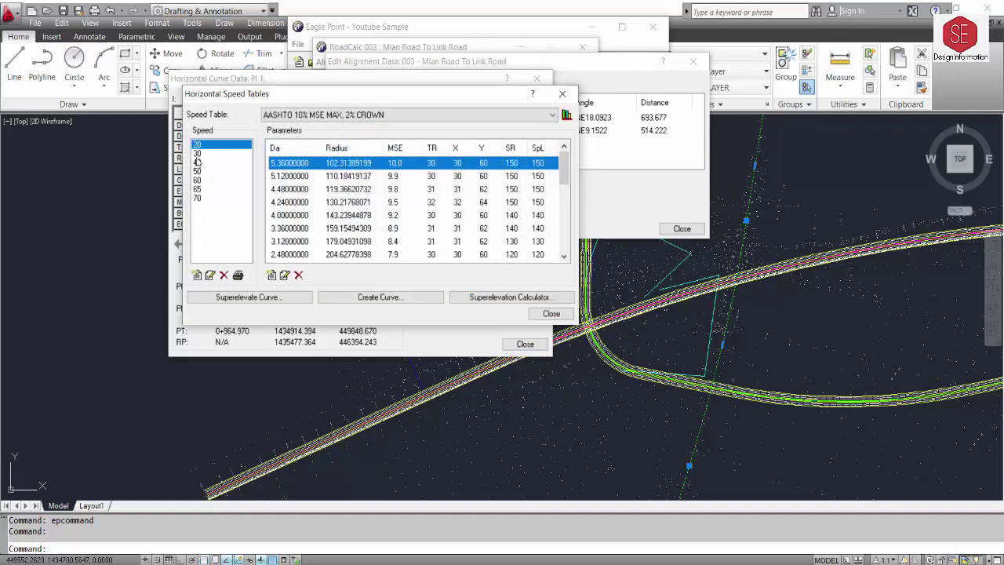
Step through speed rows 20 to 70, view the 70 entry unchanged, then list available speed tables
left_click(198, 153)
left_click(198, 162)
left_click(198, 171)
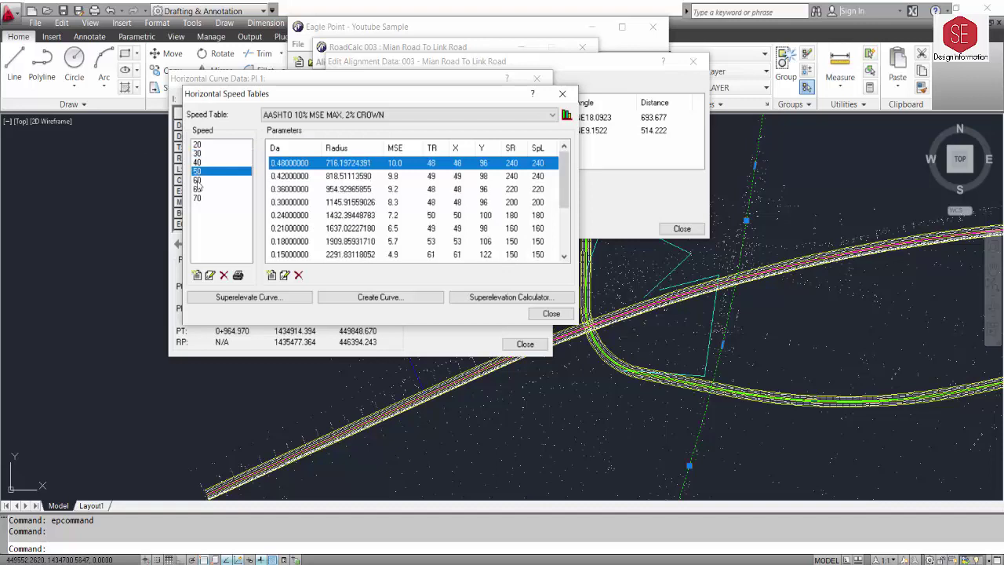
left_click(198, 179)
double_click(199, 199)
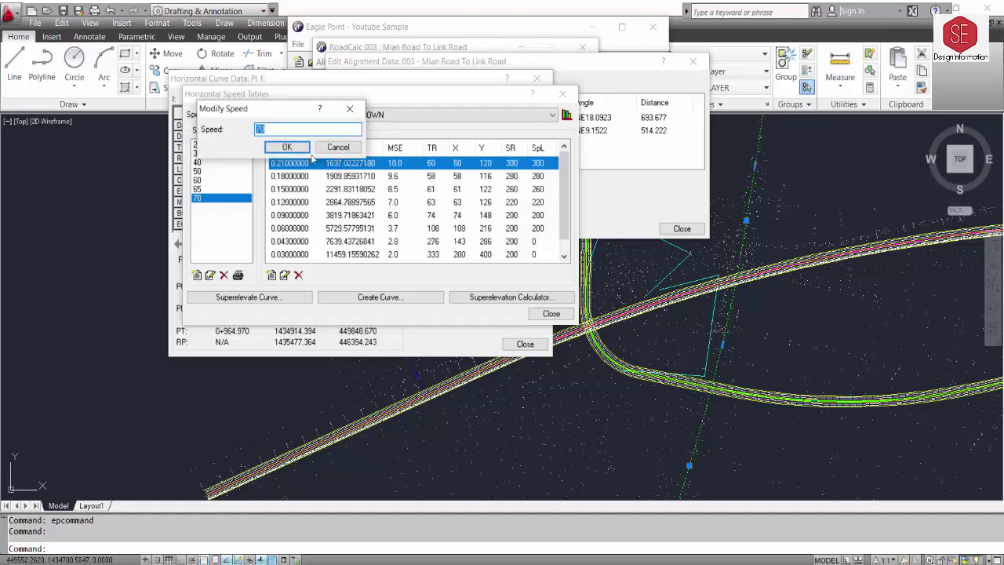
left_click(338, 149)
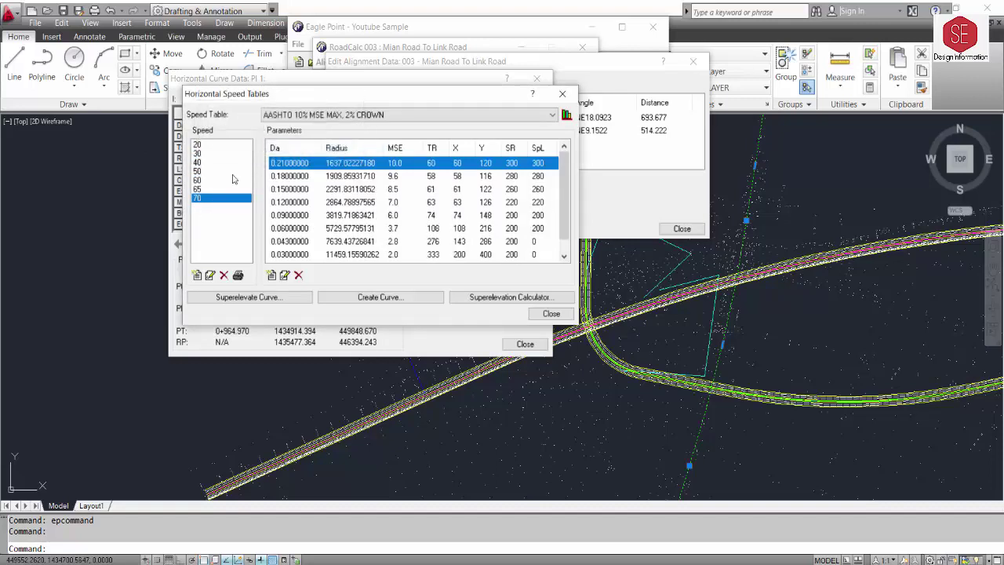
left_click(370, 115)
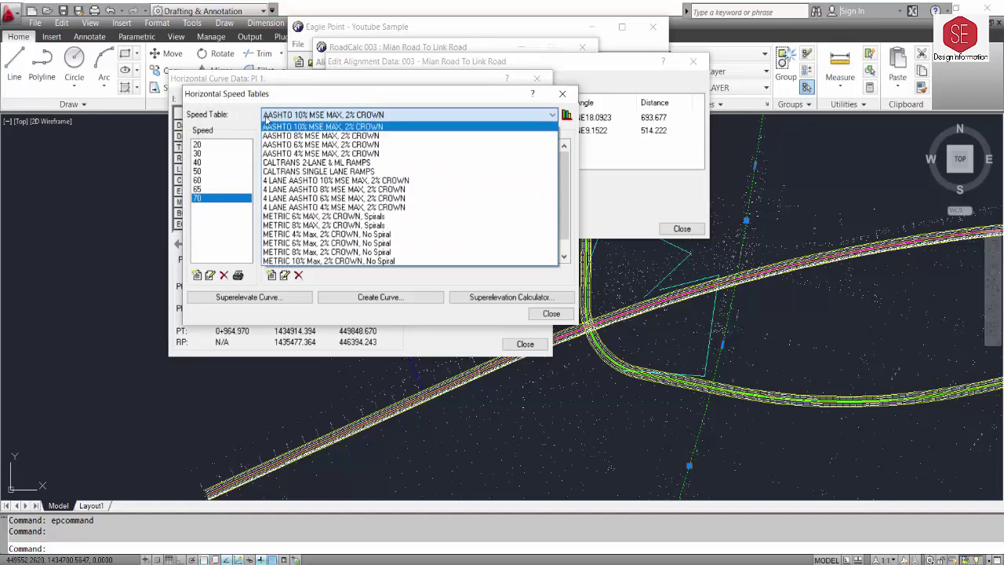
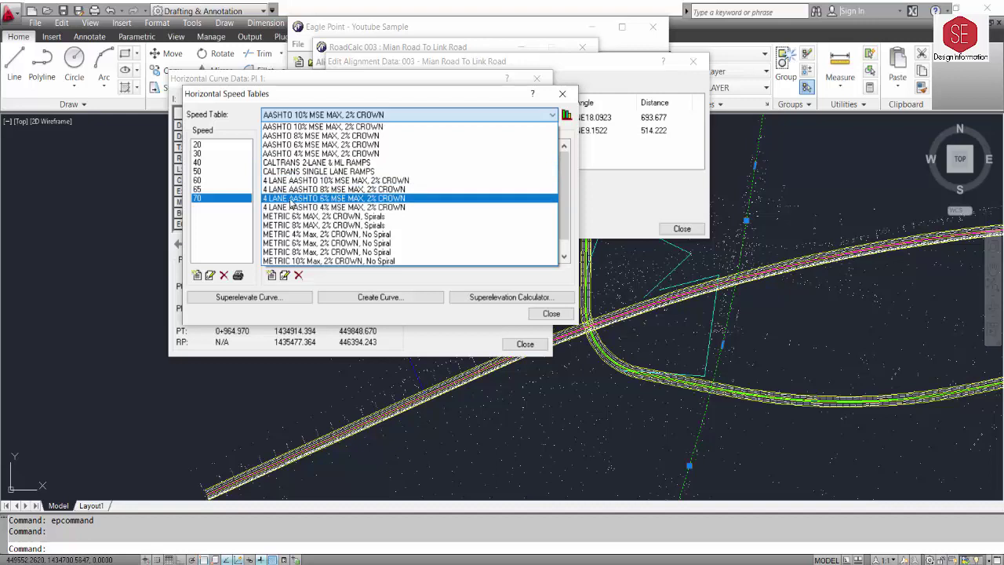
Switch to the 4 LANE AASHTO 6% MSE MAX, 2% CROWN table and review the 4.24 and 2.00 degree rows
left_click(291, 200)
double_click(313, 175)
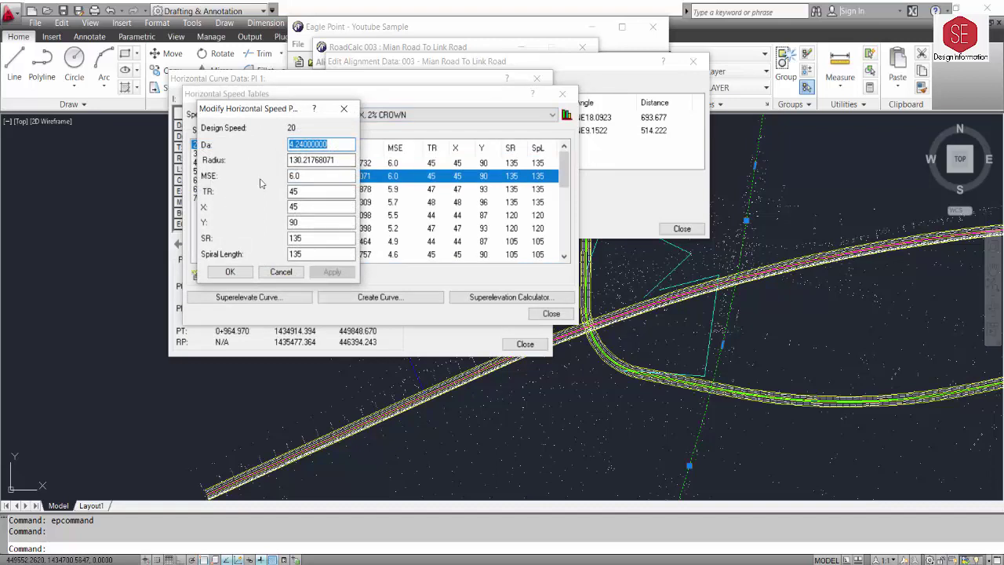
left_click(309, 175)
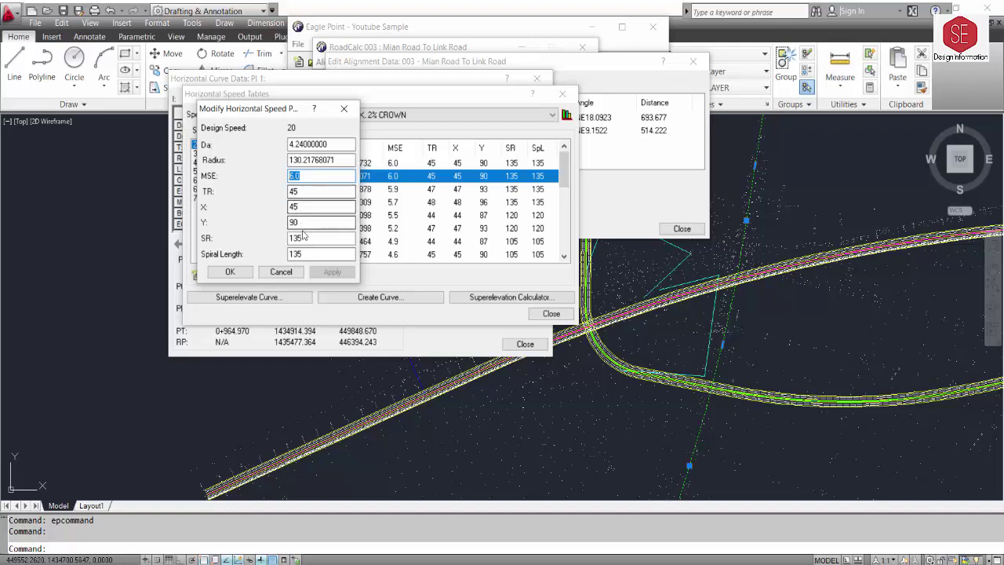
left_click(282, 273)
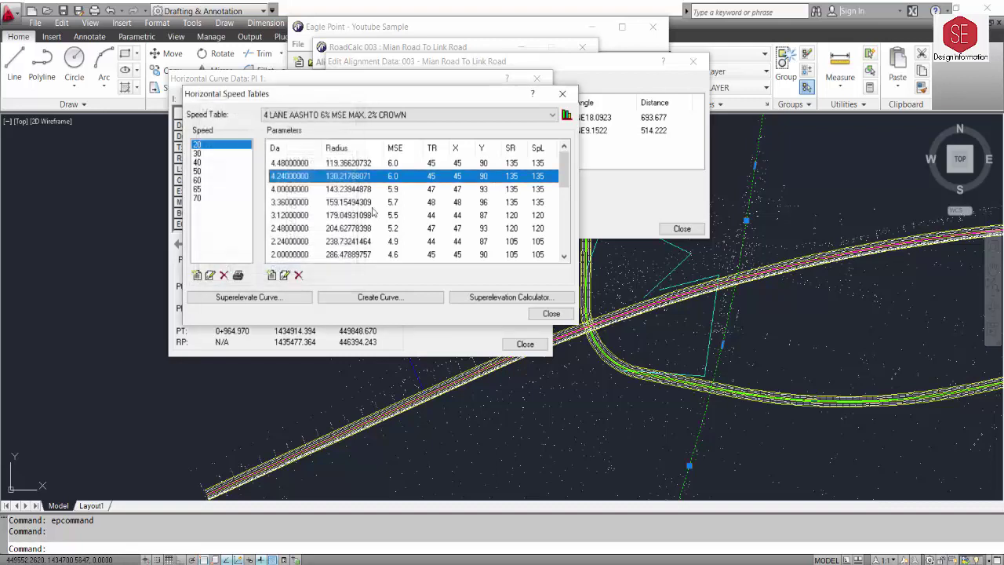
left_click(272, 254)
left_click(285, 274)
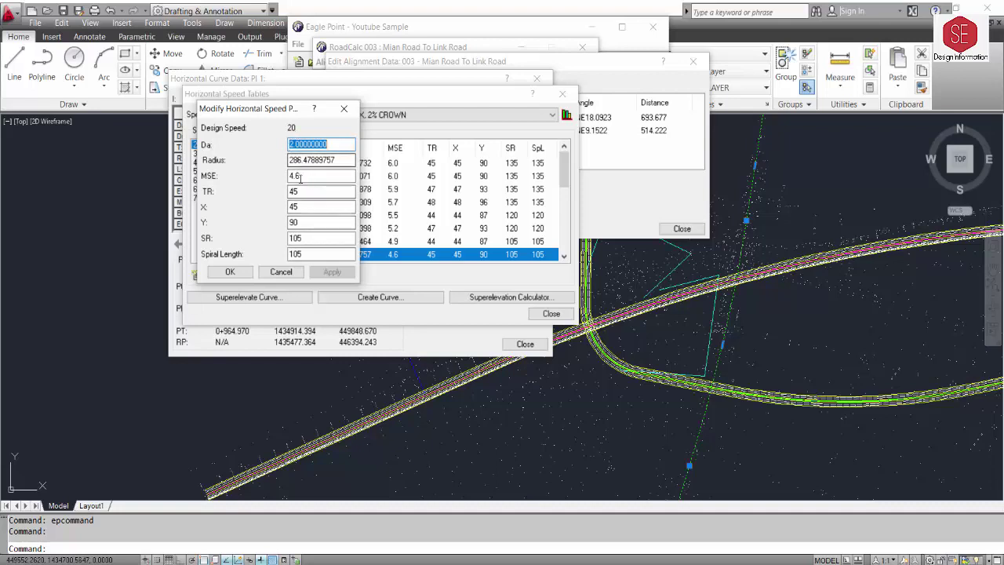
key("Tab")
key("Tab")
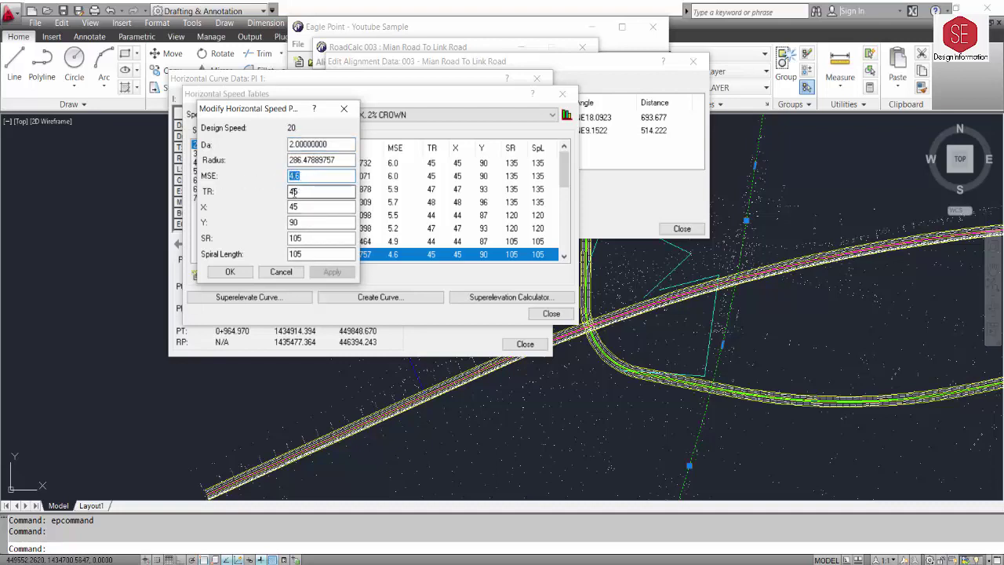
left_click(280, 272)
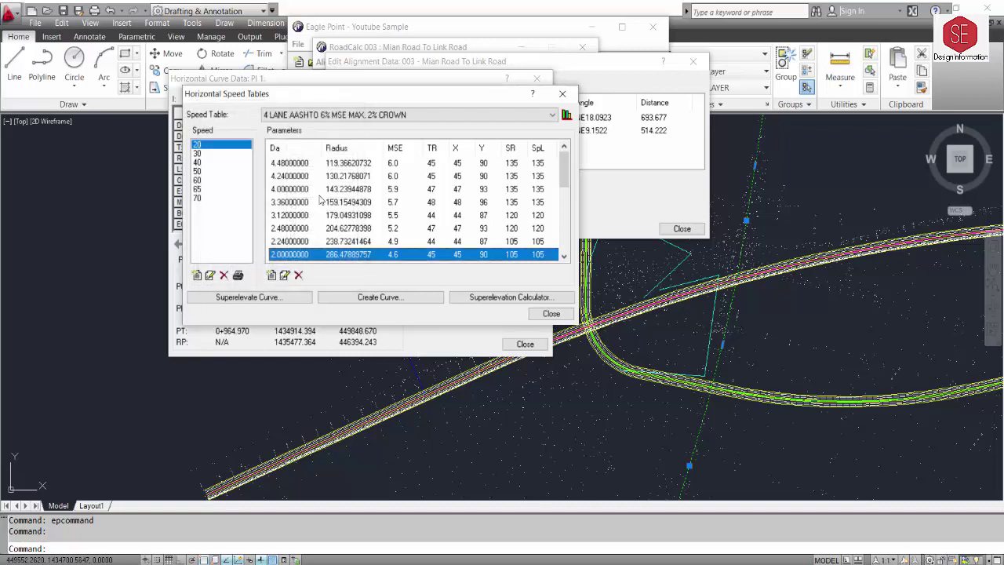
Step through the design speeds past 65 and settle on speed 70
scroll(320, 200, "down", 2)
scroll(329, 199, "down", 2)
scroll(330, 199, "down", 2)
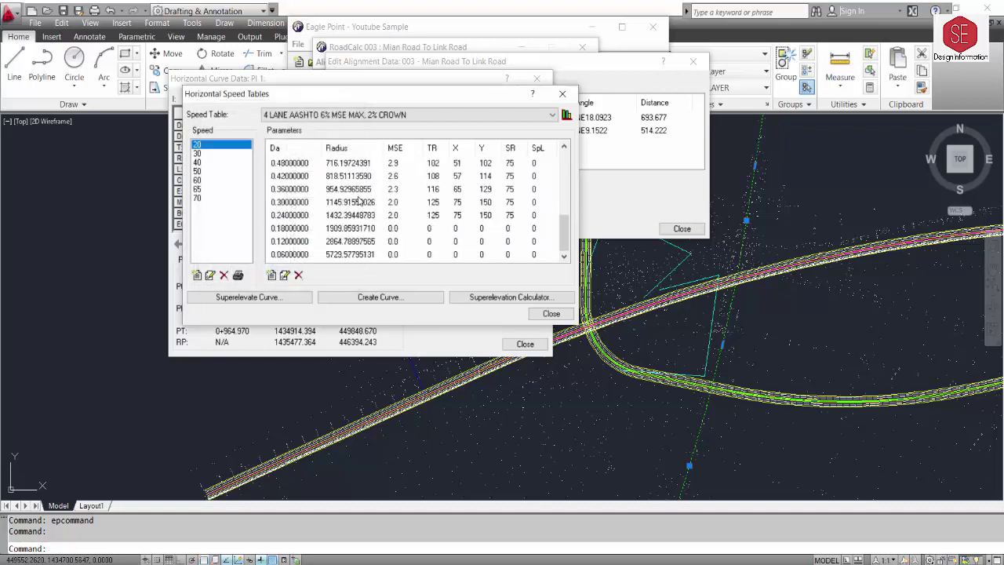
scroll(365, 212, "up", 5)
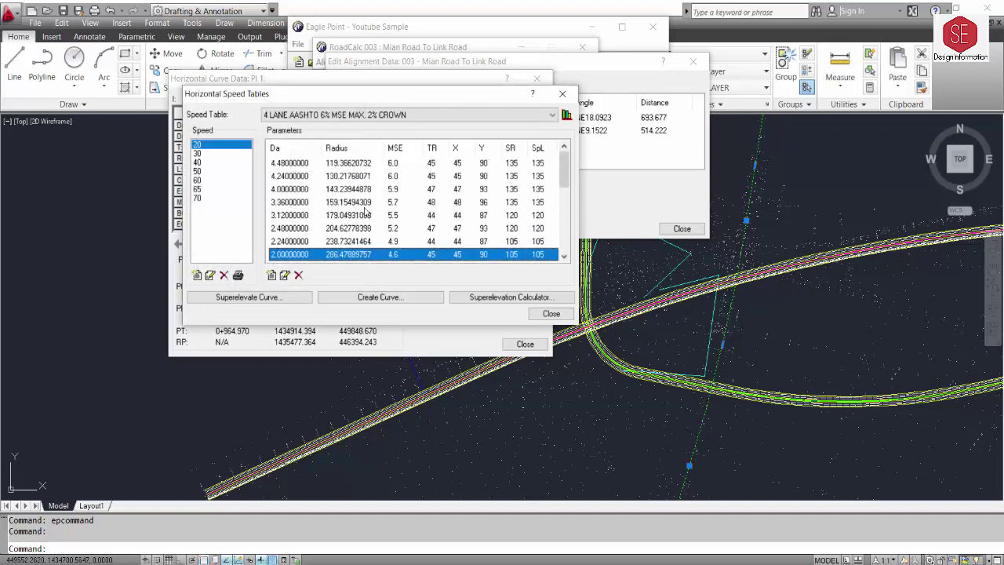
left_click(206, 198)
left_click(202, 160)
left_click(201, 171)
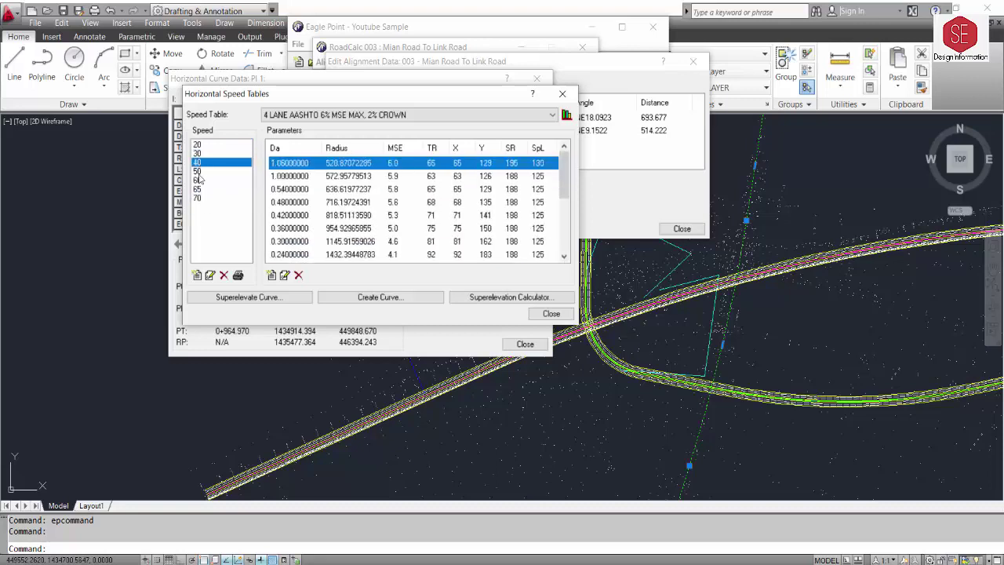
left_click(199, 181)
left_click(198, 189)
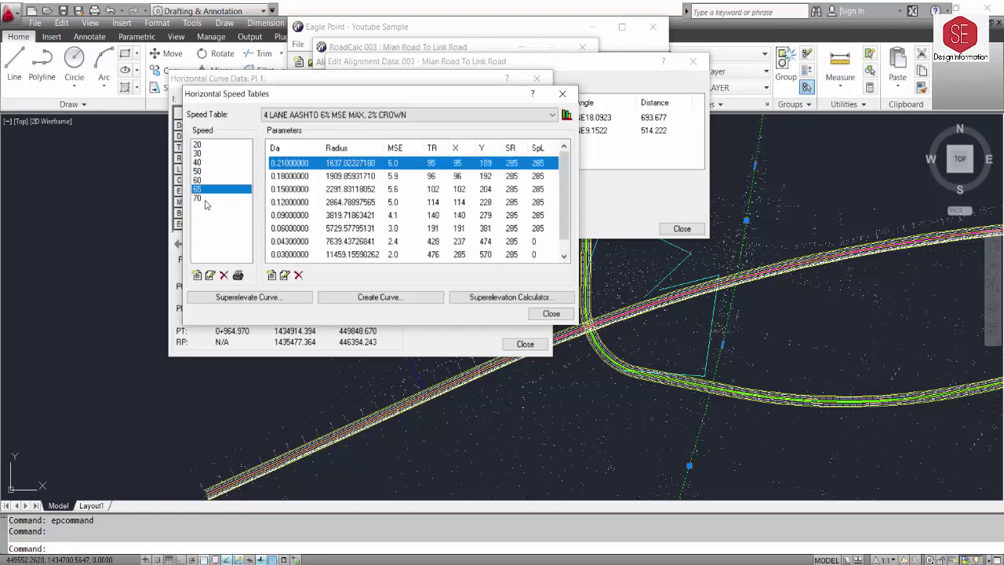
left_click(202, 200)
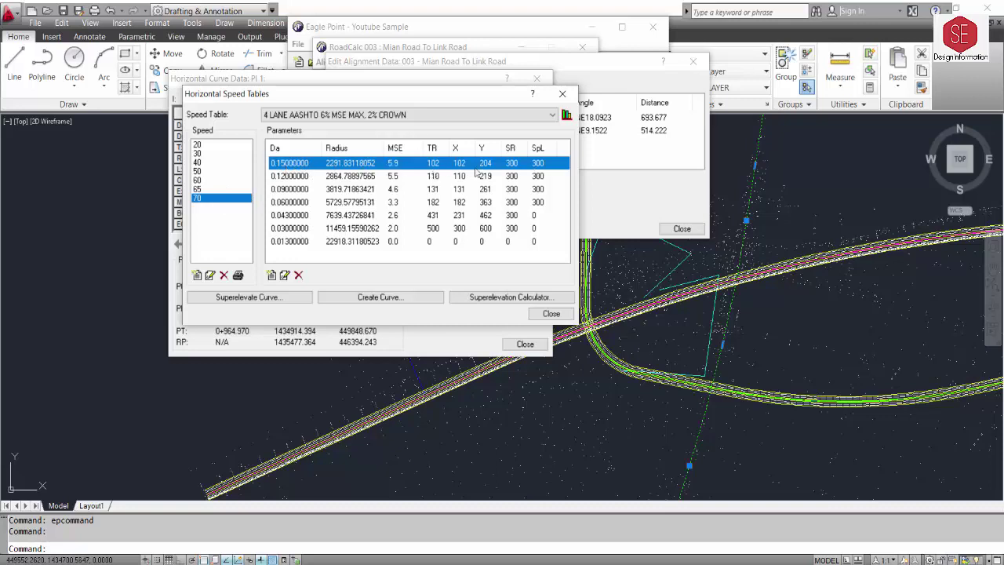
Create the speed 70 curve on PI 1, overwriting its existing curve and spiral data
left_click(391, 297)
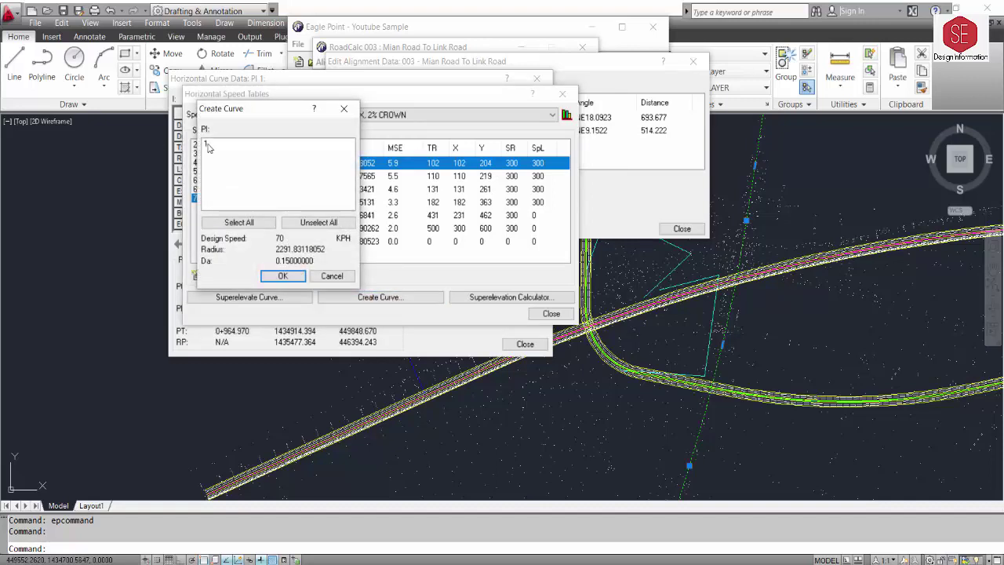
left_click(208, 144)
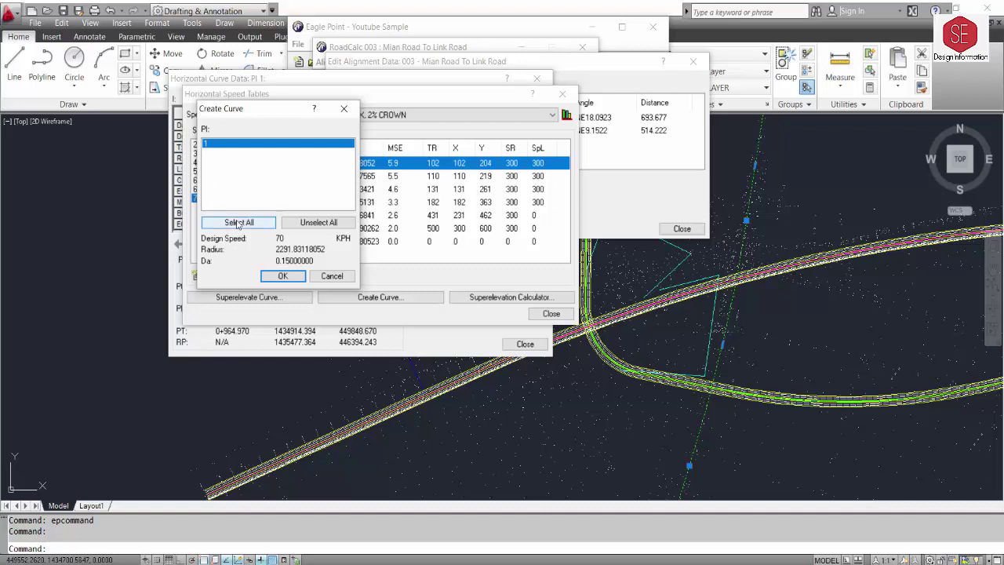
left_click(273, 276)
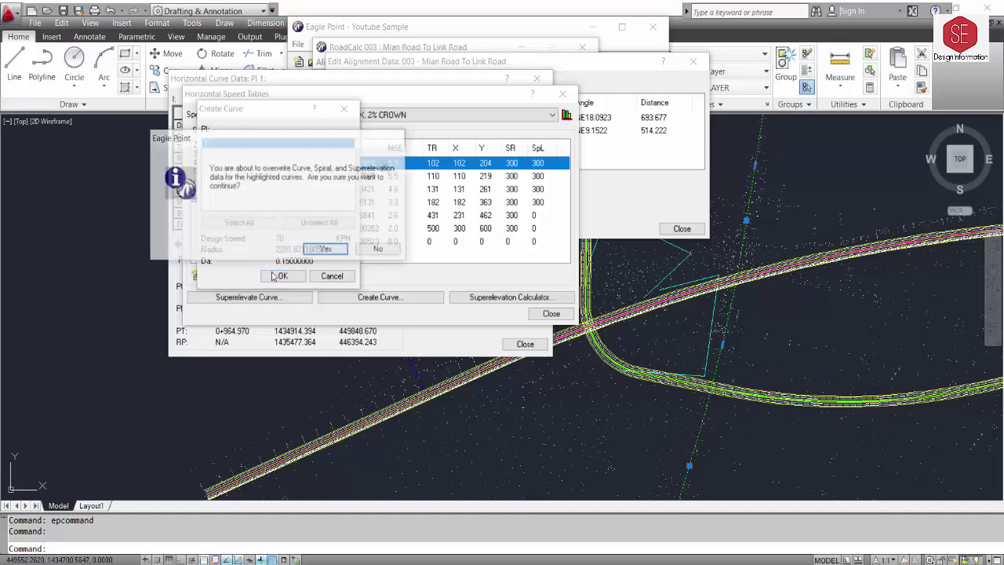
left_click(327, 250)
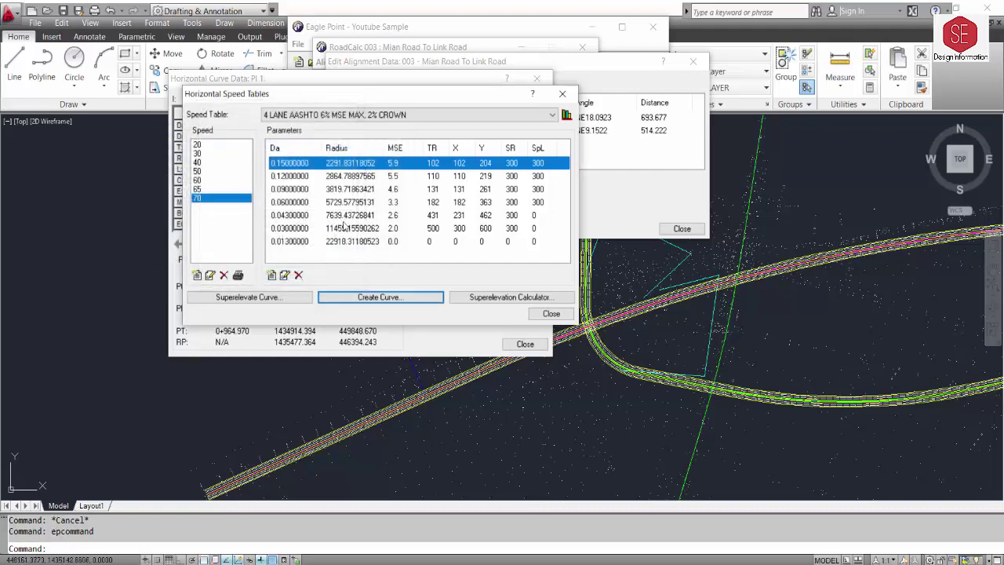
left_click(558, 313)
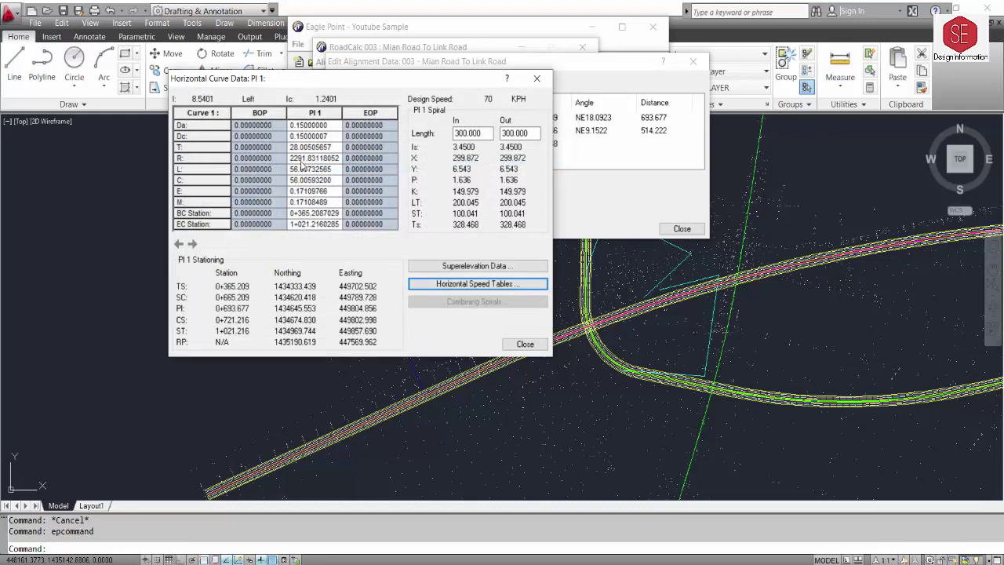
Check PI 1's radius 2291.83118052 and its 300.000 in and out spirals against the alignment
left_click(298, 159)
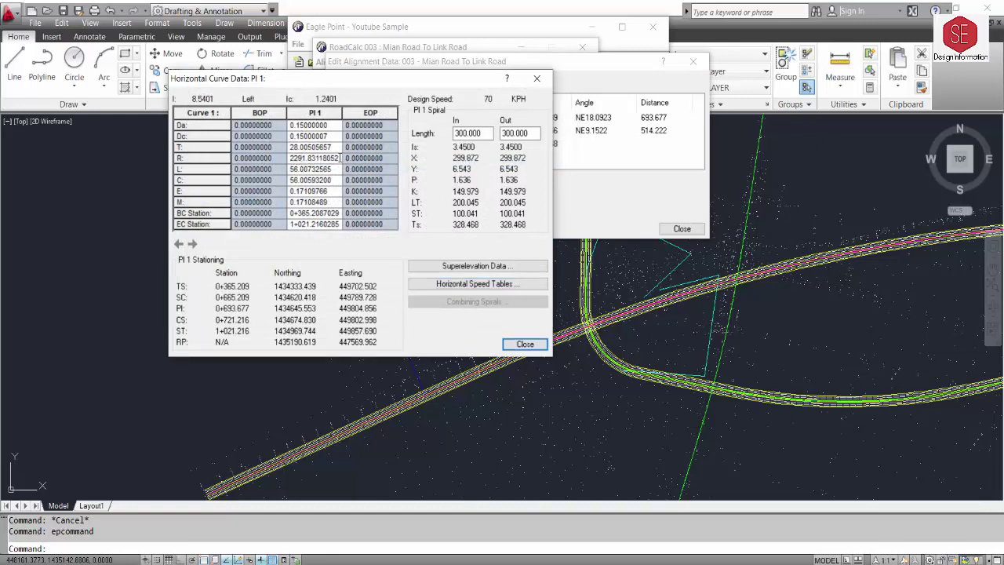
left_click_drag(339, 158, 275, 161)
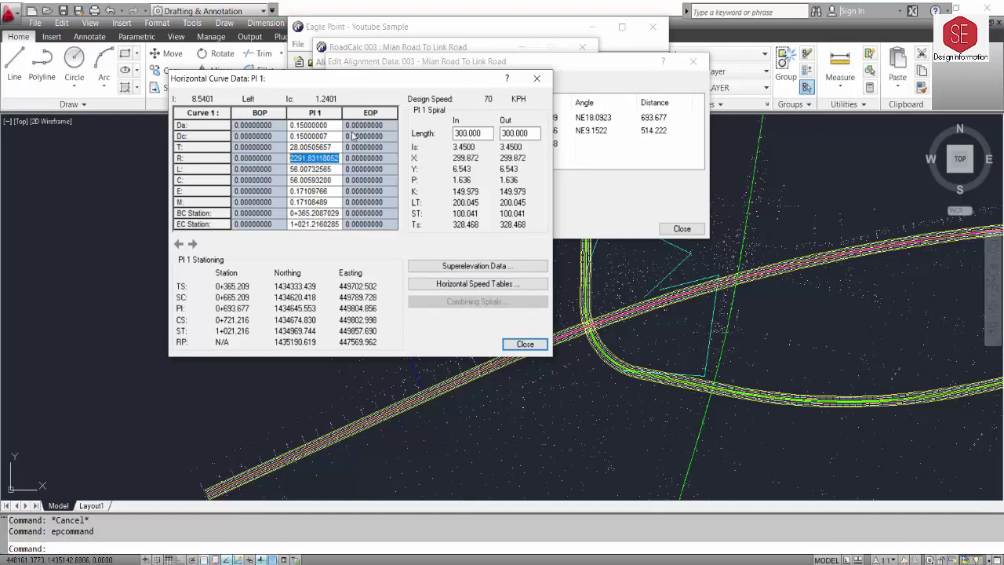
left_click(754, 320)
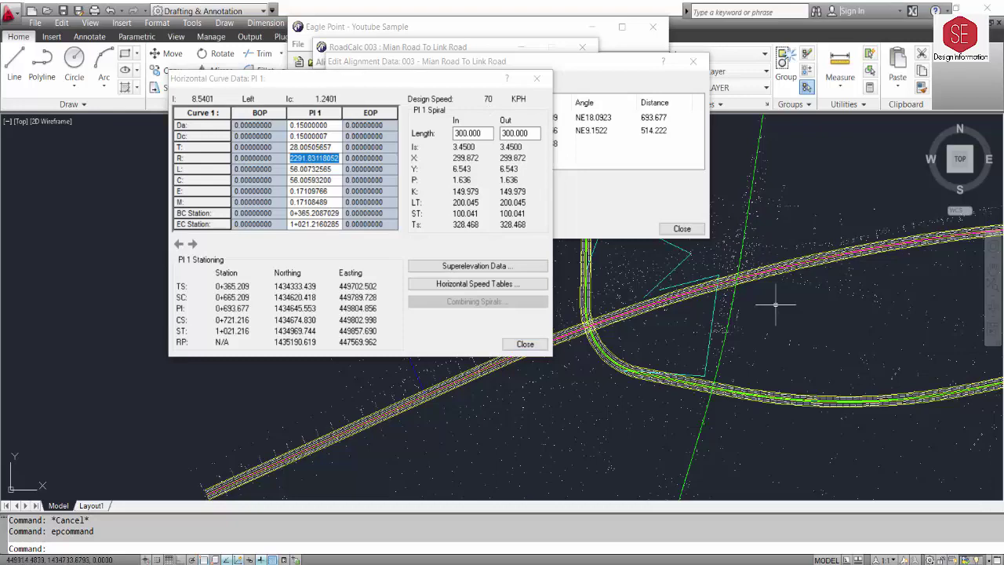
left_click(728, 315)
scroll(733, 310, "down", 1)
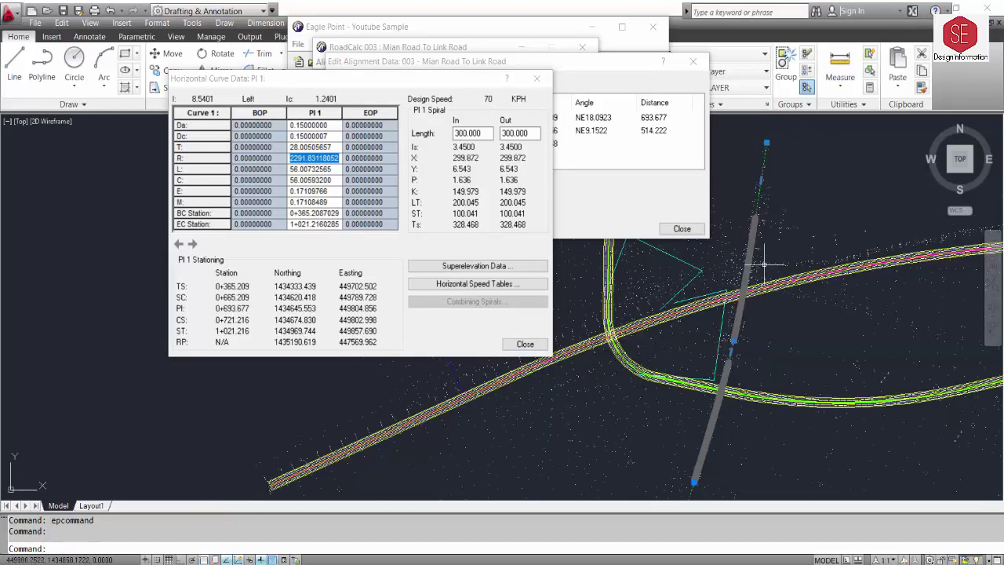
scroll(743, 236, "up", 5)
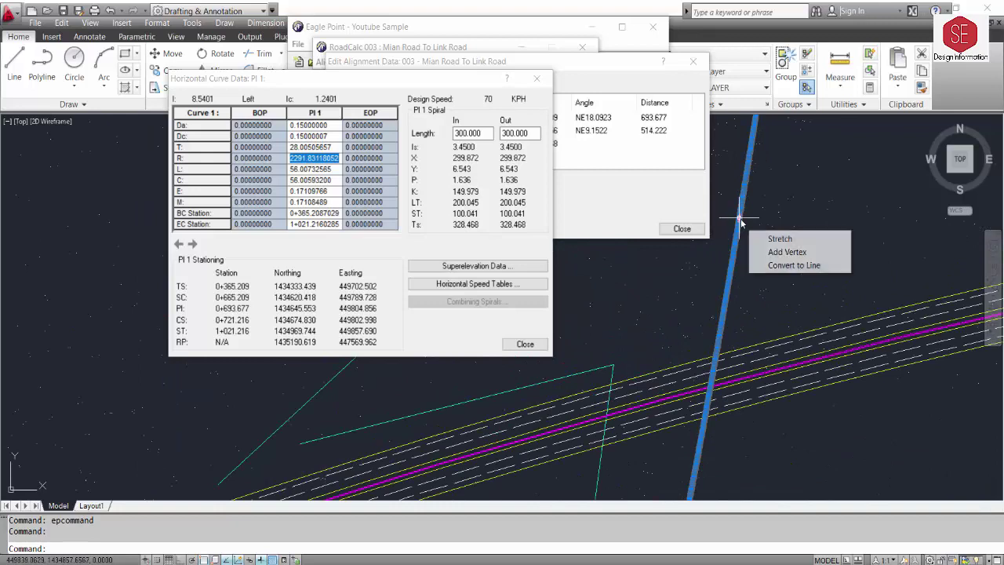
scroll(722, 313, "down", 5)
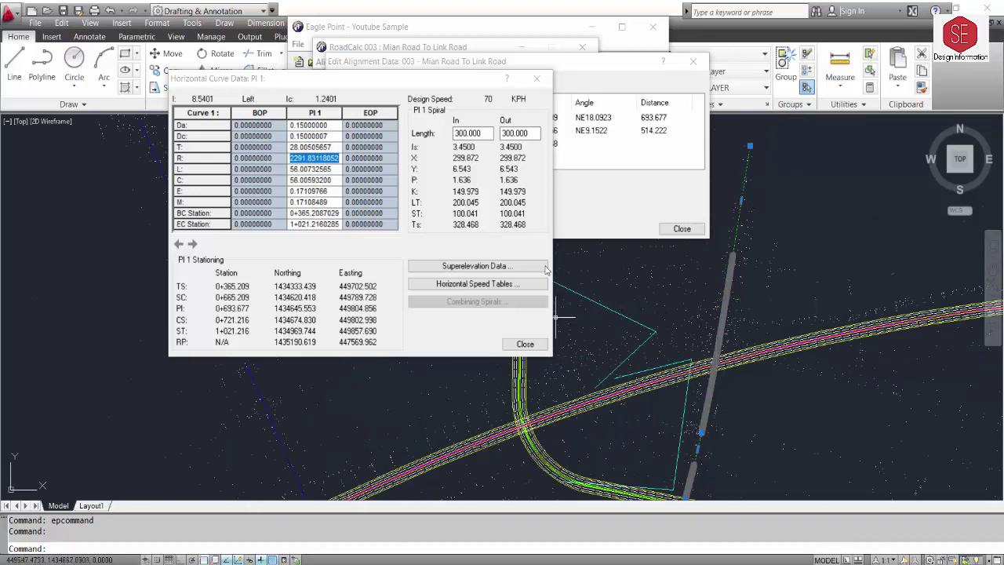
left_click(436, 122)
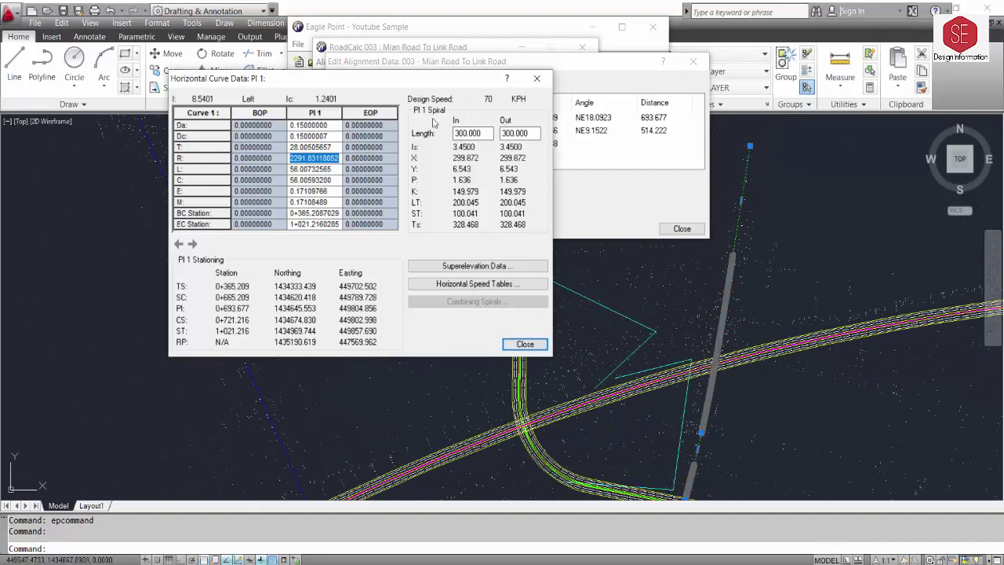
left_click(483, 134)
left_click(522, 133)
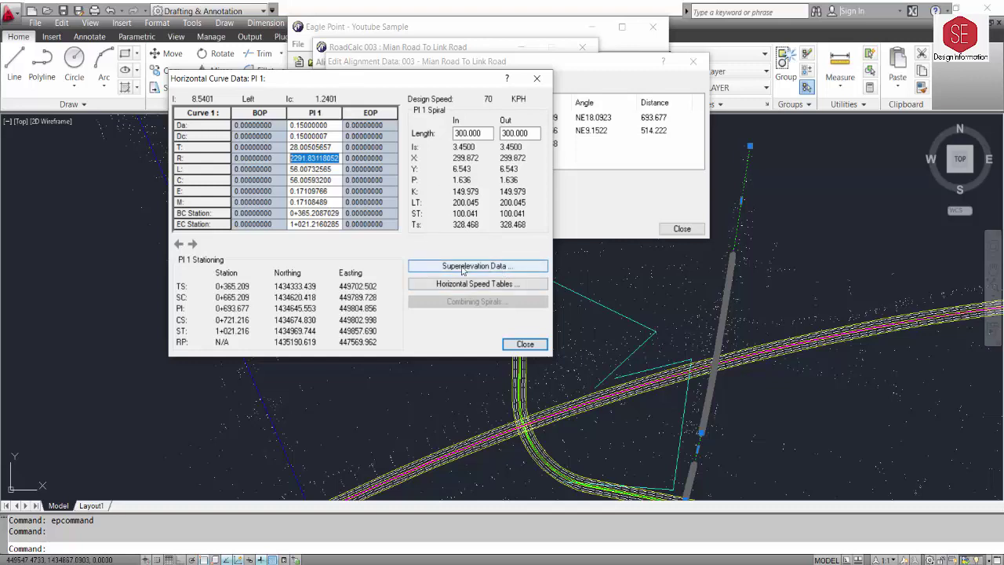
left_click(462, 269)
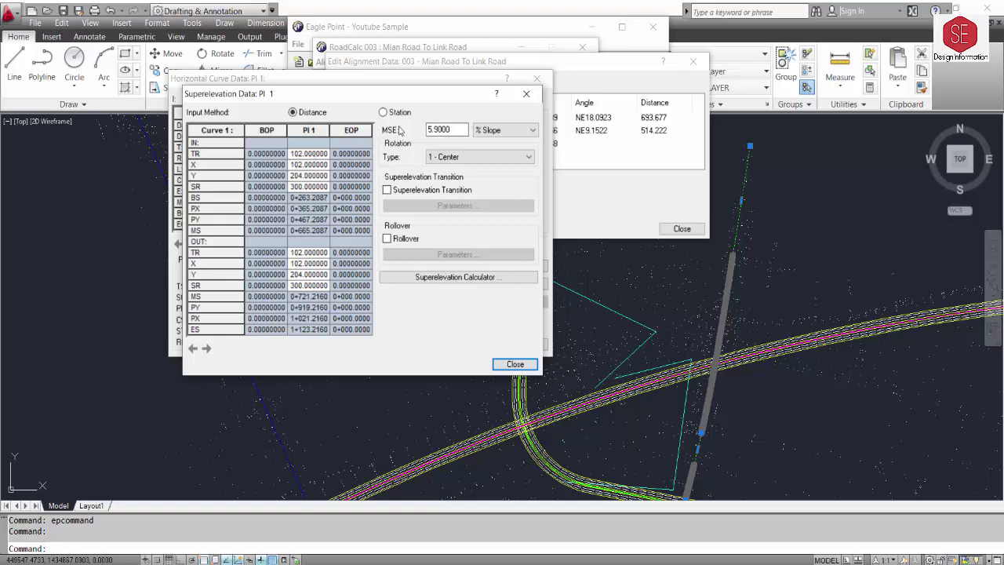
left_click(502, 130)
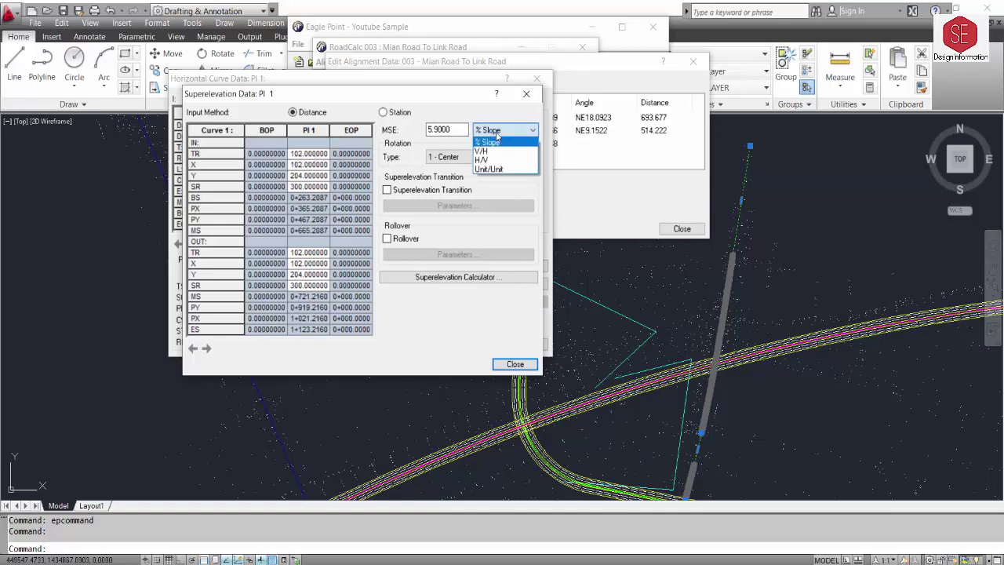
left_click(494, 143)
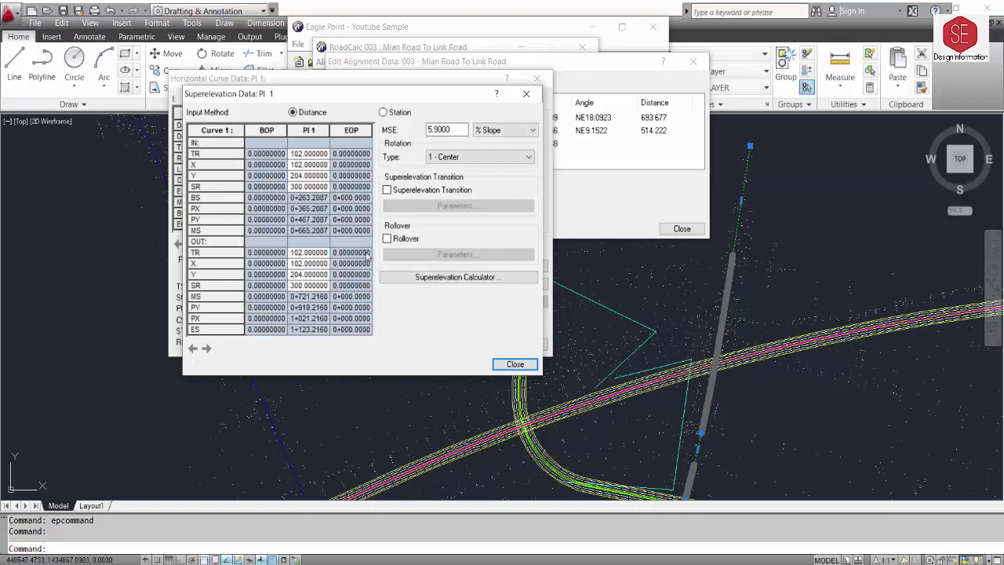
left_click(471, 280)
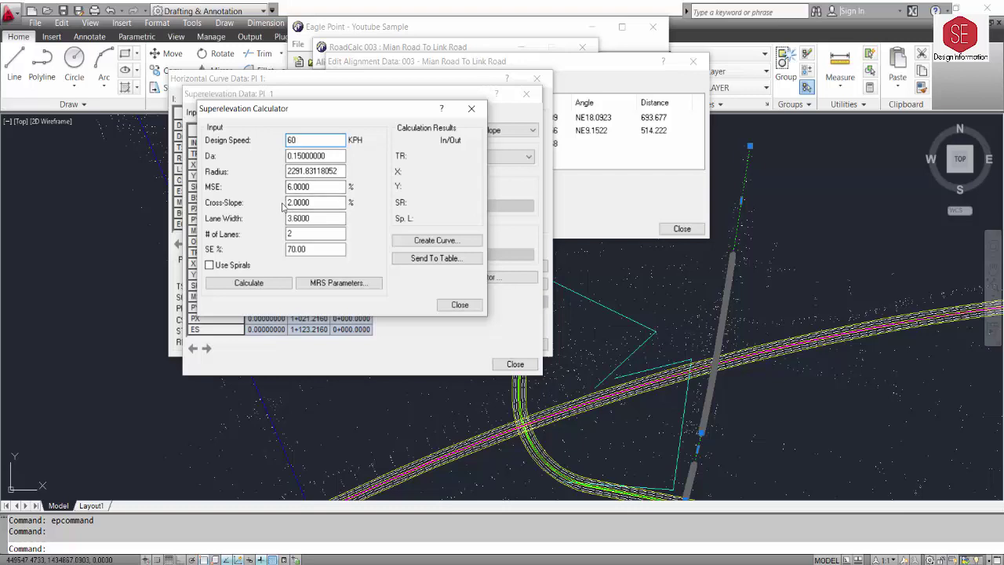
left_click(258, 285)
left_click(428, 238)
left_click(459, 305)
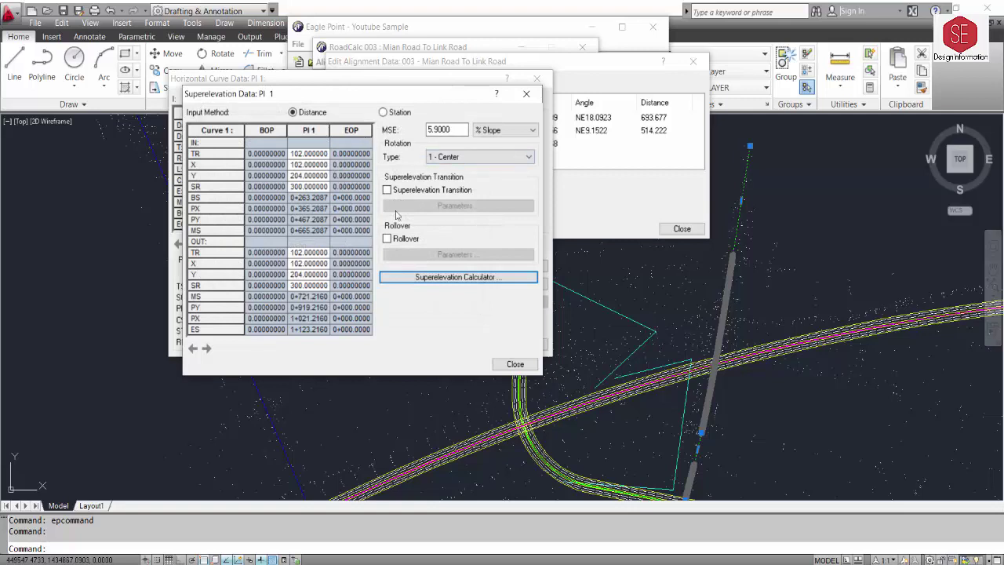
left_click(515, 365)
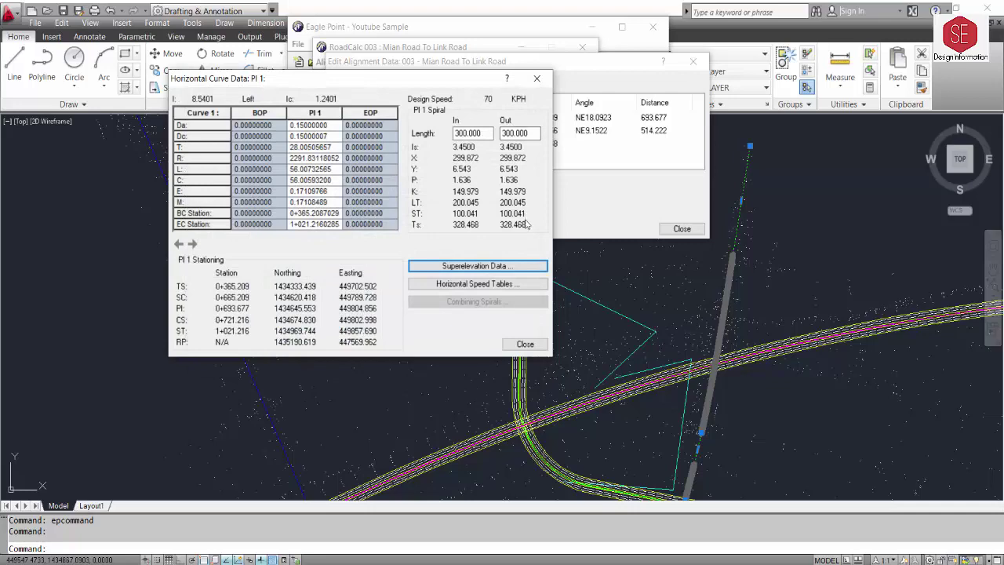
left_click(525, 343)
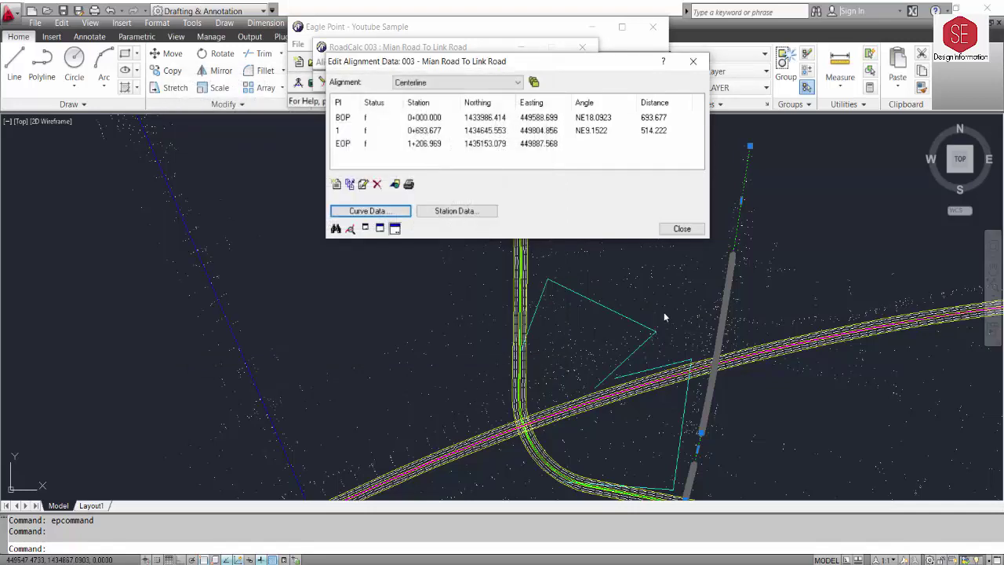
Clear the highlight and inspect the green alignment line around the intersection
key("Escape")
middle_click_drag(761, 298, 773, 291, "shift")
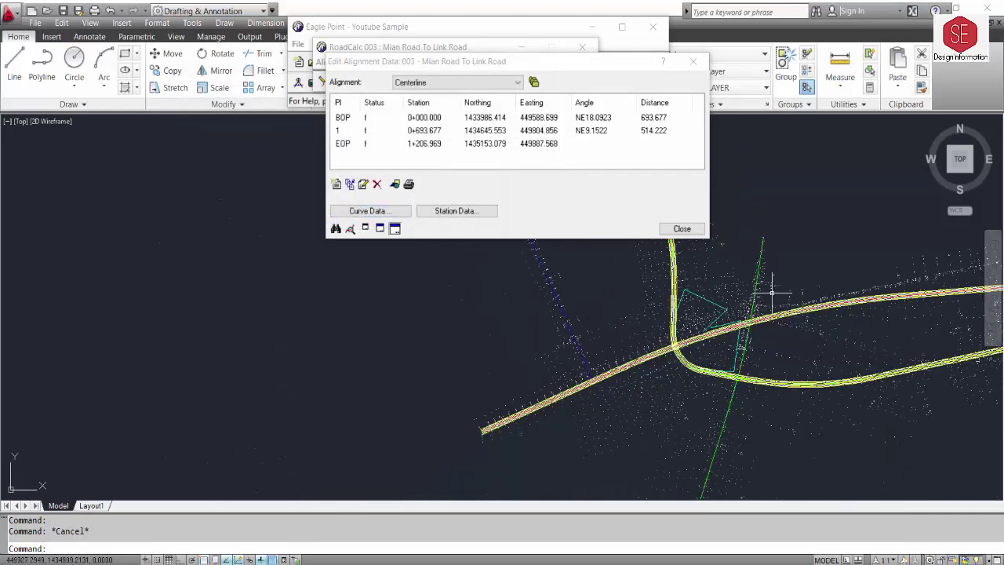
scroll(776, 322, "up", 3)
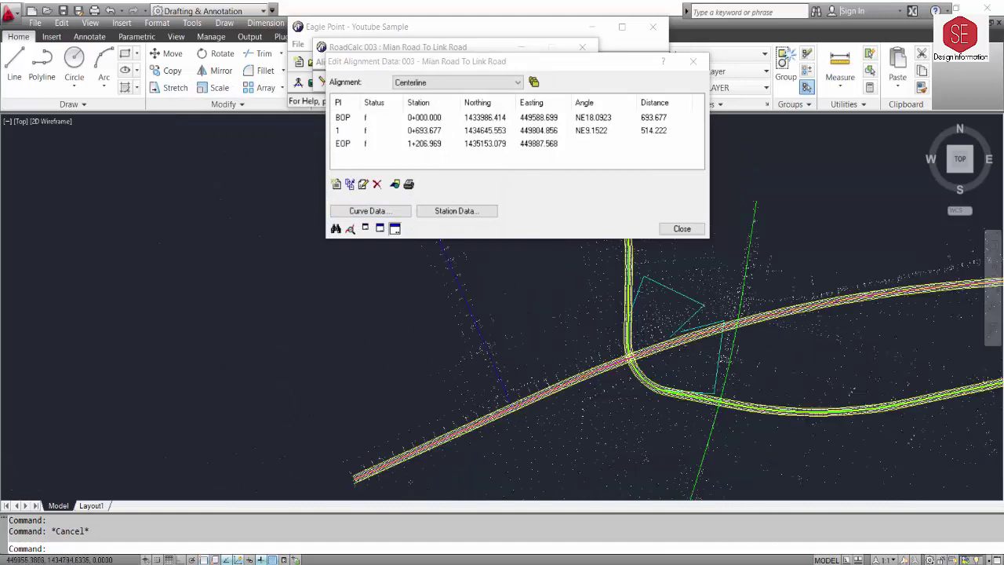
left_click(733, 265)
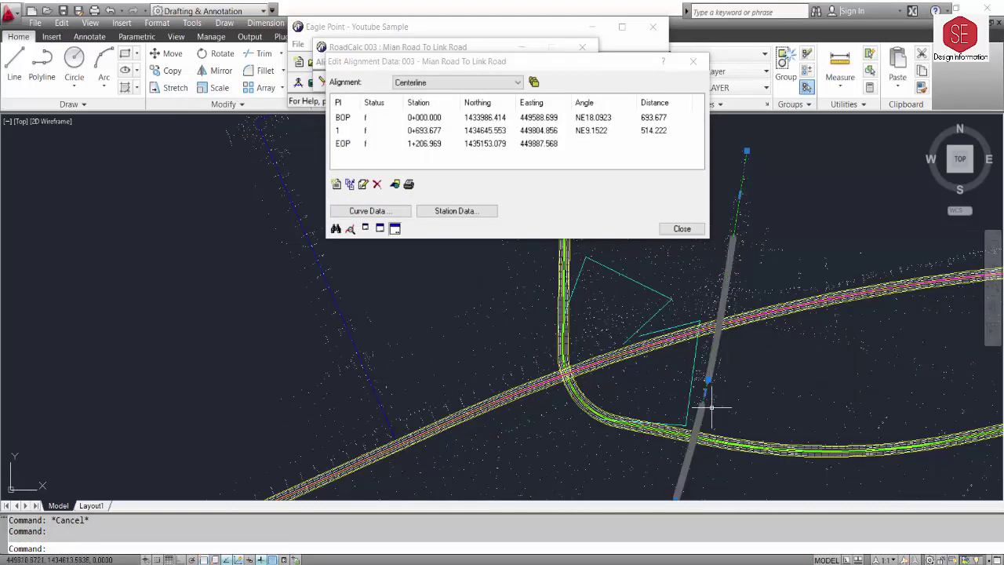
middle_click_drag(795, 295, 783, 337, "shift")
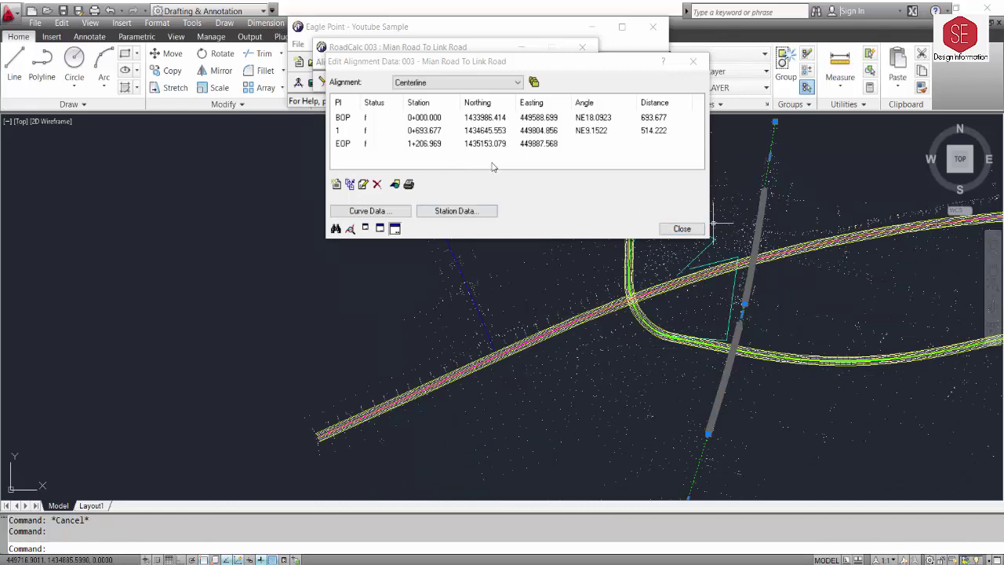
Close the alignment data, clear the selection and zoom to the road intersection
left_click(679, 228)
key("Escape")
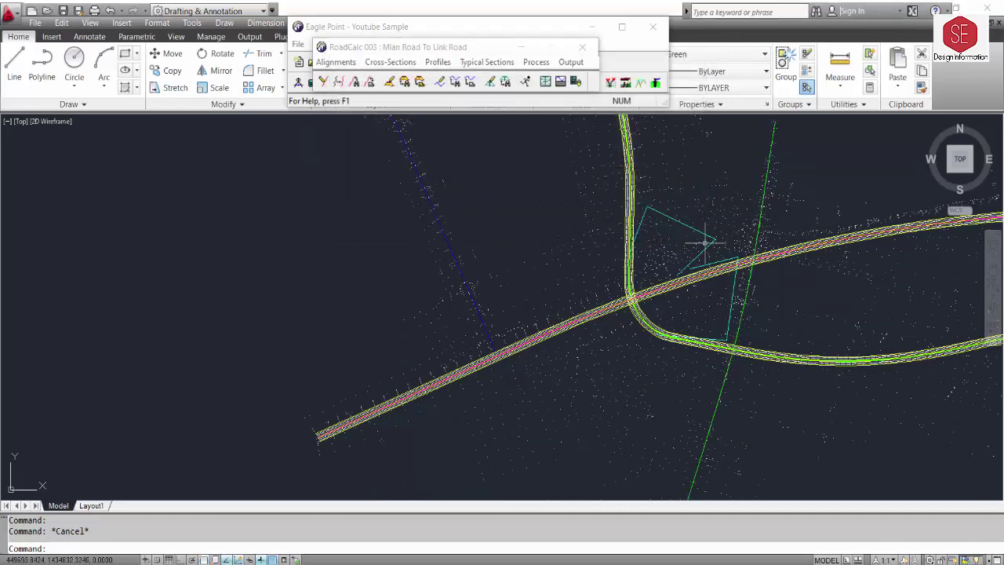
scroll(762, 347, "up", 3)
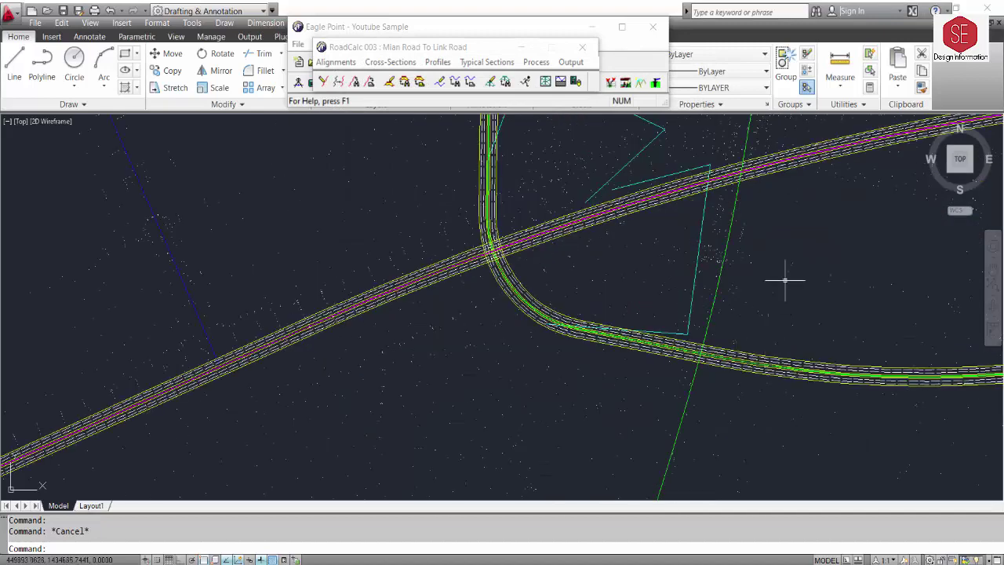
middle_click_drag(784, 280, 700, 431)
scroll(676, 271, "up", 2)
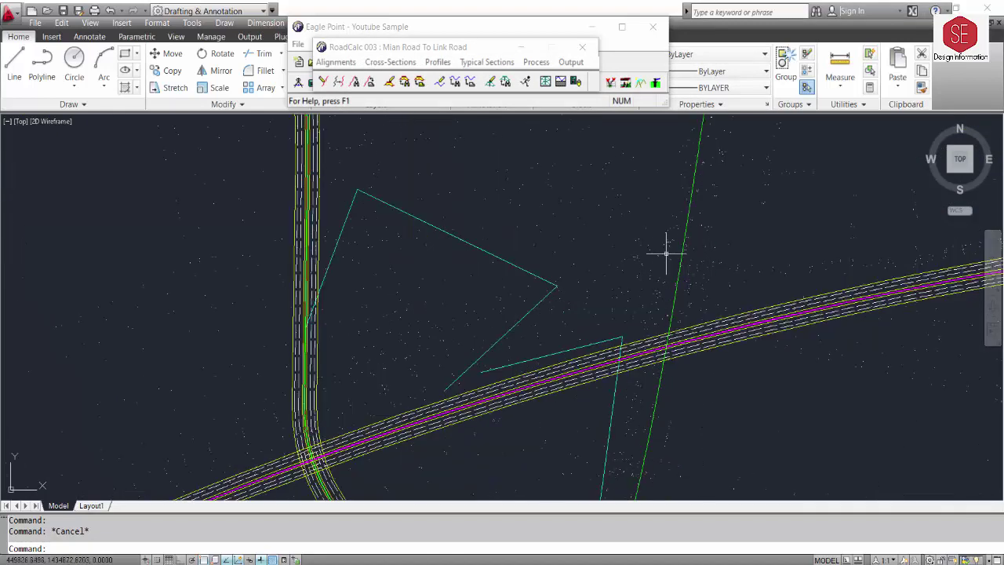
Offset the green crossing alignment by 1 to one side
type("o")
key("Return")
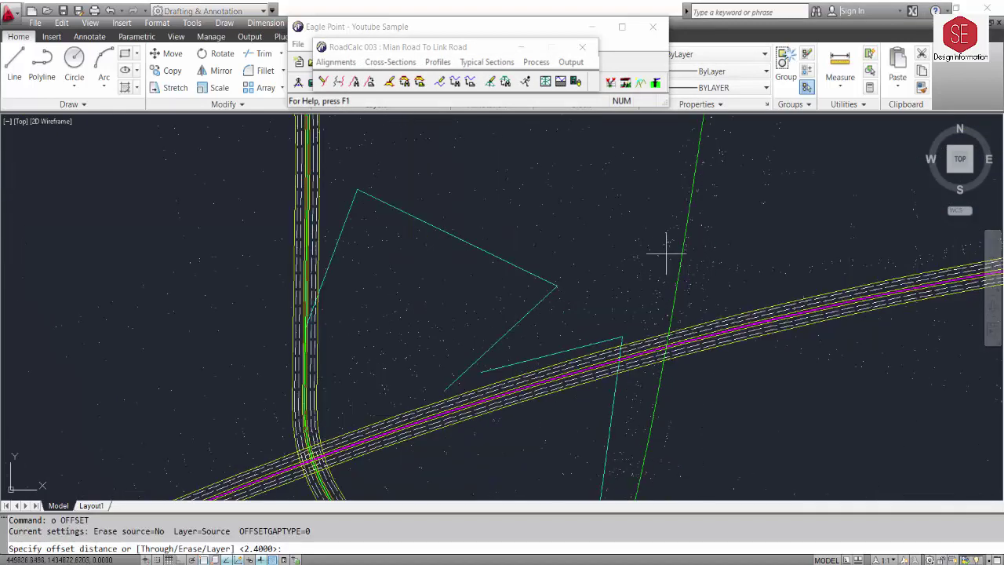
type("1")
key("Return")
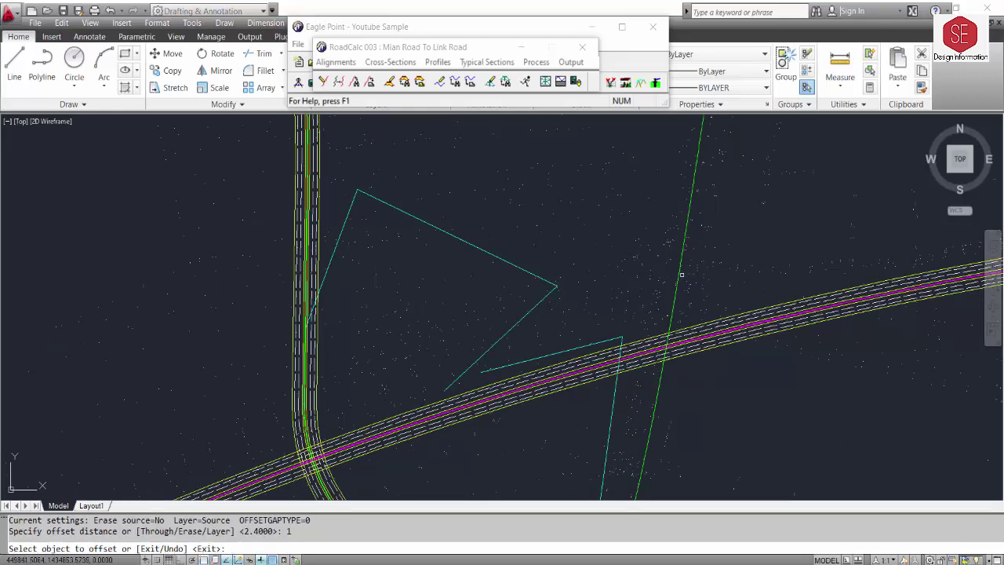
left_click(679, 274)
left_click(653, 286)
scroll(679, 296, "up", 3)
scroll(679, 297, "up", 2)
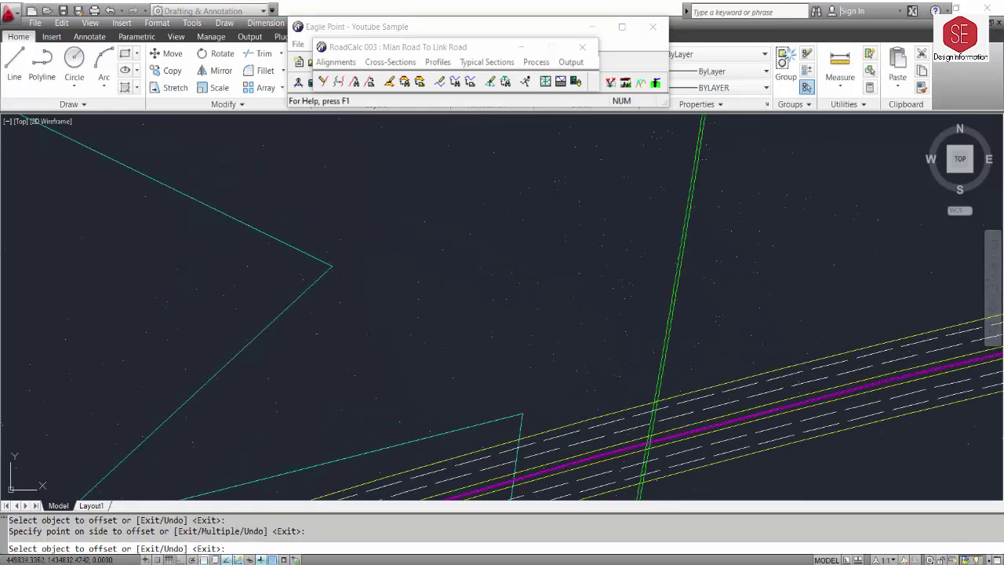
key("Return")
Add successive 3.65 offset lines on both the left and right of the alignment
key("Return")
type("3.65")
key("Return")
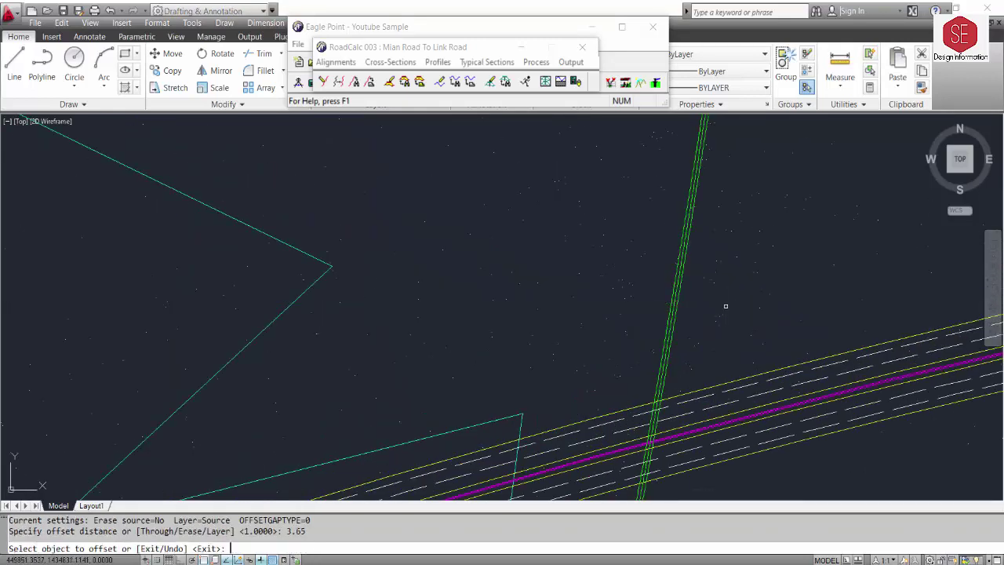
left_click(664, 327)
left_click(643, 336)
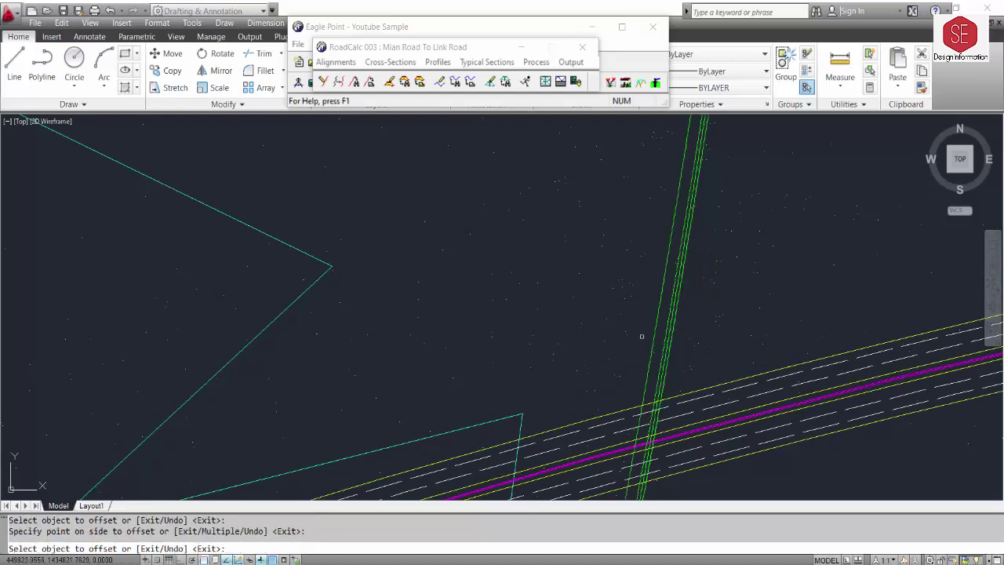
left_click(648, 333)
left_click(631, 334)
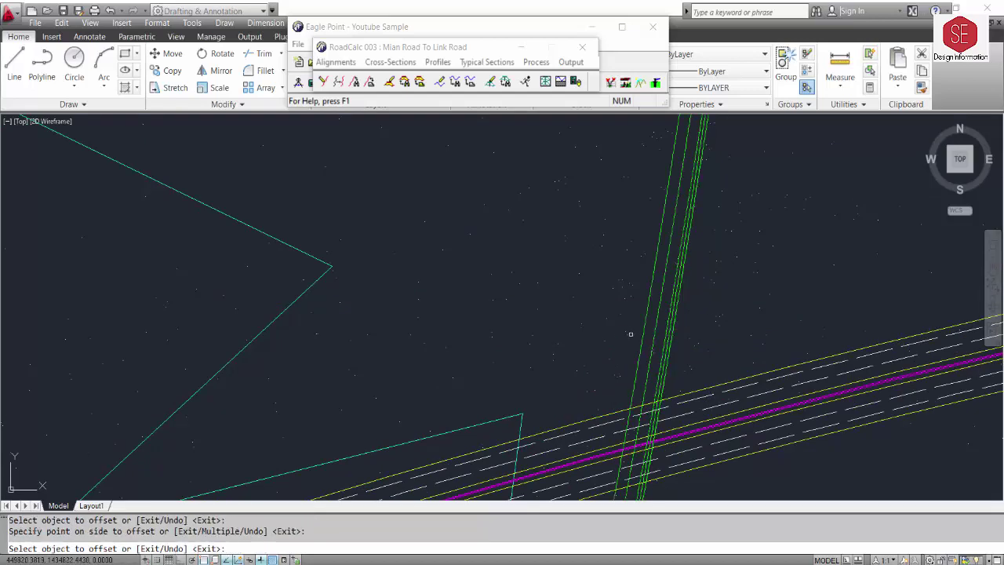
left_click(693, 349)
left_click(694, 349)
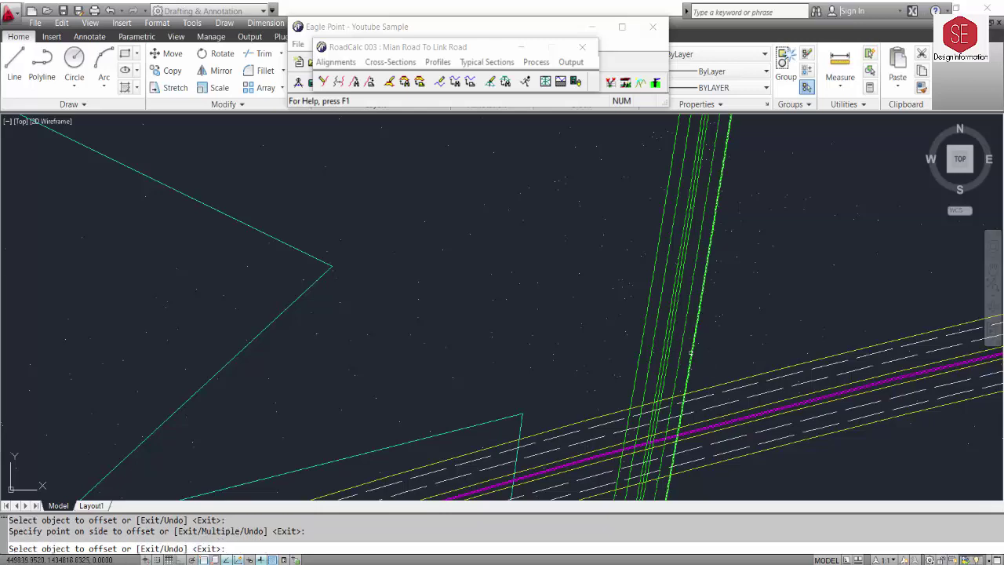
left_click(732, 352)
left_click(720, 351)
left_click(711, 353)
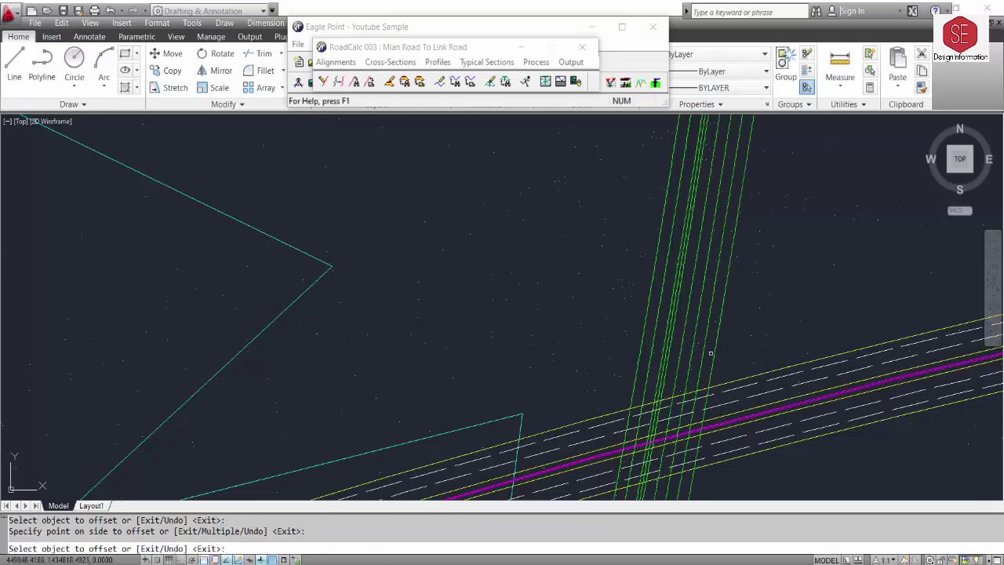
left_click(636, 357)
left_click(612, 356)
left_click(615, 359)
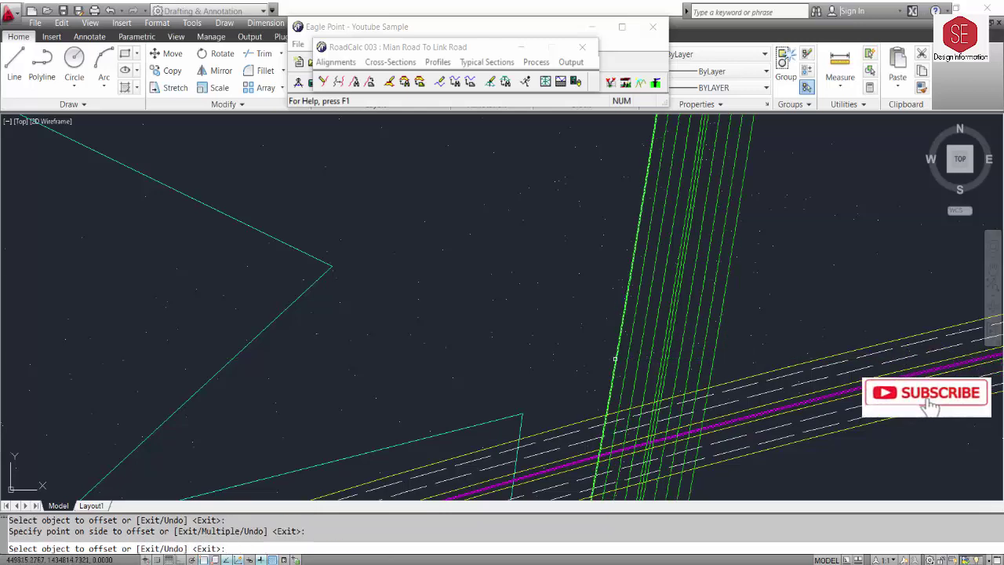
key("Return")
Add a 2.4 offset line on the right side
key("Return")
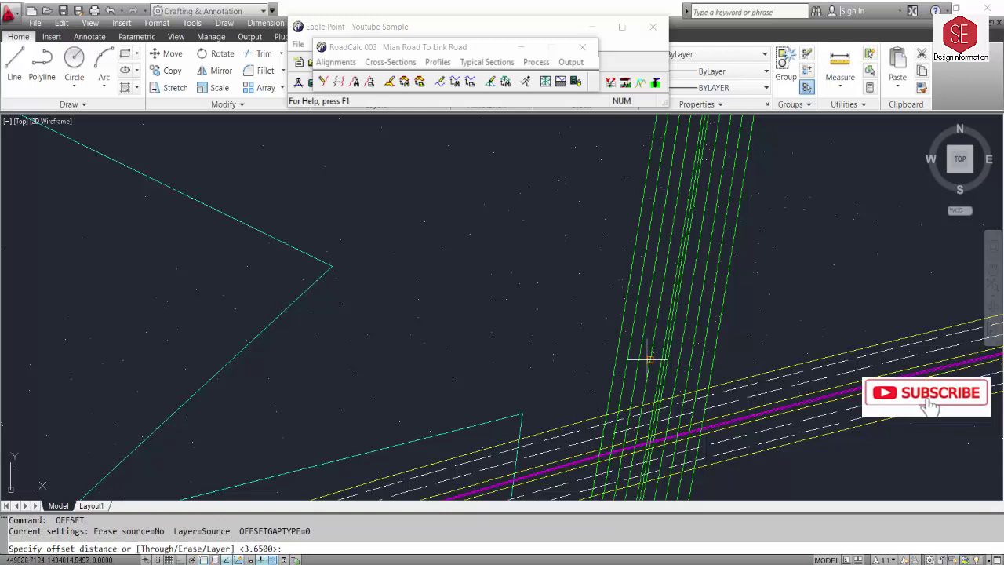
type("2.4")
key("Return")
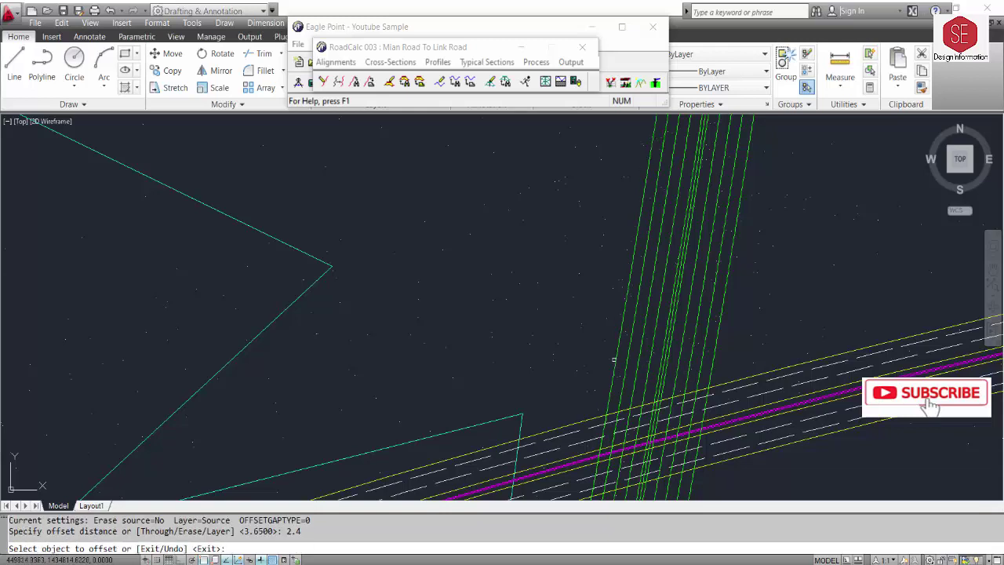
left_click(613, 359)
left_click(711, 358)
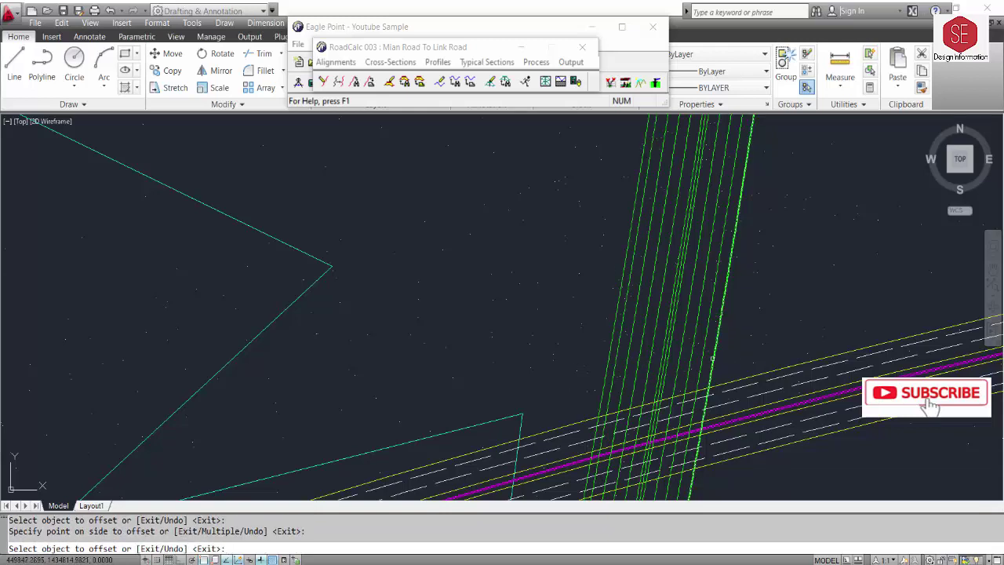
key("Escape")
Match three offset lines to the yellow road edge's properties
type("Comma")
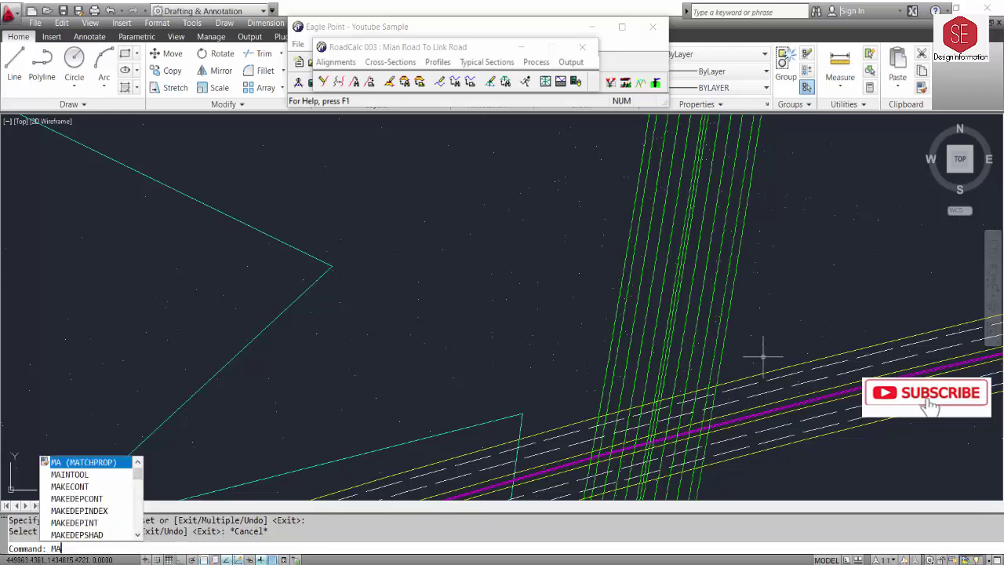
key("Return")
scroll(762, 357, "up", 3)
left_click(741, 422)
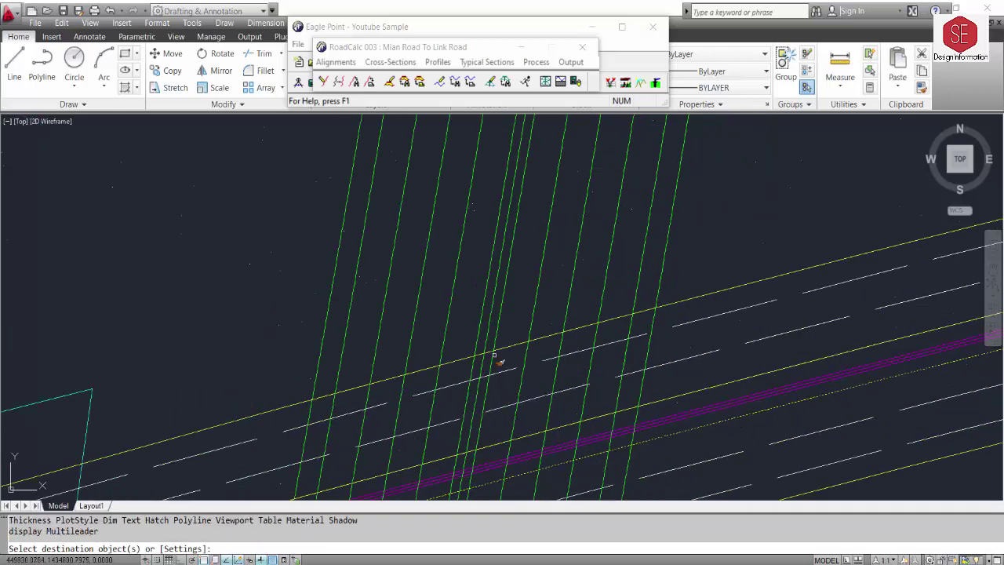
left_click(494, 356)
left_click(482, 340)
left_click(325, 324)
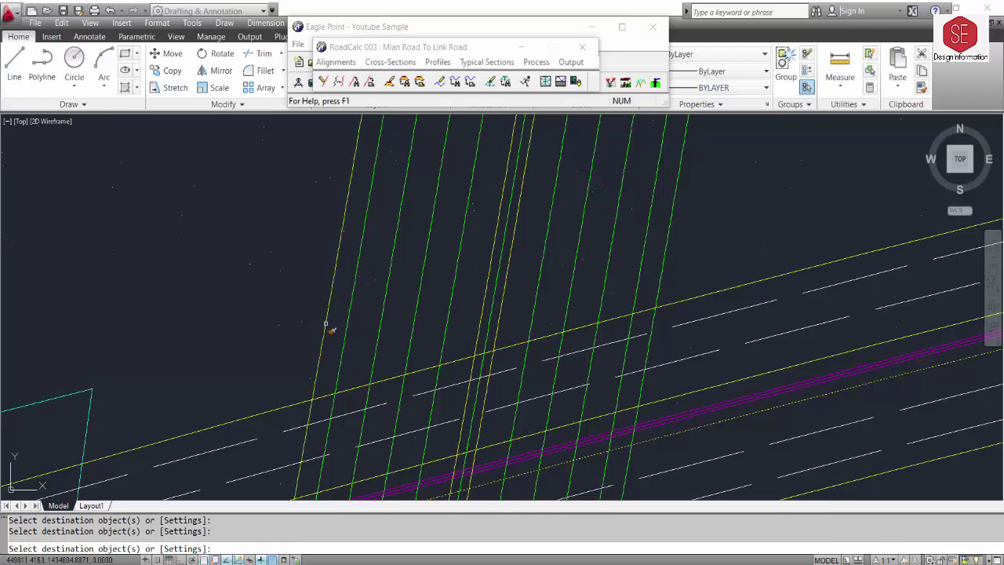
key("Return")
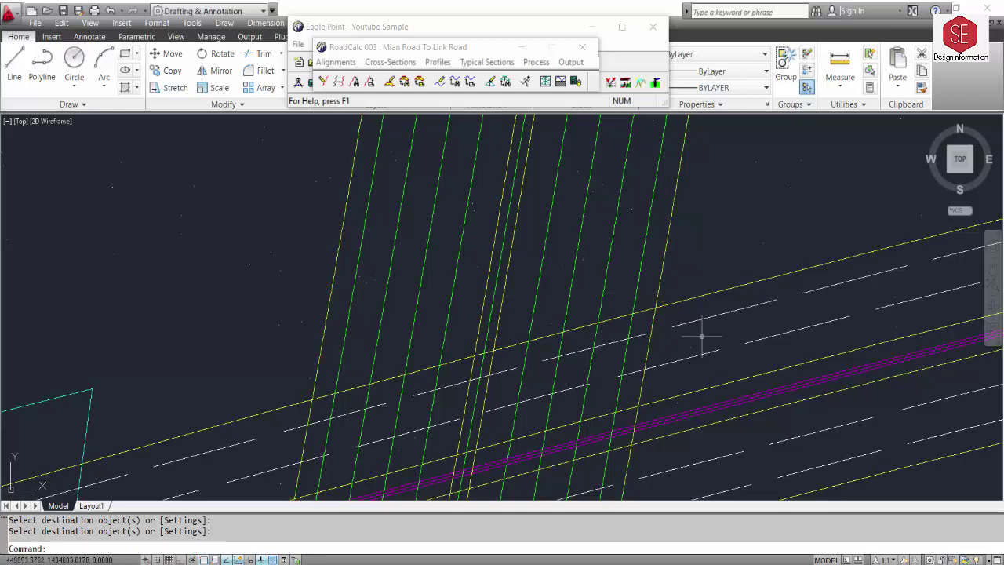
Give the inner offset lines the dashed lane line's properties and regenerate the drawing
key("Return")
left_click(692, 357)
left_click(648, 265)
left_click(520, 278)
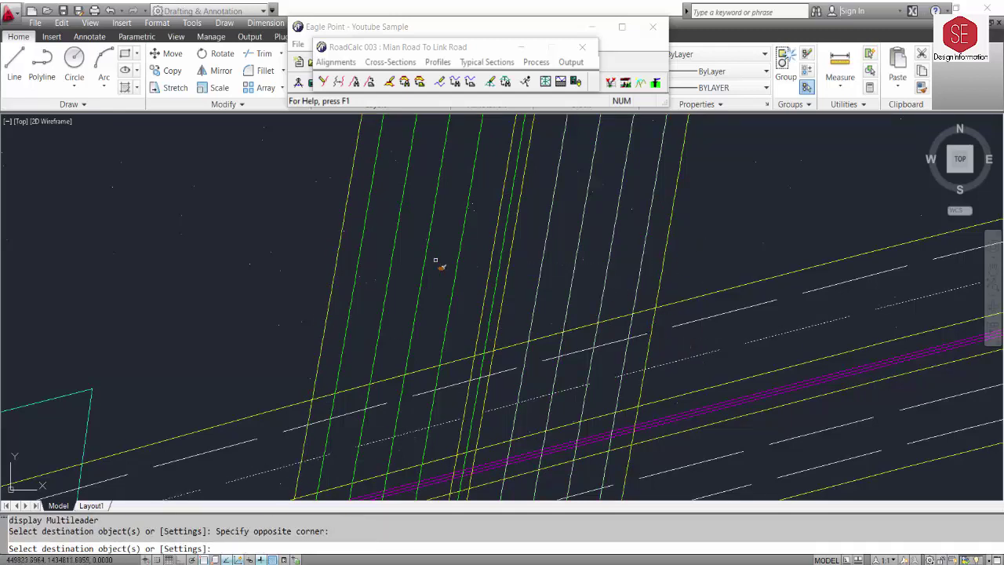
scroll(388, 264, "down", 3)
scroll(392, 264, "down", 3)
key("Escape")
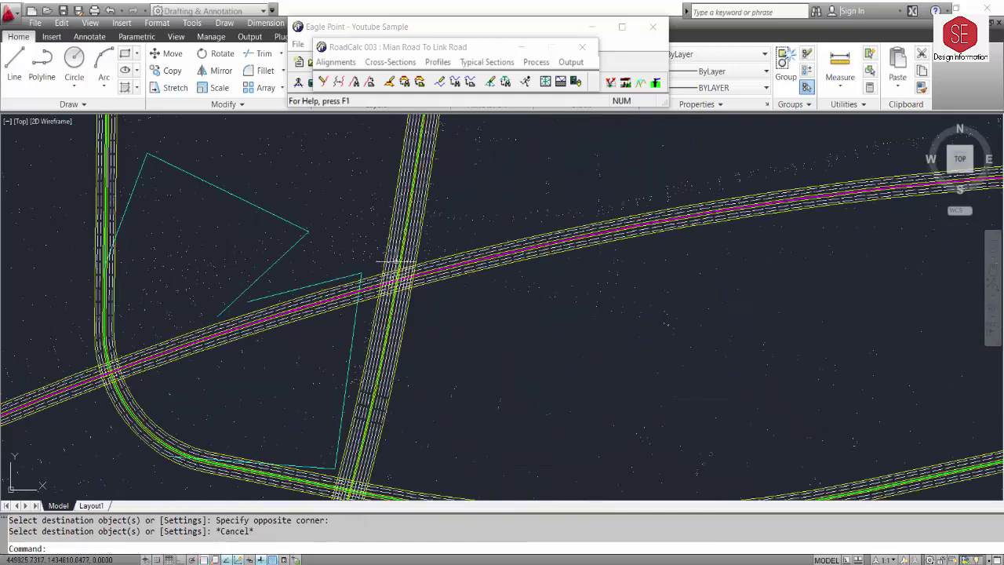
type("re")
key("Return")
scroll(389, 364, "up", 3)
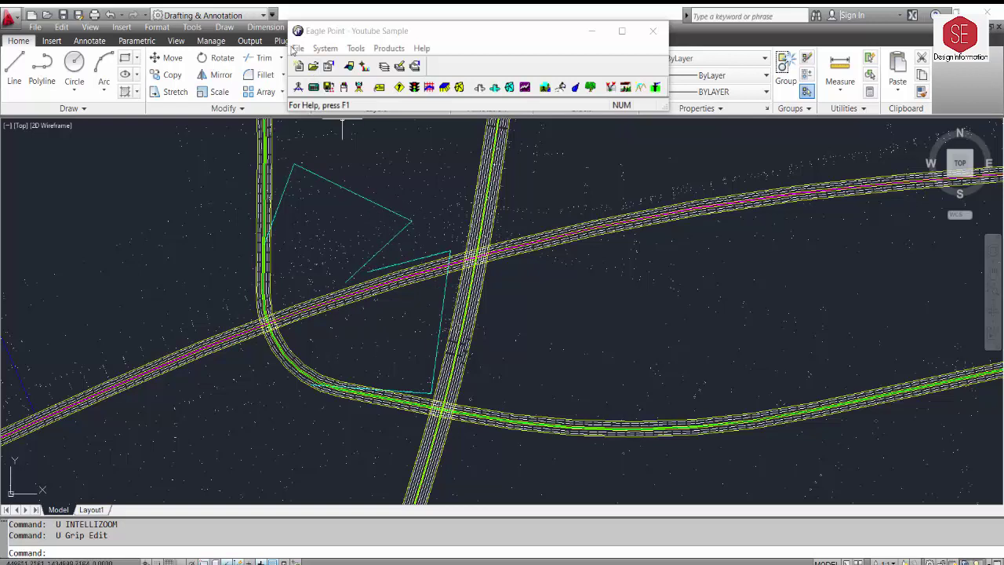
Open the 005 - Loop-1 road project
left_click(298, 48)
left_click(313, 79)
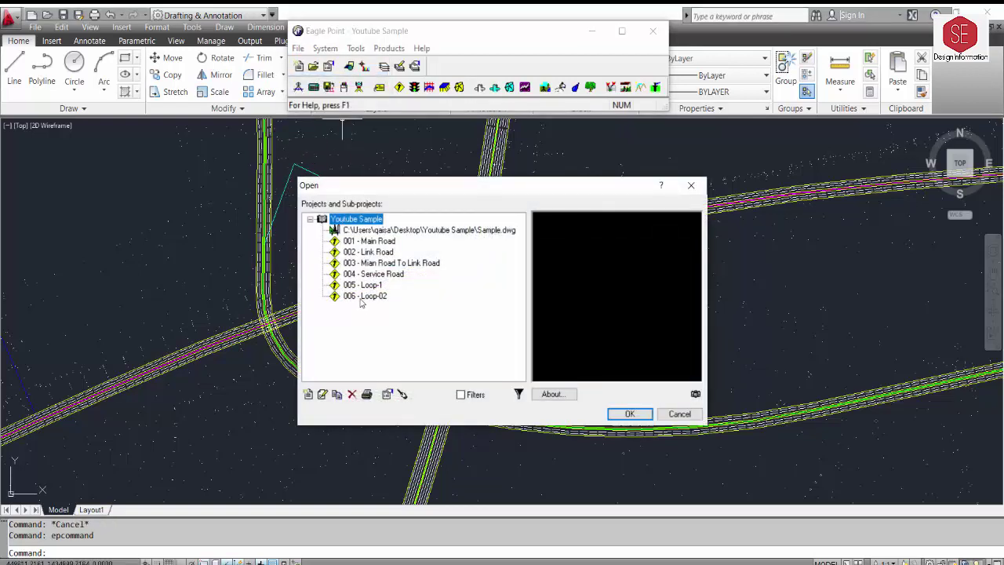
left_click(369, 286)
left_click(628, 413)
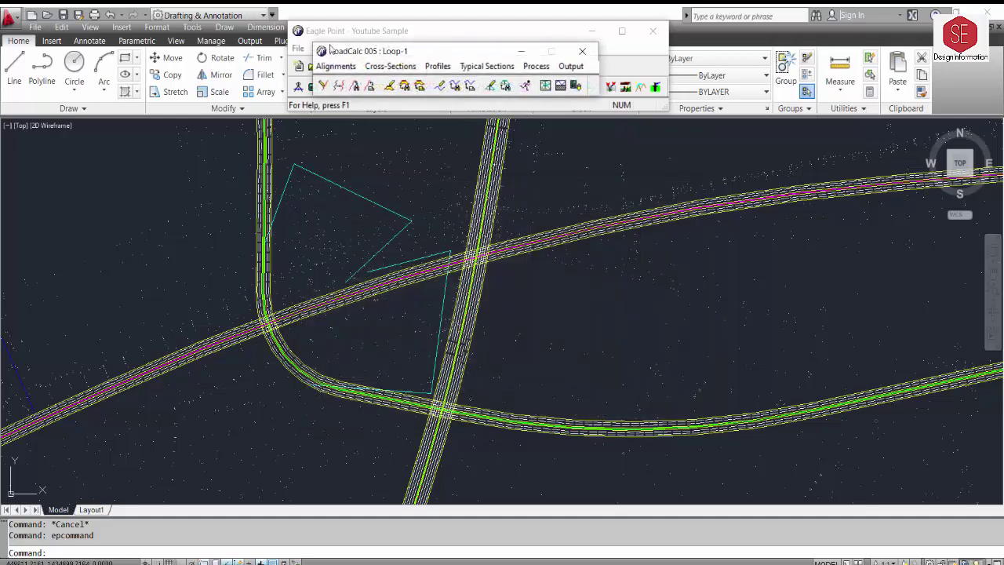
Review Loop-1's alignment points, move the alignment data aside, and select the cyan polyline
left_click(336, 66)
left_click(353, 85)
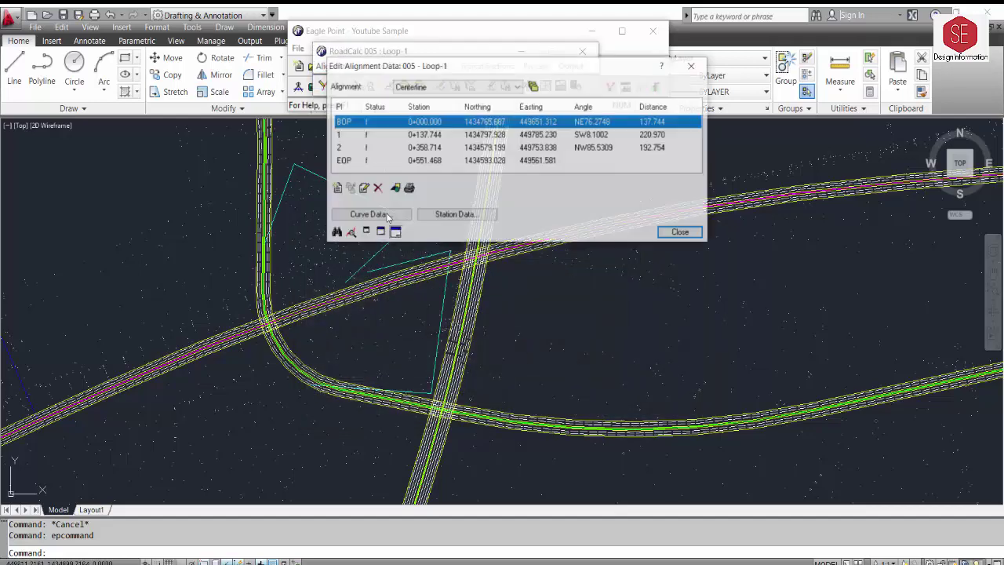
left_click(396, 137)
left_click(413, 149)
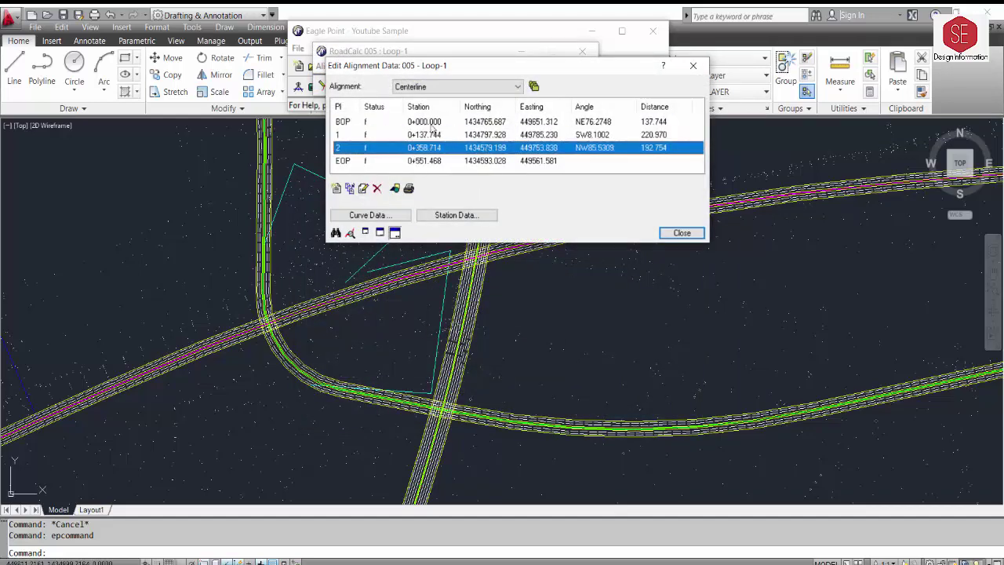
left_click(430, 123)
left_click(422, 162)
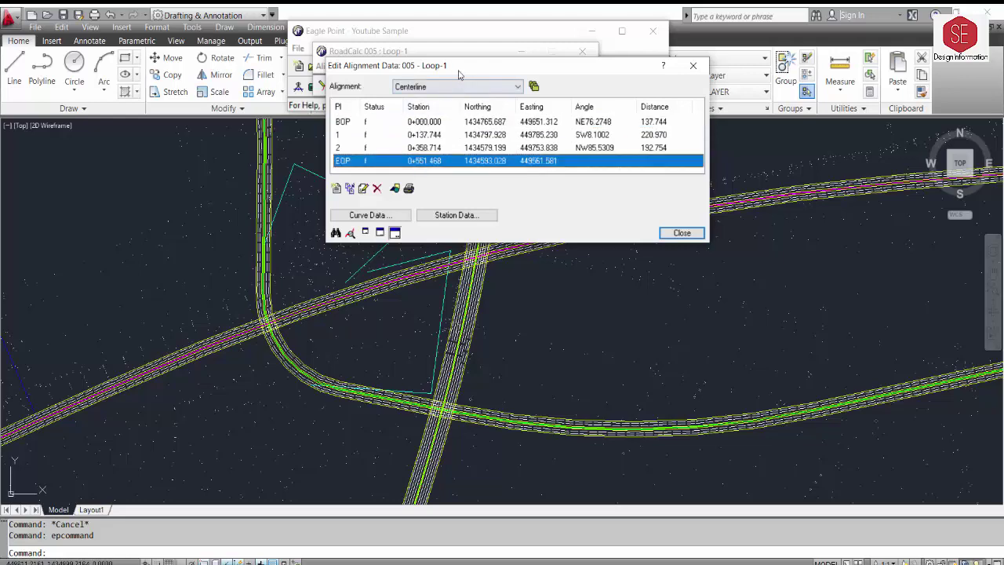
left_click_drag(459, 70, 603, 47)
scroll(429, 290, "up", 3)
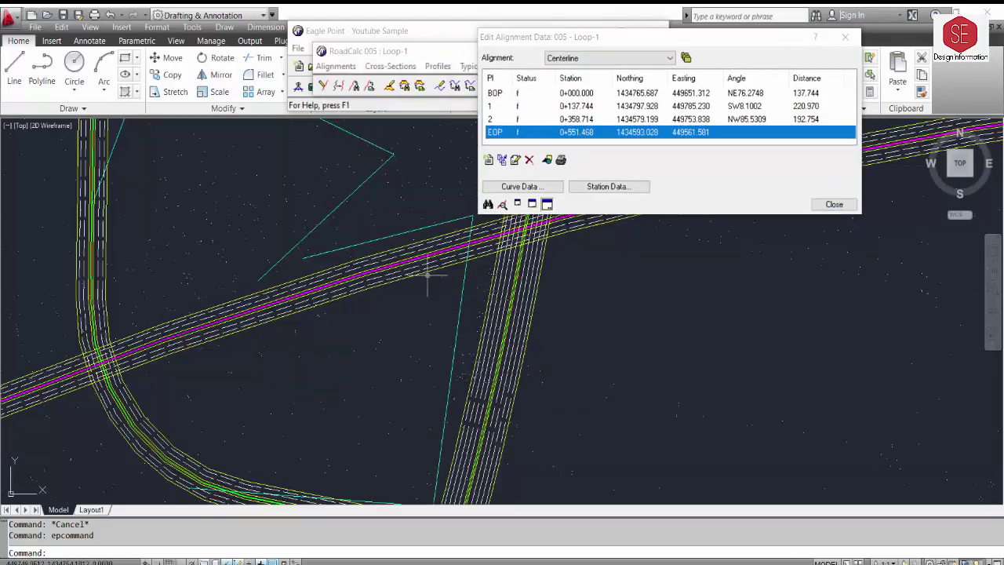
left_click(416, 229)
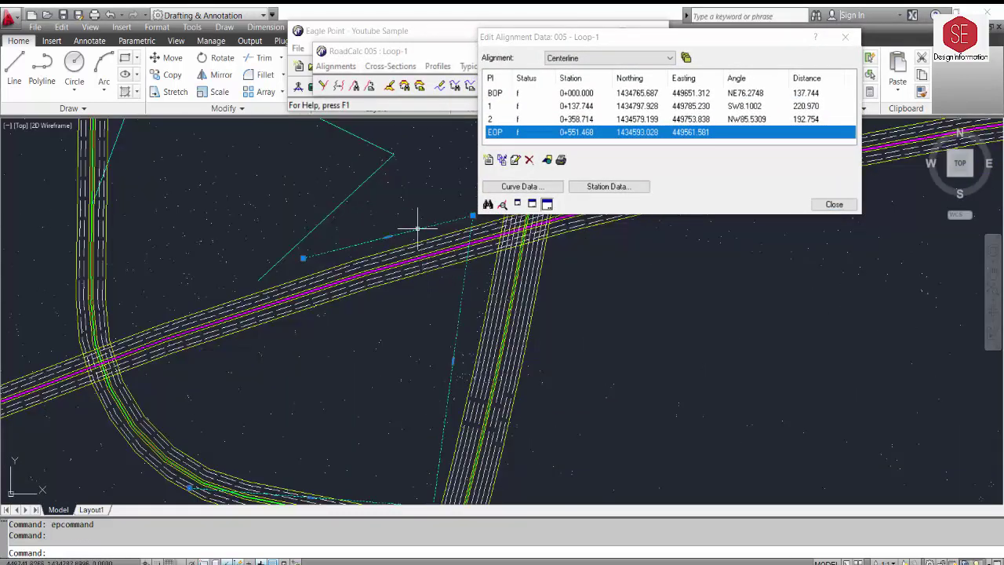
With Osnap off, drag the upper cyan polyline vertices to their new positions
left_click(303, 258)
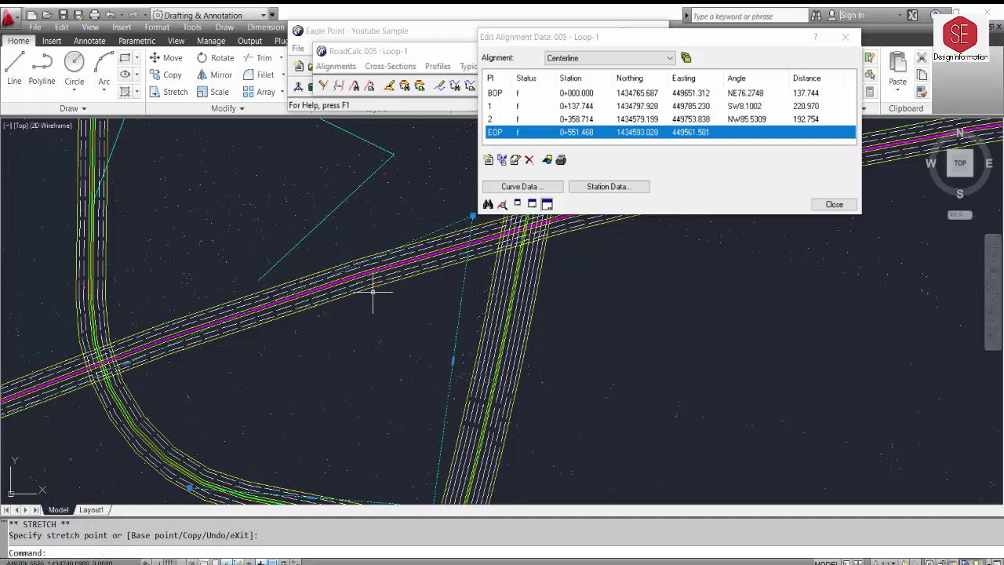
left_click(463, 217)
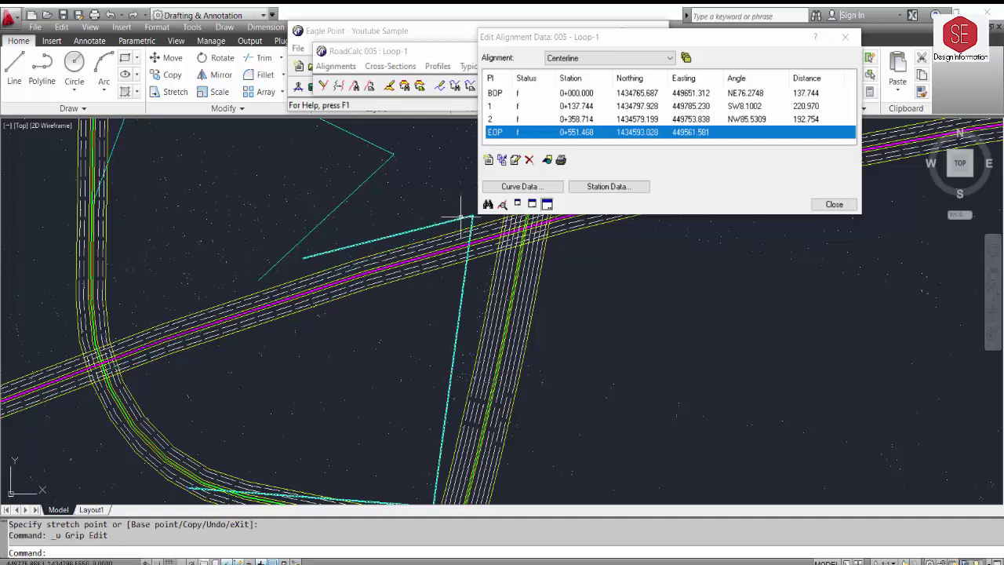
key("ctrl+z")
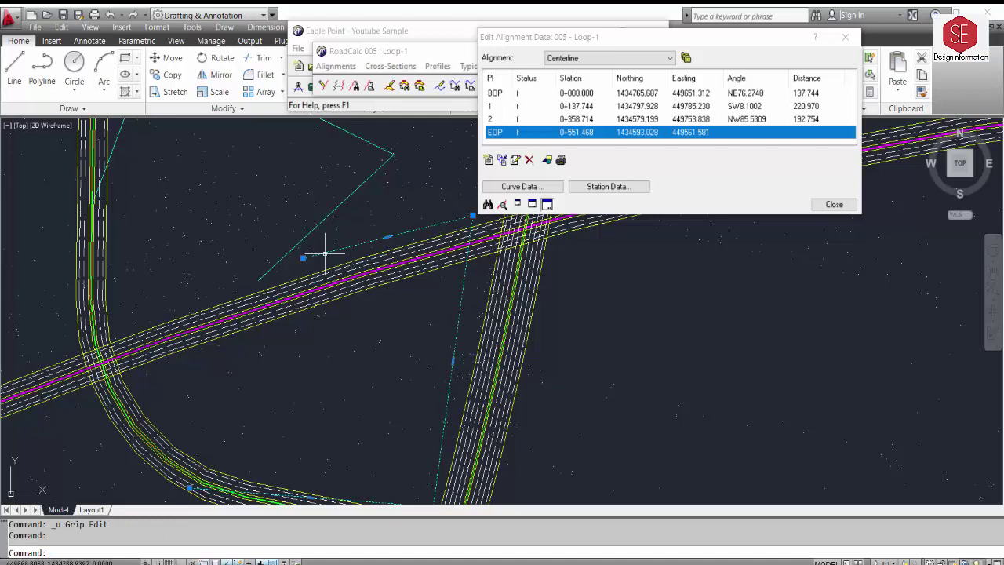
key("F3")
left_click(302, 257)
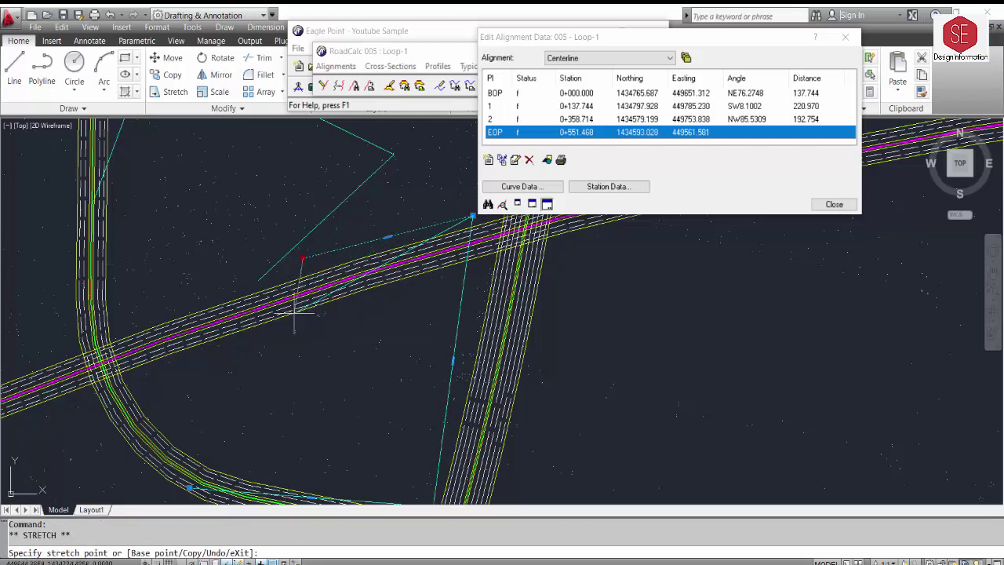
left_click(294, 313)
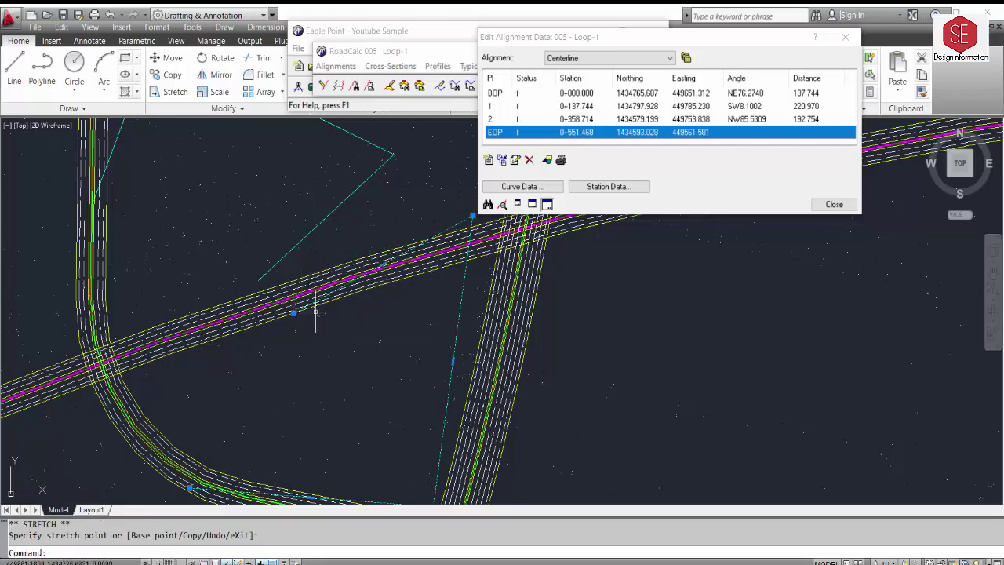
left_click(473, 214)
left_click(448, 286)
Move the lower vertices onto the curved loop road and beside the crossing road
middle_click_drag(435, 396, 428, 323)
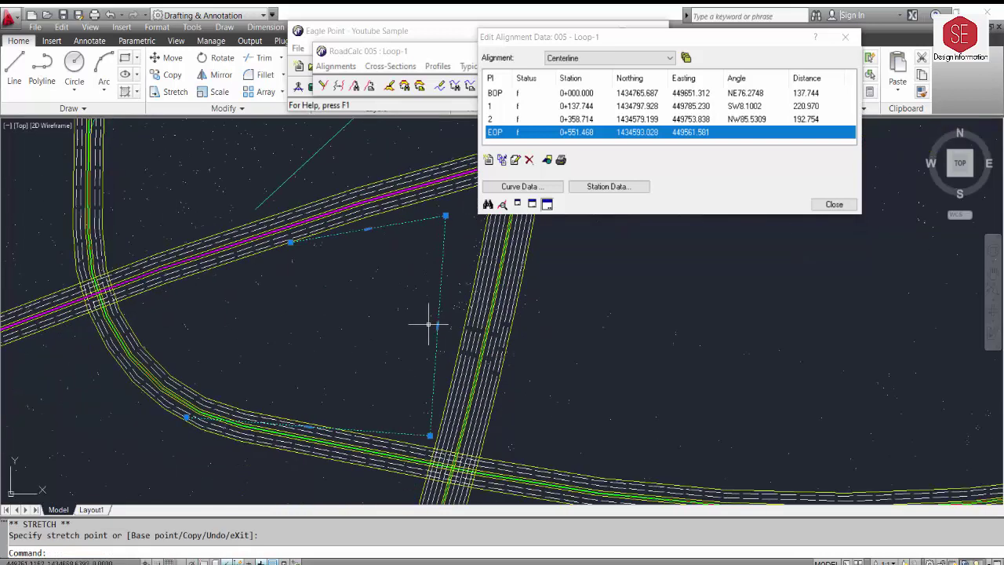
left_click(186, 417)
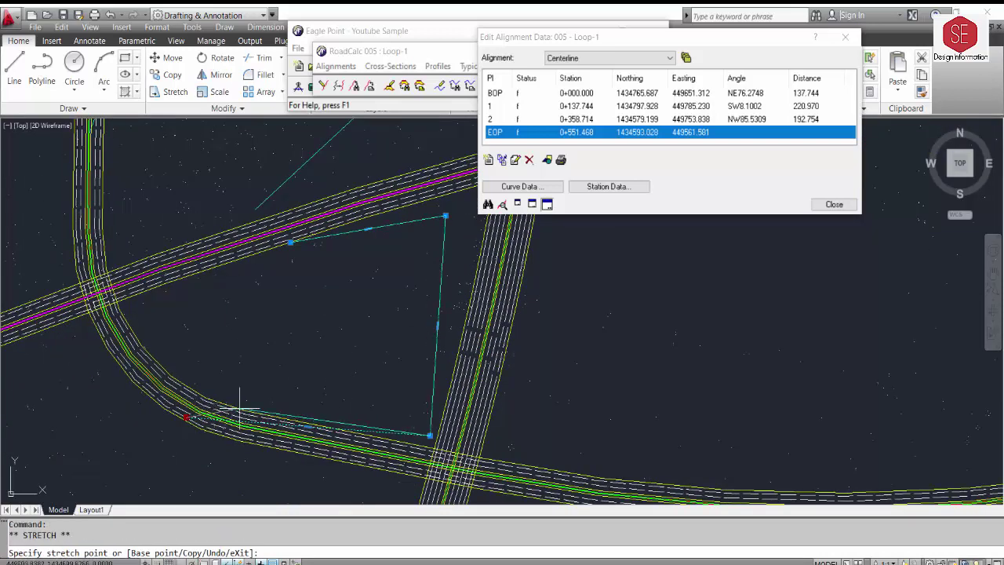
left_click(238, 408)
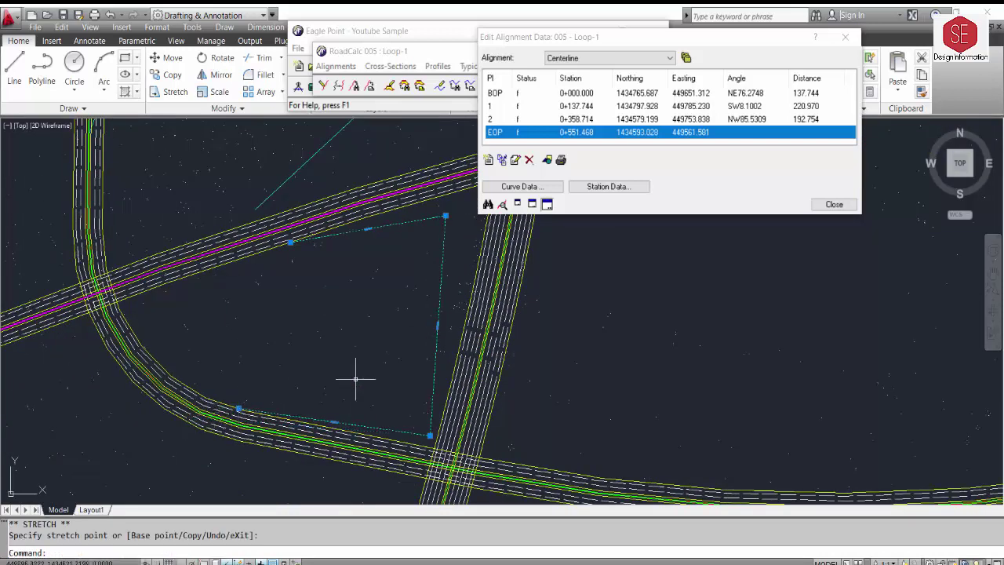
left_click(415, 412)
key("Escape")
scroll(339, 347, "down", 2)
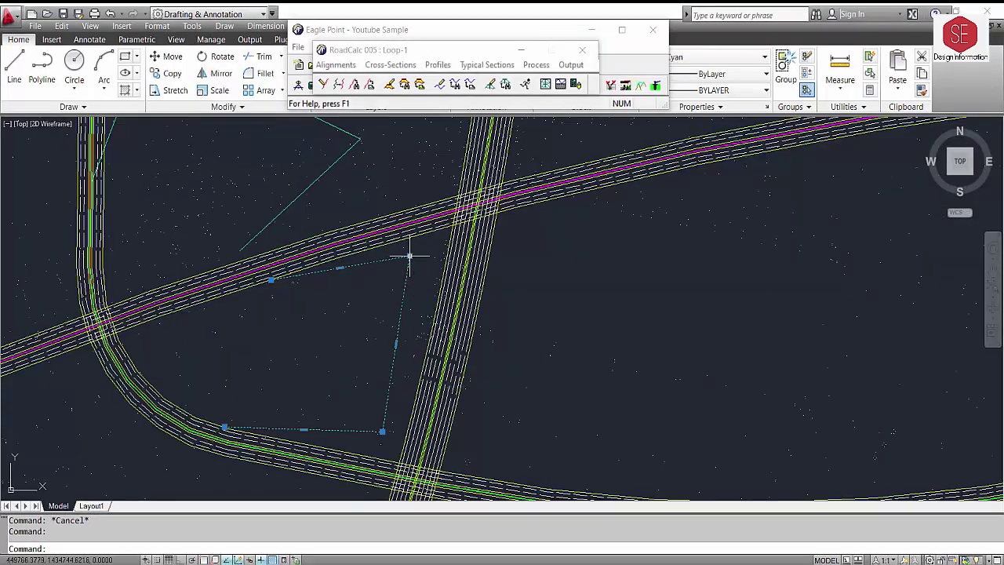
left_click(416, 252)
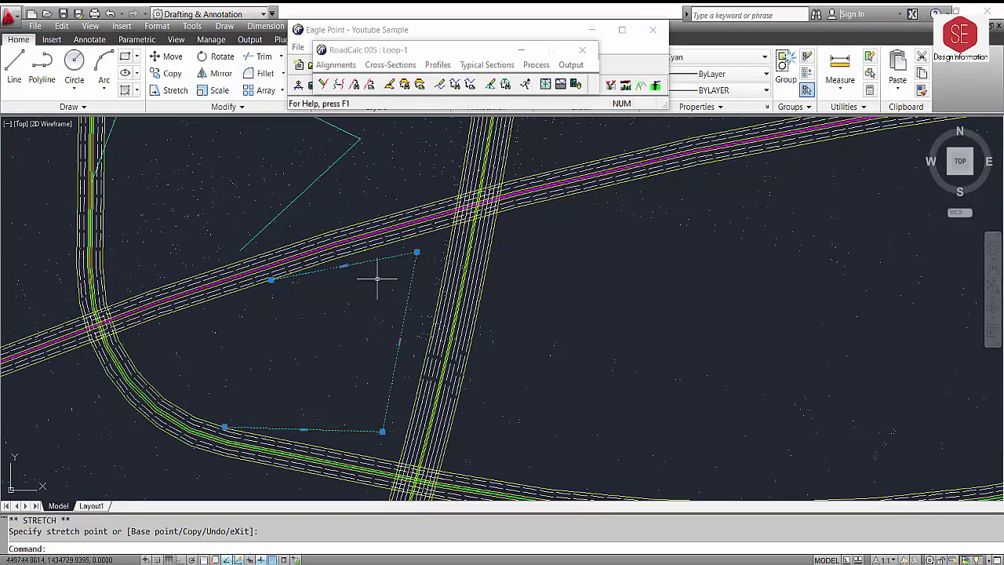
Convert the reshaped cyan polyline into the Centerline alignment from its start point at 0+000
left_click(339, 66)
left_click(343, 112)
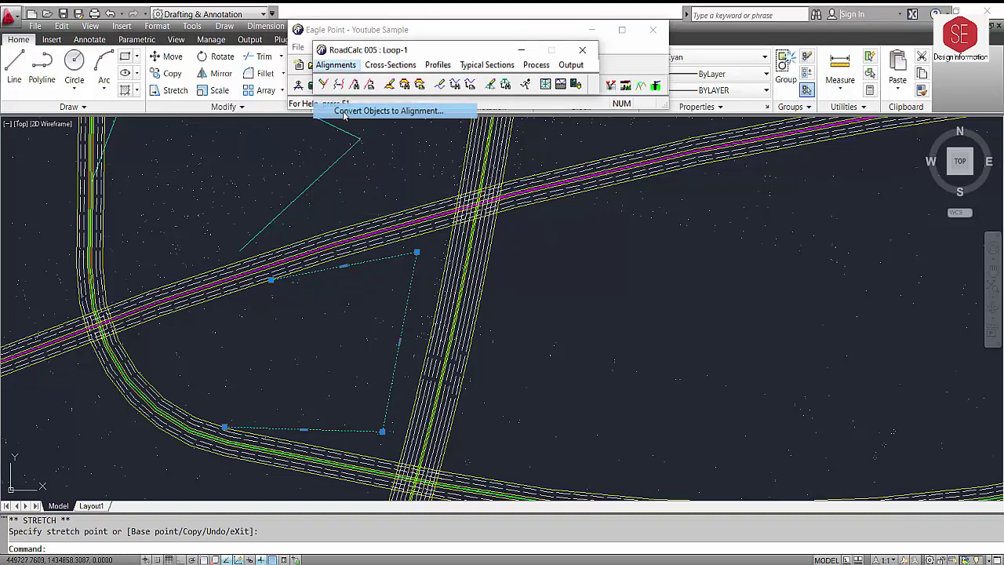
left_click(344, 267)
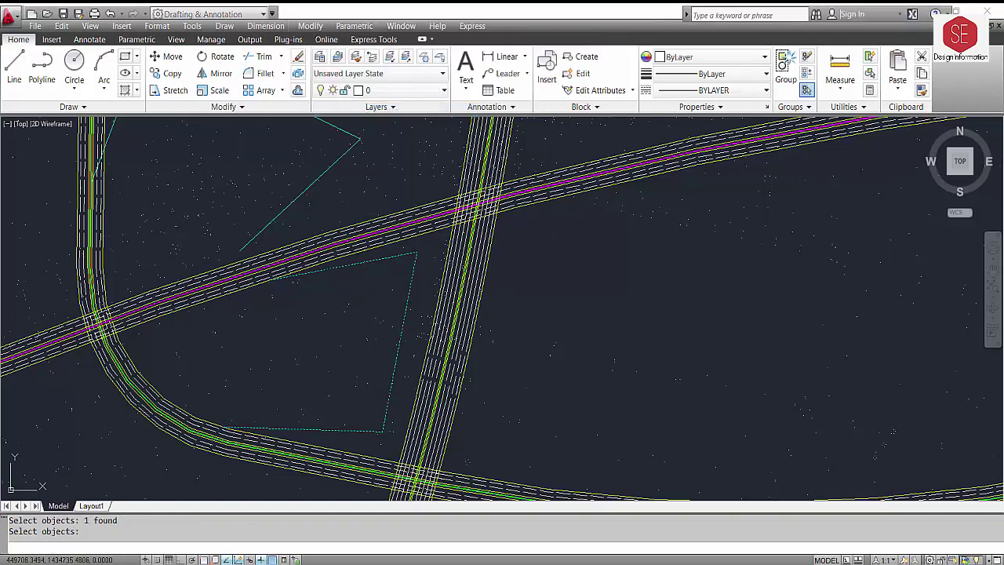
key("Return")
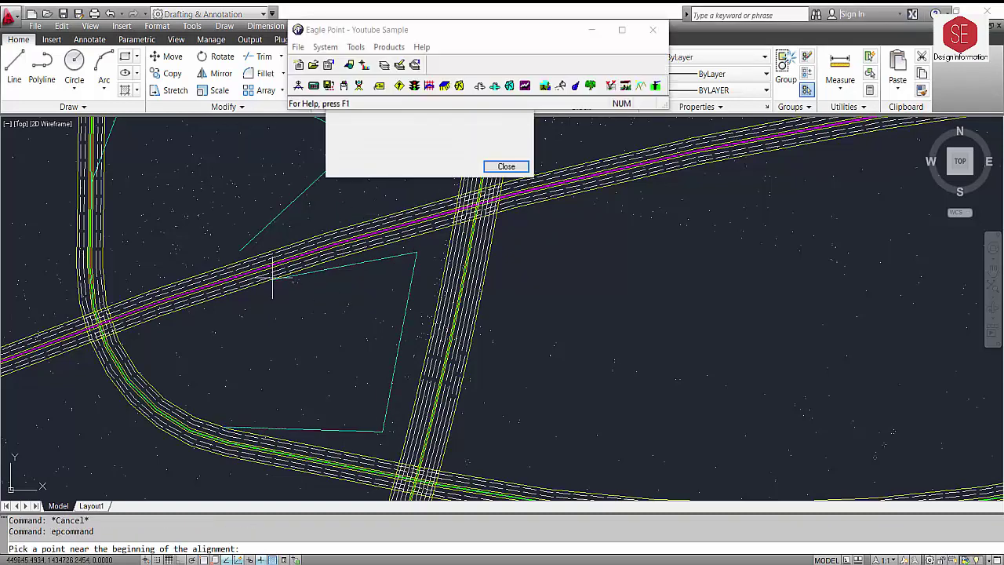
key("F3")
left_click(270, 279)
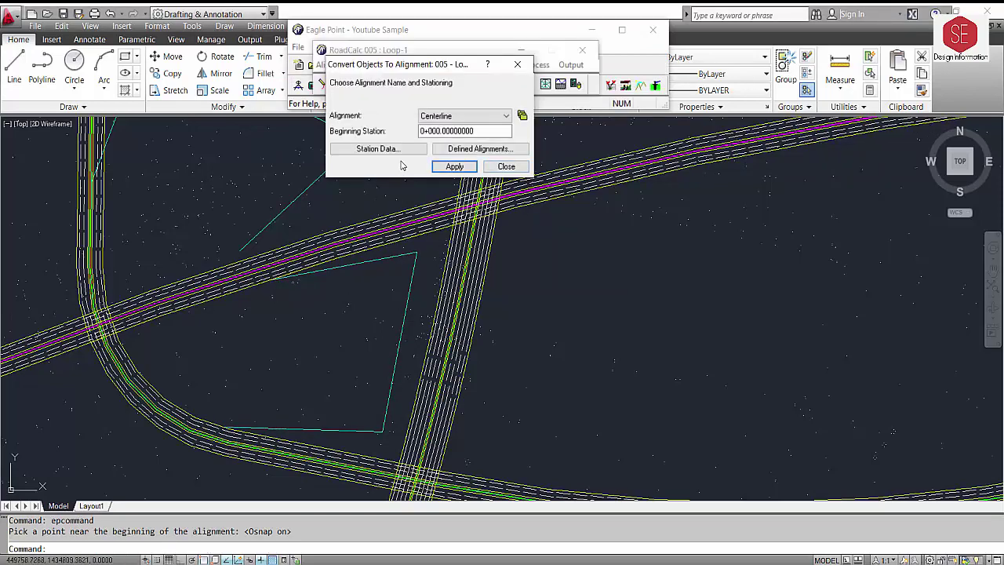
left_click(454, 167)
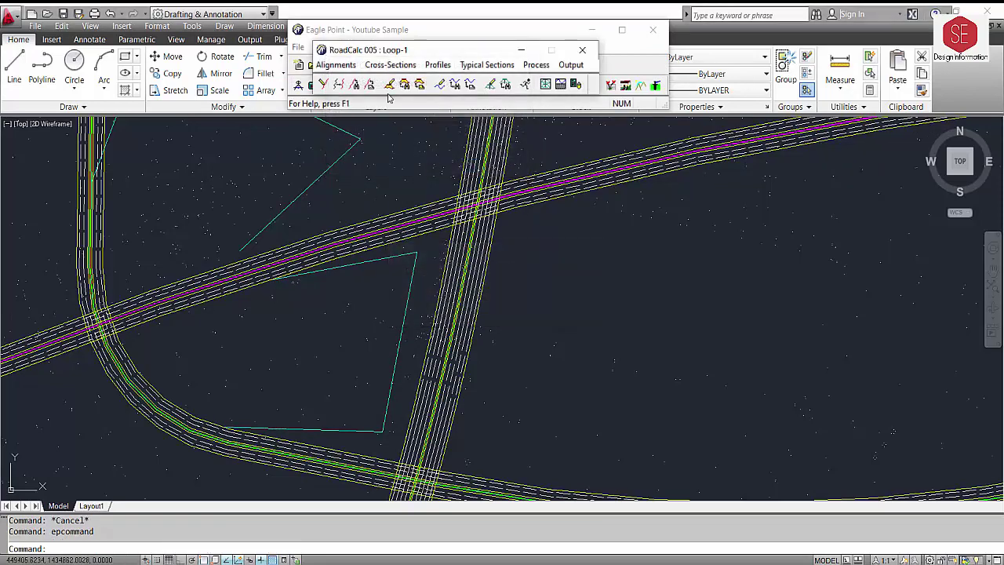
left_click(343, 265)
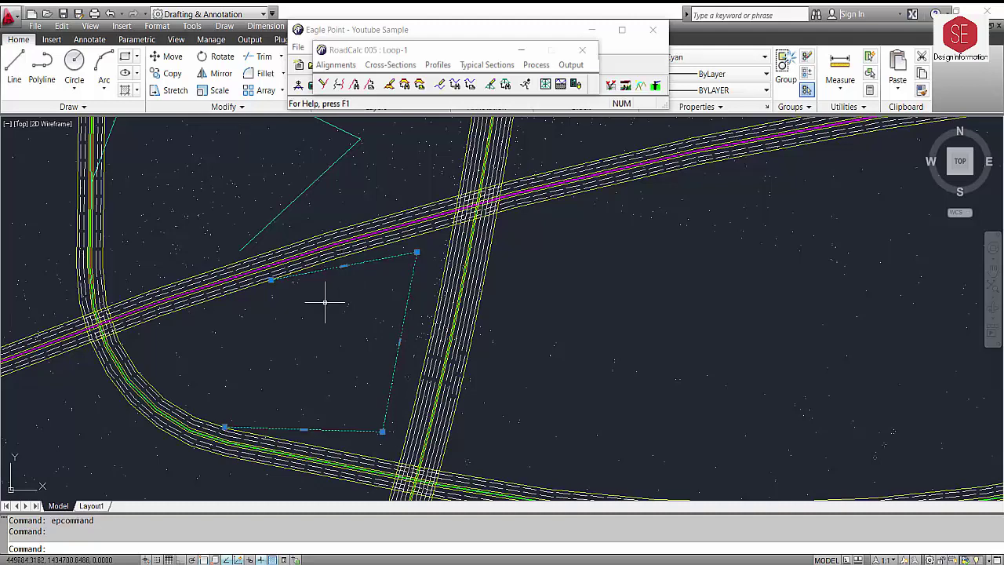
Open Loop-1's alignment point data and bring up PI 1's horizontal curve data
left_click(335, 64)
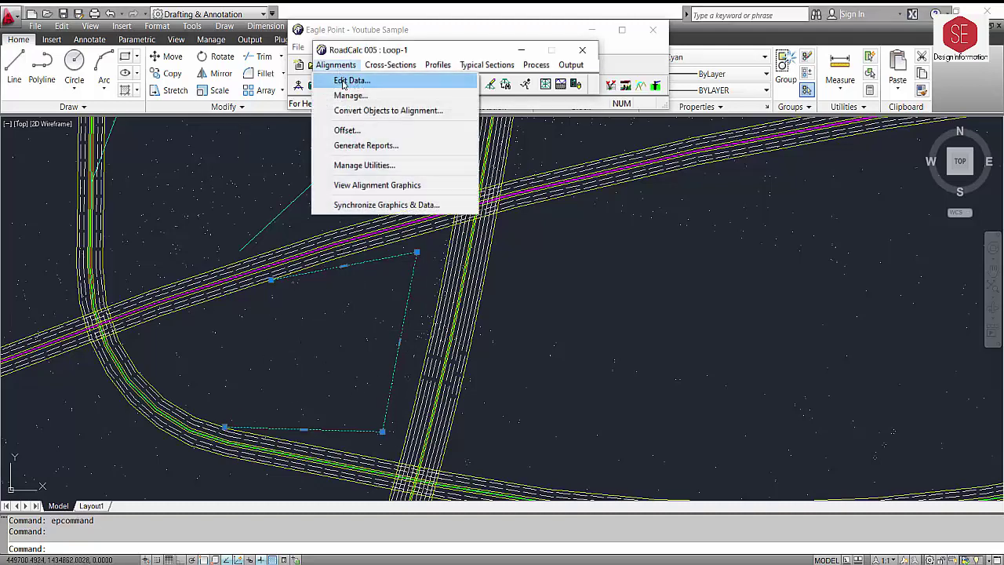
left_click(338, 79)
left_click(417, 135)
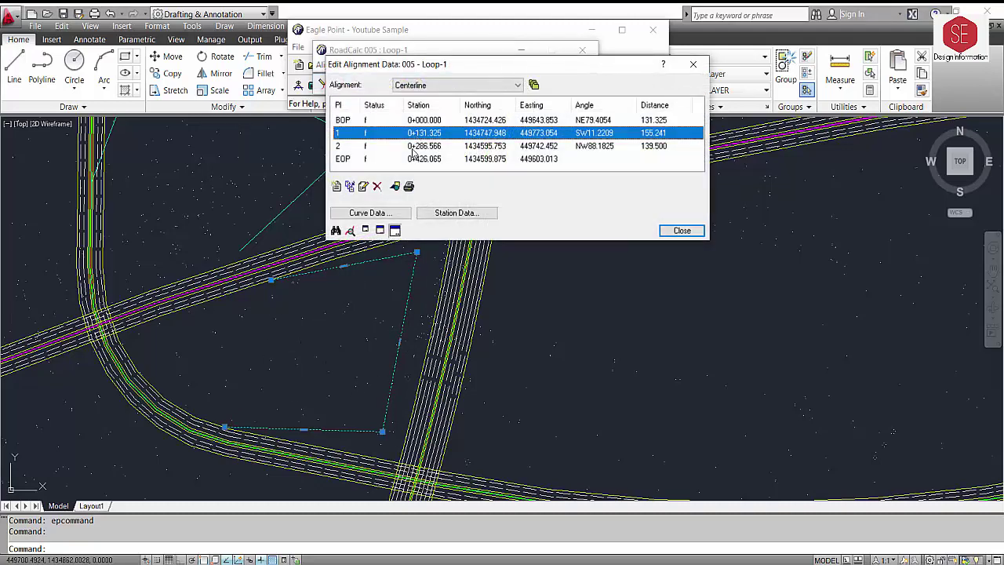
left_click(414, 147)
double_click(430, 135)
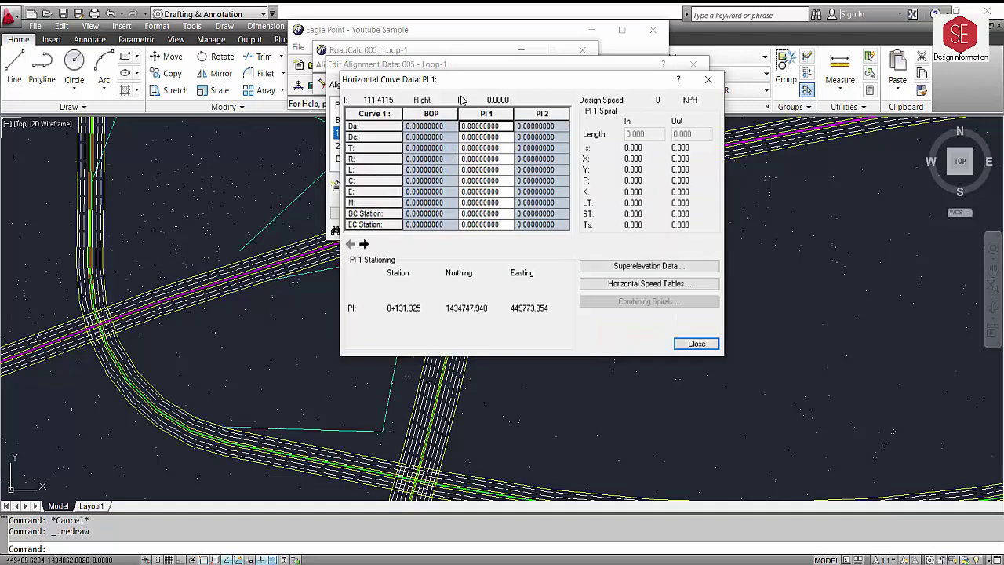
left_click_drag(462, 80, 606, 84)
left_click(361, 297)
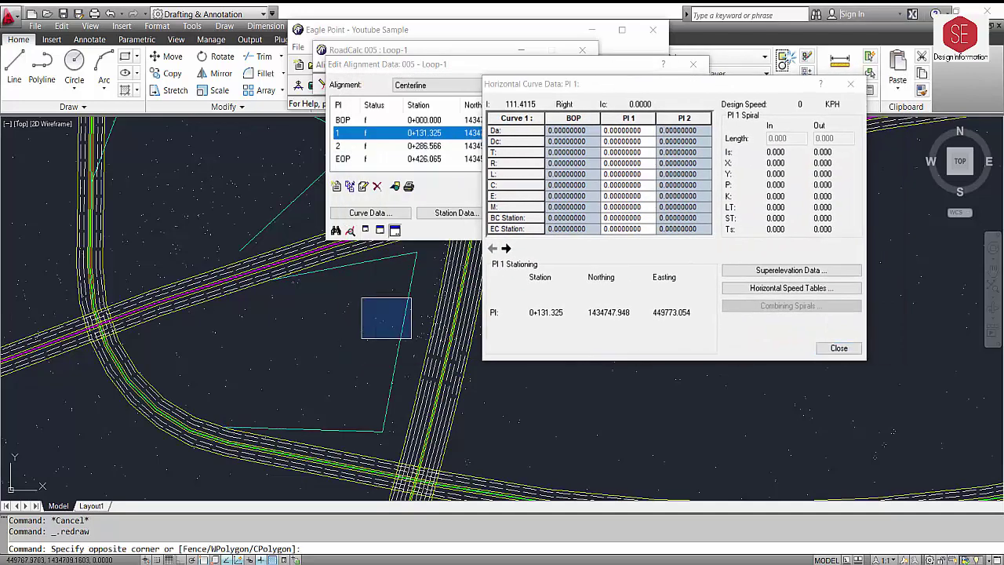
left_click(375, 337)
middle_click_drag(406, 290, 362, 313)
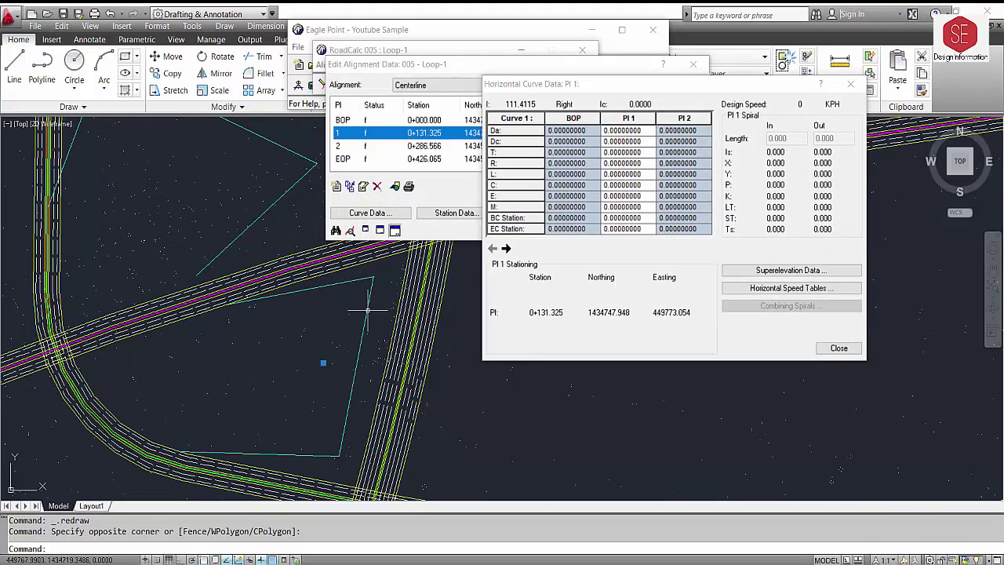
Try an 85 radius on PI 1's curve and inspect the drawn curve
left_click(618, 164)
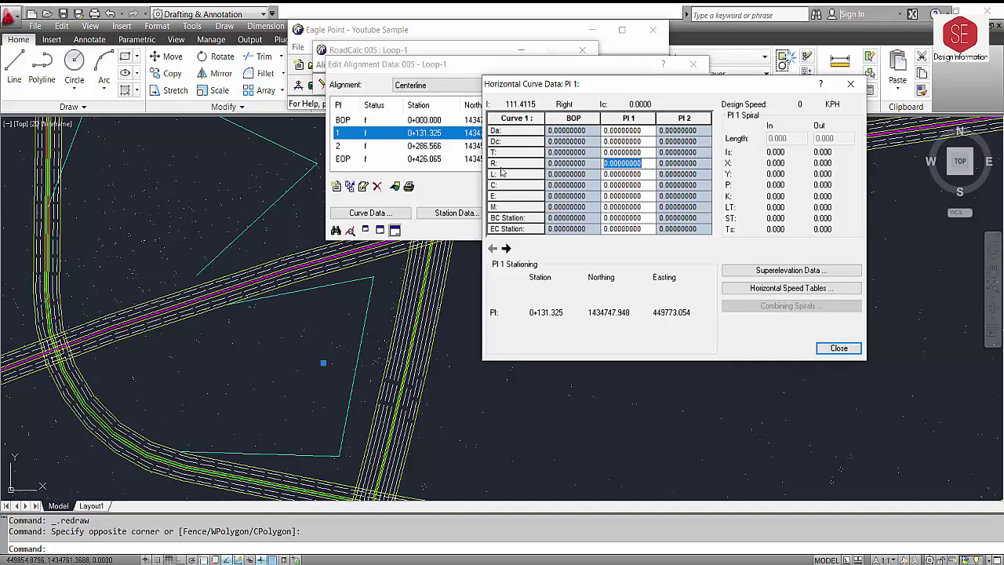
type("85")
left_click(628, 185)
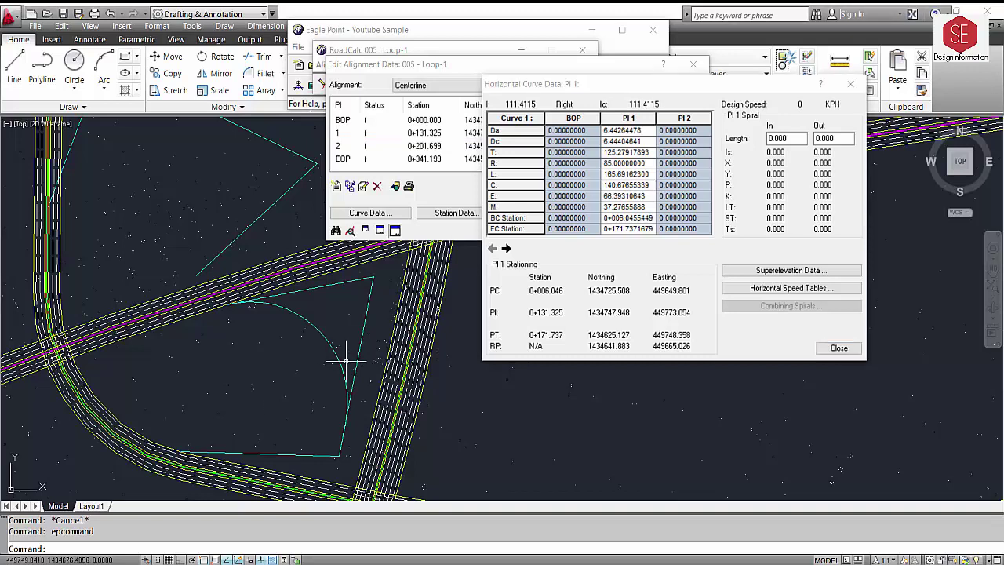
left_click(331, 327)
left_click(326, 367)
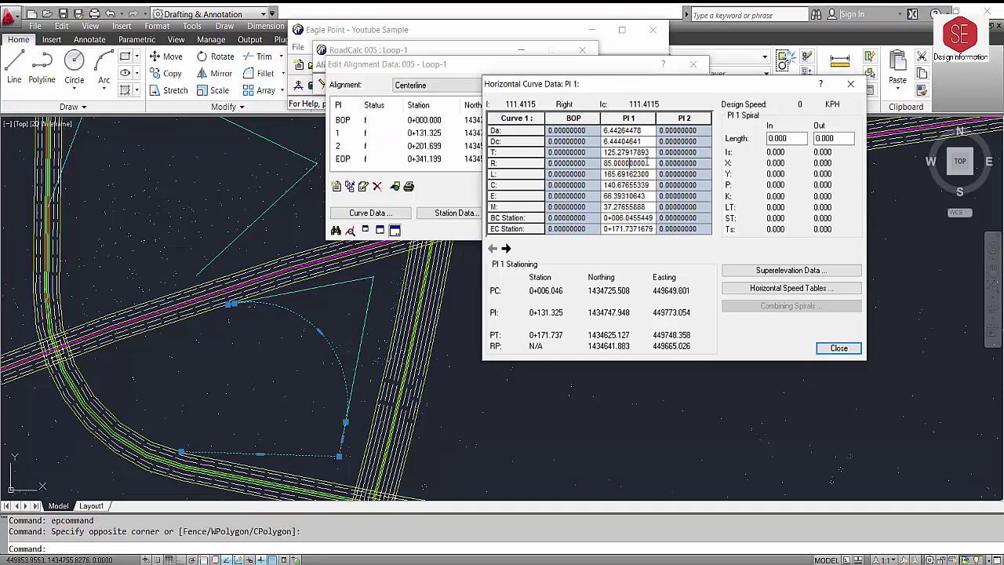
Change PI 1's radius to 65, then settle on 55, and move to PI 2
left_click_drag(644, 163, 545, 167)
type("65")
left_click(645, 175)
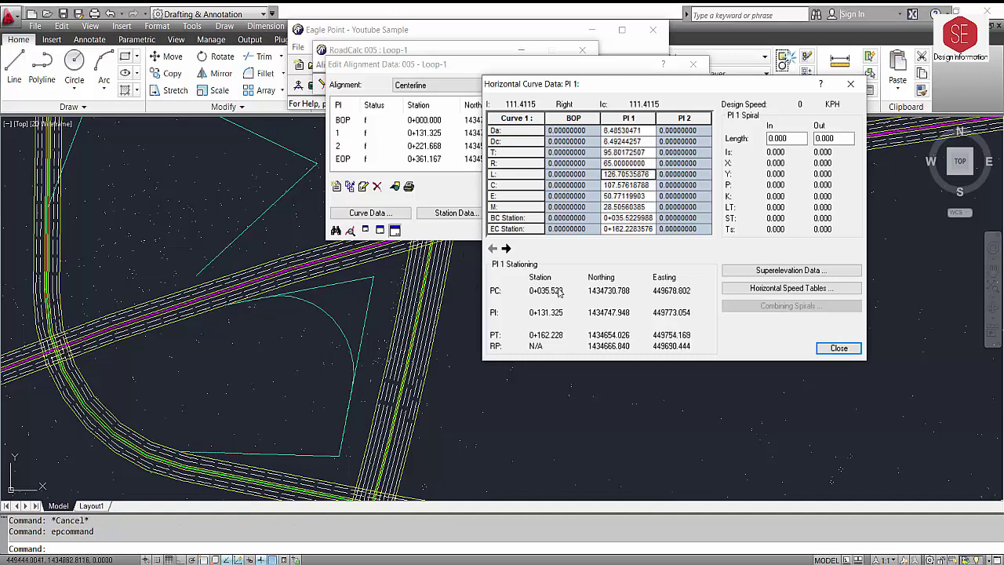
left_click_drag(645, 163, 556, 163)
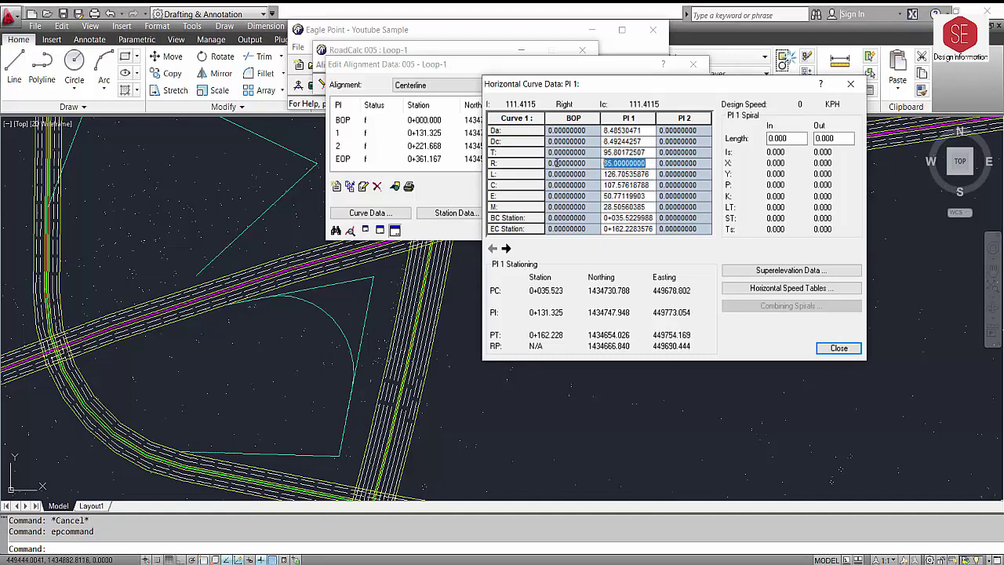
type("55")
key("Tab")
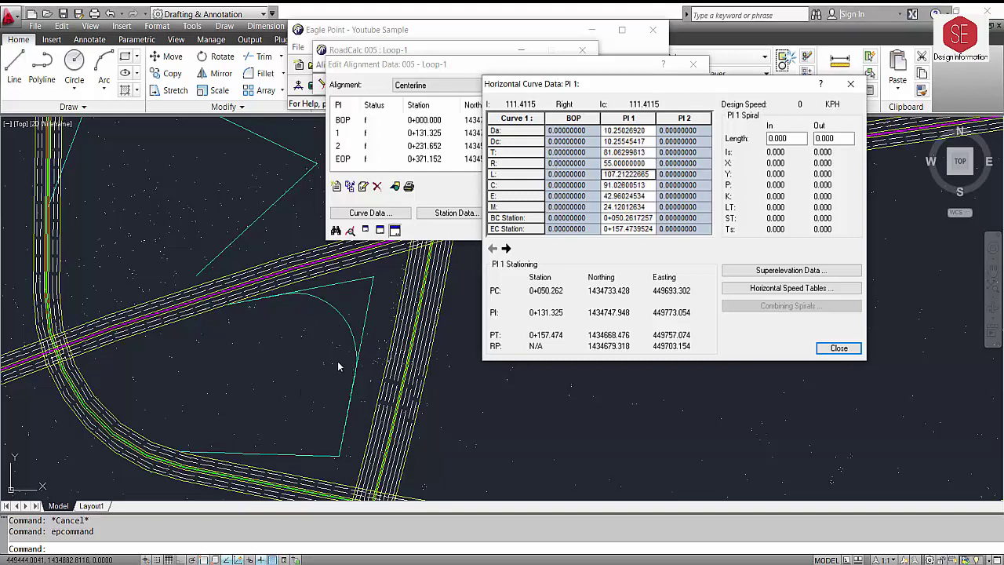
left_click(506, 248)
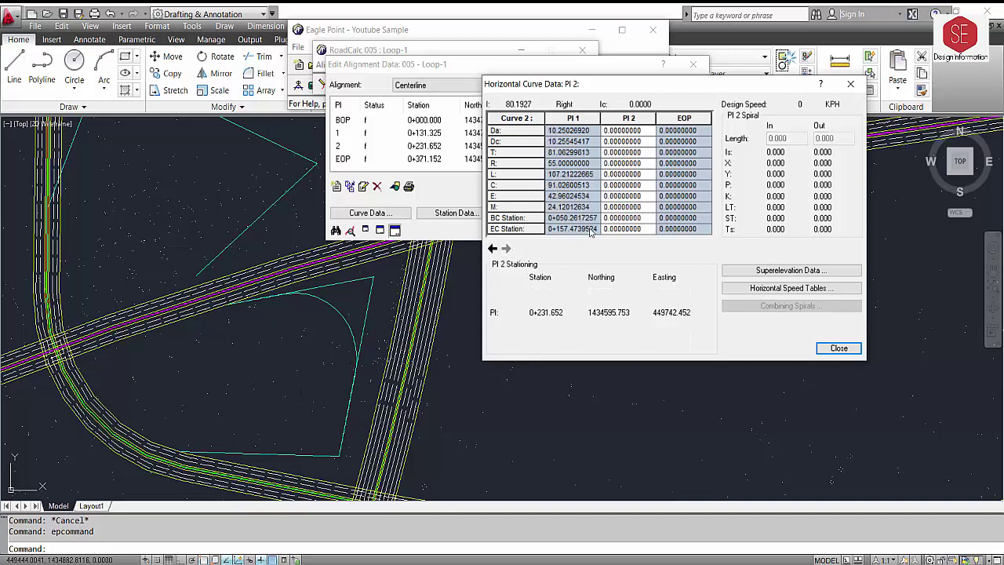
Set PI 2's curve radius to 55 and inspect the loop curve in the drawing
left_click(641, 164)
type("55")
left_click(618, 193)
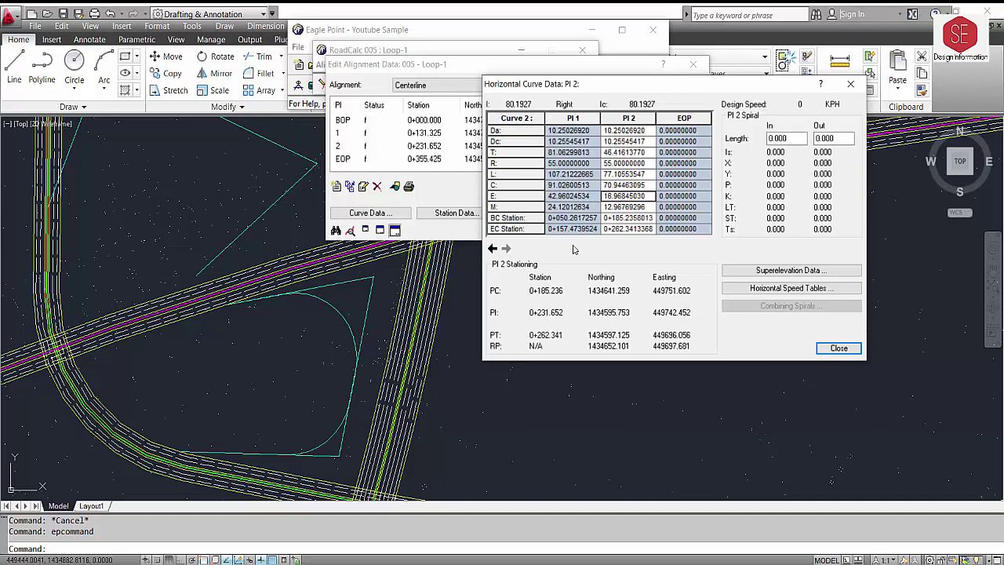
left_click(268, 395)
left_click(316, 295)
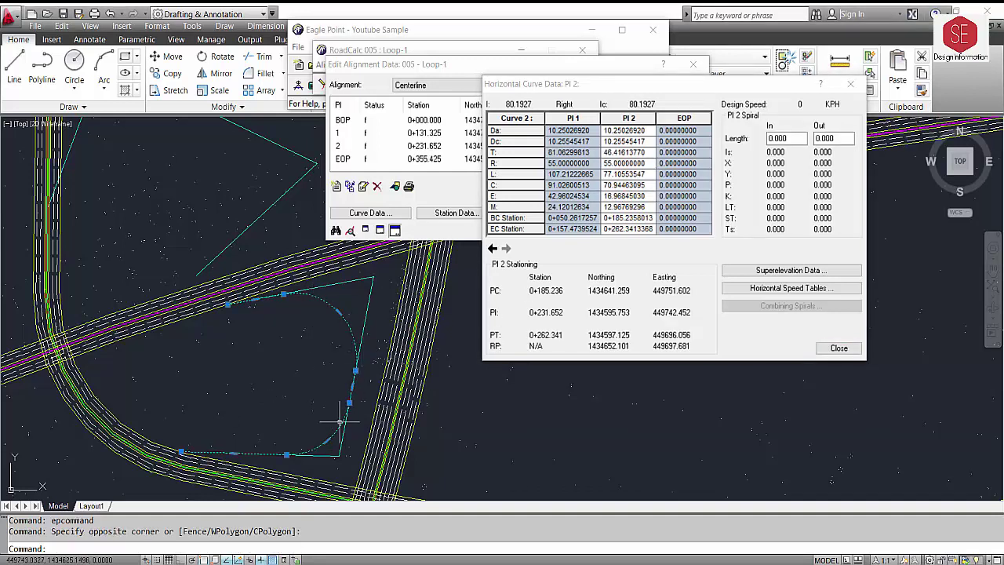
Change the curve radius to 58 for both PI 2 and PI 1
left_click(646, 163)
left_click_drag(646, 163, 592, 162)
type("58")
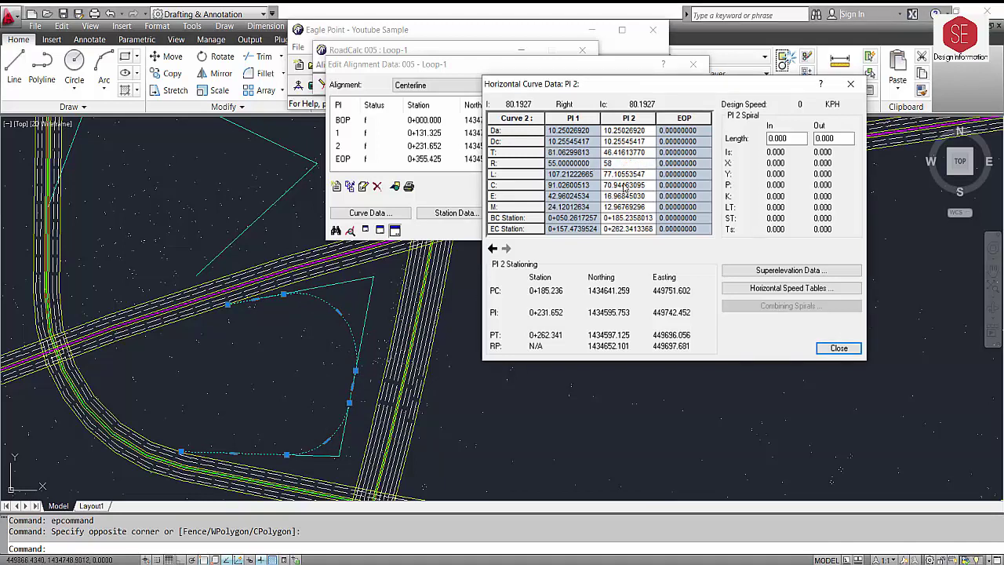
left_click(625, 187)
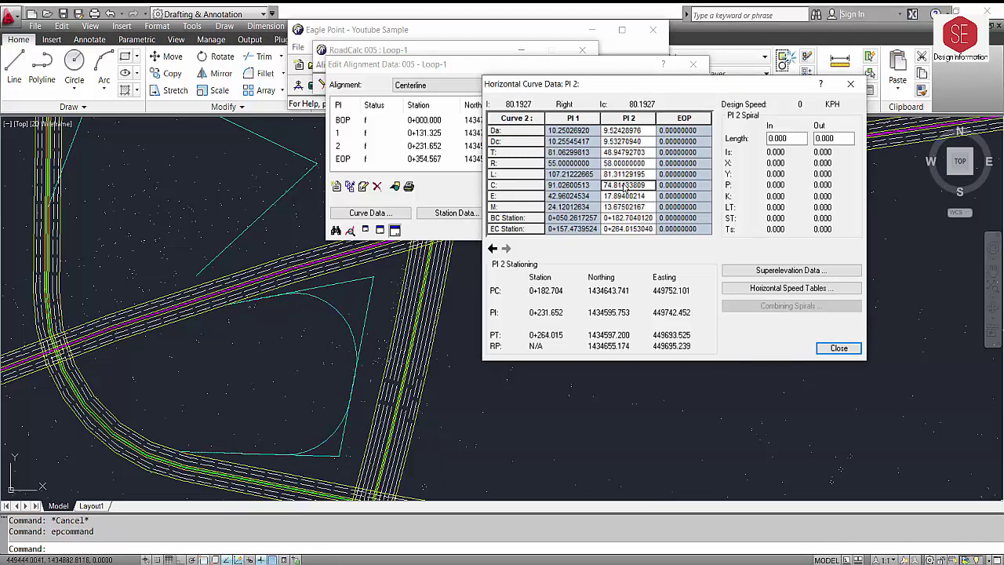
left_click(492, 248)
left_click_drag(645, 163, 509, 169)
type("58")
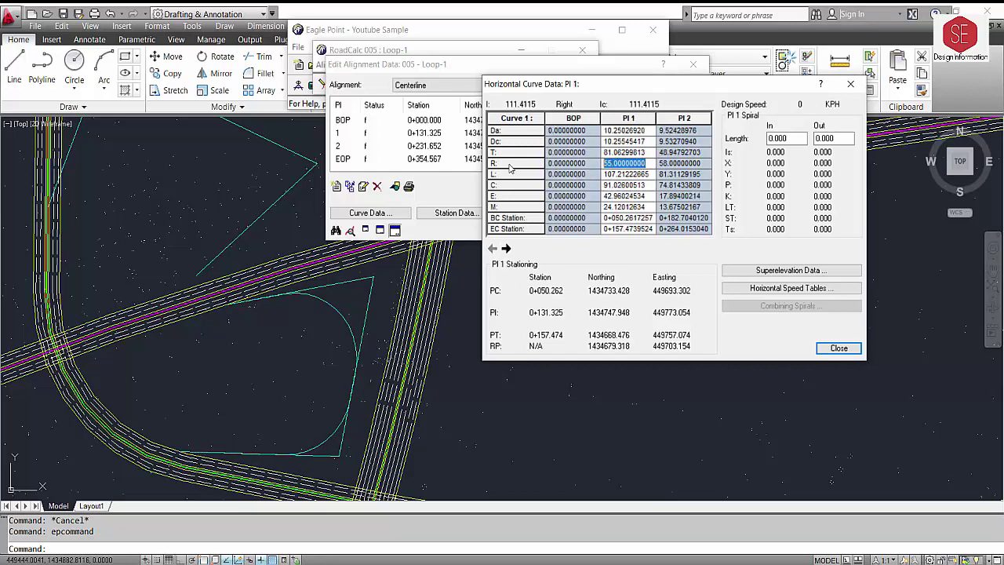
left_click(631, 197)
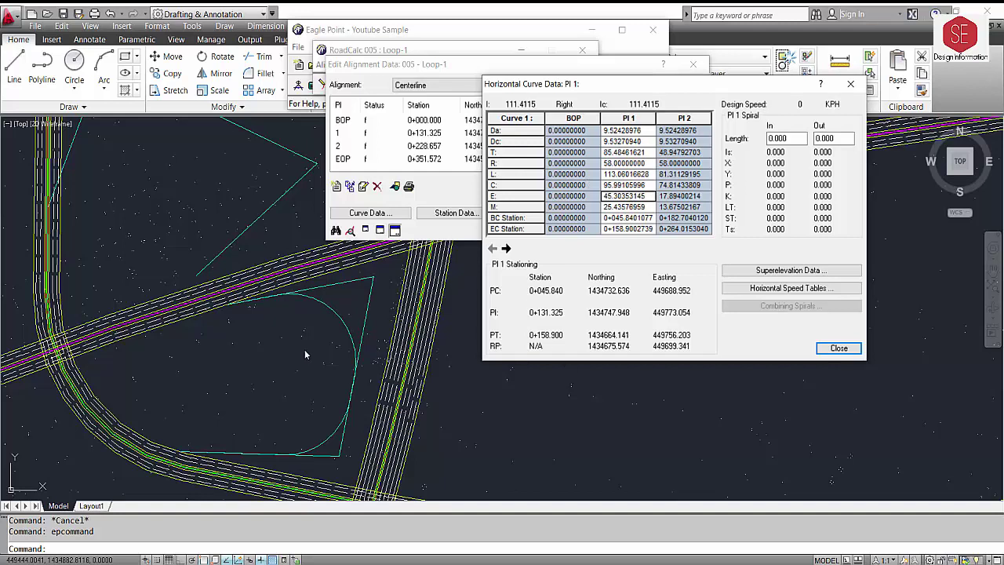
Erase the leftover loop line with E and close the horizontal curve data
left_click(340, 312)
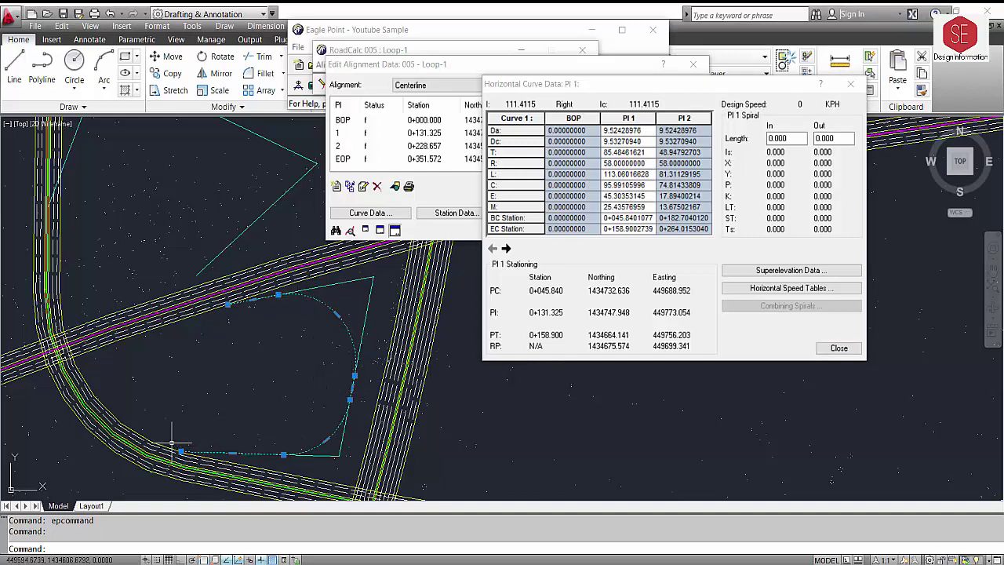
key("Escape")
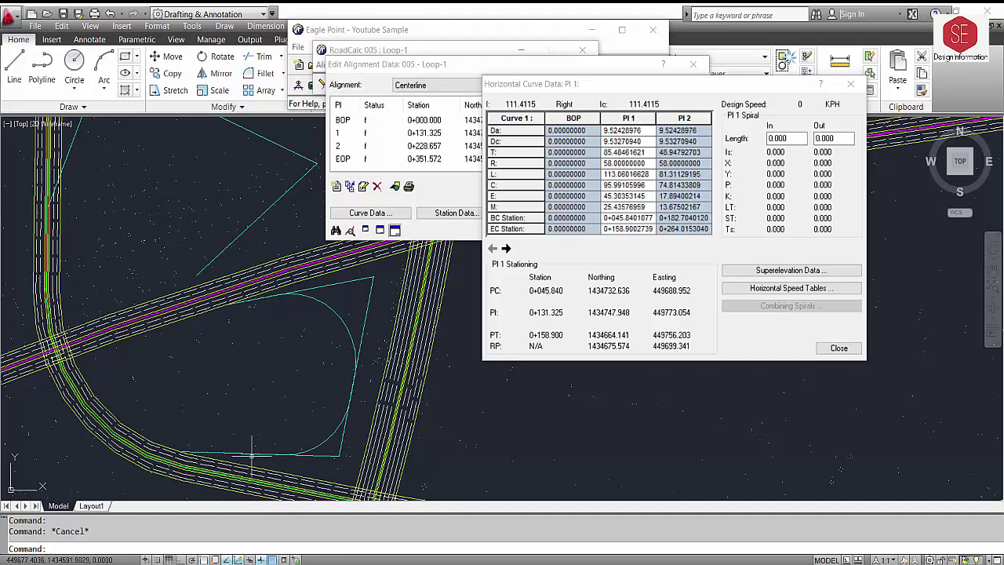
left_click(368, 305)
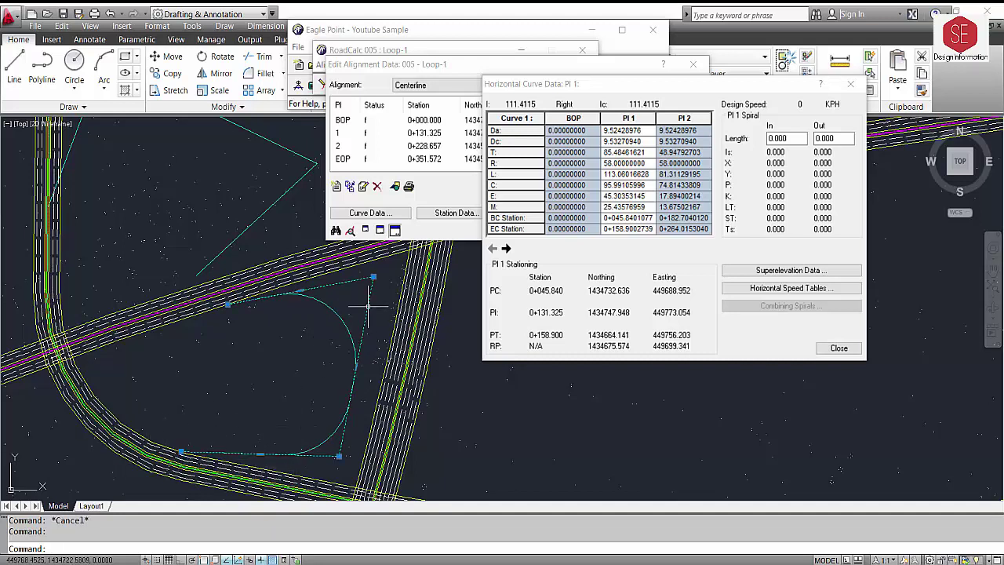
type("e ERASE 1 found")
key("Return")
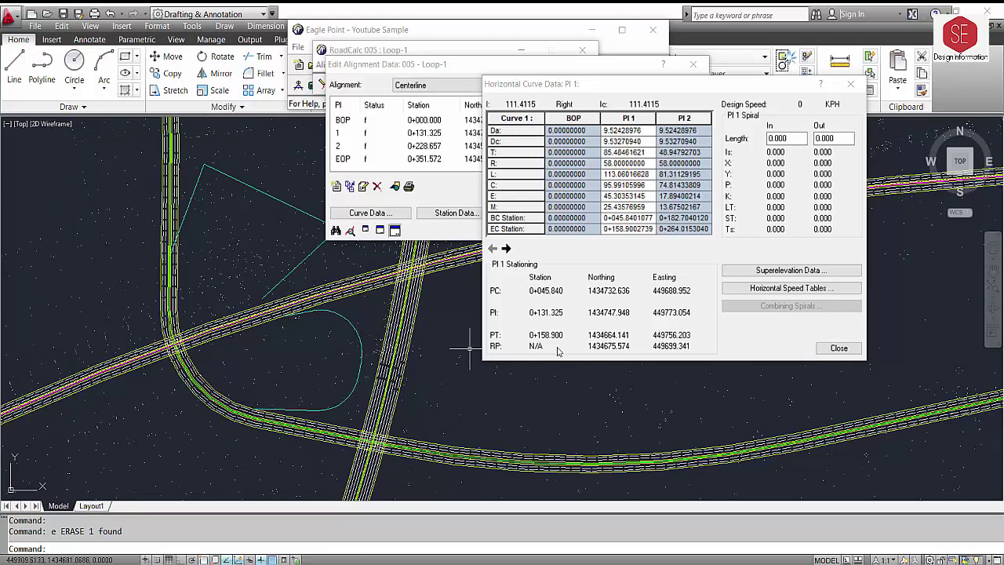
left_click(827, 348)
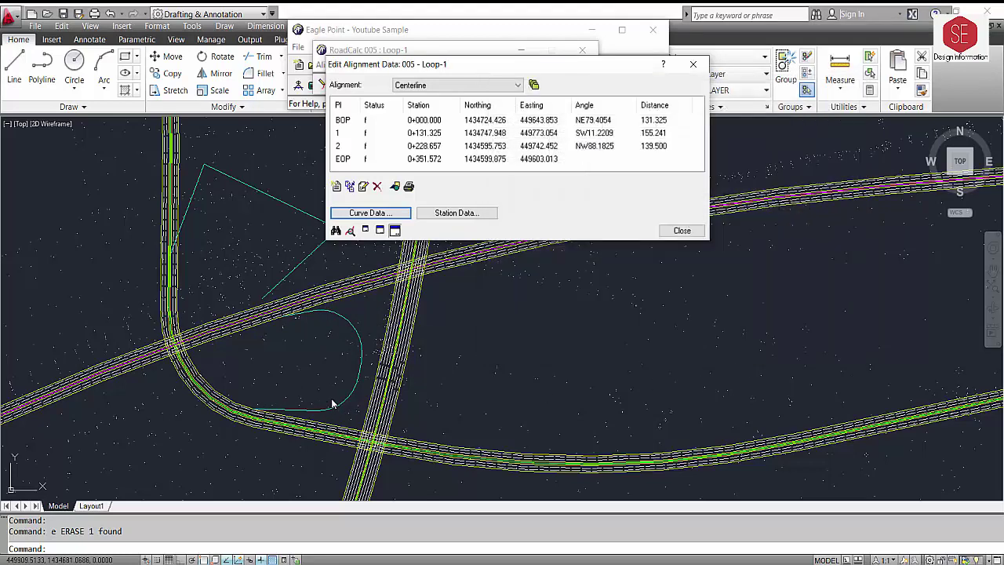
Close the alignment editor and offset the loop curve 3.65 to both sides
left_click(681, 232)
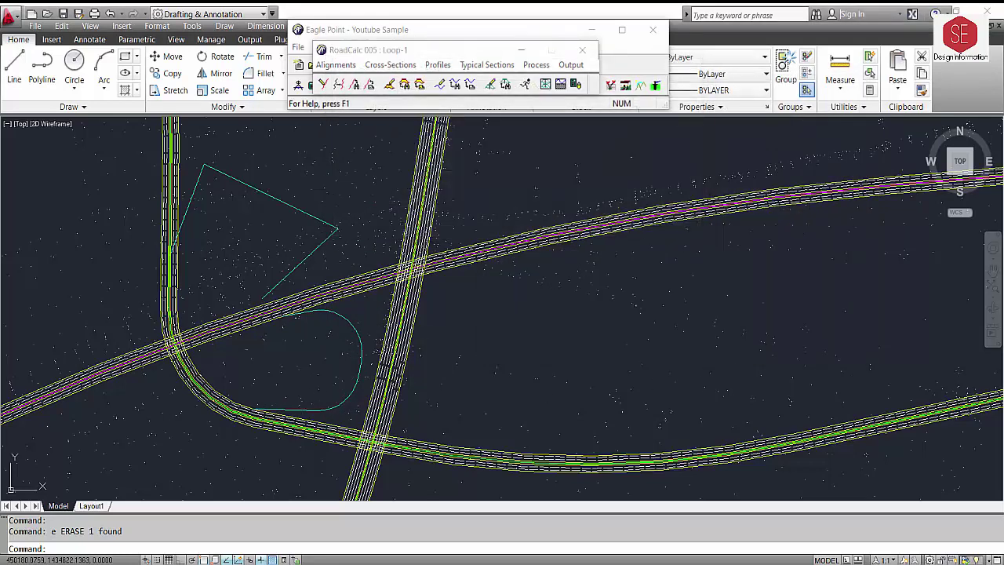
scroll(352, 347, "up", 2)
scroll(362, 332, "up", 1)
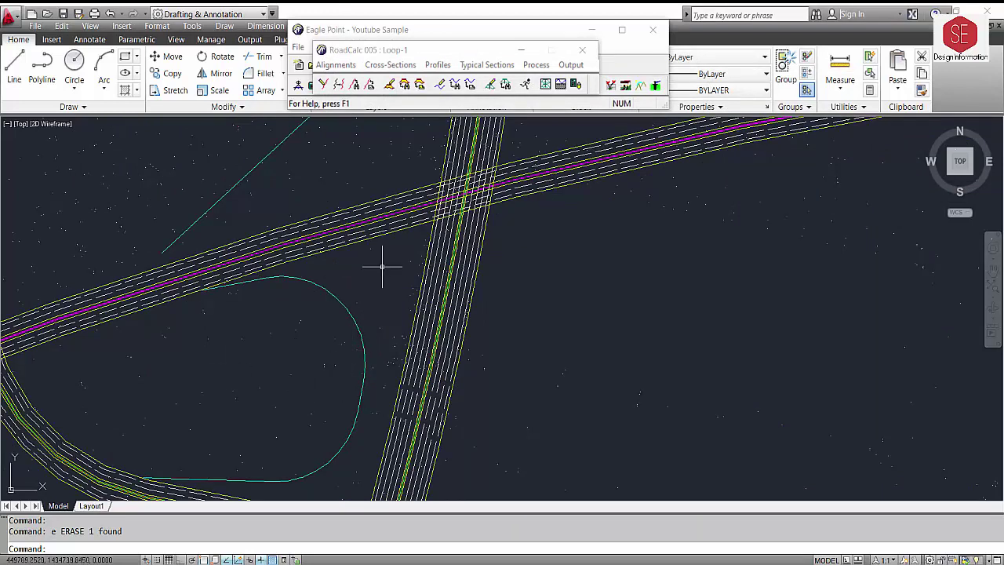
type("o")
key("Return")
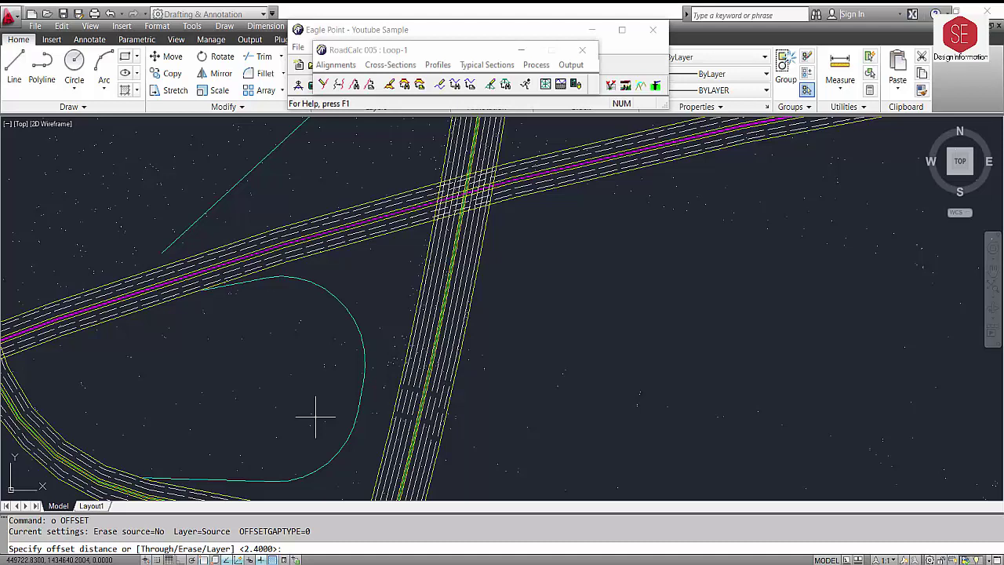
type(".6")
key("Return")
scroll(357, 401, "up", 1)
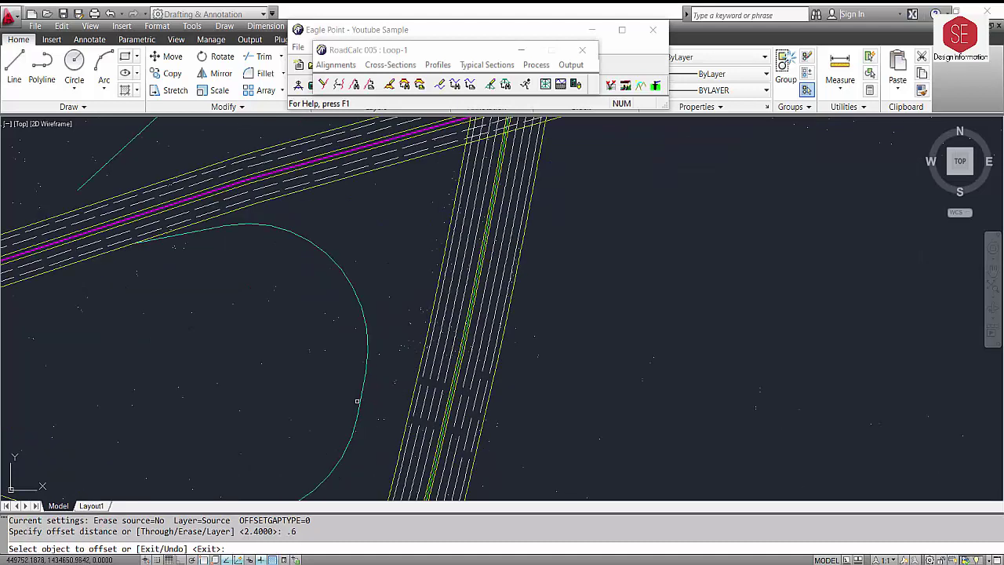
key("Return")
key("Return")
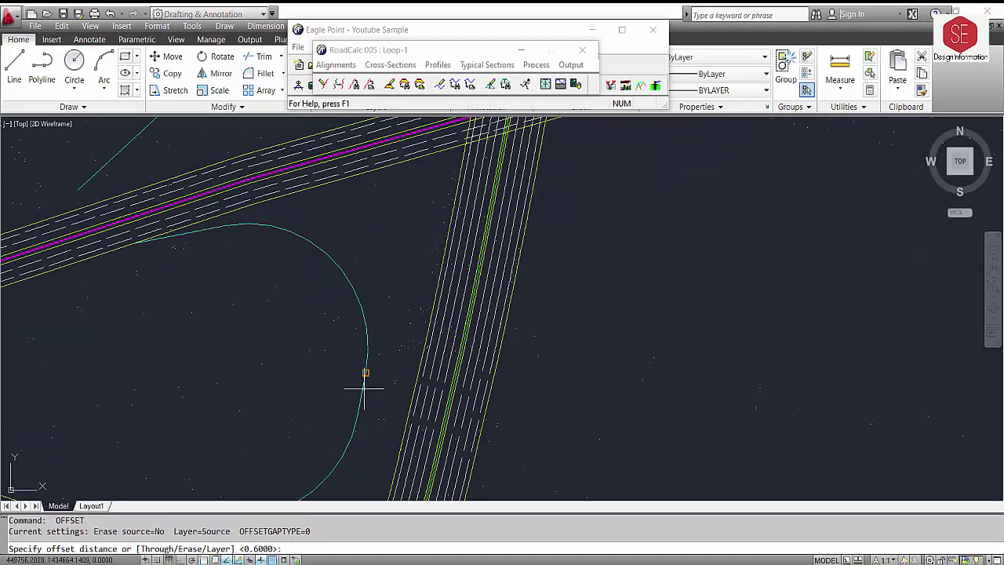
type("3.65")
key("Return")
left_click(364, 387)
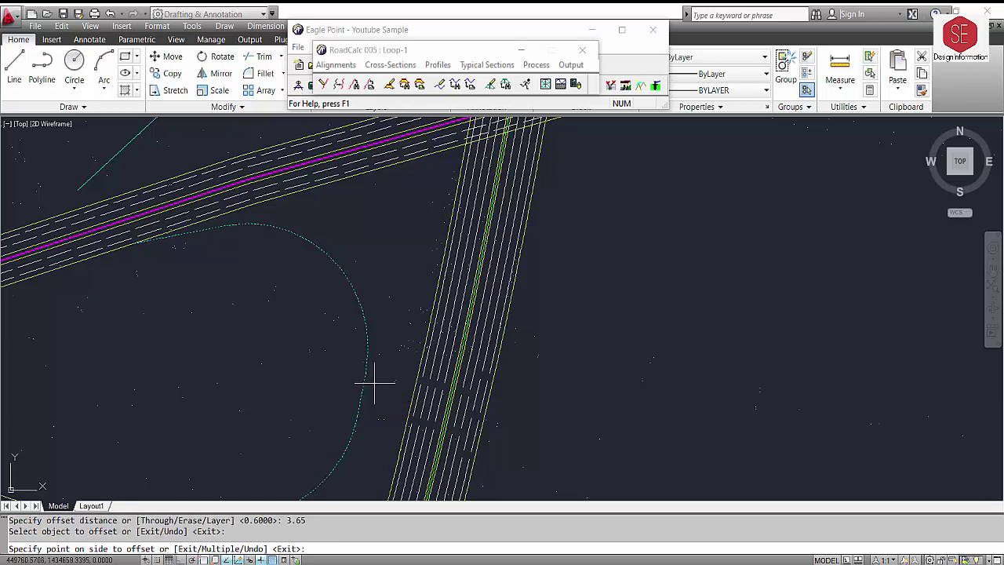
left_click(375, 382)
left_click(364, 379)
left_click(341, 377)
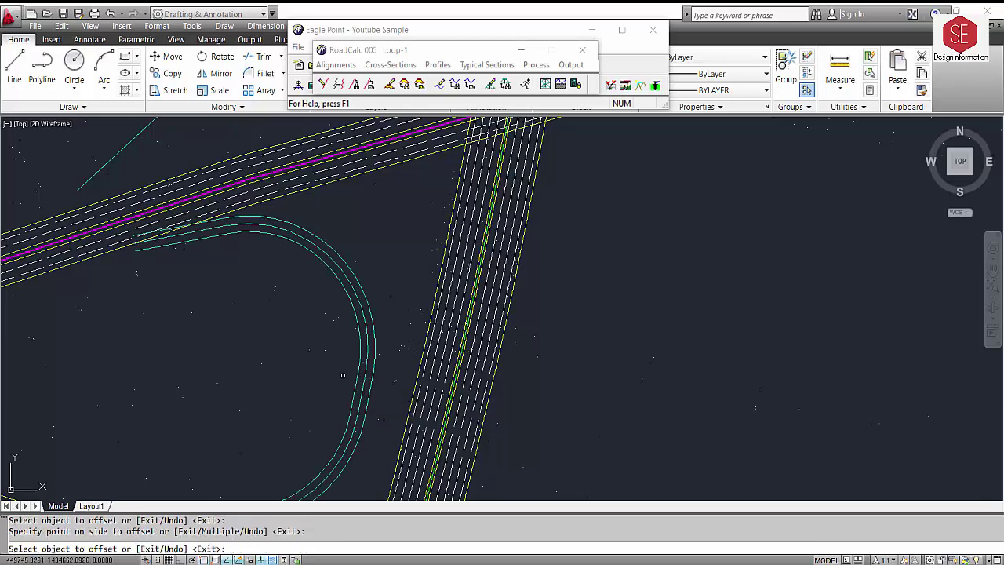
Offset the outer loop line a further 1.2 outward
key("Return")
key("Return")
type("1")
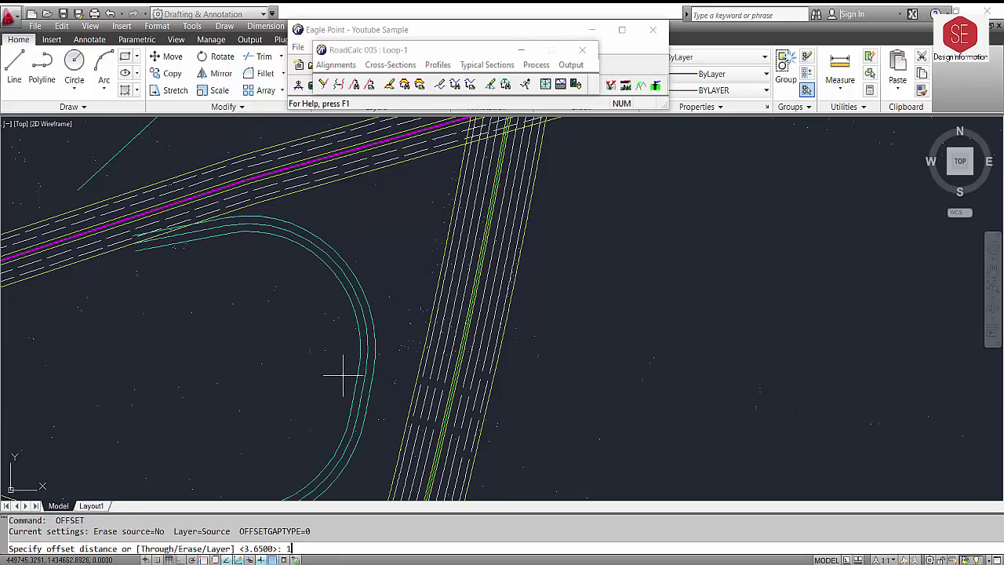
type(".2")
key("Return")
left_click(362, 376)
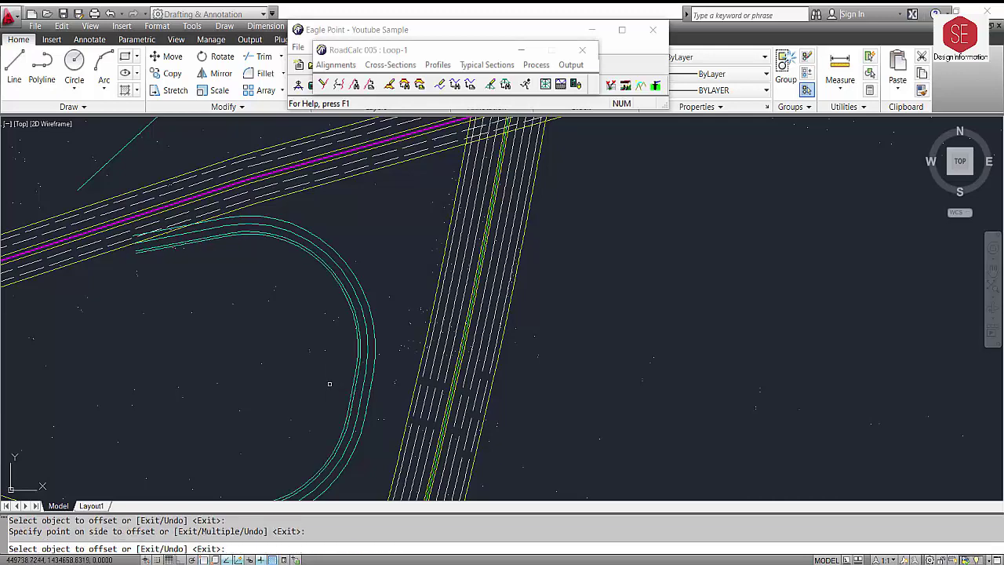
left_click(369, 392)
left_click(382, 396)
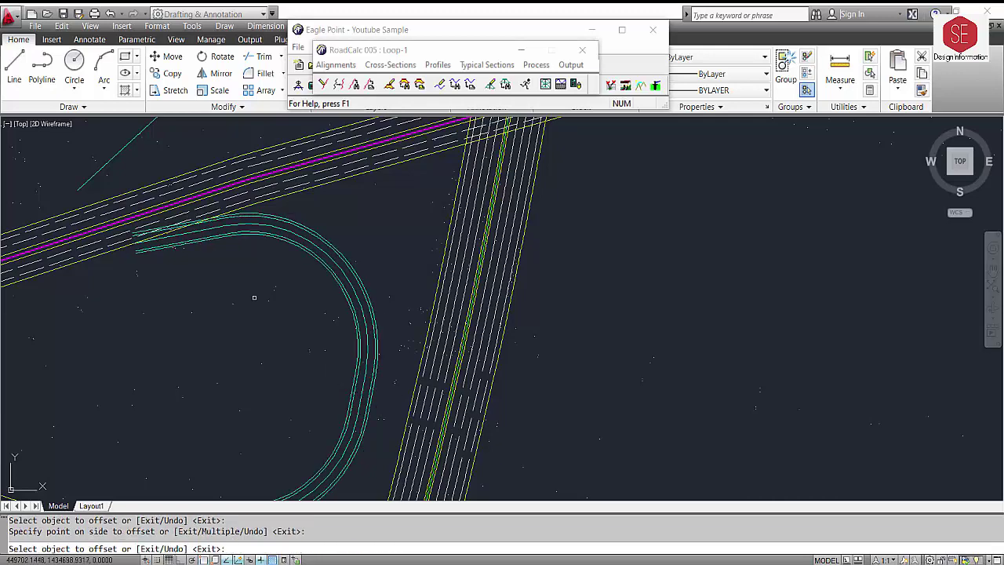
scroll(273, 305, "down", 3)
scroll(237, 427, "up", 3)
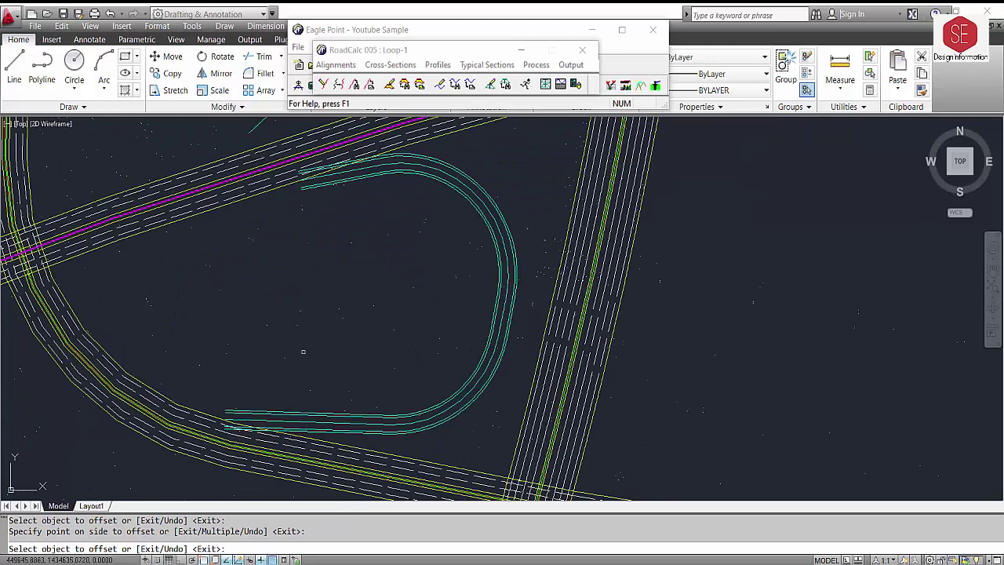
scroll(504, 297, "up", 1)
scroll(504, 298, "up", 1)
key("Escape")
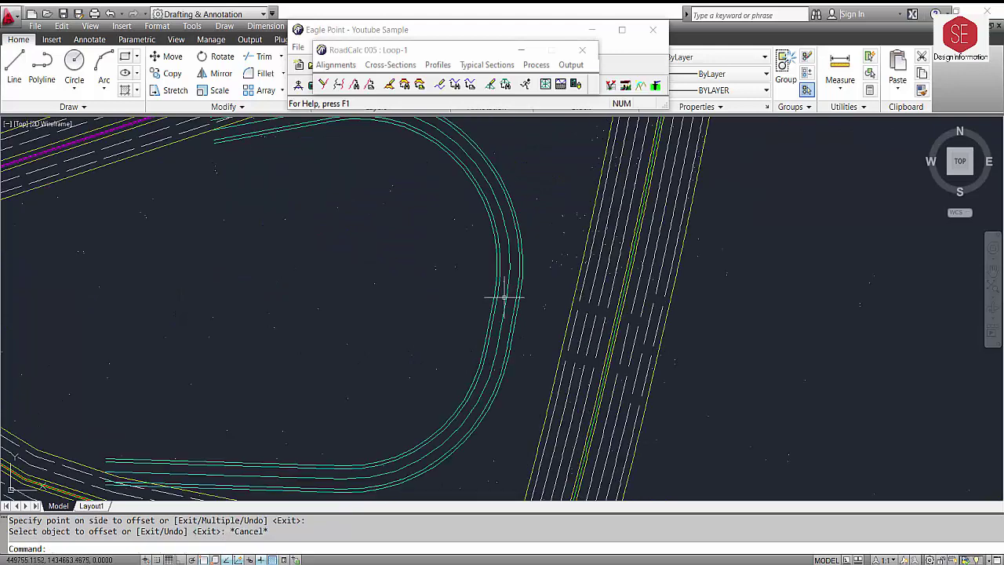
Copy the mainline's dashed road-line and edge-line properties onto the loop lines with MATCHPROP
type("ma")
key("Return")
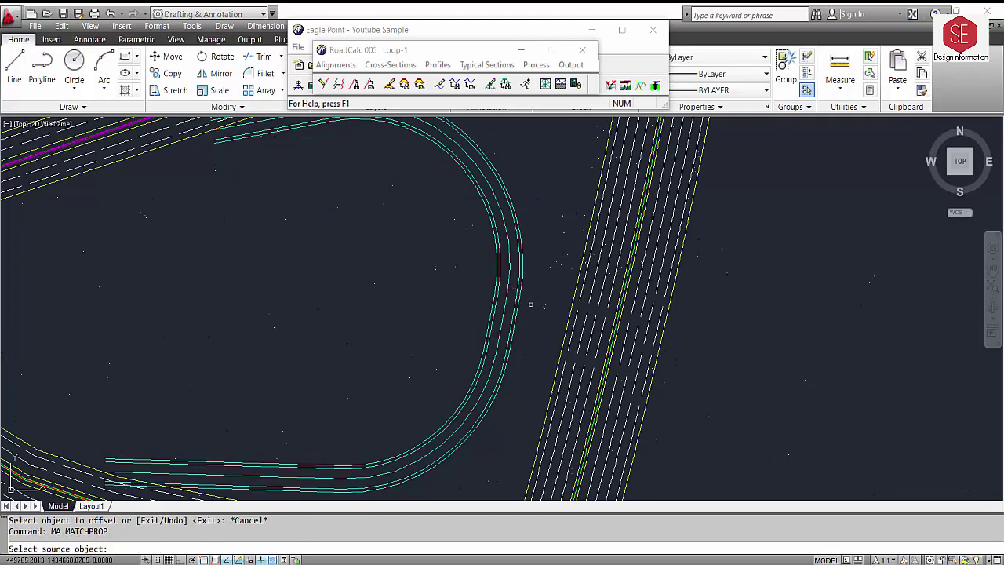
left_click(587, 317)
left_click(505, 329)
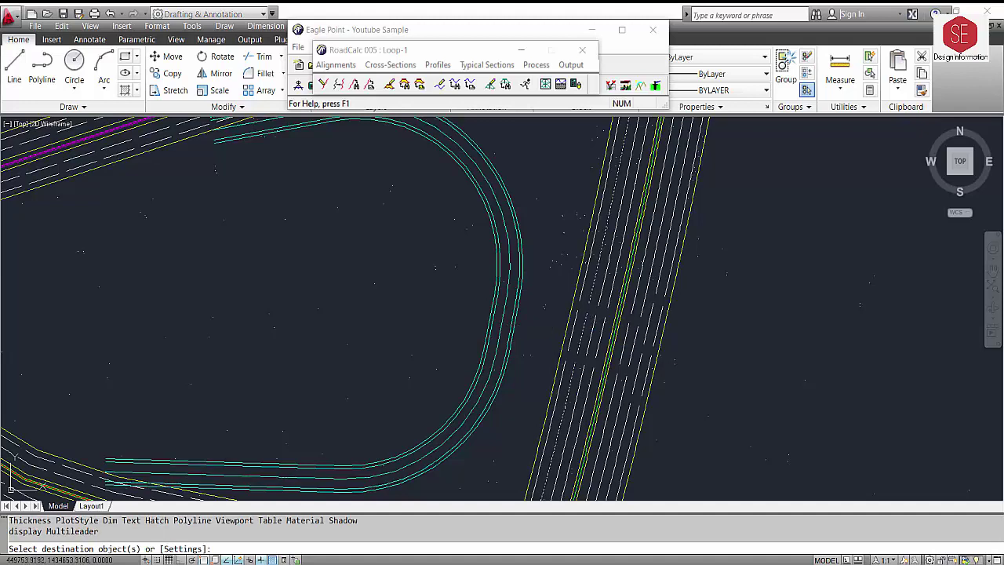
key("Escape")
key("Return")
left_click(561, 346)
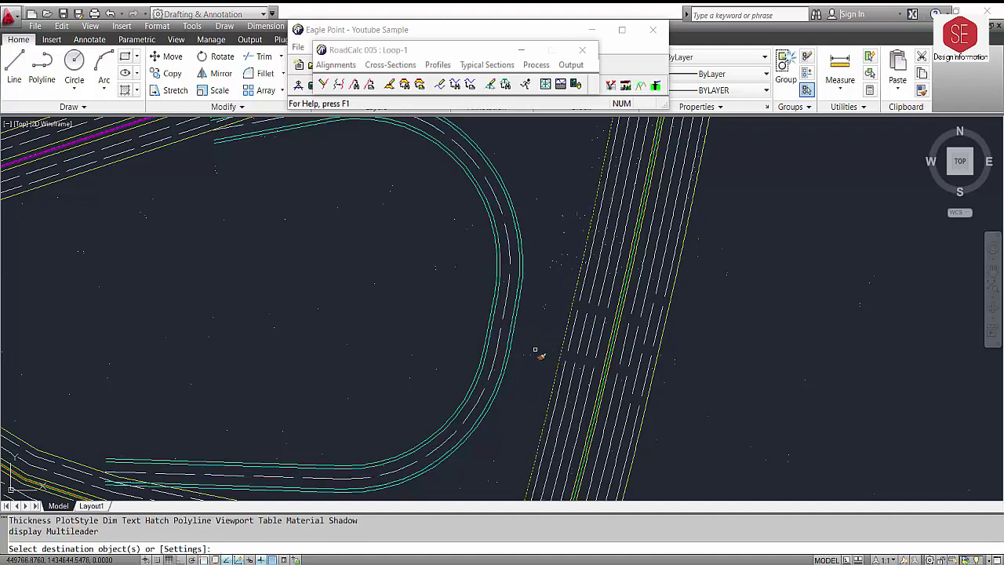
scroll(506, 347, "up", 2)
left_click(476, 337)
key("Escape")
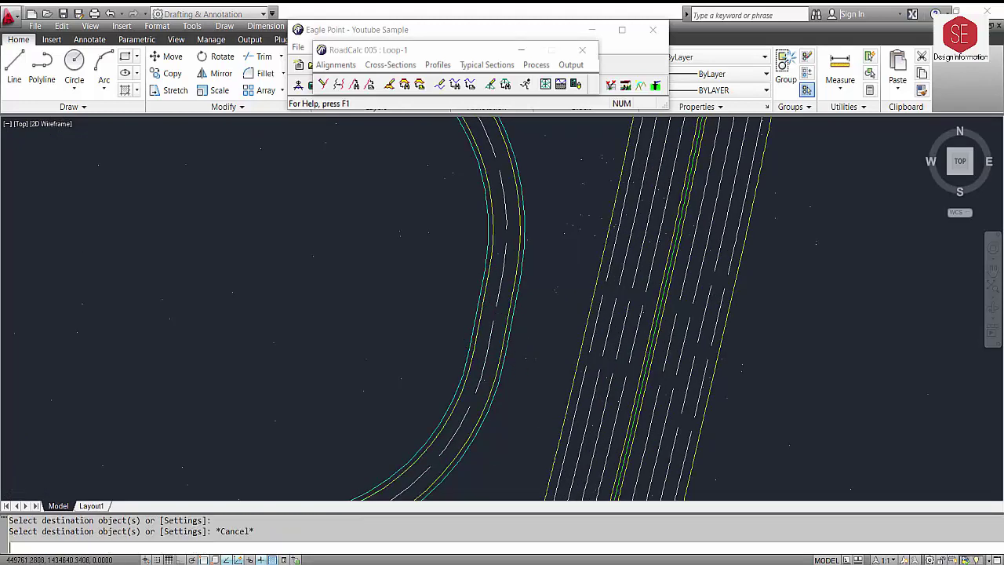
Set the loop's outer edge lines to Red
left_click(470, 353)
left_click(694, 69)
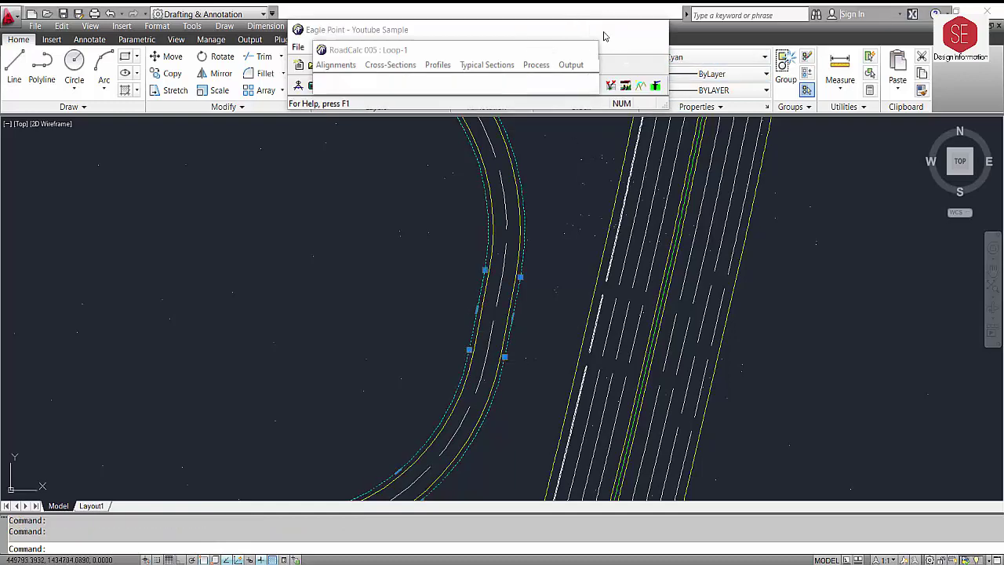
left_click(705, 57)
left_click(672, 103)
key("Escape")
scroll(547, 311, "down", 4)
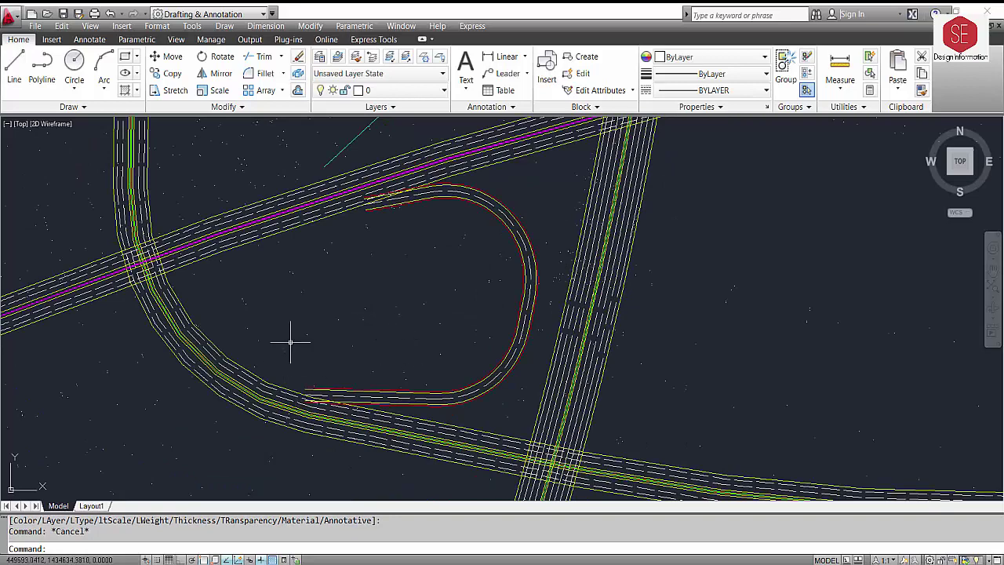
scroll(392, 196, "up", 2)
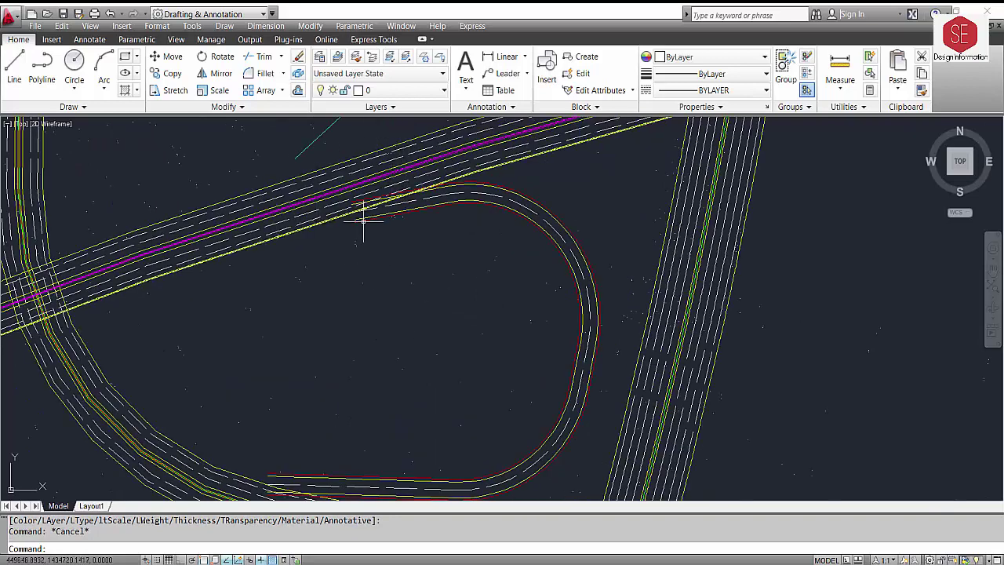
scroll(334, 272, "up", 2)
scroll(331, 421, "up", 2)
scroll(326, 424, "up", 2)
type("tr")
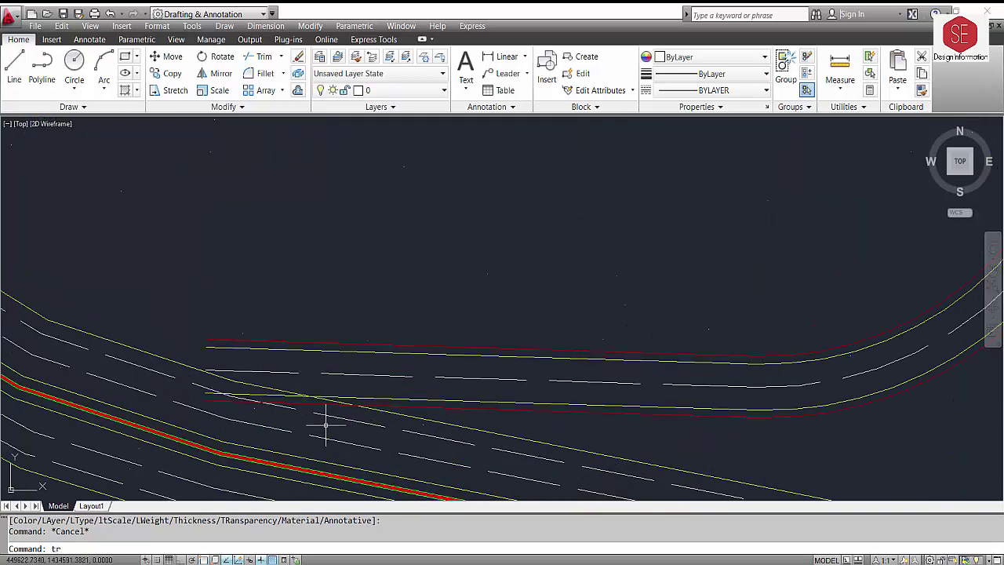
Trim the yellow line past the mainline and extend the dashed centre and yellow lines
key("Return")
key("Return")
left_click(275, 390)
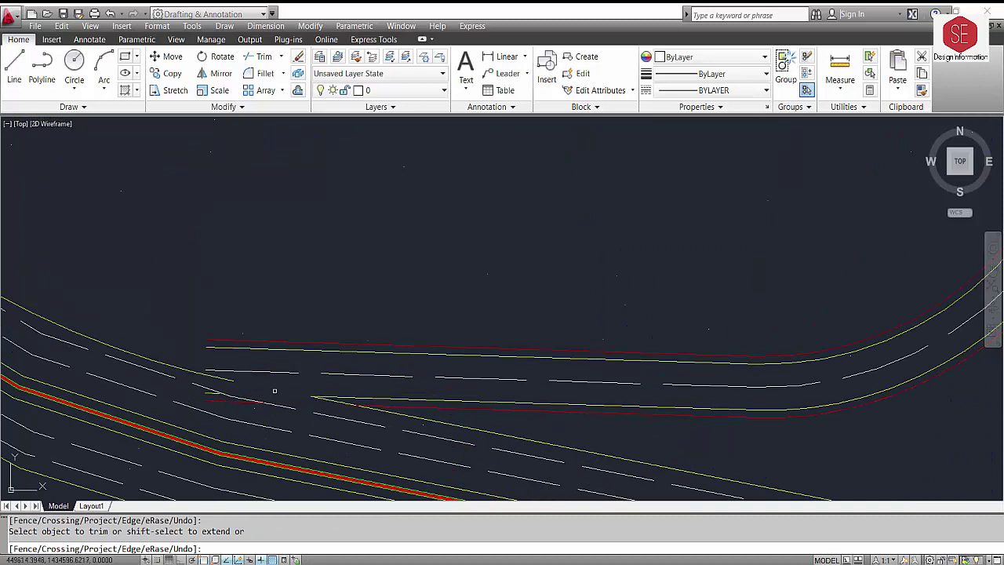
key("Escape")
type("ex")
key("Return")
key("Return")
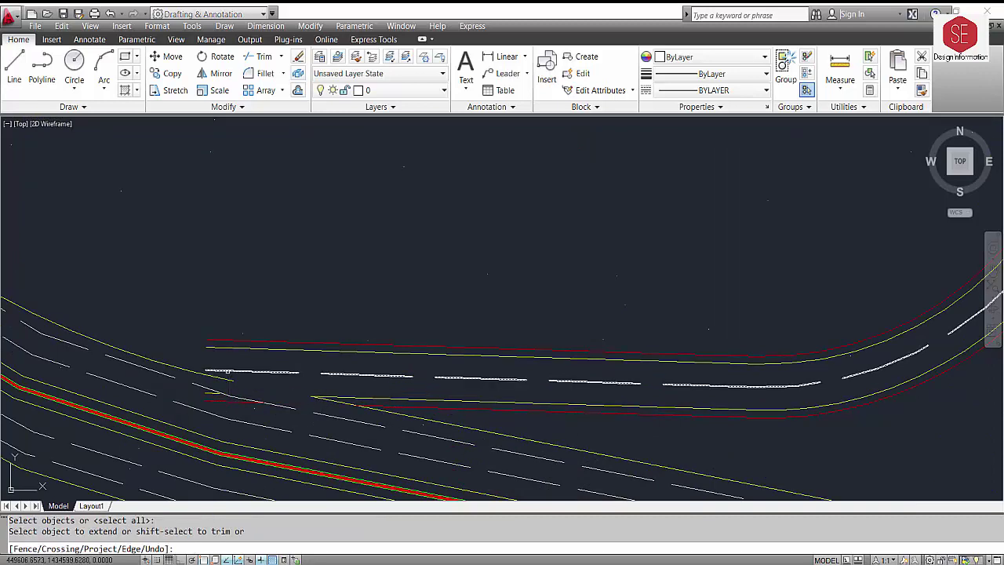
left_click(230, 370)
left_click(210, 367)
left_click(201, 375)
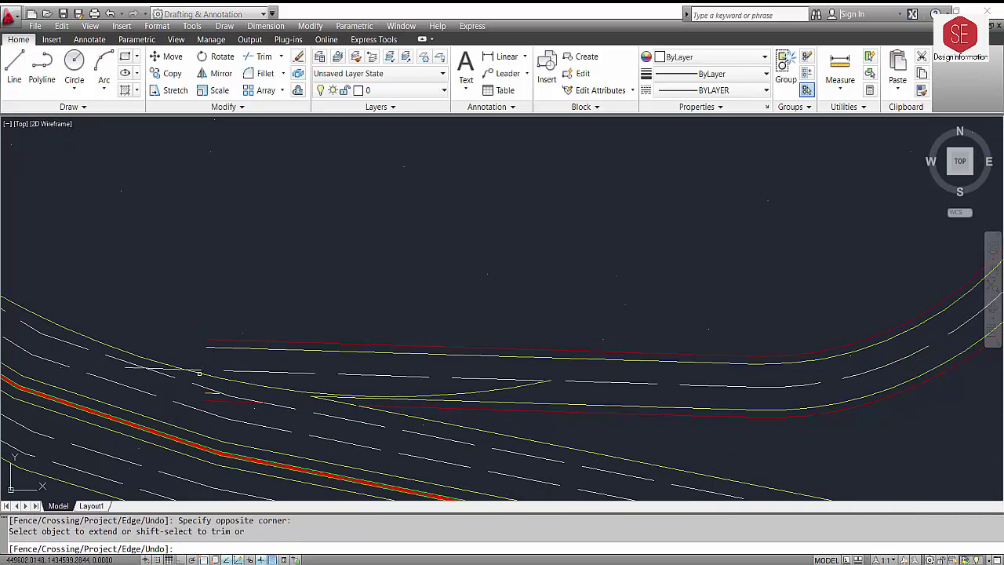
key("Escape")
Extend more loop lines to the mainline boundary with EX
type("ex")
key("Return")
key("Return")
left_click(211, 347)
left_click(224, 343)
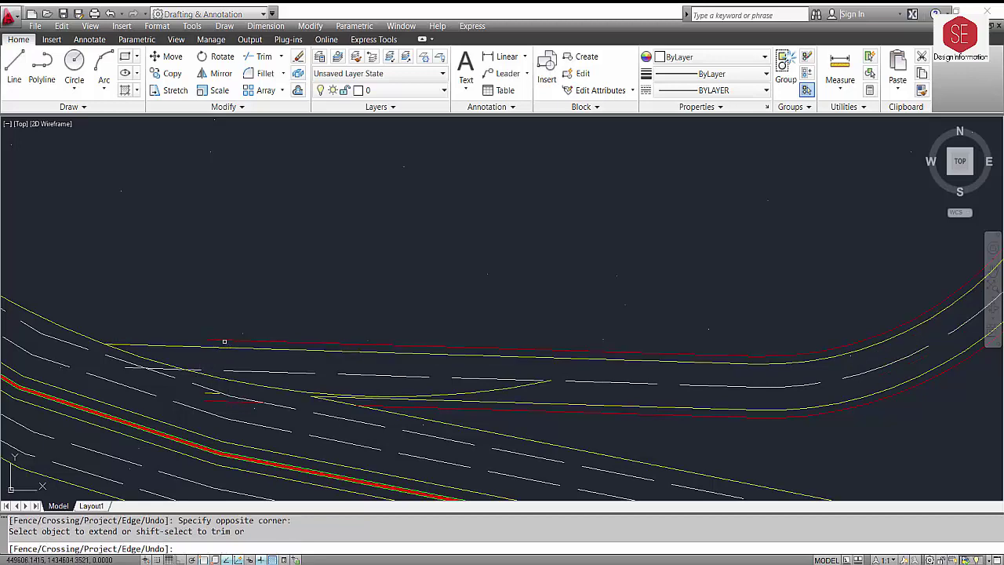
key("Escape")
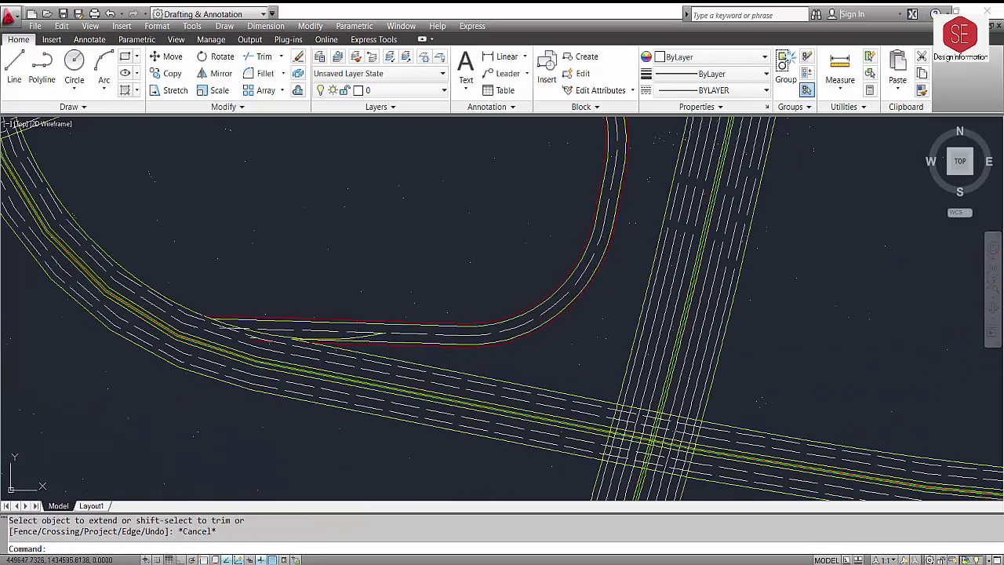
double_click(358, 341)
key("Escape")
scroll(365, 345, "up", 2)
Delete the stray yellow alignment polyline and the short leftover segments
type("tr")
key("Return")
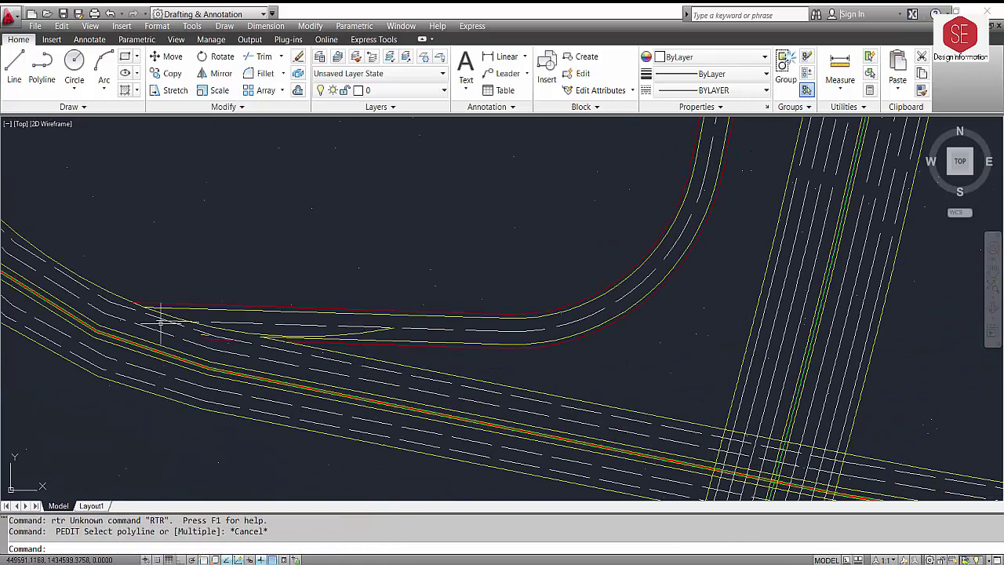
key("Return")
key("Return")
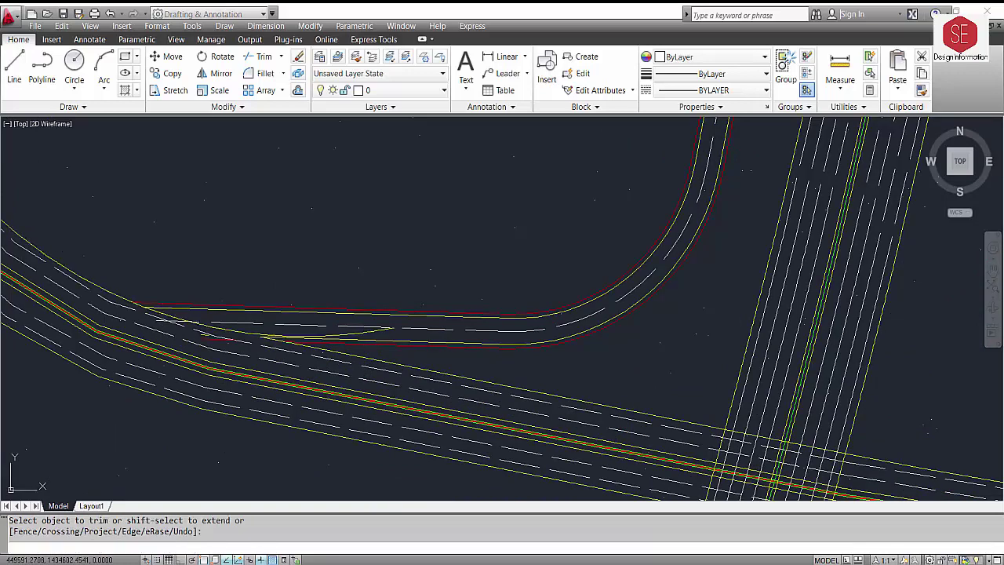
scroll(145, 306, "up", 2)
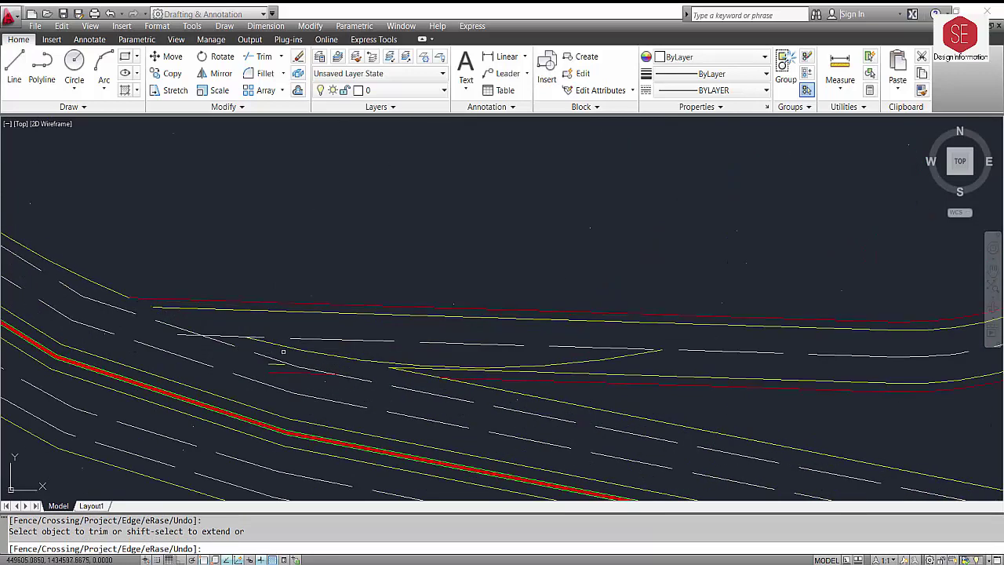
key("Escape")
left_click(284, 343)
key("Delete")
left_click(273, 365)
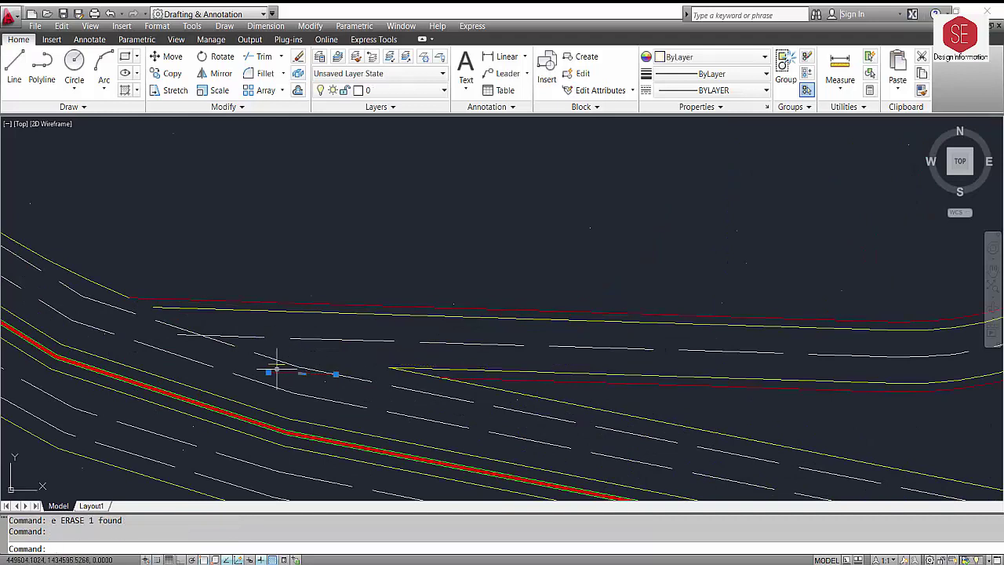
key("Delete")
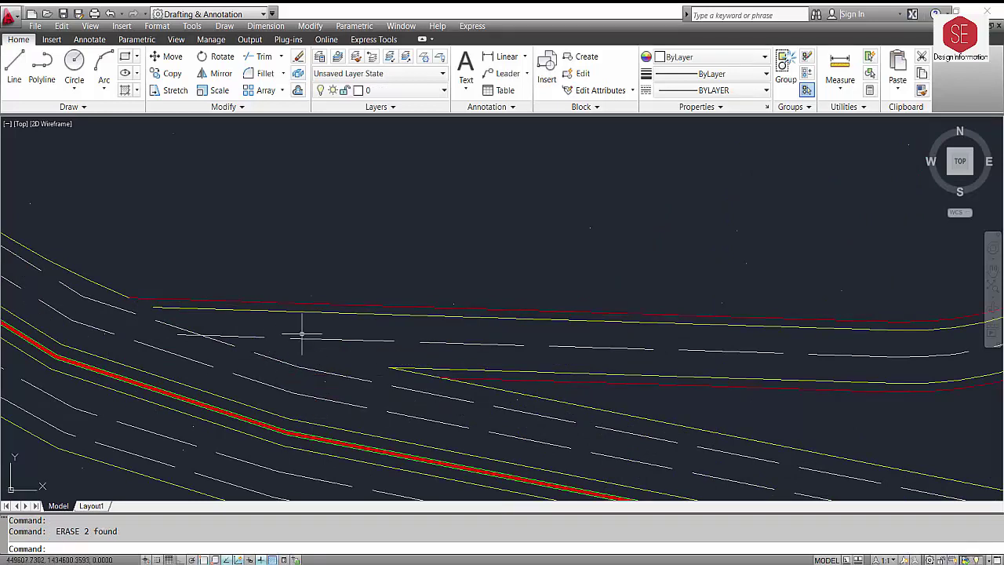
type("tr")
Trim a white dashed line piece, then undo that trim
key("Return")
key("Return")
left_click(184, 335)
key("Escape")
type("y")
key("Escape")
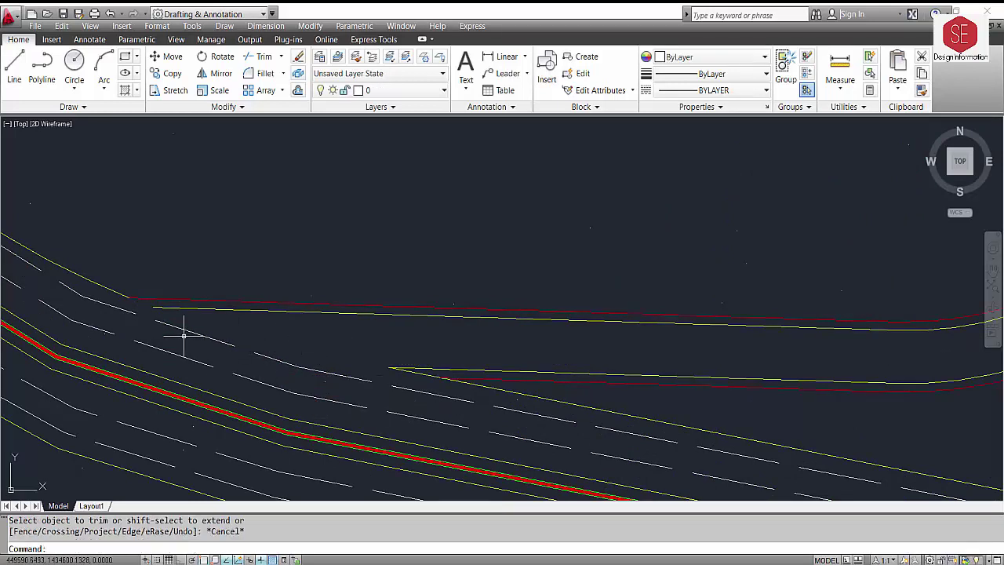
type("u")
key("Return")
key("Return")
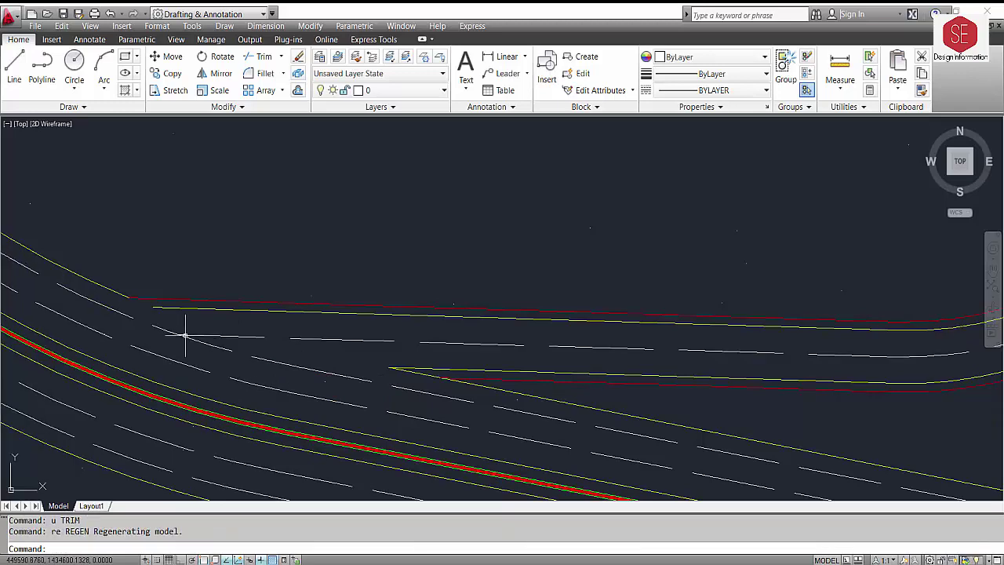
scroll(320, 314, "down", 2)
scroll(320, 314, "down", 2)
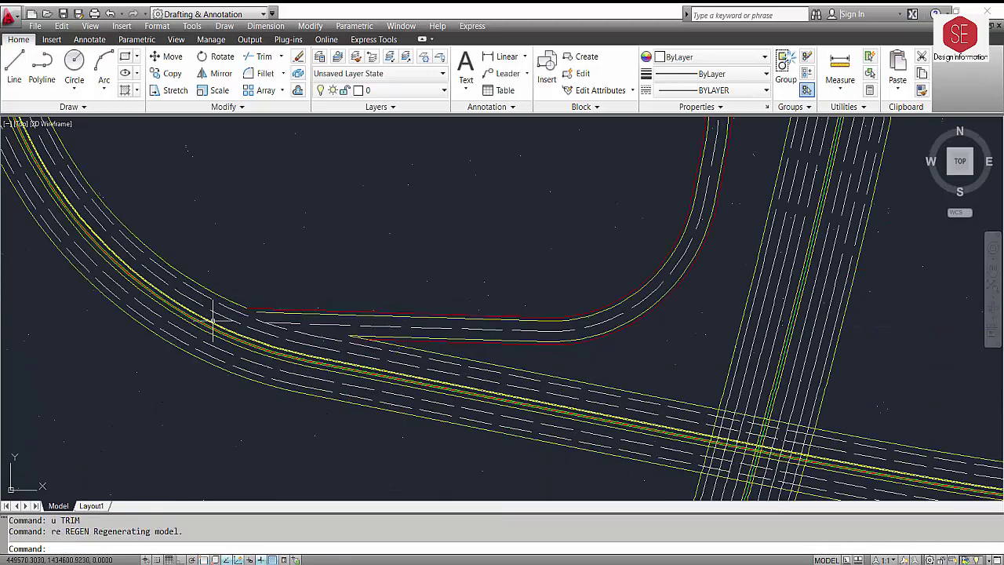
scroll(415, 354, "down", 2)
scroll(403, 217, "up", 3)
scroll(486, 210, "up", 2)
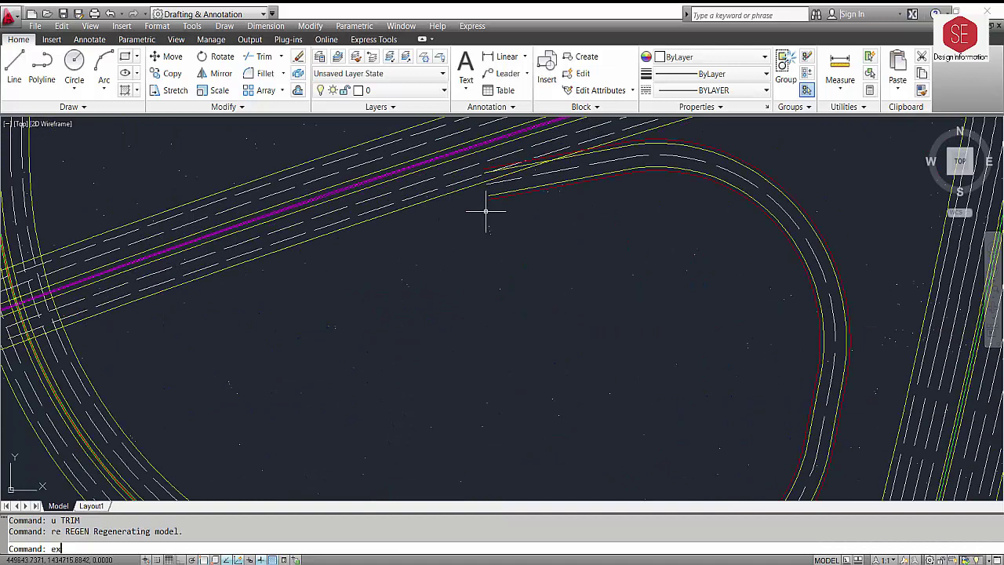
Try extending and then trimming the loop edges at the upper merge, cancelling both
key("Escape")
type("ex")
key("Return")
key("Return")
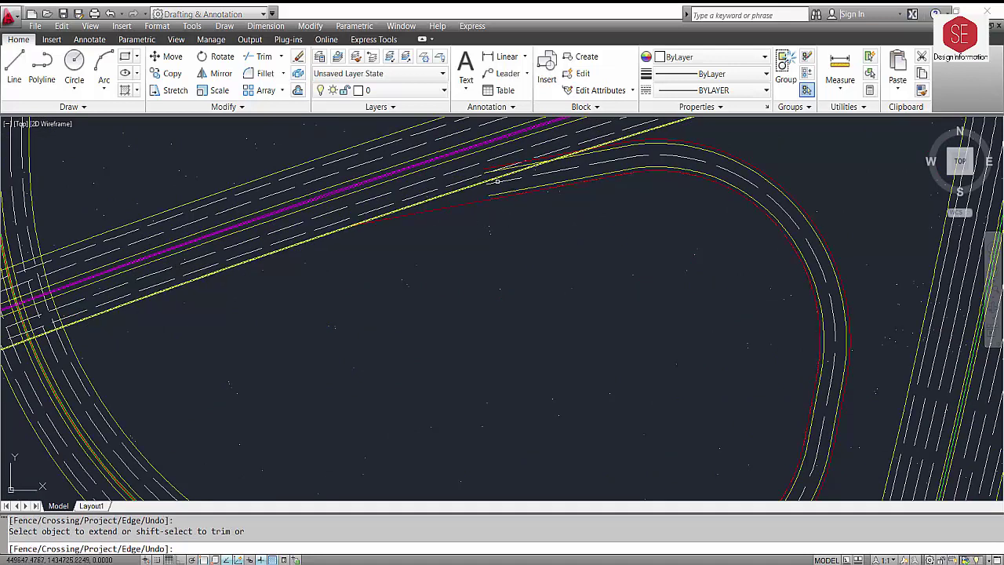
scroll(439, 198, "up", 1)
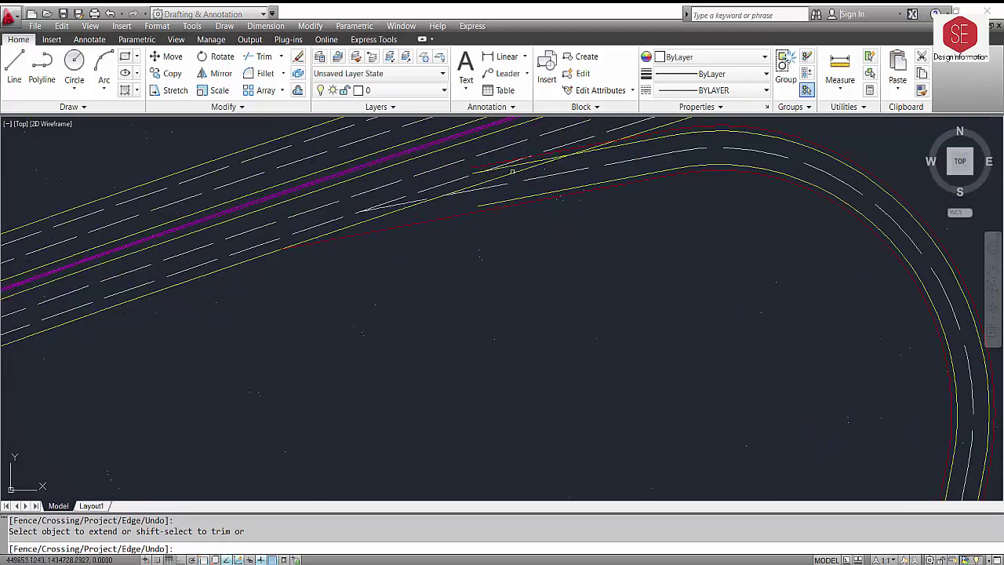
key("Escape")
type("tr")
key("Return")
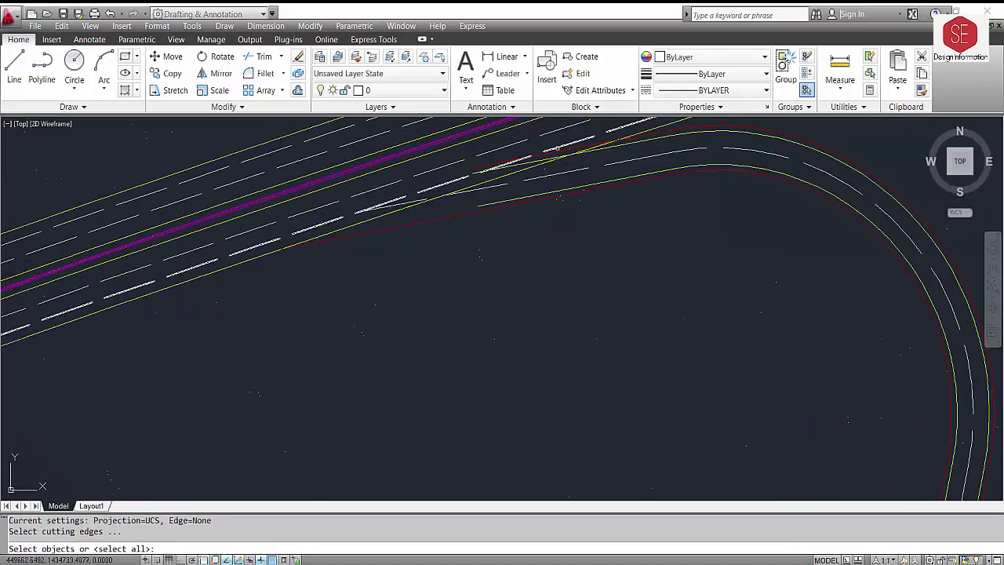
left_click(566, 147)
key("Escape")
scroll(553, 153, "up", 1)
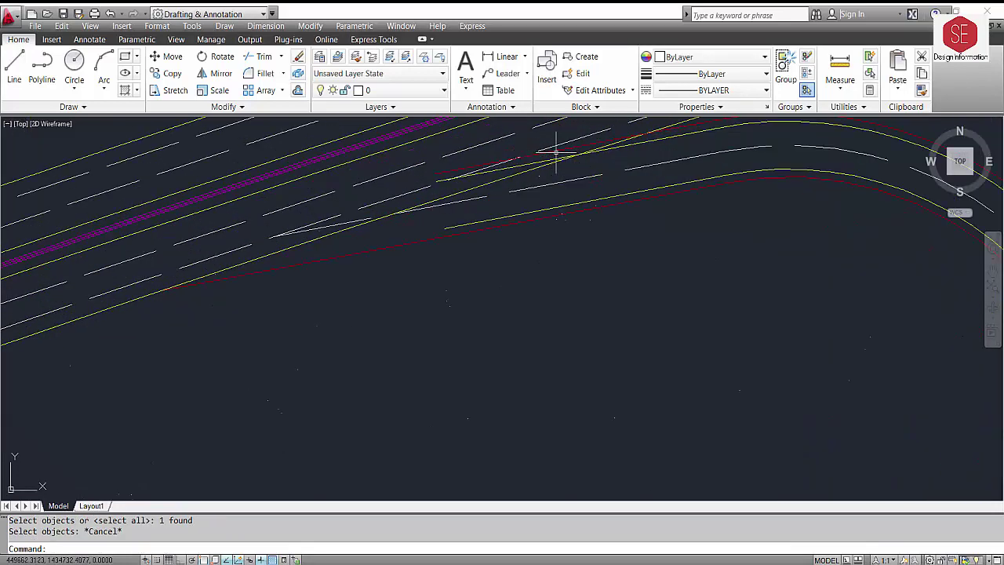
Trim the two yellow edge segments that lie inside the mainline at the merge
middle_click_drag(553, 152, 519, 231)
type("tr")
key("Return")
key("Return")
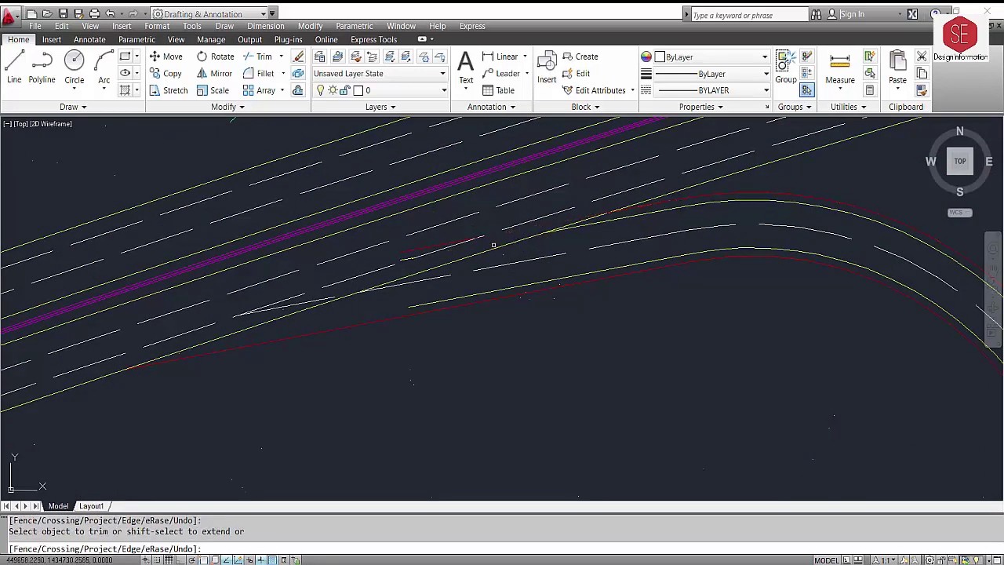
left_click(515, 242)
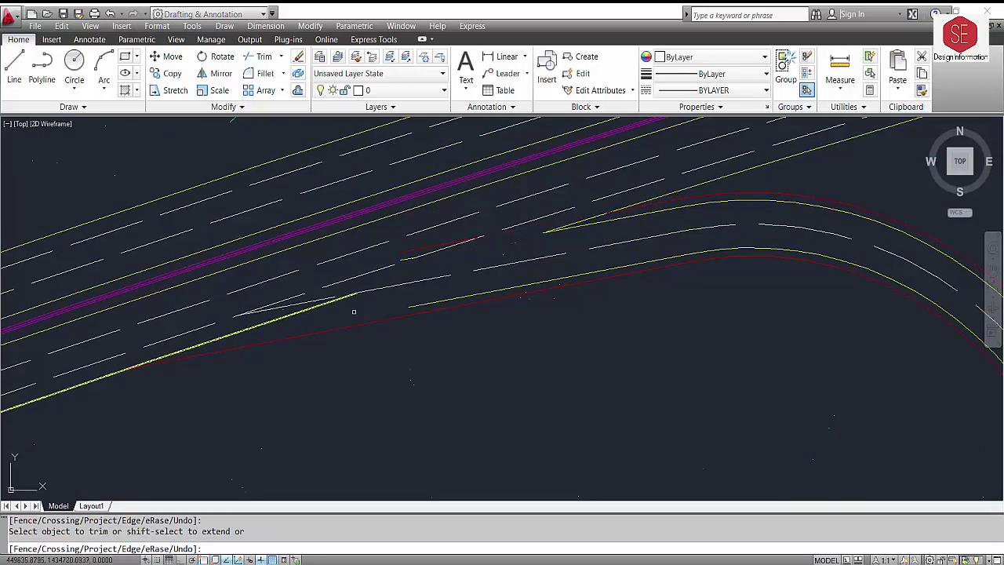
middle_click_drag(272, 319, 468, 296)
left_click(483, 296)
key("Escape")
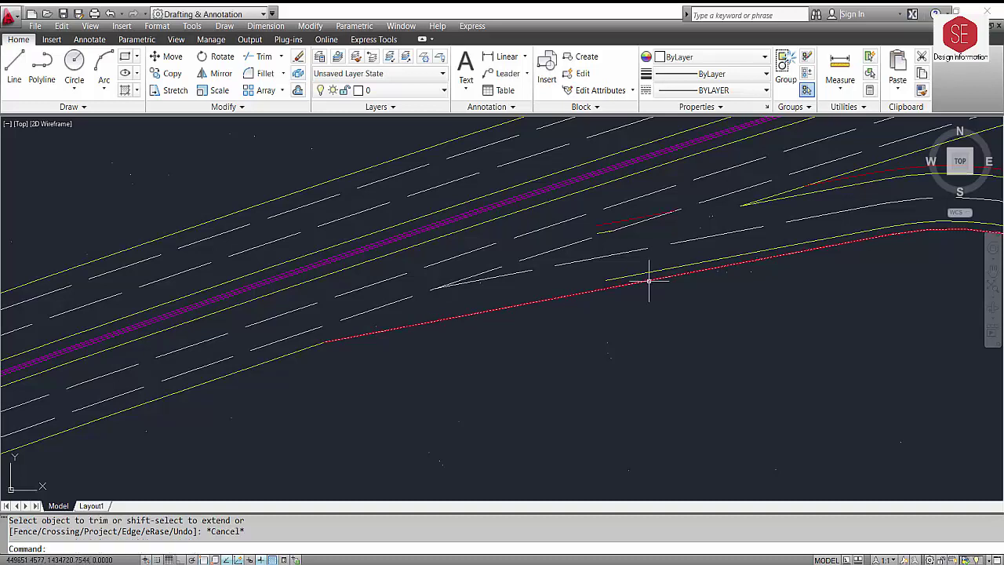
type("ex")
Extend the yellow edge line to the mainline and trim its short stub past the intersection
key("Return")
key("Return")
left_click(627, 277)
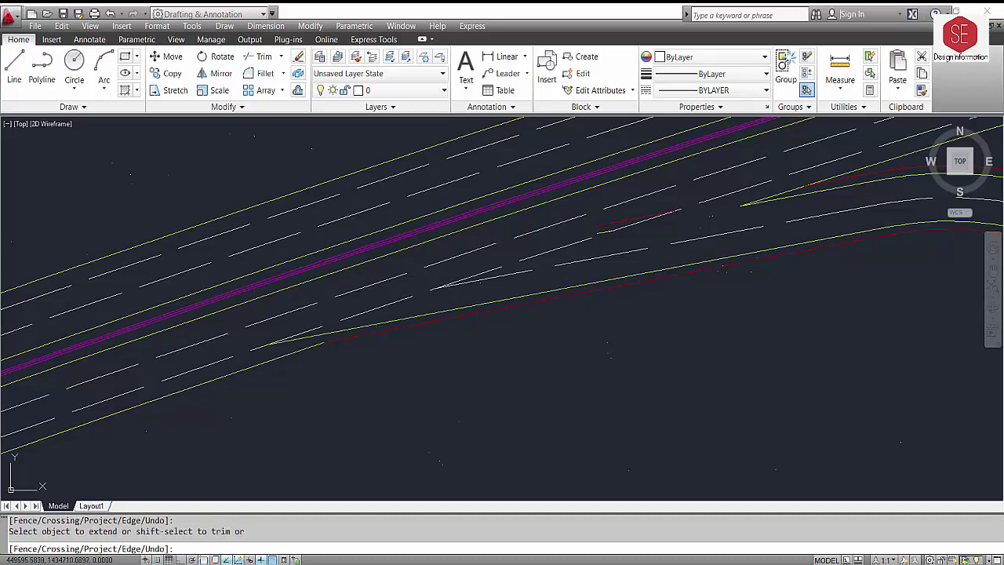
key("Escape")
type("tr")
key("Return")
Erase the stray short red segment at the Loop-1 merge
key("Return")
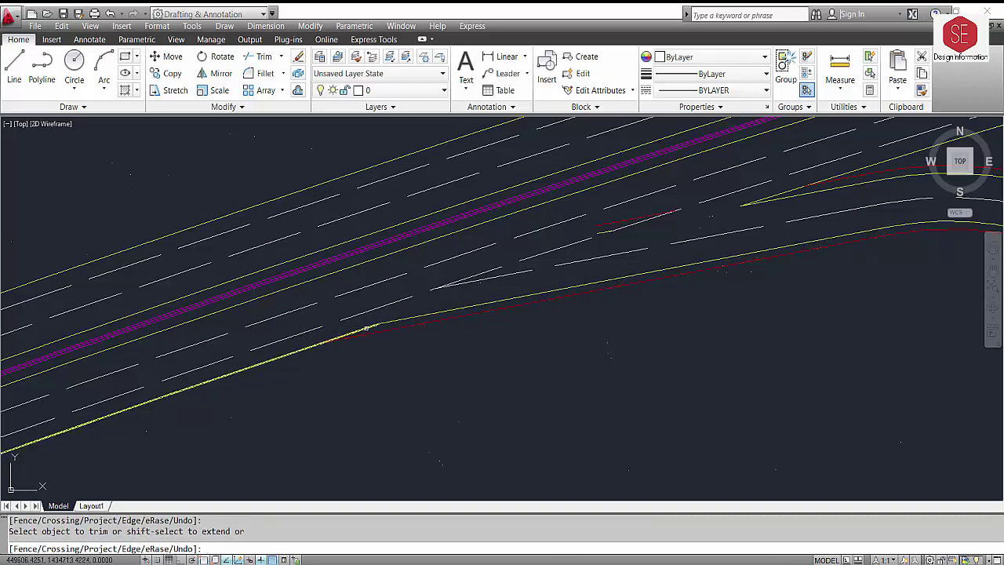
left_click(298, 343)
key("Escape")
left_click(634, 222)
type("e")
key("Return")
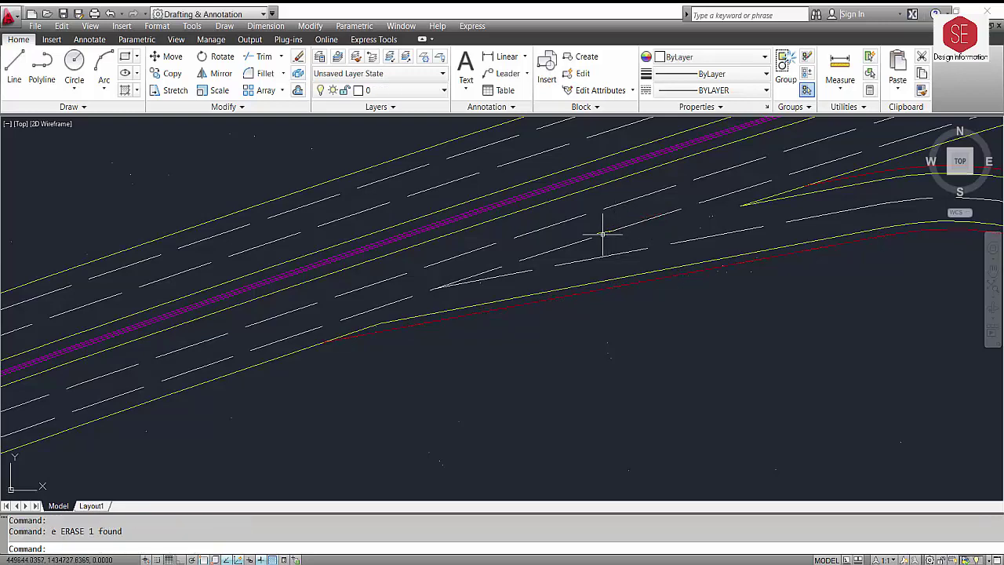
left_click(602, 231)
key("Escape")
scroll(454, 327, "down", 2)
scroll(619, 298, "down", 2)
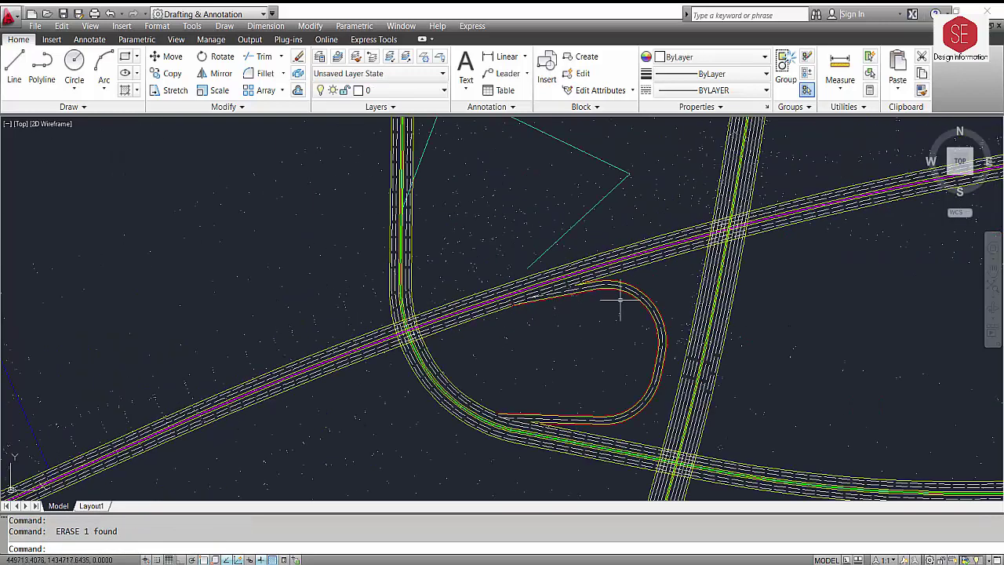
scroll(533, 408, "up", 1)
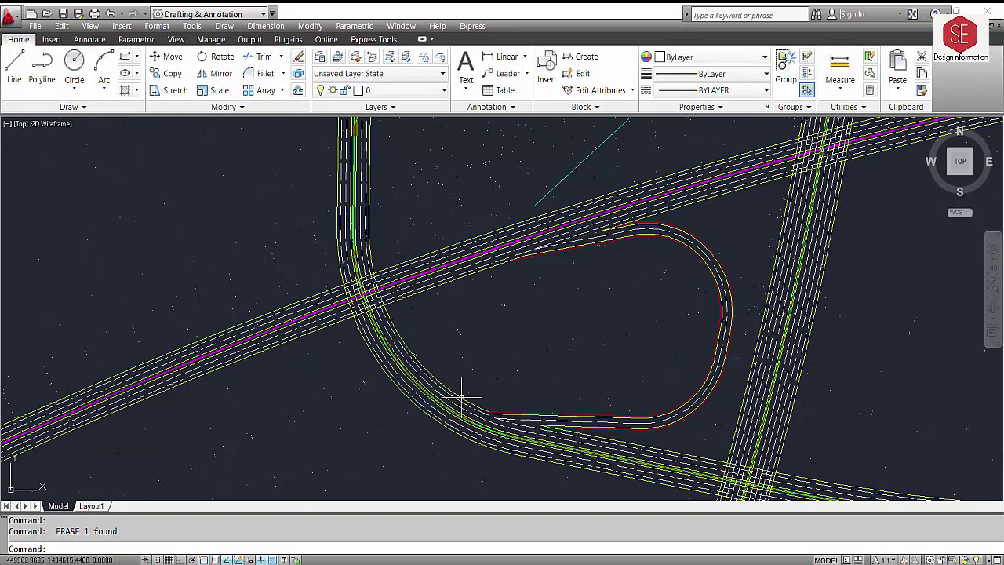
scroll(490, 402, "up", 5)
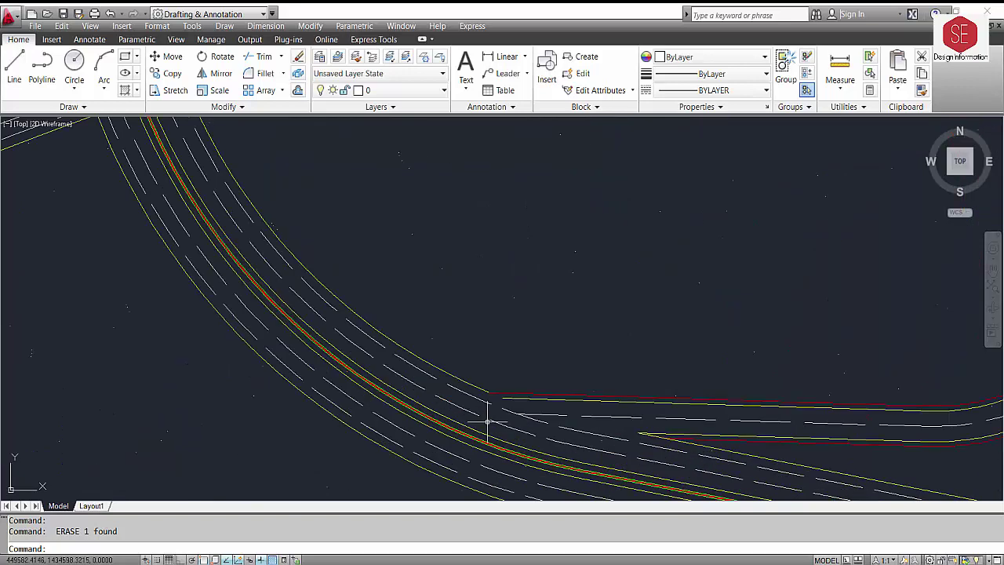
Start a fillet with radius 65 and pick its first line
type("f")
key("Return")
type("r")
key("Return")
type("65")
key("Return")
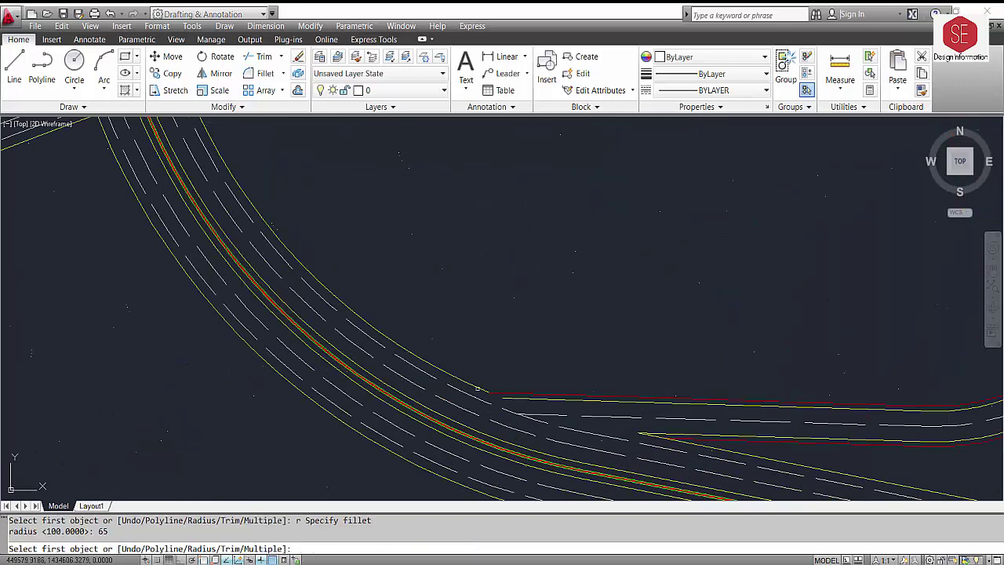
left_click(477, 388)
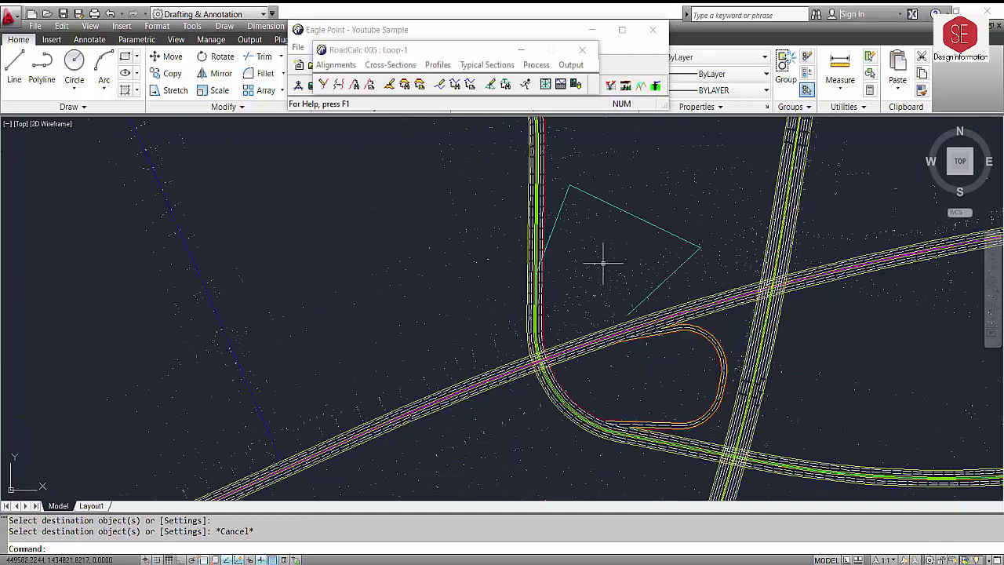
Close the Loop-1 window and load the 006 - Loop-02 sub-project via File > Open
middle_click_drag(621, 202, 503, 249)
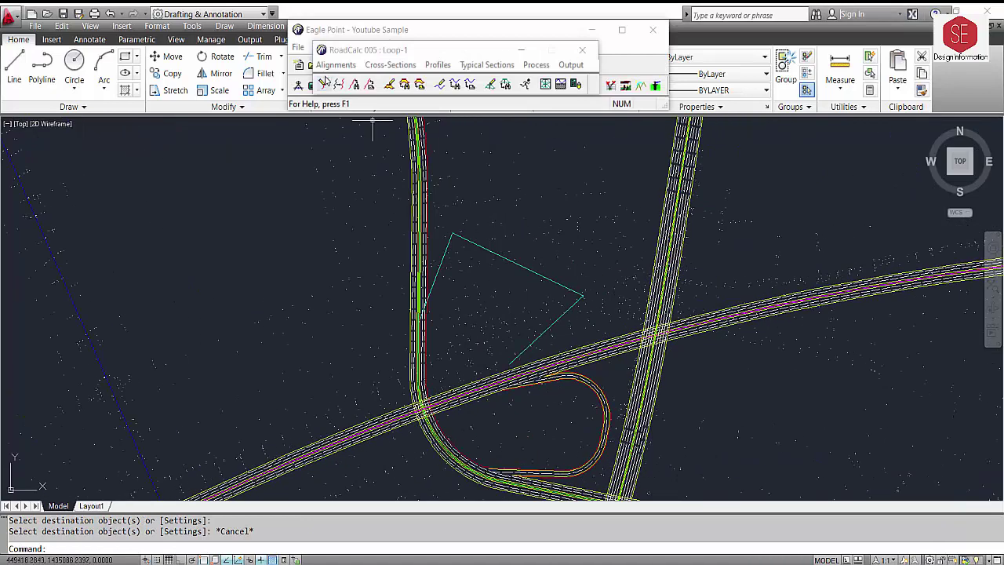
left_click(584, 50)
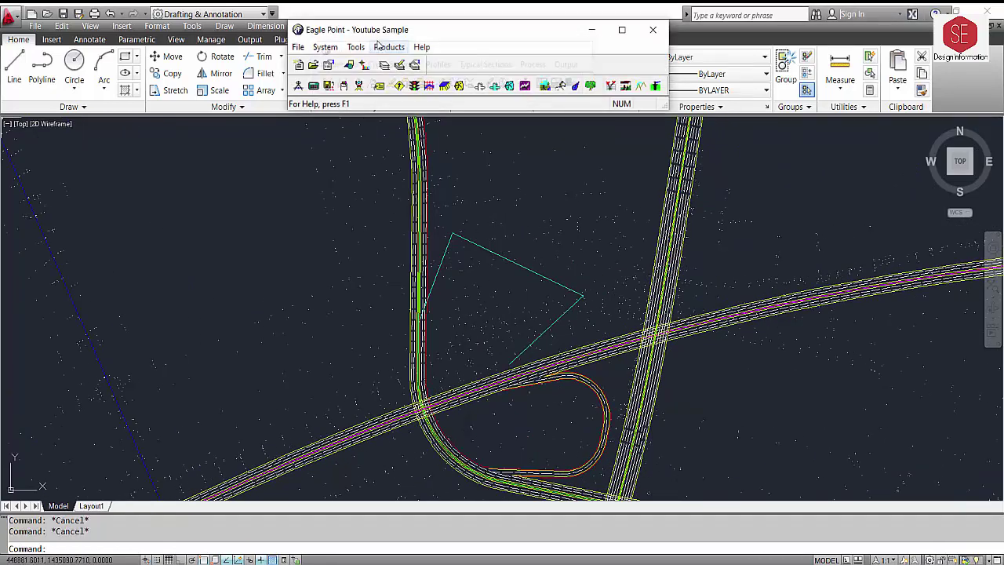
left_click(298, 47)
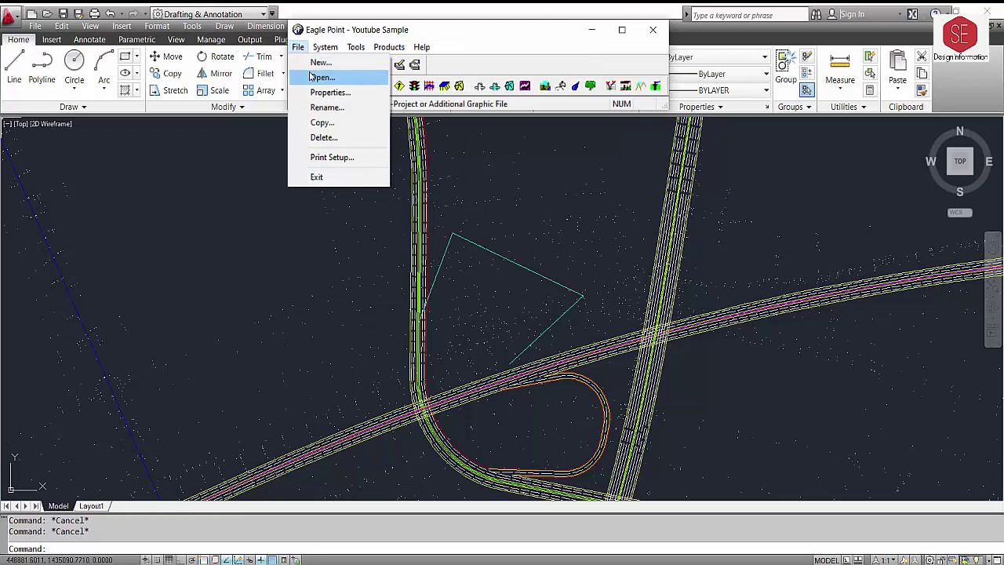
left_click(322, 77)
left_click(374, 295)
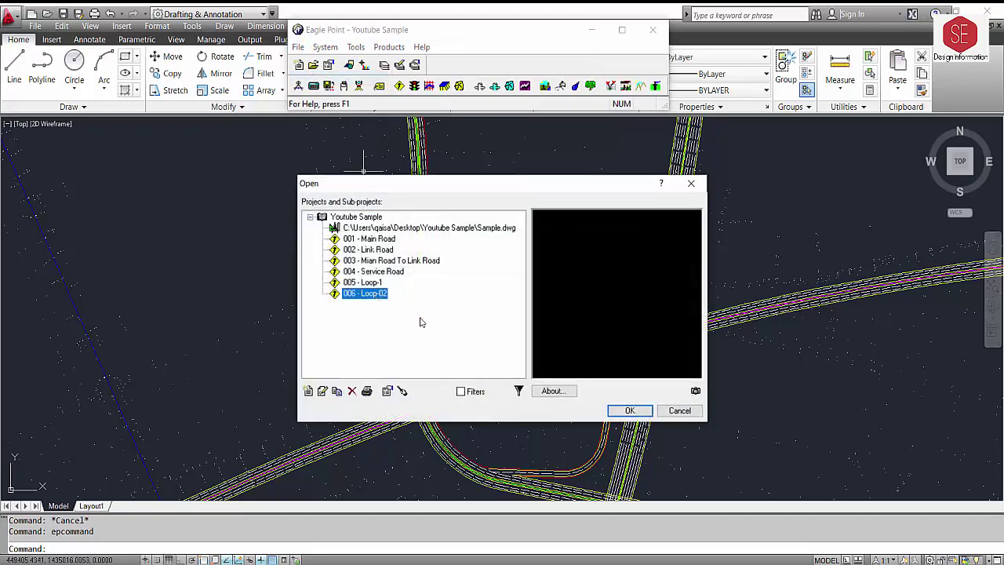
left_click(628, 410)
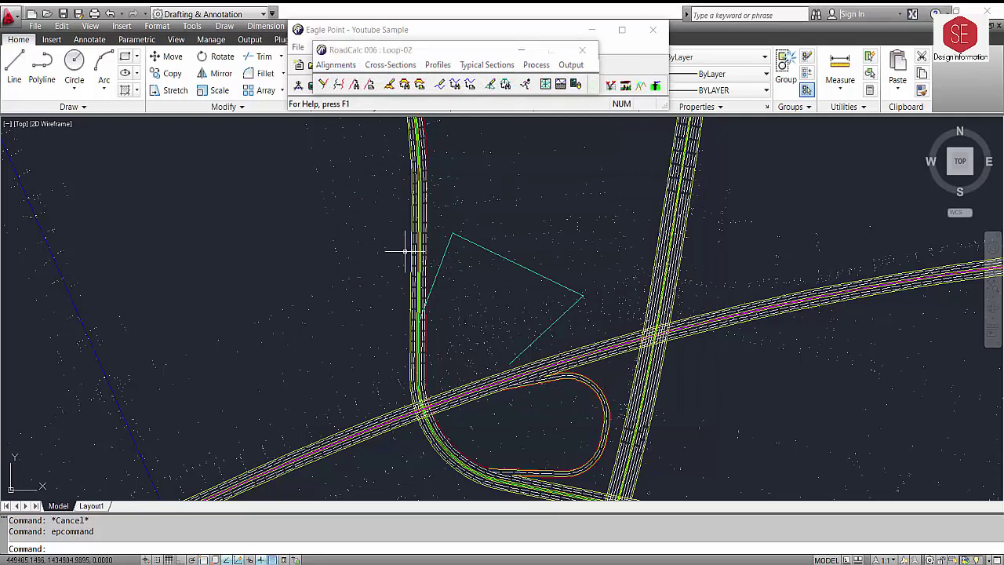
Stretch the teal polyline's end vertices onto the loop road and mainline edge, with snaps off
scroll(421, 361, "up", 3)
scroll(425, 235, "up", 2)
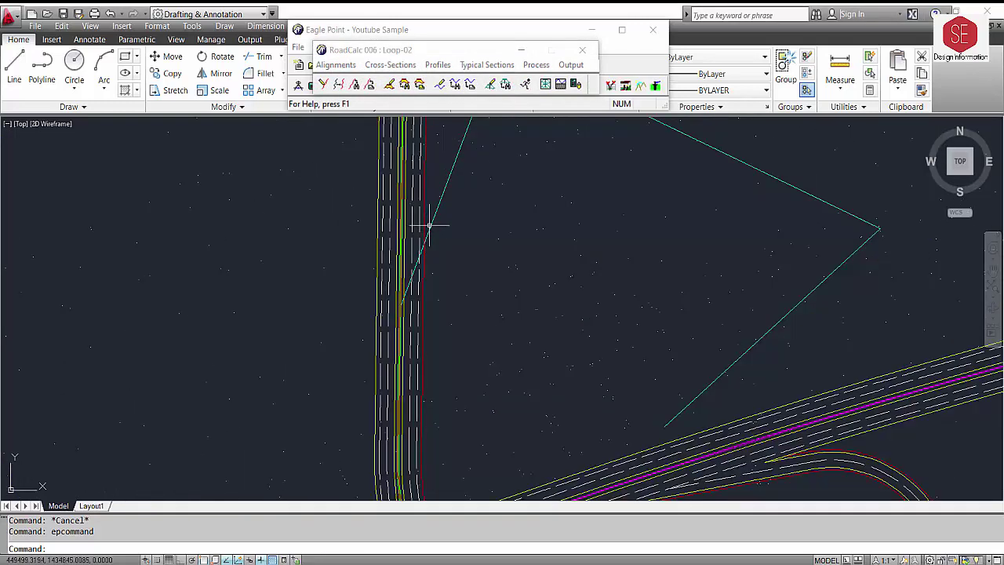
left_click(427, 225)
left_click(401, 304)
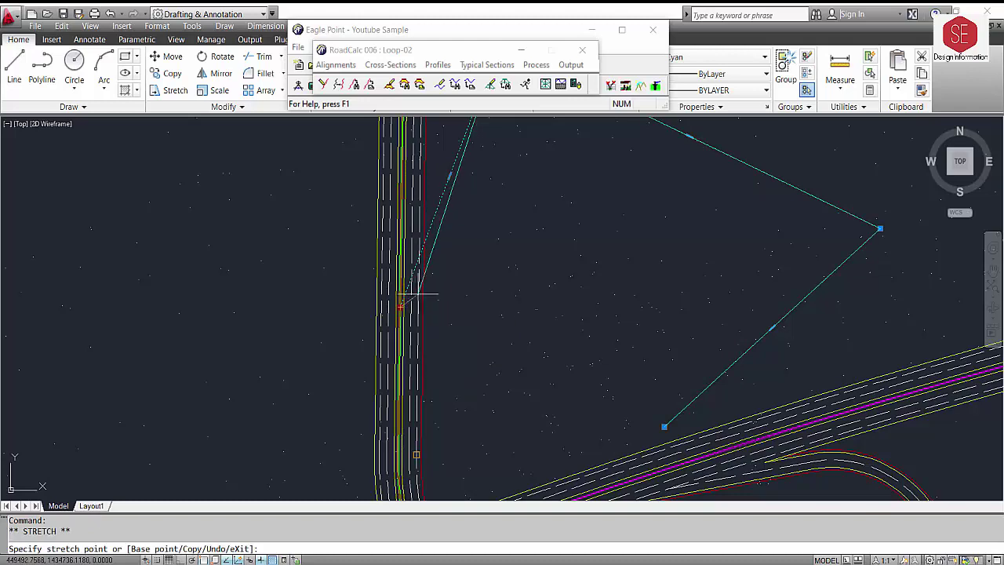
key("F3")
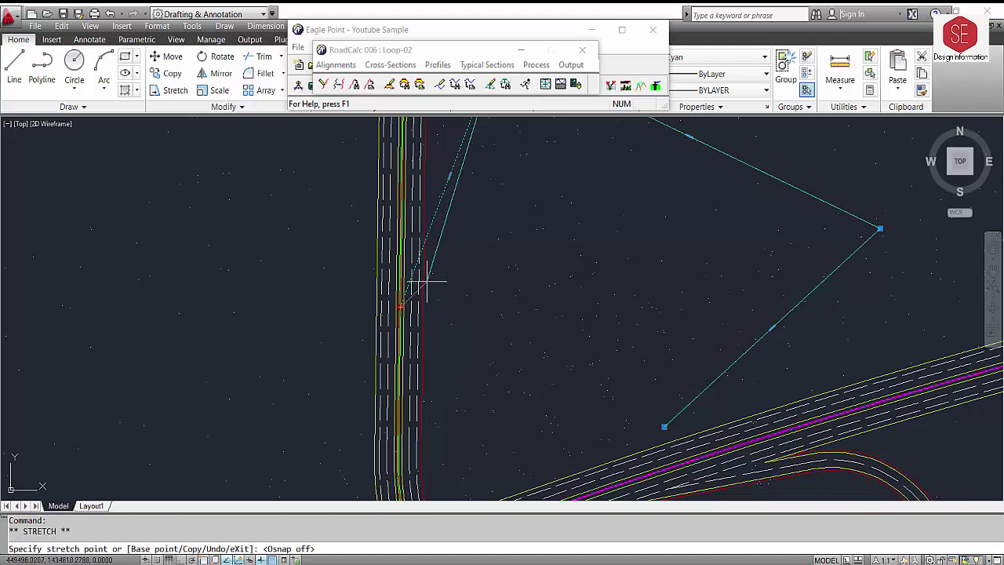
left_click(421, 279)
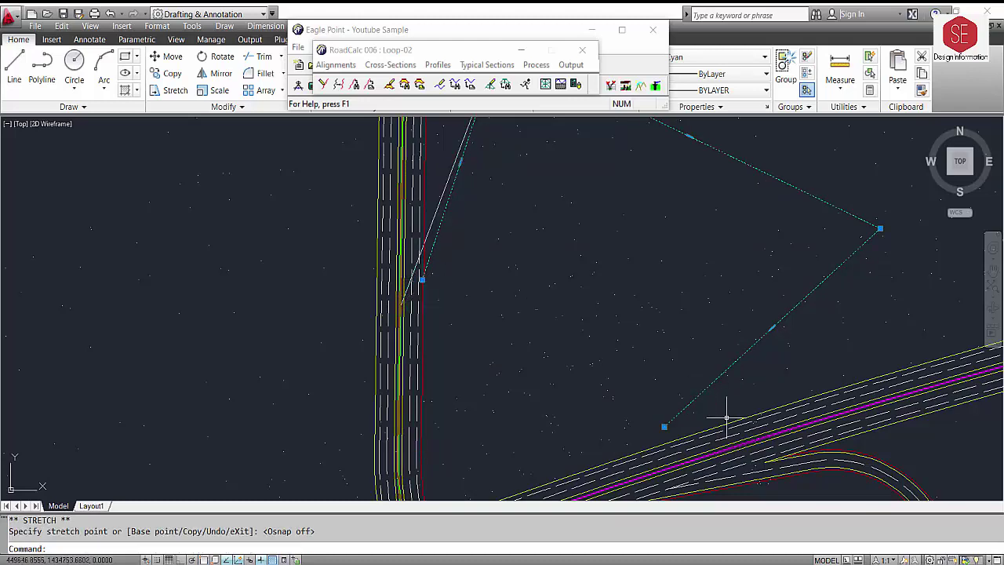
left_click(664, 426)
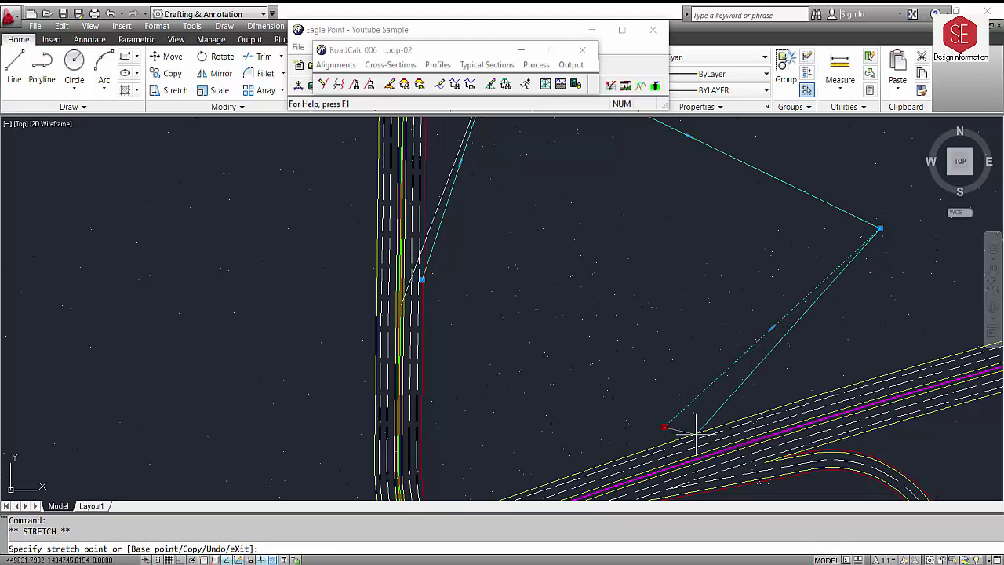
left_click(695, 433)
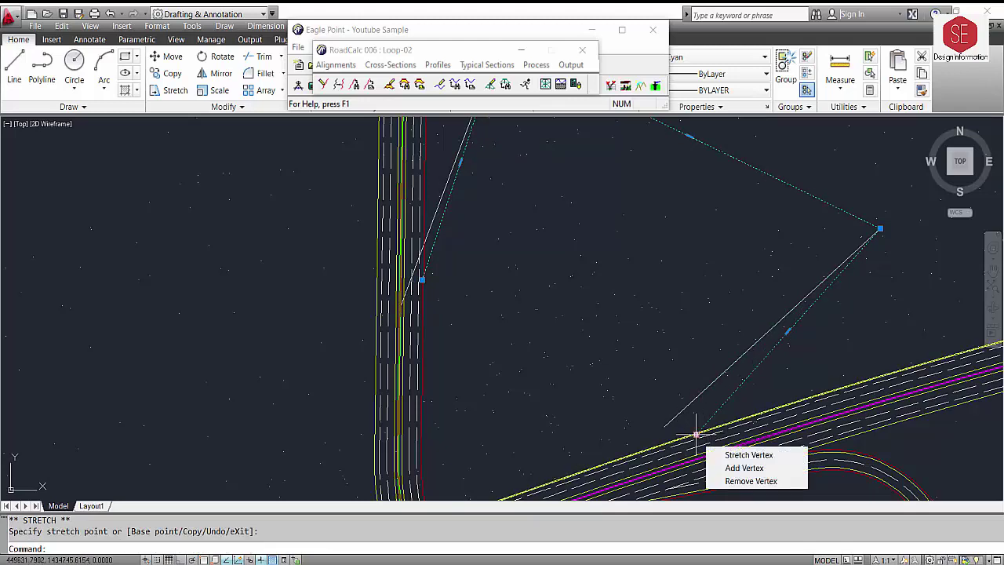
key("Escape")
Erase the leftover white polyline
left_click(708, 385)
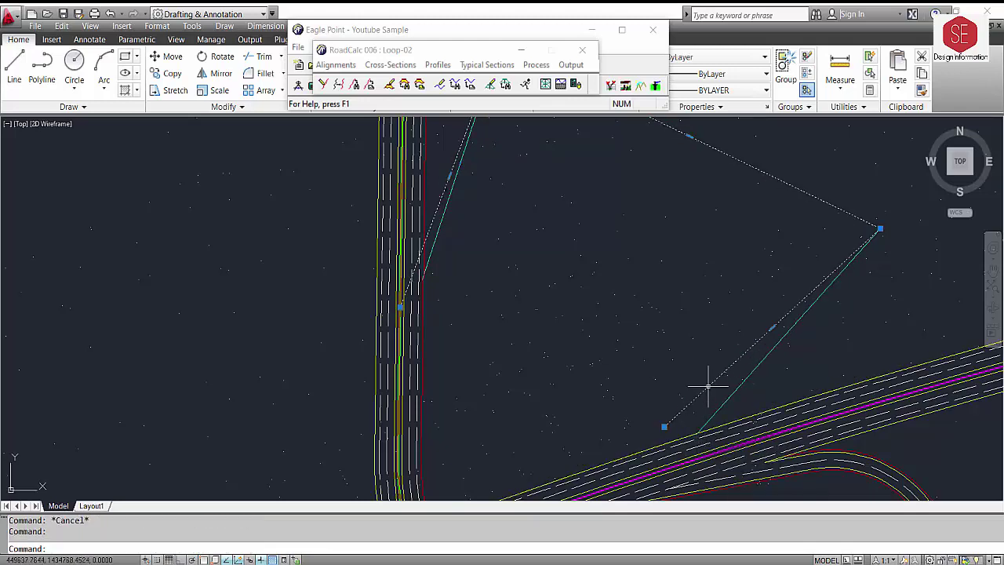
type("e")
key("Return")
type("e")
key("Escape")
scroll(690, 384, "down", 2)
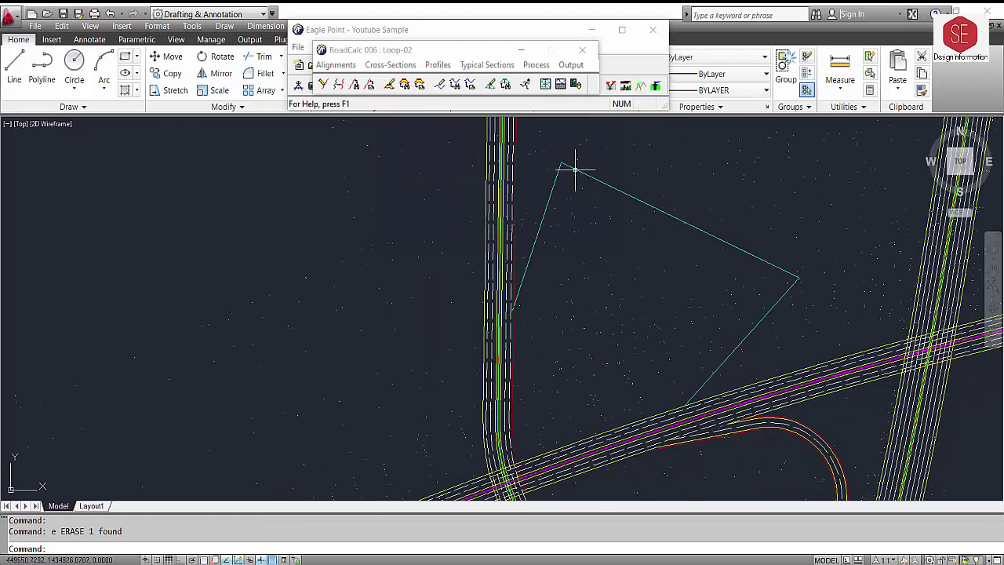
Convert the teal polyline into the Loop-02 centerline alignment with Convert Objects to Alignment
left_click(337, 65)
left_click(345, 110)
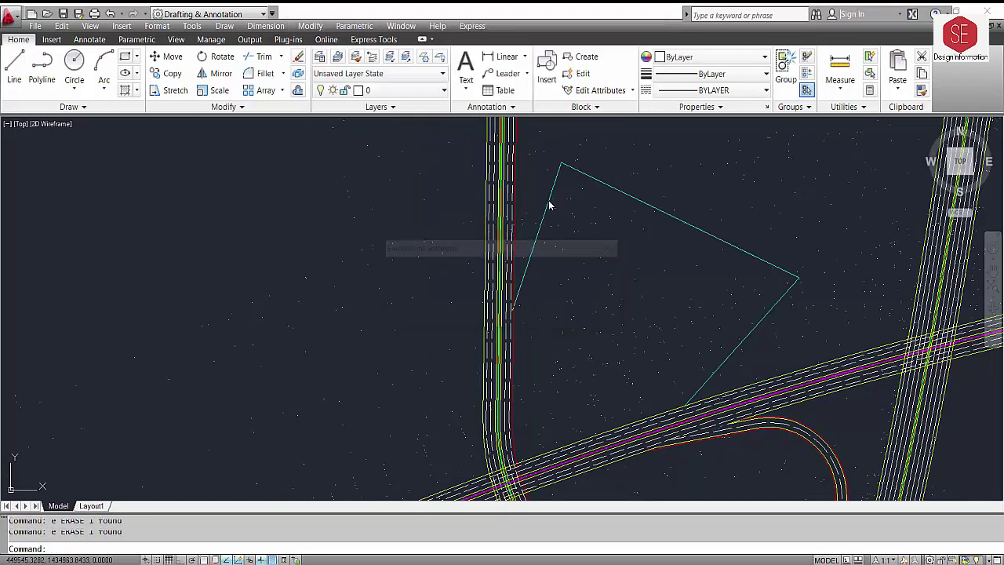
left_click(548, 201)
key("Return")
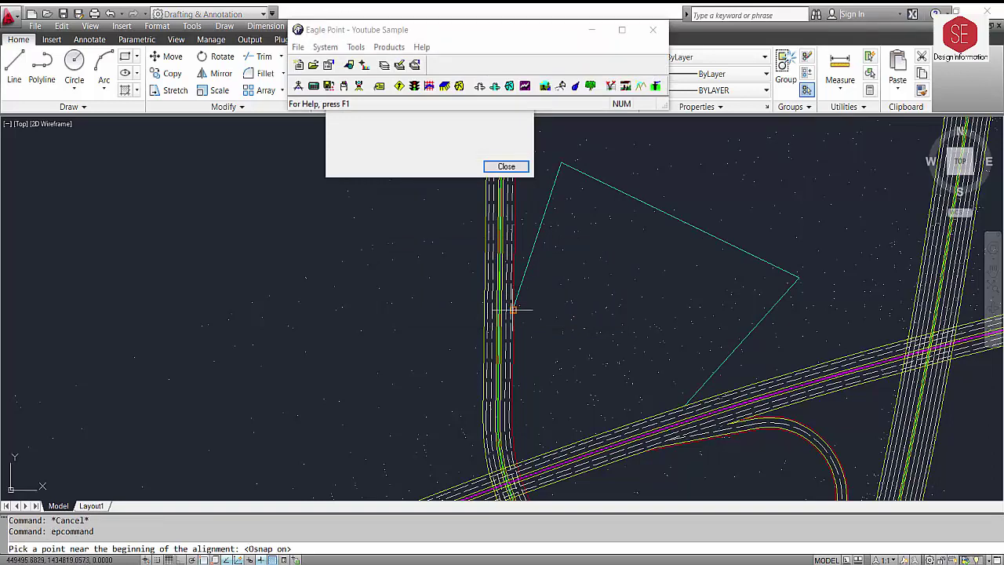
left_click(514, 309)
left_click(452, 165)
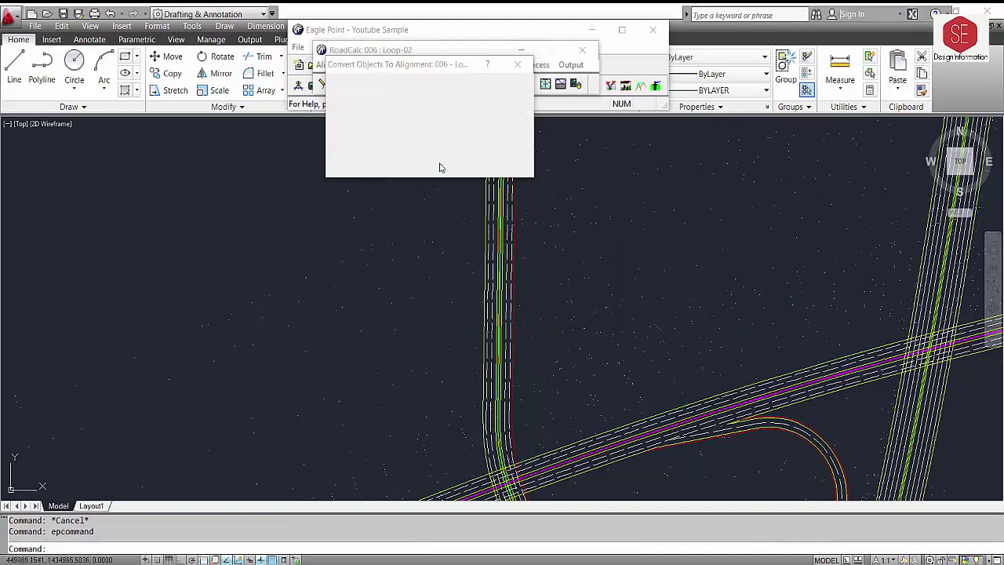
Bring up Alignments > Edit Data and move its window aside
left_click(325, 69)
left_click(341, 80)
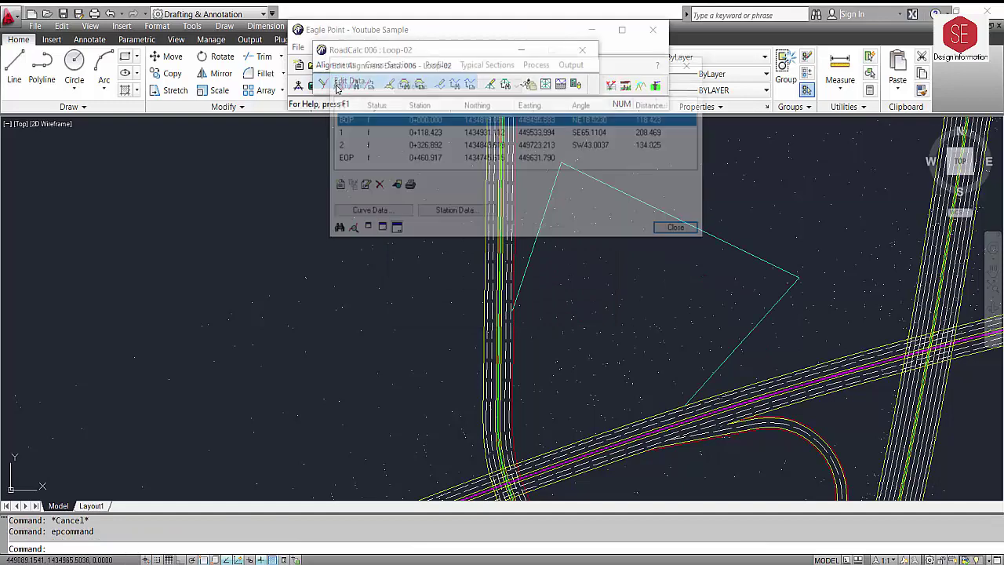
left_click_drag(507, 64, 309, 67)
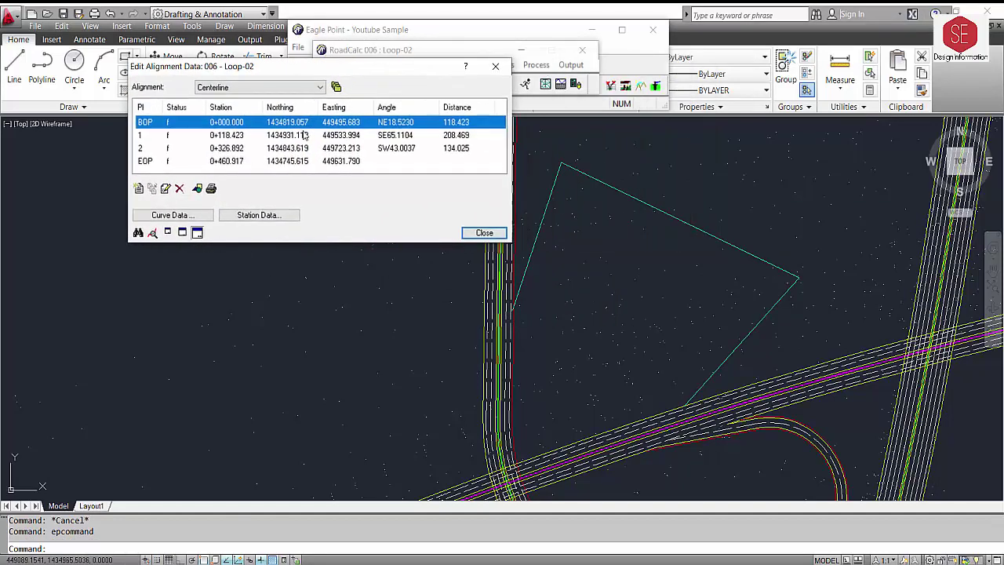
Enter radius 55 for the PI 1 and PI 2 curves
left_click(194, 215)
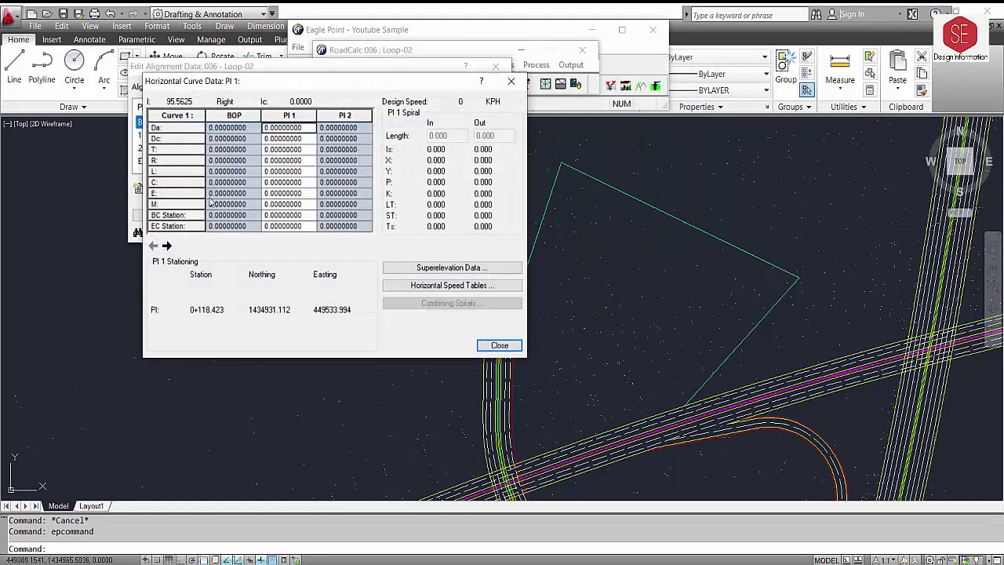
left_click(291, 152)
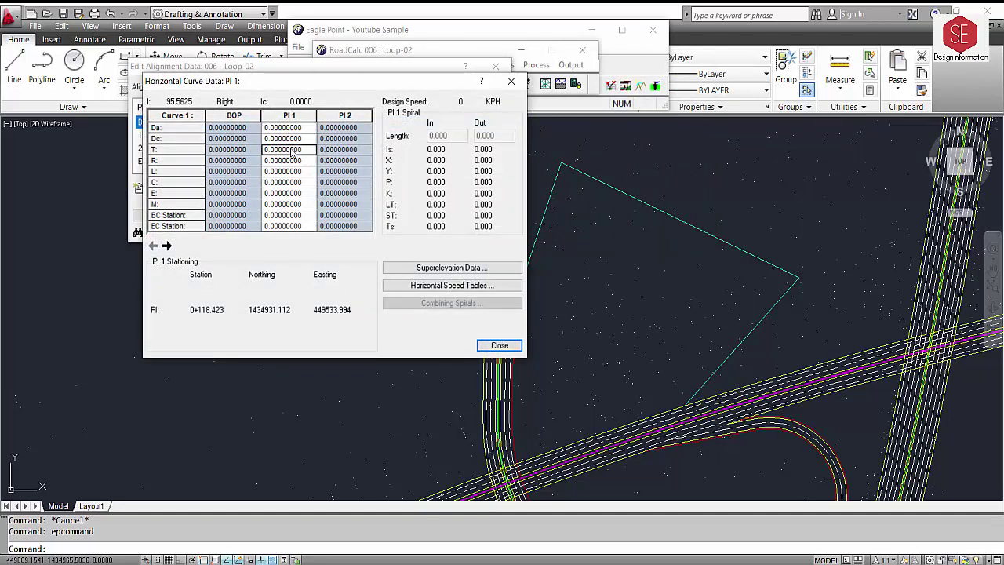
left_click(313, 161)
left_click_drag(406, 90, 353, 92)
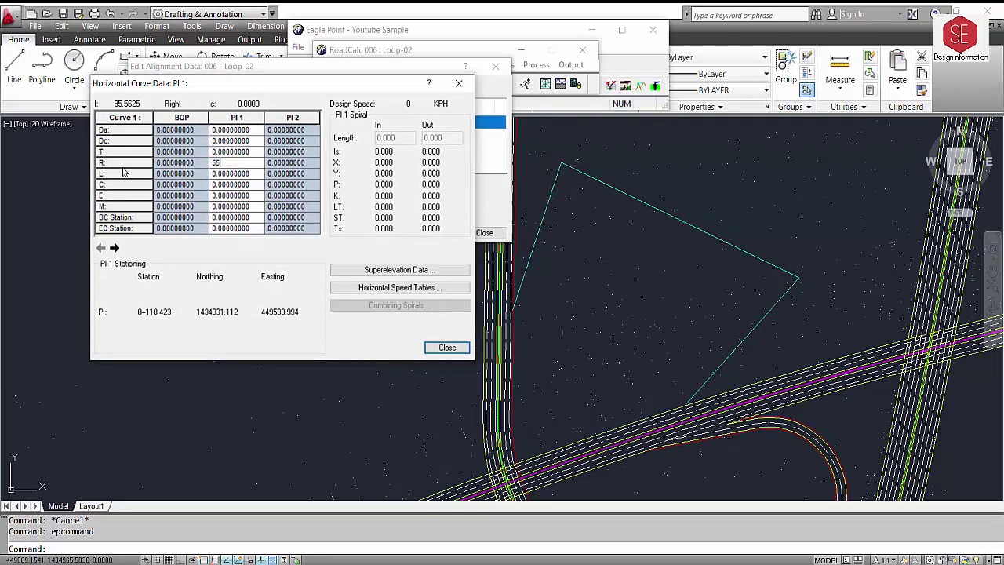
left_click(235, 186)
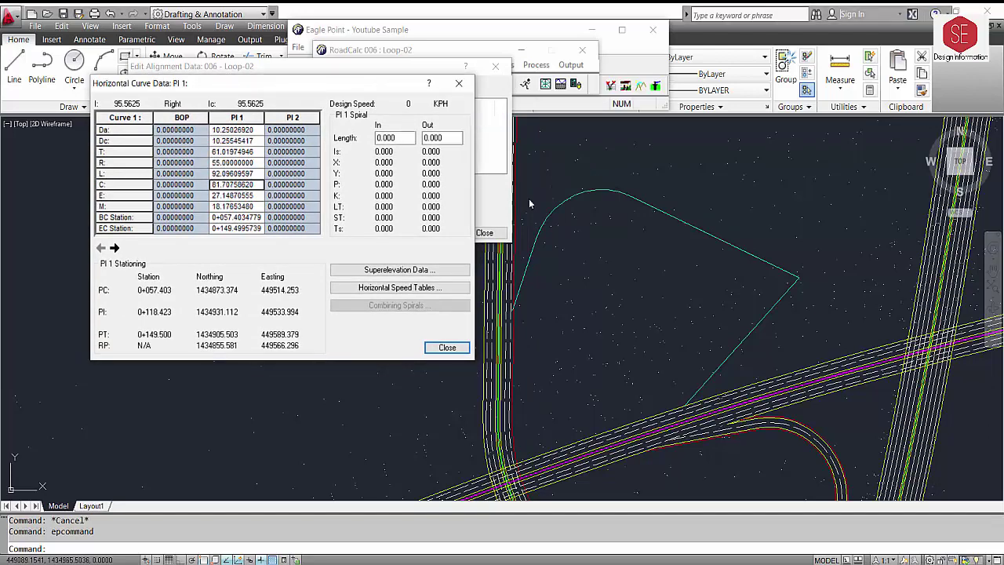
left_click(114, 248)
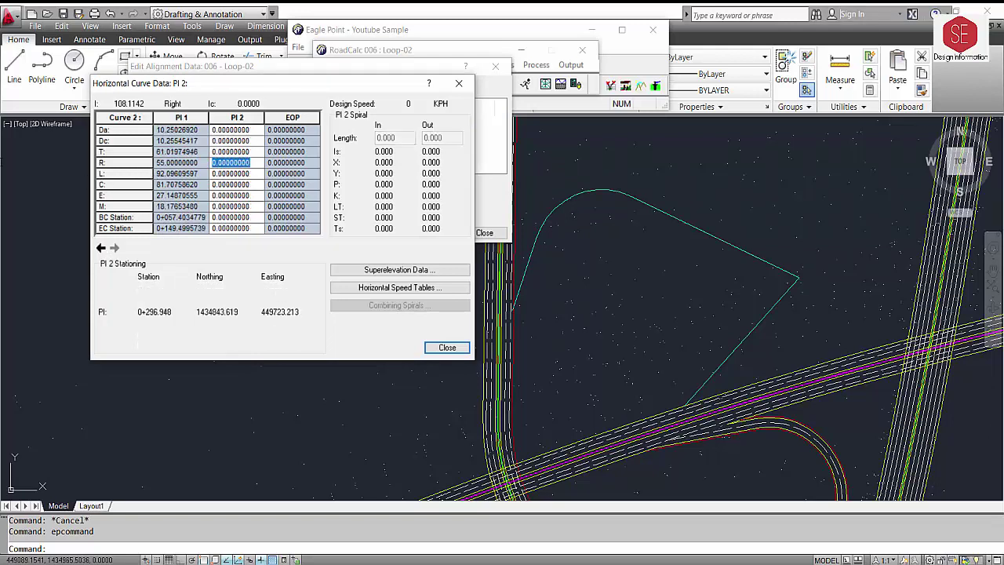
left_click(237, 162)
type("55")
left_click(228, 185)
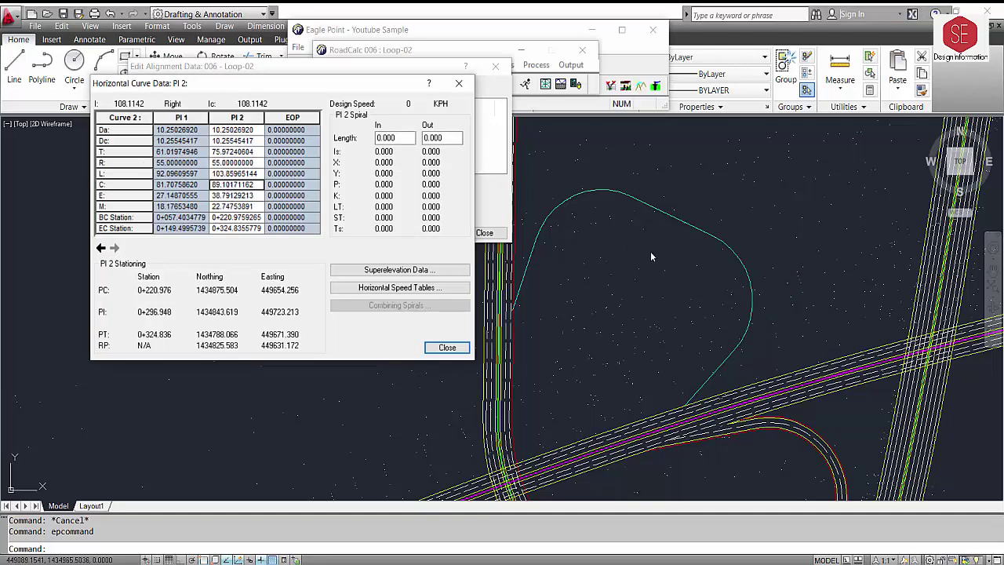
Change the PI 2 and PI 1 curve radii to 75
scroll(690, 273, "down", 2)
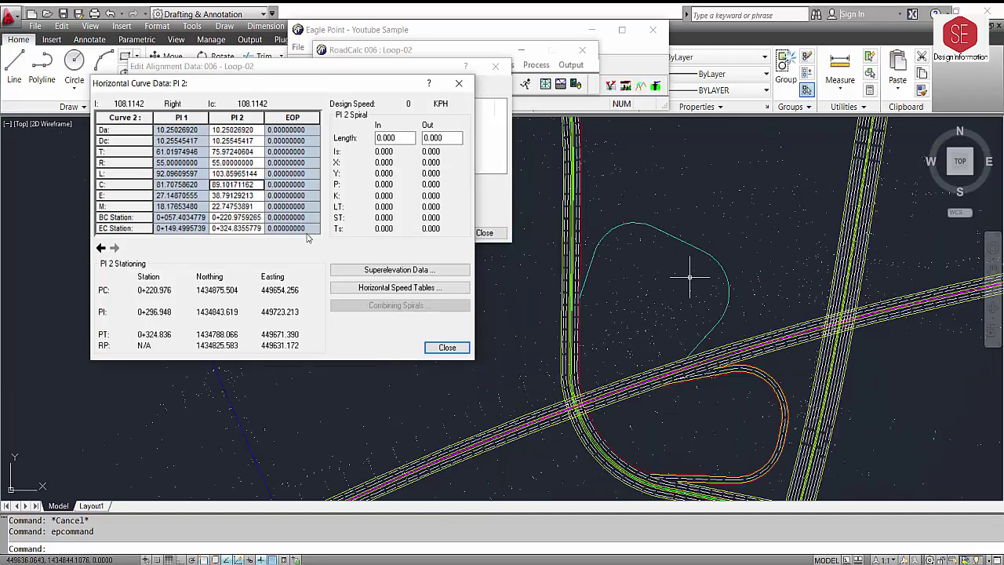
left_click(230, 162)
left_click_drag(262, 162, 110, 162)
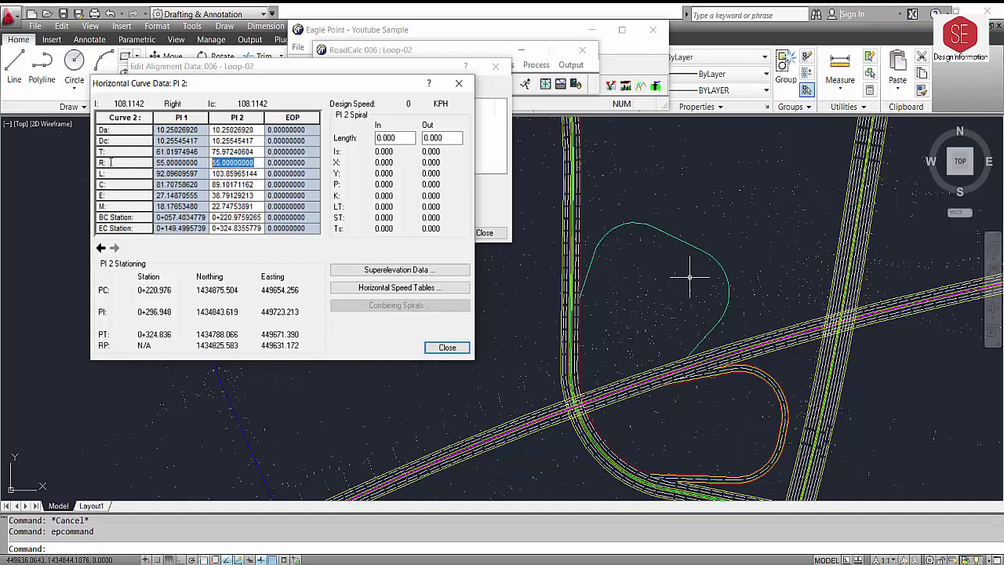
type("75")
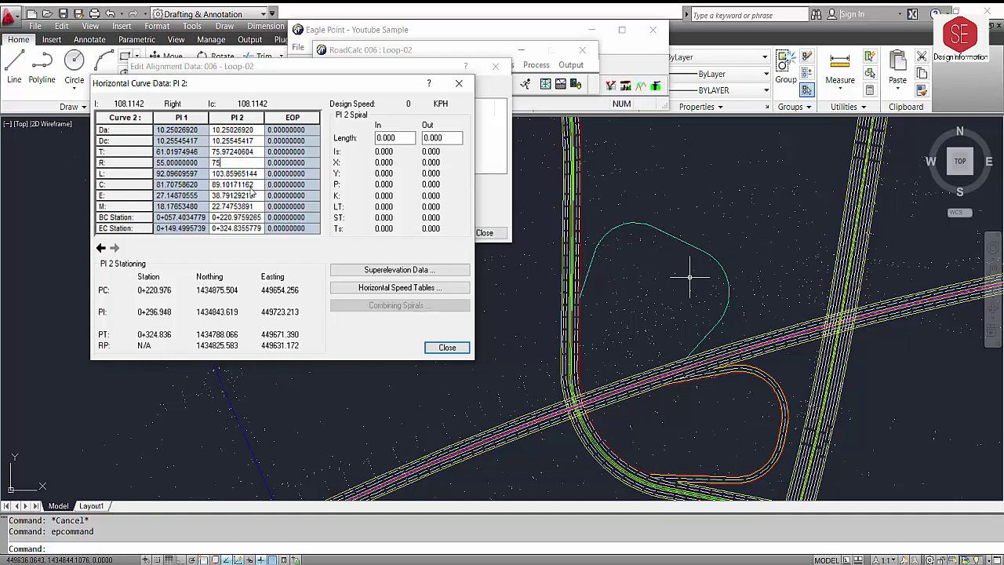
left_click(251, 188)
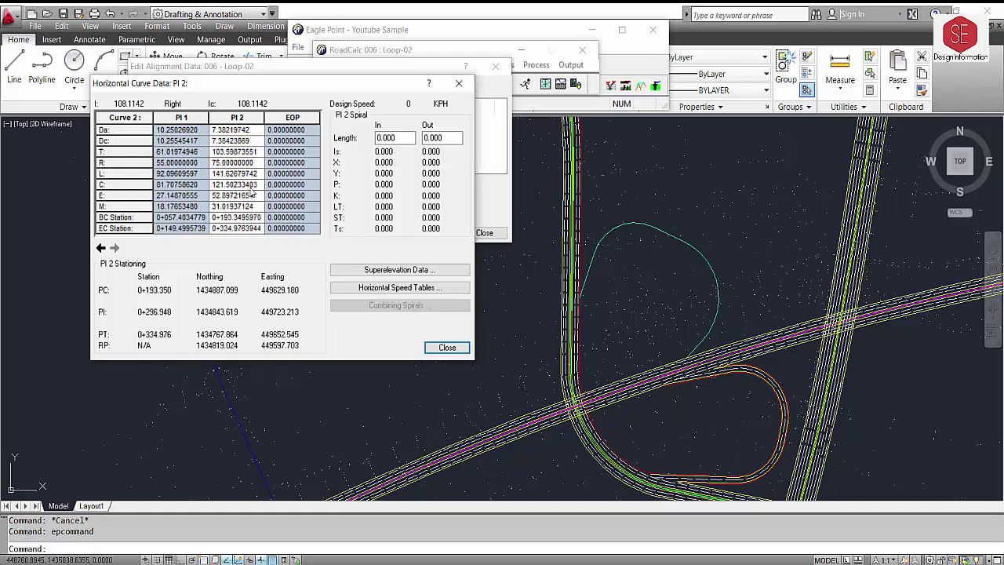
left_click(101, 247)
double_click(249, 162)
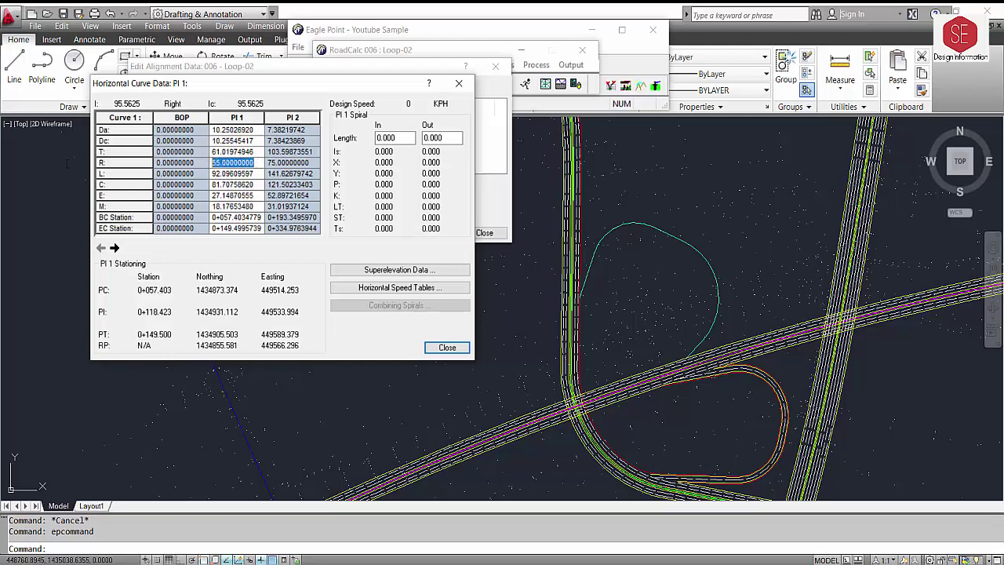
type("75")
left_click(67, 163)
left_click(137, 171)
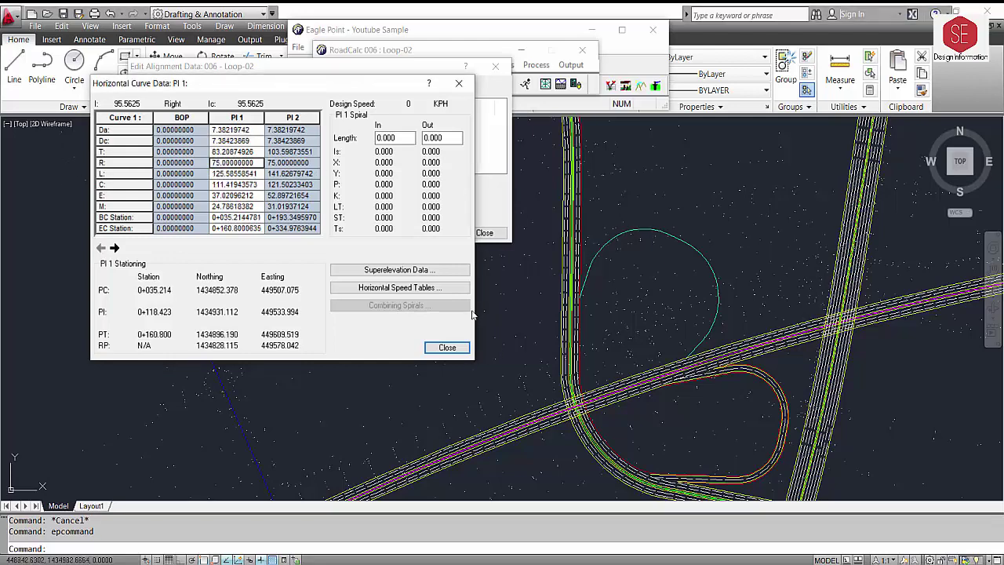
Undo the last command with U and bring up the Horizontal Speed Tables
left_click(703, 359)
type("u")
key("Return")
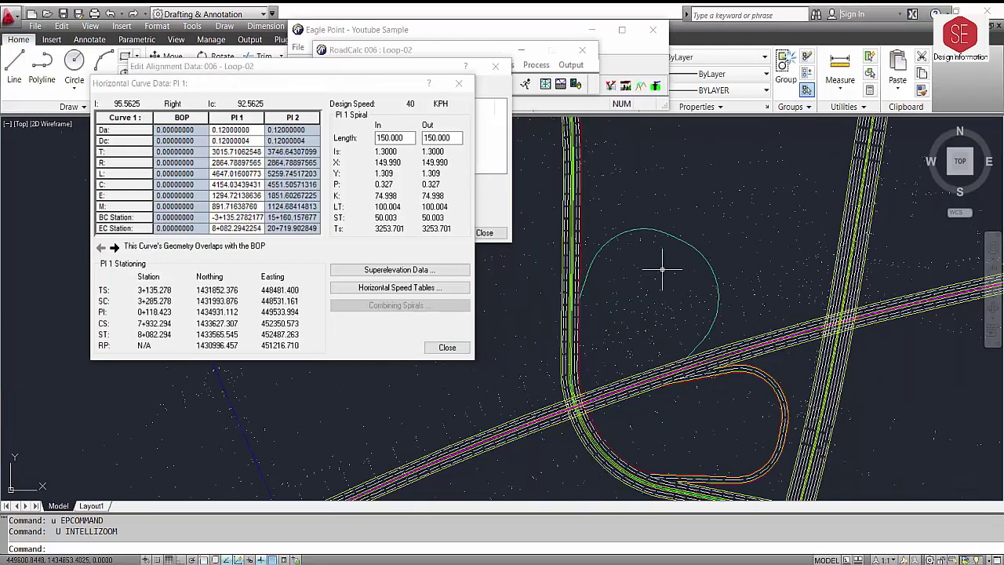
left_click(418, 287)
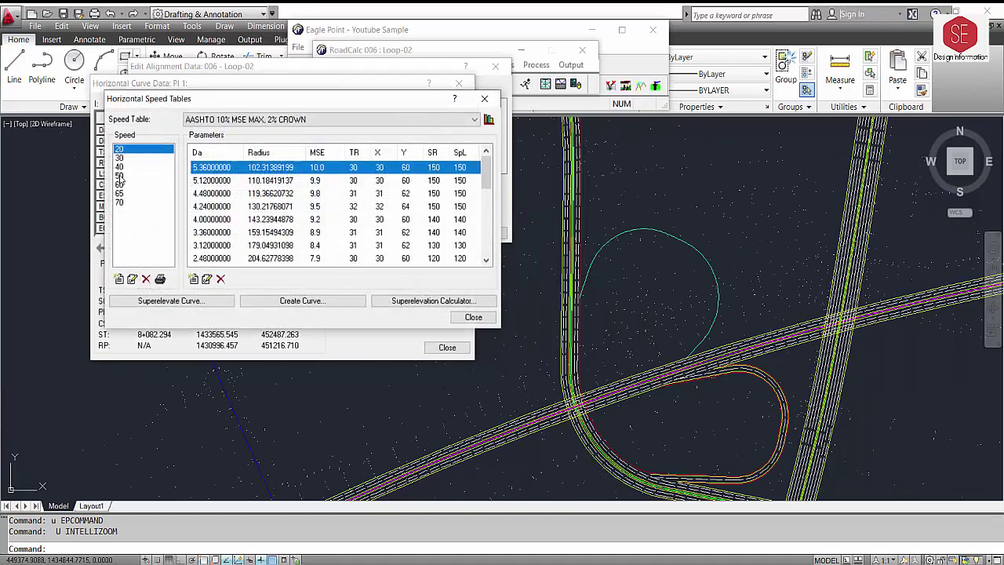
Review the speed table values for 50 and the 0.06 row's speed parameters
left_click(119, 176)
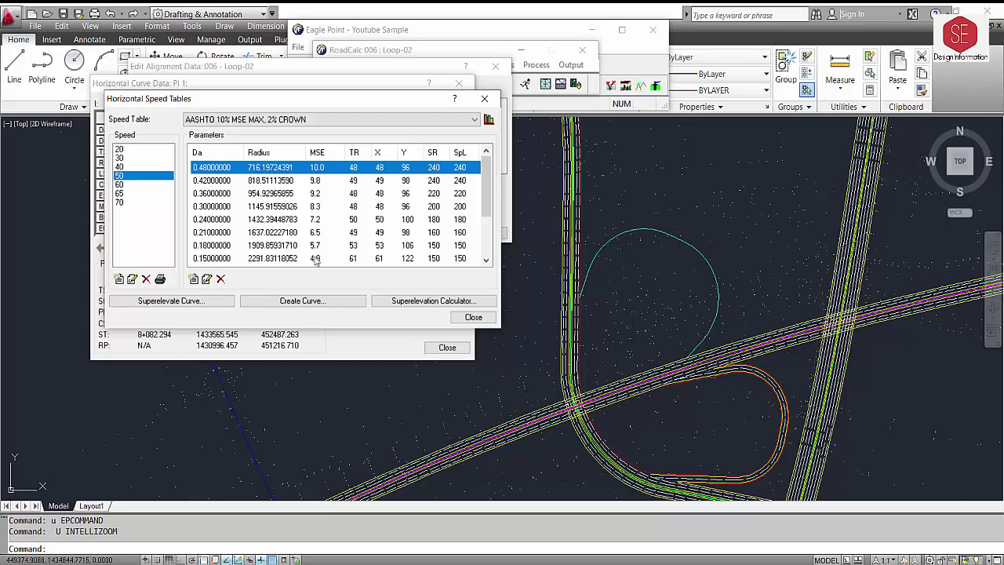
scroll(316, 263, "down", 1)
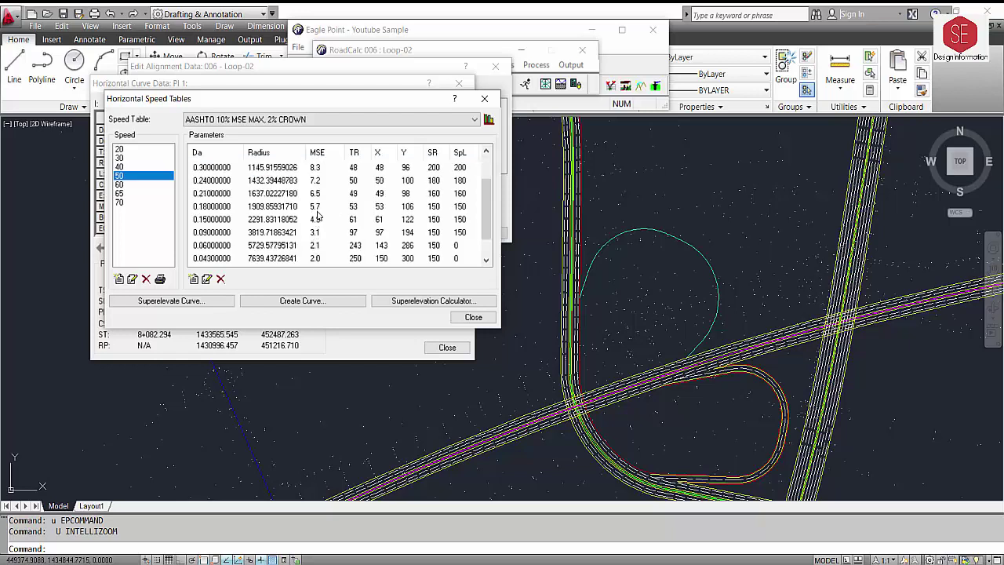
double_click(313, 247)
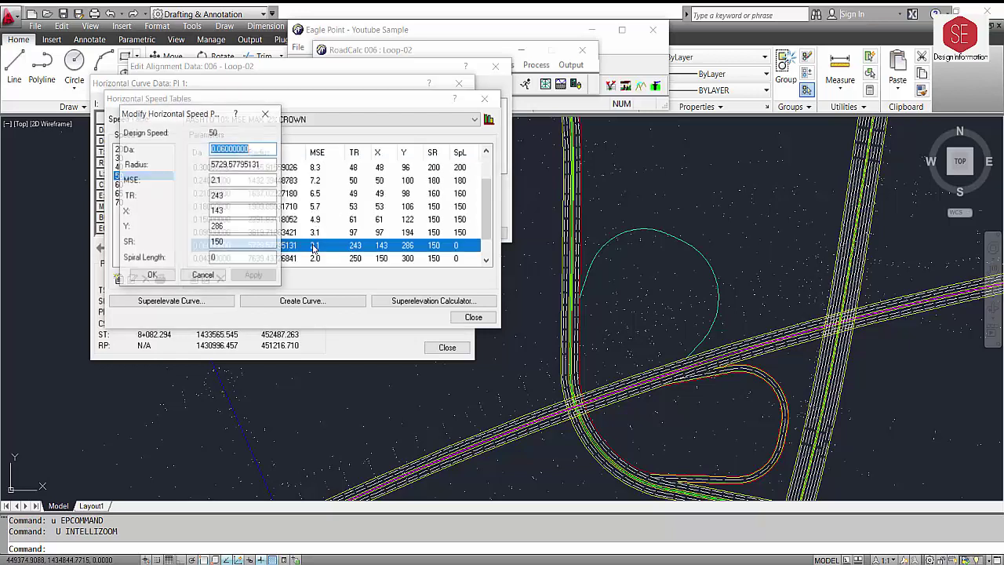
left_click(168, 276)
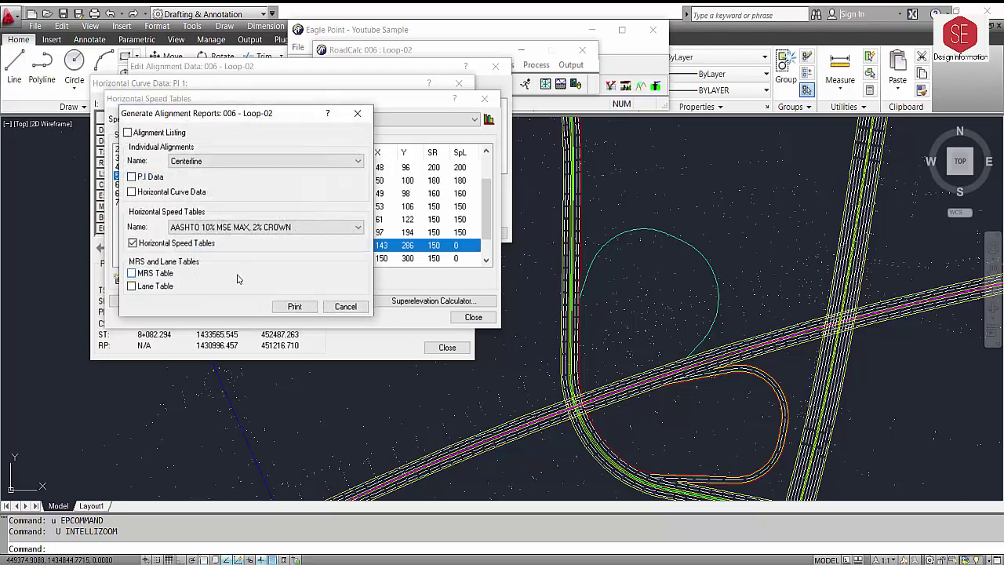
left_click(348, 304)
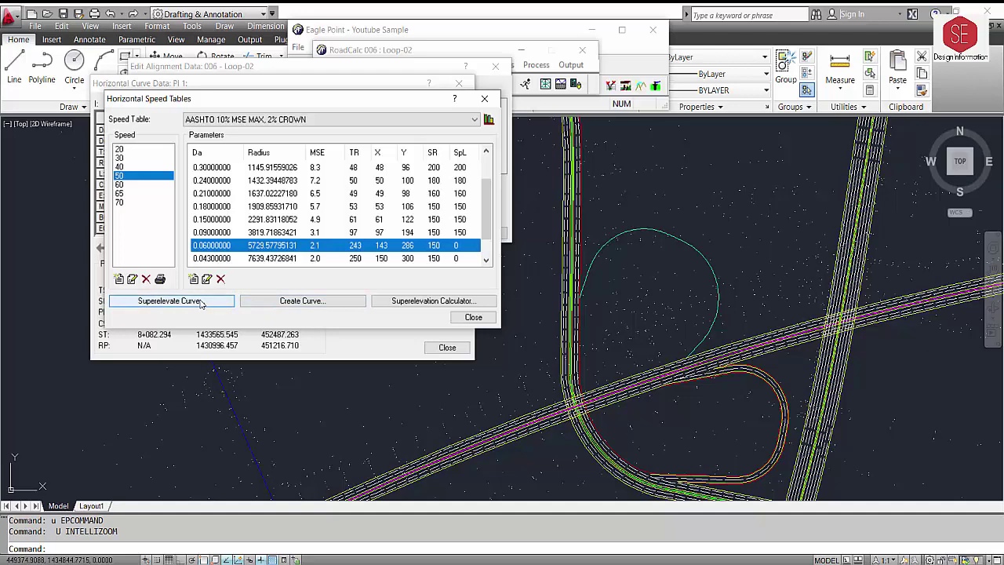
Run the superelevation calculator on the curve values and dismiss the below-normal-crown message
left_click(334, 302)
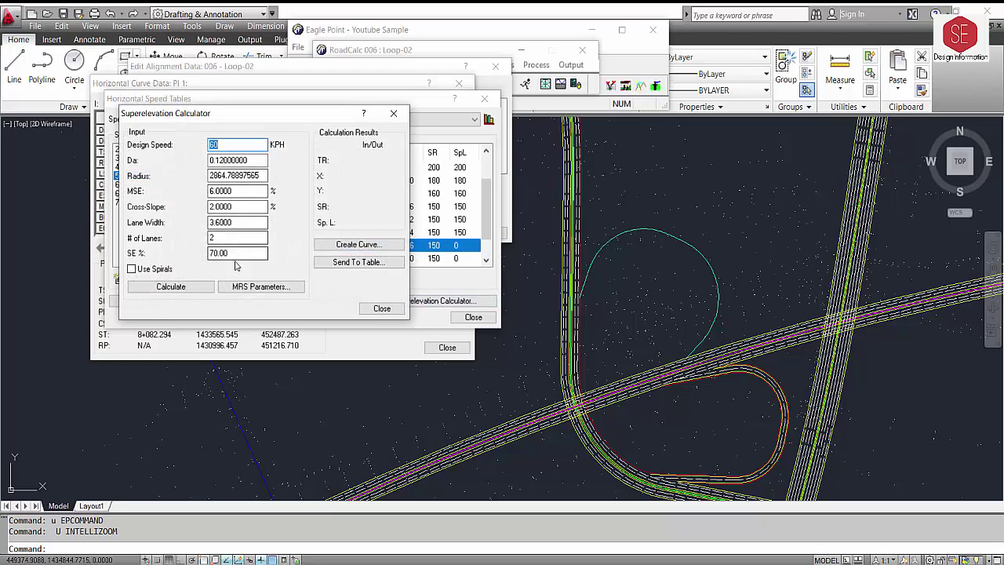
left_click(171, 287)
left_click(350, 242)
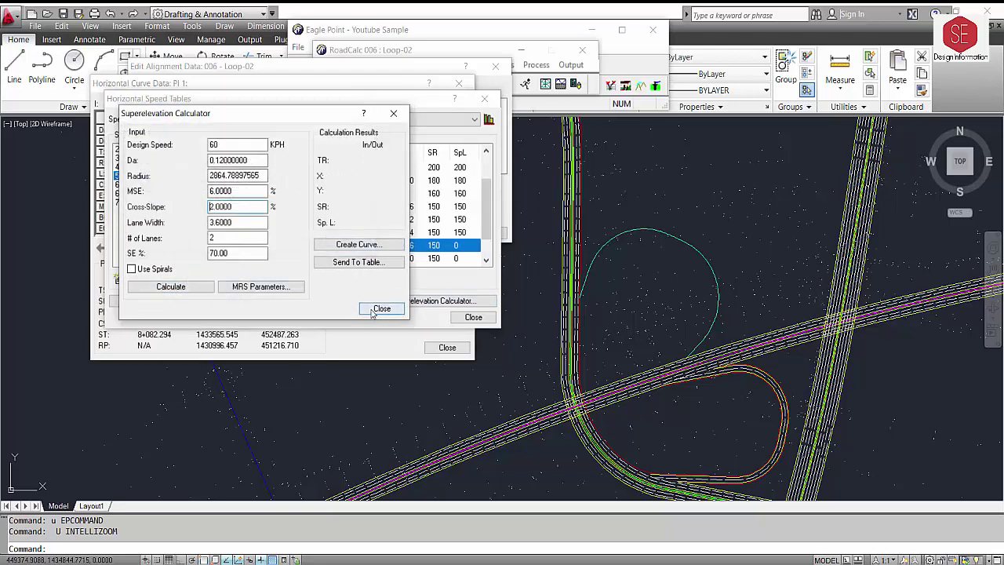
left_click(381, 308)
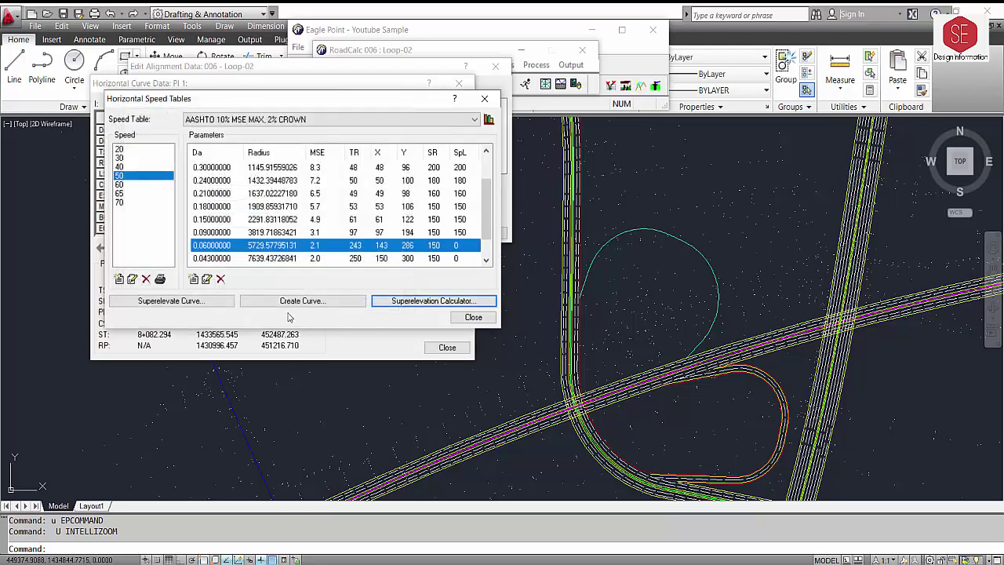
Superelevate both PI curves, overwriting the existing superelevation data
left_click(195, 302)
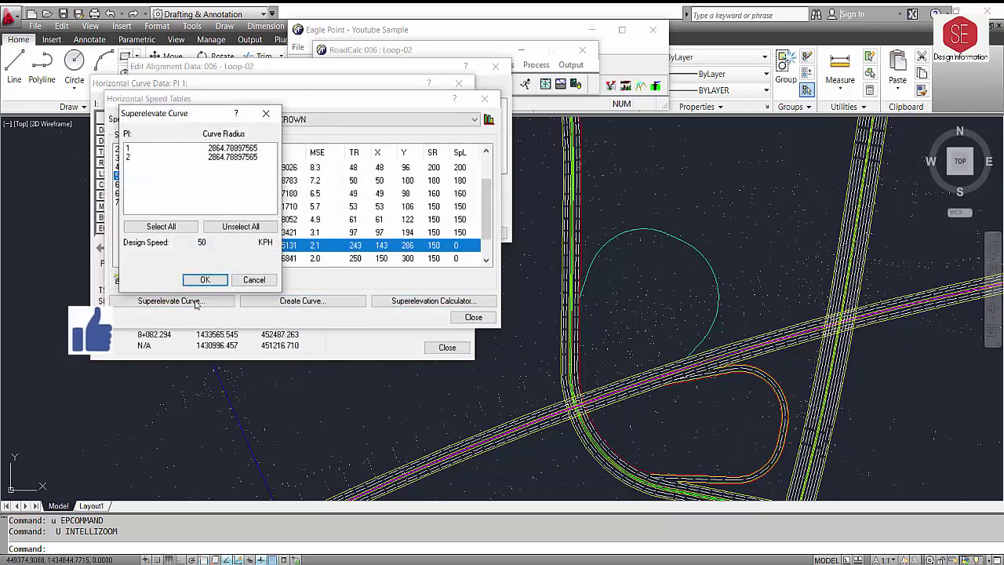
left_click(156, 229)
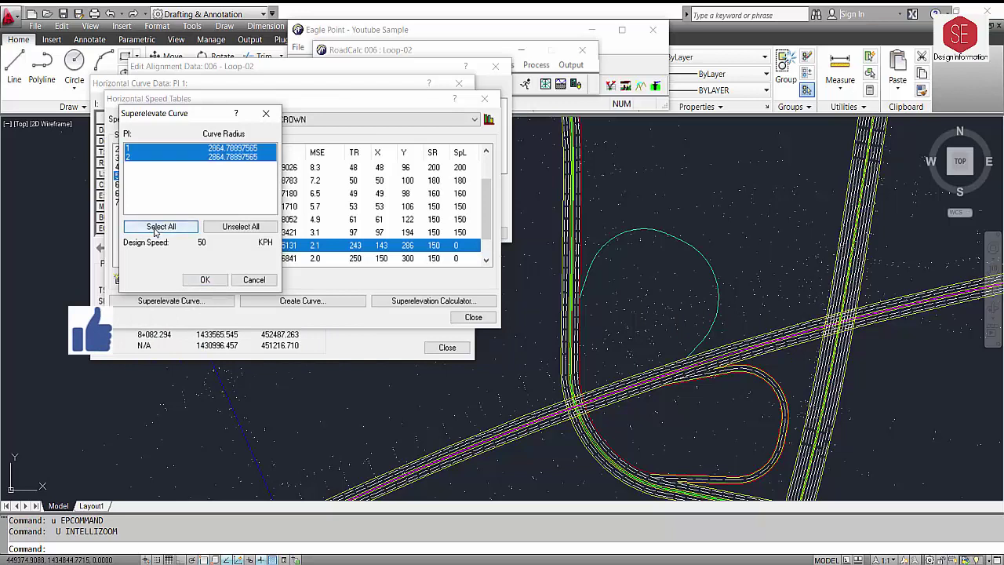
left_click(199, 281)
left_click(248, 252)
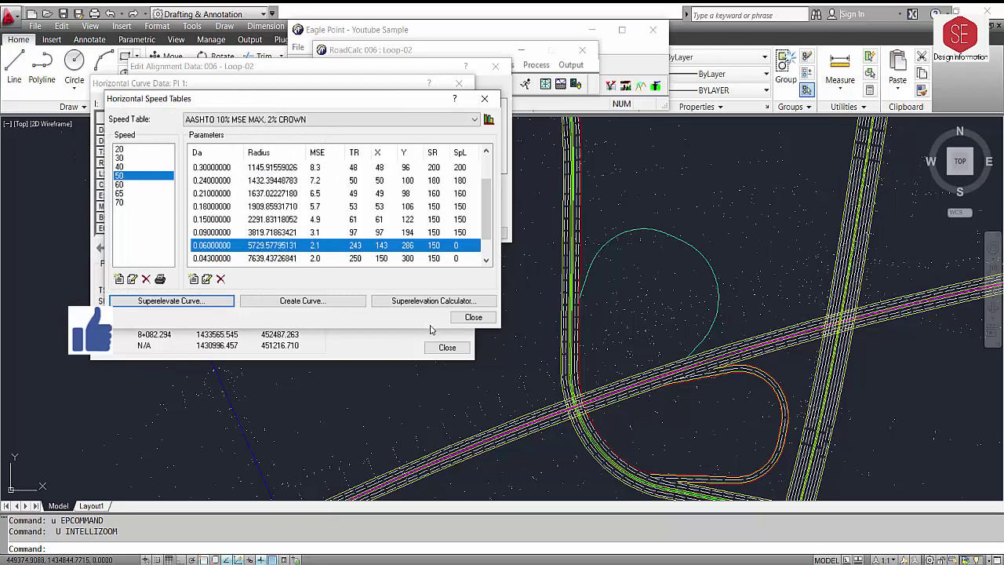
Close the speed tables, review the PI 2 and PI 1 curve data, and close it
left_click(471, 319)
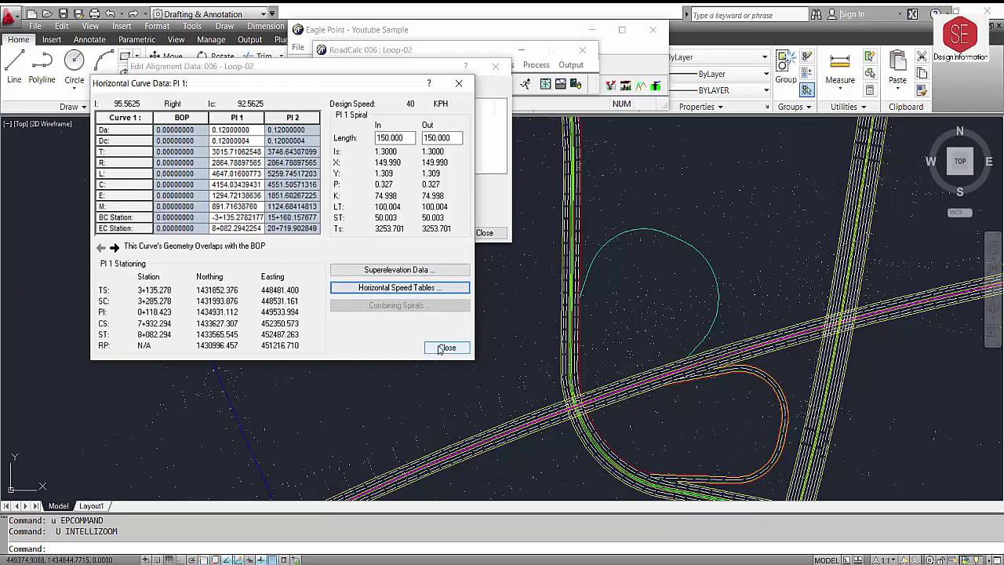
left_click(115, 248)
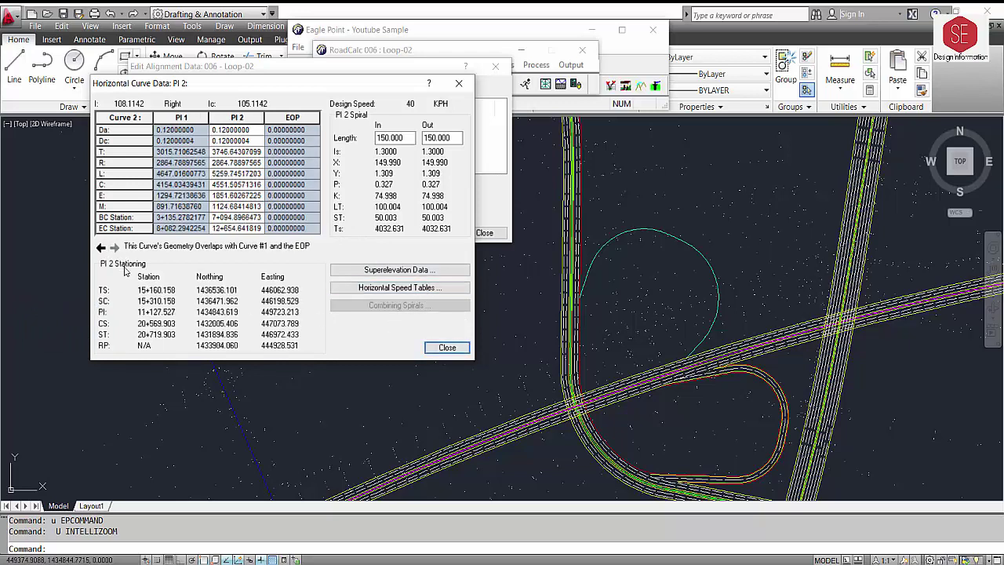
left_click(100, 247)
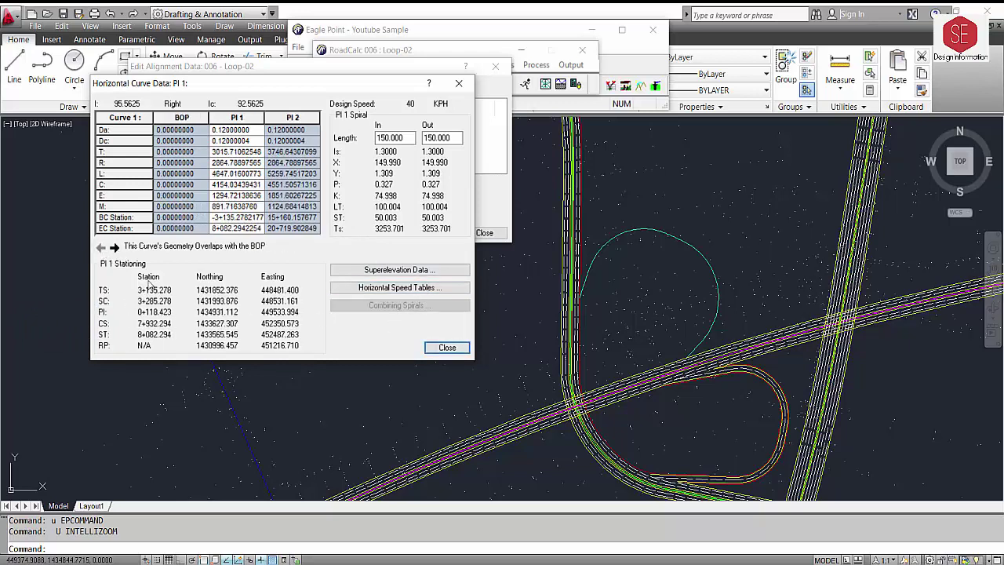
left_click(446, 347)
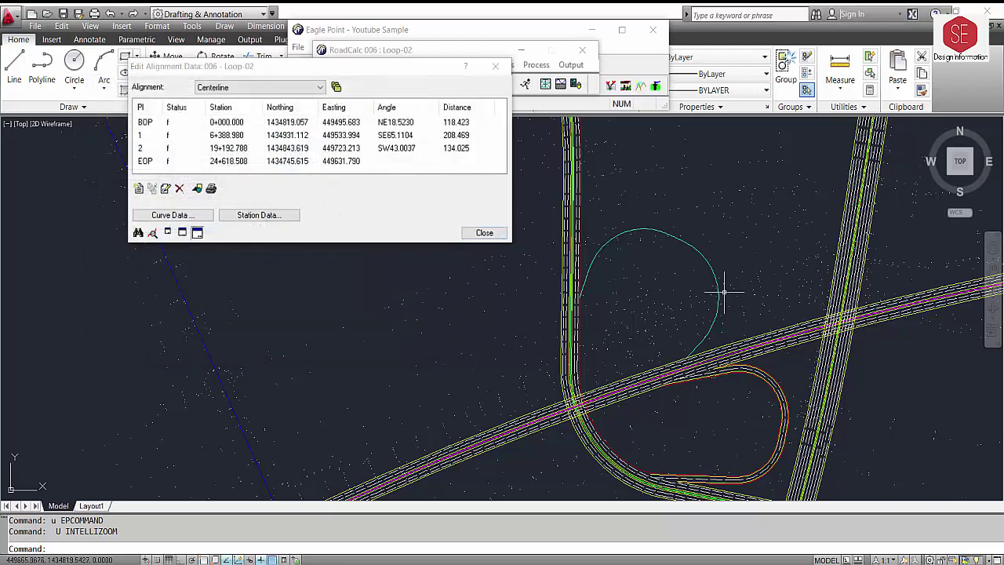
scroll(701, 280, "up", 2)
Close the alignment data list and offset the cyan loop 3.65 to both sides
left_click(484, 234)
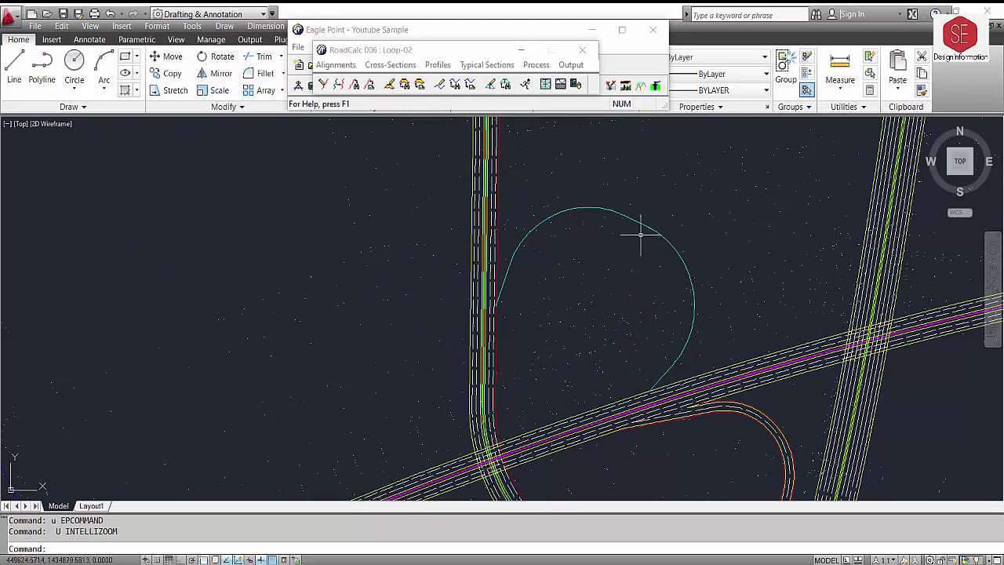
type("p")
key("BackSpace")
type("o")
key("Return")
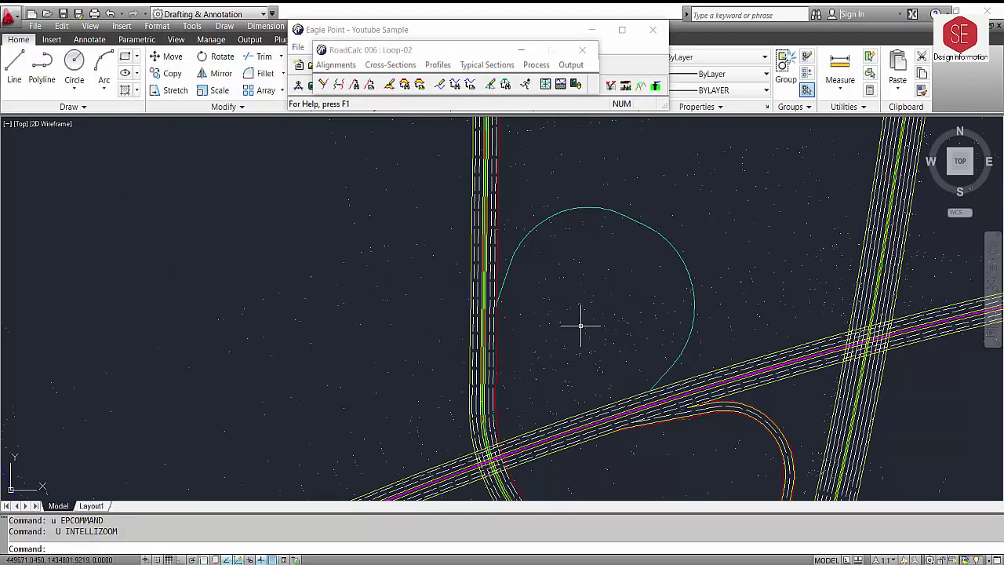
type("3.65")
key("Return")
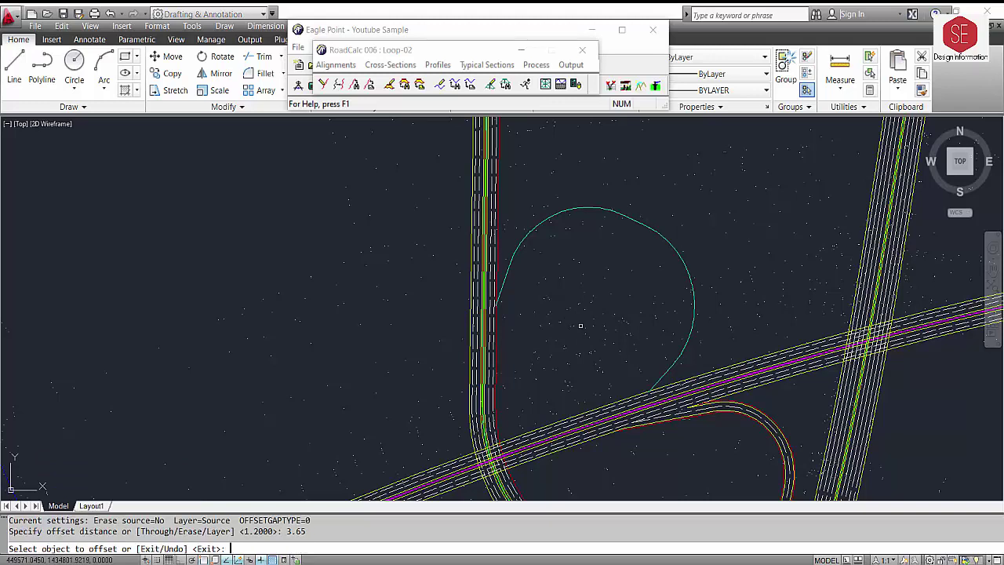
left_click(629, 221)
left_click(645, 197)
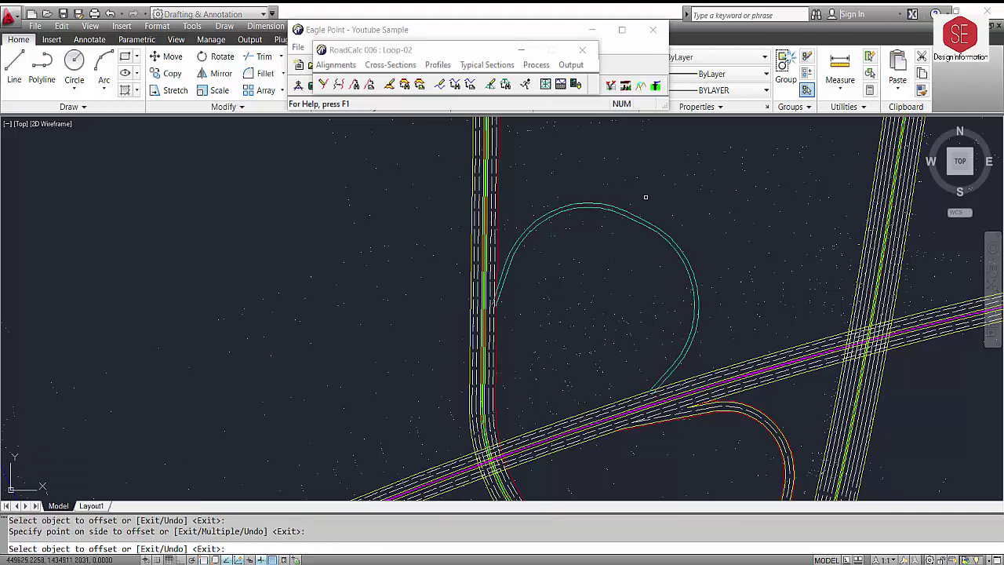
left_click(636, 220)
left_click(634, 230)
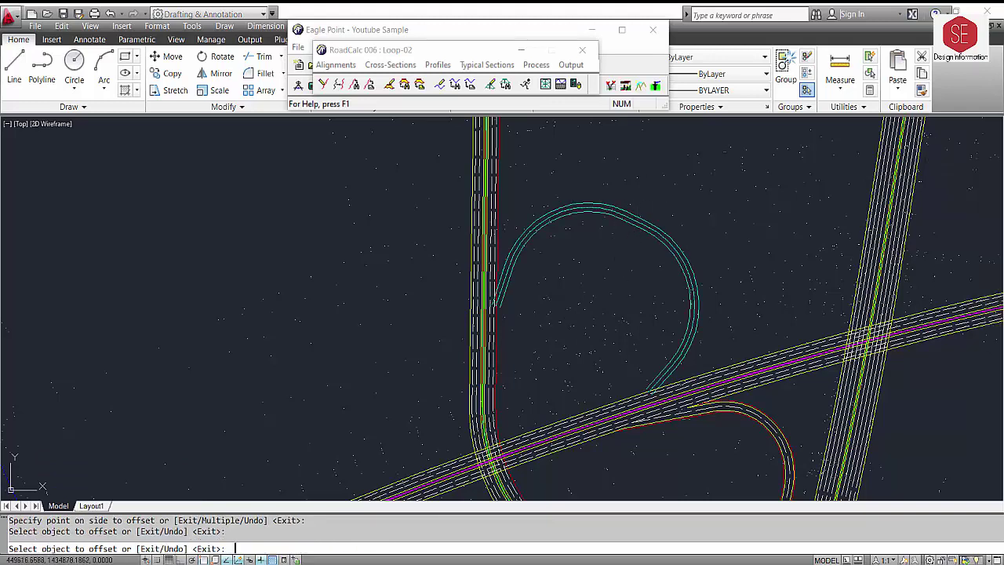
Add a 2.4 offset of the loop line on the chosen side
key("Return")
key("Return")
key("Return")
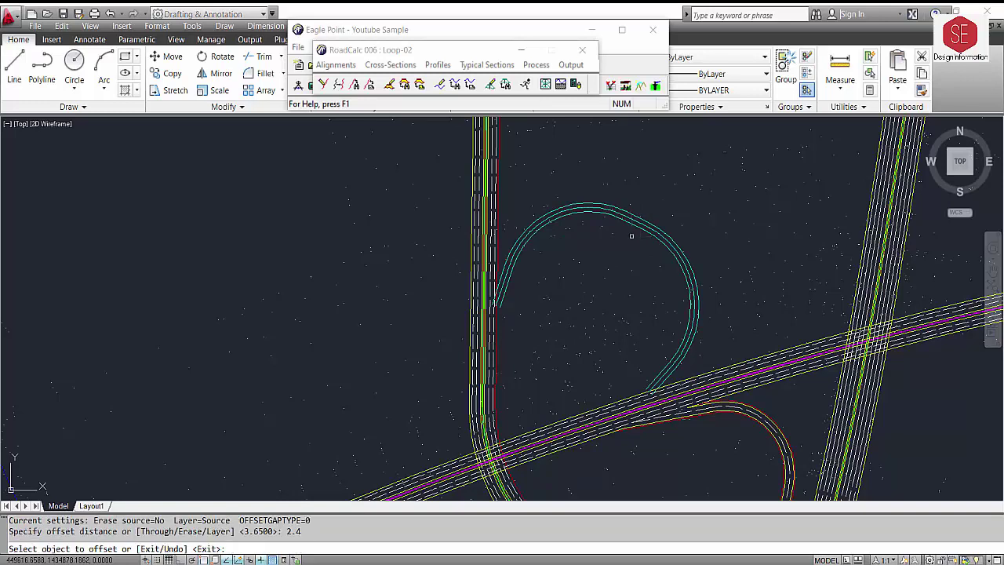
left_click(645, 223)
left_click(679, 258)
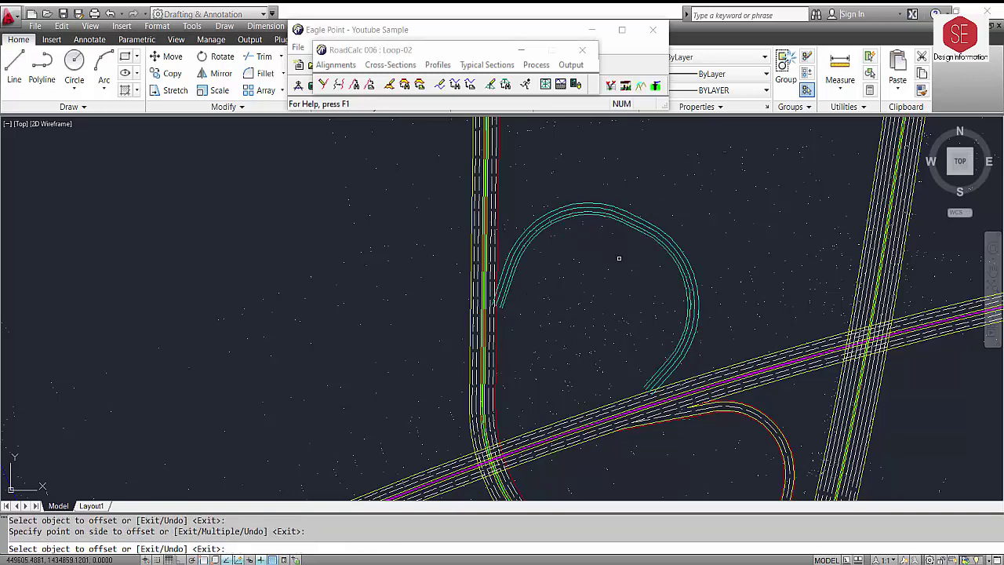
key("Return")
Offset the loop line by 1.2 outside the loop
key("Return")
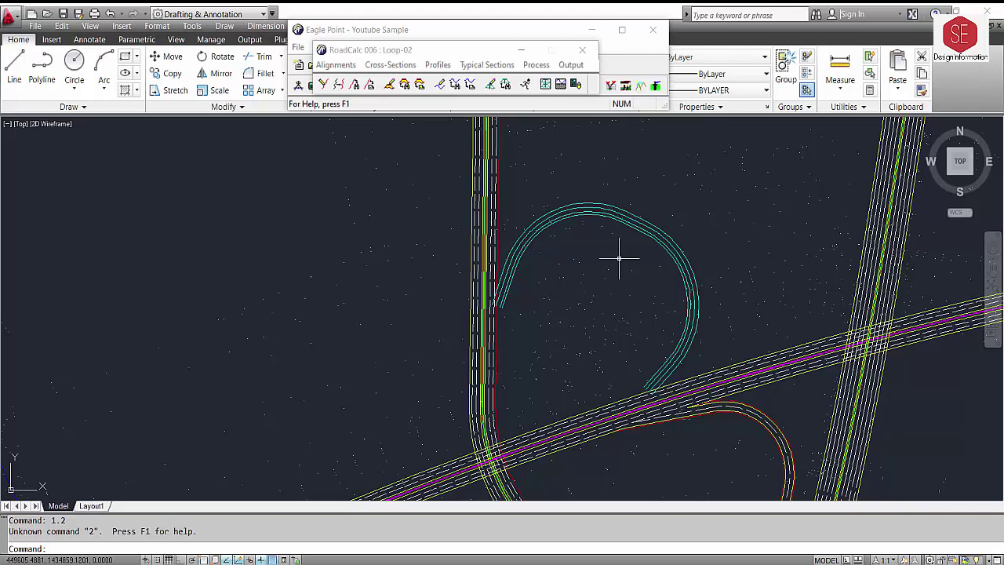
type("o")
key("Return")
type("1.2")
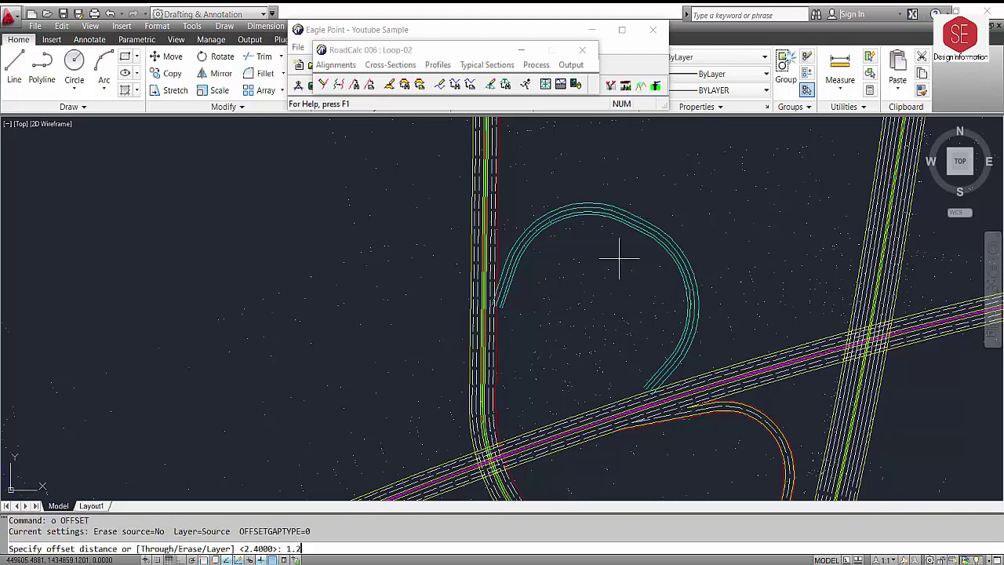
key("Return")
scroll(687, 238, "up", 2)
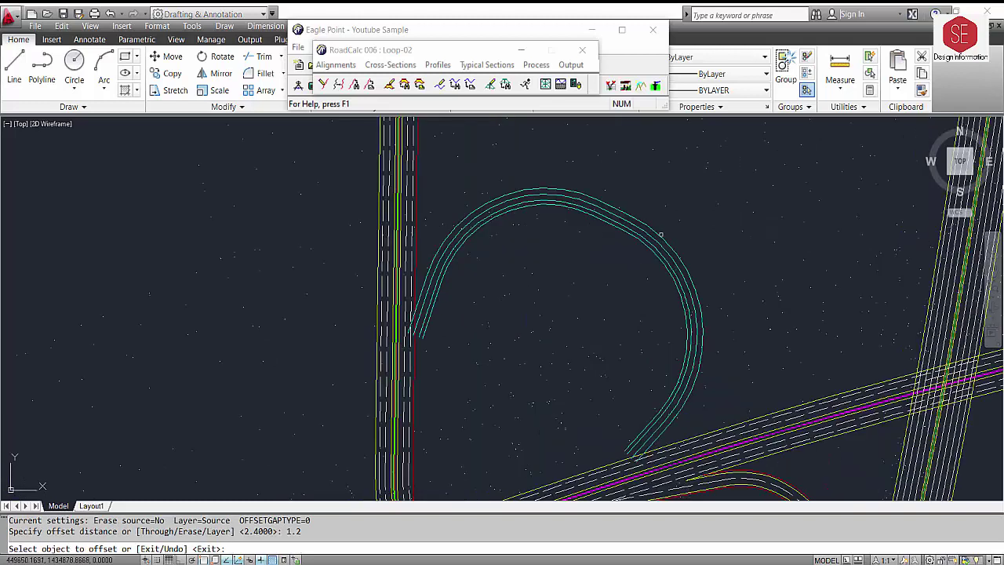
left_click(660, 234)
left_click(672, 216)
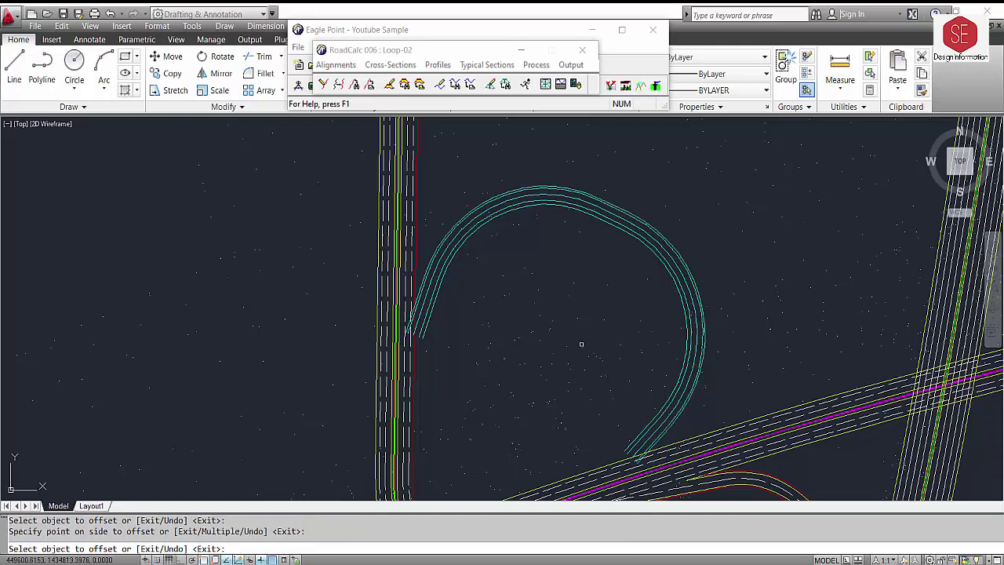
key("Escape")
middle_click_drag(581, 343, 549, 276)
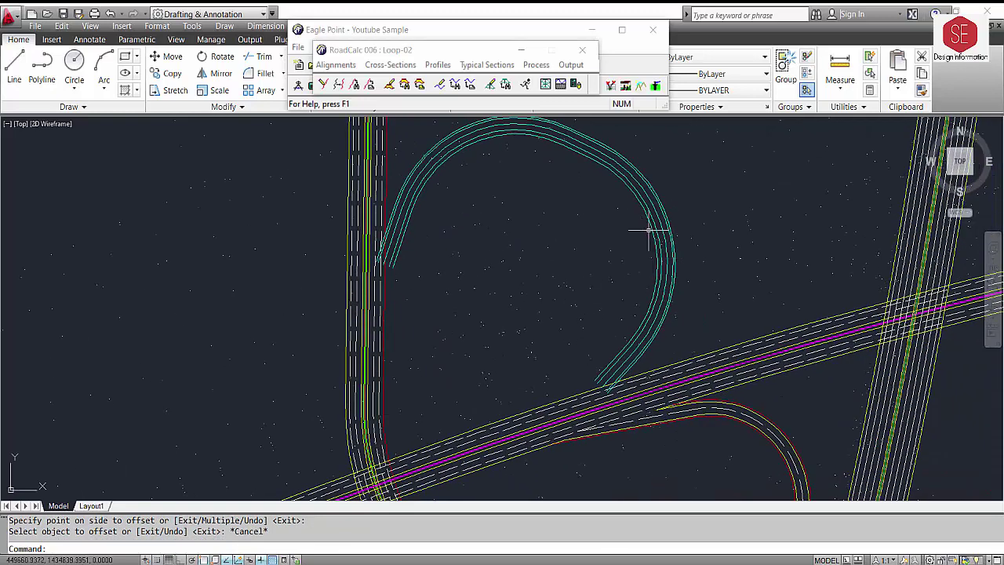
Match the outer cyan loop line to the red road-edge properties with MATCHPROP
type("ma")
key("Return")
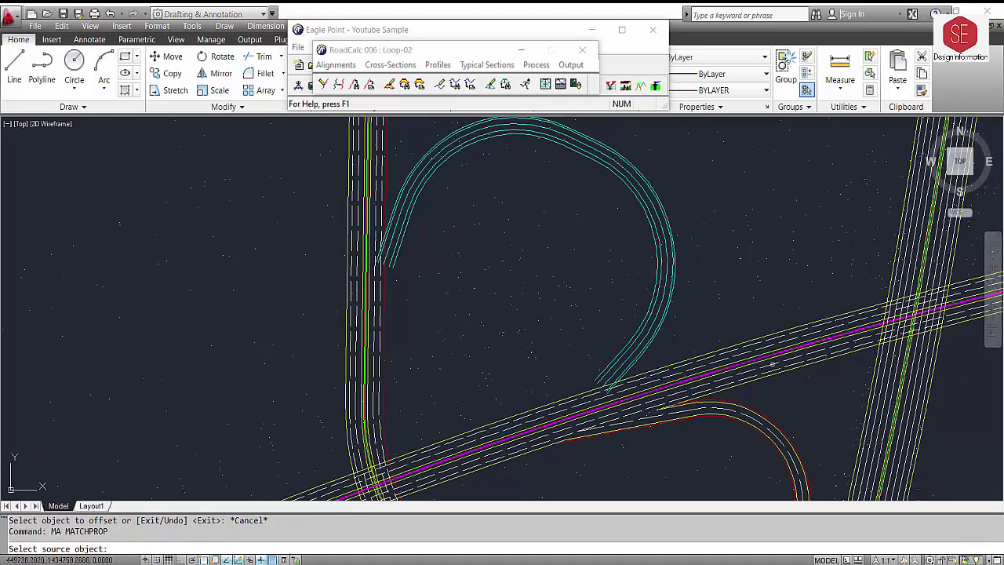
scroll(755, 410, "up", 3)
left_click(756, 411)
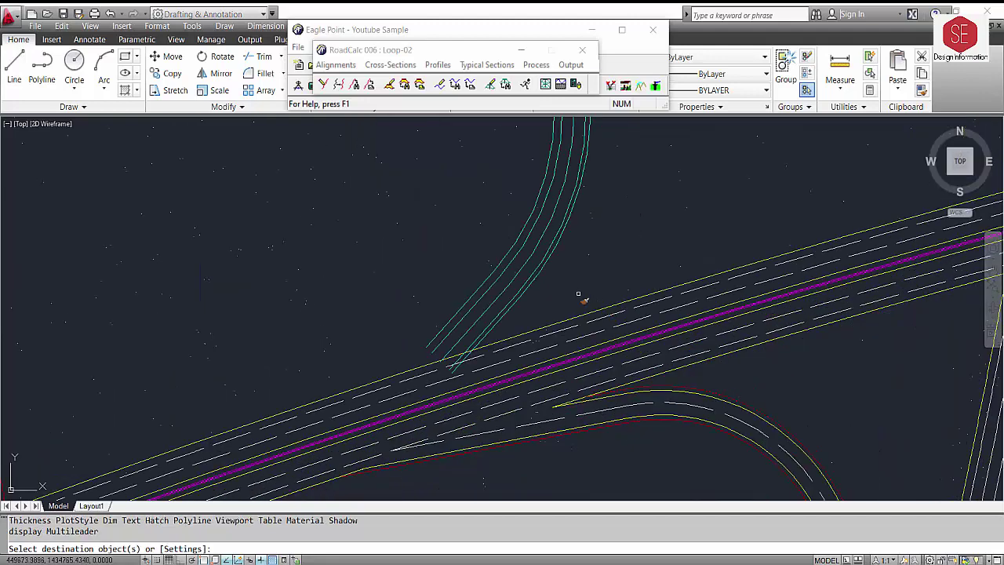
left_click(509, 277)
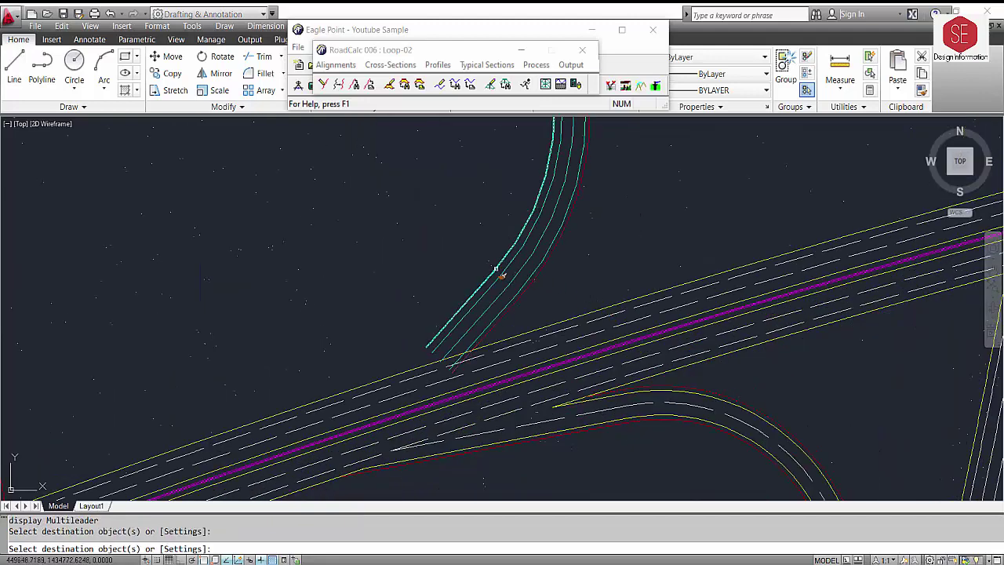
left_click(505, 275)
key("Escape")
Make the loop's middle line dashed like the lane-marking line
key("Return")
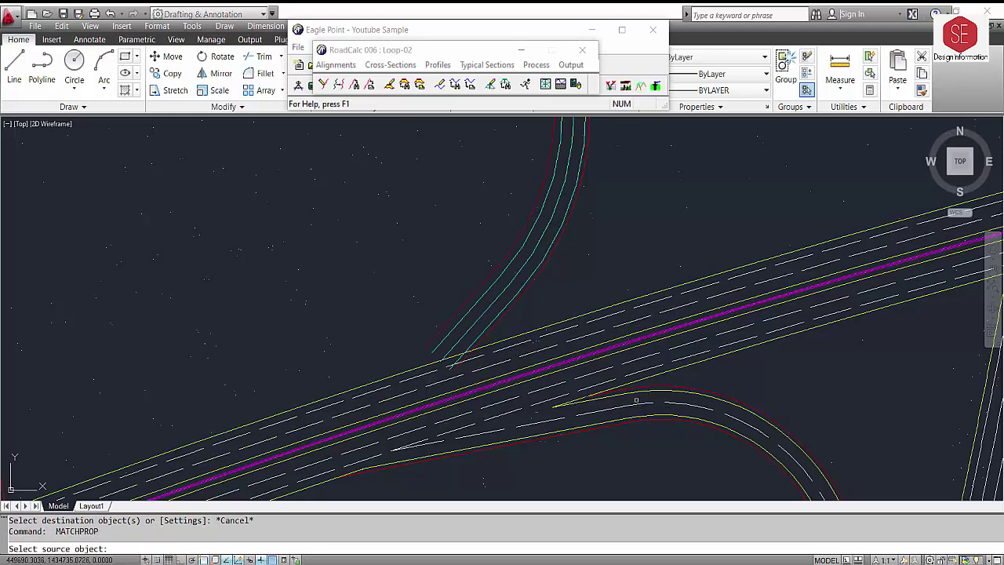
left_click(627, 403)
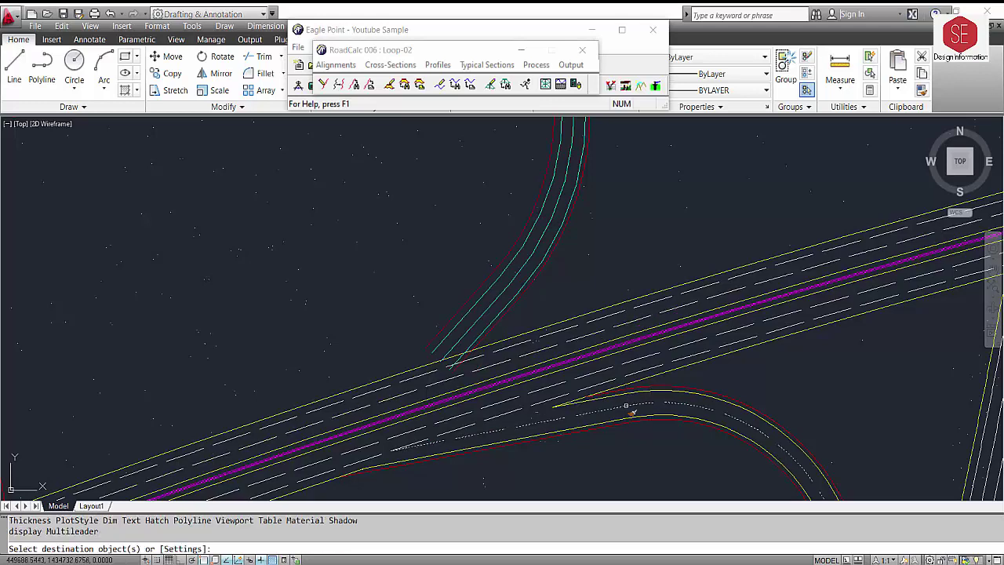
left_click(540, 276)
key("Escape")
Give both upper ramp edge lines the lower ramp's road-edge layer properties
key("Return")
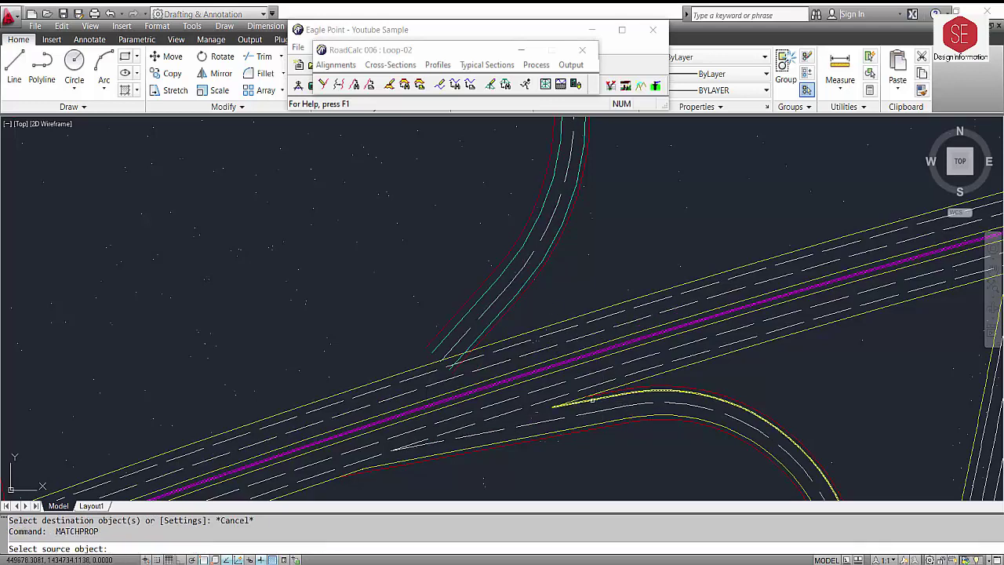
left_click(593, 401)
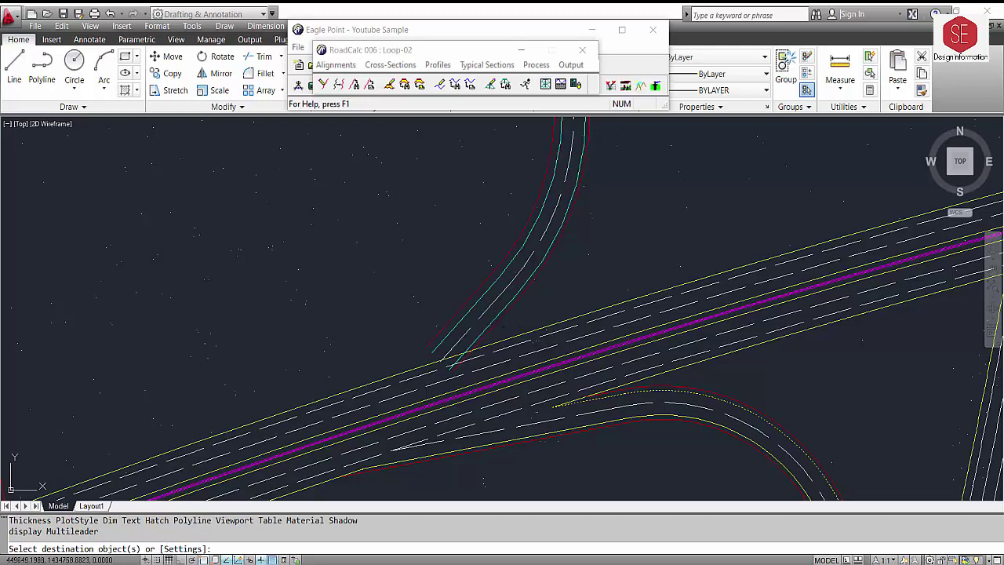
left_click(487, 322)
left_click(467, 324)
Extend the upper ramp's left edge to the mainline road edge
scroll(580, 282, "down", 2)
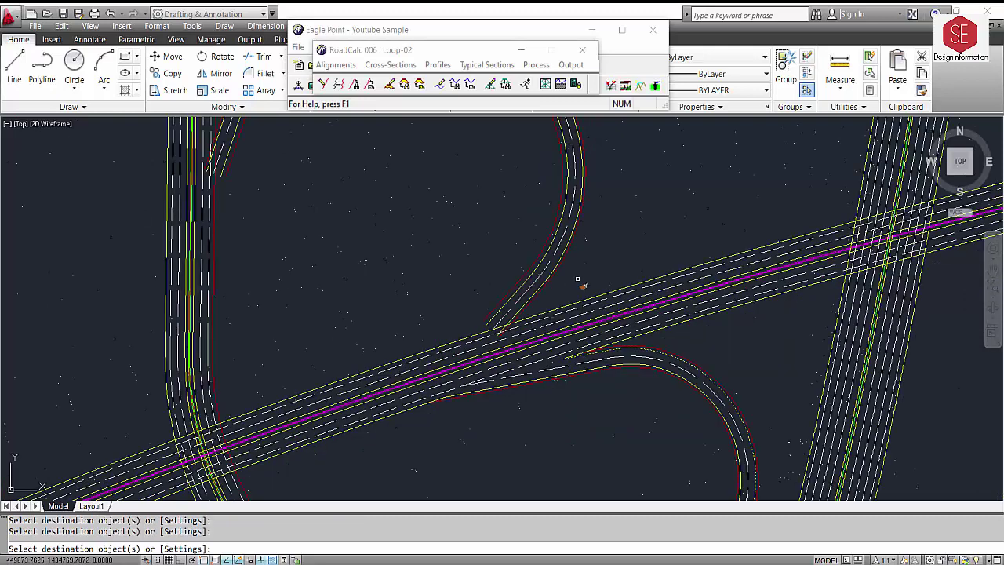
key("Escape")
scroll(580, 282, "up", 2)
type("x")
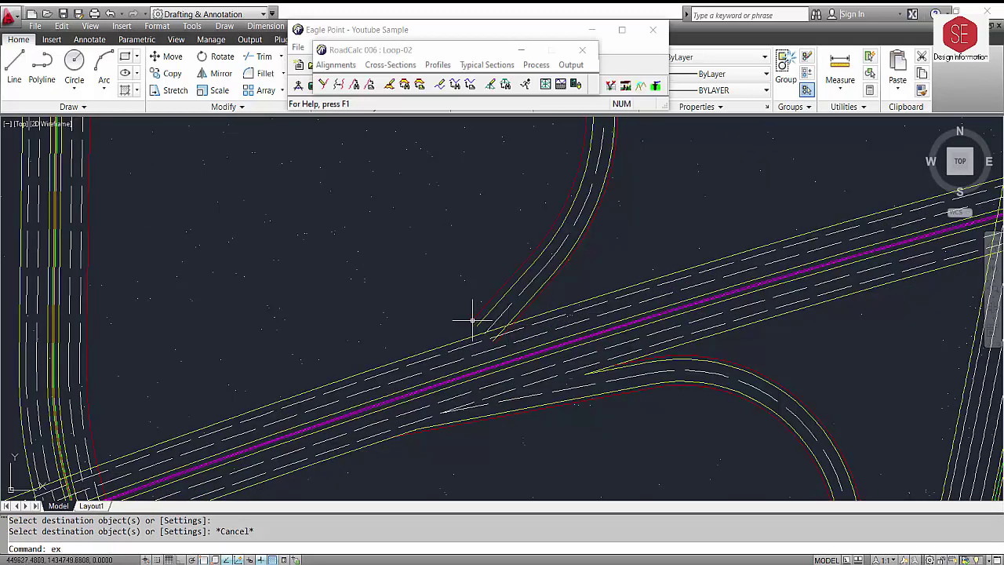
key("Return")
key("Return")
left_click(478, 321)
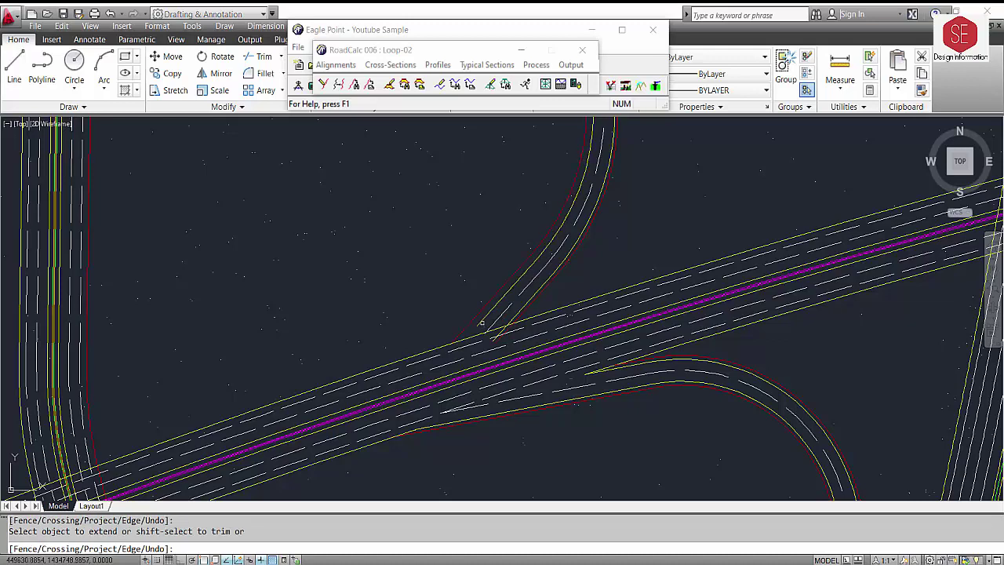
left_click(480, 322)
key("Escape")
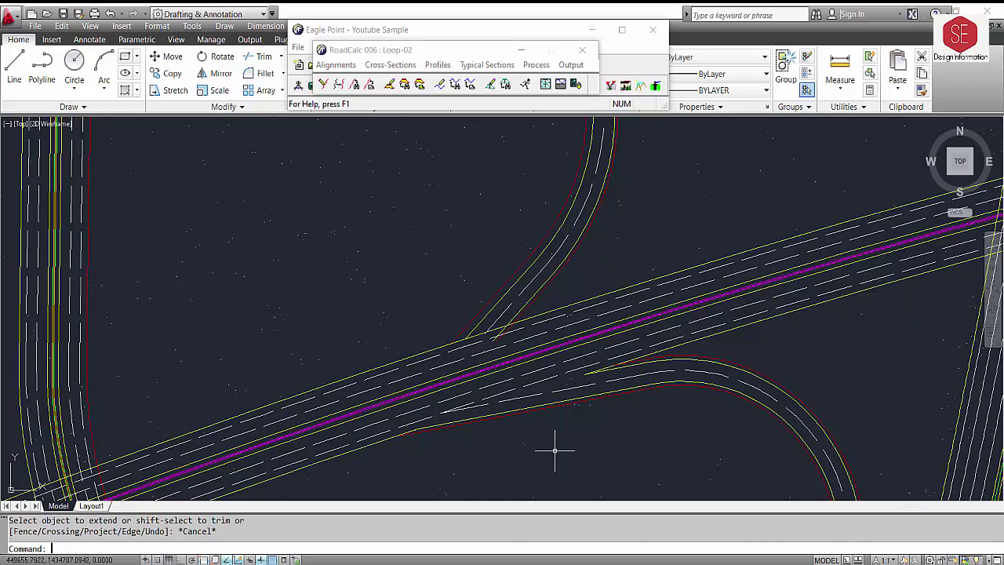
Trim the red stub and the mainline edge between the two ramp edges
scroll(509, 333, "up", 2)
key("Return")
key("Return")
scroll(509, 333, "up", 1)
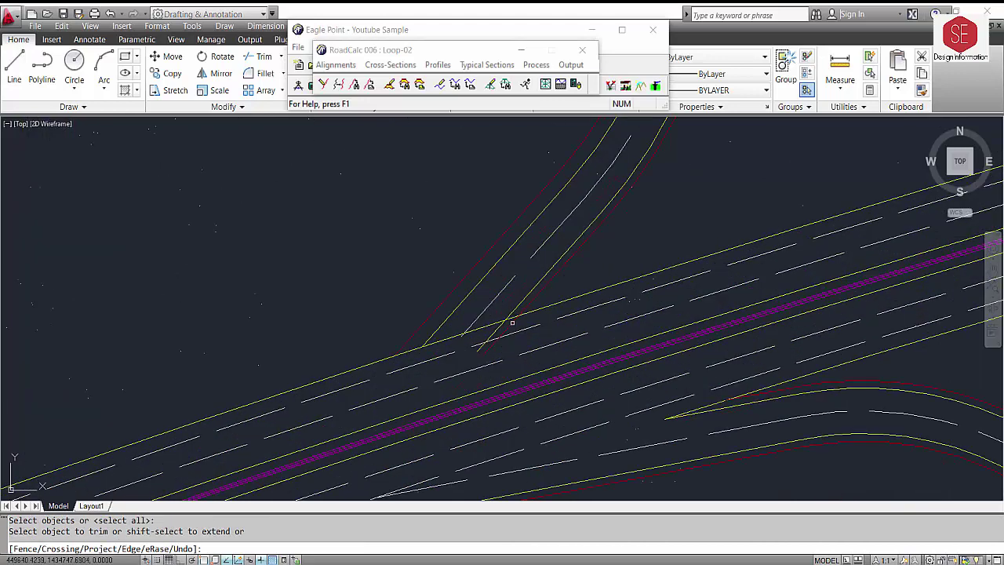
left_click(512, 322)
left_click(499, 324)
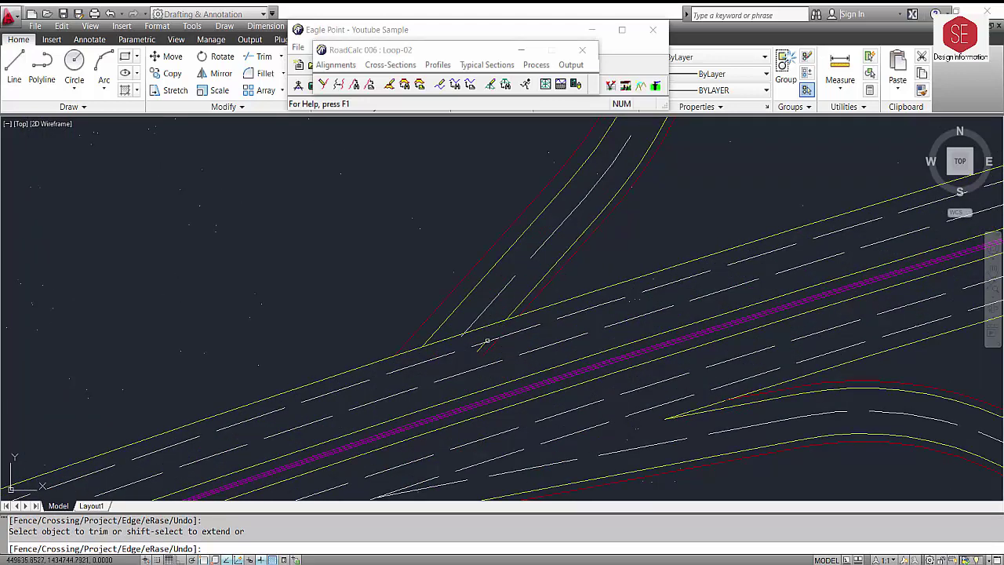
left_click(487, 325)
left_click(451, 337)
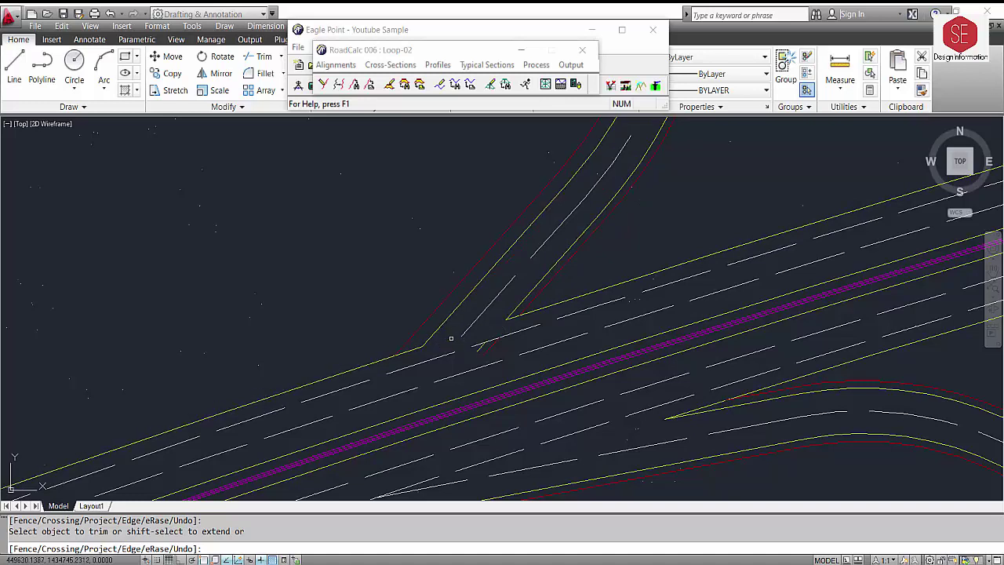
key("Escape")
Select the leftover short segment at the merge and erase it
left_click(509, 362)
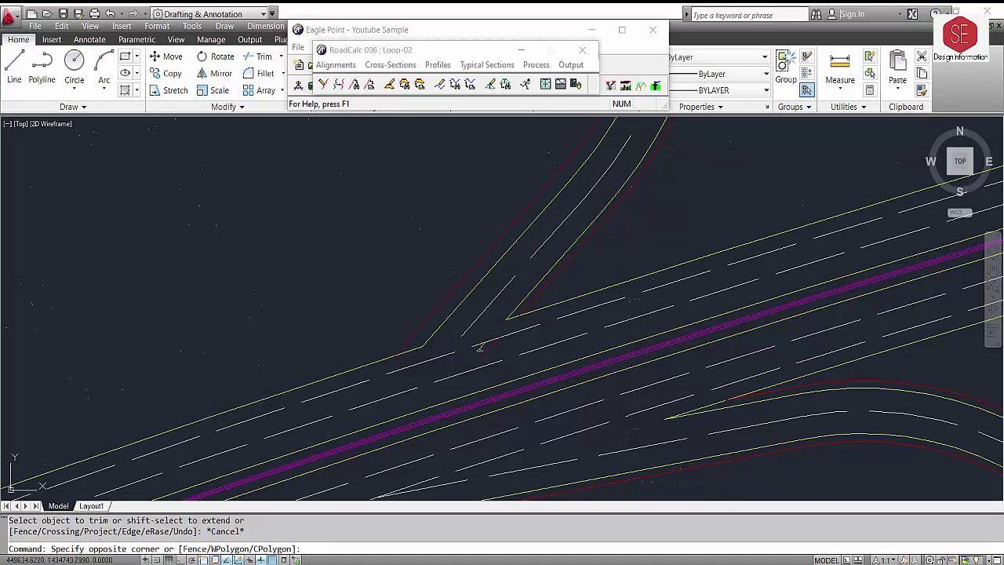
left_click(474, 341)
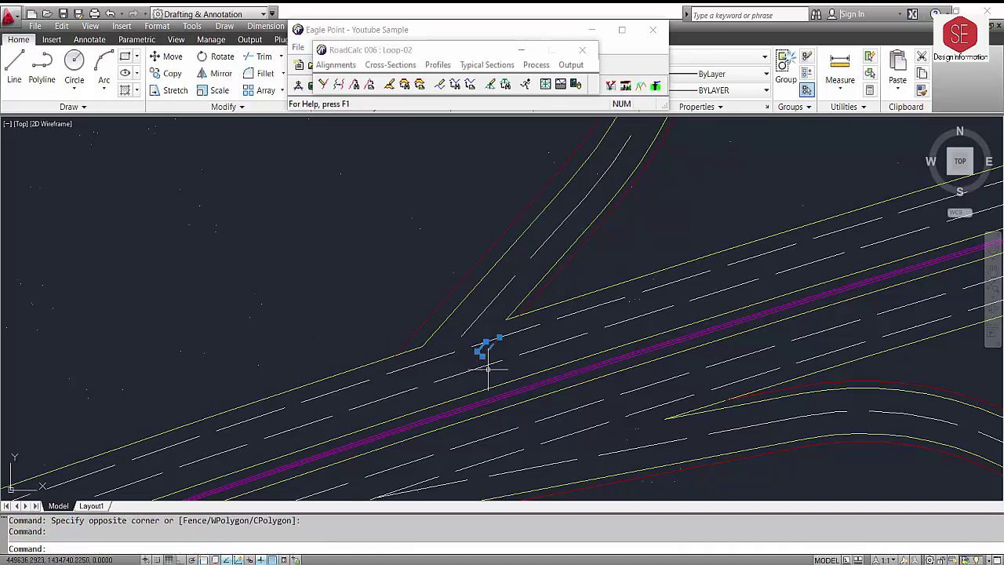
type("tr")
key("Return")
key("Escape")
scroll(487, 366, "up", 2)
left_click(495, 352)
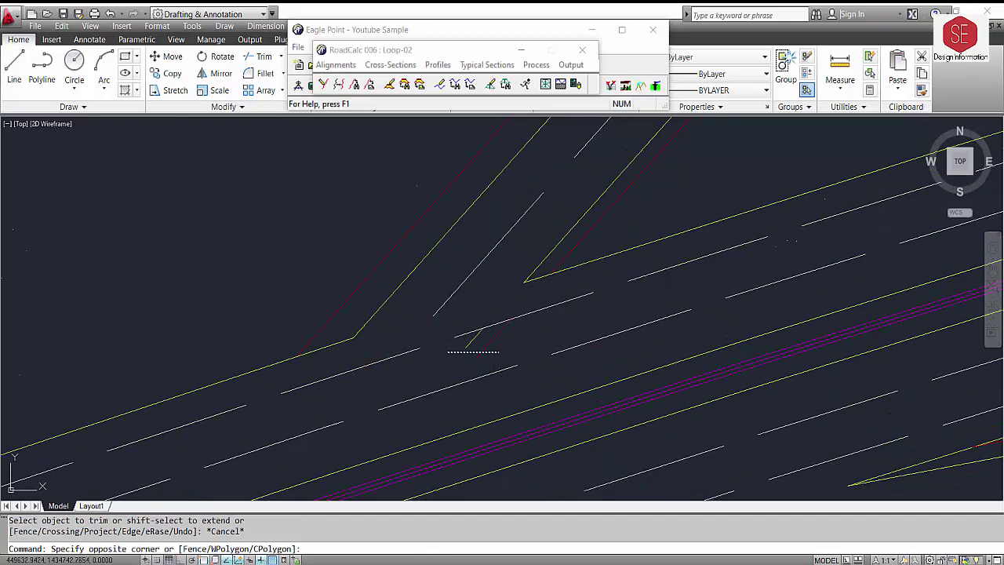
left_click(453, 348)
type("e")
key("Return")
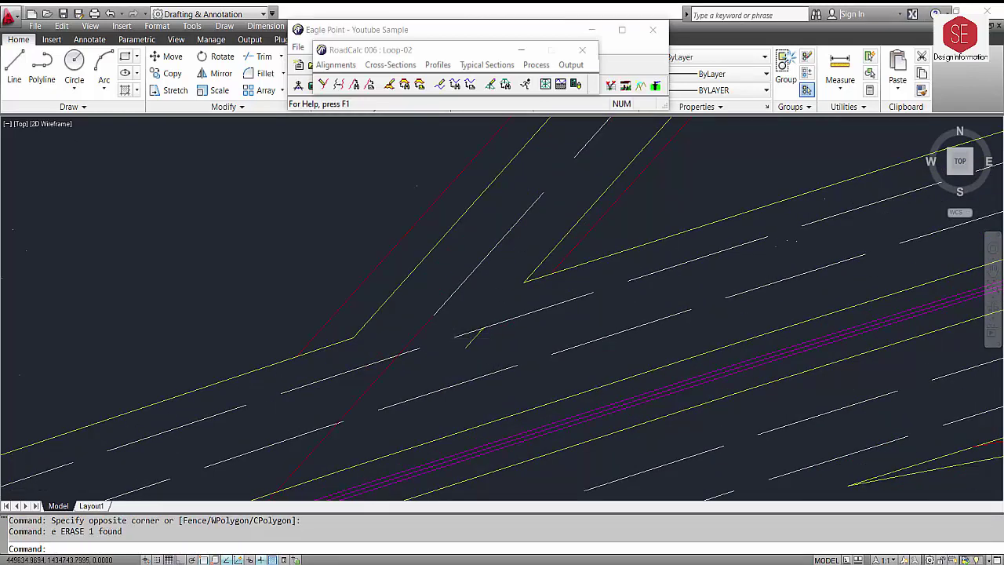
Begin a fillet to round the corner, picking the first edge
scroll(481, 357, "down", 4)
left_click(396, 411)
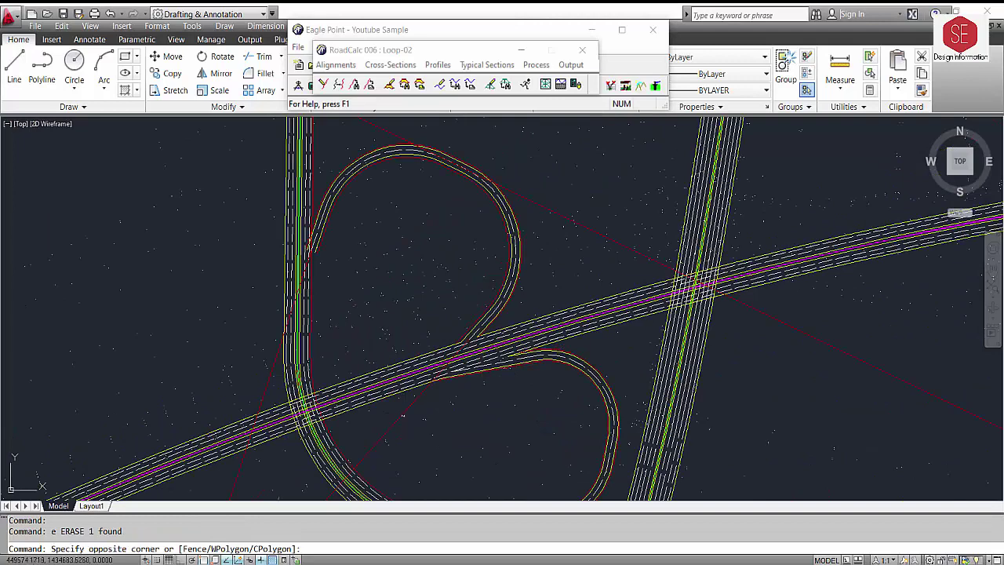
type("e")
key("Escape")
scroll(470, 341, "up", 3)
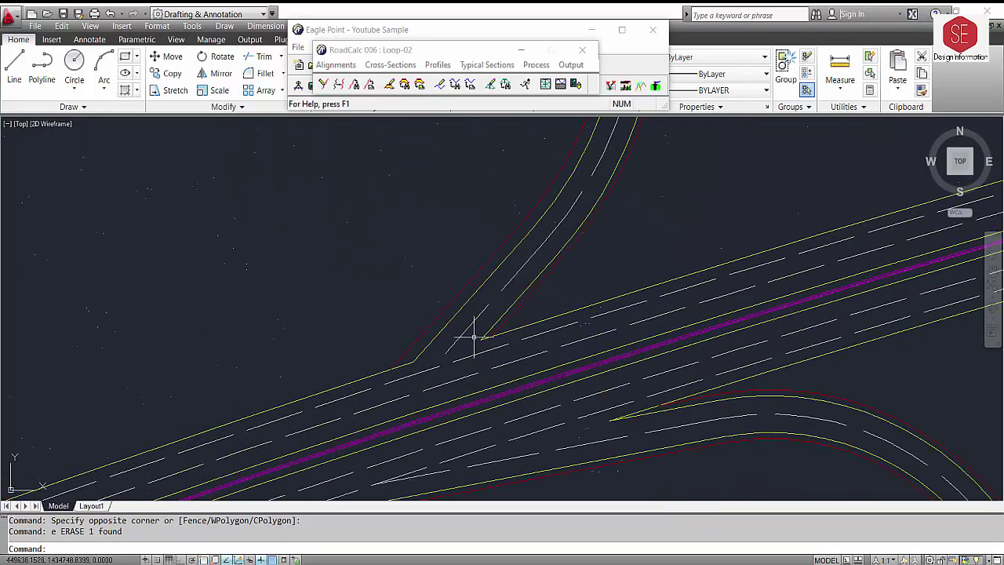
scroll(432, 345, "up", 2)
type("f")
key("Return")
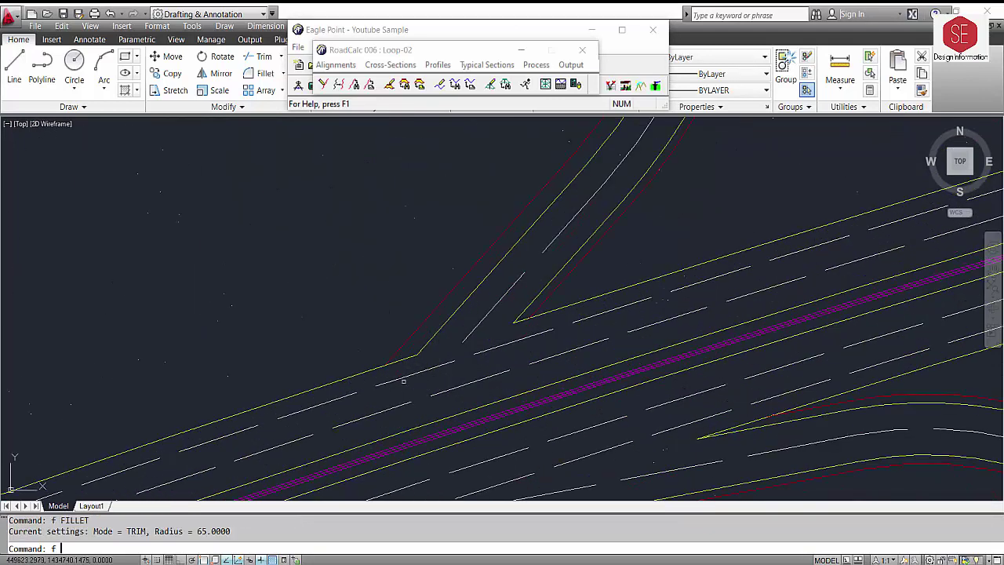
left_click(399, 381)
scroll(533, 330, "down", 4)
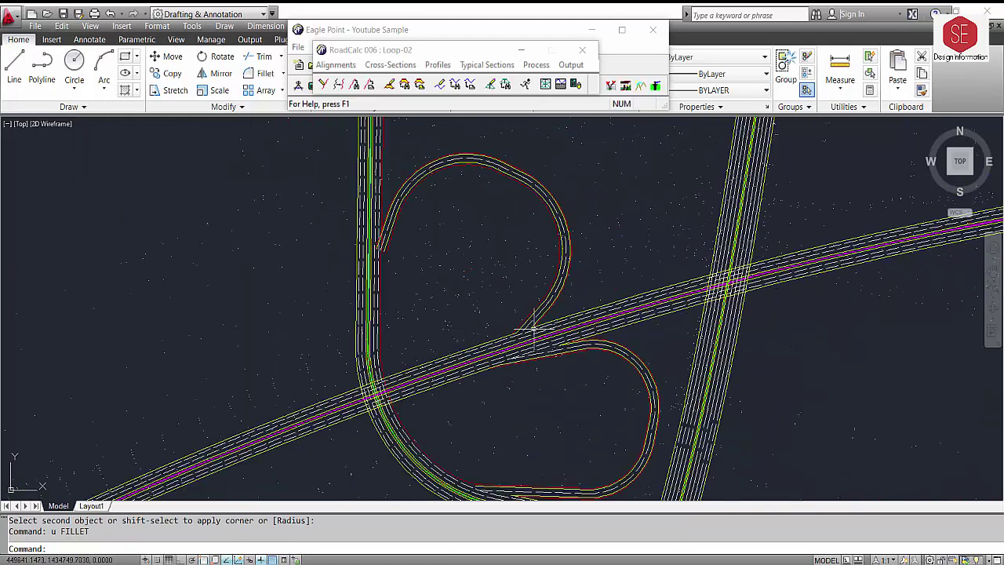
key("Escape")
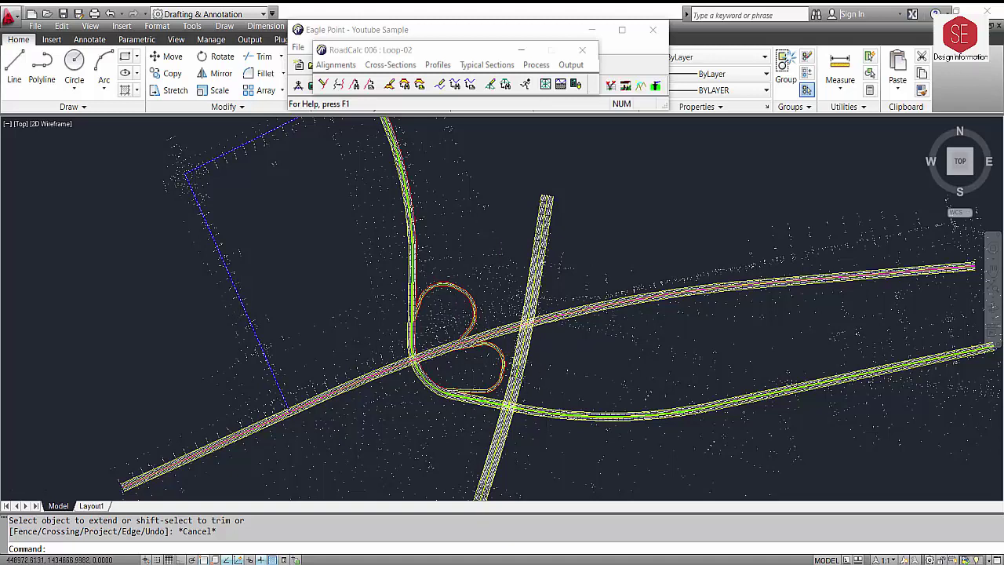
scroll(243, 299, "down", 2)
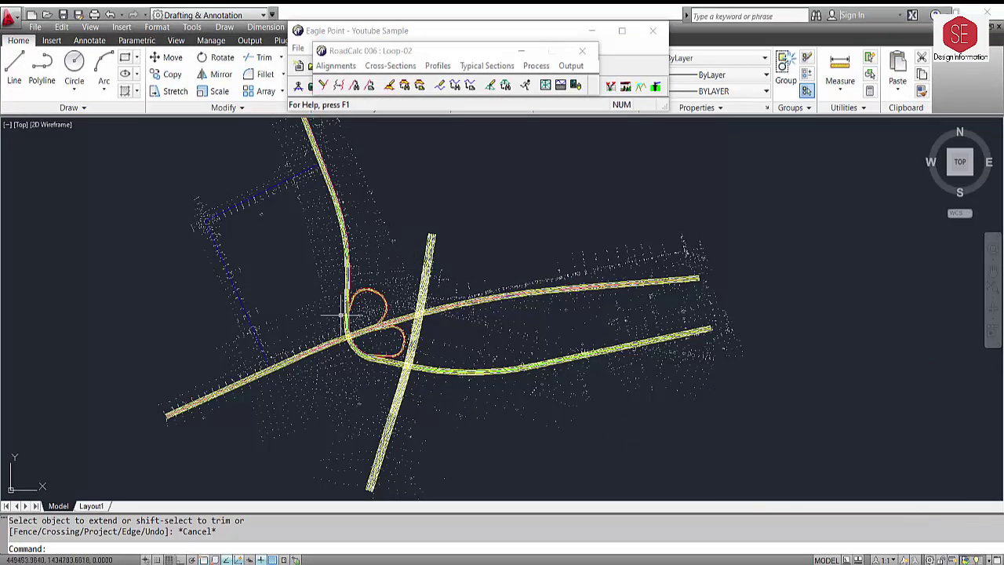
scroll(359, 322, "up", 2)
scroll(438, 317, "down", 2)
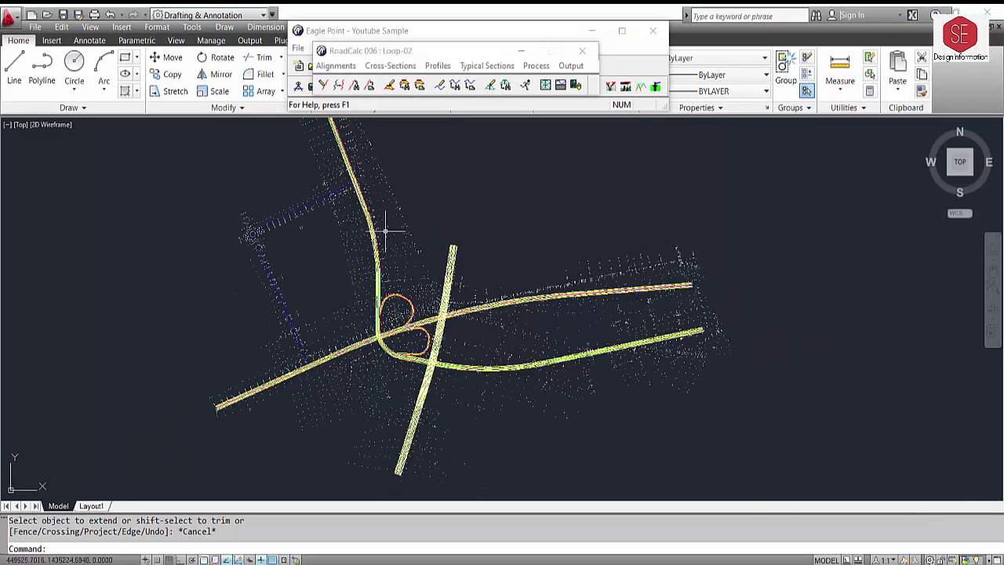
Close the Loop-02 RoadCalc project and launch the Drafting module
left_click(581, 51)
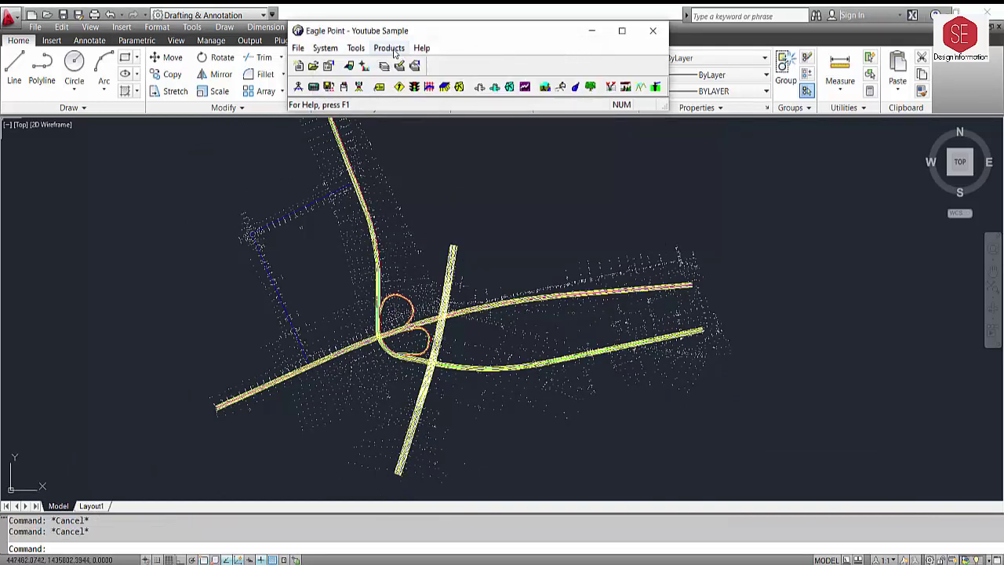
left_click(392, 49)
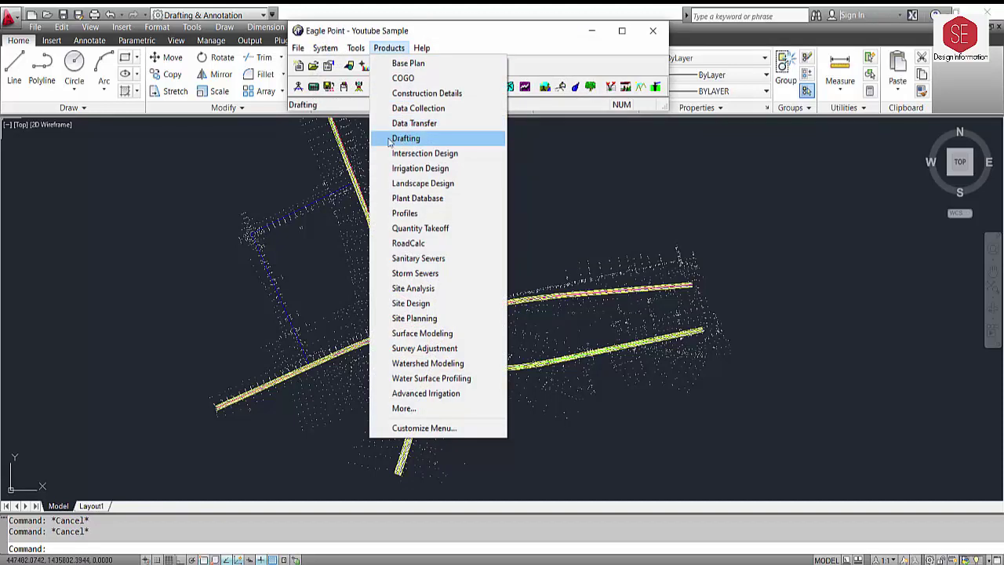
left_click(406, 138)
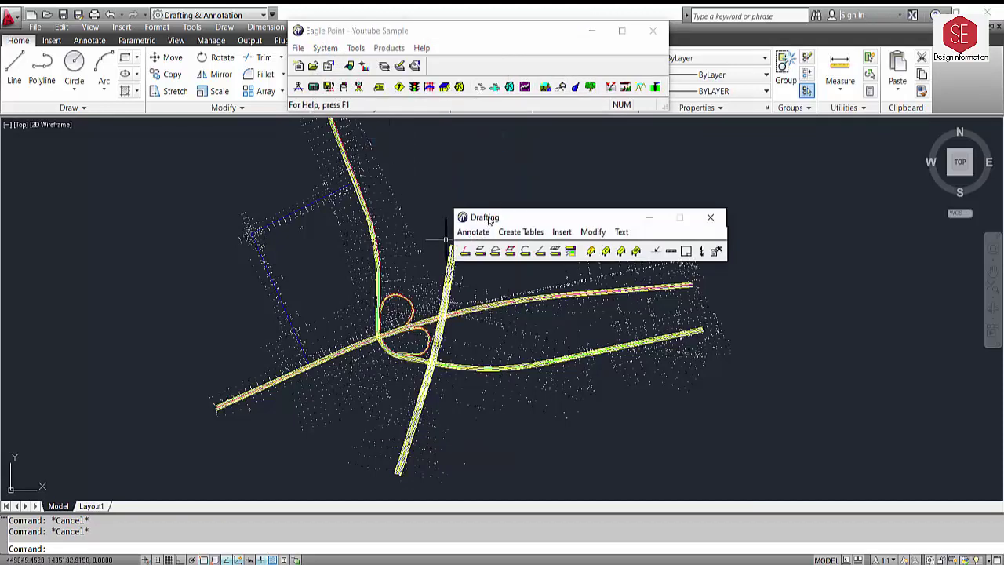
left_click_drag(487, 221, 443, 136)
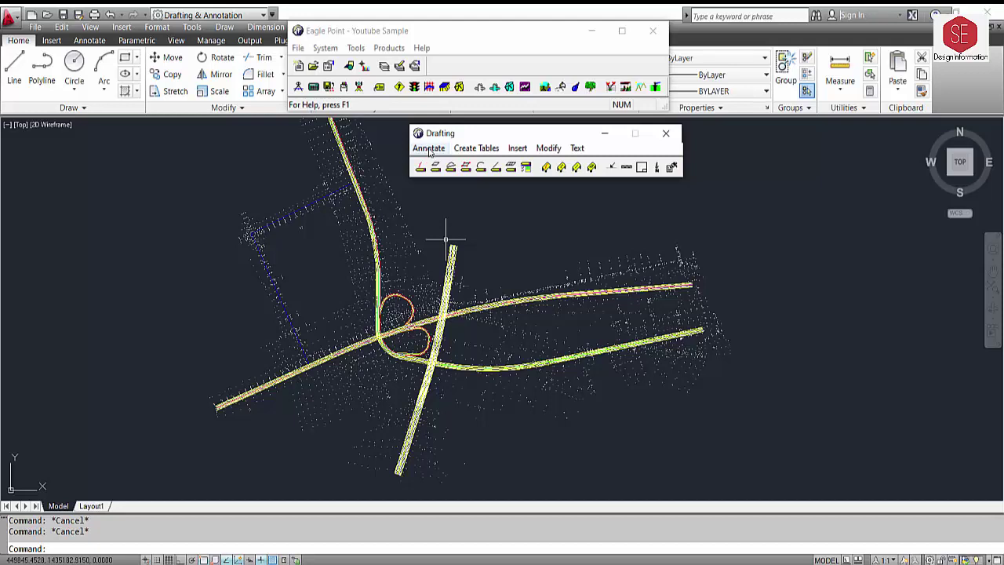
Edit the Eagle Point Metric Default alignment stationing style, showing Major Station settings
left_click(429, 149)
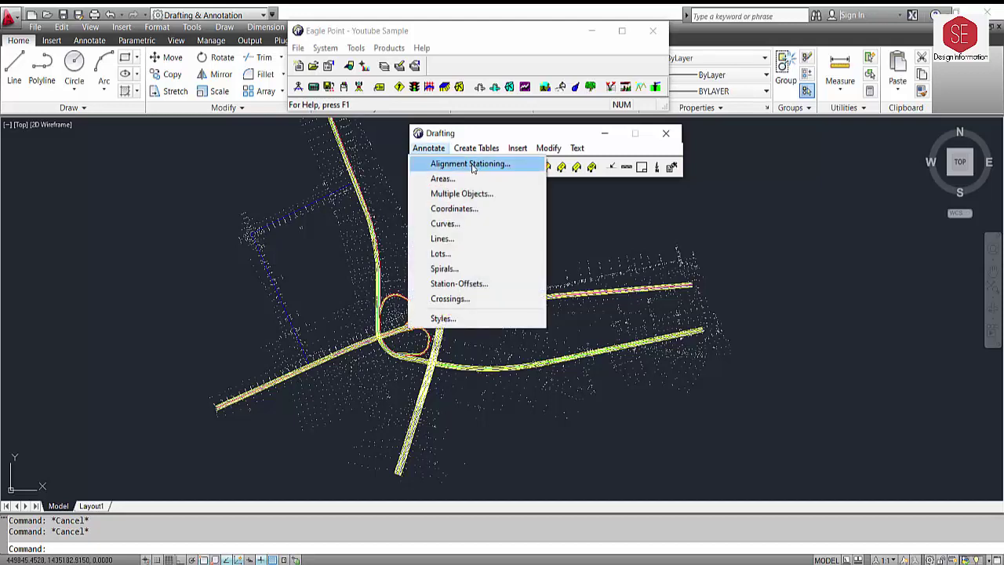
left_click(473, 166)
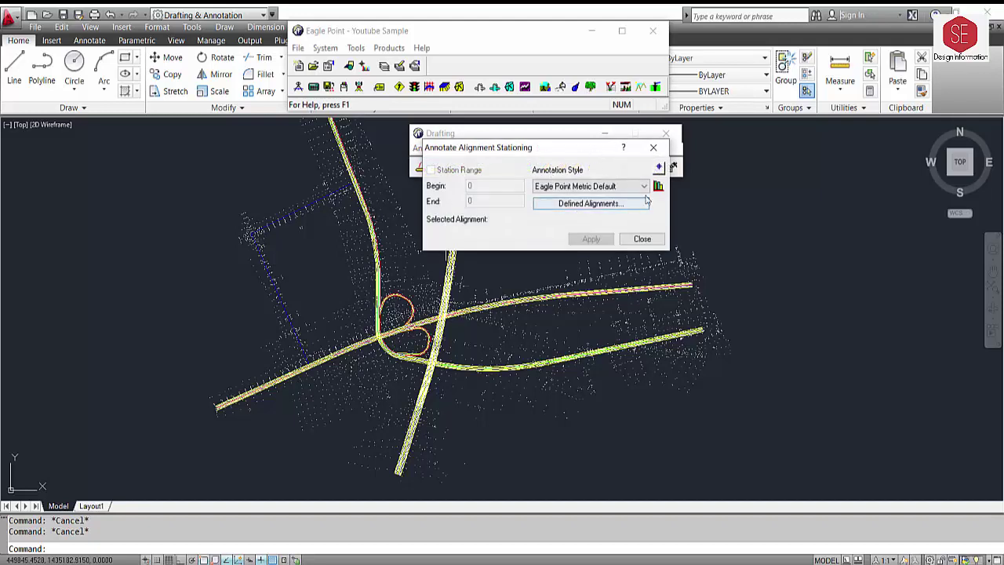
left_click(658, 187)
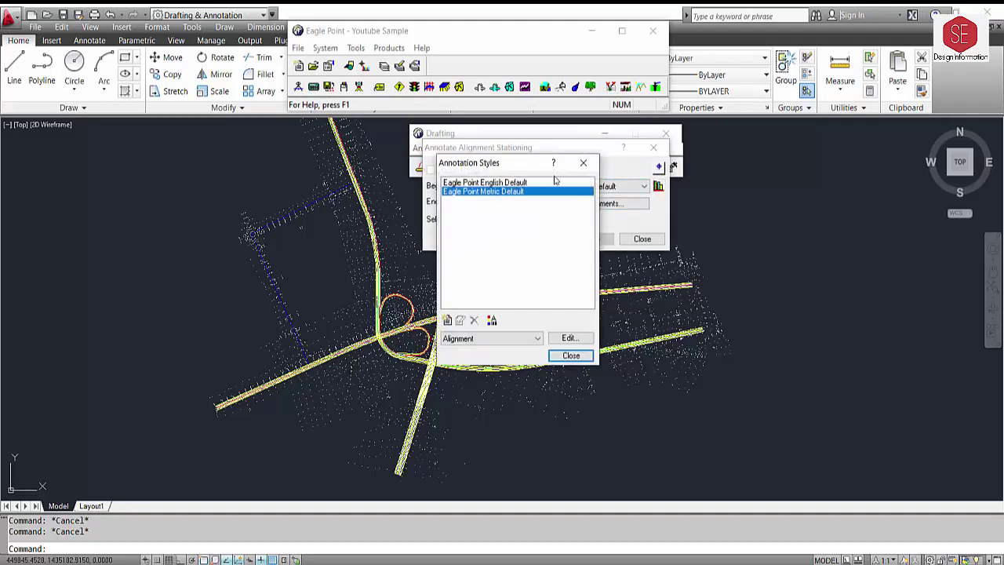
left_click(569, 337)
left_click(576, 223)
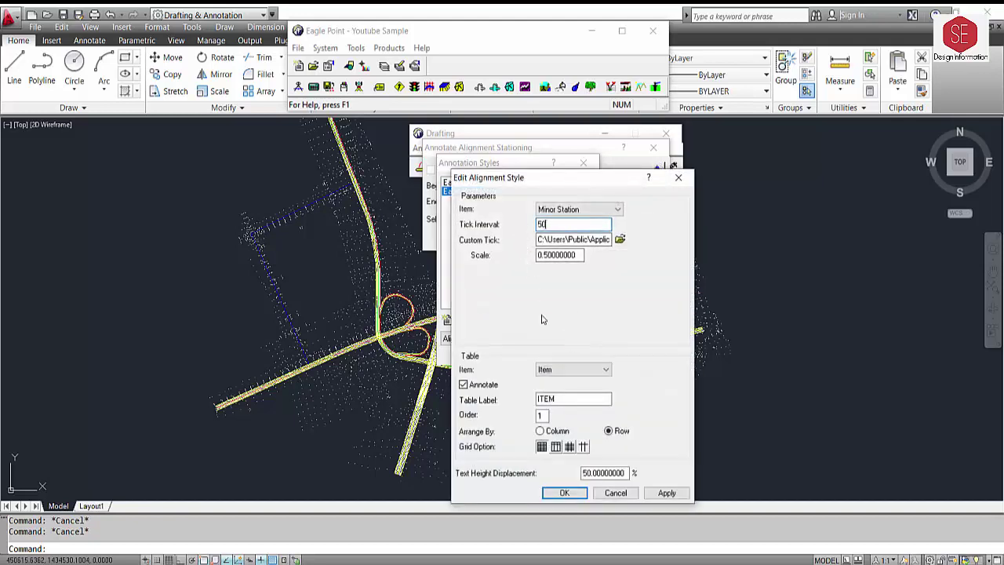
left_click(559, 209)
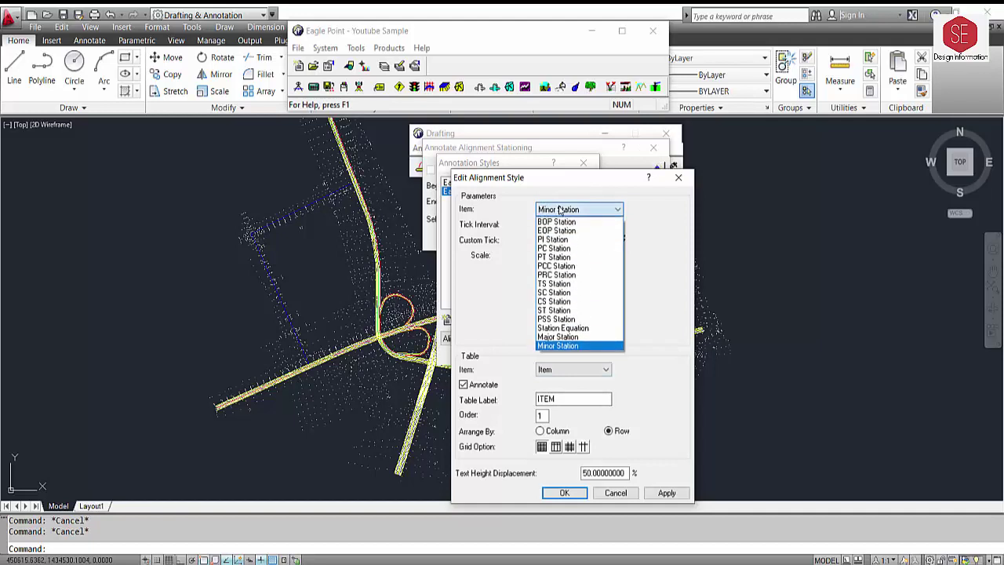
left_click(563, 337)
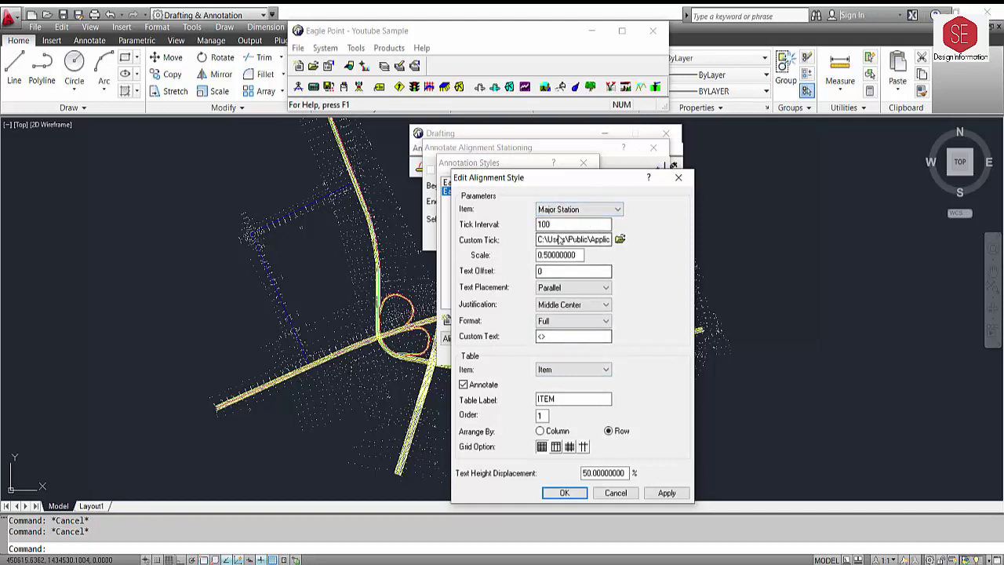
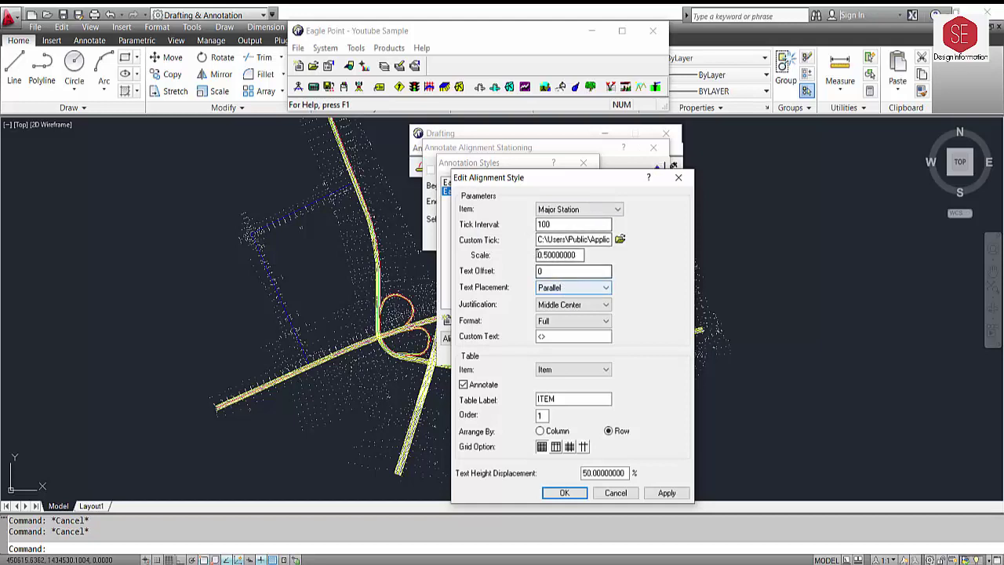
Close the style dialogs and select the red Centerline alignment in the drawing
left_click(563, 493)
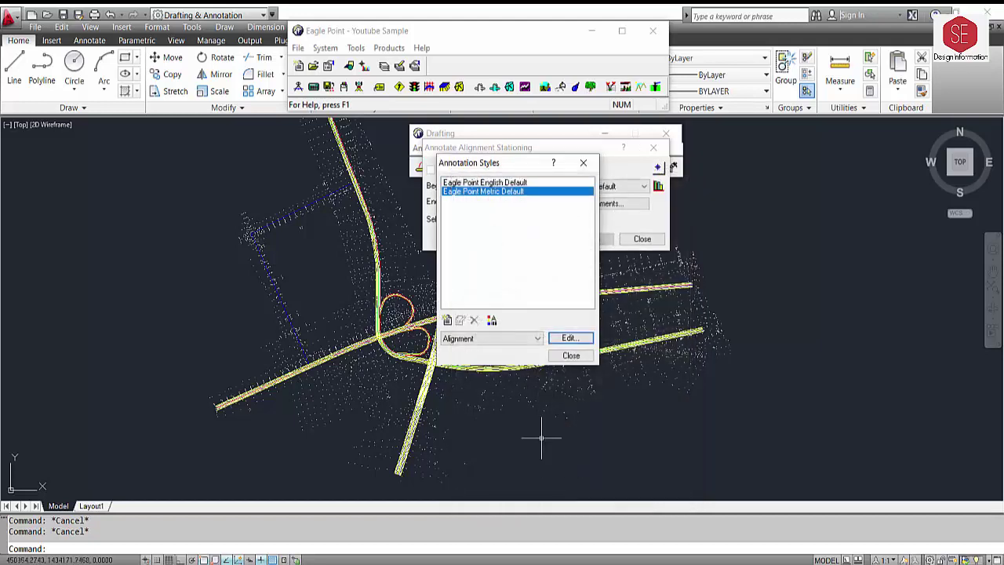
left_click(571, 355)
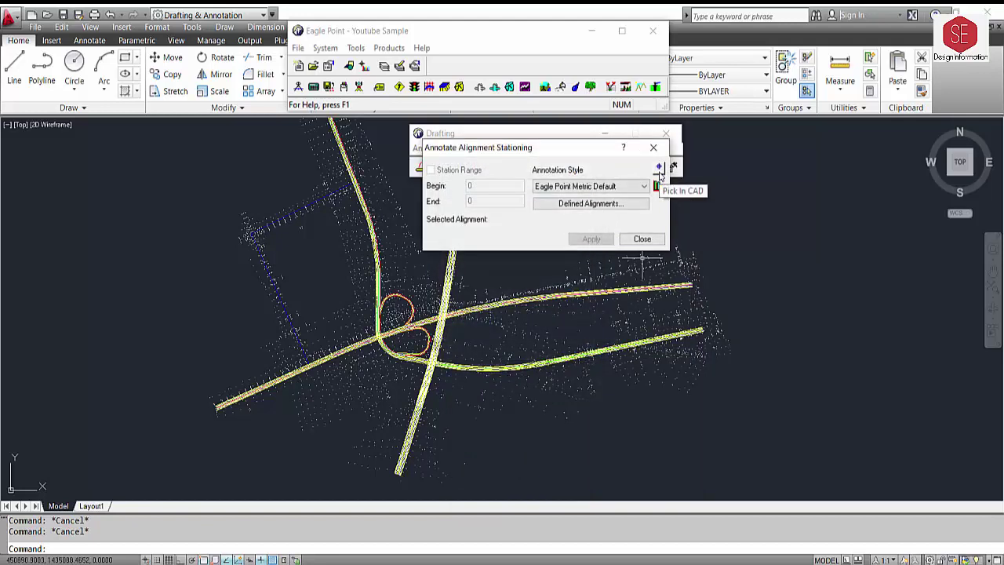
left_click(658, 169)
scroll(391, 262, "down", 2)
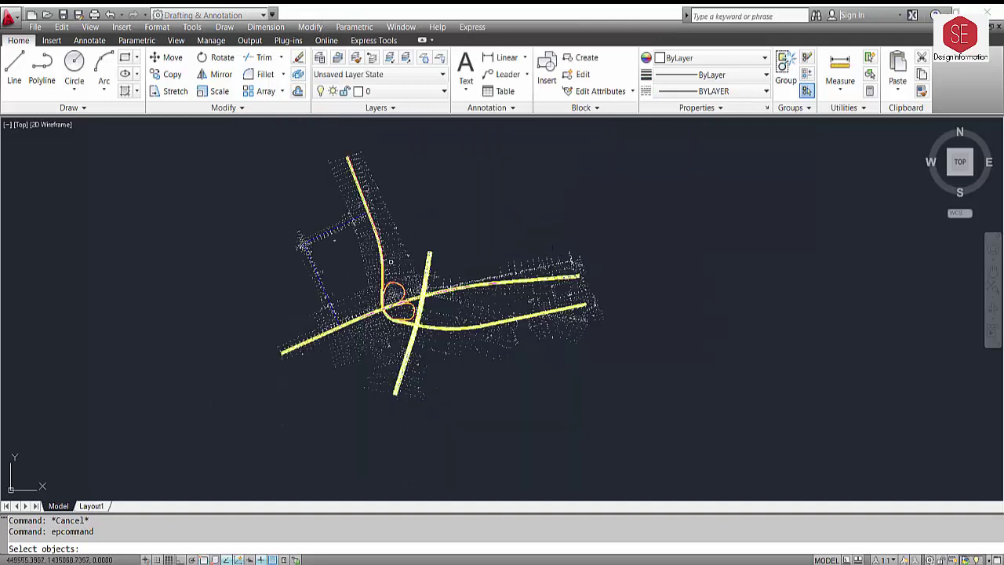
scroll(357, 163, "up", 5)
scroll(358, 163, "up", 3)
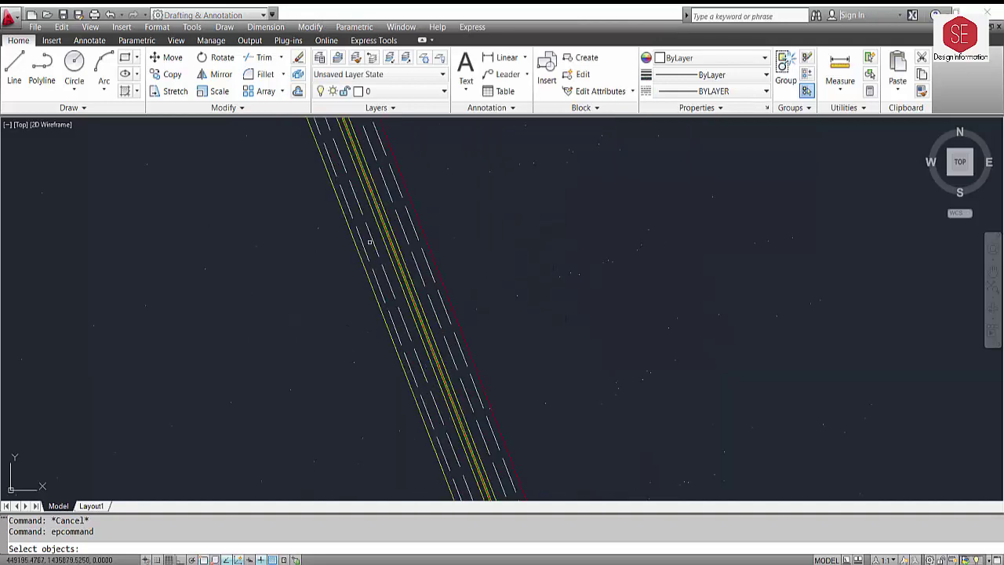
scroll(375, 204, "up", 5)
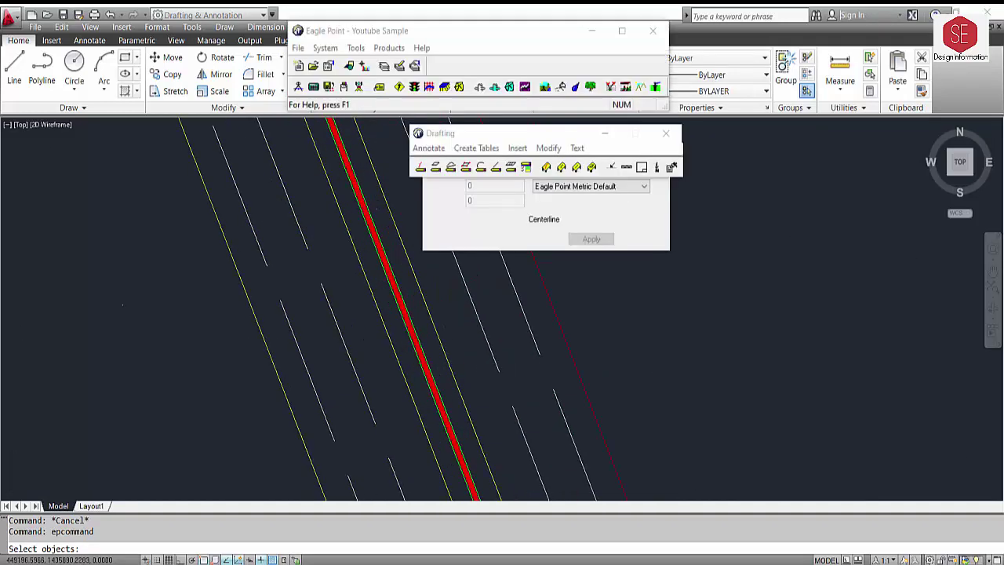
left_click(370, 217)
key("Return")
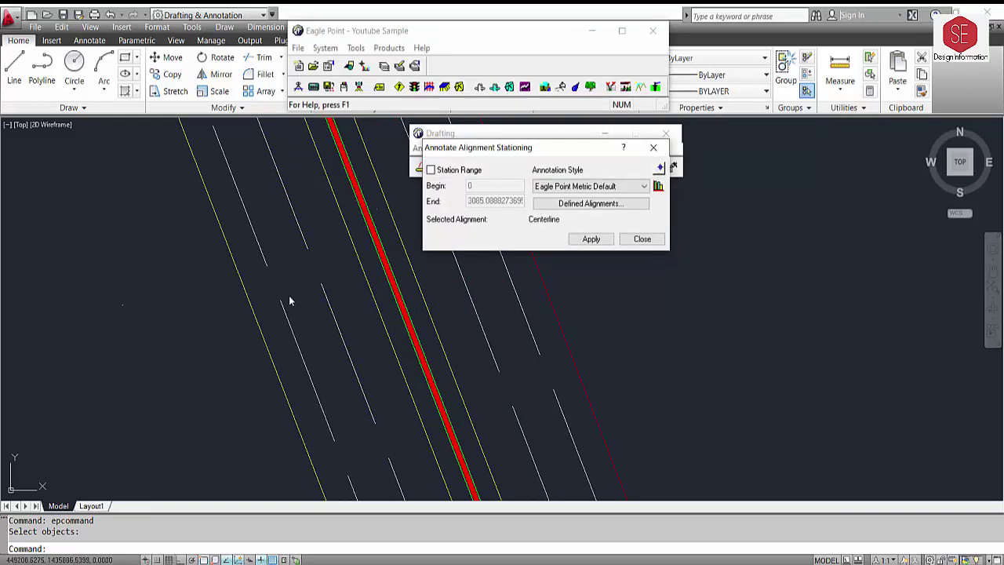
Label the Centerline from BOP Sta 0+000.0000, with 0+100 and 0+200 marks
scroll(290, 297, "down", 5)
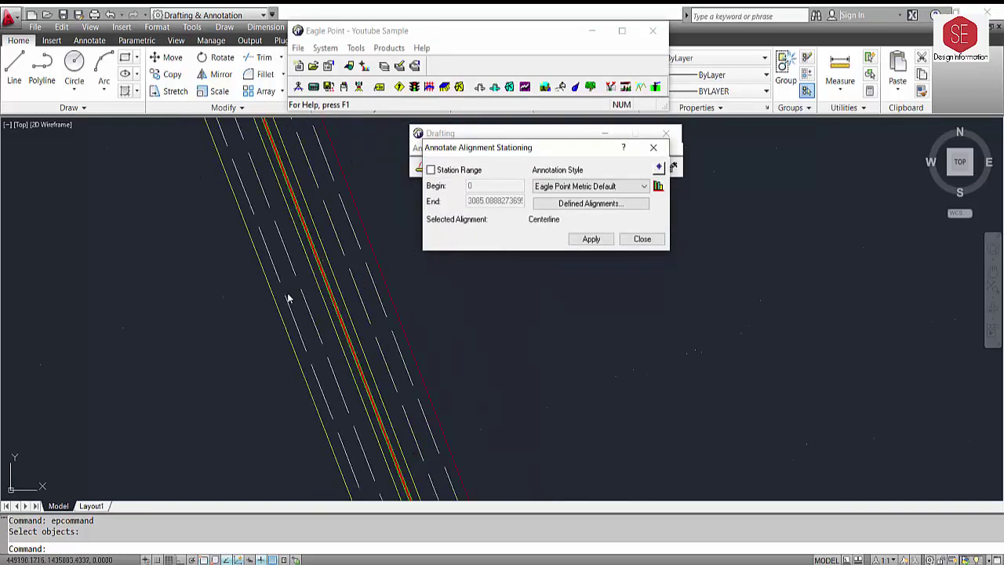
left_click(592, 239)
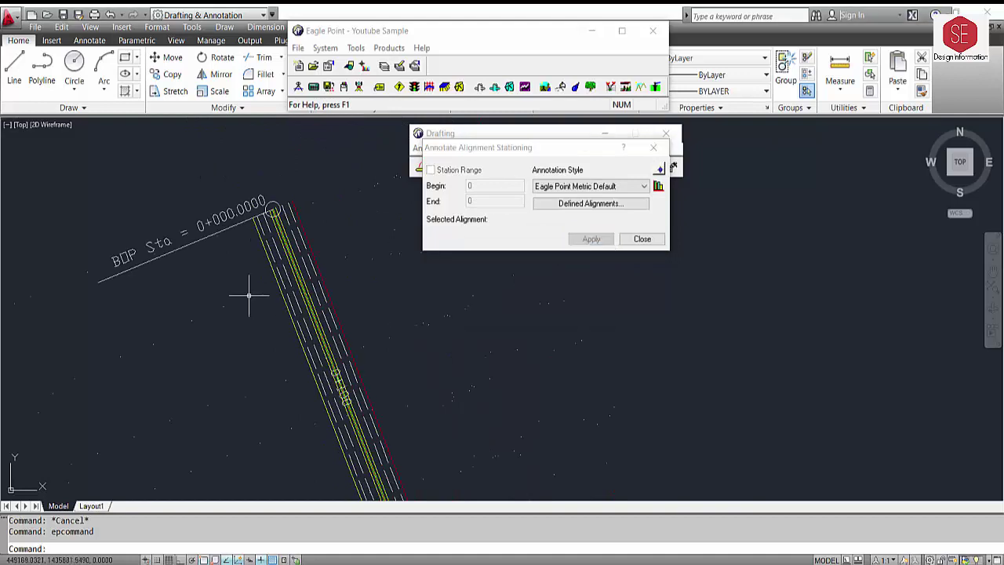
middle_click_drag(355, 400, 307, 294)
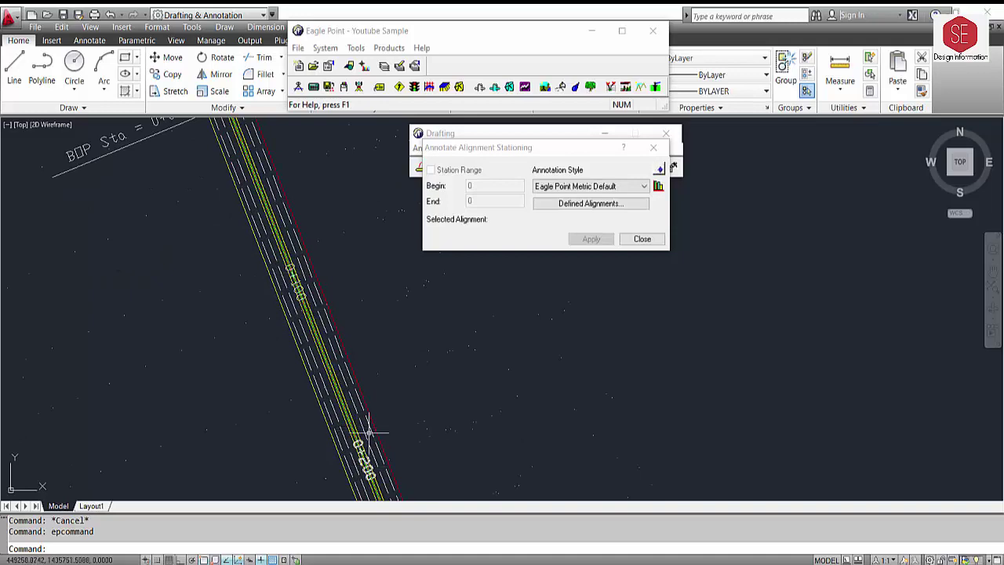
scroll(353, 424, "down", 2)
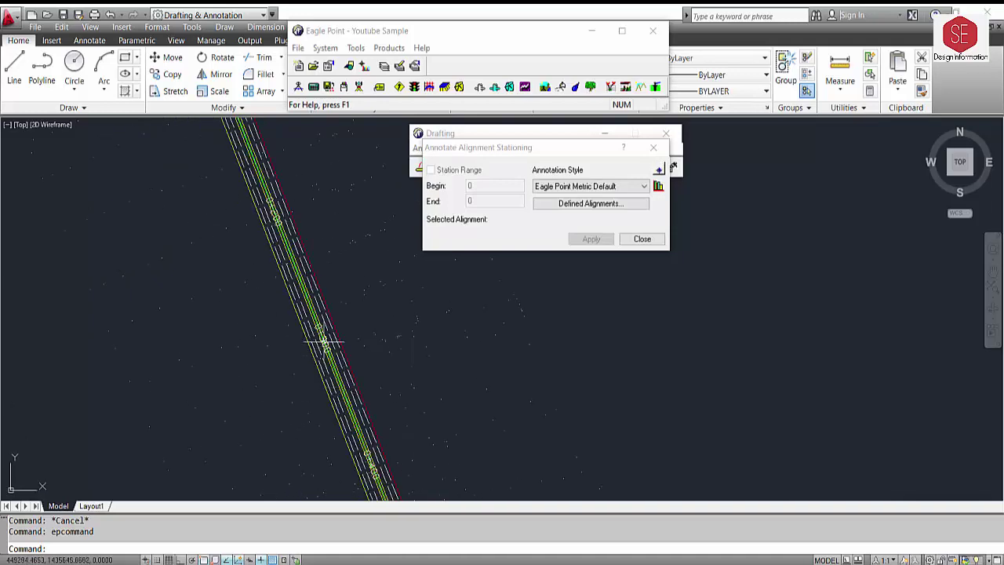
Set Major Station text placement to Perpendicular in the Eagle Point Metric Default style
left_click(657, 186)
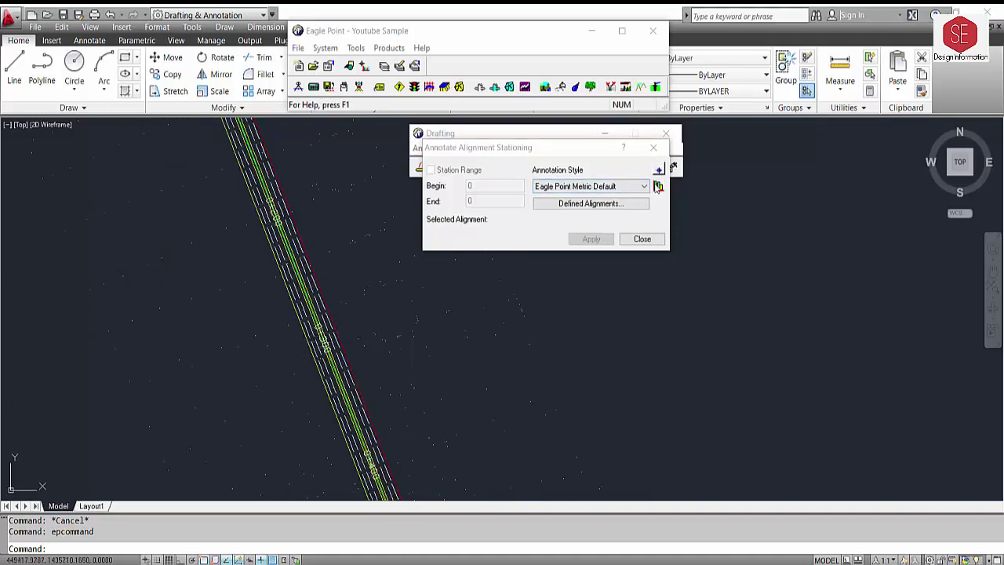
left_click(569, 338)
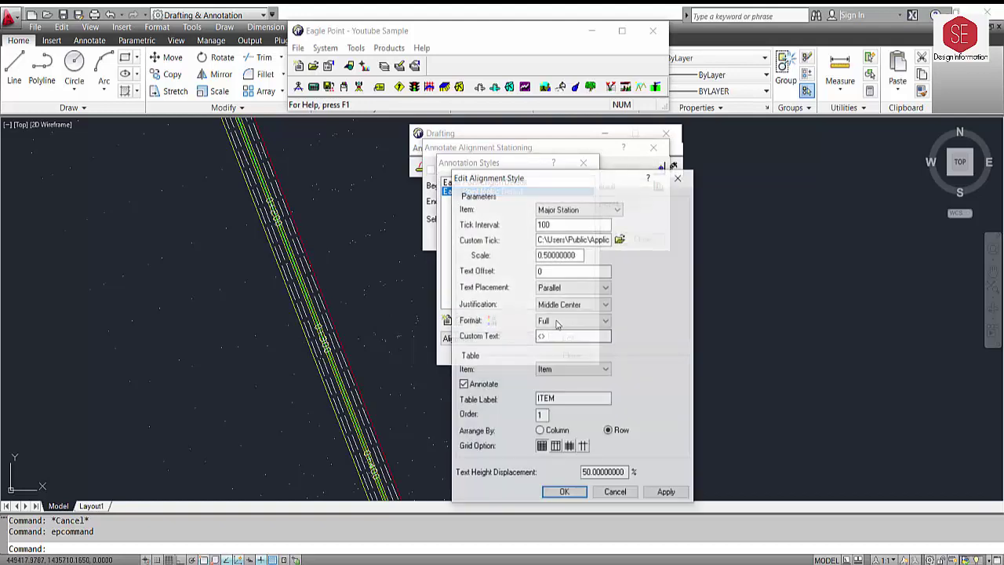
left_click(562, 288)
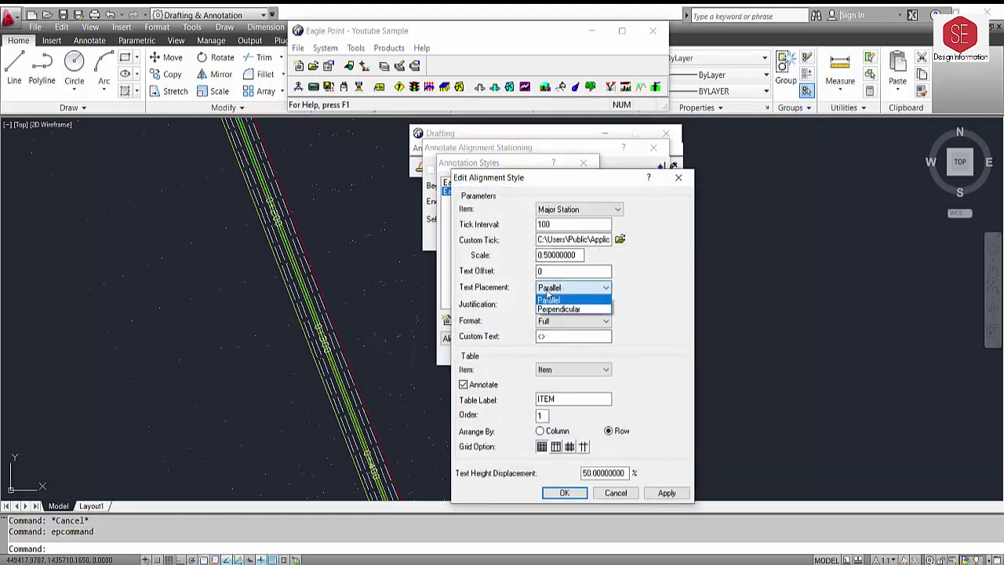
left_click(558, 309)
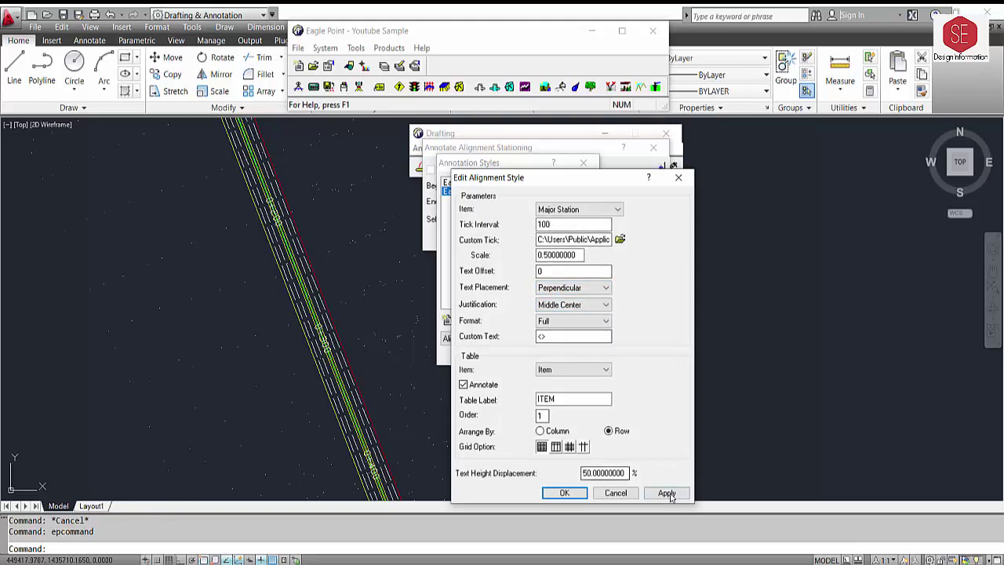
left_click(564, 492)
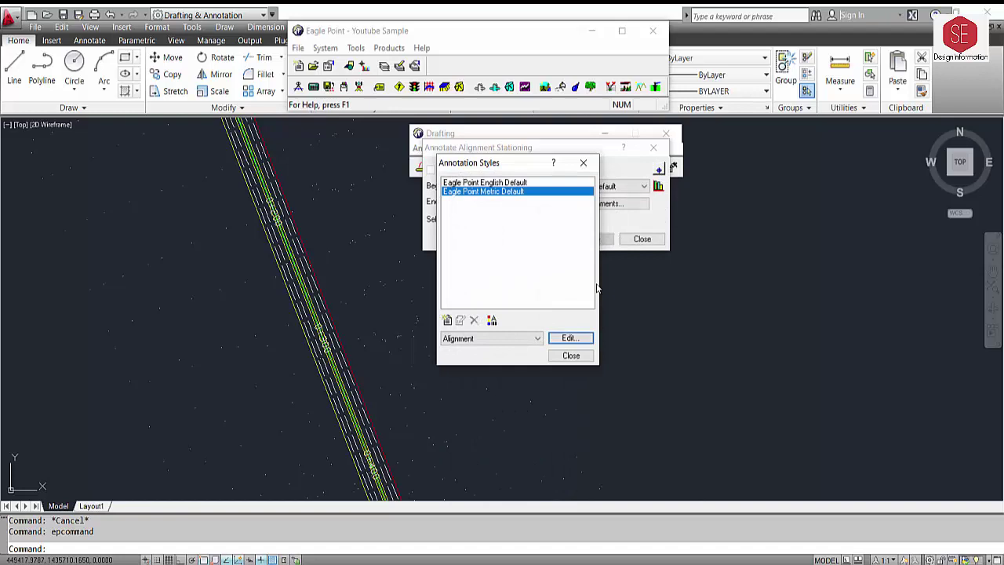
left_click(571, 356)
Select the Centerline alignment and draw perpendicular station labels along it
left_click(659, 169)
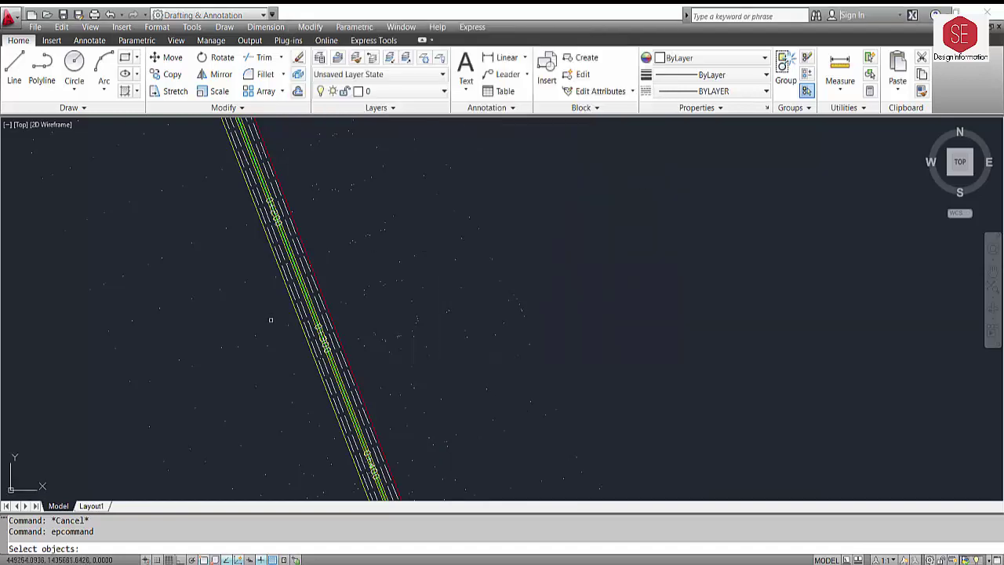
scroll(341, 286, "up", 2)
scroll(342, 286, "up", 2)
scroll(342, 286, "up", 2)
left_click(342, 284)
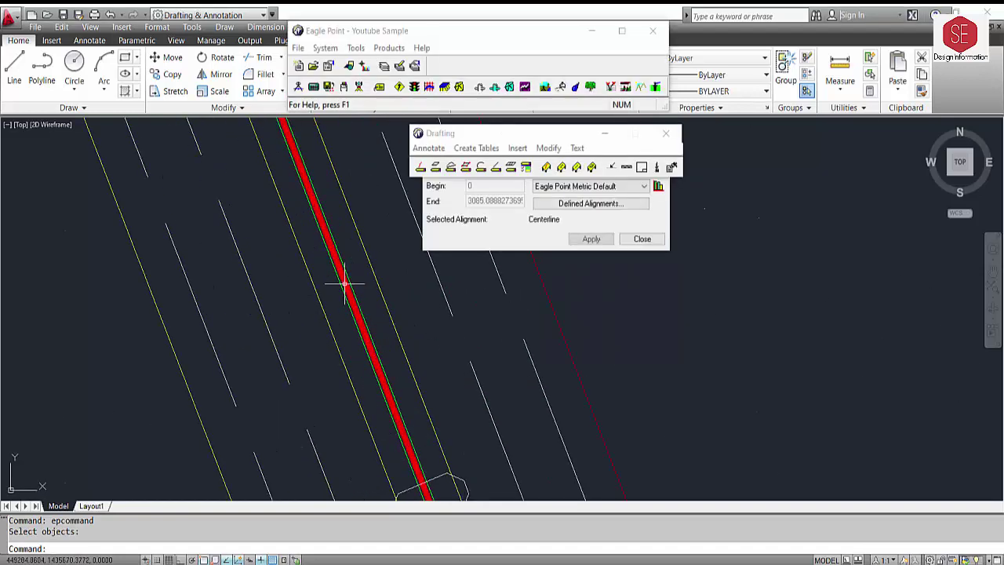
scroll(408, 333, "down", 2)
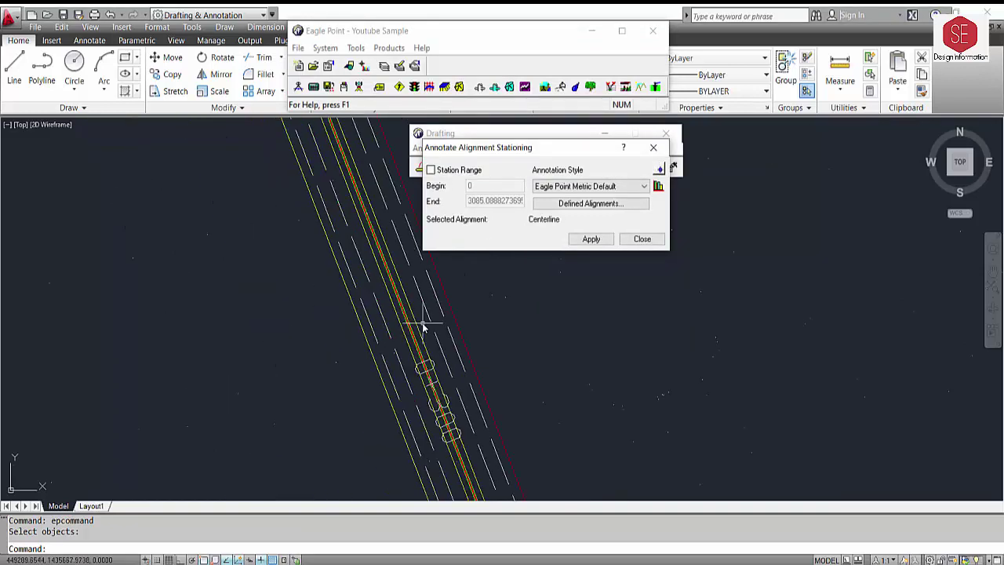
left_click(590, 240)
Zoom around to check the labels running to EOP Sta 3+085.088, then begin picking another alignment
scroll(510, 341, "down", 3)
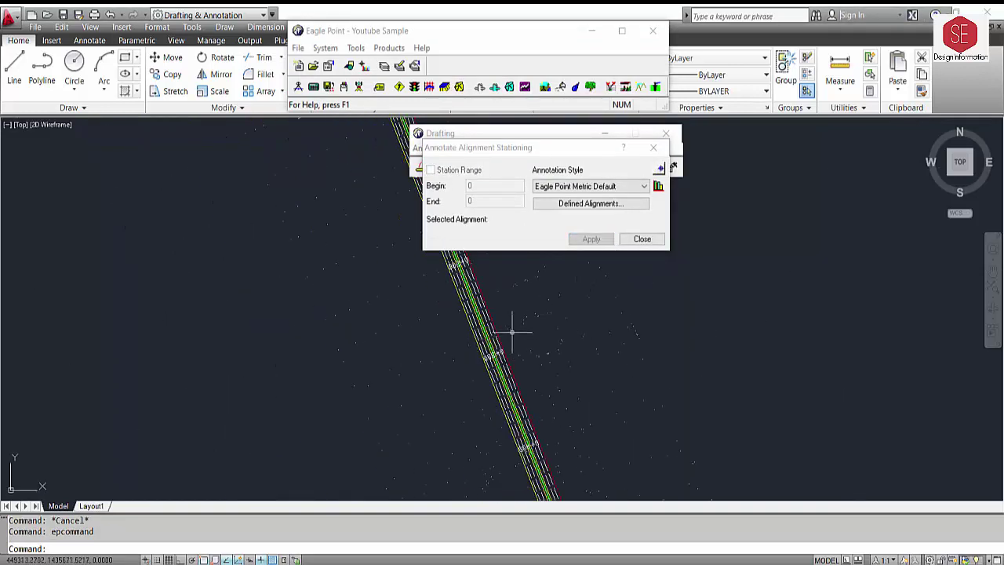
scroll(330, 407, "up", 3)
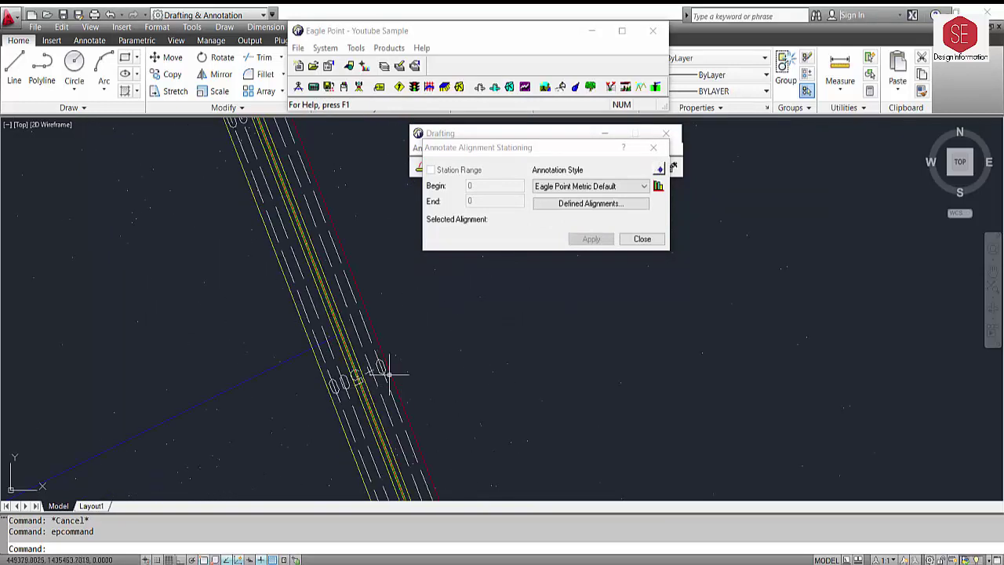
scroll(290, 212, "up", 2)
scroll(329, 364, "up", 1)
scroll(321, 357, "up", 1)
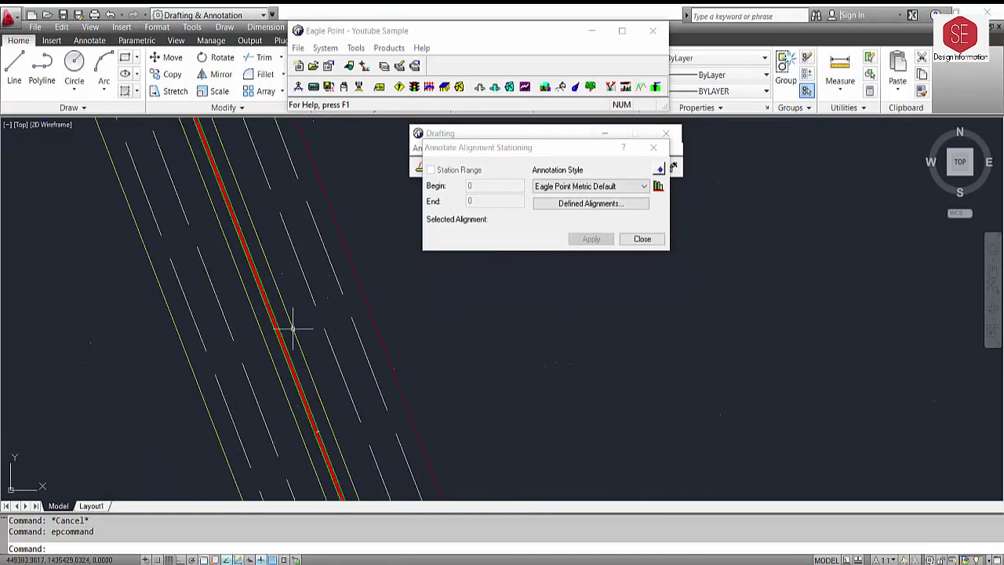
scroll(318, 443, "up", 2)
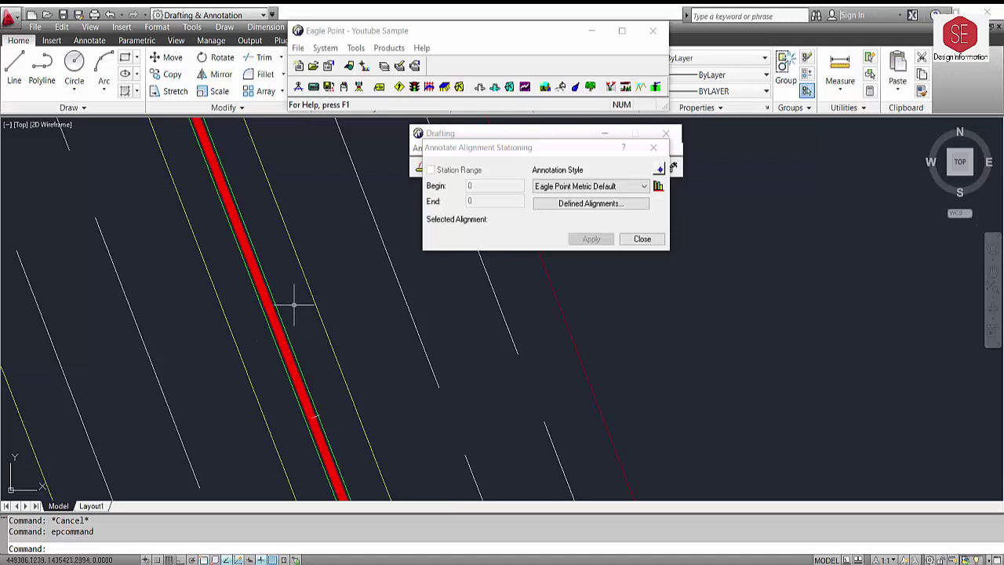
scroll(294, 305, "down", 2)
scroll(298, 322, "down", 1)
scroll(302, 341, "down", 2)
scroll(216, 365, "up", 2)
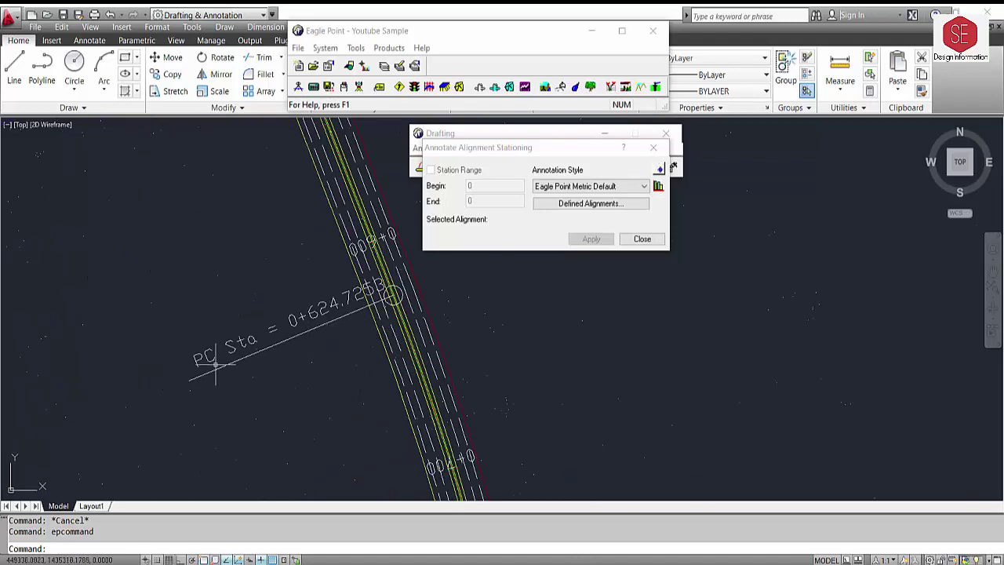
scroll(276, 250, "down", 3)
scroll(318, 264, "down", 1)
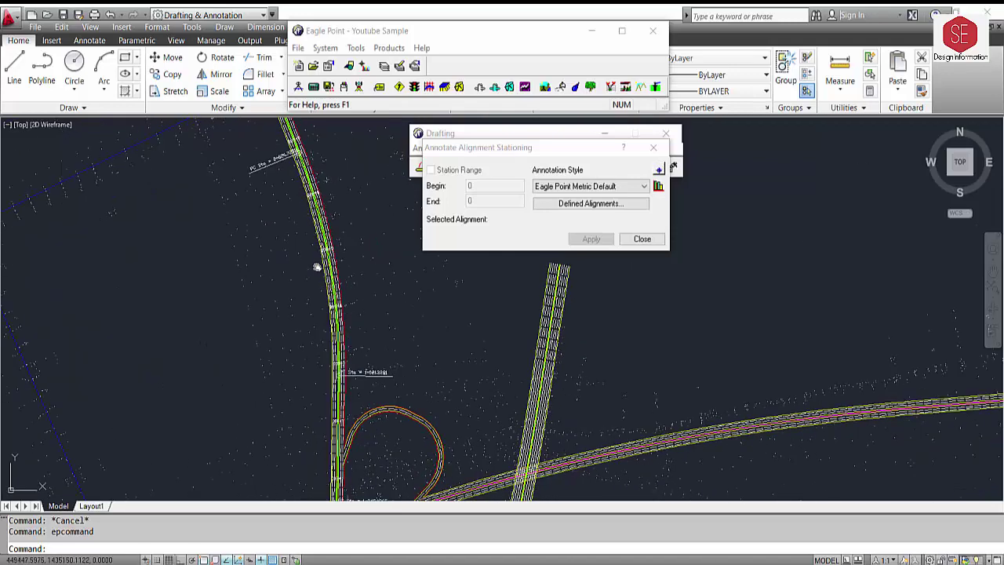
scroll(298, 352, "up", 2)
scroll(213, 342, "up", 2)
scroll(276, 333, "down", 5)
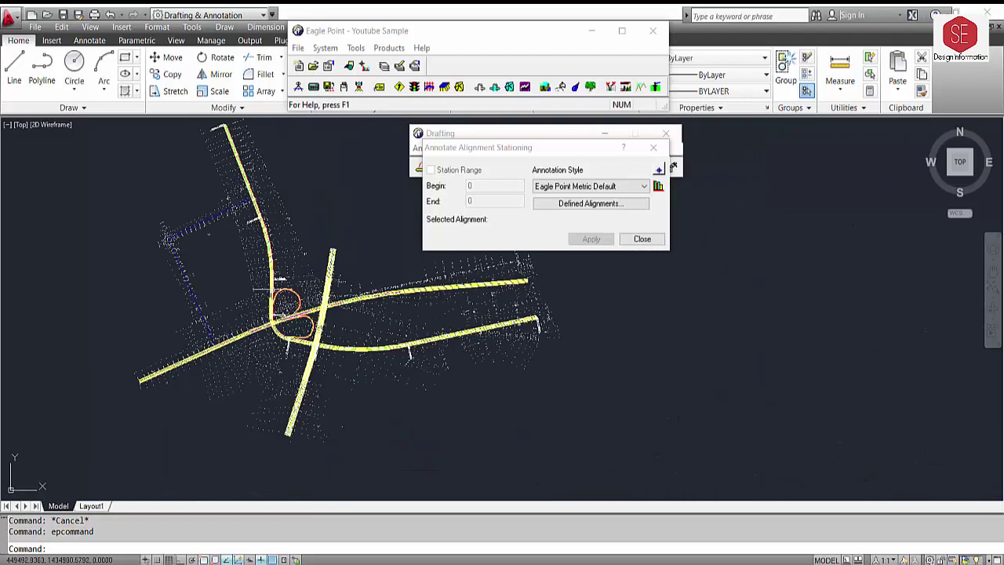
scroll(288, 351, "up", 4)
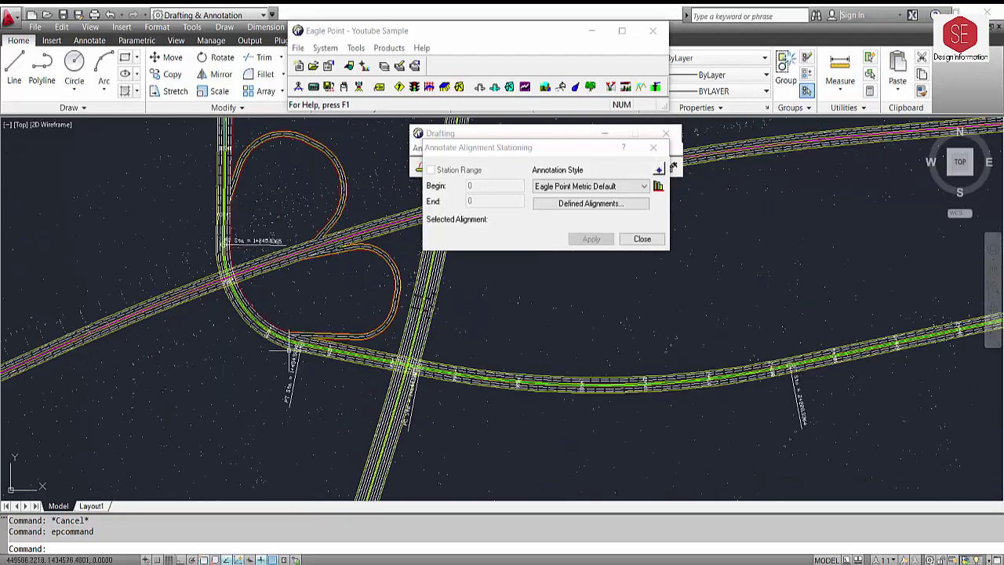
scroll(601, 408, "up", 2)
scroll(609, 418, "up", 2)
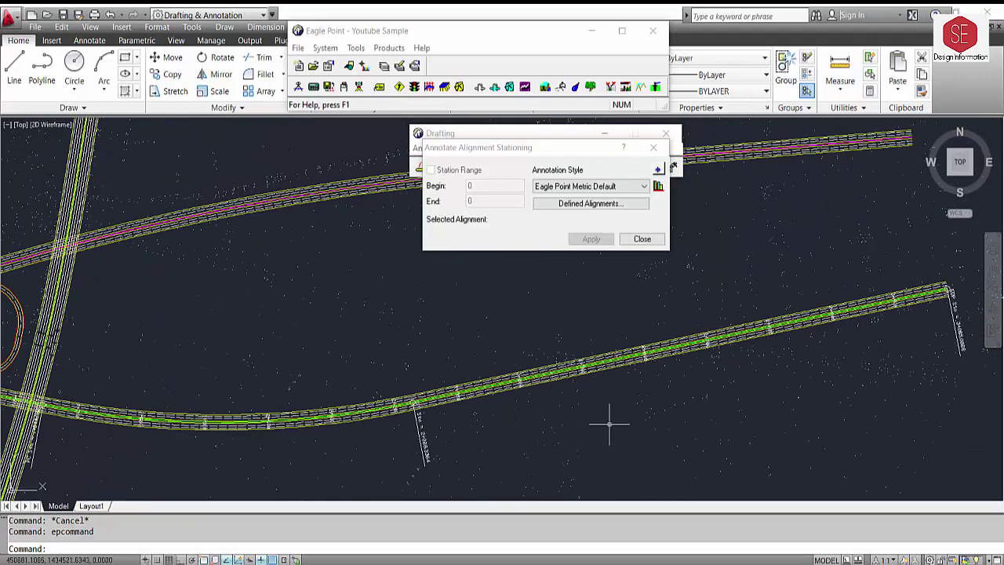
scroll(757, 399, "up", 2)
scroll(757, 399, "up", 2)
scroll(755, 263, "up", 2)
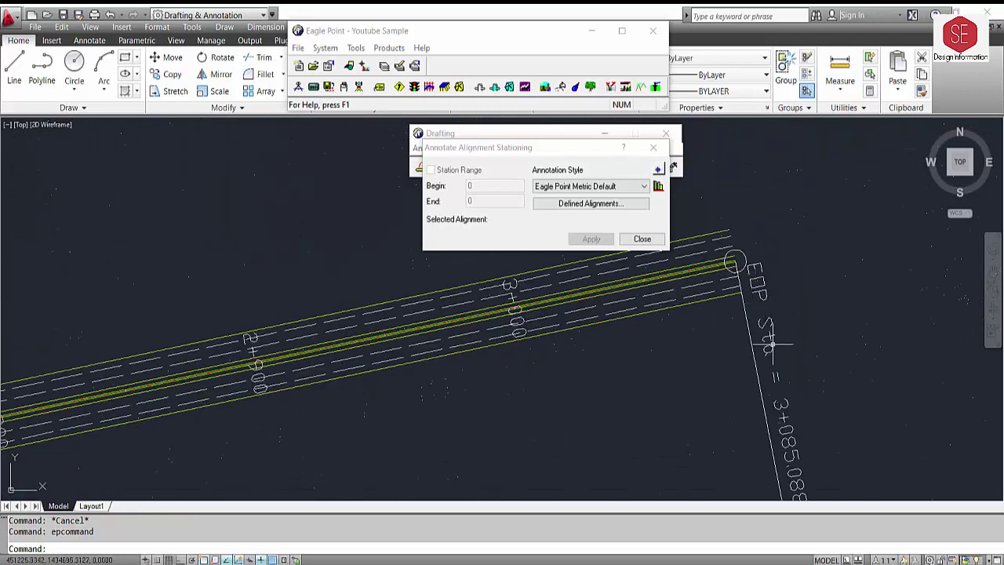
scroll(774, 362, "down", 10)
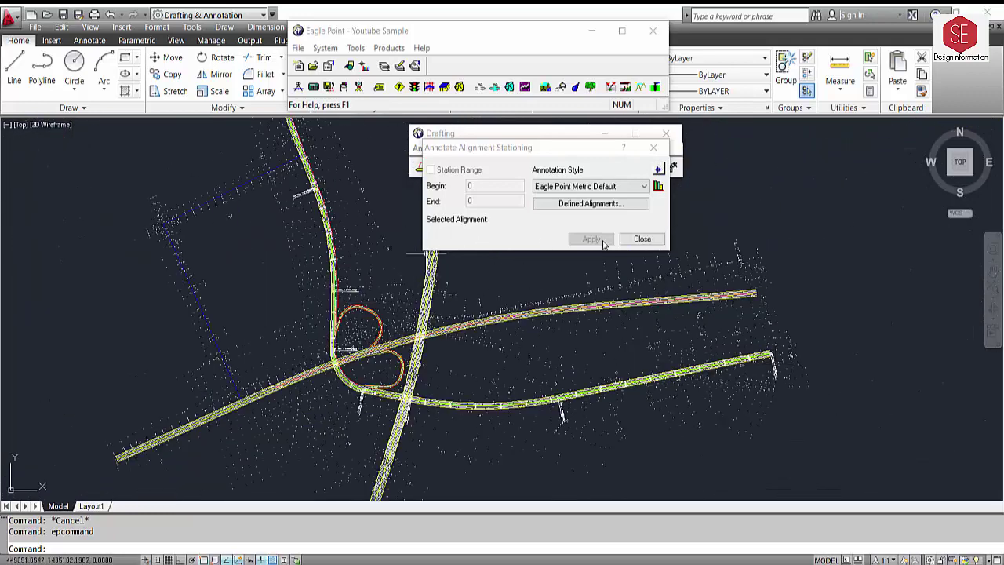
left_click(660, 168)
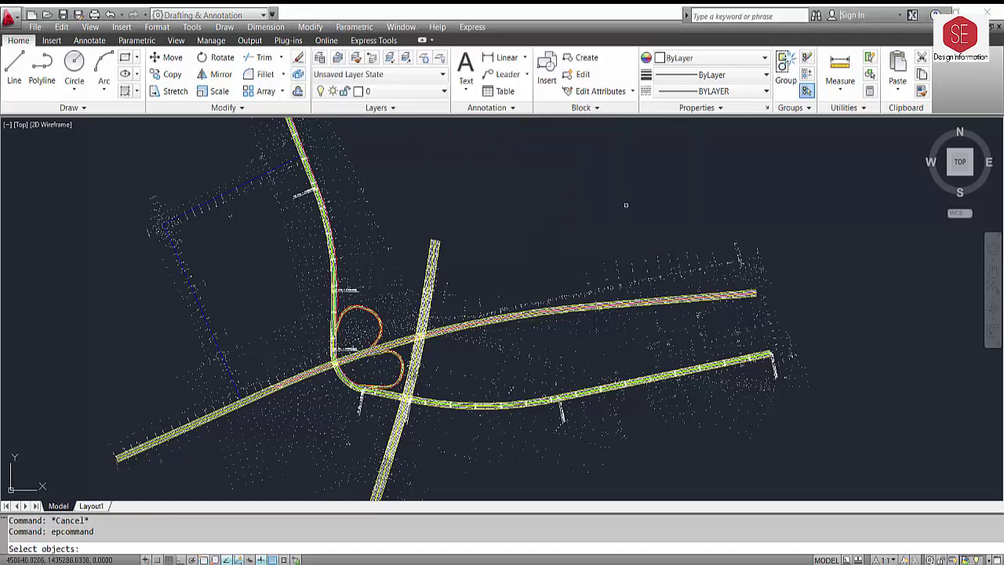
Select the straight road's centerline alignment in the drawing
scroll(371, 267, "up", 3)
scroll(372, 267, "up", 3)
scroll(372, 266, "up", 4)
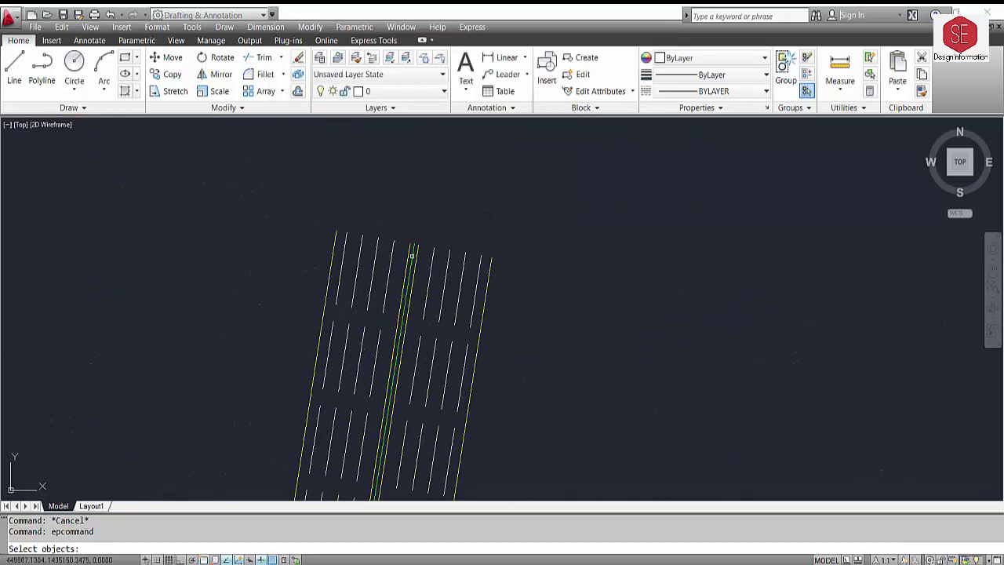
left_click(411, 256)
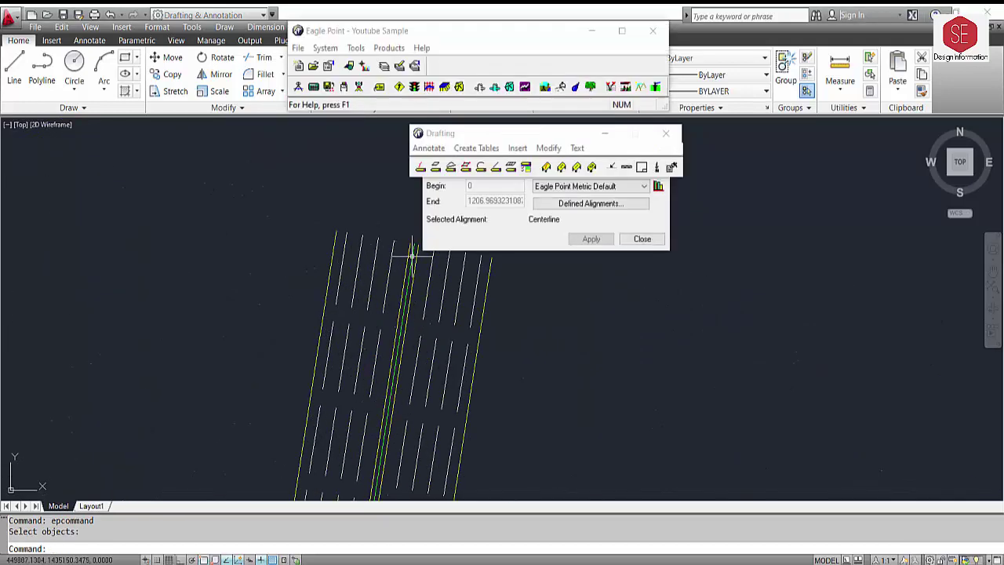
Set the Major Station Tick Interval to 50 and label the centerline up to EOP 1+206.9693
left_click(659, 187)
left_click(564, 339)
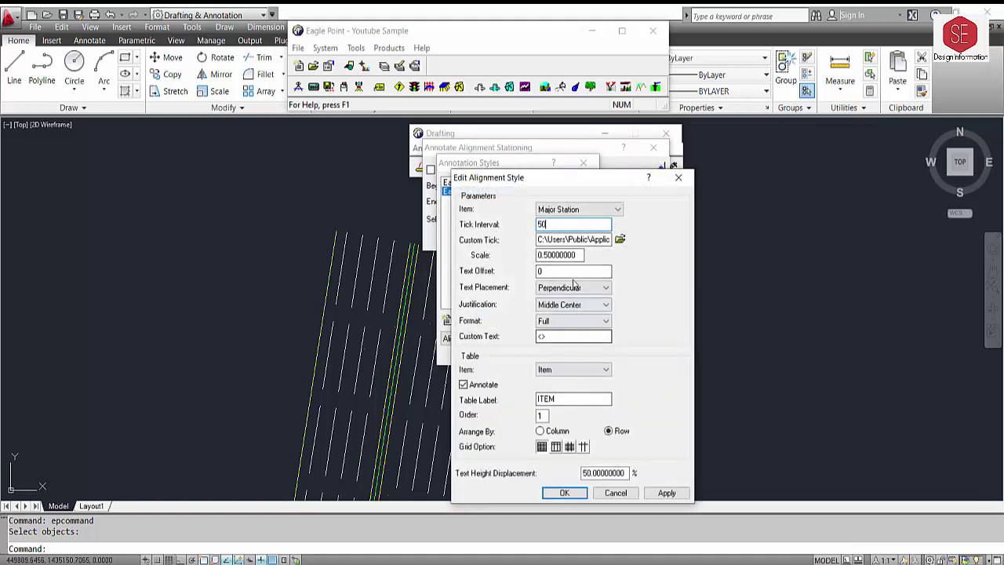
left_click(667, 492)
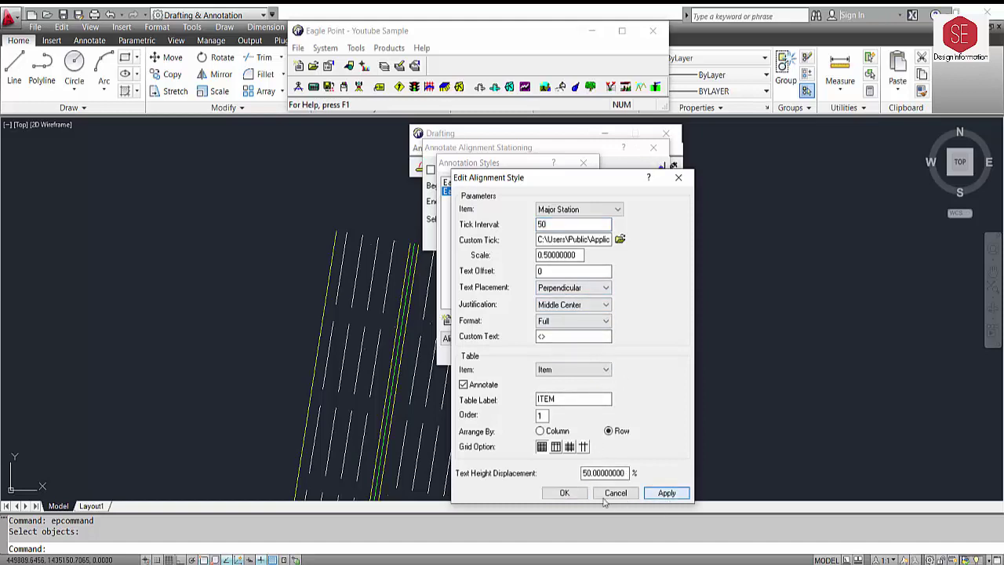
left_click(605, 494)
left_click(570, 355)
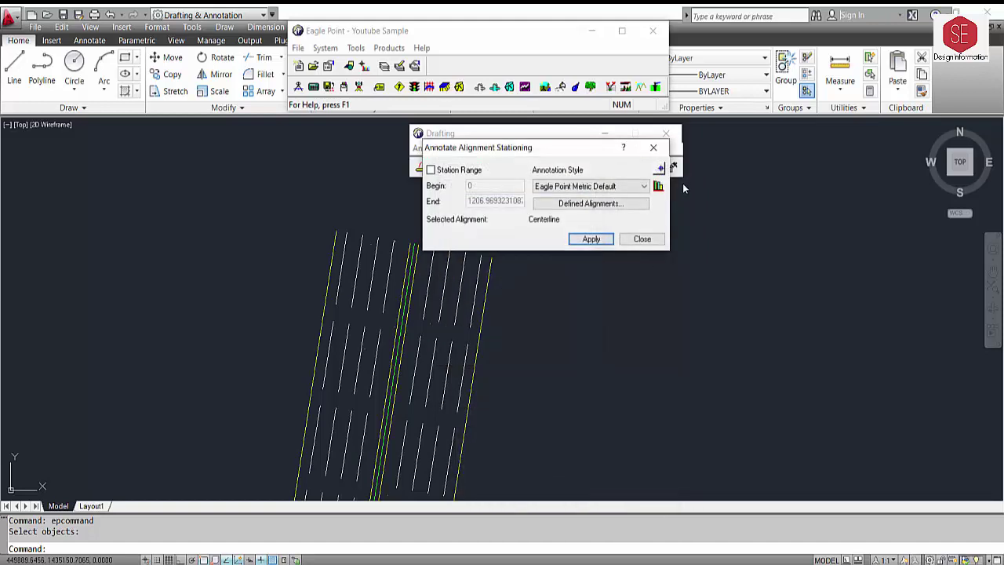
left_click(591, 239)
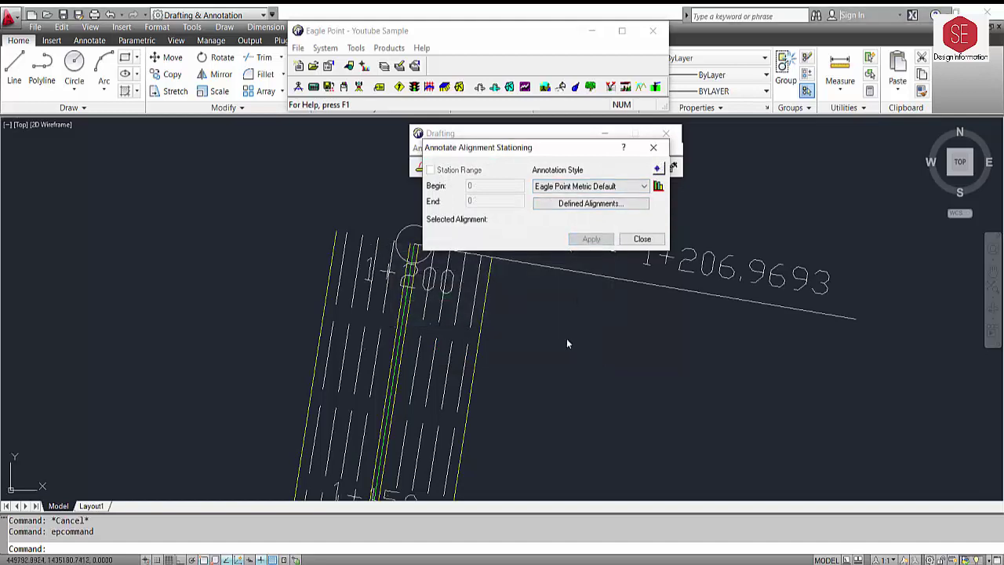
scroll(689, 288, "up", 3)
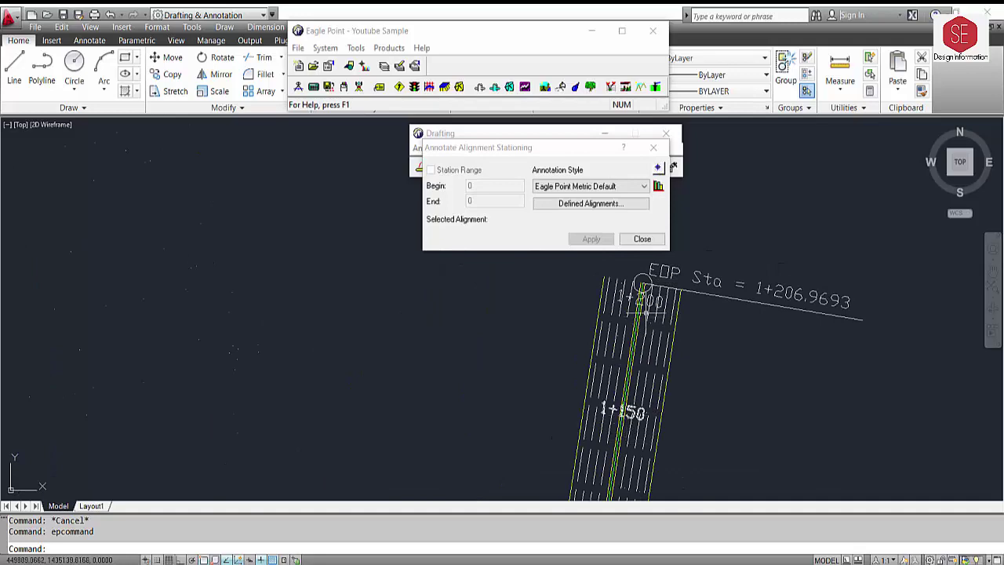
scroll(752, 167, "down", 5)
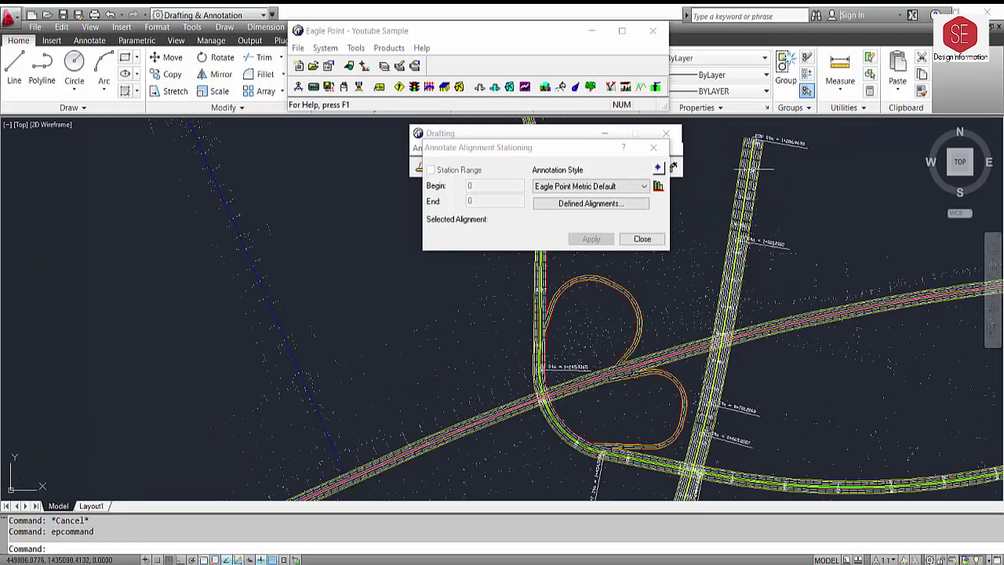
scroll(811, 254, "down", 2)
Center the loop interchange and add station labels along the first loop ramp centerline
scroll(793, 301, "down", 1)
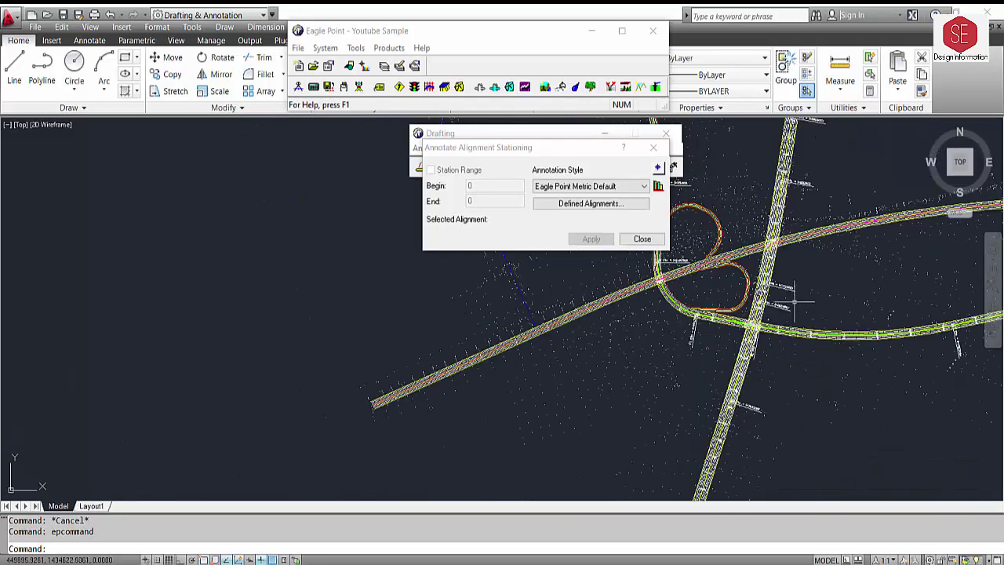
scroll(780, 320, "up", 1)
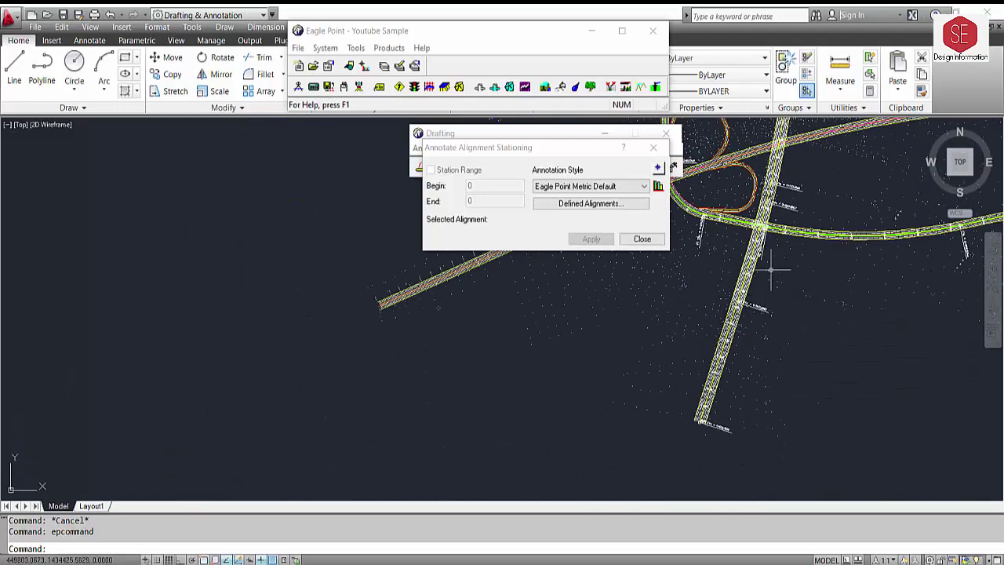
middle_click_drag(771, 269, 804, 449)
left_click(664, 170)
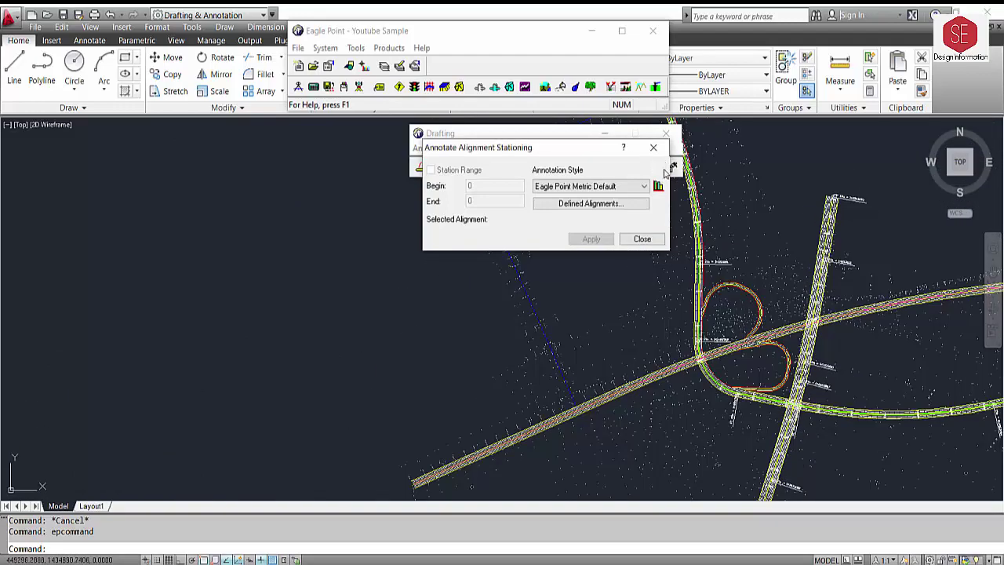
scroll(690, 431, "up", 5)
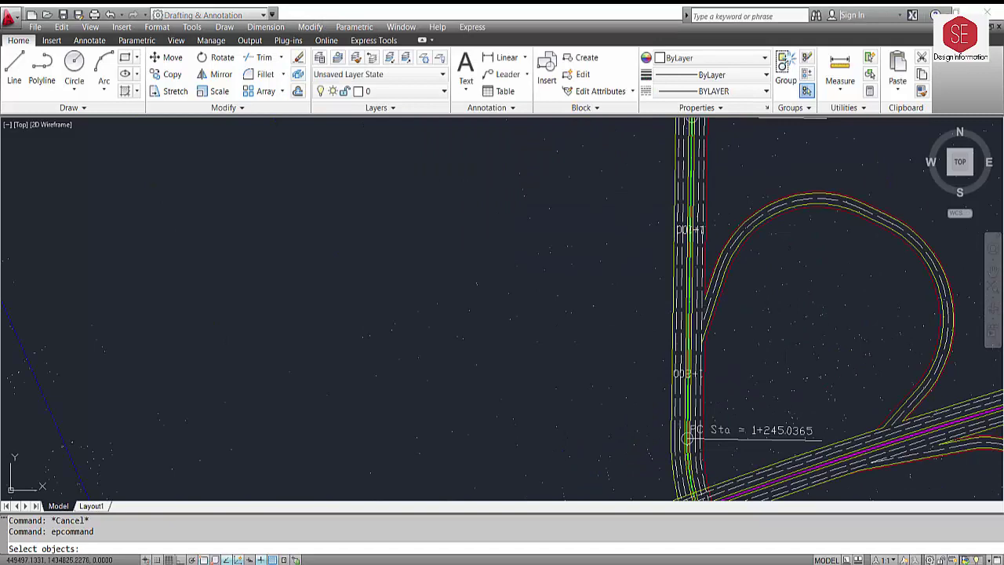
left_click(692, 433)
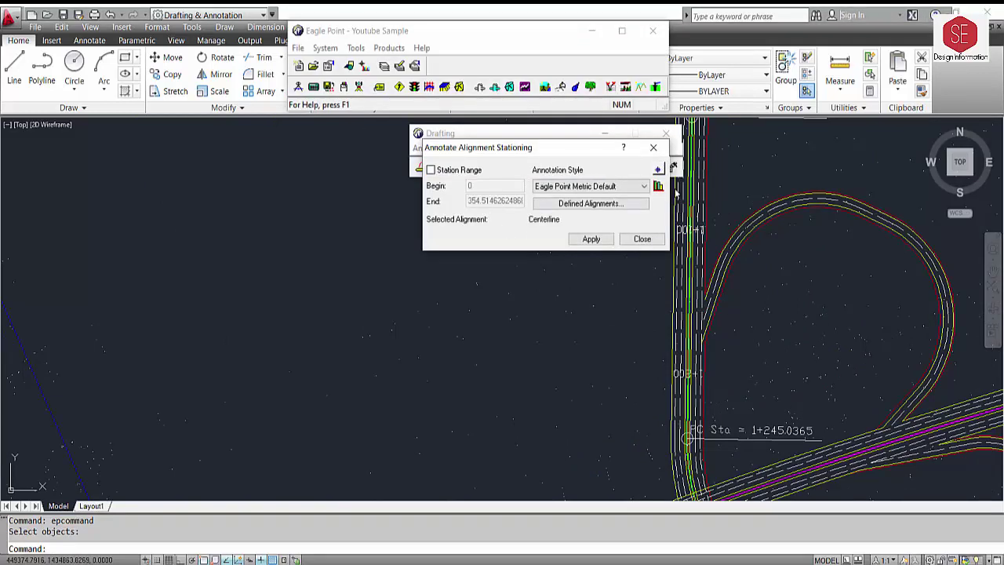
left_click(604, 240)
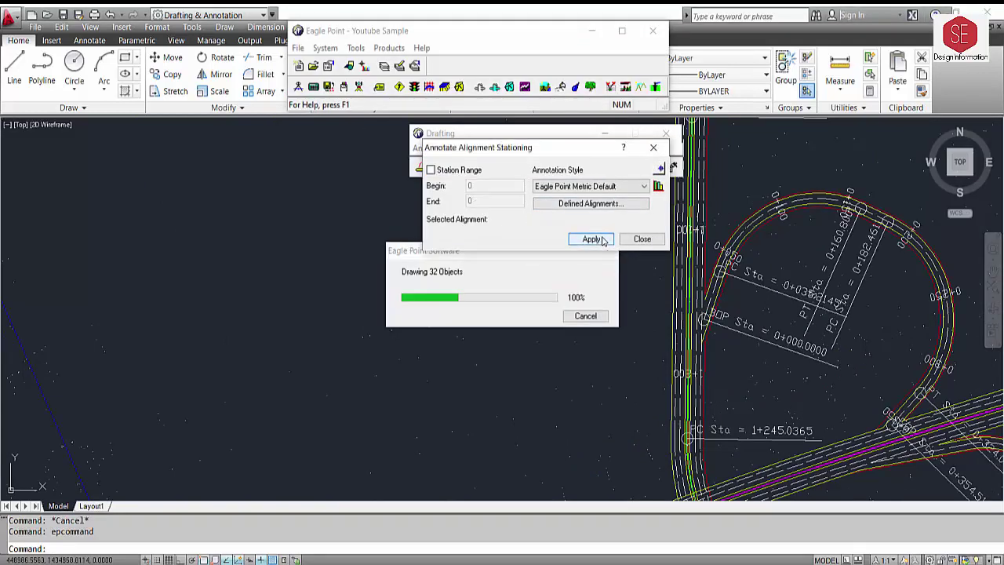
Add station labels along the second loop ramp centerline and close the stationing settings
left_click(662, 174)
scroll(596, 169, "down", 4)
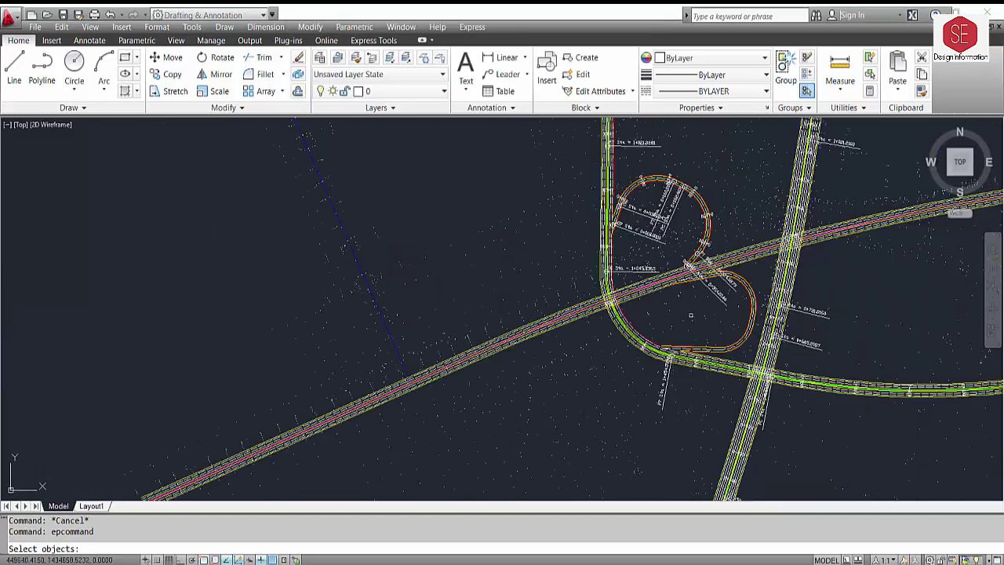
scroll(689, 315, "up", 5)
left_click(626, 390)
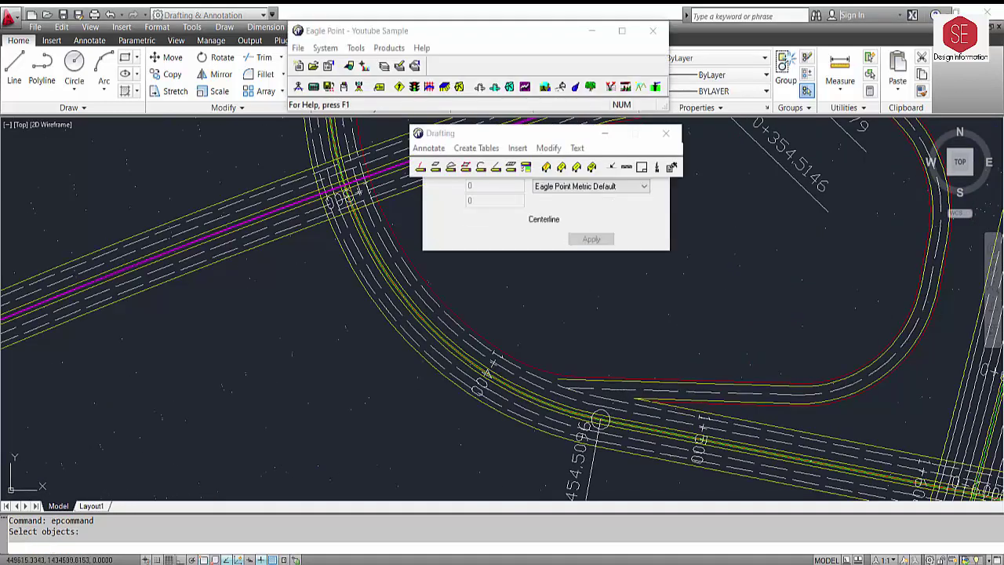
key("Return")
left_click(582, 239)
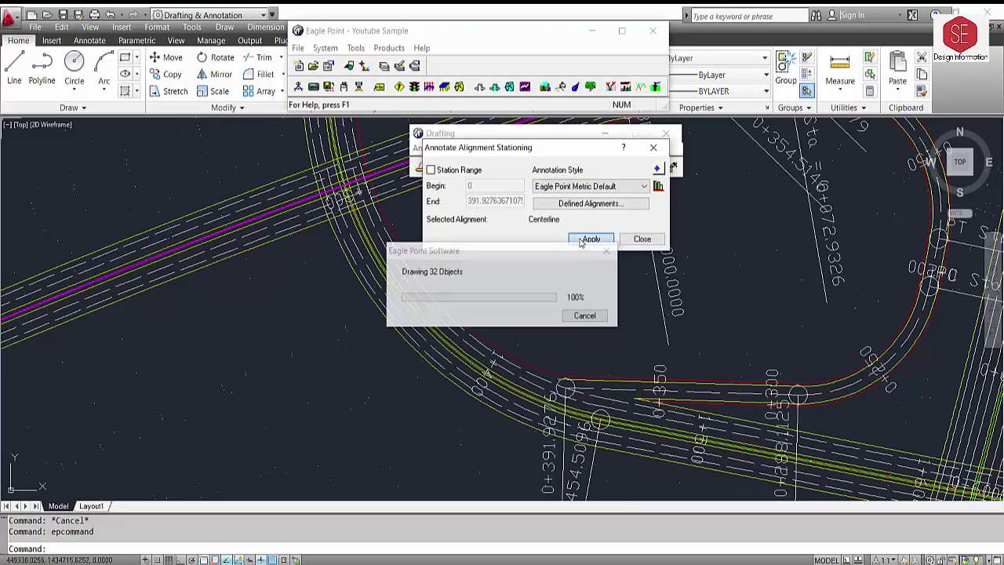
left_click(657, 241)
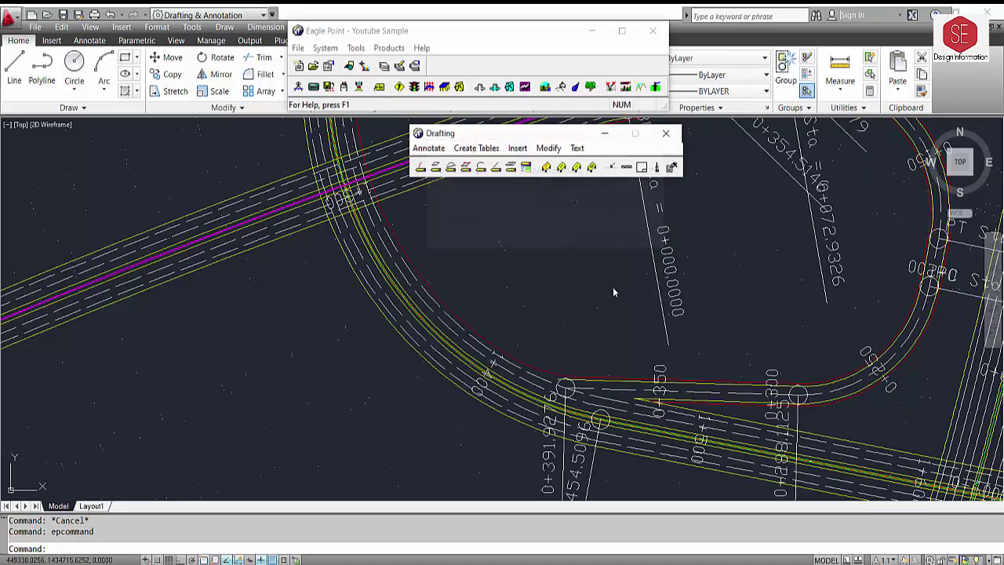
scroll(644, 351, "down", 5)
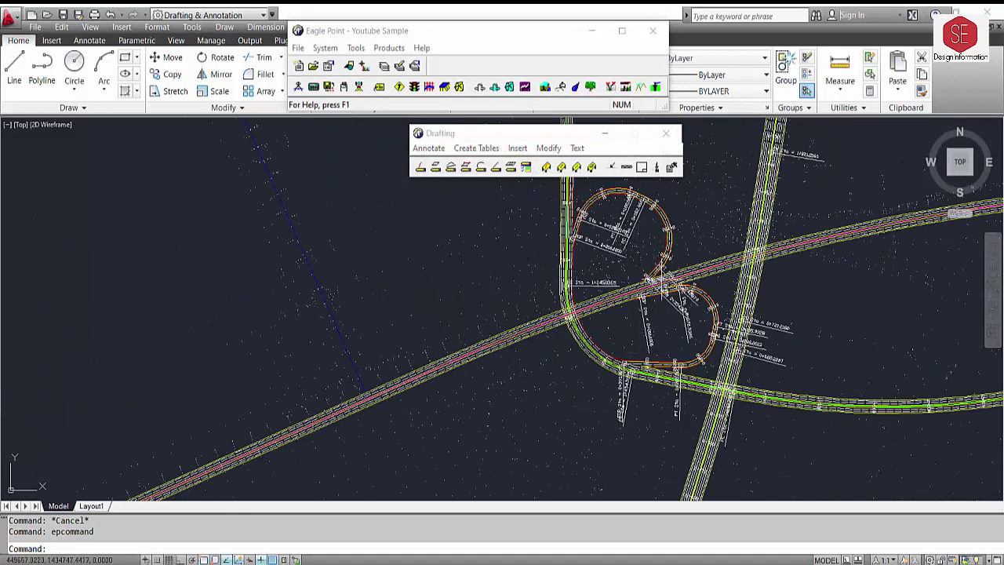
Reopen Alignment Stationing and select the magenta centerline alignment
left_click(428, 147)
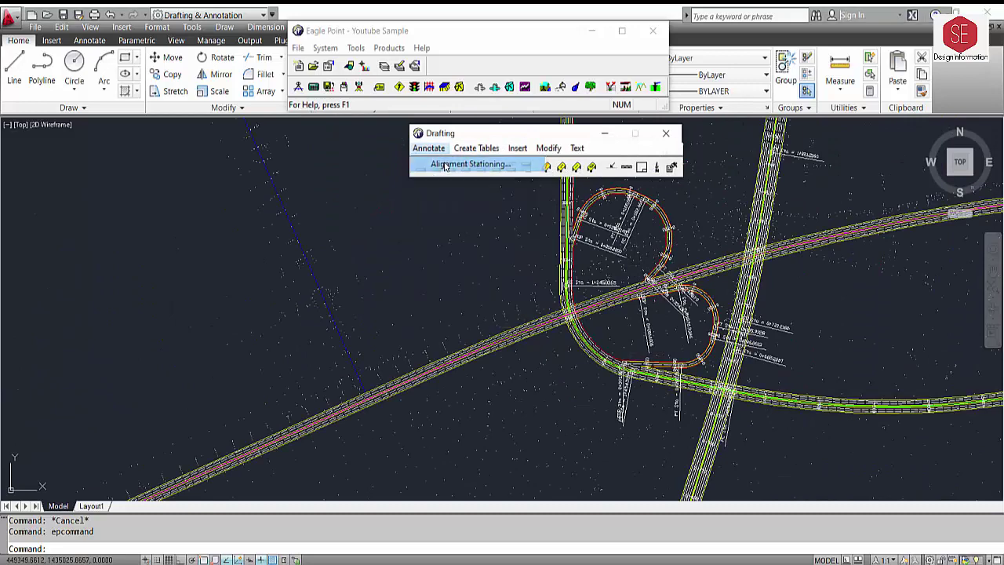
left_click(445, 165)
left_click(658, 169)
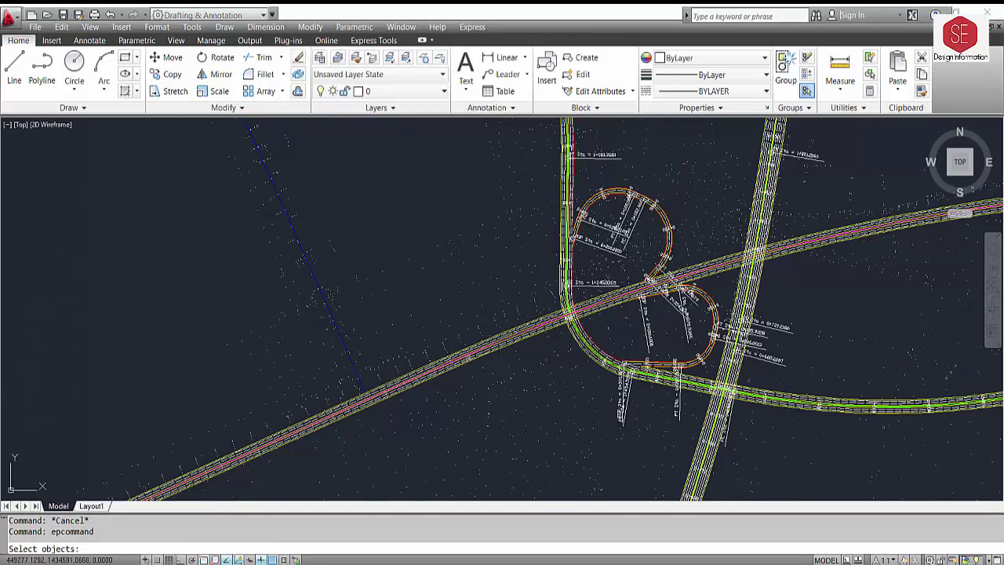
scroll(584, 264, "up", 2)
scroll(191, 441, "up", 3)
scroll(392, 325, "up", 2)
scroll(375, 316, "up", 2)
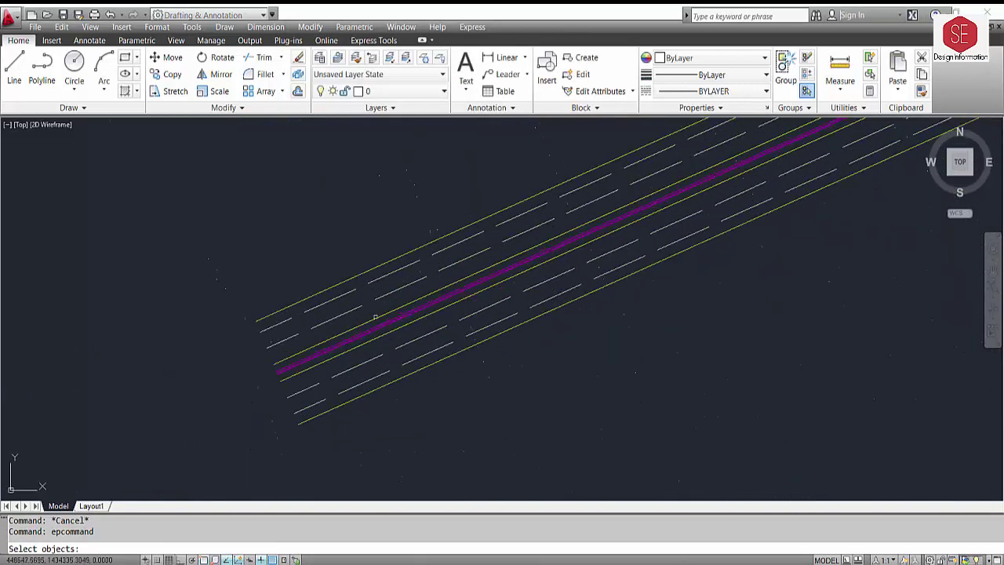
scroll(397, 322, "up", 3)
left_click(388, 303)
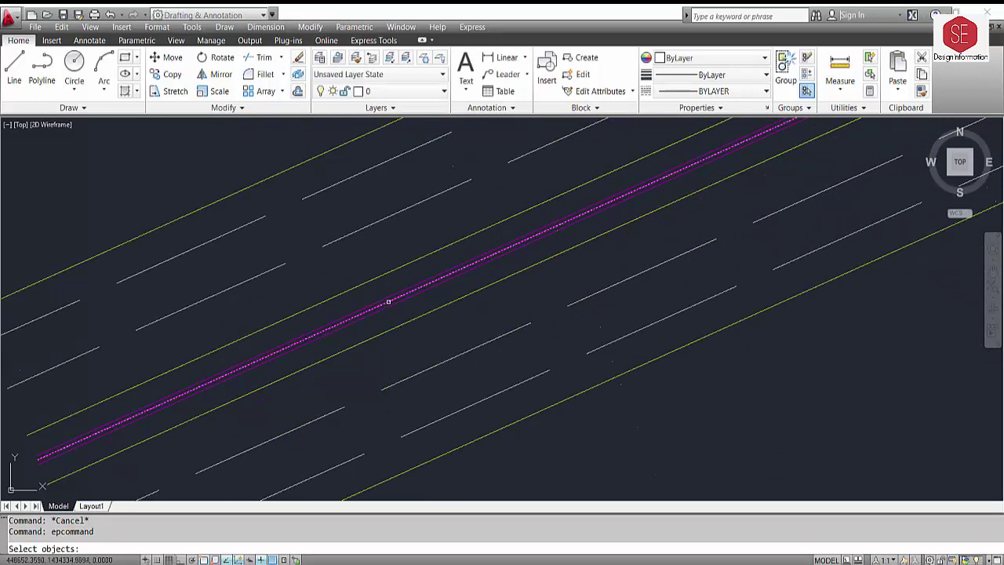
scroll(388, 302, "up", 1)
key("Return")
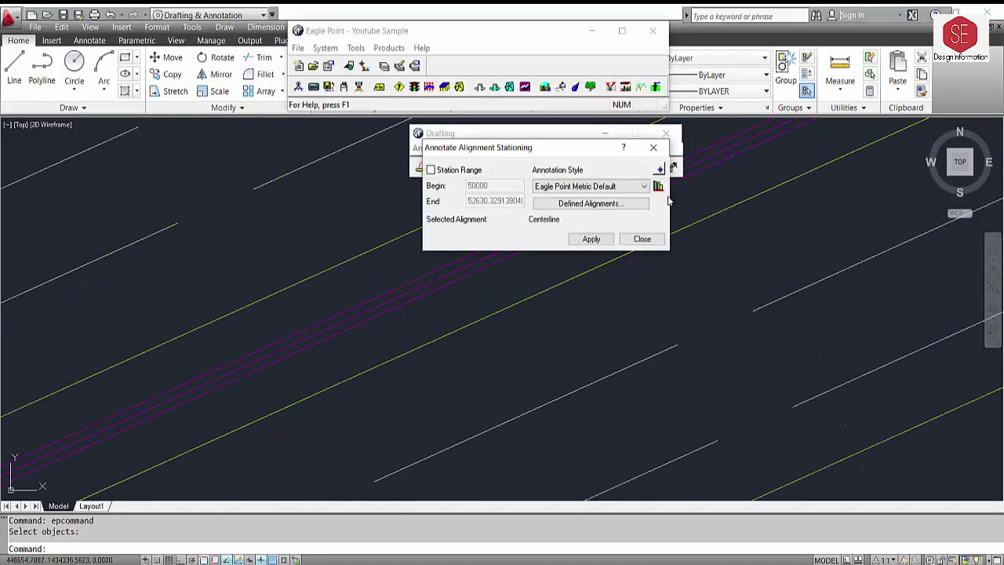
Label the magenta centerline from 50000 to 52630.3291, check the intersection, and close the dialog
left_click(591, 239)
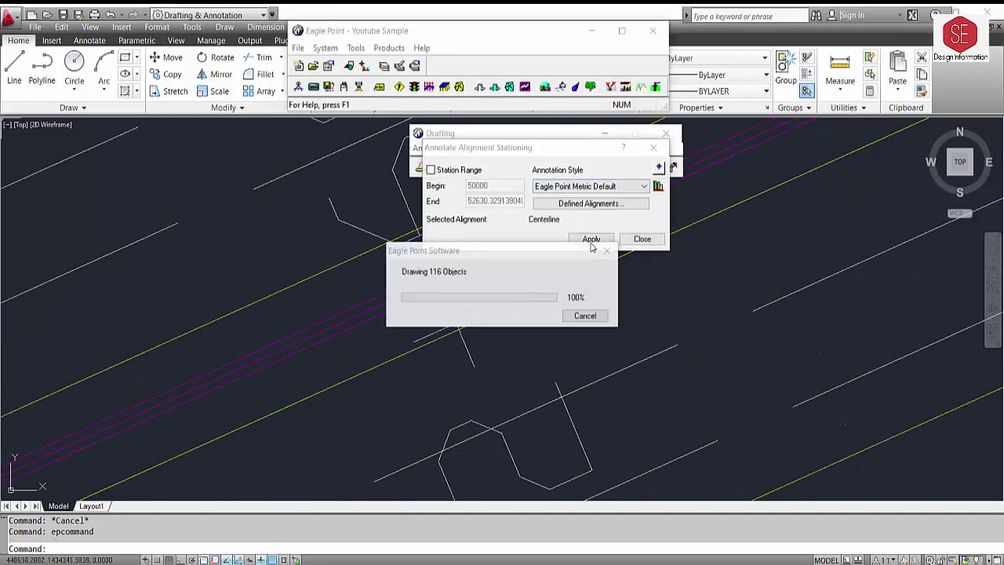
scroll(562, 329, "up", 2)
scroll(559, 335, "down", 2)
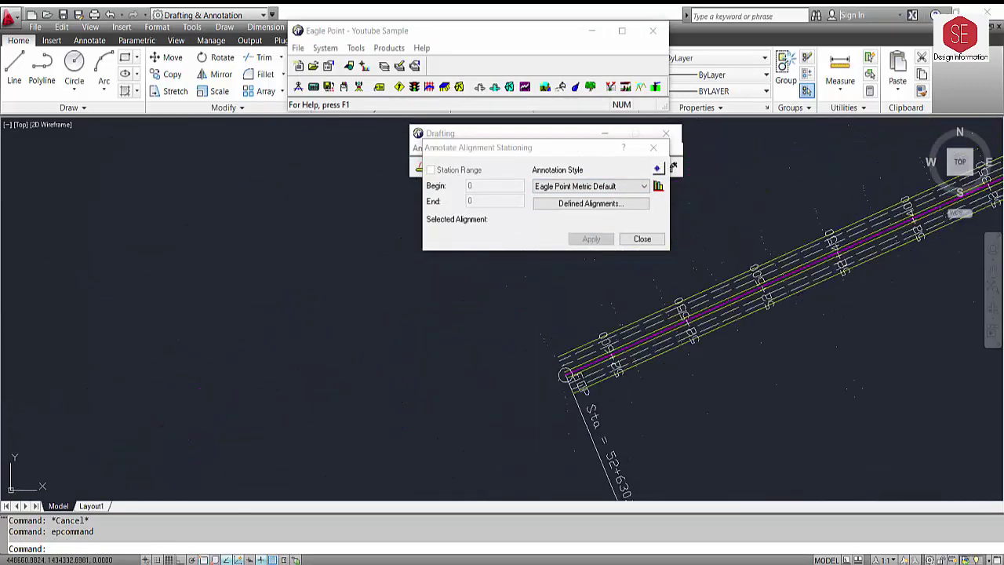
scroll(799, 284, "down", 1)
scroll(706, 330, "down", 2)
scroll(608, 380, "down", 1)
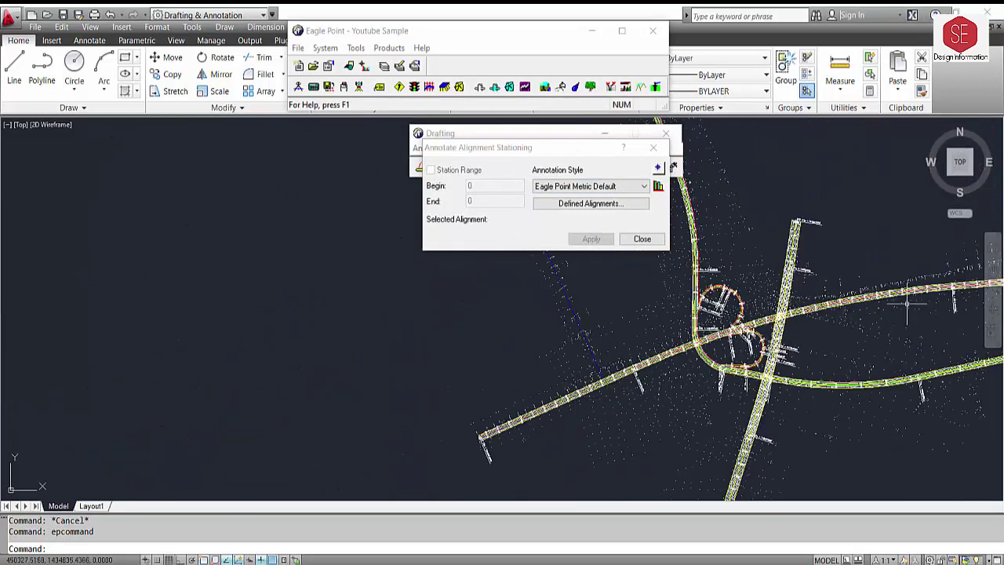
scroll(823, 289, "down", 1)
middle_click_drag(911, 302, 868, 309)
scroll(774, 261, "up", 3)
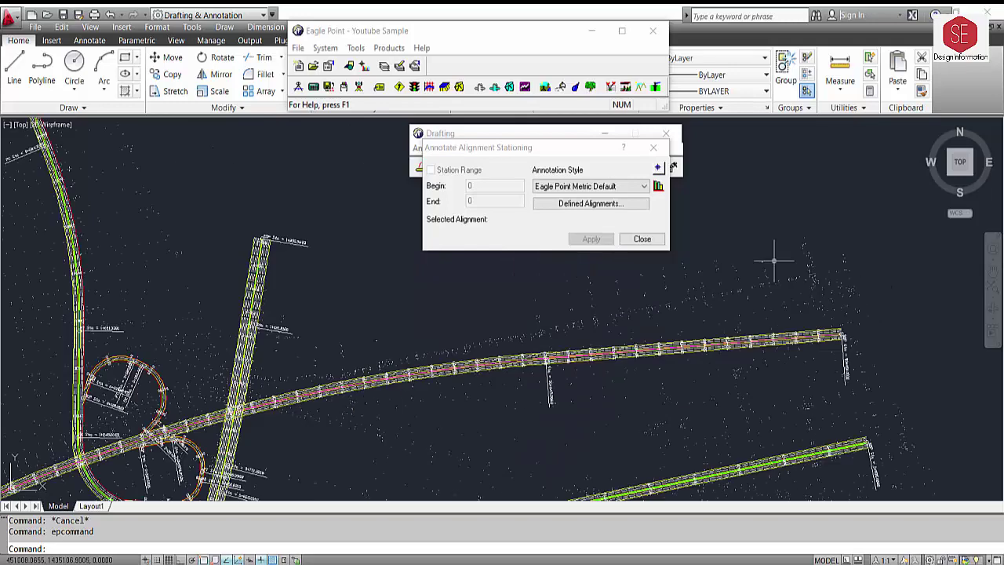
scroll(792, 338, "down", 2)
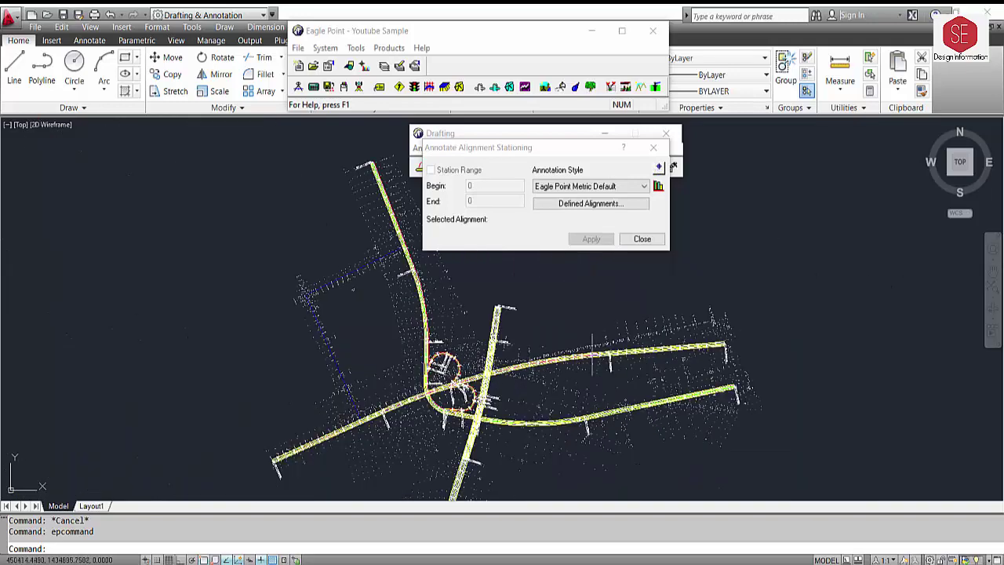
scroll(462, 361, "up", 1)
scroll(439, 372, "up", 1)
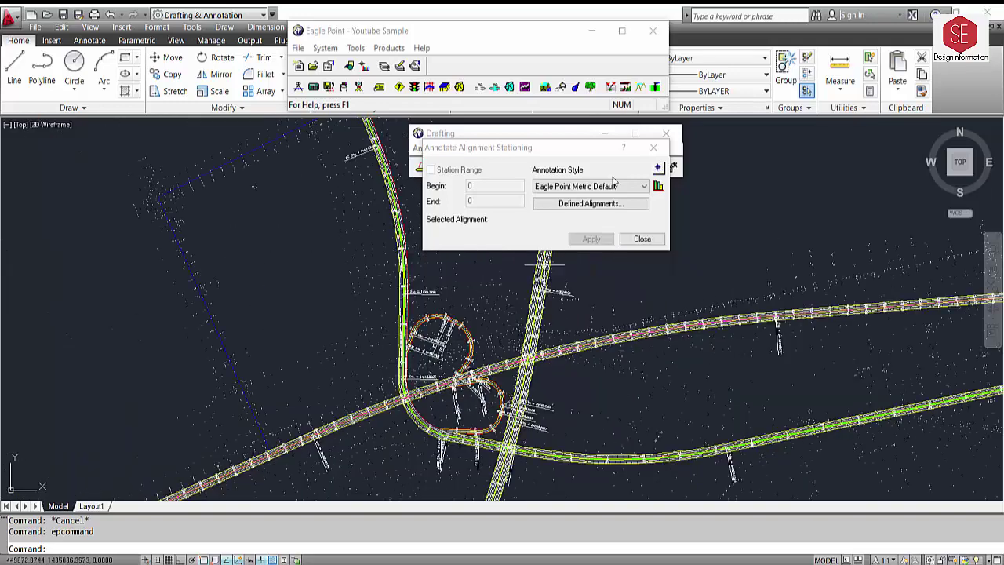
left_click(642, 238)
Close the Drafting toolbar, turn off the POINTS layer, and regenerate the drawing
left_click(605, 134)
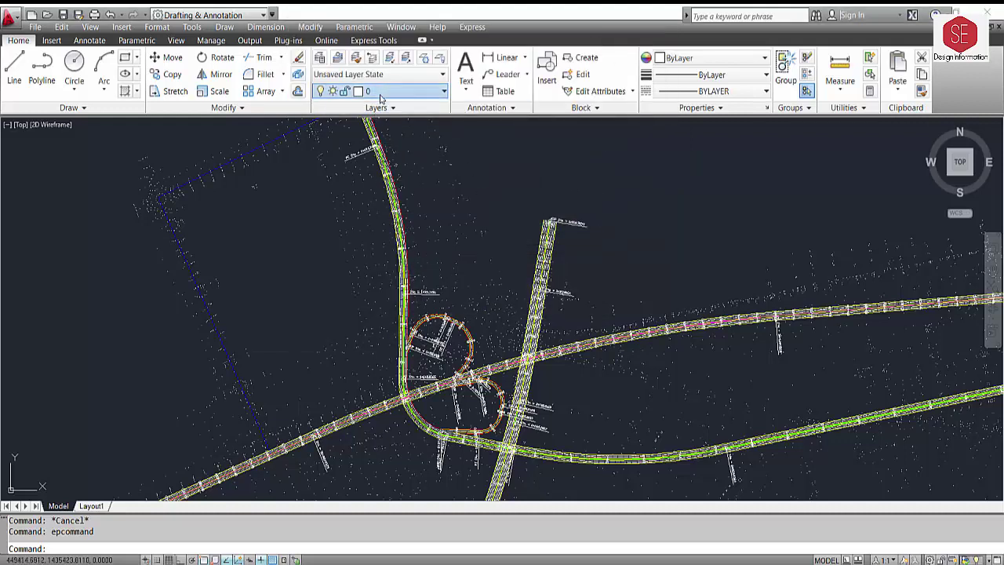
left_click(392, 91)
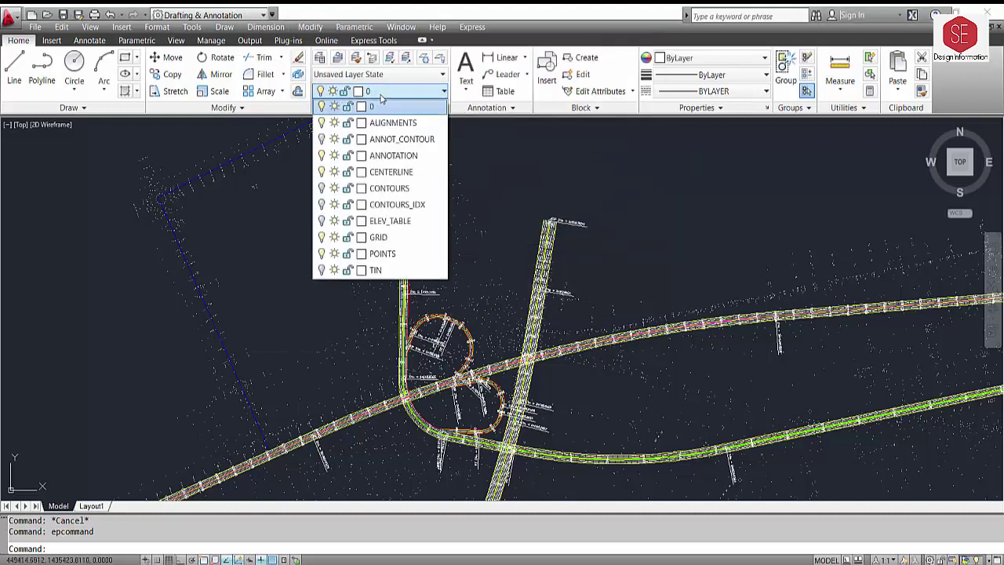
left_click(321, 253)
scroll(431, 278, "down", 2)
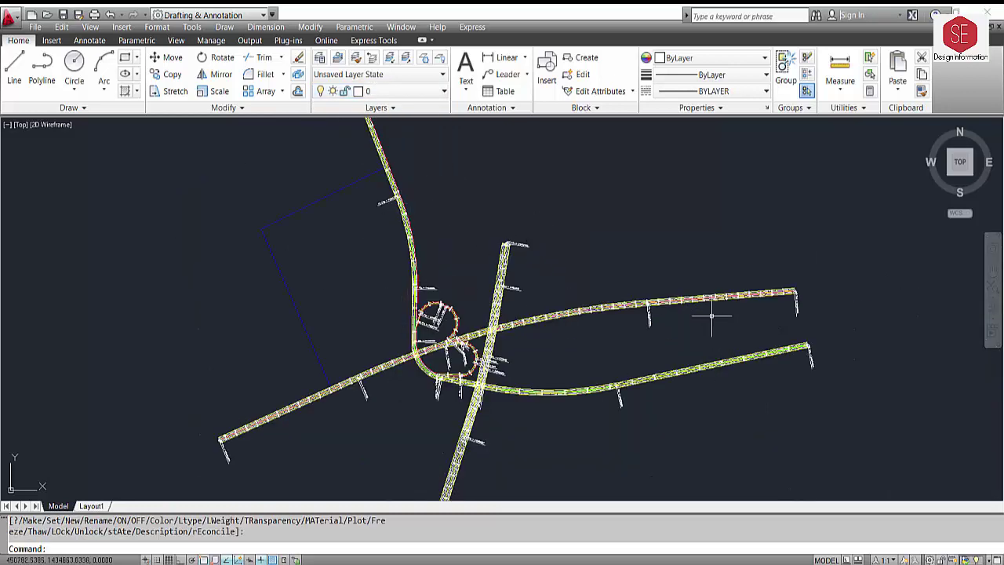
middle_click_drag(501, 395, 548, 343)
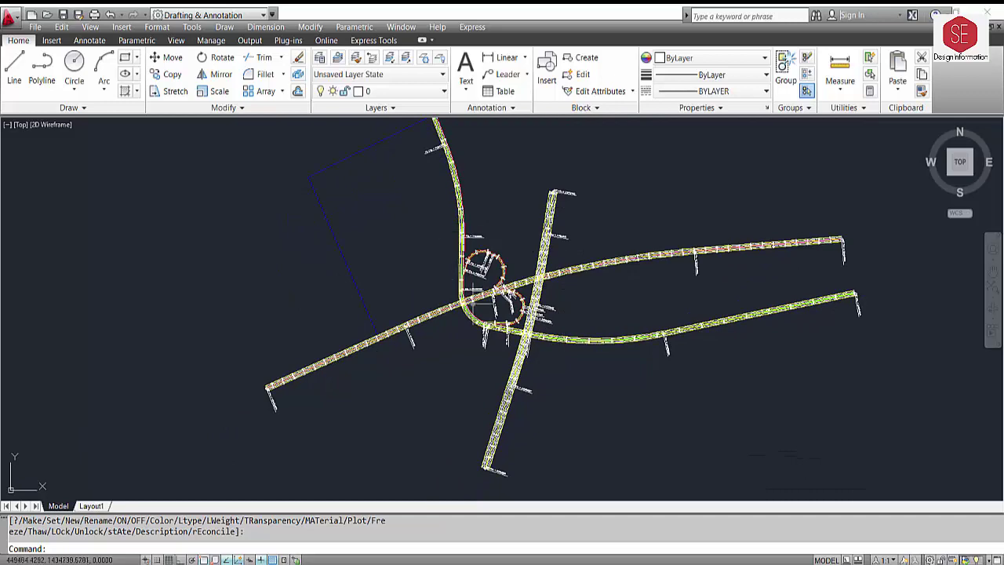
scroll(427, 310, "up", 3)
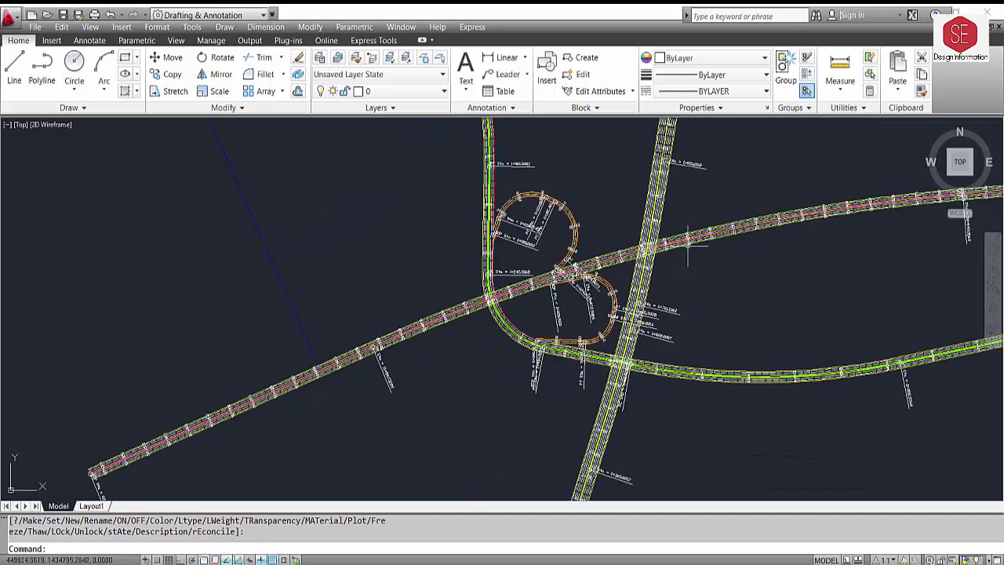
scroll(687, 245, "up", 2)
type("re")
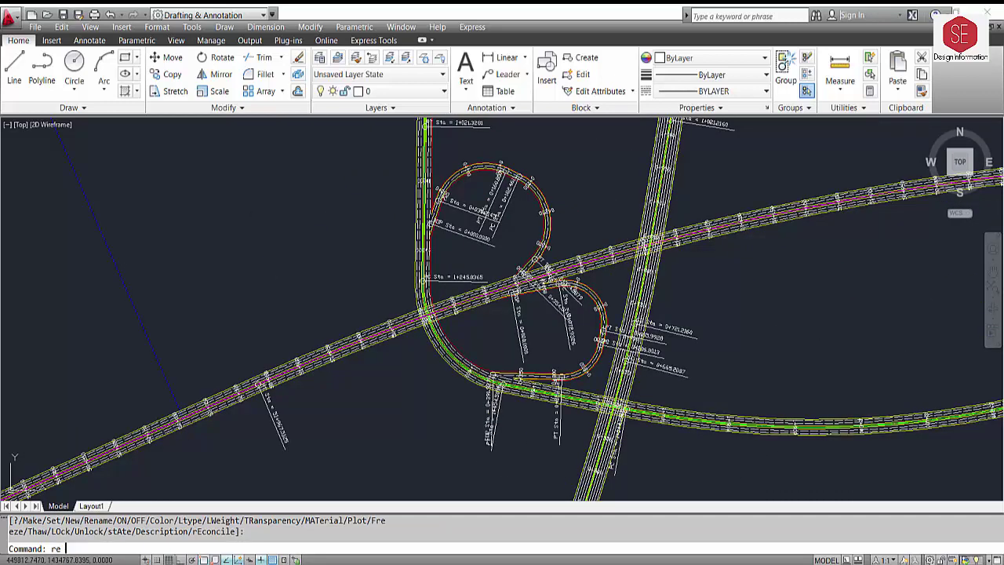
key("Return")
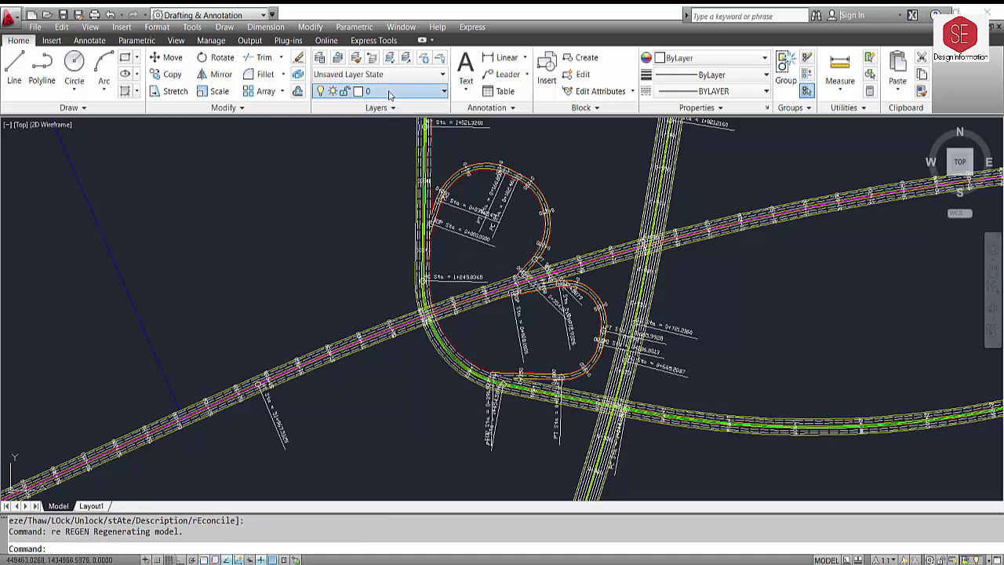
Turn on the CONTOURS and CONTOURS_IDX layers, leaving the TIN layer off
left_click(389, 92)
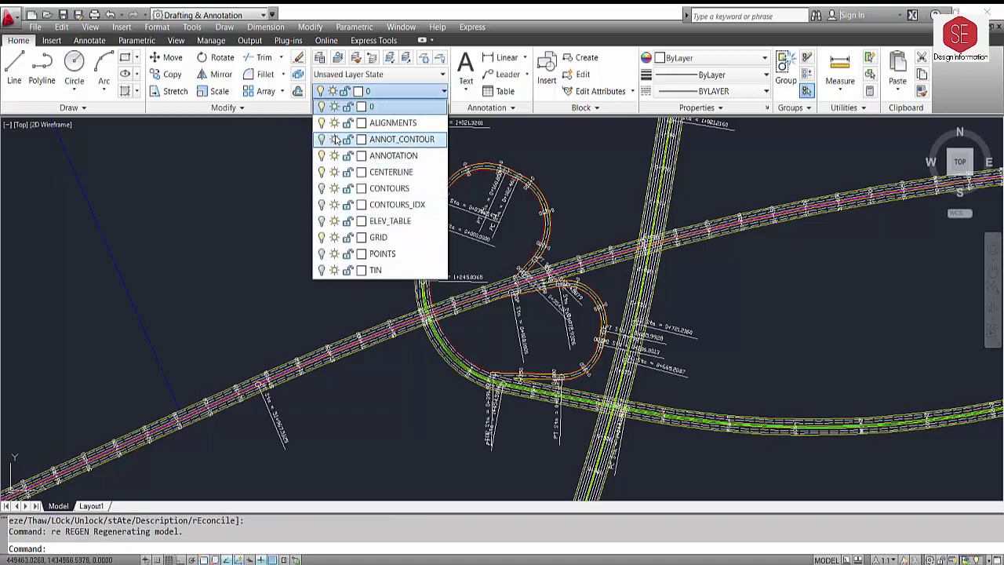
left_click(321, 188)
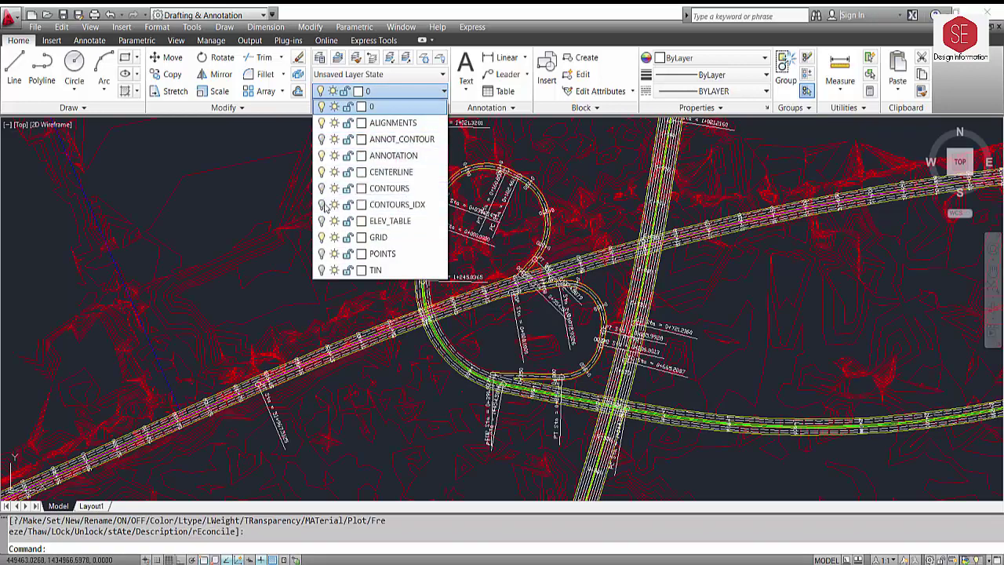
left_click(322, 204)
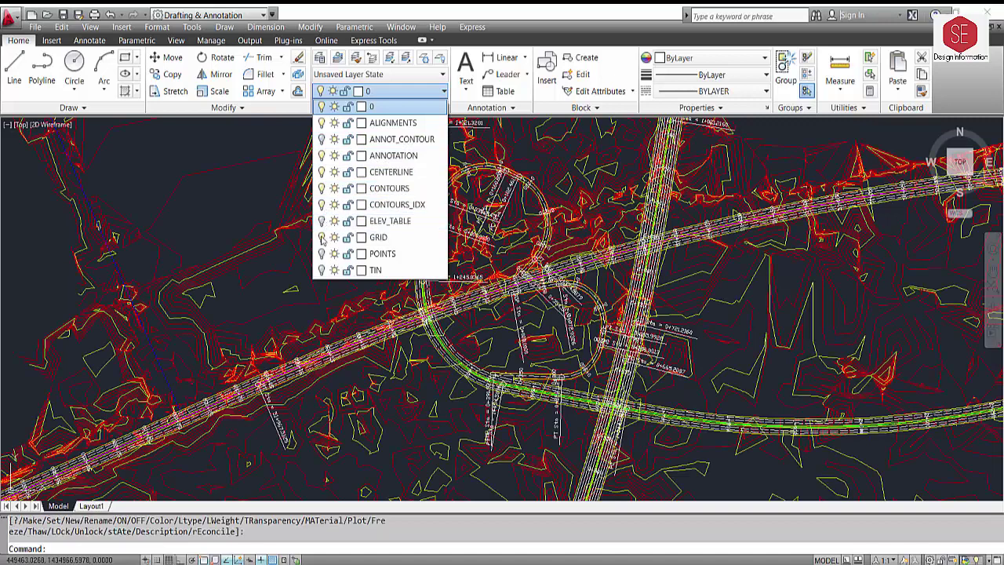
left_click(322, 271)
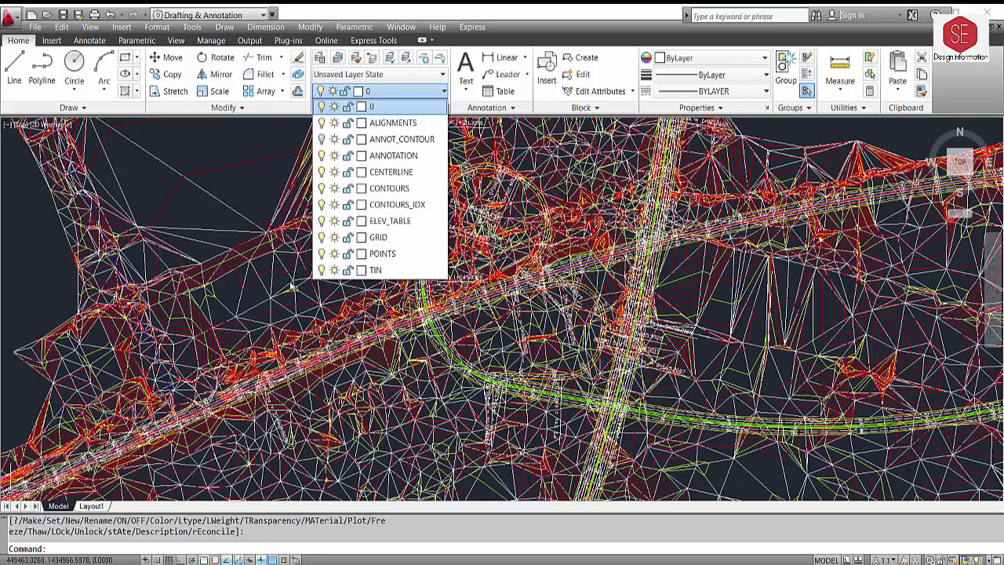
left_click(321, 271)
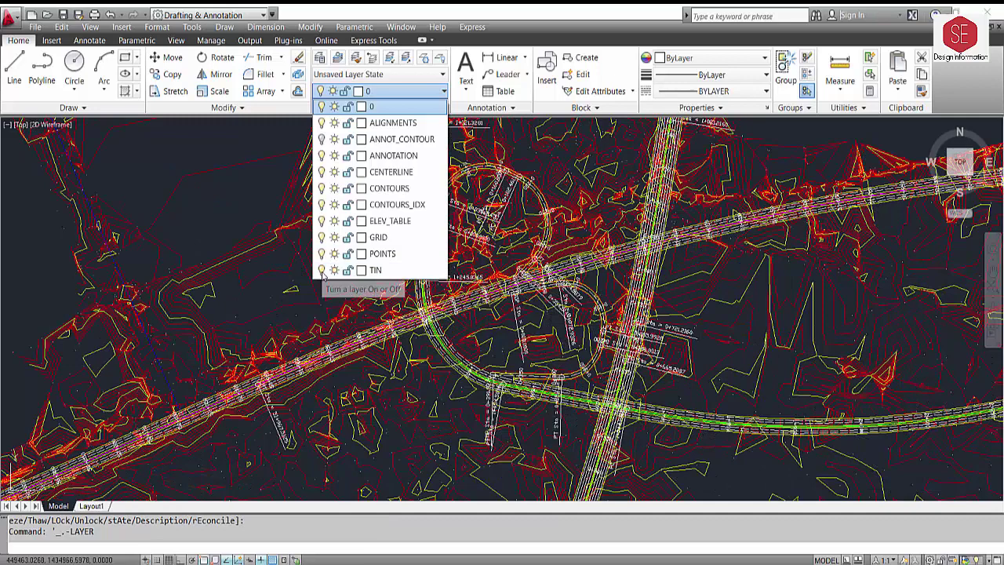
left_click(283, 278)
scroll(645, 296, "down", 4)
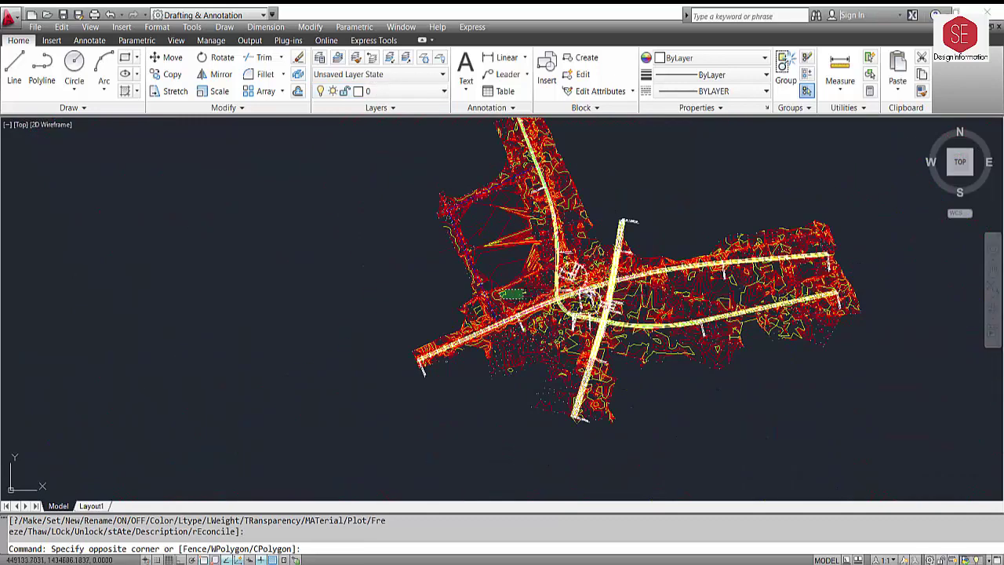
scroll(628, 322, "up", 3)
key("Escape")
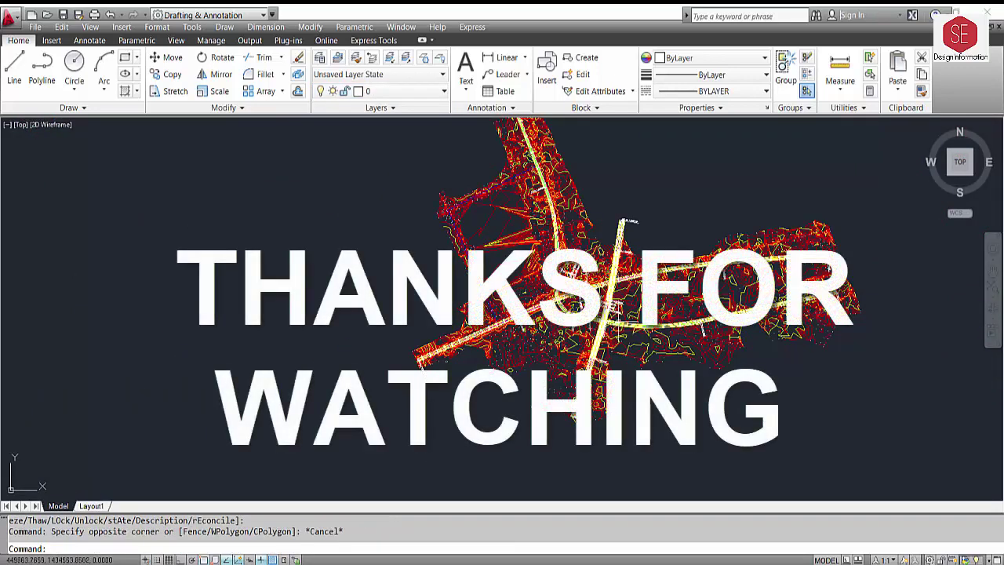
scroll(587, 212, "up", 2)
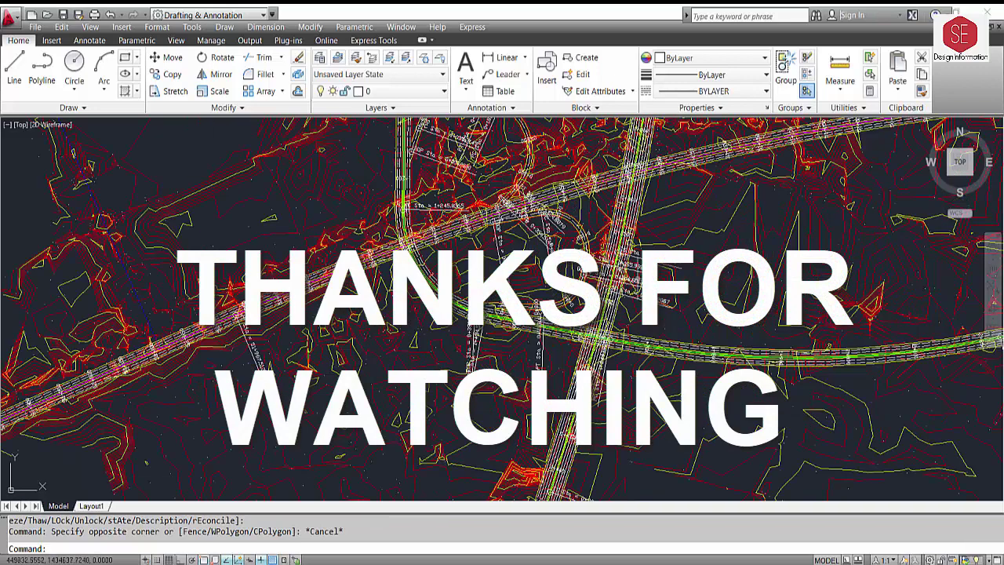
scroll(741, 286, "down", 2)
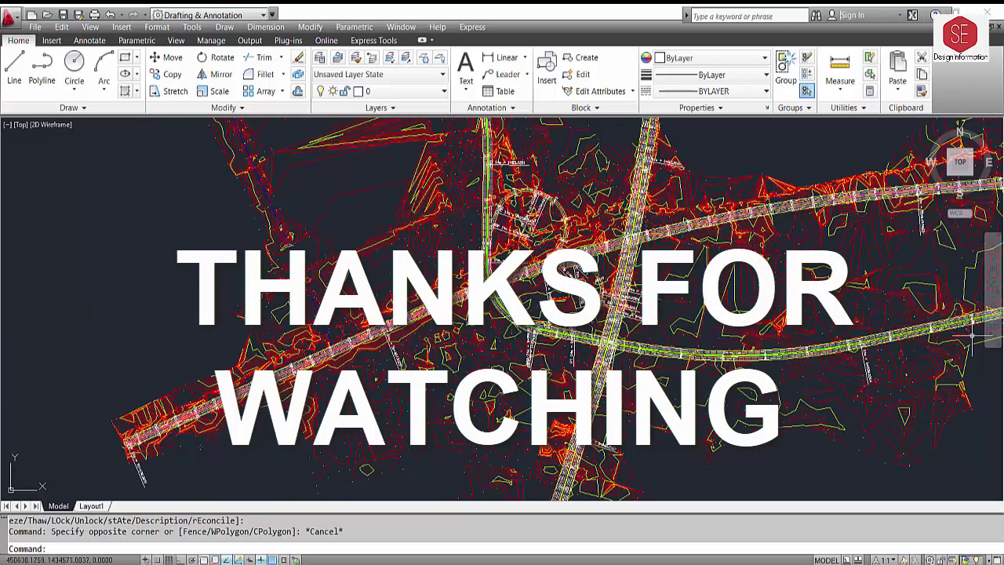